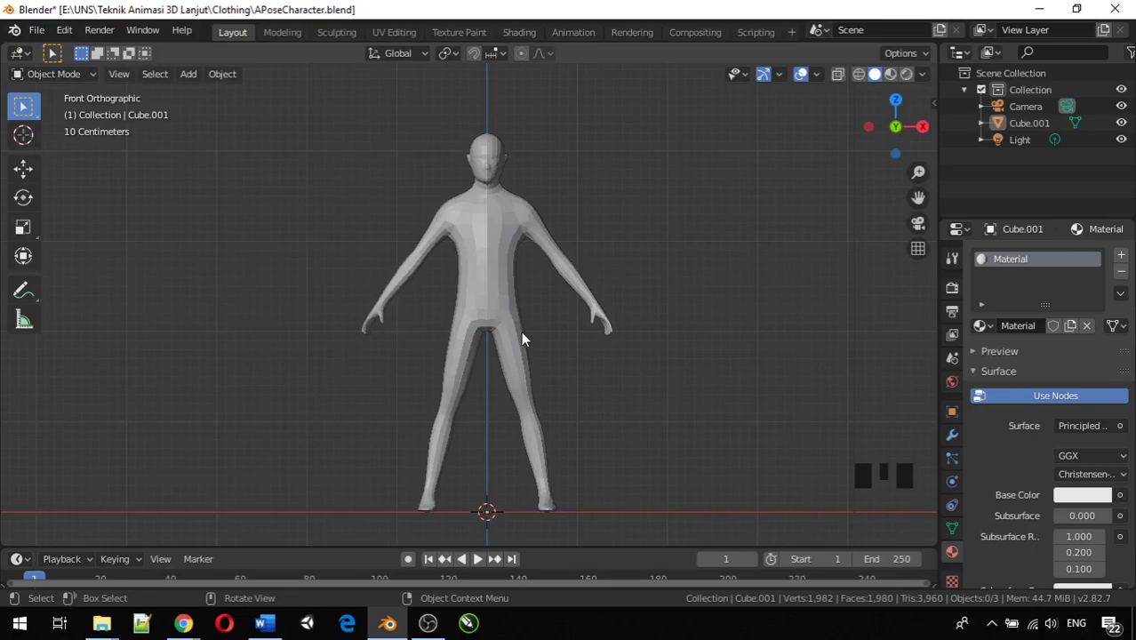
Step: Add an armature at the scene origin, between the character's feet
key("Left")
left_click(620, 448)
left_click(702, 423)
key("shift+a")
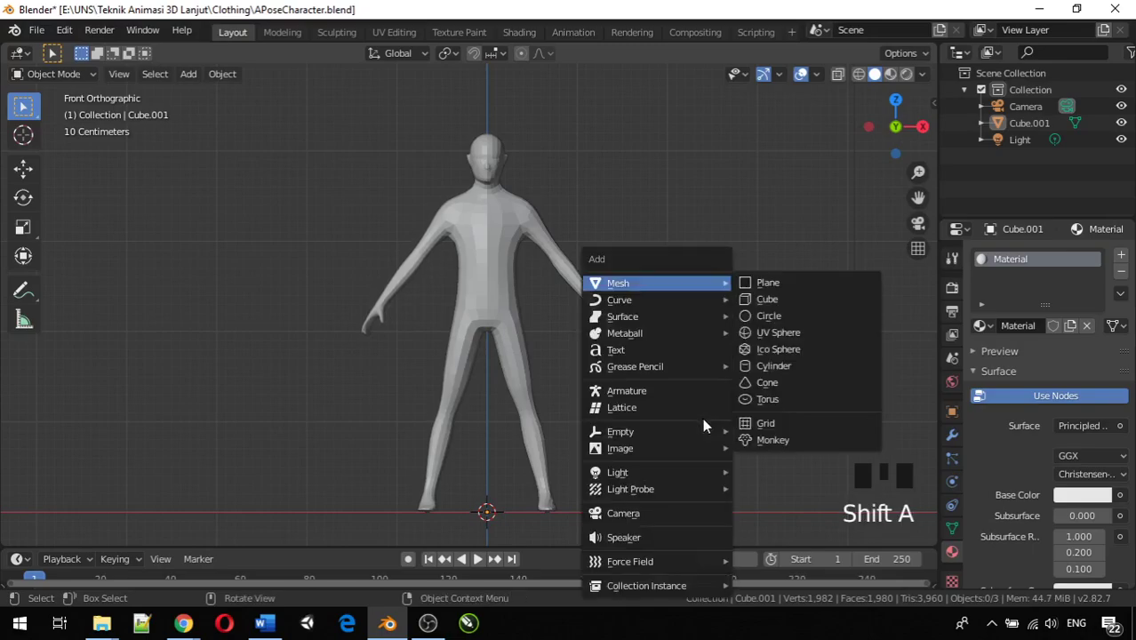
left_click(663, 393)
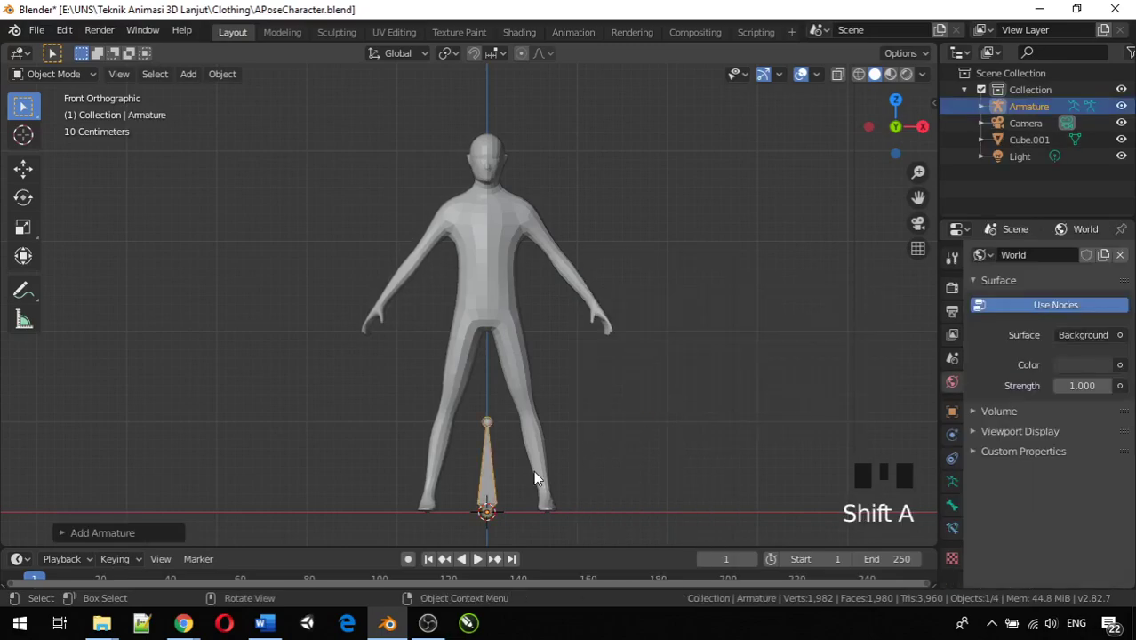
Step: Open the new bone's properties and its name for editing
scroll(534, 478, "up", 2)
scroll(534, 478, "down", 4)
middle_click_drag(534, 478, 493, 349, "shift")
scroll(500, 423, "up", 5)
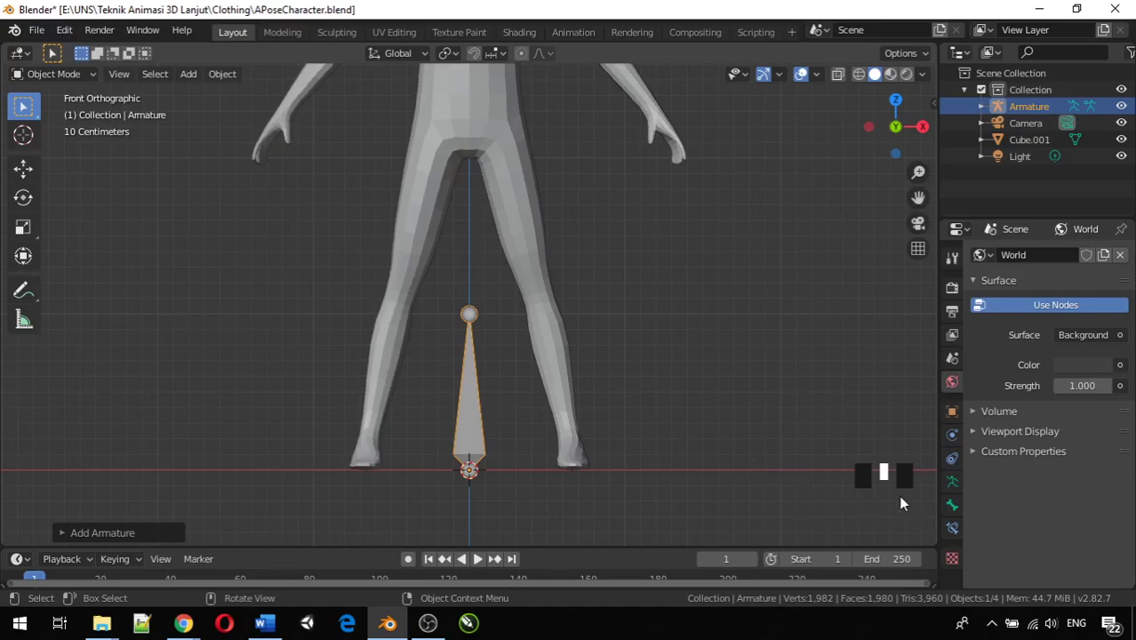
left_click(949, 505)
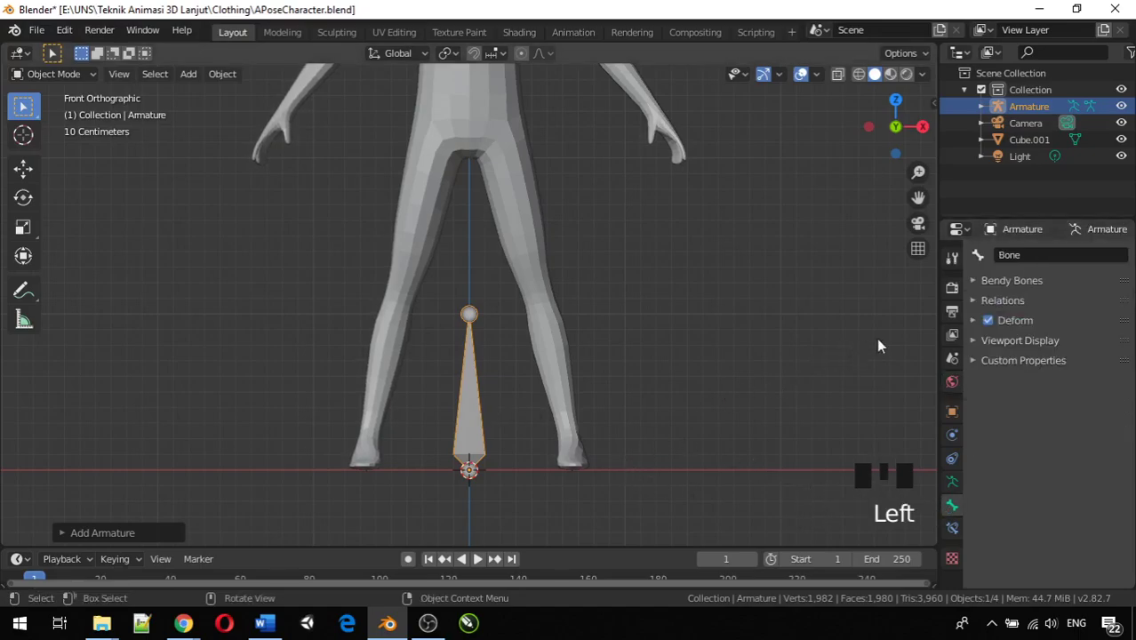
double_click(1026, 255)
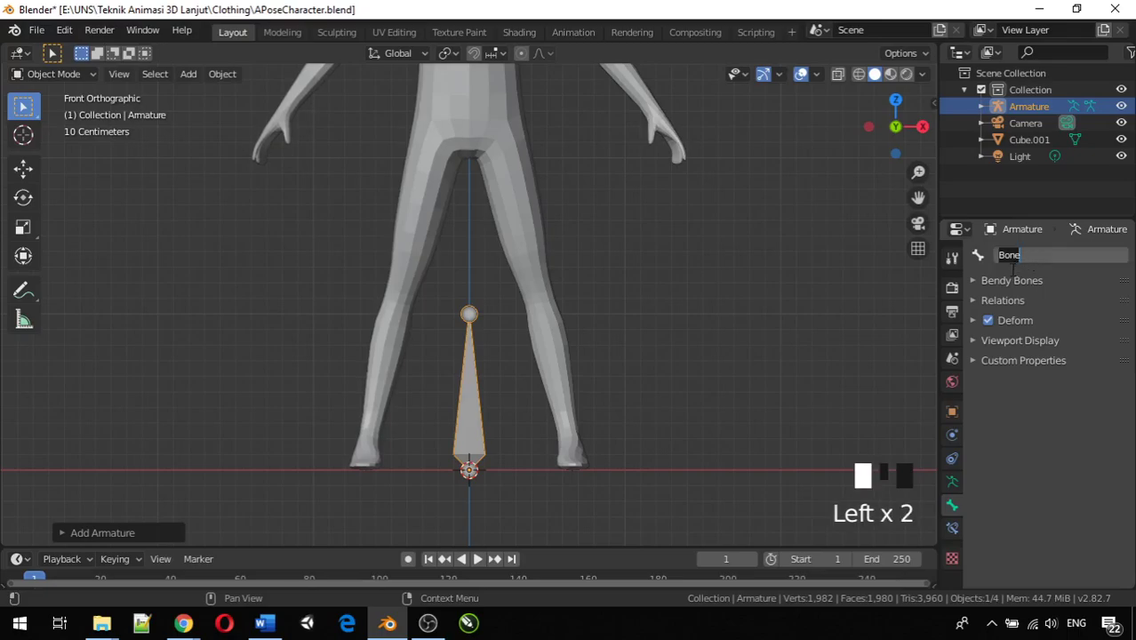
left_click(817, 321)
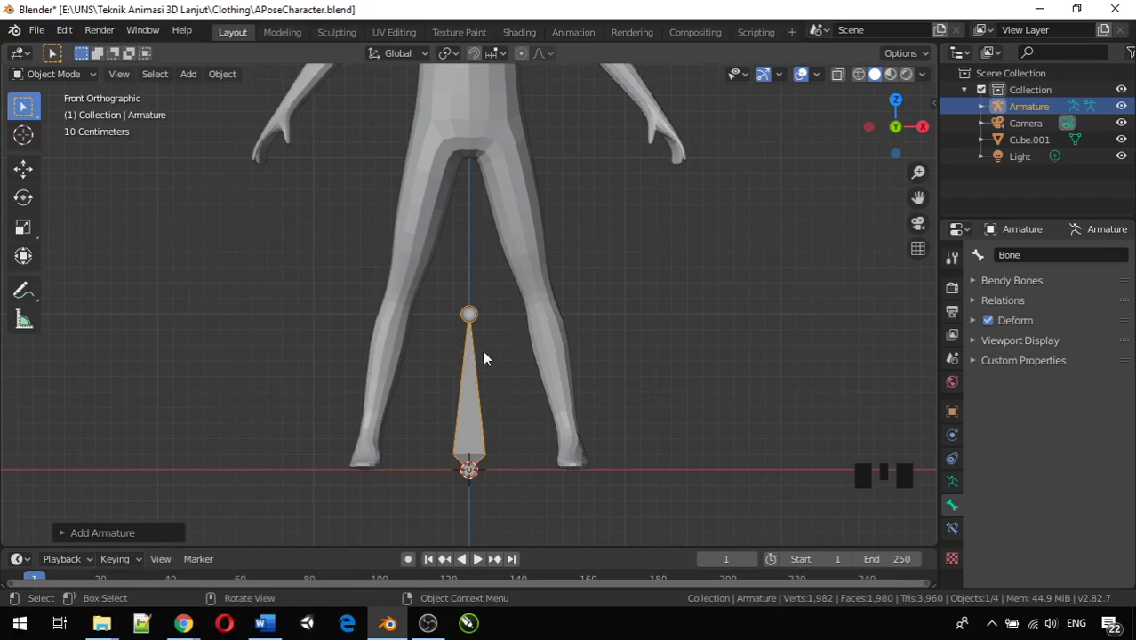
Step: Scale the armature down uniformly to about 0.27 so its bone stays small between the feet
key("s")
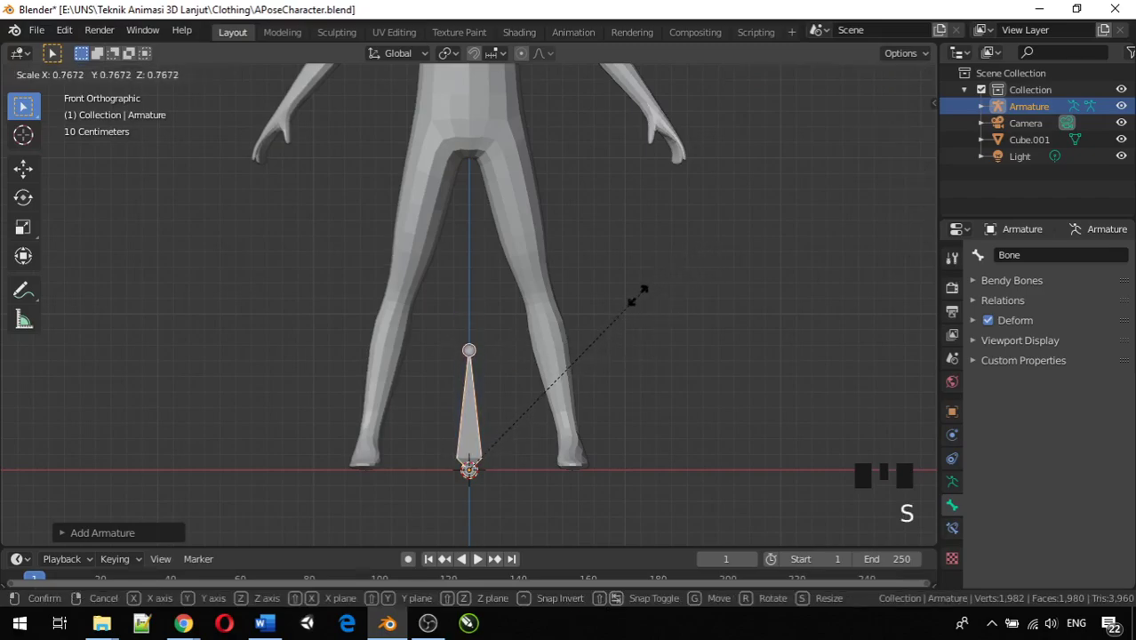
left_click(515, 405)
left_click(497, 446)
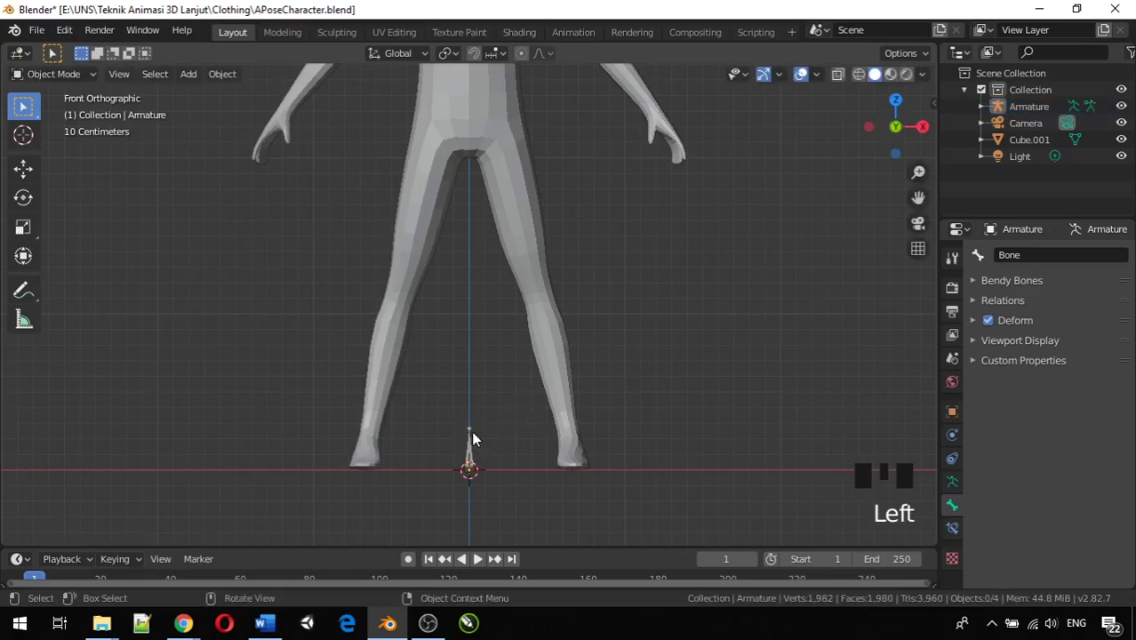
Step: In Edit Mode, extrude a second bone about 1.56 m straight up along Z from the first bone's tip
left_click(471, 432)
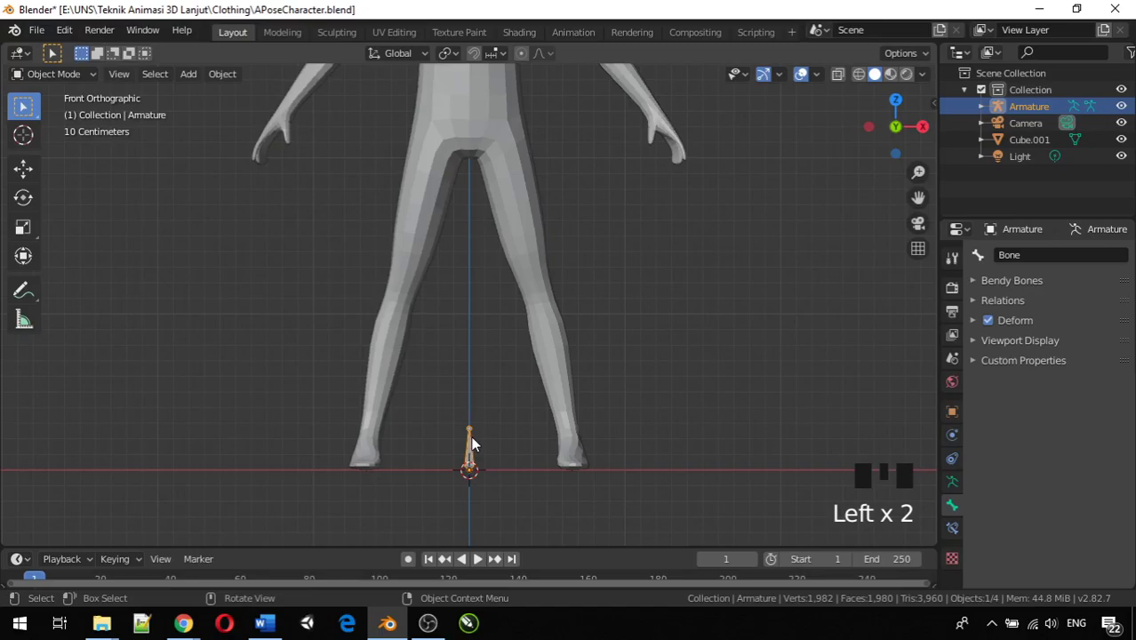
key("e")
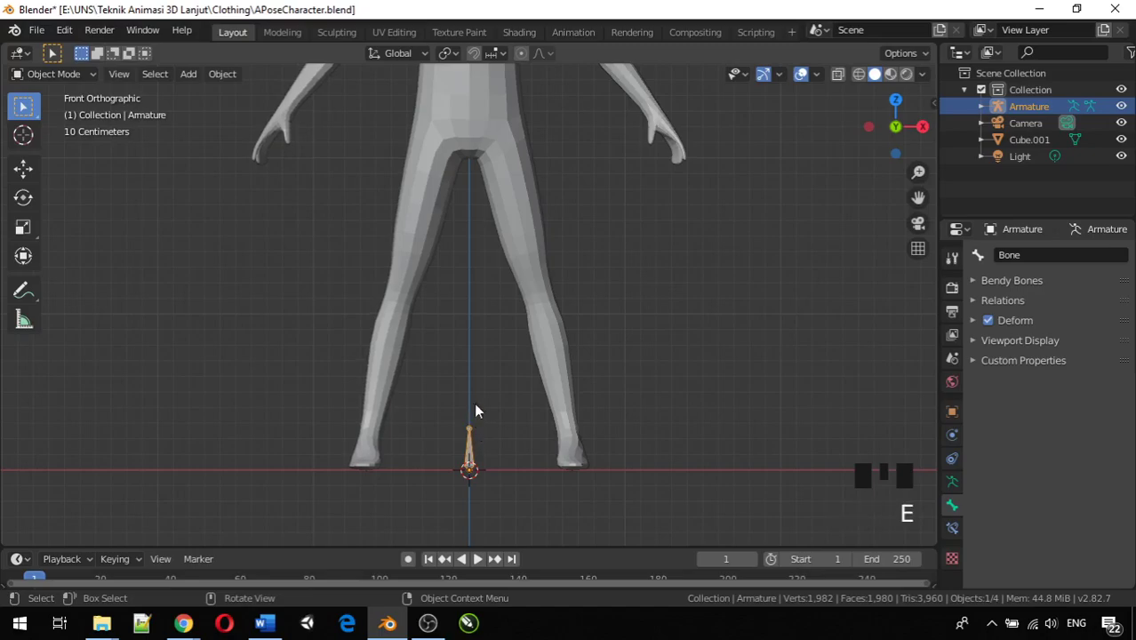
left_click(470, 430)
left_click(64, 77)
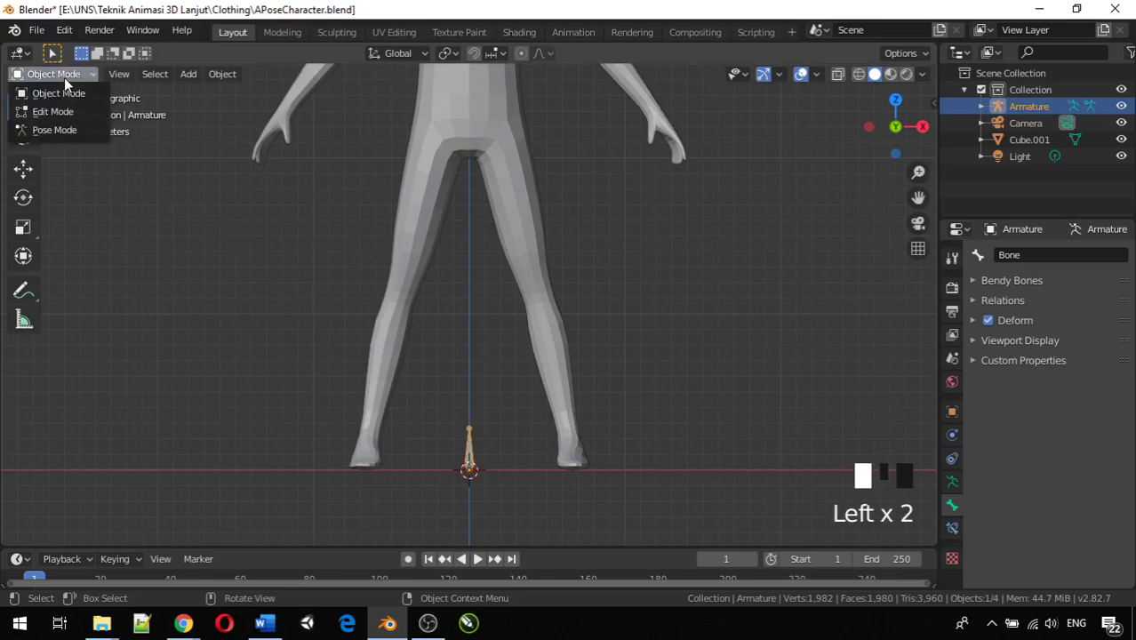
left_click(70, 111)
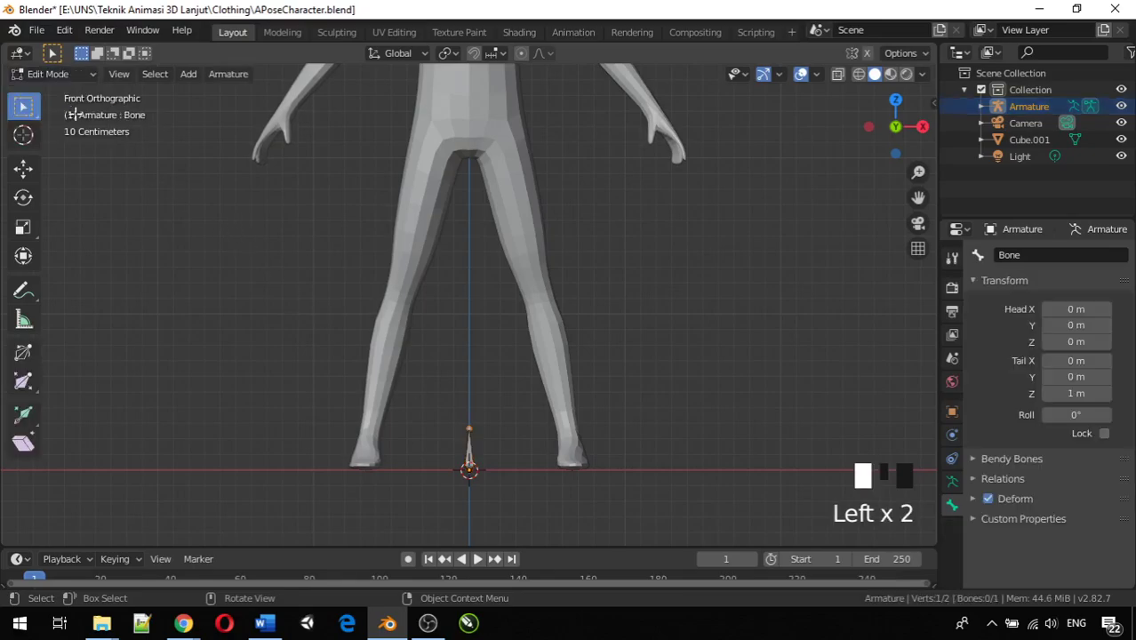
left_click(471, 430)
key("e")
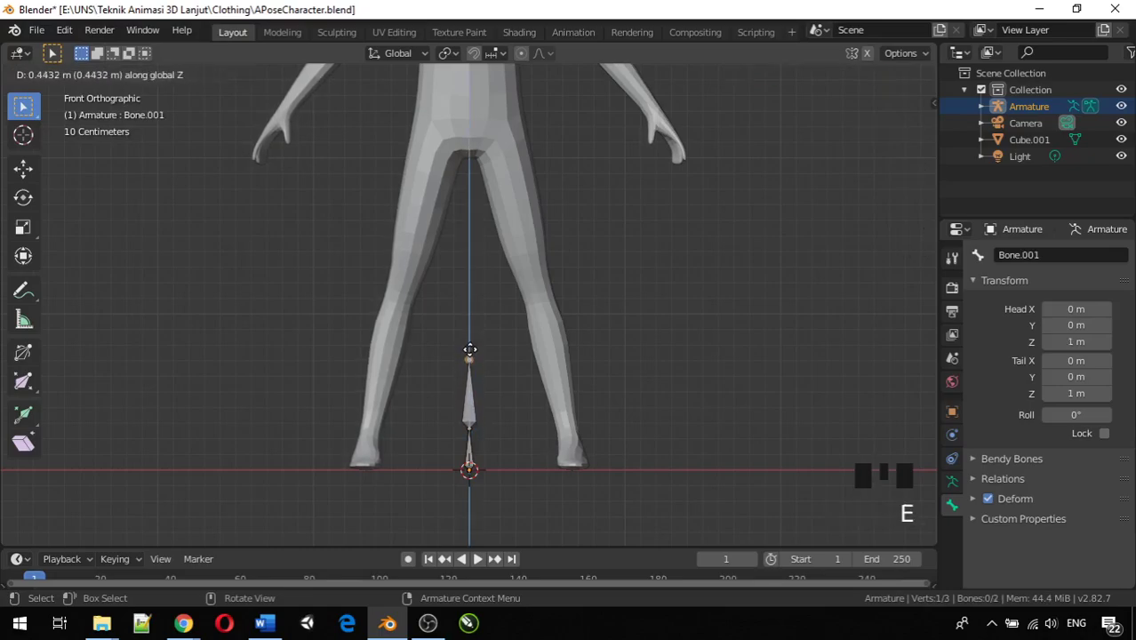
left_click(470, 352)
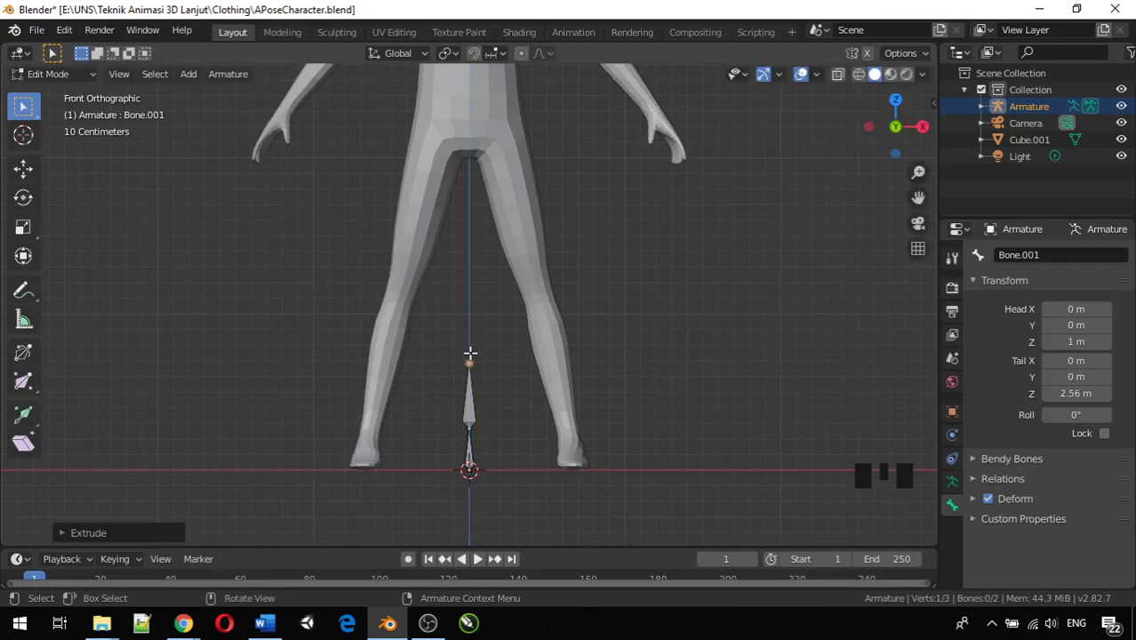
Step: Try to parent the upper bone using the Connected option
left_click(471, 416)
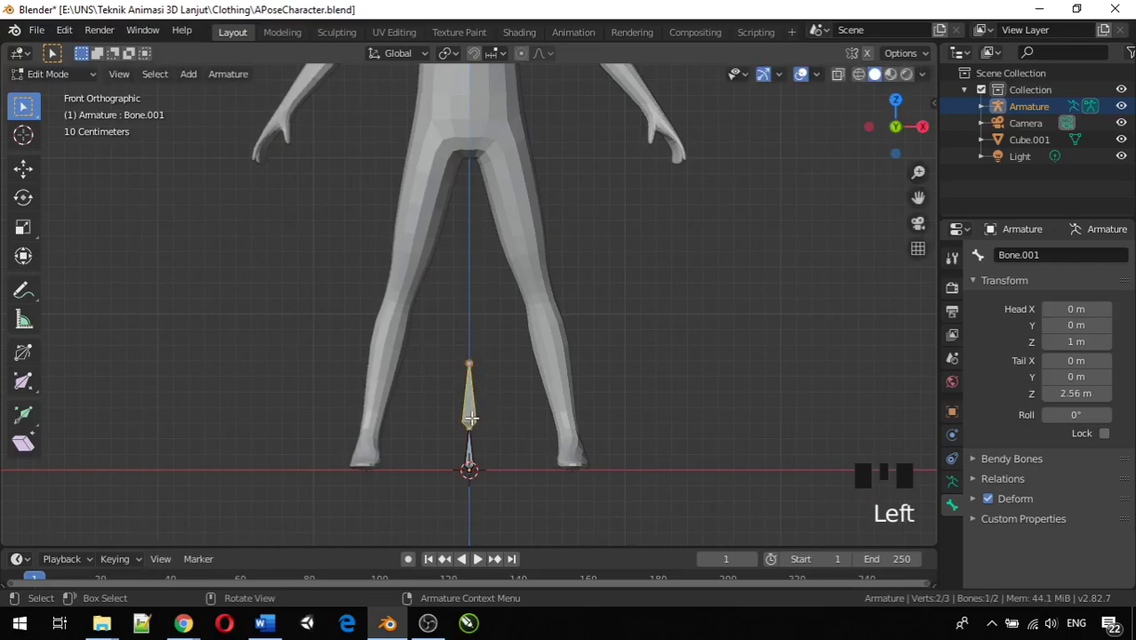
left_click(472, 411)
left_click(472, 403)
left_click(471, 400)
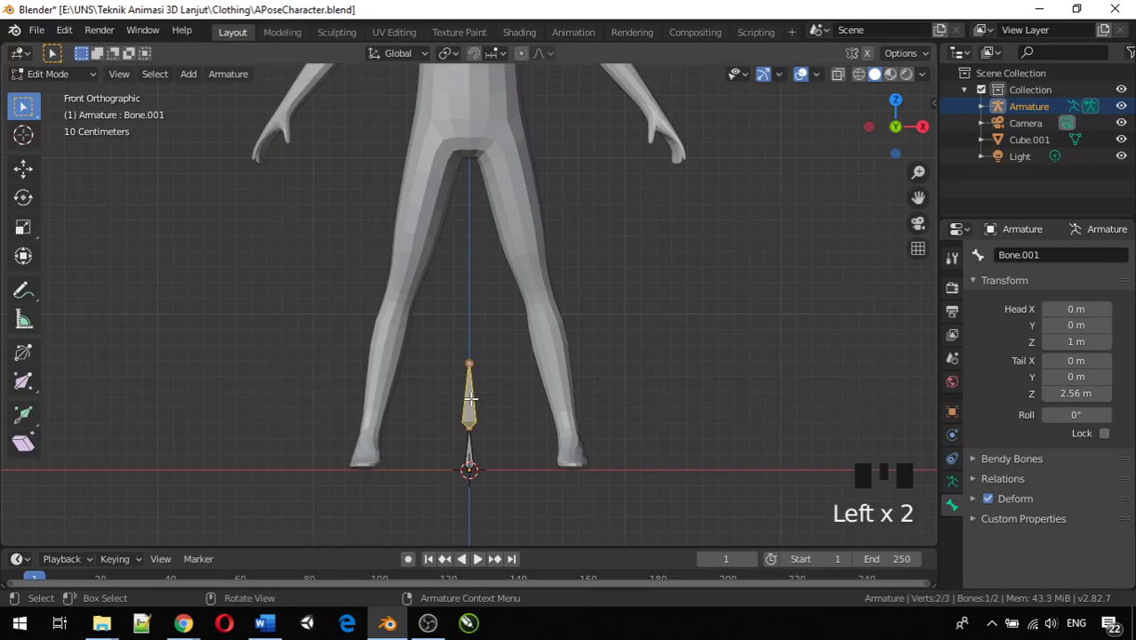
key("ctrl+p")
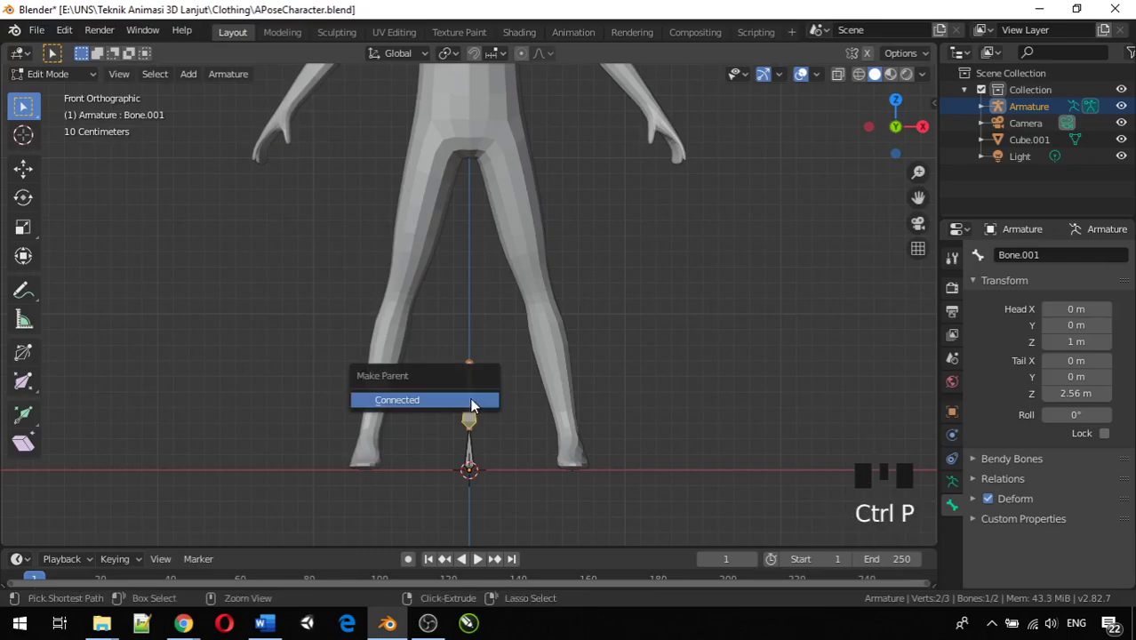
left_click(472, 402)
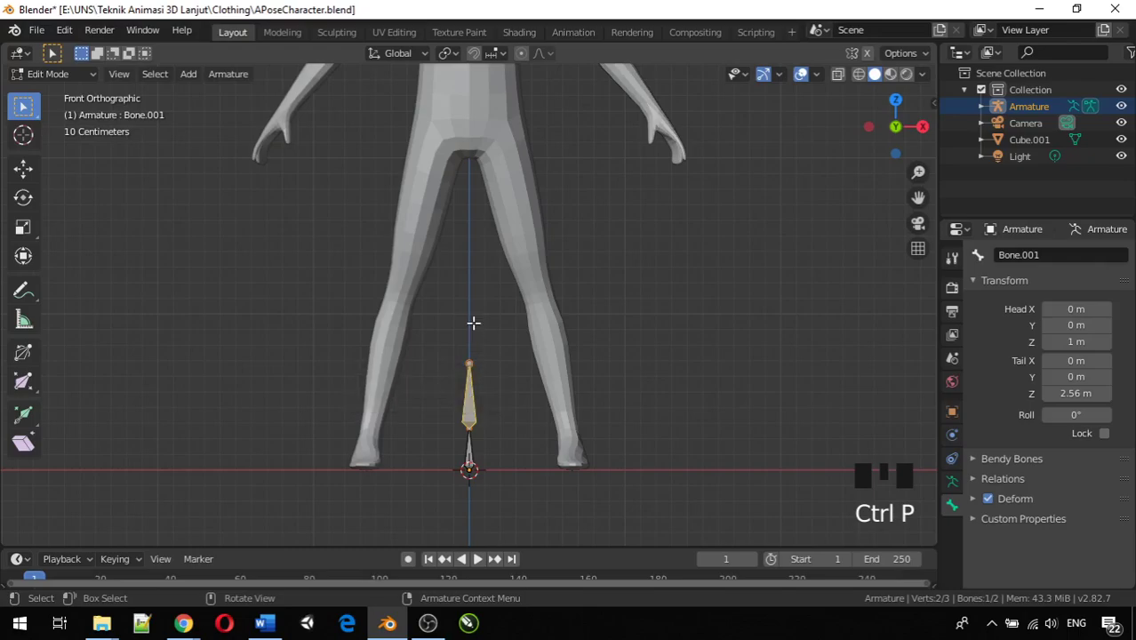
Step: Clear the upper bone's parent so it is detached from the bone below
left_click(485, 384)
left_click(469, 399)
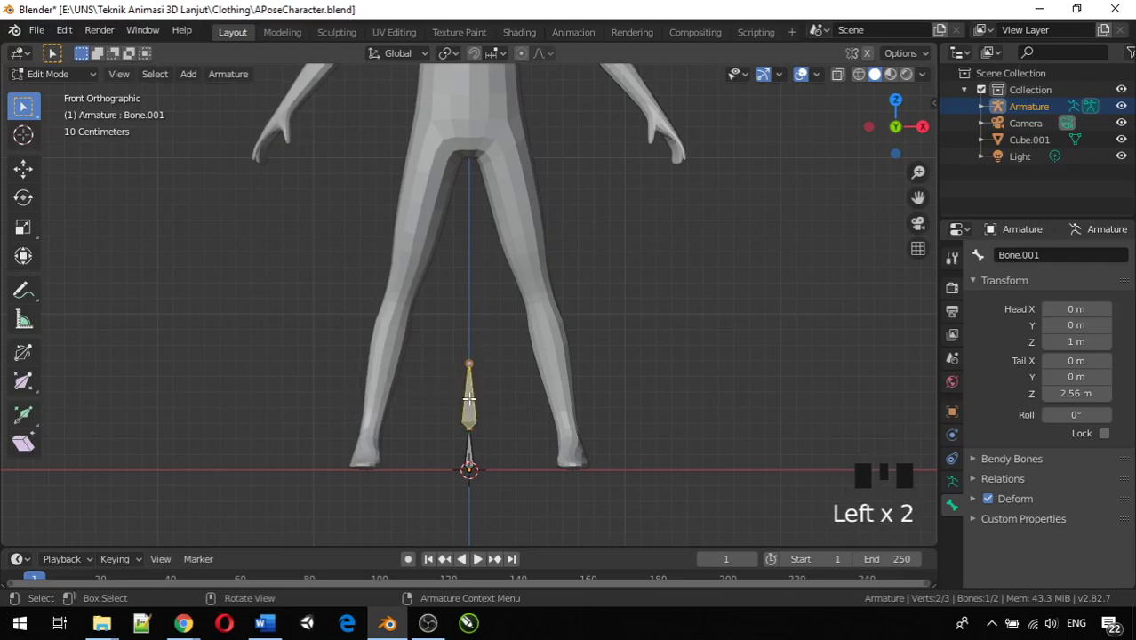
key("alt+p")
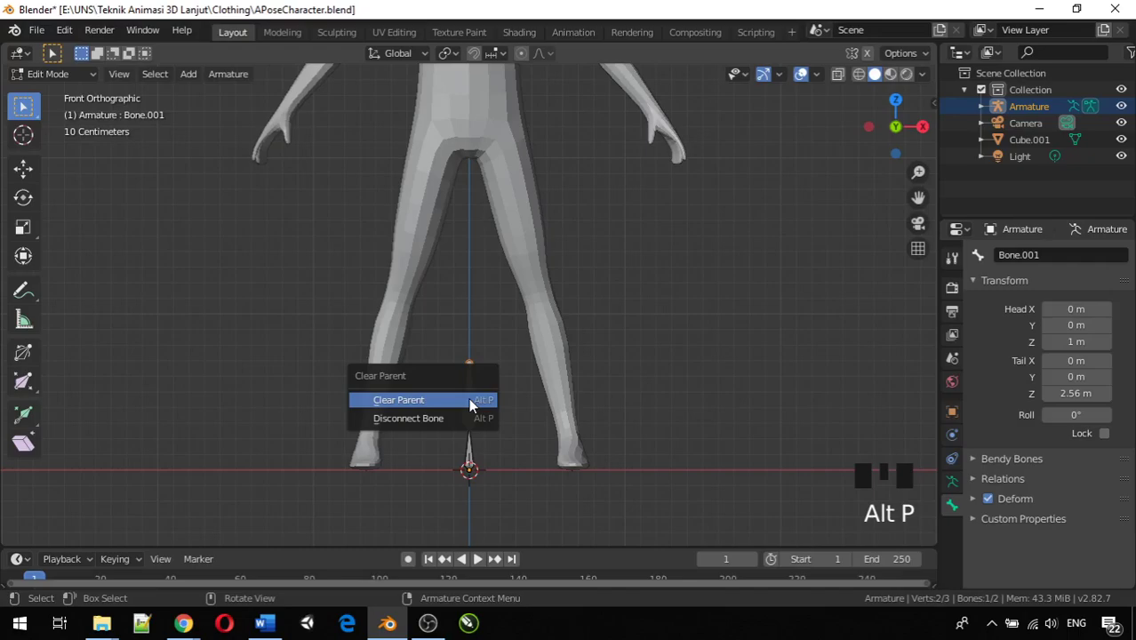
left_click(469, 399)
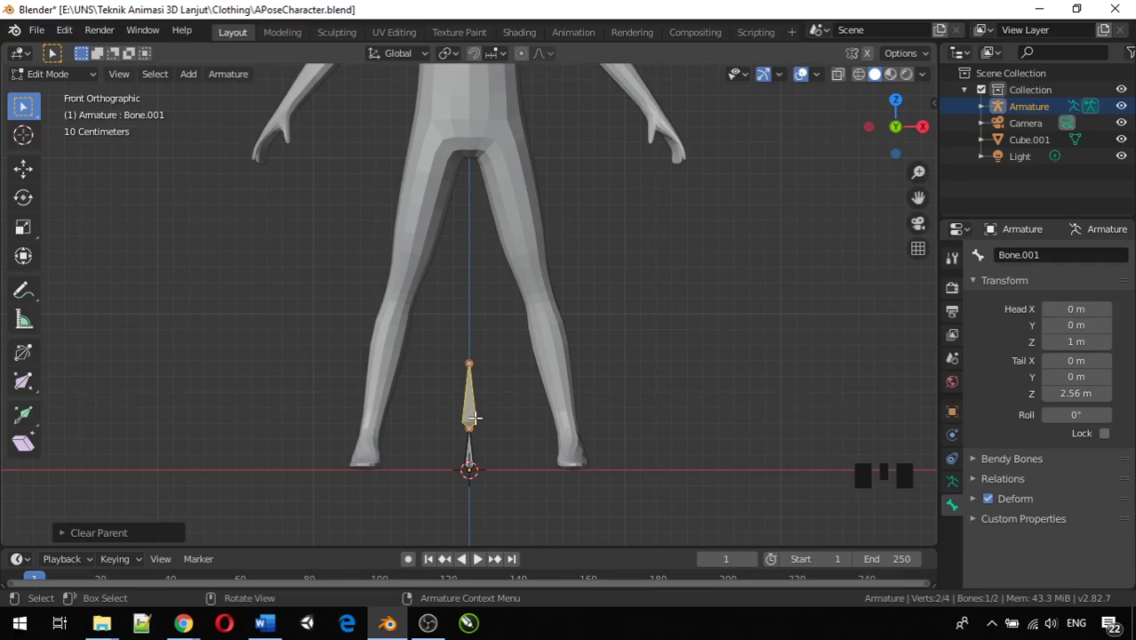
Step: Move the detached bone up along Z into the character's pelvis, placing its head at about 7.85 m and tail at about 9.42 m
key("g")
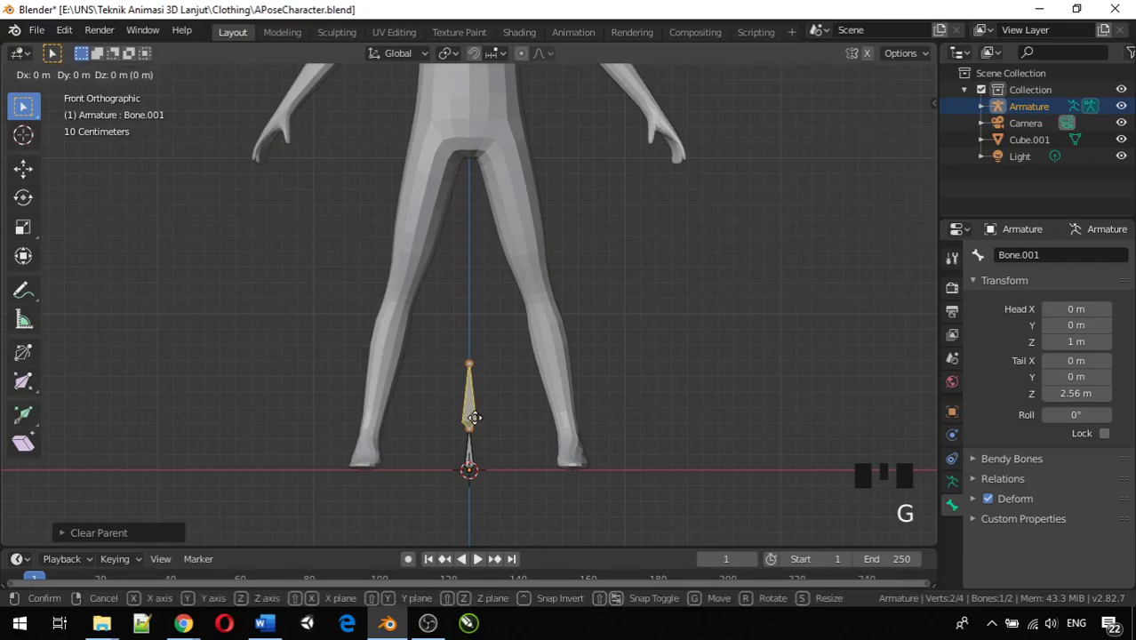
key("z")
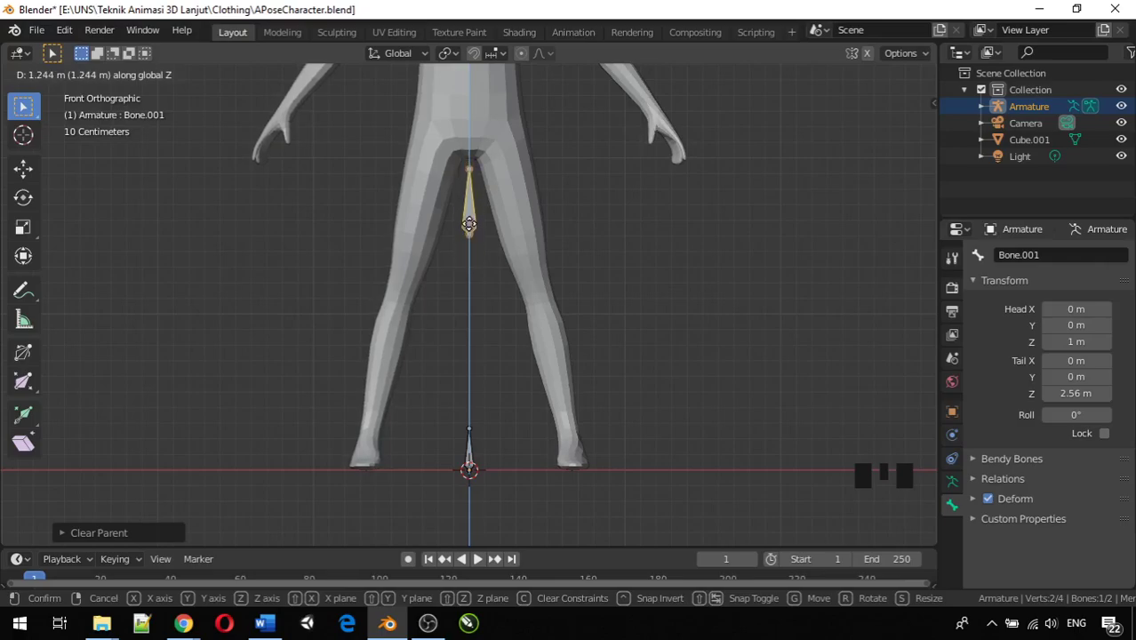
left_click(469, 262)
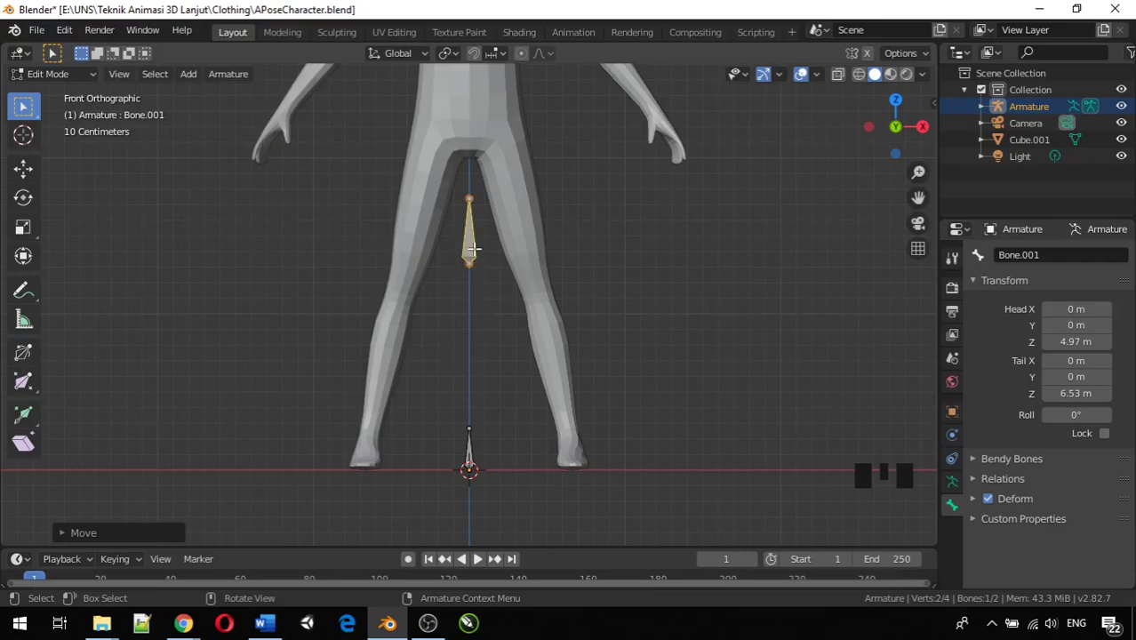
scroll(478, 257, "down", 1)
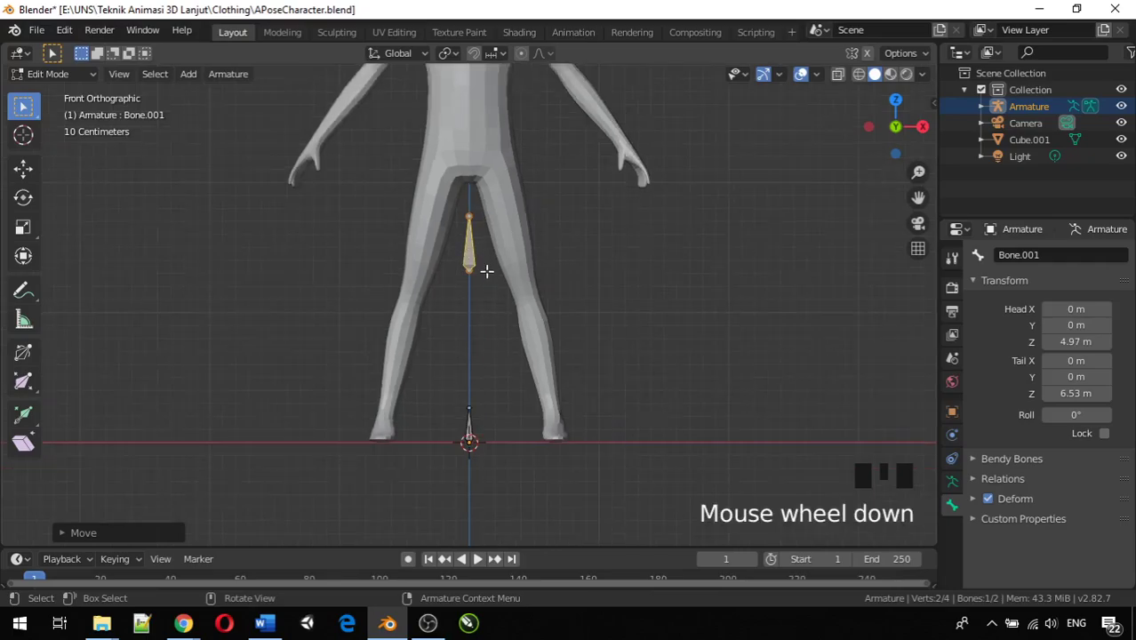
key("g")
key("z")
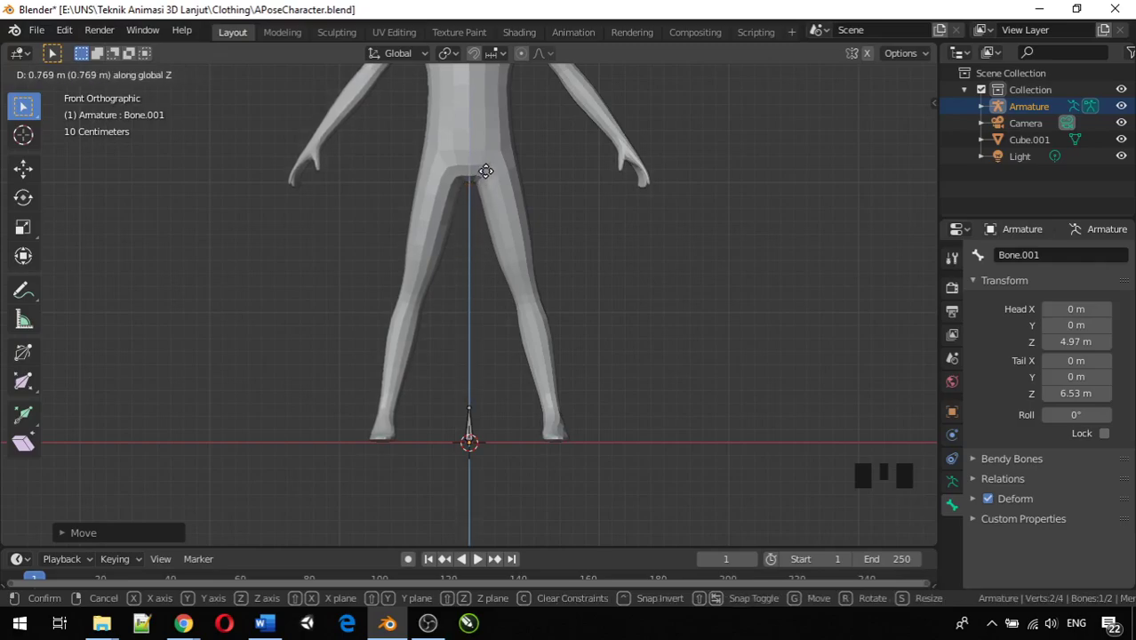
left_click(485, 170)
Step: Check the bone's placement inside the body in wireframe shading and return to solid shading
scroll(554, 220, "down", 2)
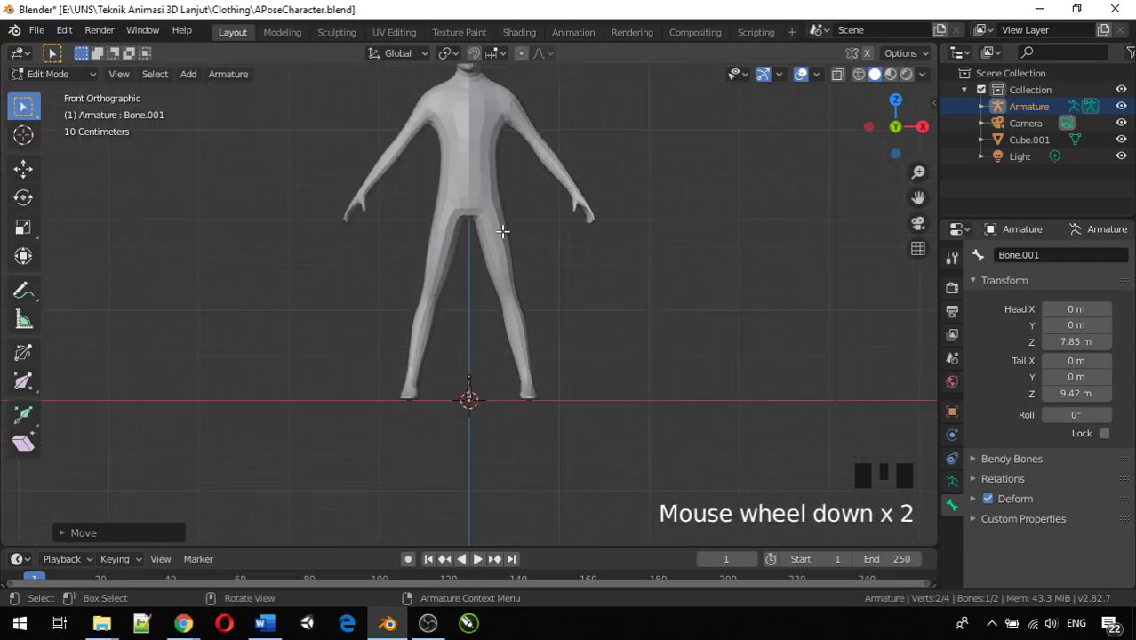
left_click(857, 75)
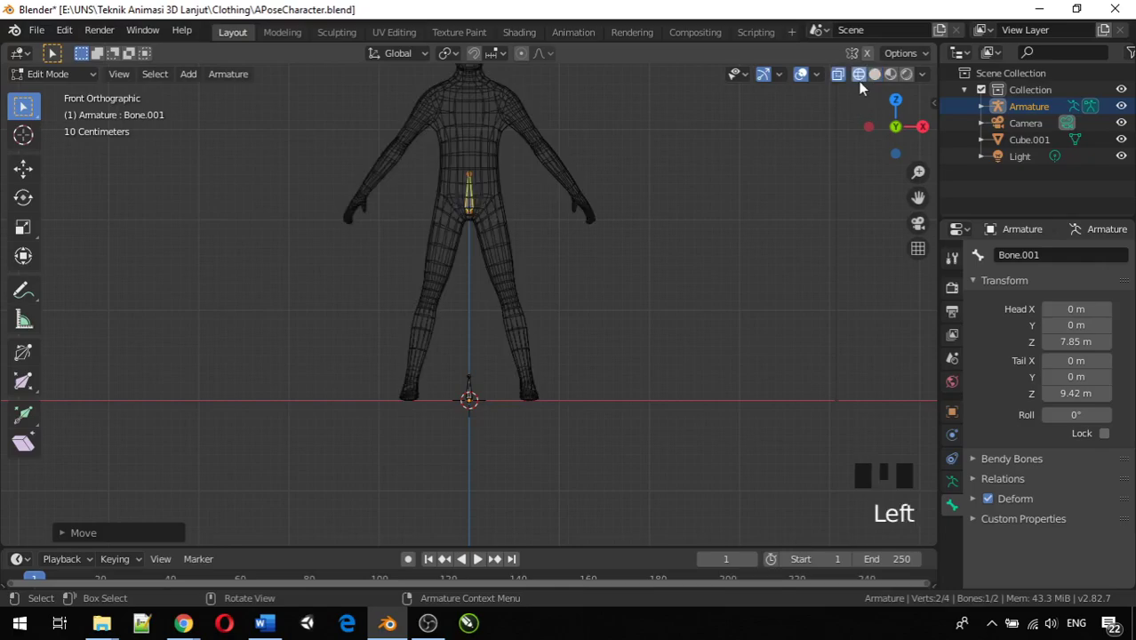
left_click(860, 78)
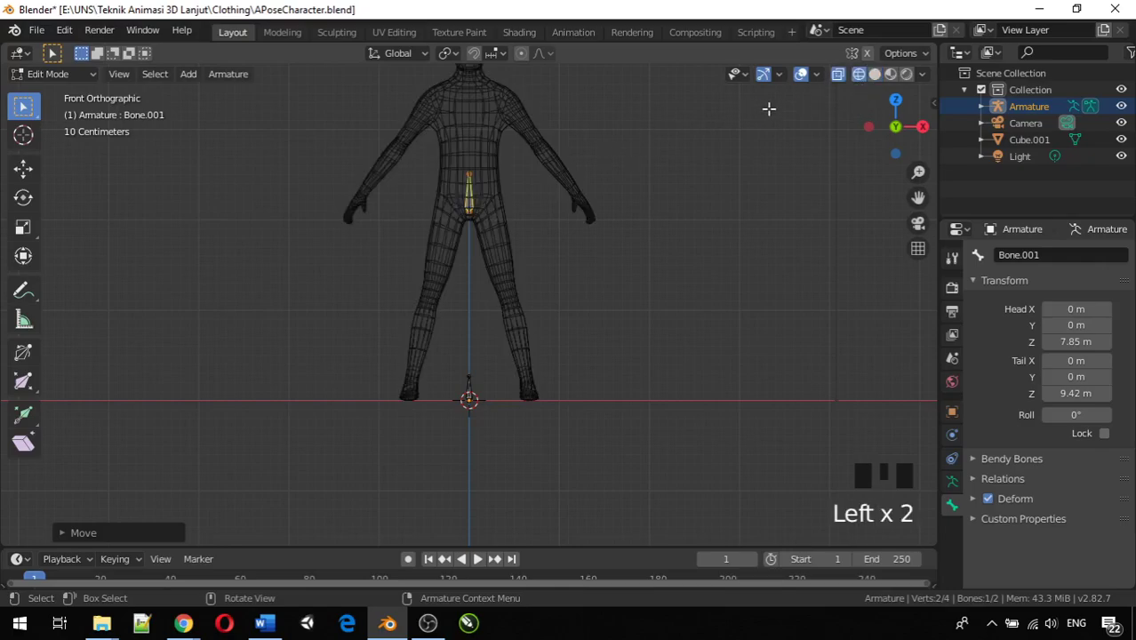
left_click(861, 79)
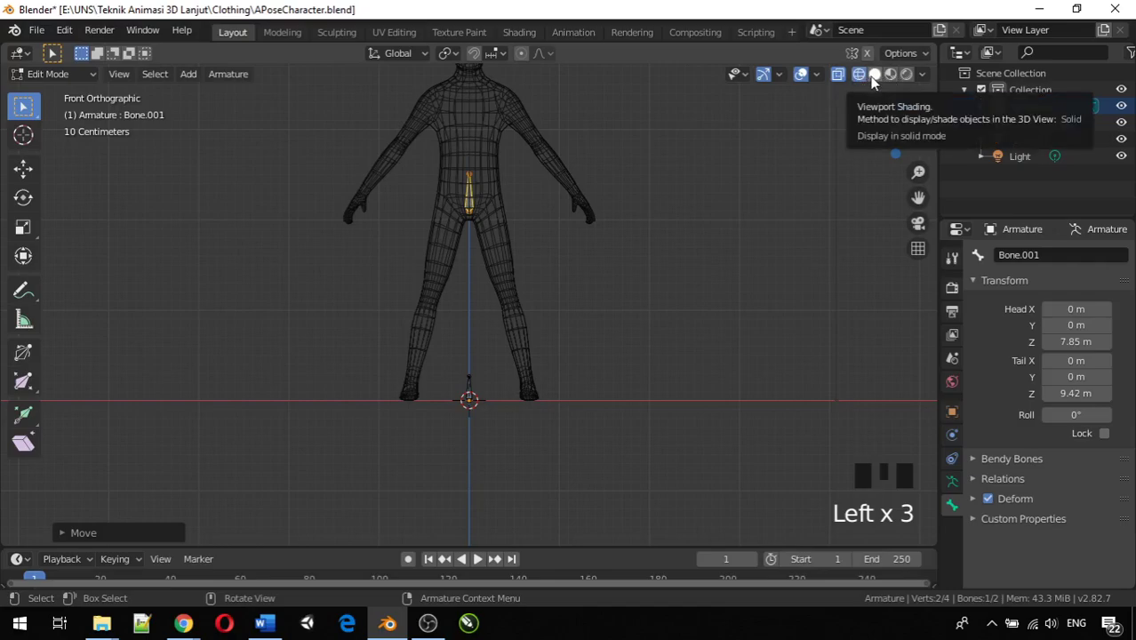
left_click(872, 78)
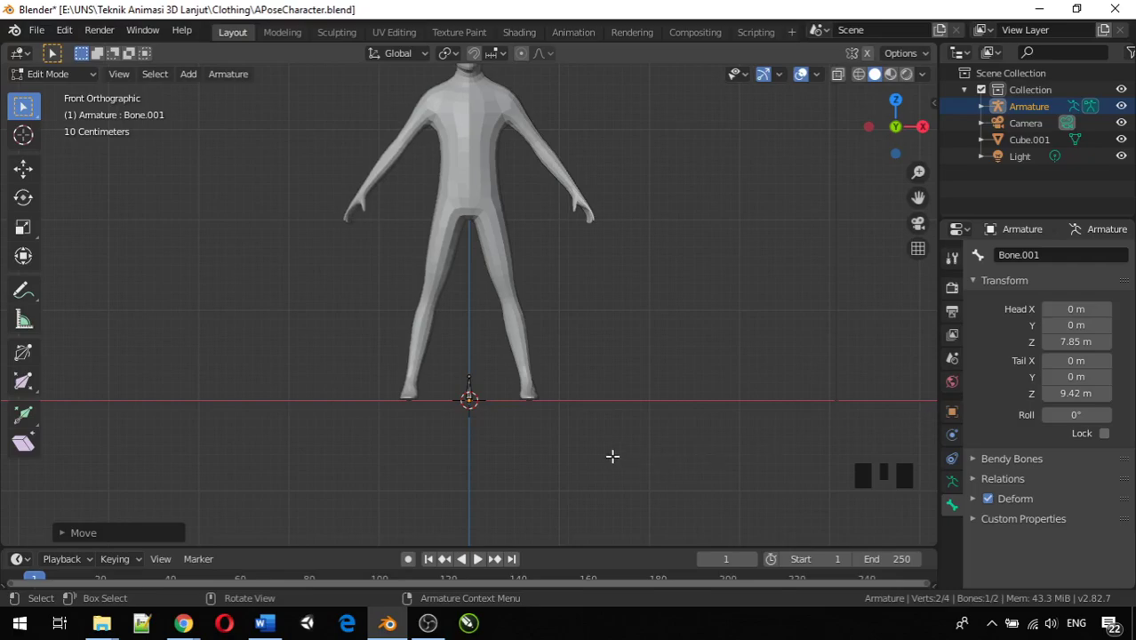
Step: Enable In Front in the armature object's viewport display settings so its bones draw over the character mesh
scroll(492, 416, "up", 3)
left_click(469, 455)
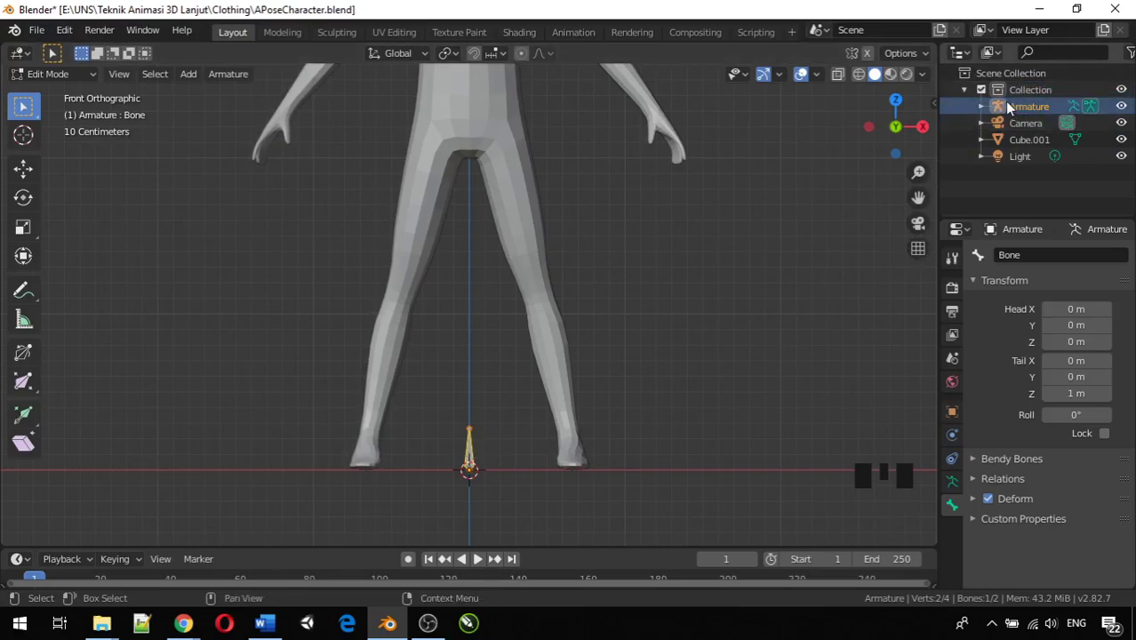
left_click(1005, 106)
left_click(1014, 109)
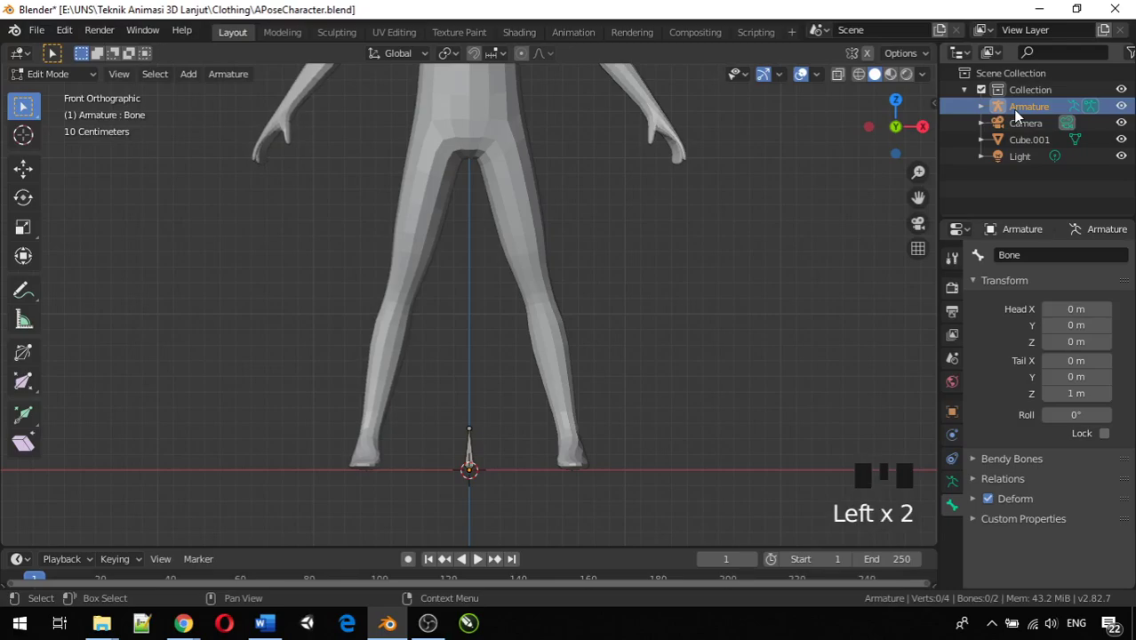
left_click(1013, 110)
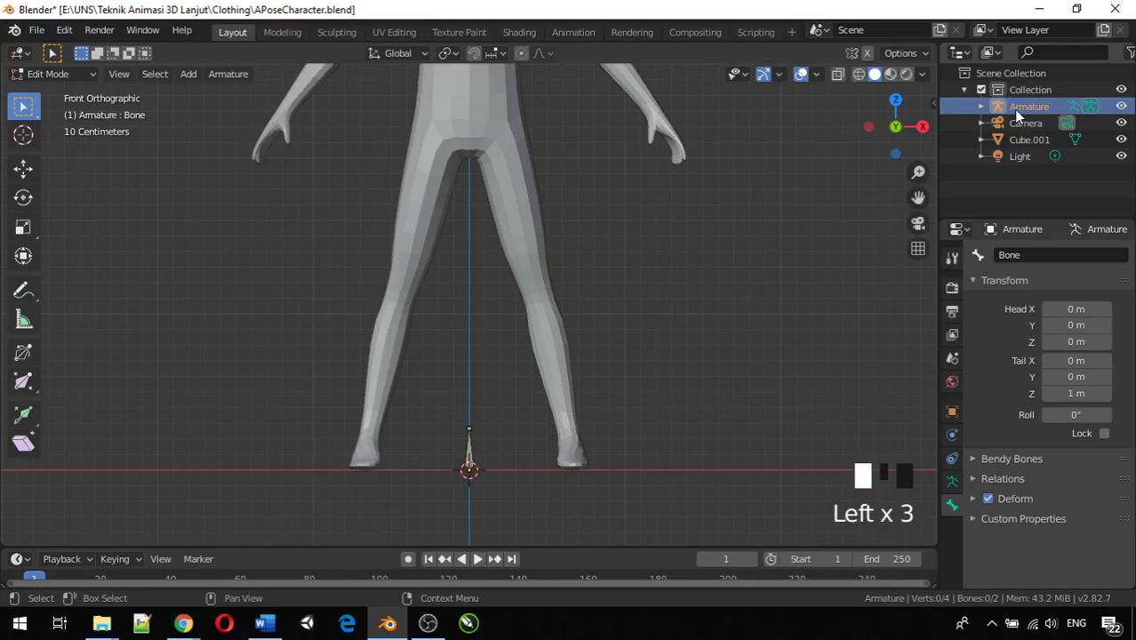
left_click(952, 413)
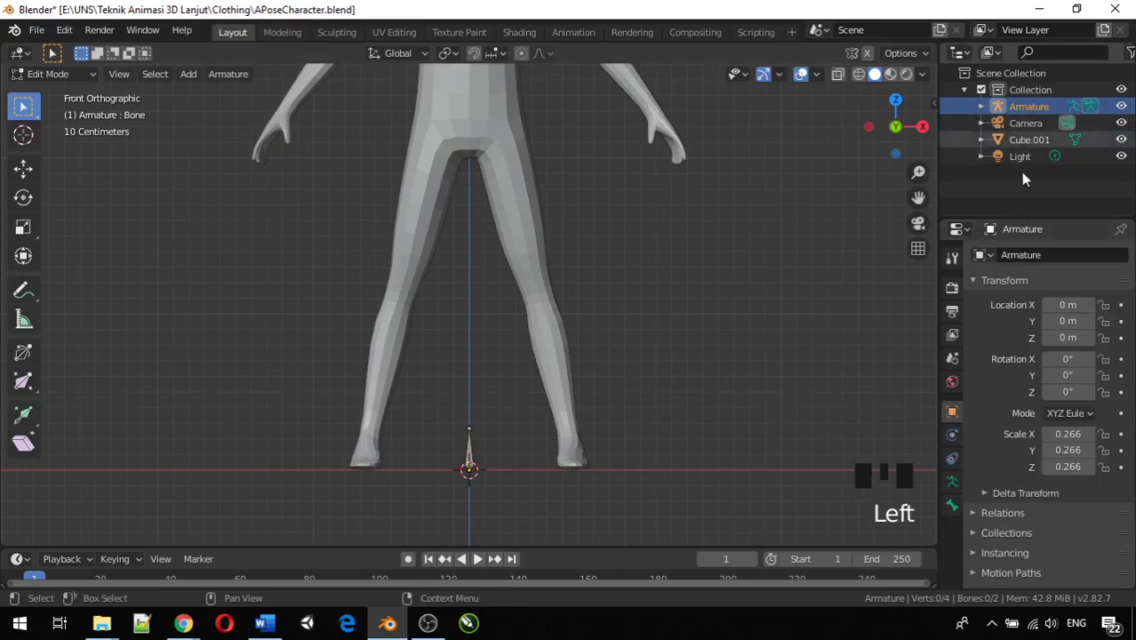
scroll(1004, 423, "down", 5)
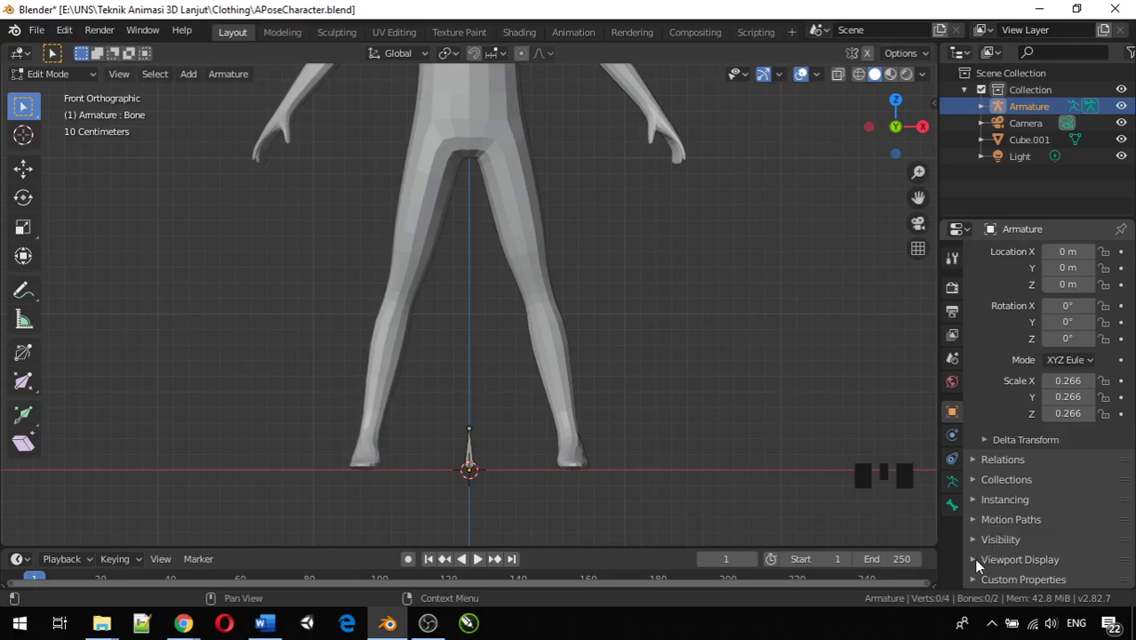
scroll(1019, 558, "down", 2)
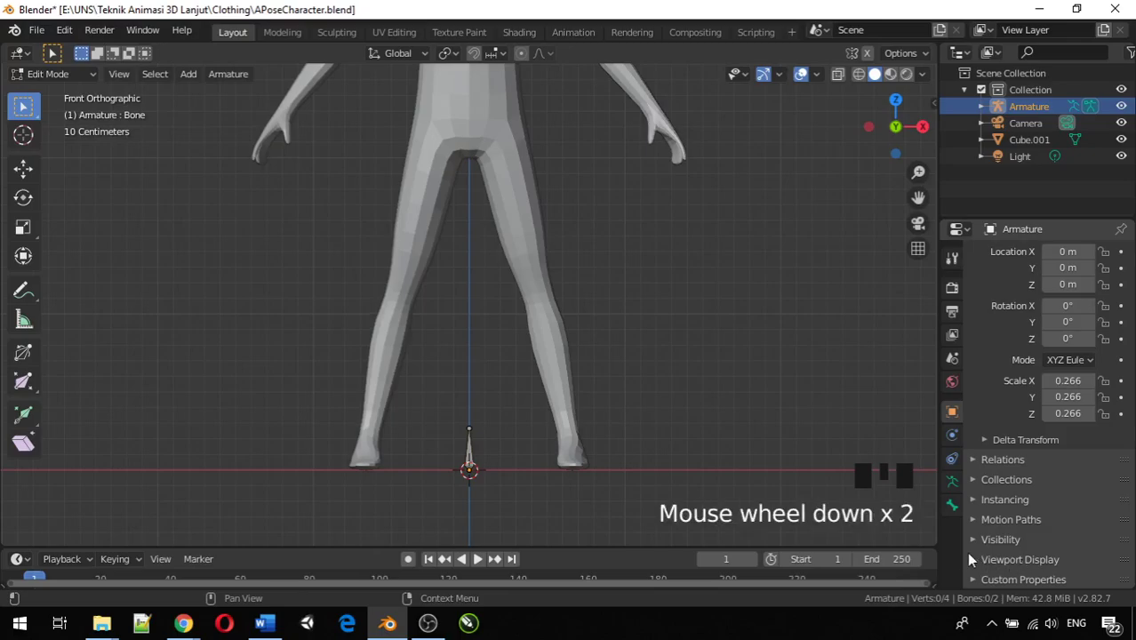
left_click(1019, 561)
scroll(1019, 565, "down", 5)
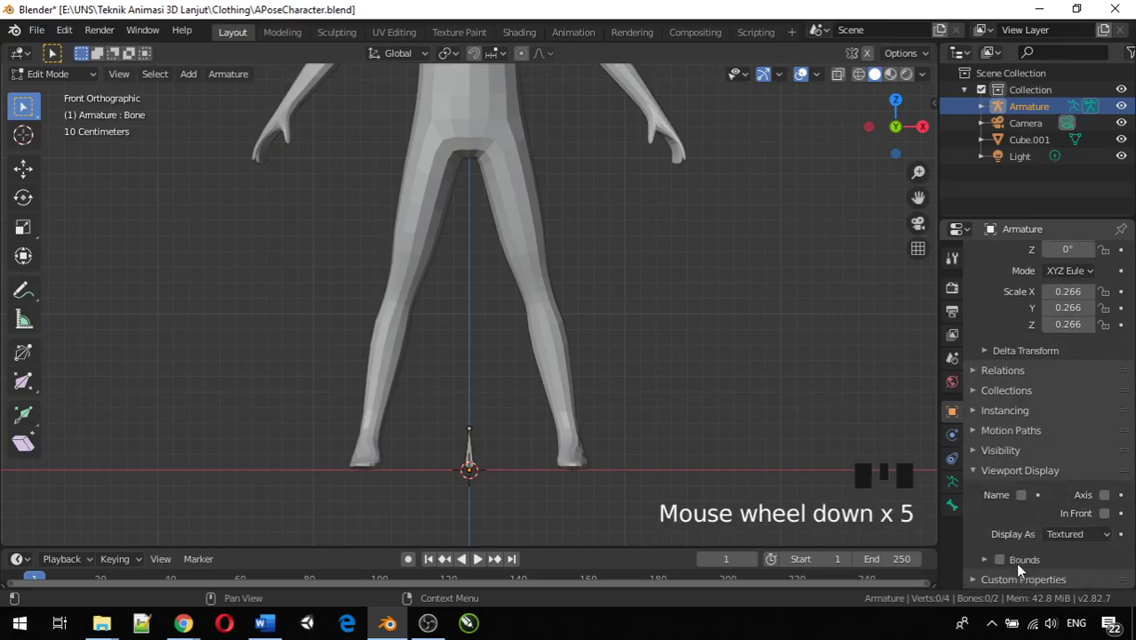
left_click(1104, 513)
Step: Inspect the root and pelvis bones around the character from several angles, ending in the front orthographic view
scroll(619, 342, "down", 3)
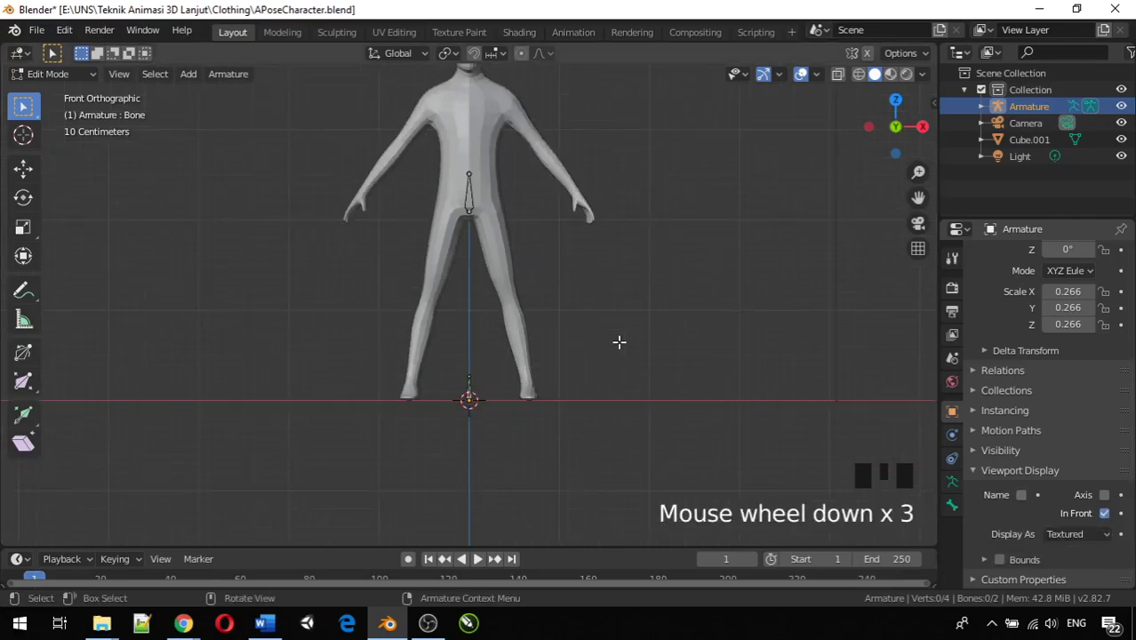
middle_click_drag(612, 338, 589, 350)
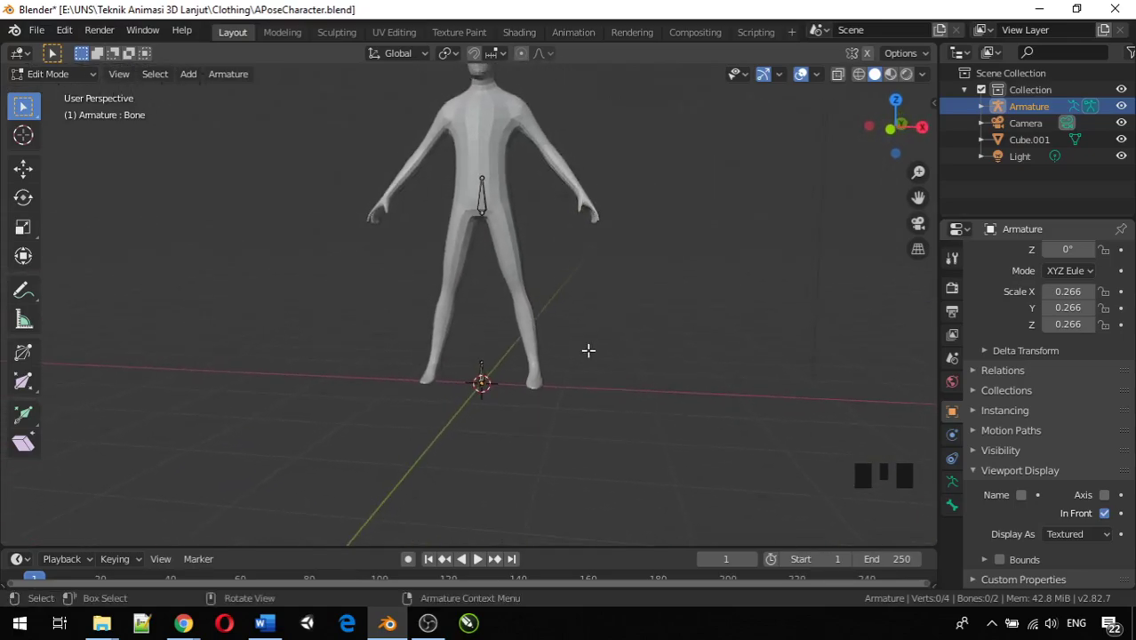
scroll(454, 284, "up", 5)
middle_click_drag(455, 284, 478, 294)
scroll(478, 294, "down", 3)
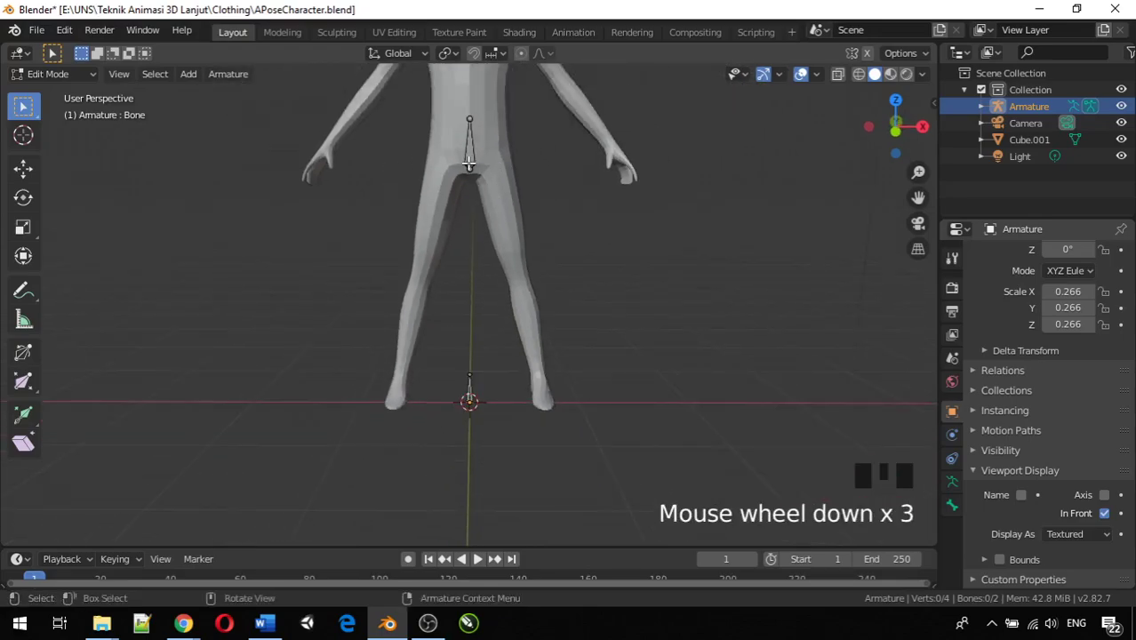
mouse_move(469, 164)
middle_mouse_down()
mouse_move(562, 162)
mouse_move(461, 180)
middle_mouse_up()
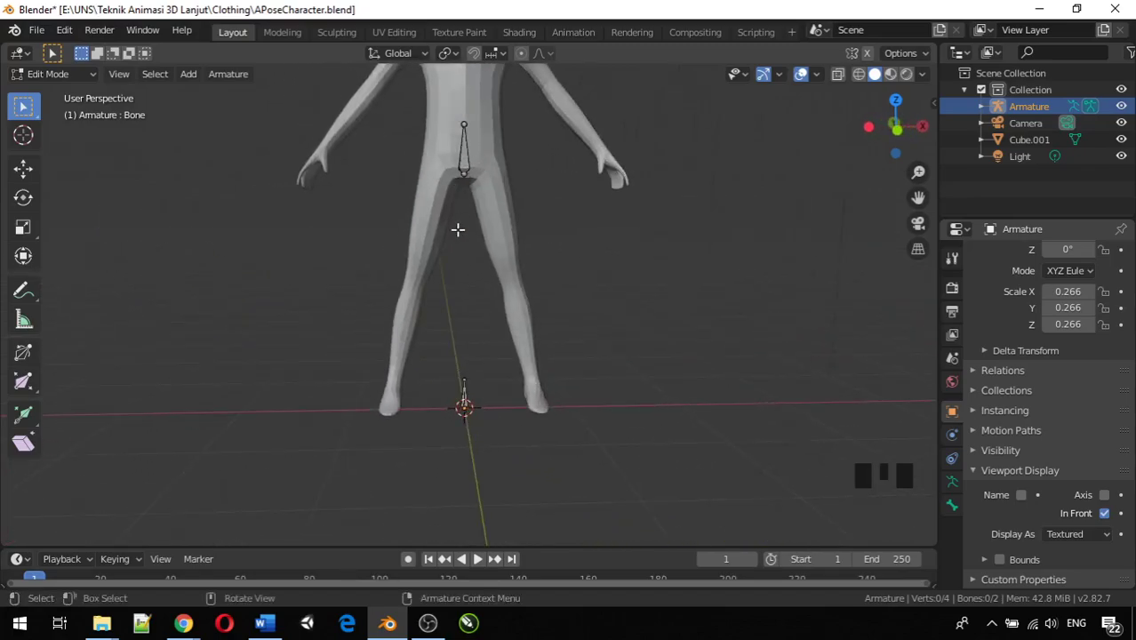
key("KP_1")
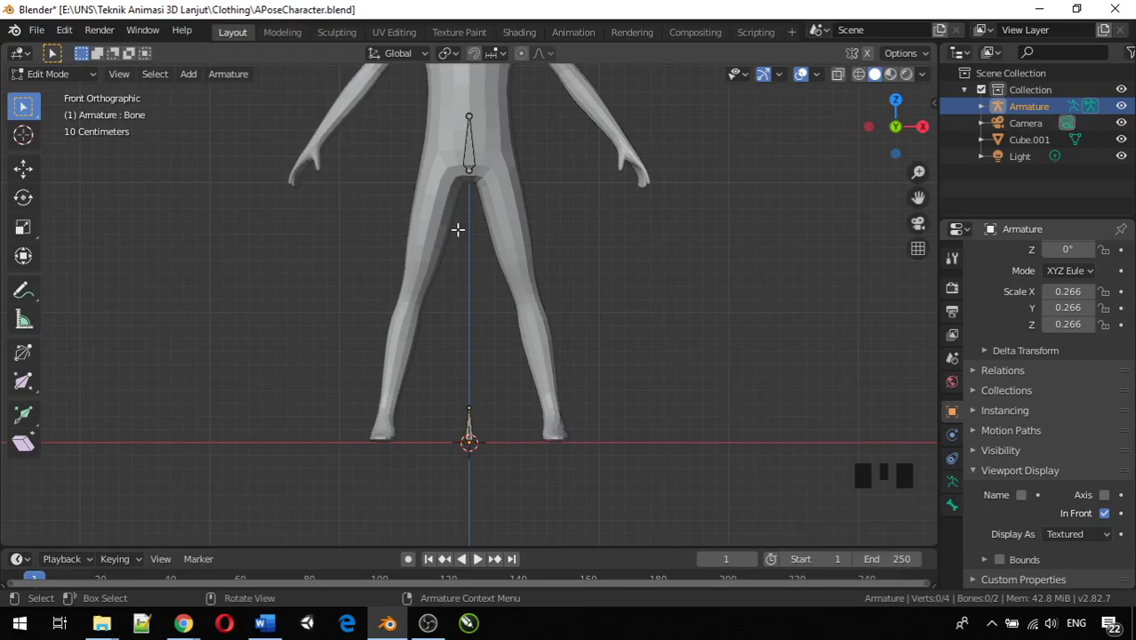
Step: Select the pelvis bone and compare its display with In Front switched off and back on
left_click(468, 150)
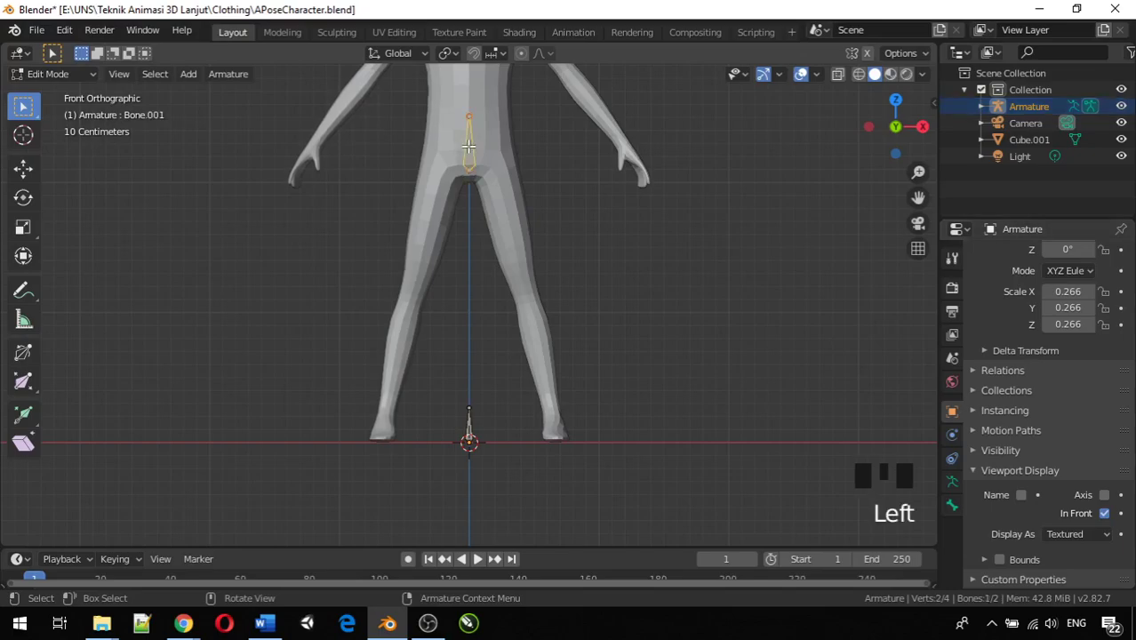
scroll(517, 156, "down", 2)
middle_click_drag(517, 157, 491, 273, "shift")
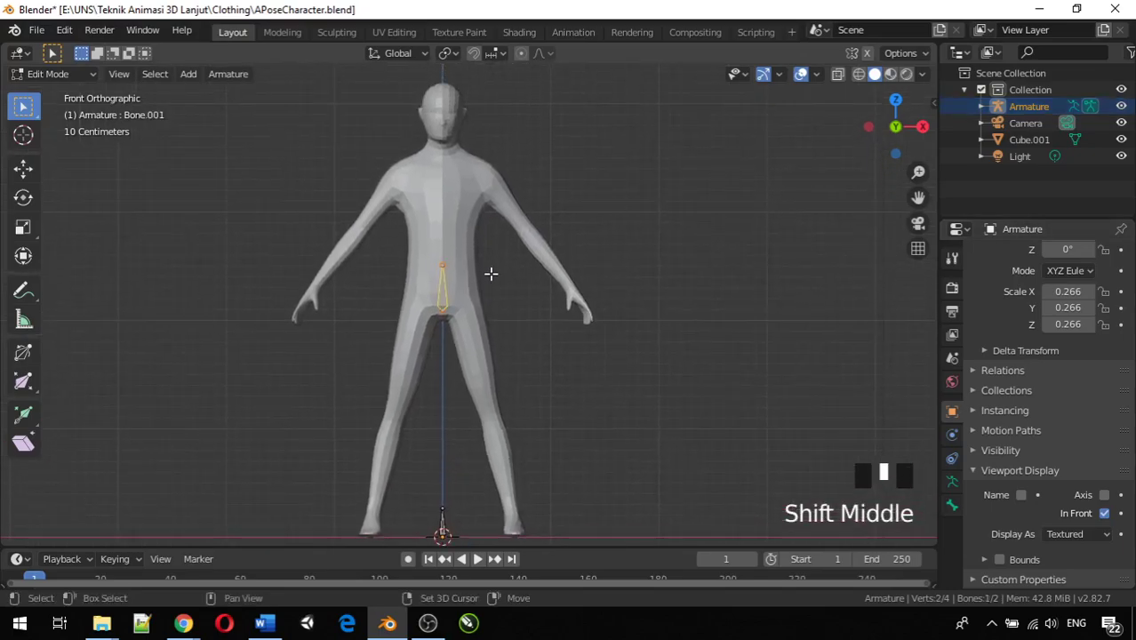
left_click(1105, 515)
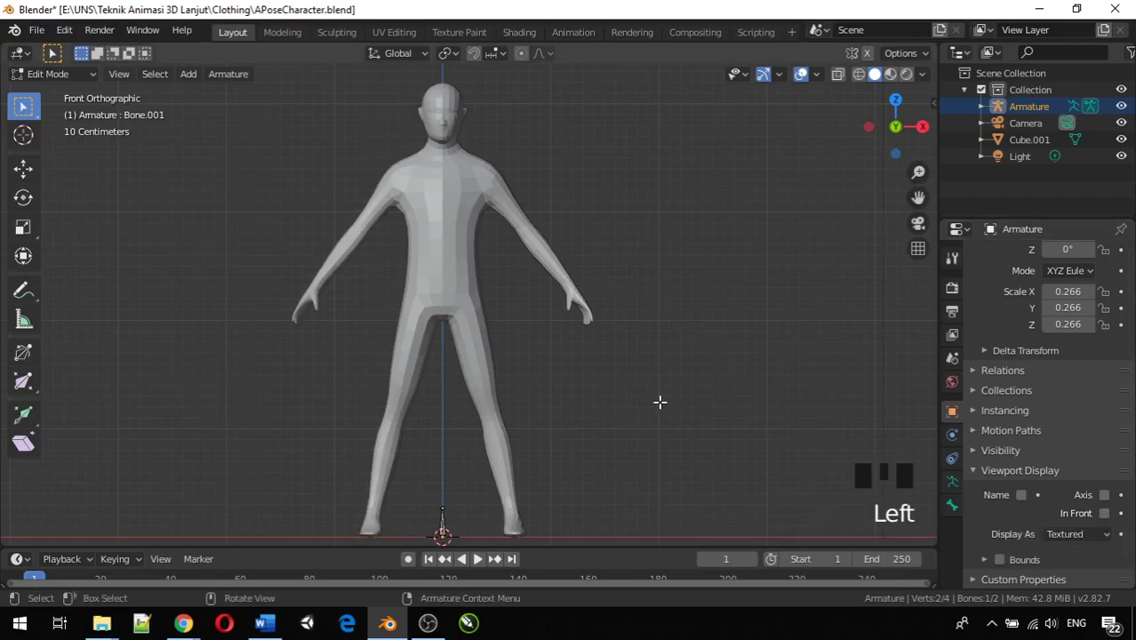
left_click(1105, 513)
Step: Scale the pelvis bone to about 0.33 of its size and move it down along Z to just above the crotch
scroll(453, 309, "up", 6)
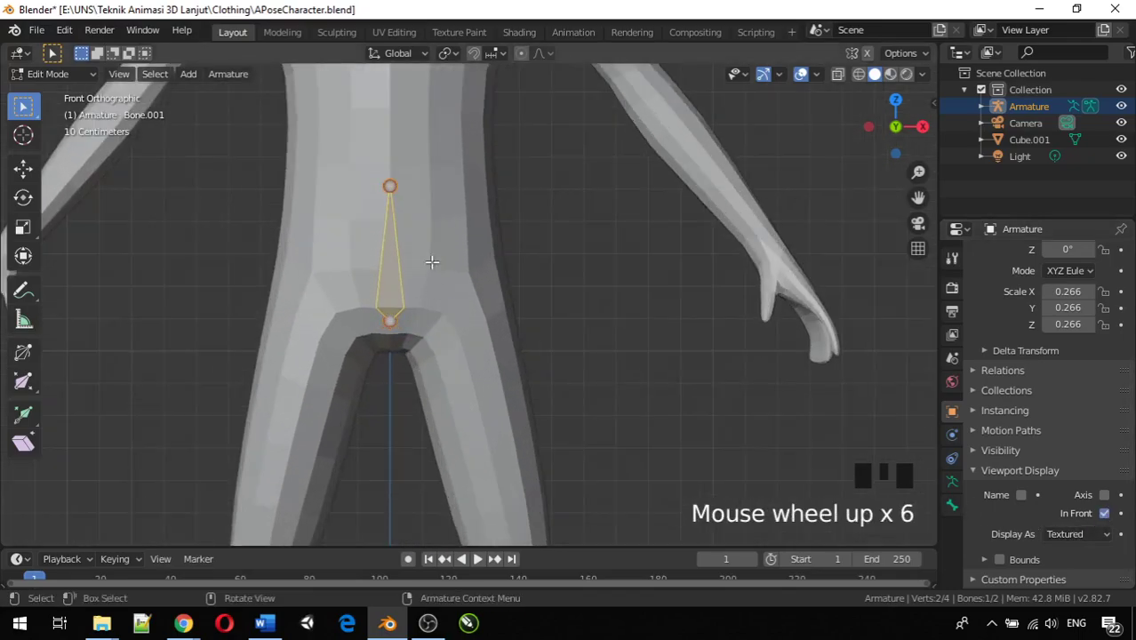
left_click(392, 239)
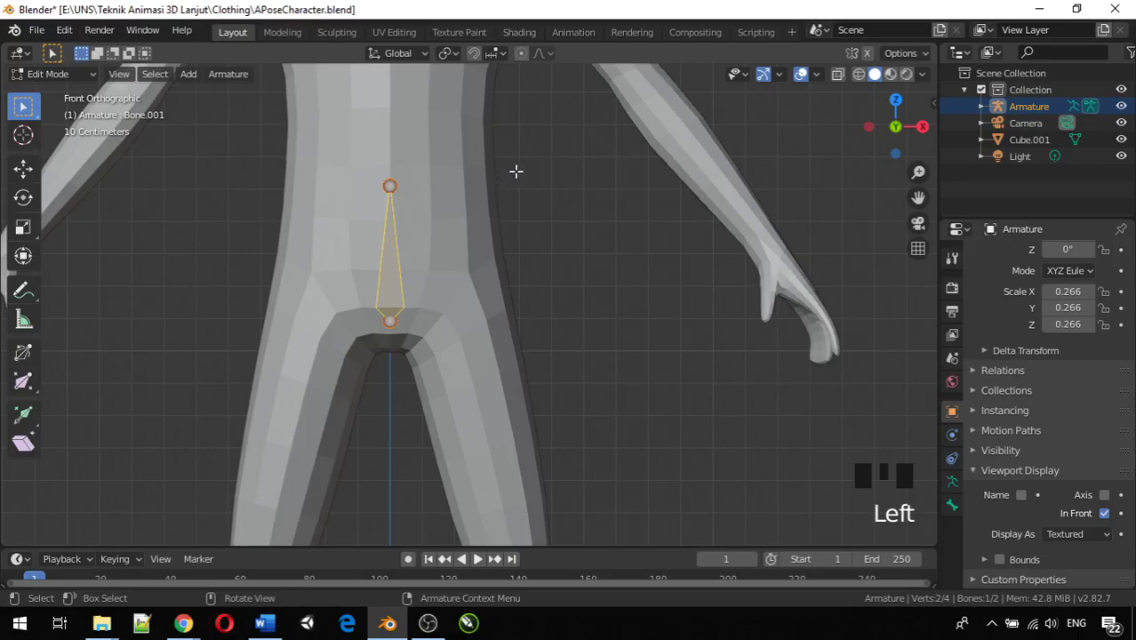
key("s")
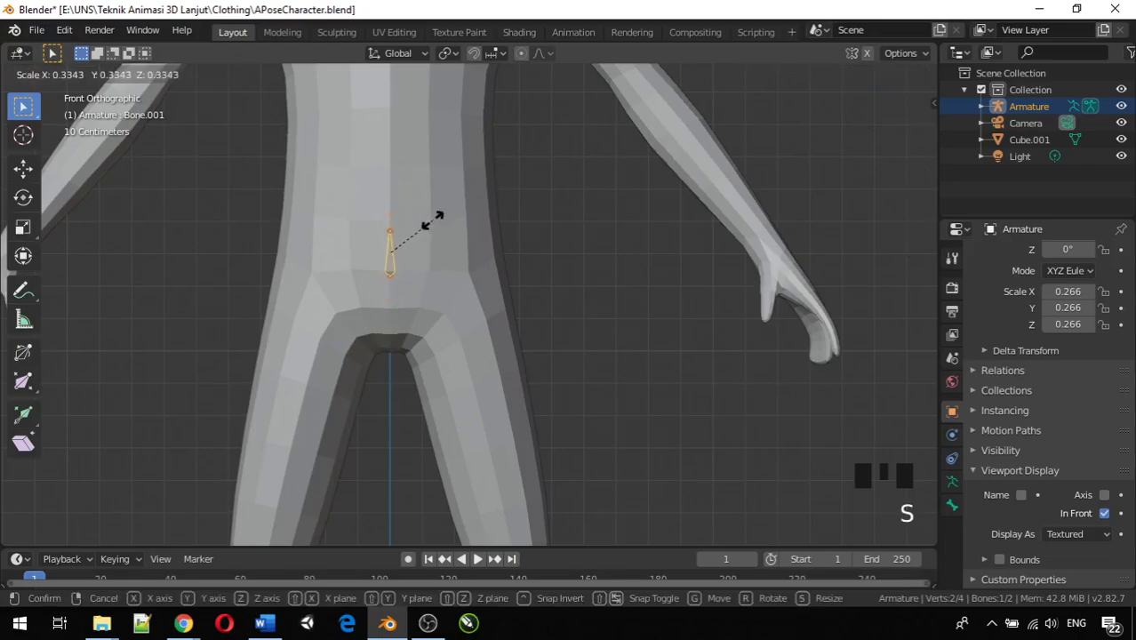
left_click(430, 223)
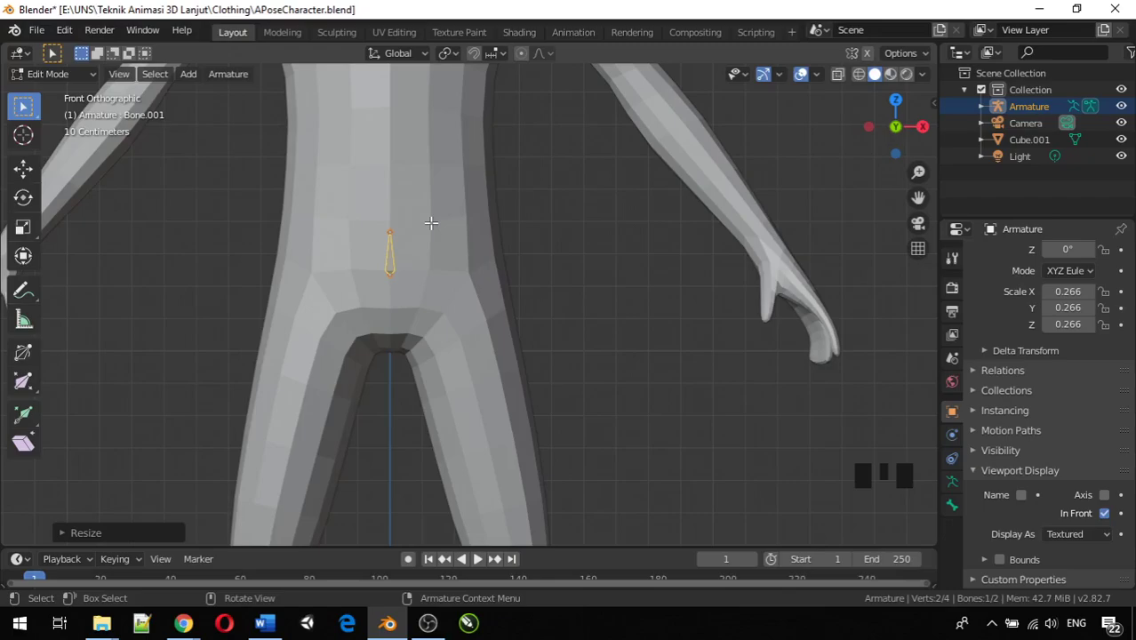
key("g")
key("z")
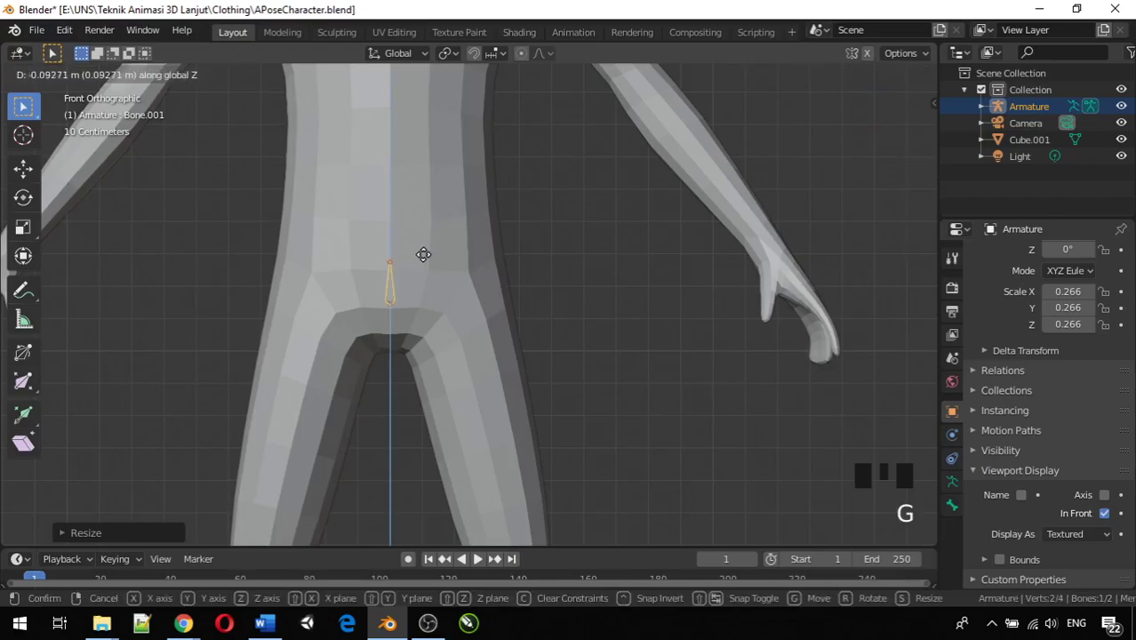
left_click(419, 264)
scroll(425, 269, "down", 8)
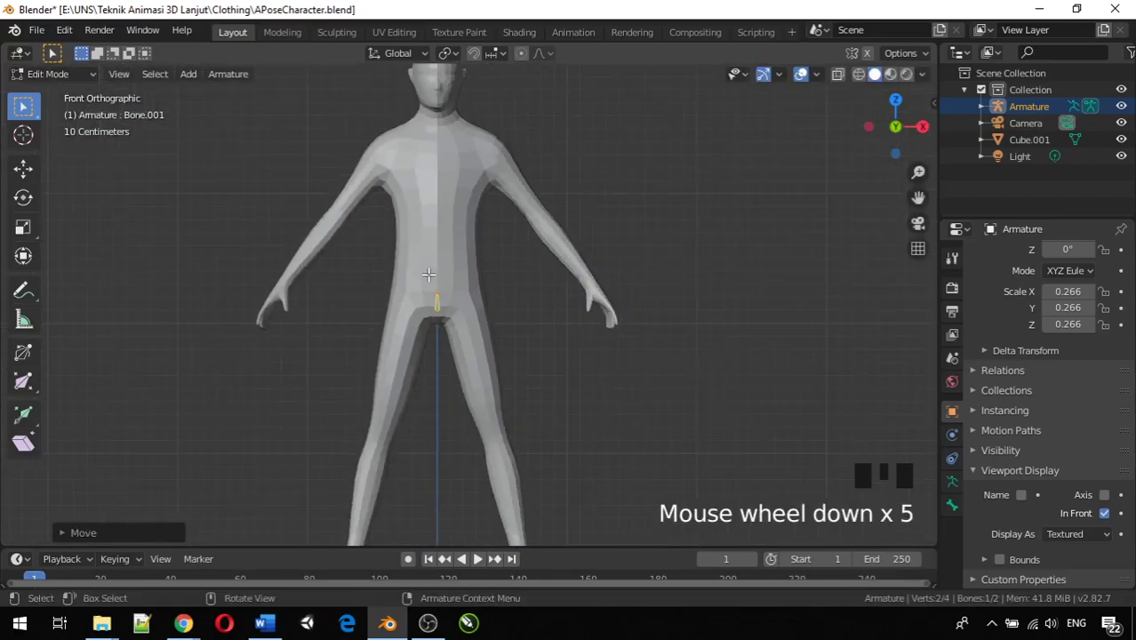
scroll(429, 275, "up", 3)
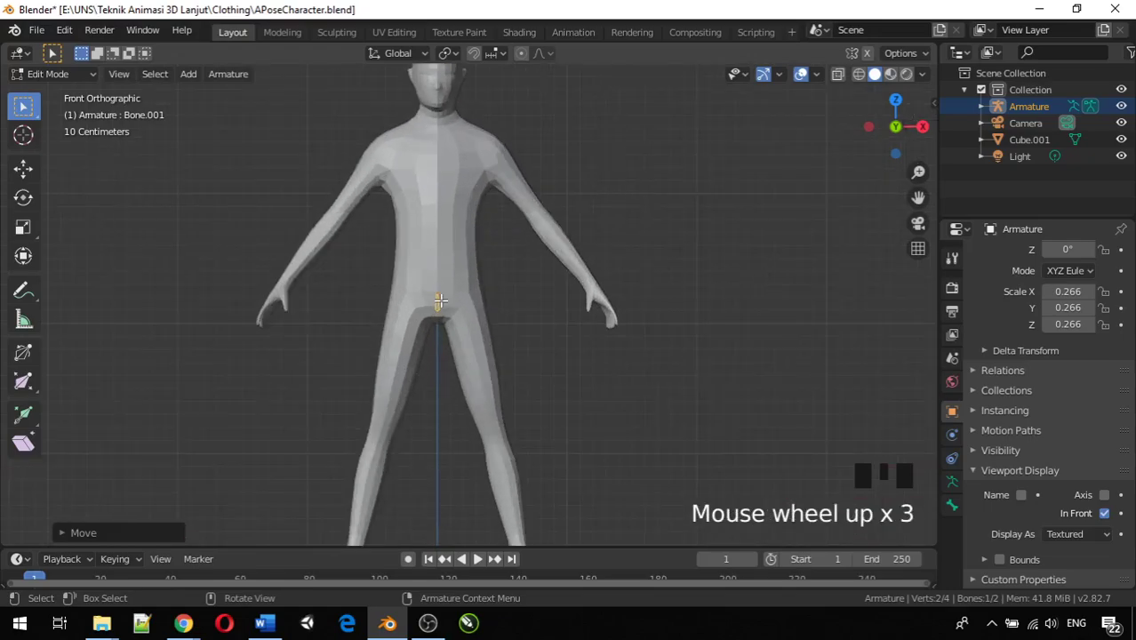
Step: Extrude two spine bones up along Z from the pelvis bone's tip, about 0.70 m and 0.53 m long, ending below the neck
left_click(438, 292)
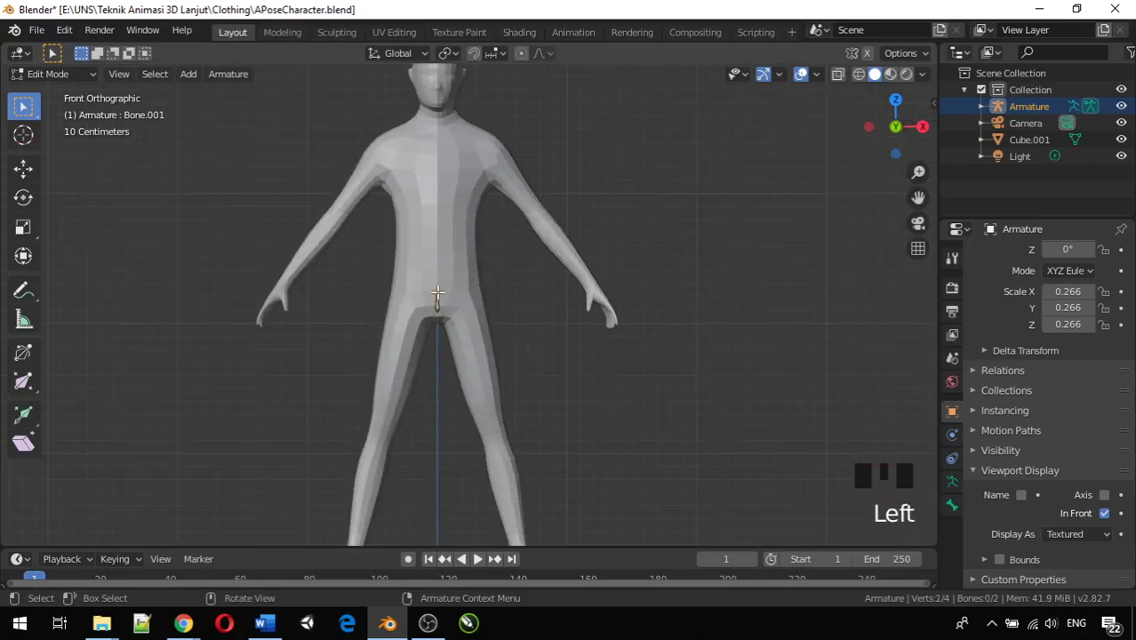
scroll(438, 295, "up", 4)
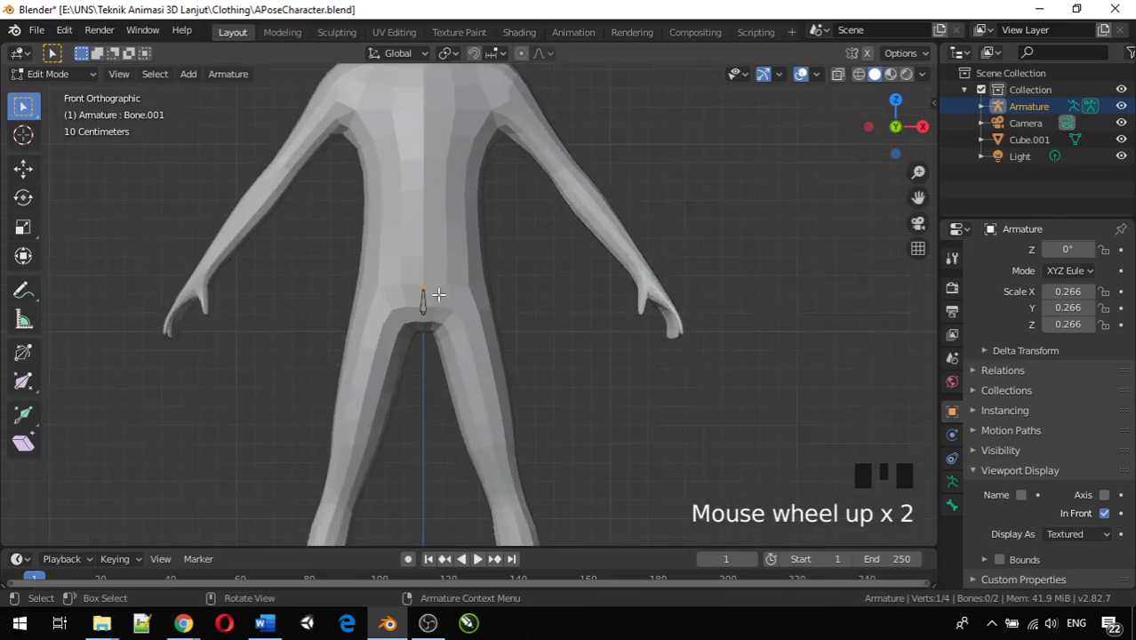
scroll(400, 285, "down", 3)
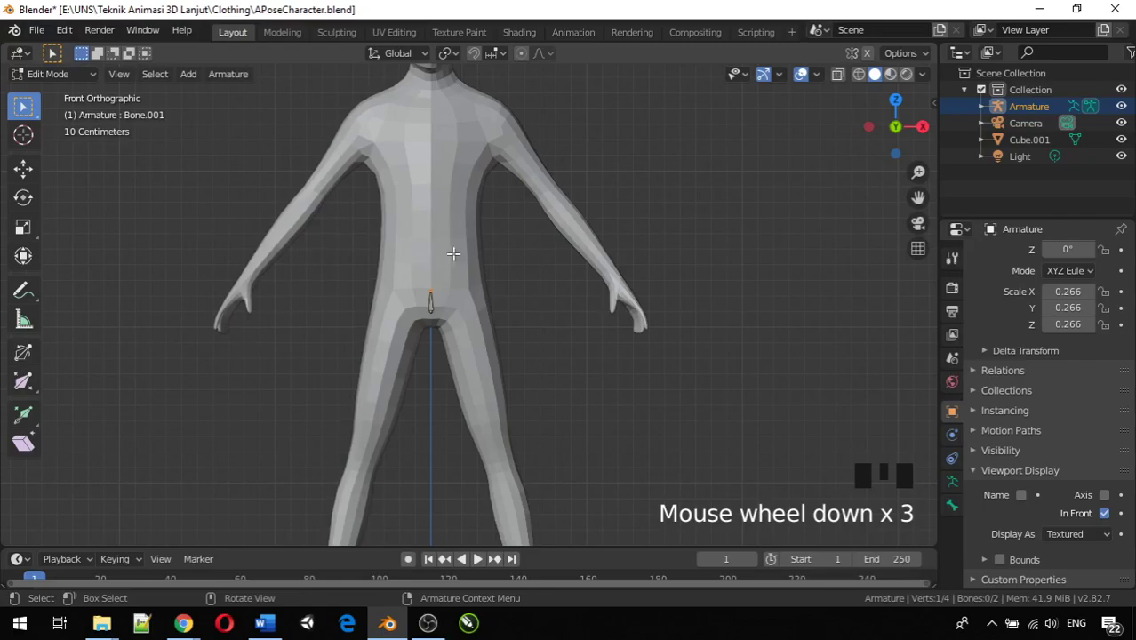
key("e")
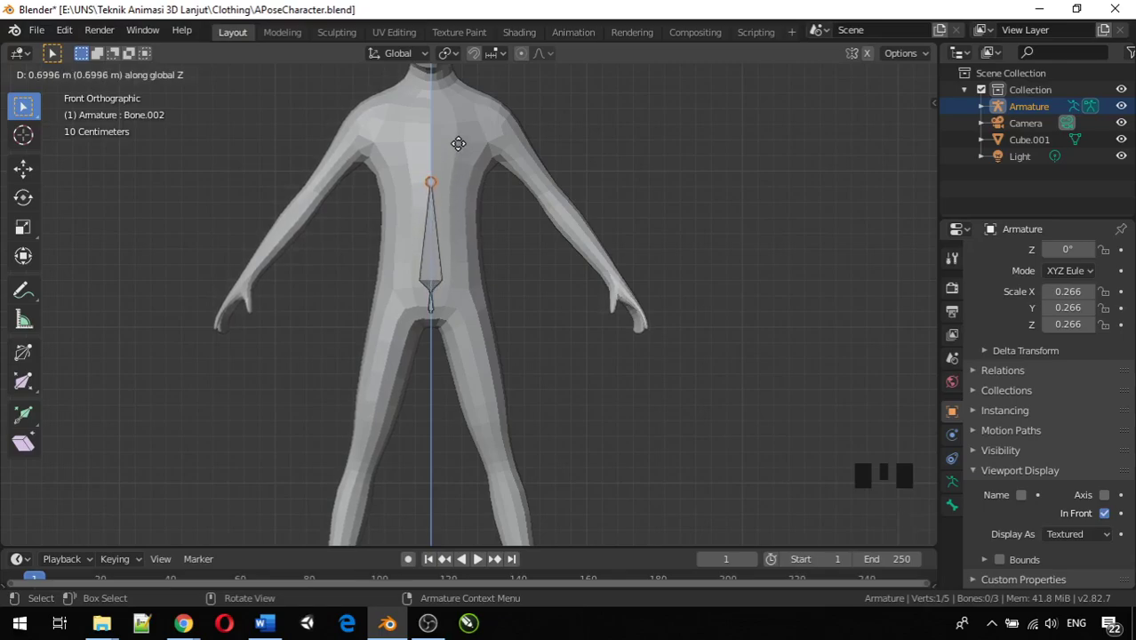
left_click(457, 145)
key("e")
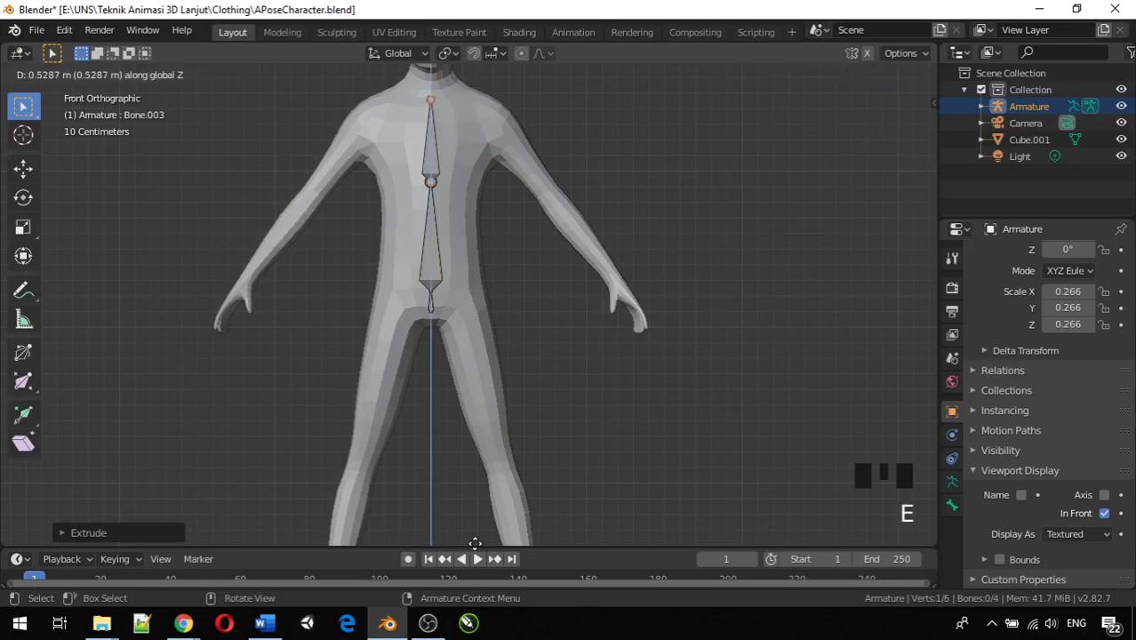
left_click(475, 543)
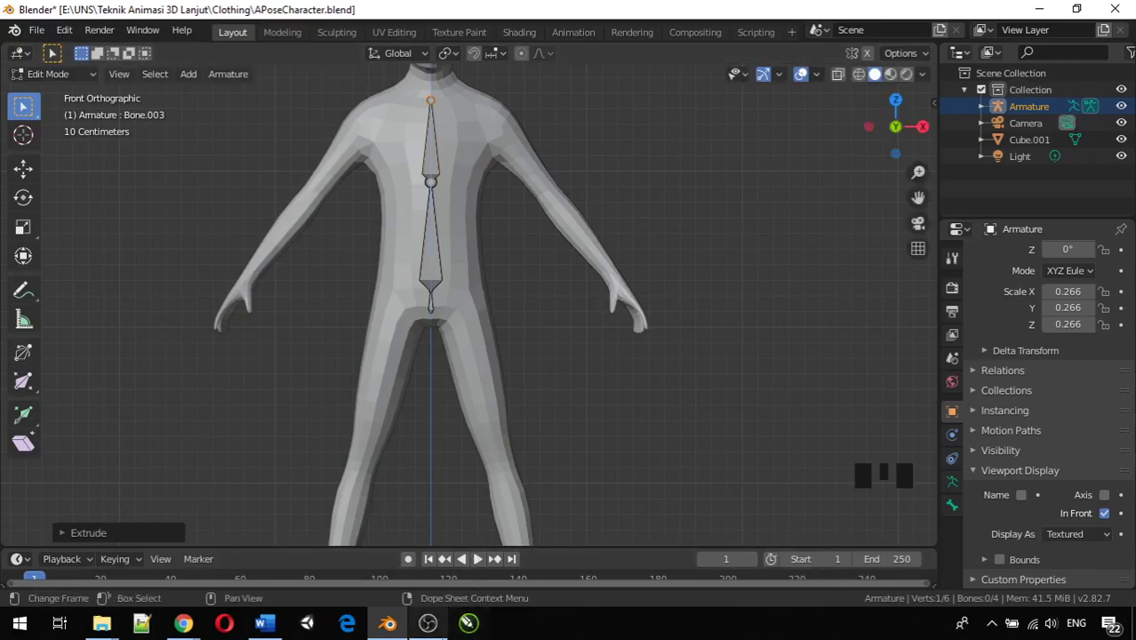
Step: Move the joint between the two spine bones slightly up into the chest
left_click(428, 189)
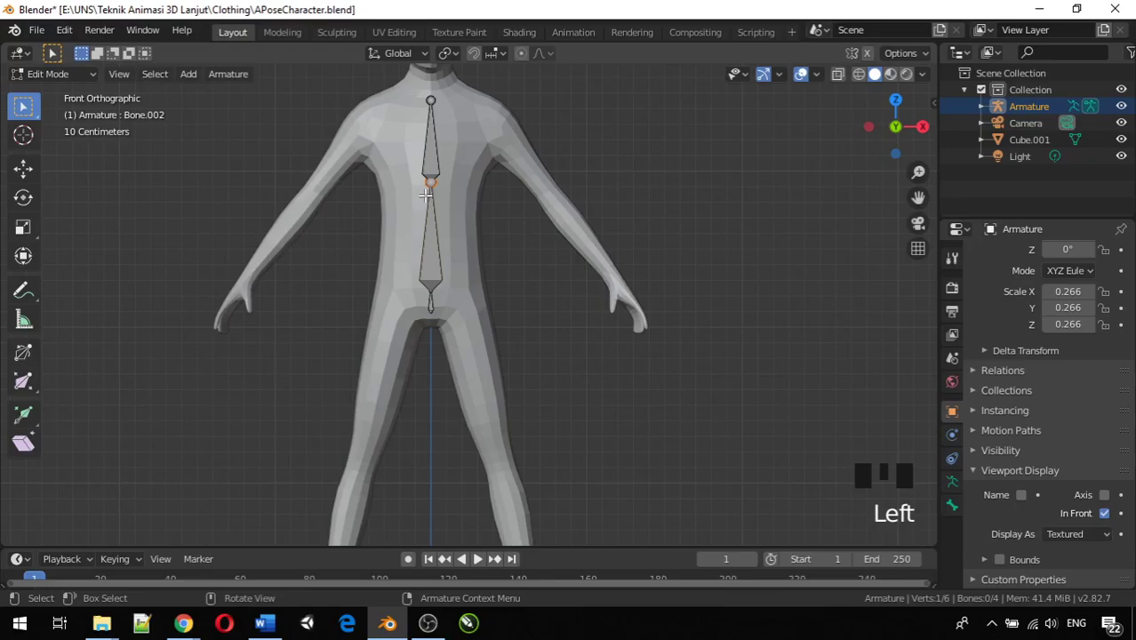
key("g")
left_click(429, 182)
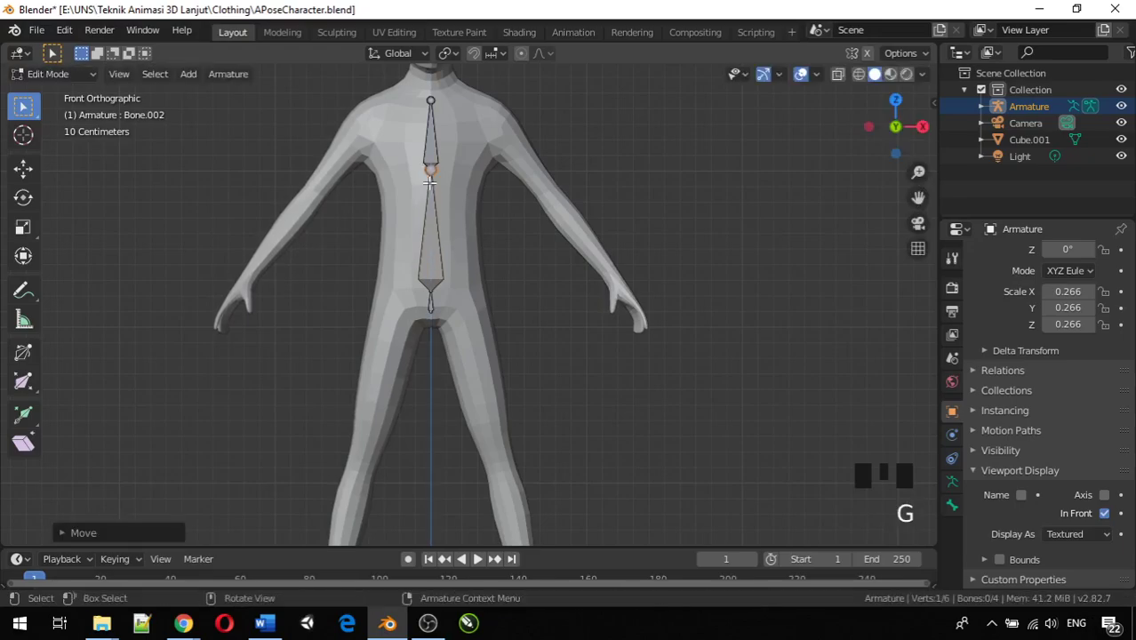
Step: Extrude a neck bone about 0.28 m and a head bone about 0.31 m up along Z from the upper spine bone's tip
middle_click_drag(507, 169, 587, 387)
scroll(520, 179, "down", 2)
key("KP_1")
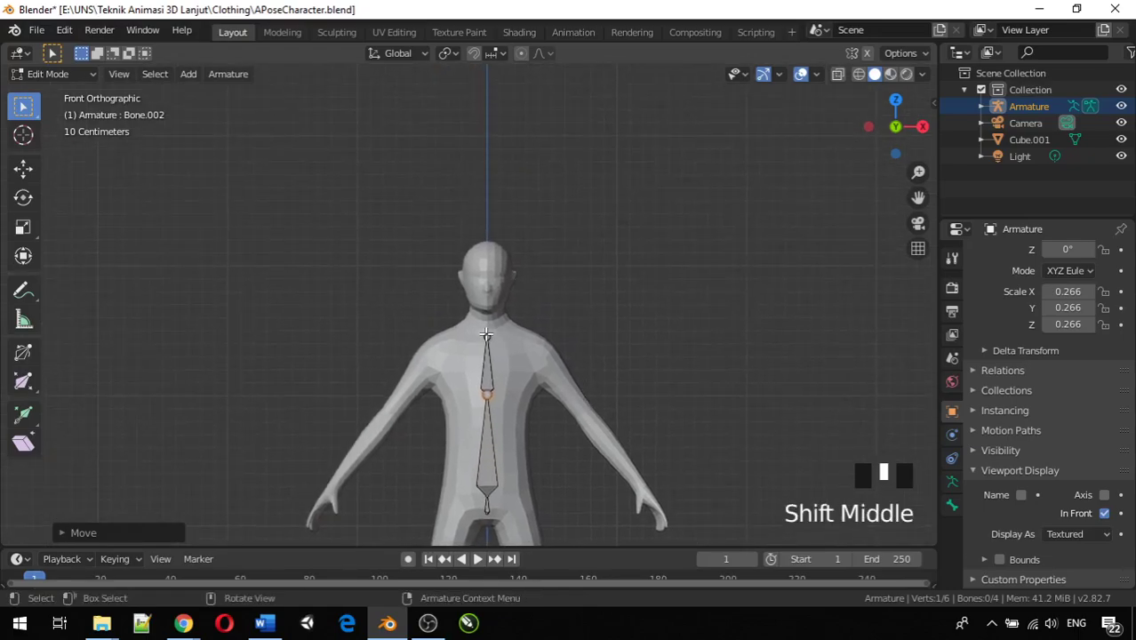
left_click(486, 335)
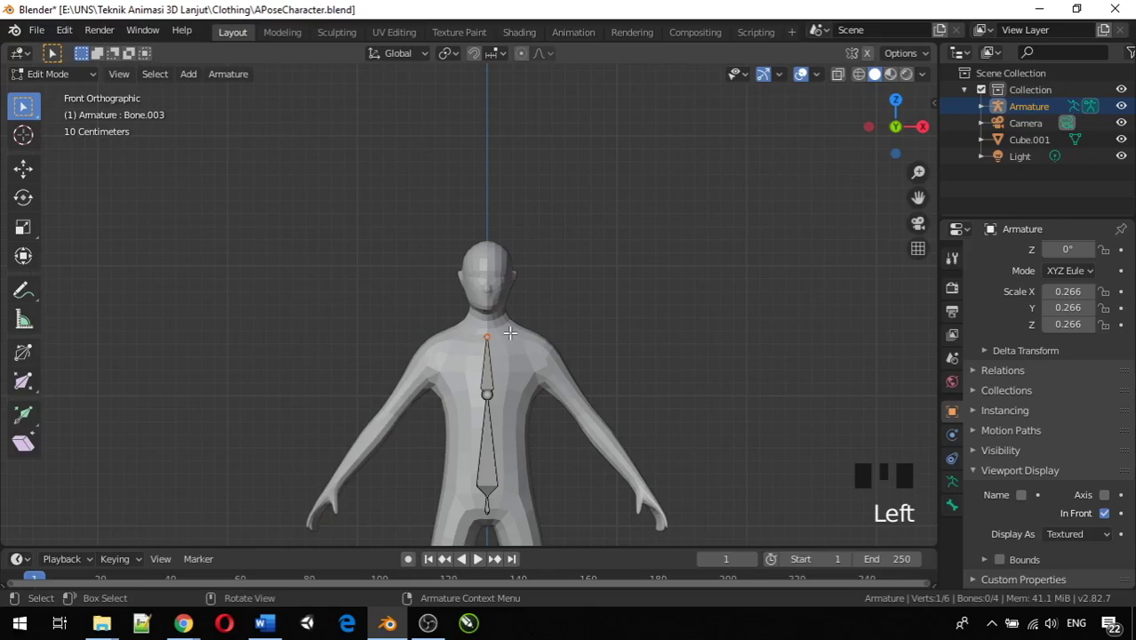
key("e")
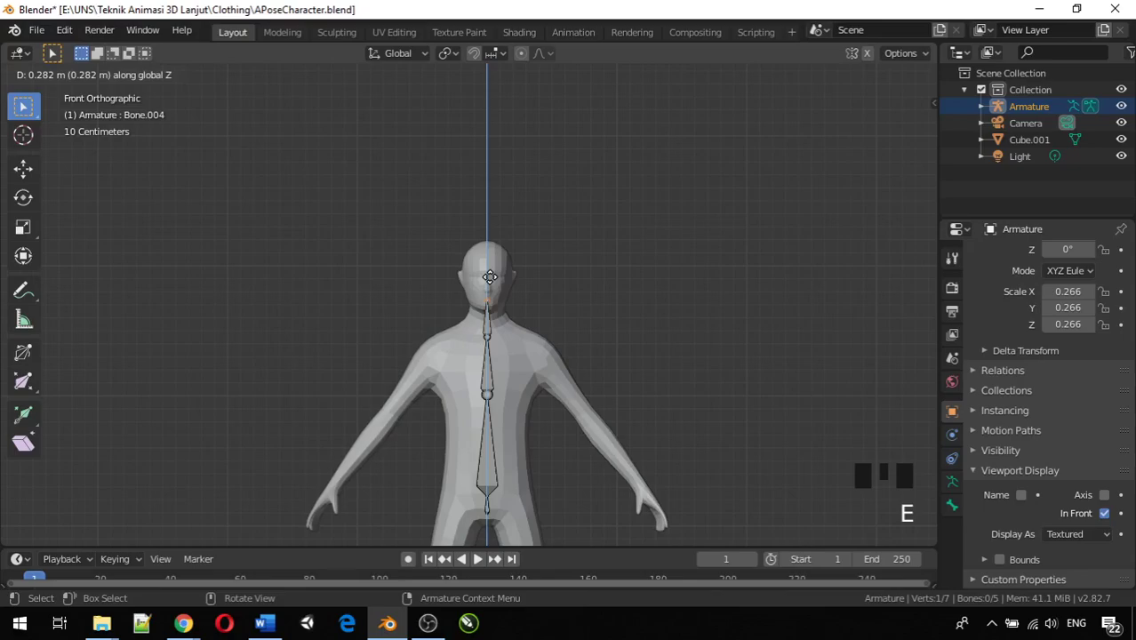
left_click(490, 278)
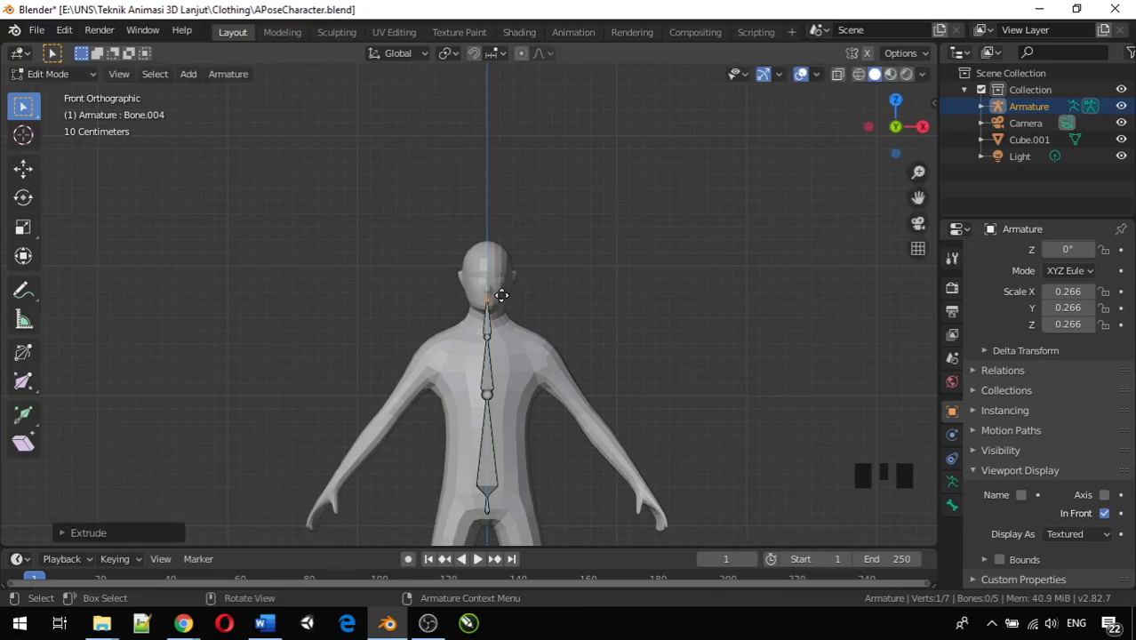
key("e")
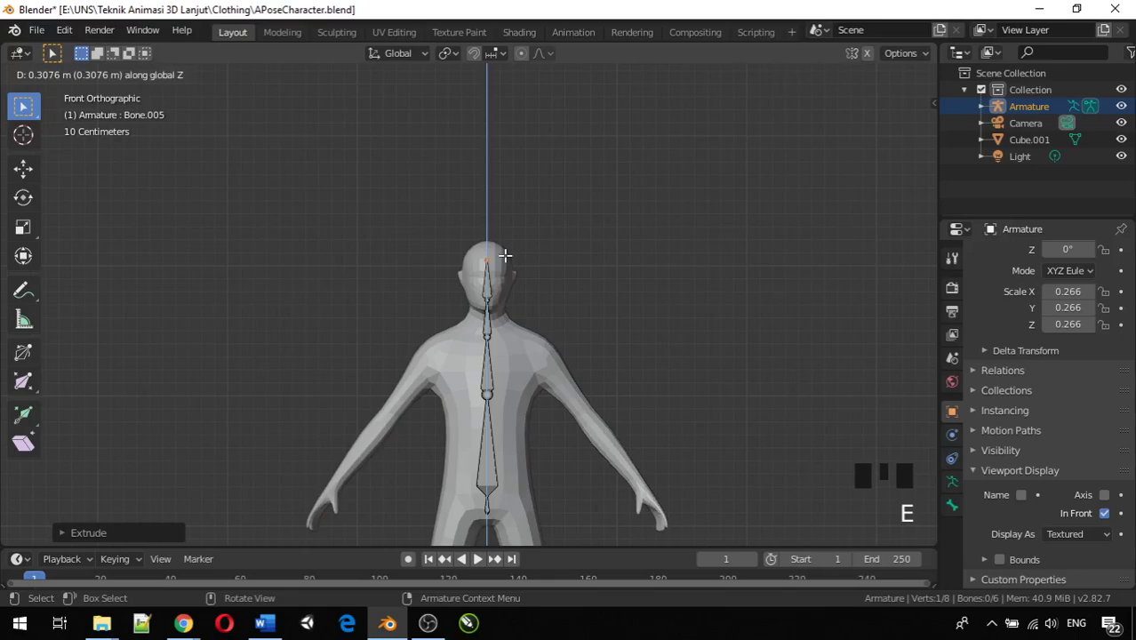
left_click(505, 256)
Step: Examine how the spine, neck and head bones sit inside the body in the side and front views
key("KP_3")
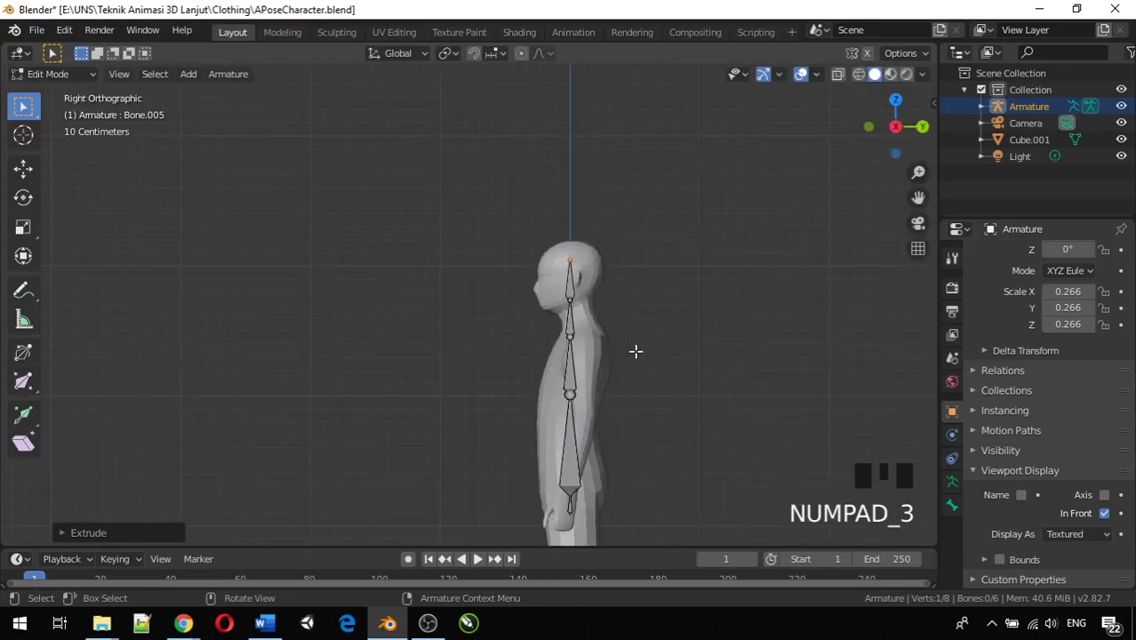
scroll(636, 351, "down", 2)
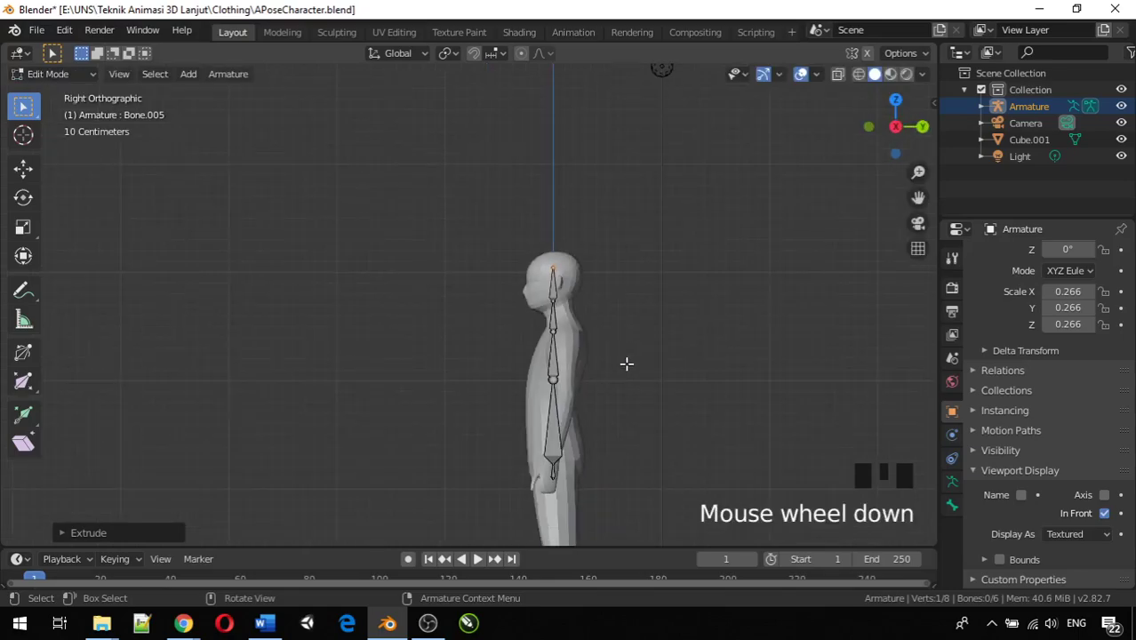
middle_click_drag(607, 392, 583, 407)
key("KP_1")
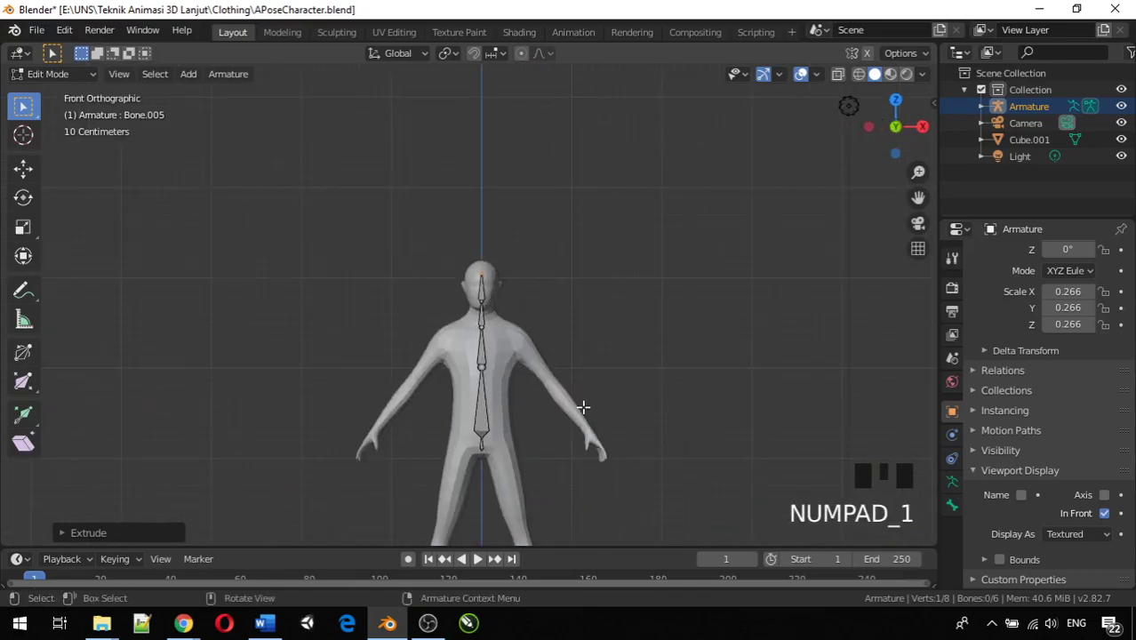
key("KP_3")
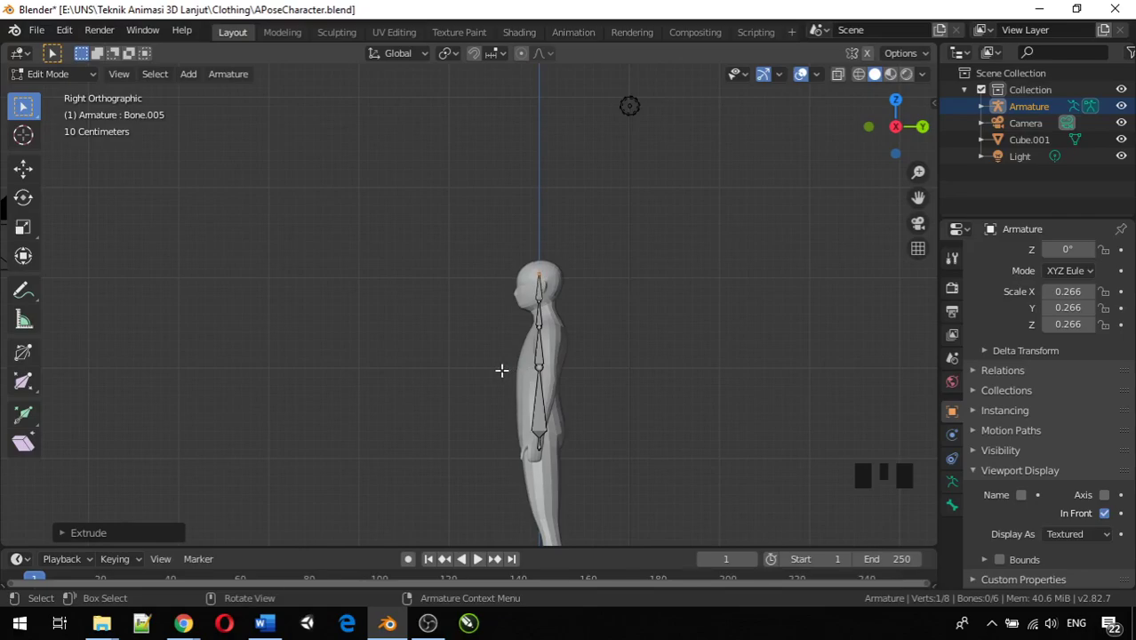
key("KP_1")
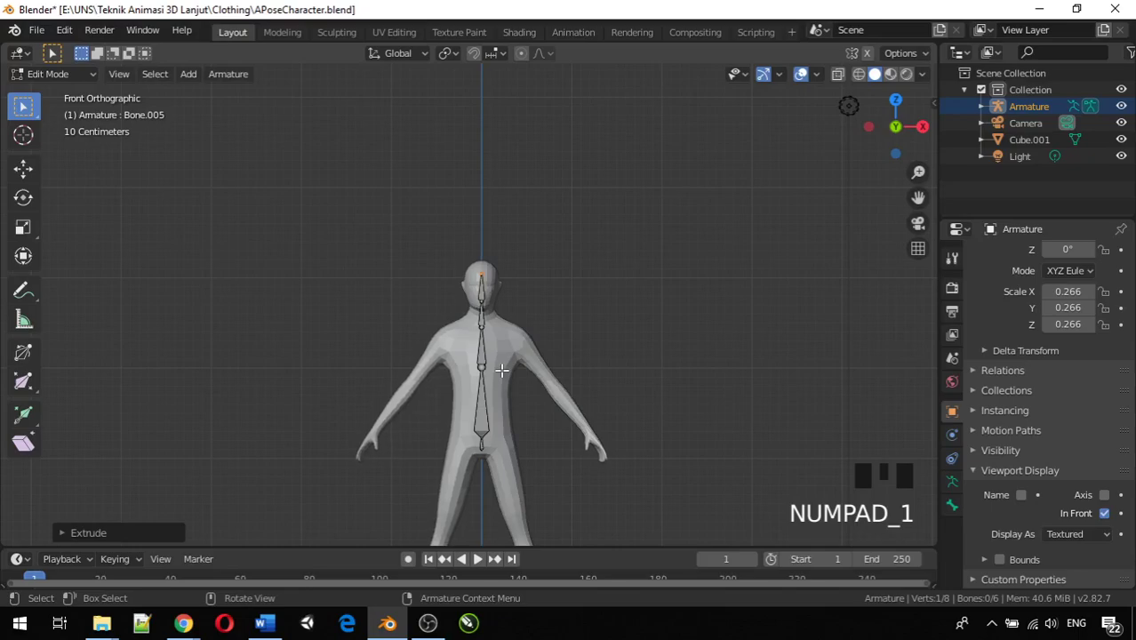
scroll(501, 371, "down", 6)
scroll(496, 435, "up", 5)
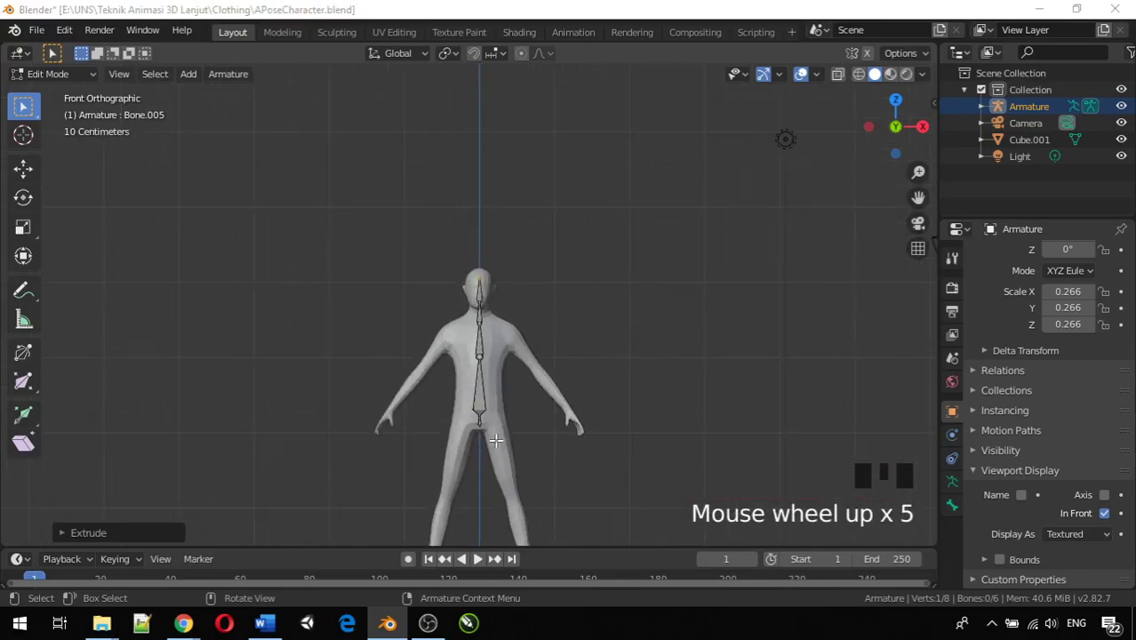
middle_click_drag(500, 468, 511, 492)
key("KP_1")
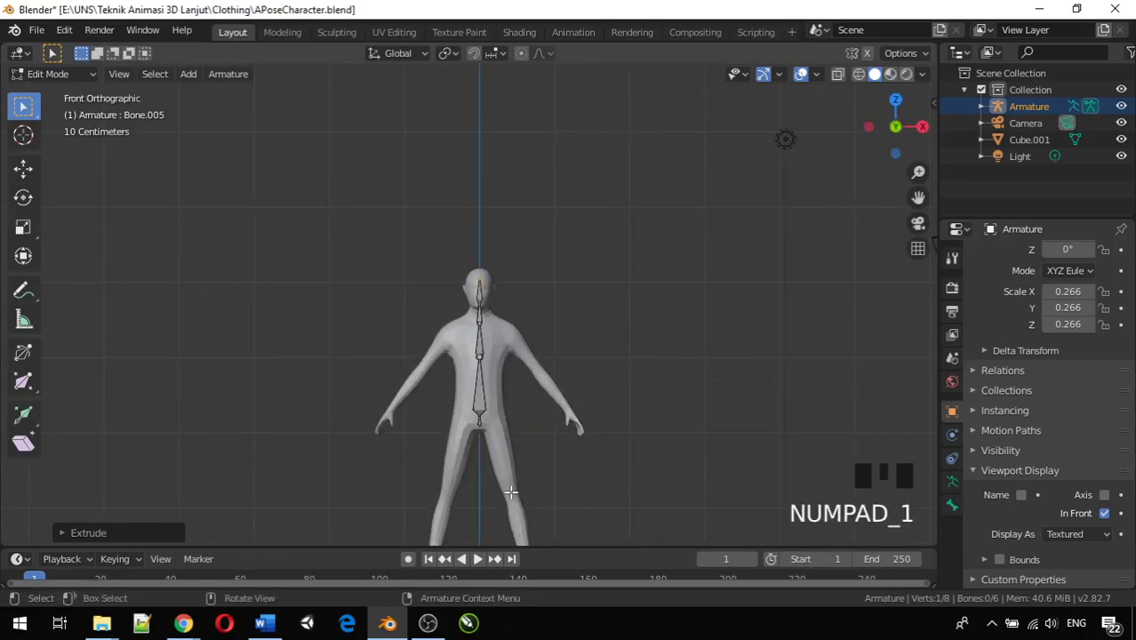
Step: Add a separate bone at the 3D cursor and rotate it about 167° so it points down along the leg's slant
scroll(511, 492, "up", 4)
middle_click_drag(692, 363, 680, 507, "shift")
scroll(680, 508, "down", 3)
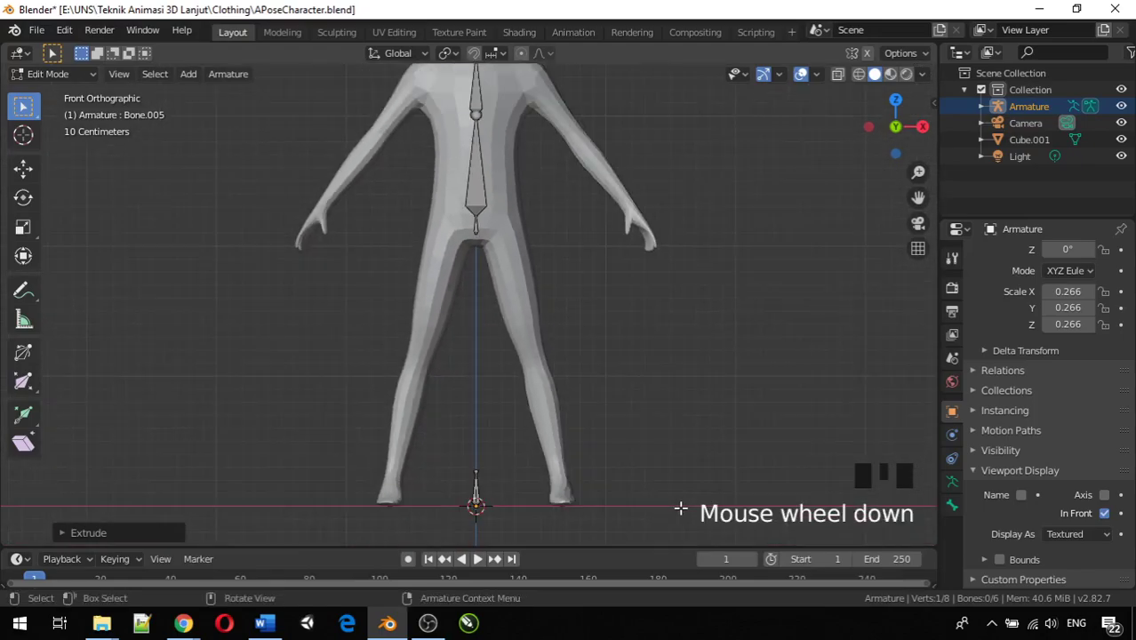
scroll(679, 507, "up", 1)
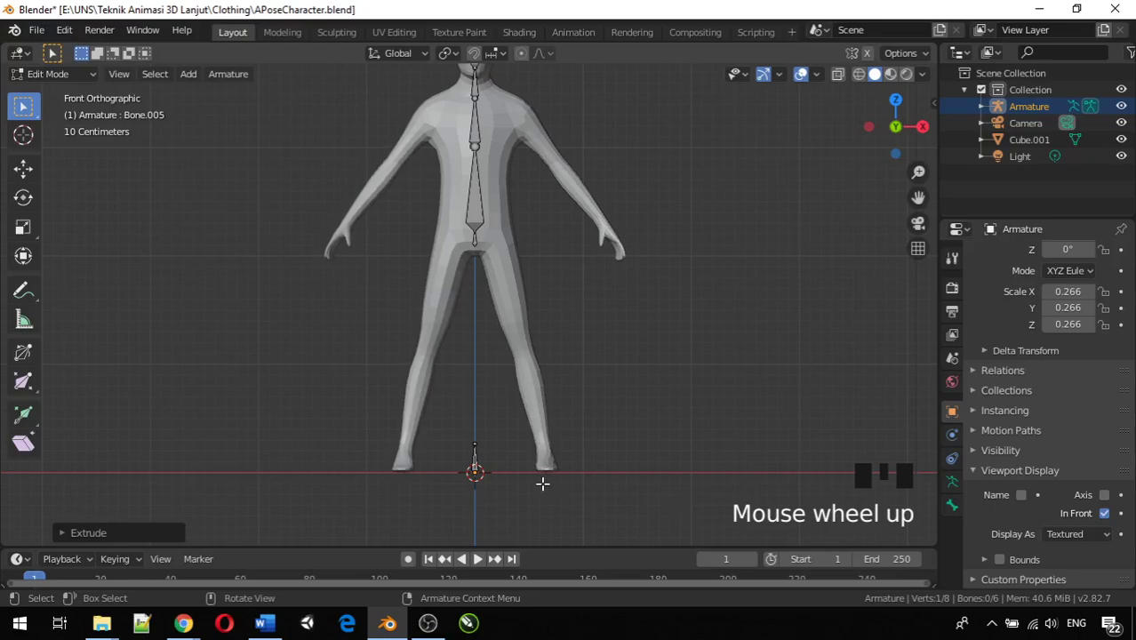
left_click(651, 432)
key("shift+a")
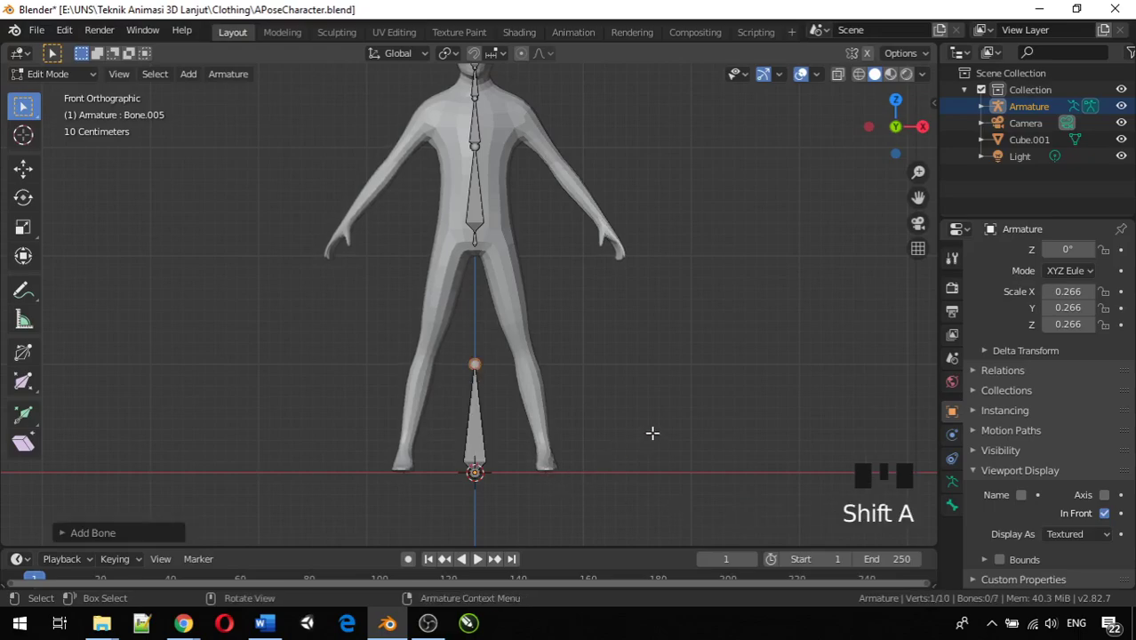
left_click(478, 437)
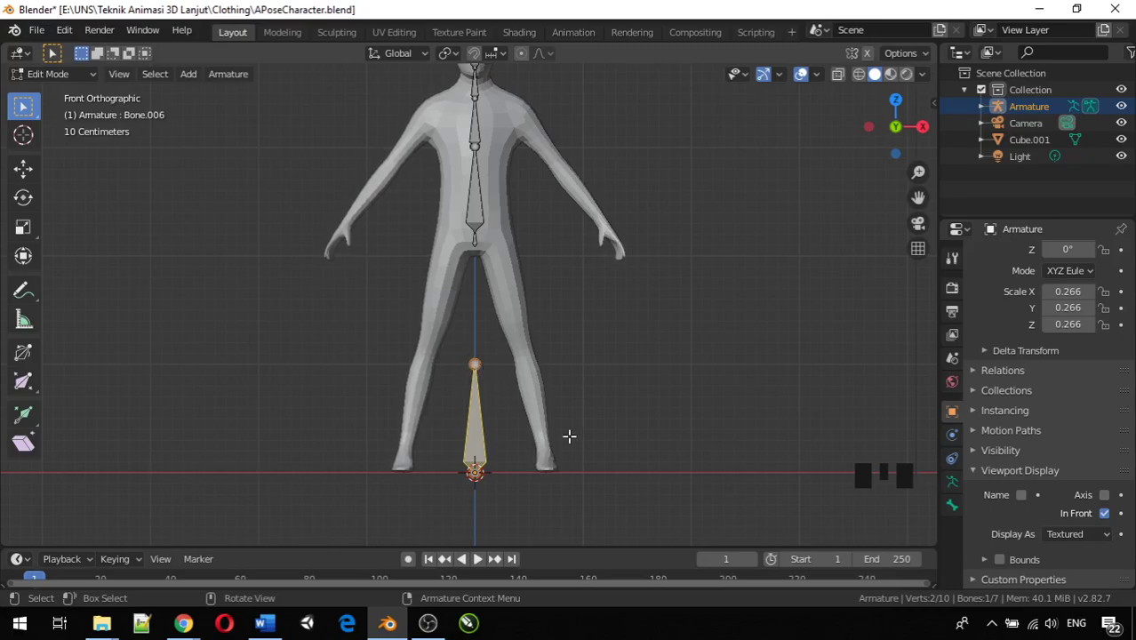
key("r")
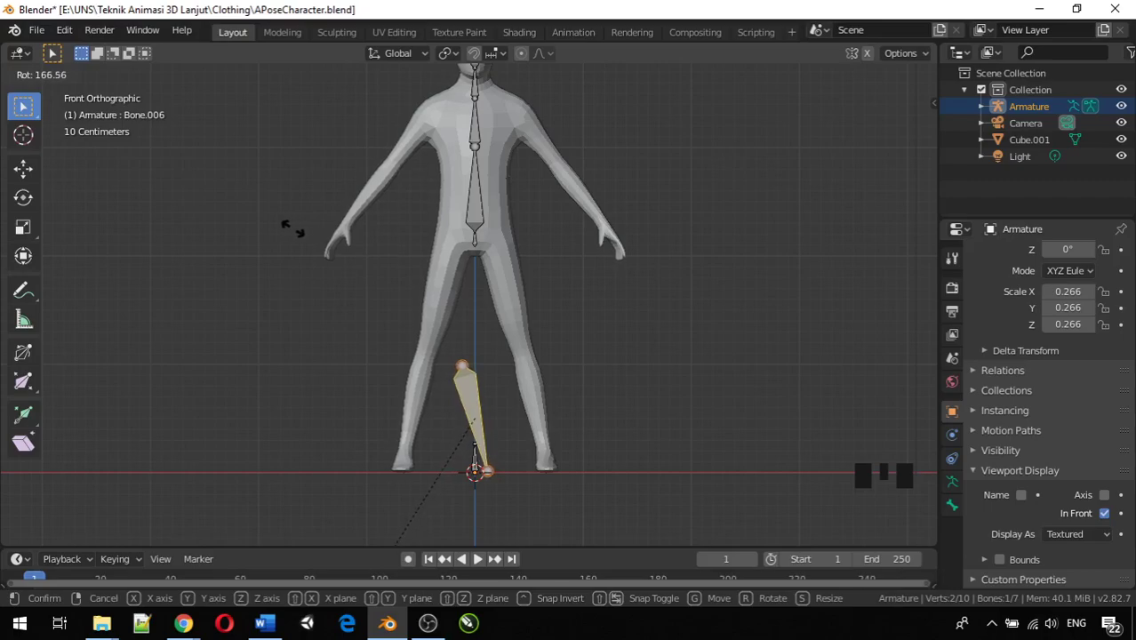
left_click(293, 230)
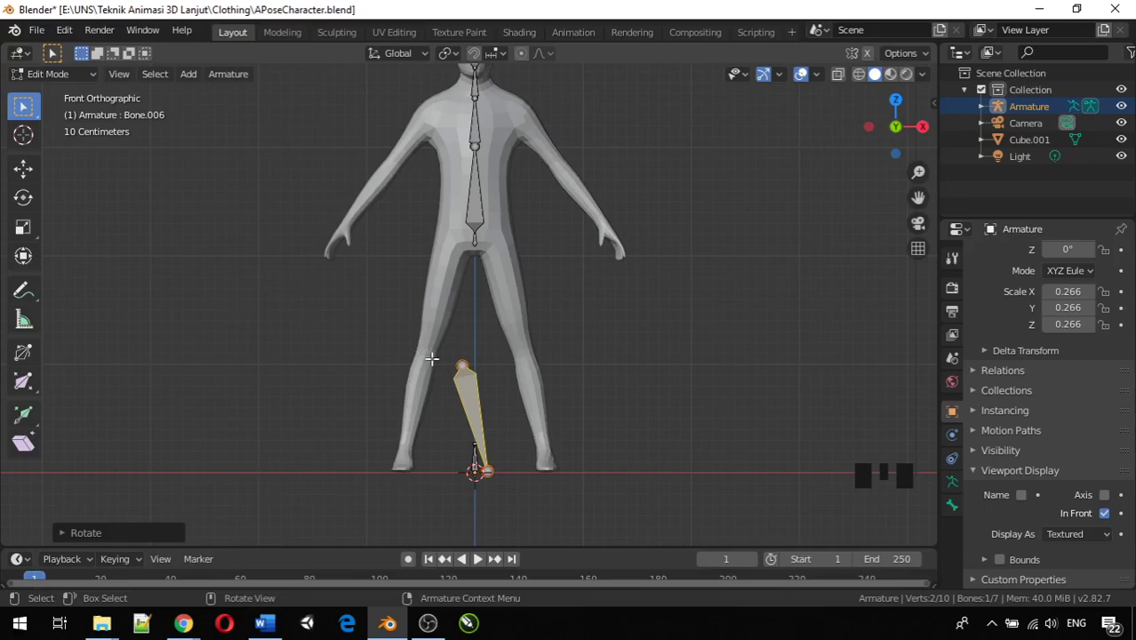
Step: Move the new leg bone about 0.32 m along X and about 1.2 m up along Z into the thigh
key("g")
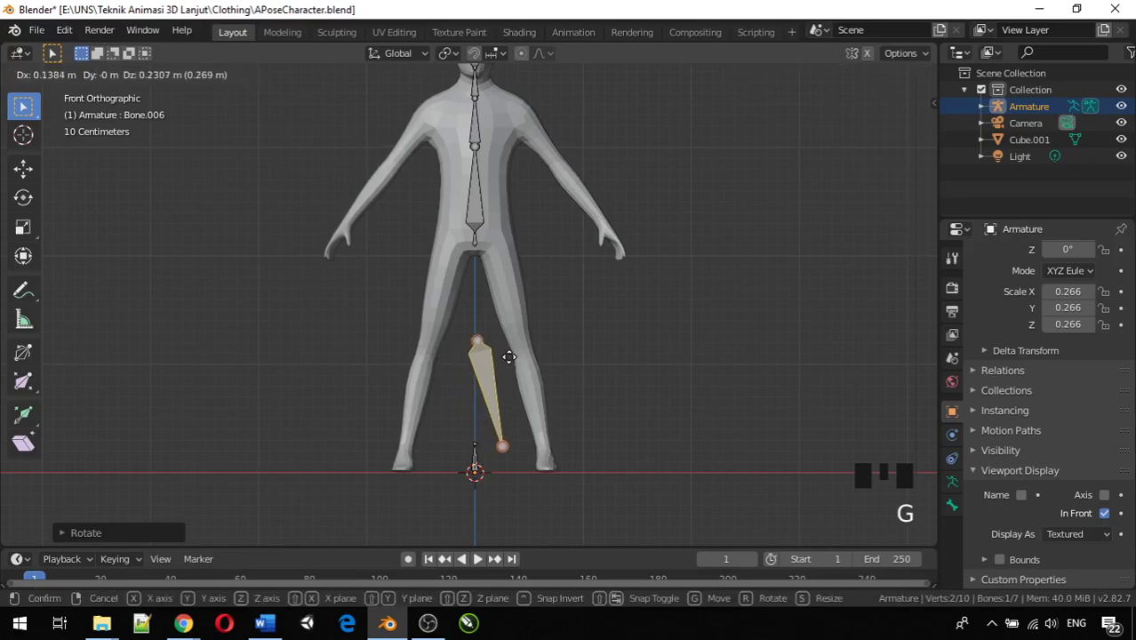
key("x")
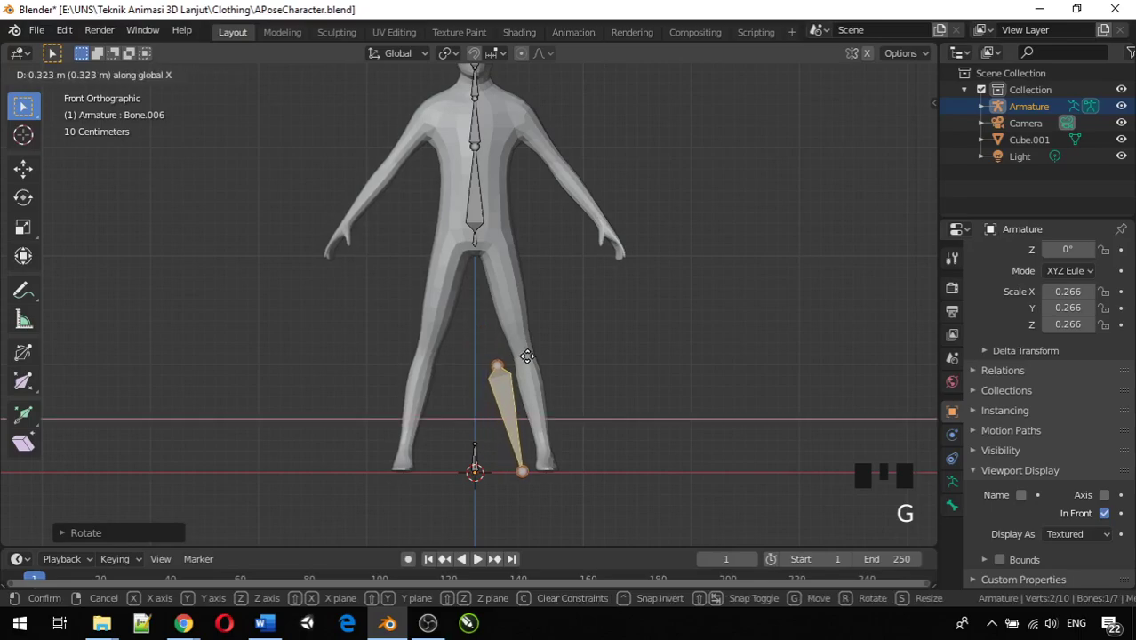
left_click(527, 356)
key("g")
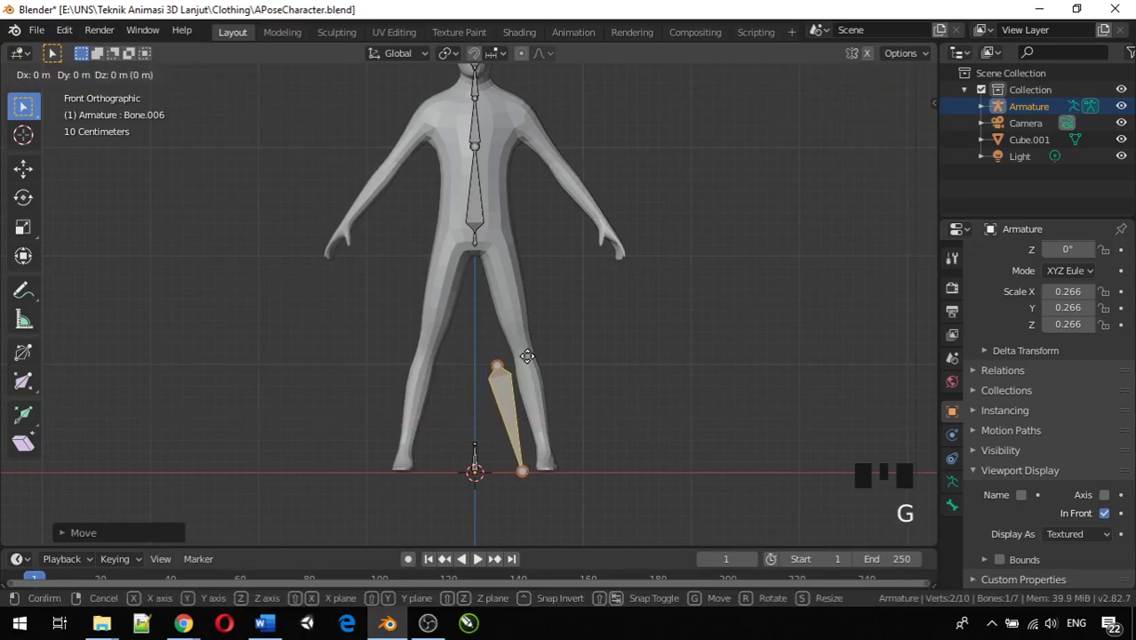
key("z")
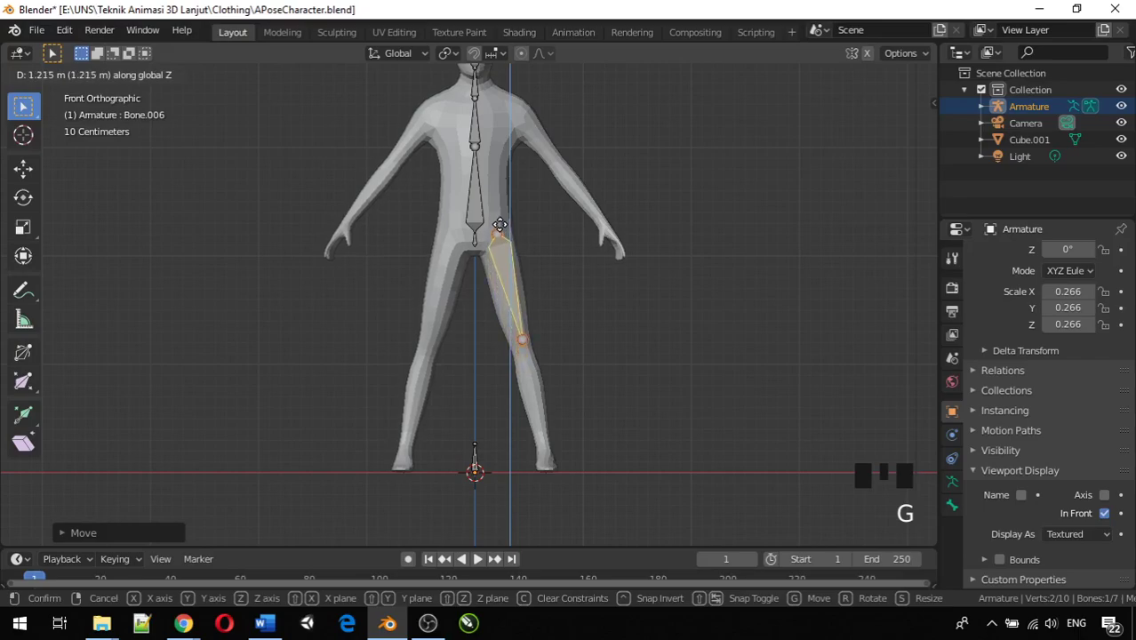
left_click(498, 231)
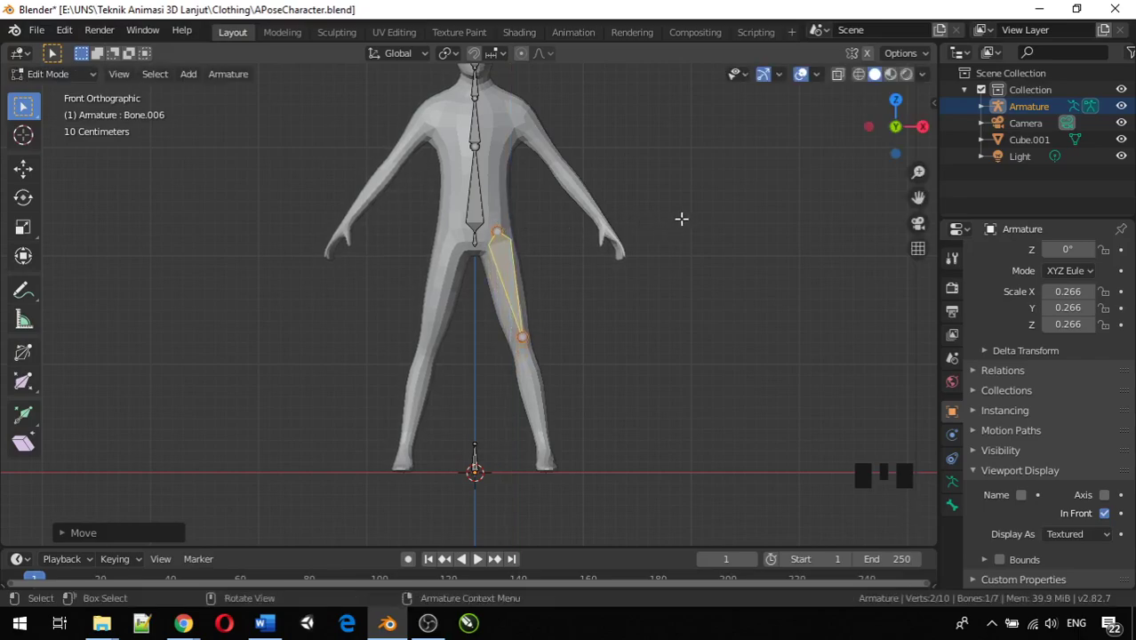
Step: Fit the thigh bone between hip and knee by rescaling it and moving it about 0.05 m down and 0.04 m toward the body's centre
key("s")
left_click(665, 211)
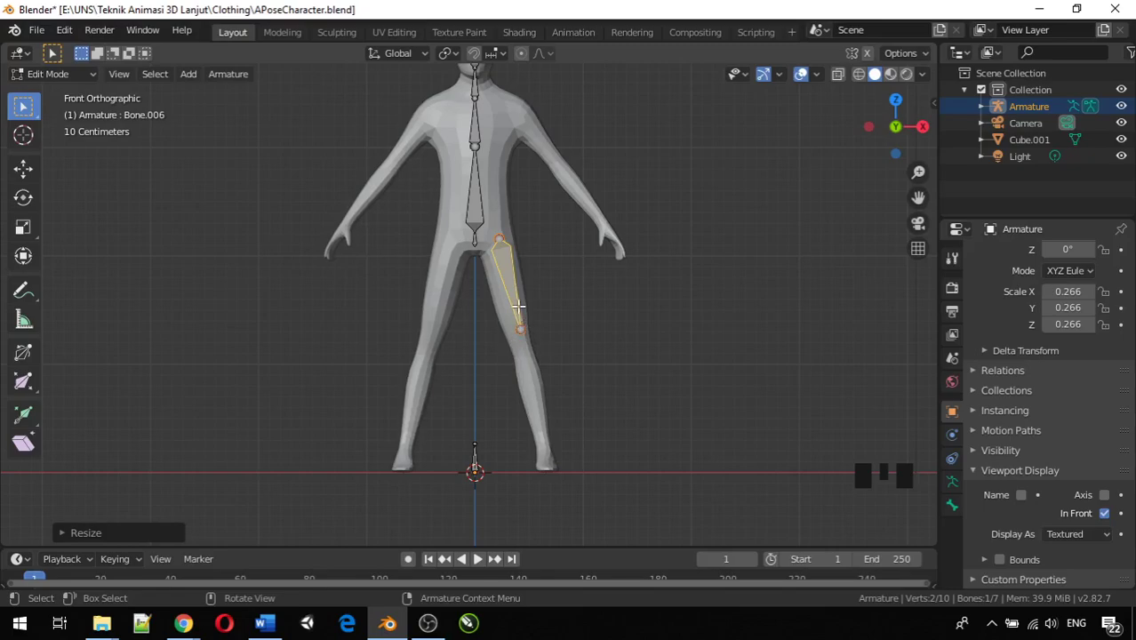
key("g")
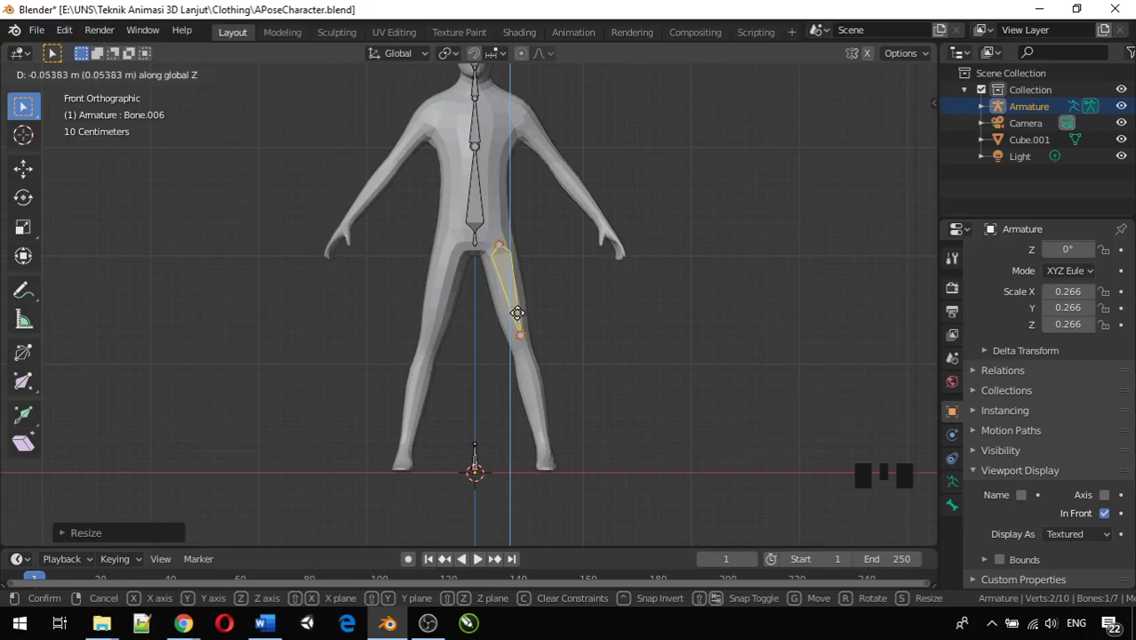
left_click(517, 313)
key("s")
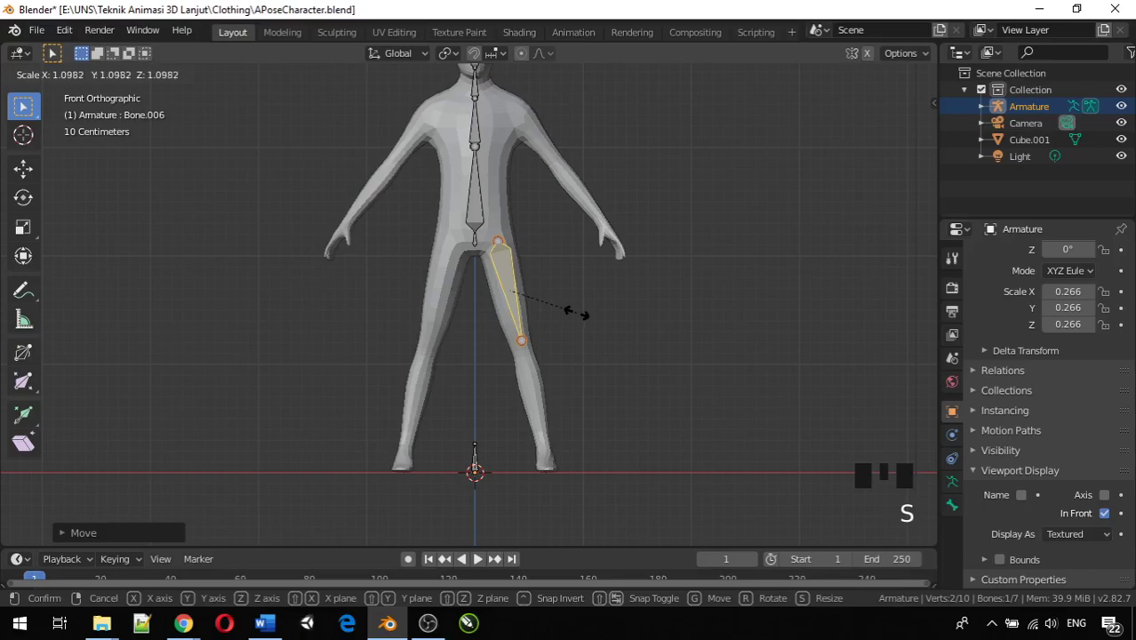
left_click(582, 314)
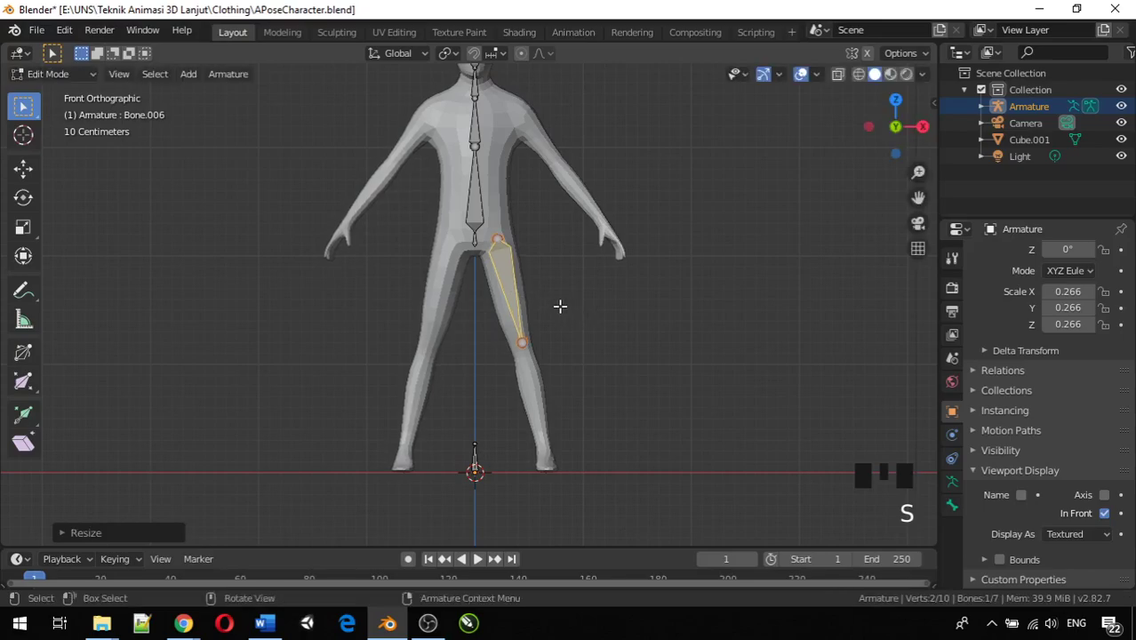
key("g")
key("x")
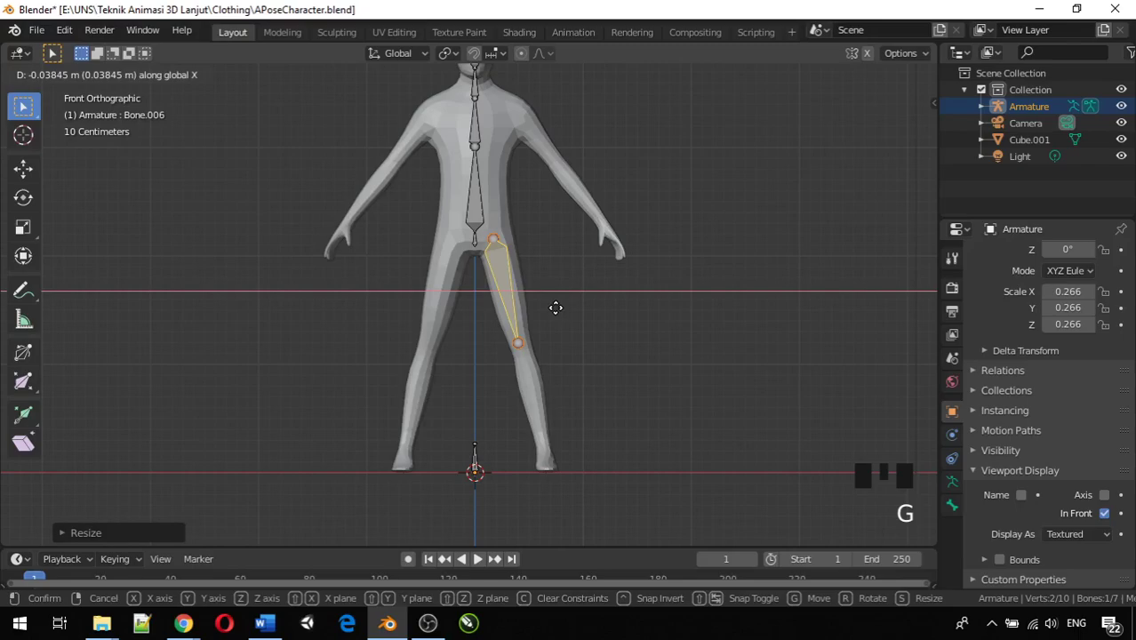
left_click(555, 307)
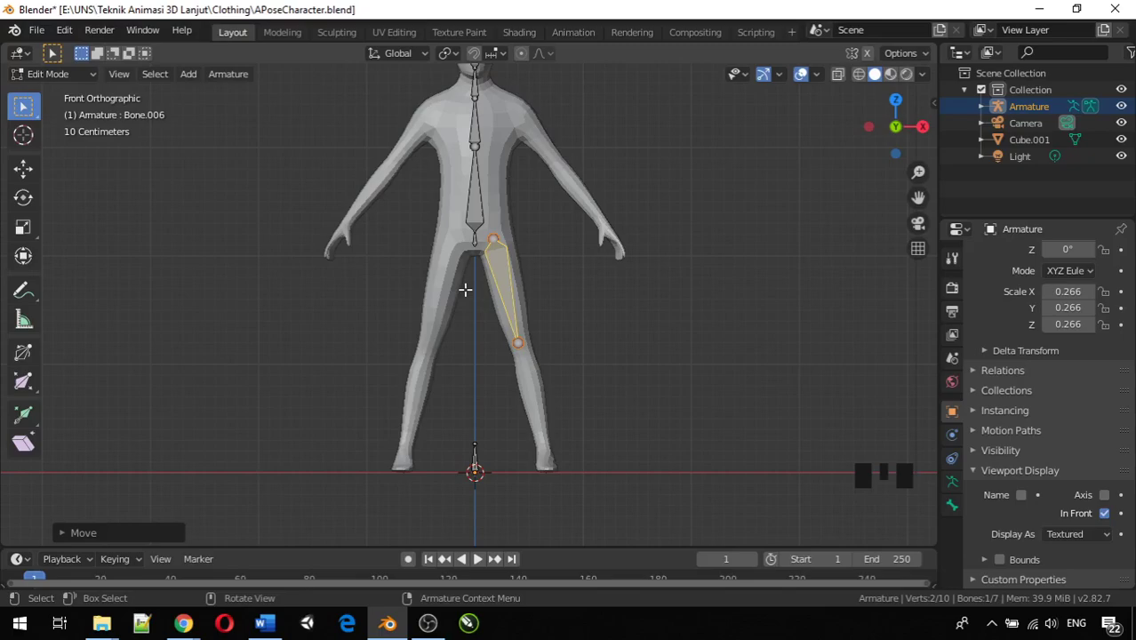
Step: Extrude a shin bone about 1.05 m down from the thigh bone's tip and move its end about 0.27 m along X to the ankle
left_click(516, 344)
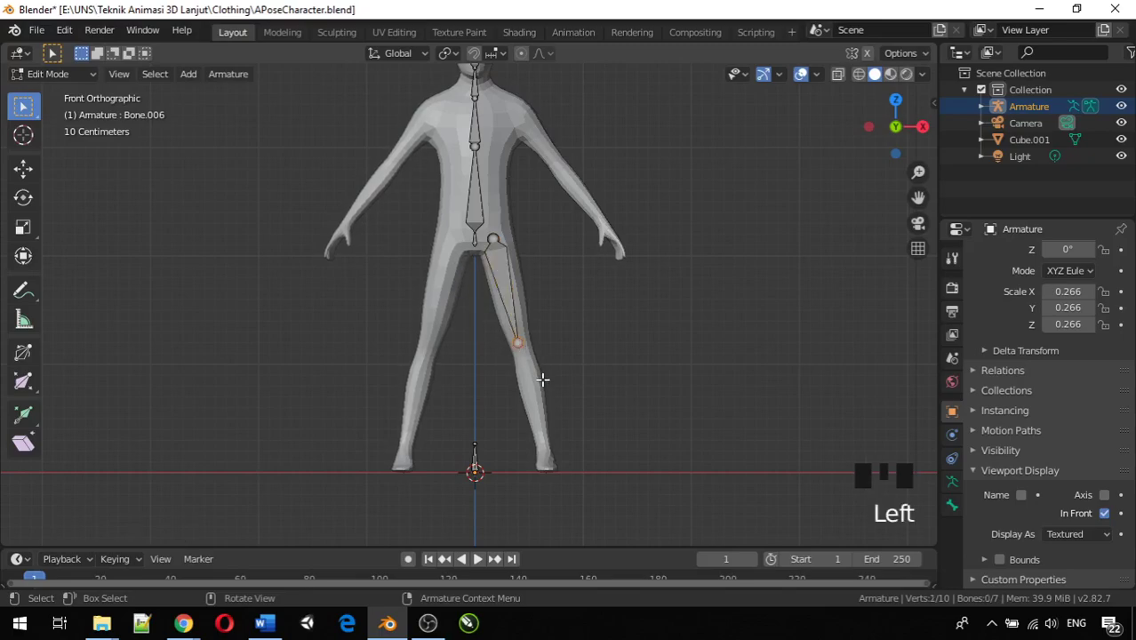
key("e")
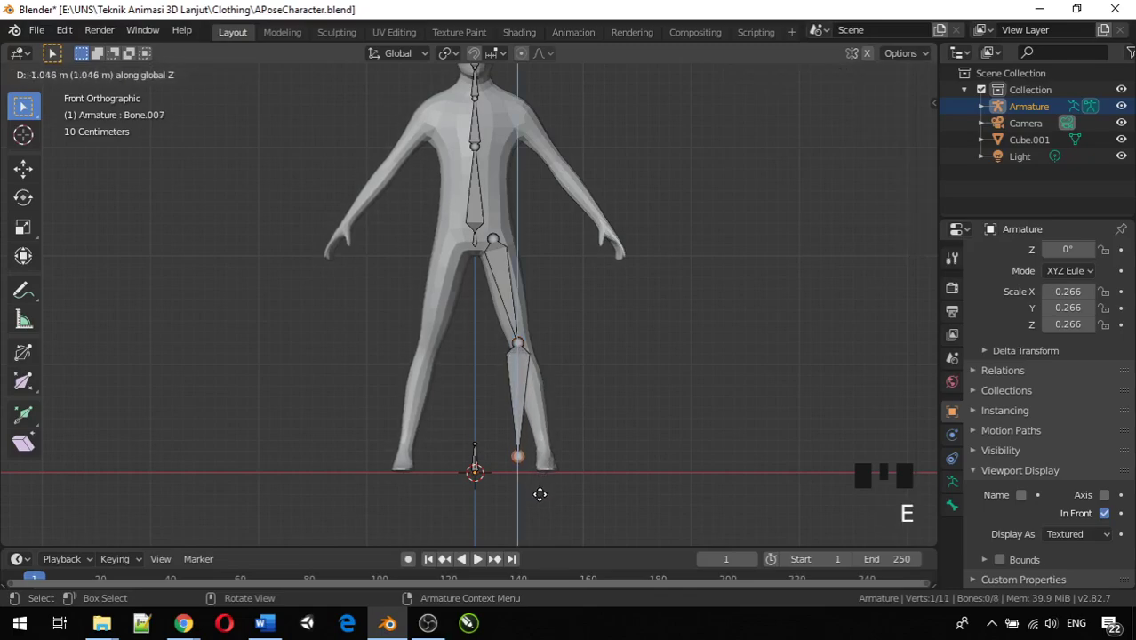
left_click(538, 492)
left_click(523, 391)
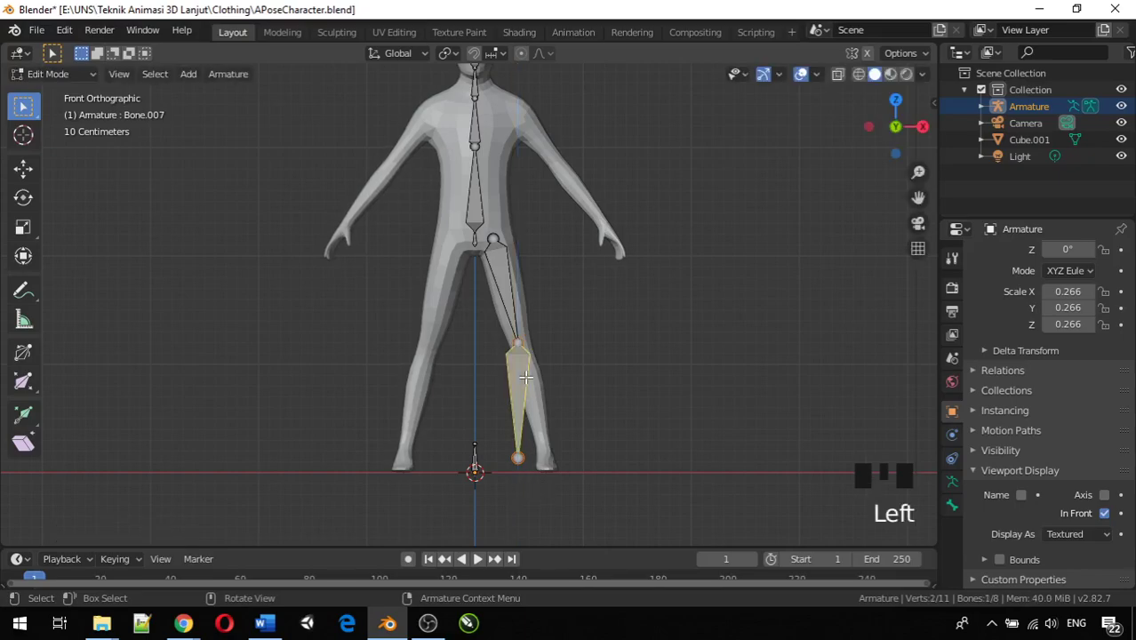
left_click(517, 459)
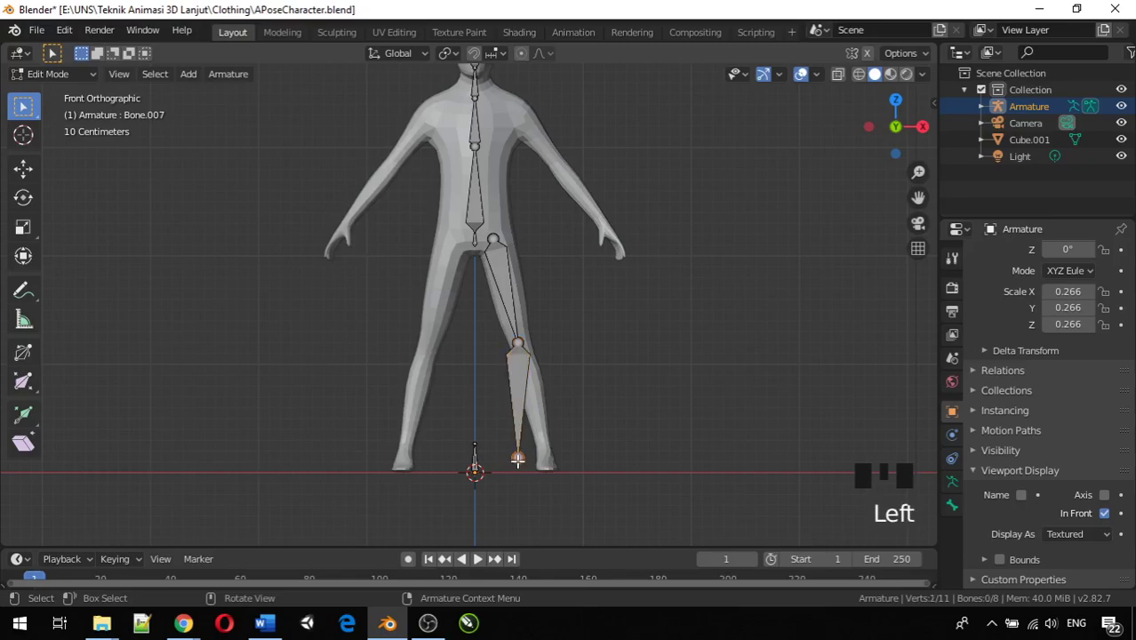
key("g")
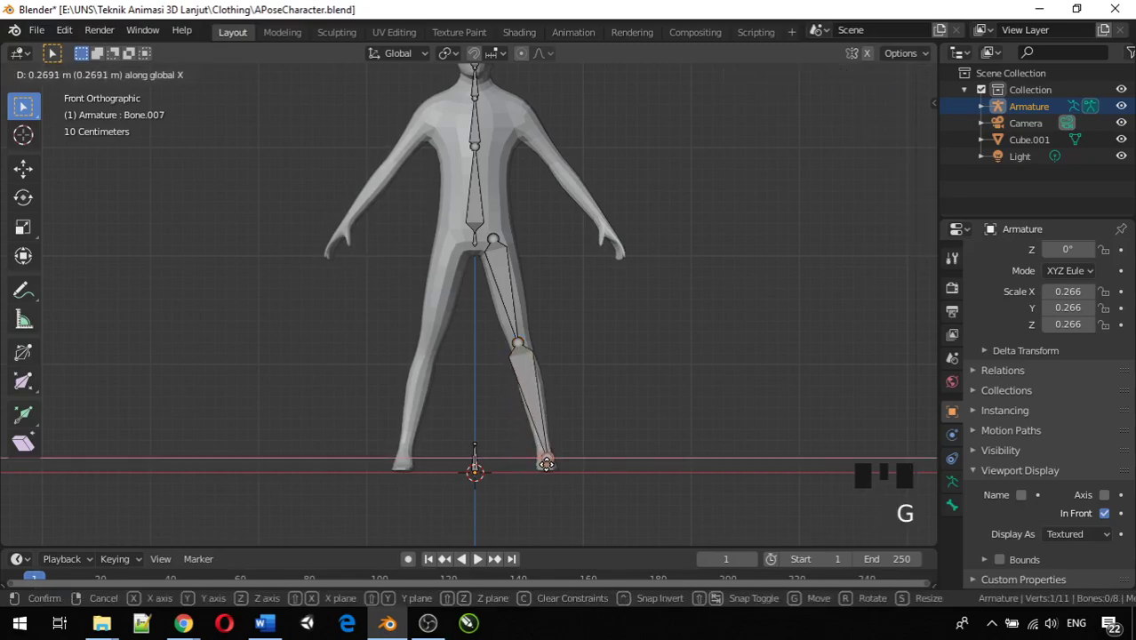
left_click(545, 463)
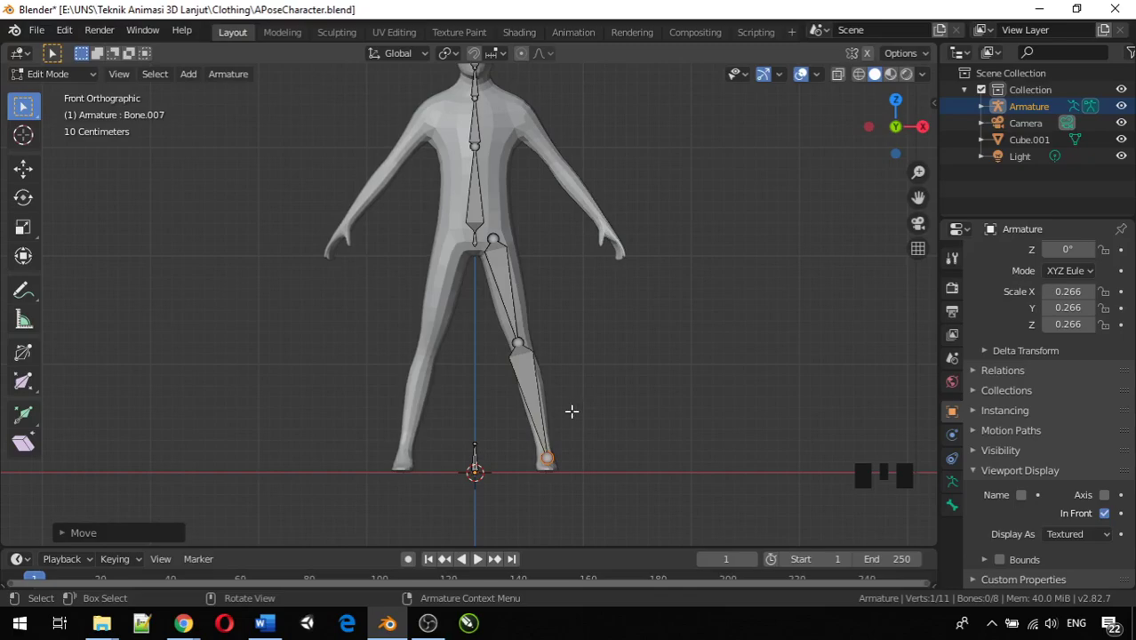
Step: Move the ankle joint at the shin bone's end about 0.21 m back along Y into the heel area
scroll(574, 396, "down", 3)
middle_click_drag(569, 395, 487, 441, "shift")
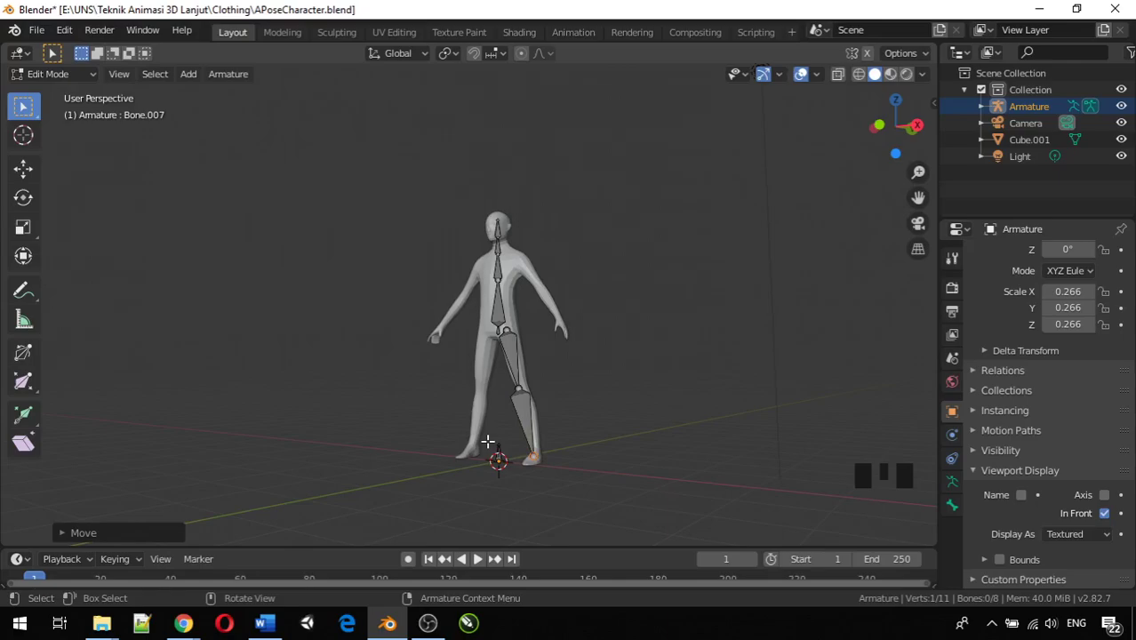
key("KP_1")
scroll(487, 442, "up", 4)
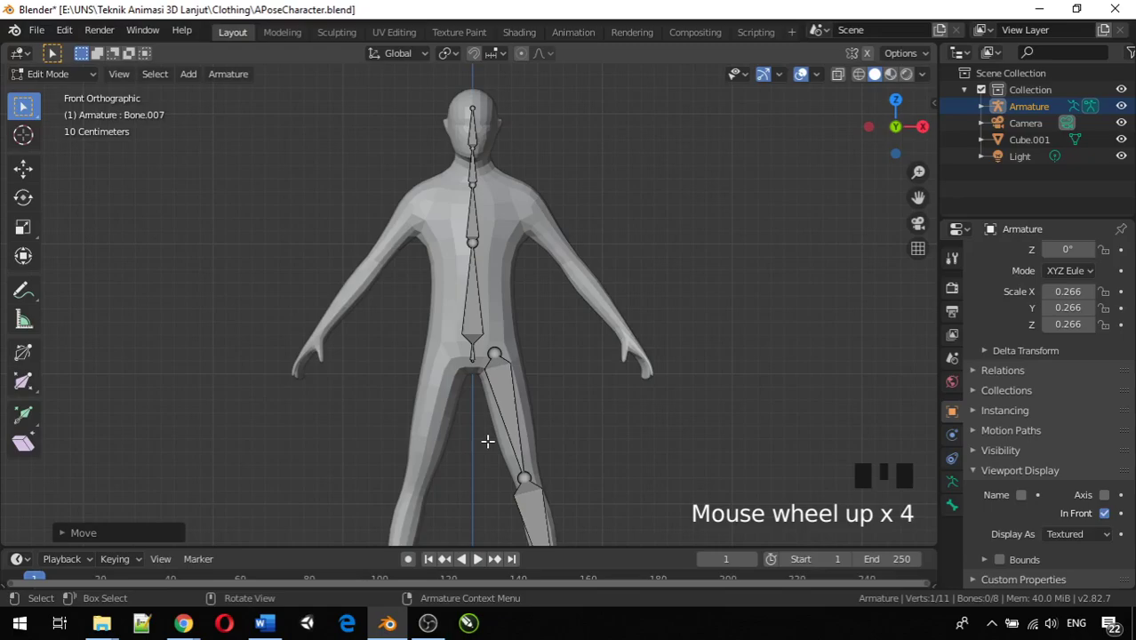
key("KP_3")
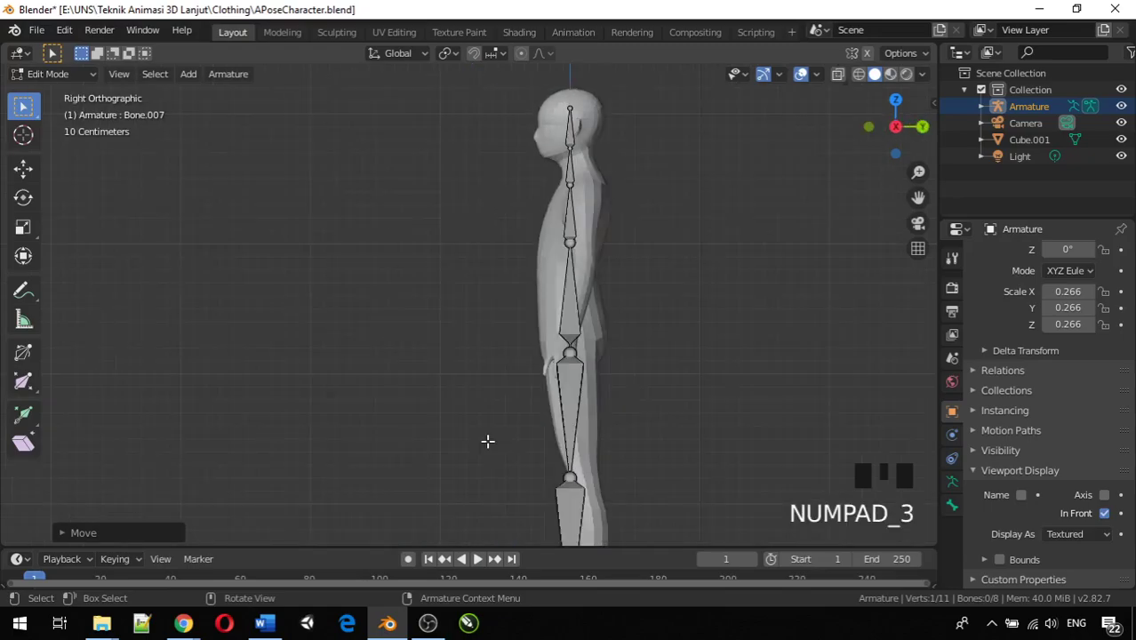
scroll(487, 441, "down", 4)
scroll(487, 441, "up", 1)
middle_click_drag(487, 441, 481, 363, "shift")
key("KP_3")
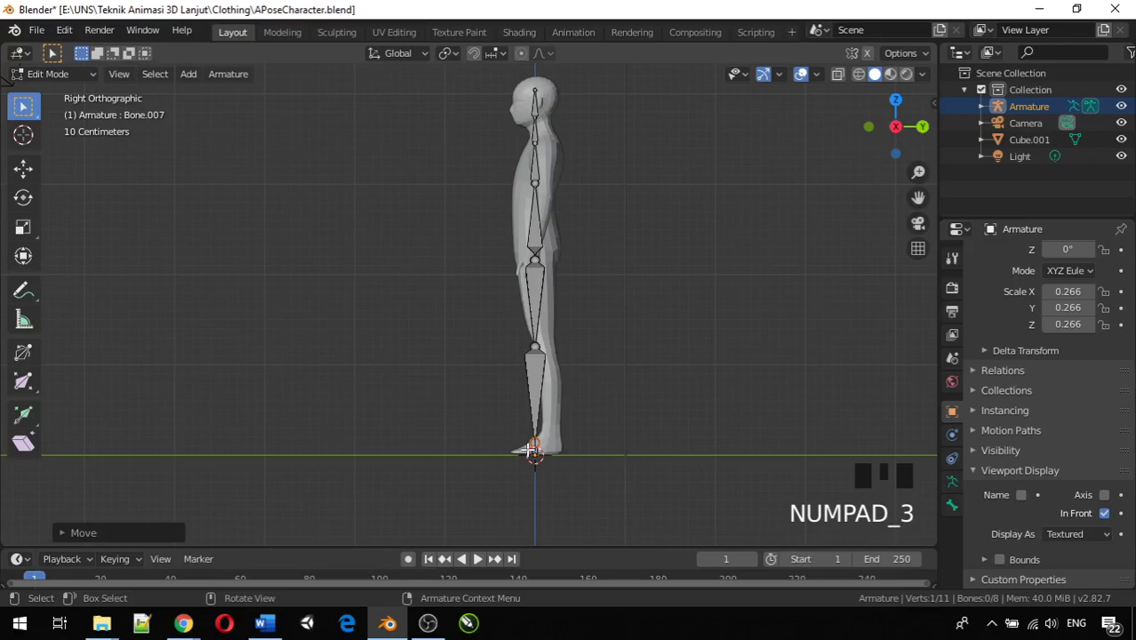
scroll(525, 425, "up", 1)
scroll(524, 425, "up", 1)
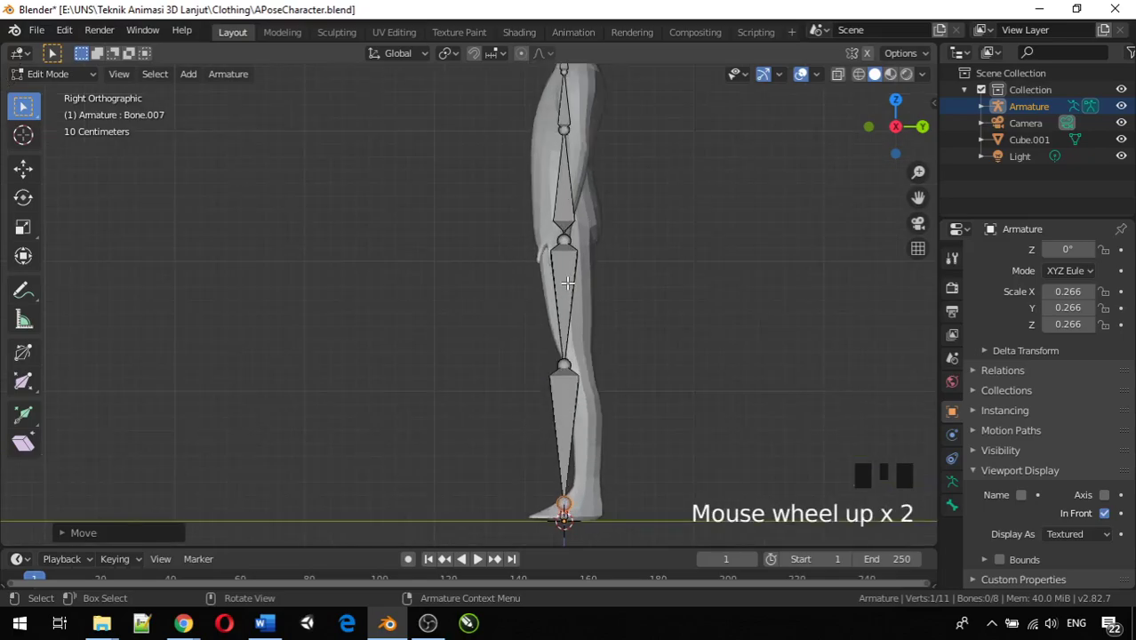
left_click(564, 504)
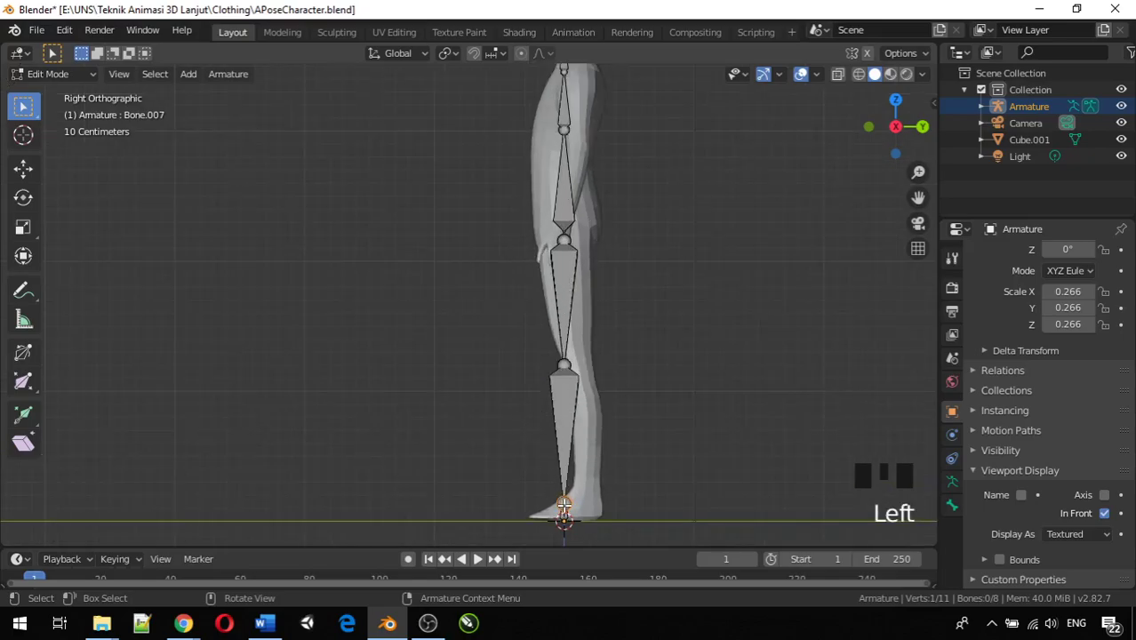
key("g")
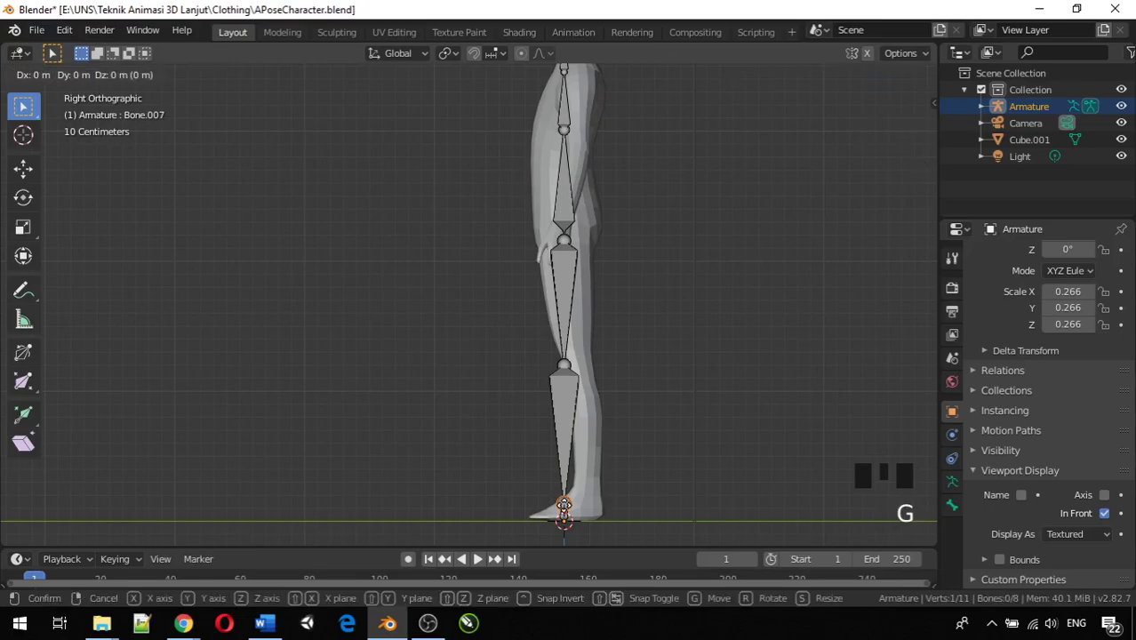
key("y")
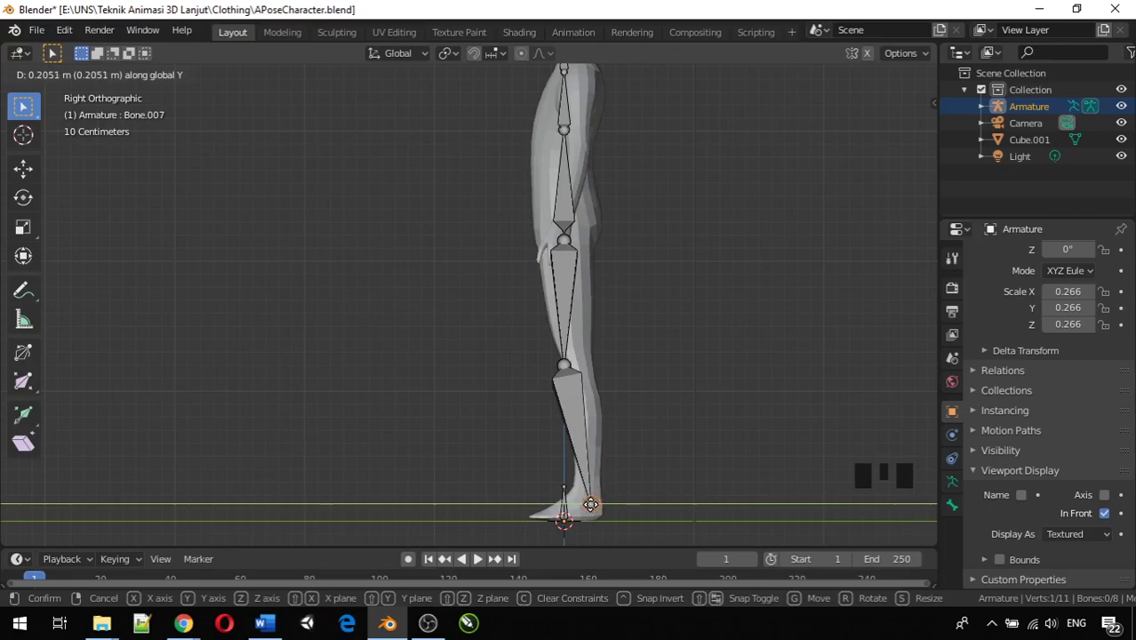
left_click(590, 505)
Step: Move the knee joint between thigh and shin bones about 0.1 m back along Y to centre it in the leg
left_click(580, 365)
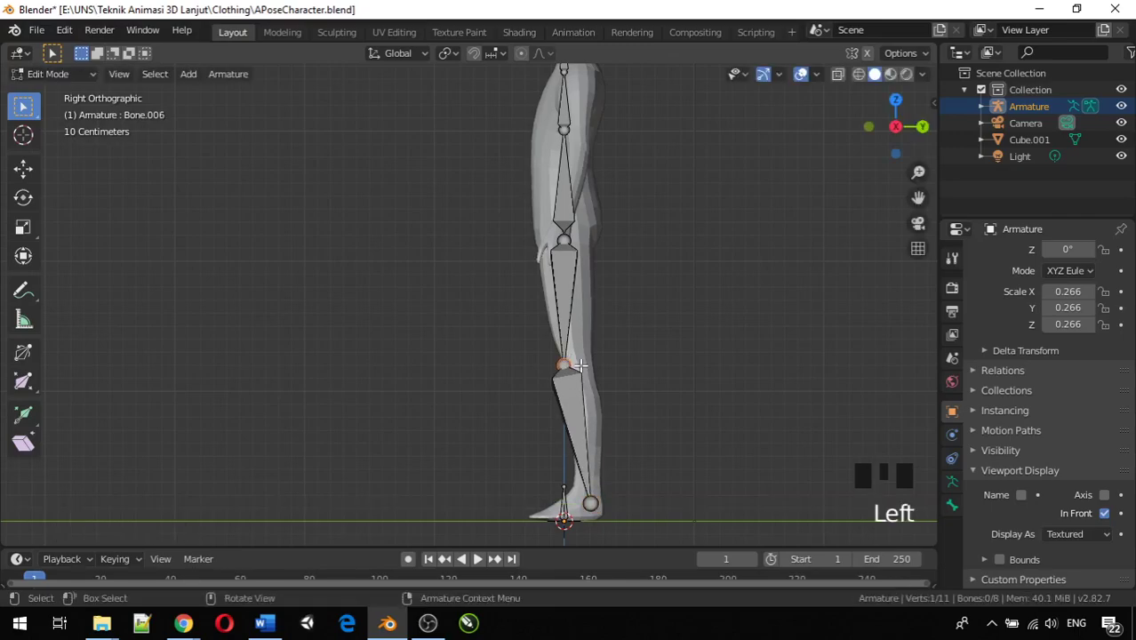
key("g")
key("y")
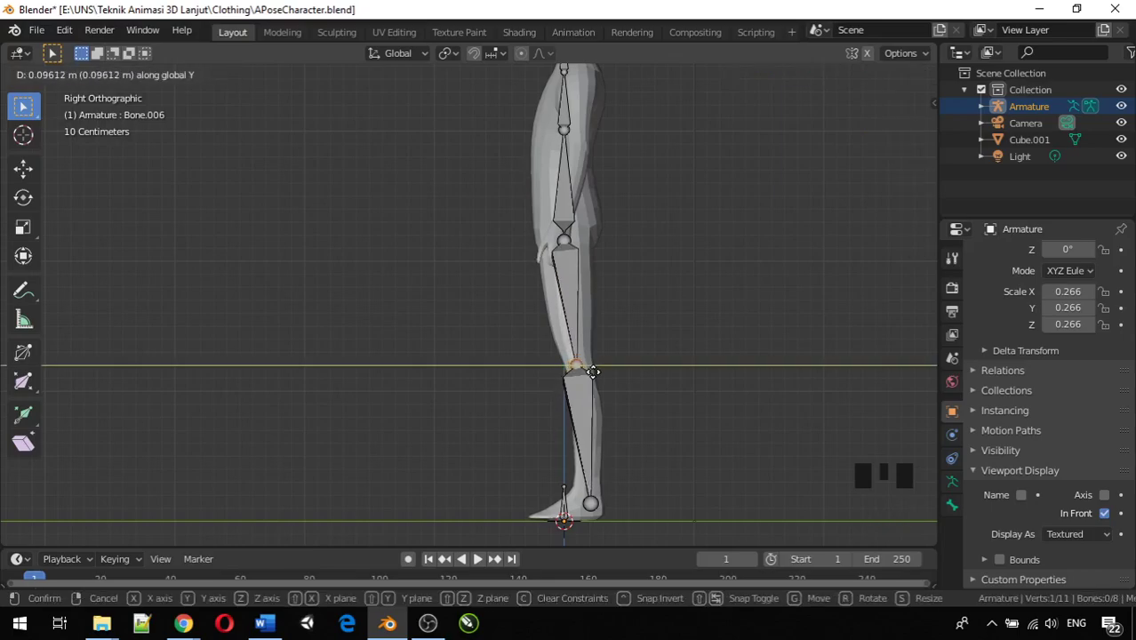
left_click(593, 372)
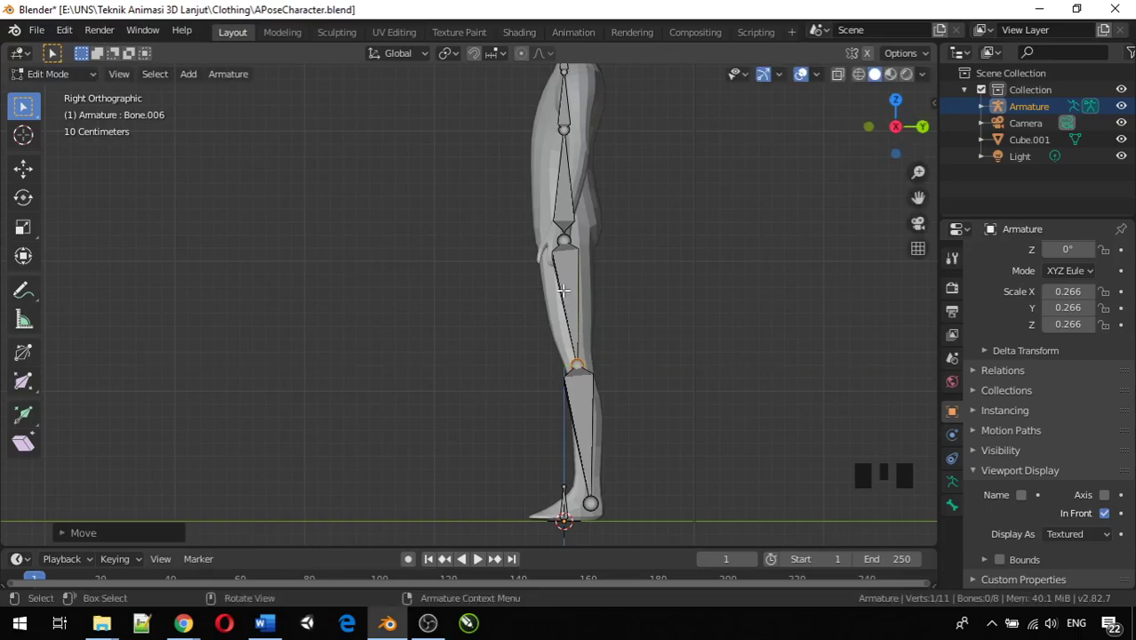
Step: Fine-tune the leg's knee and ankle joints along Y with small moves so both sit inside the mesh in side view
left_click(590, 504)
key("g")
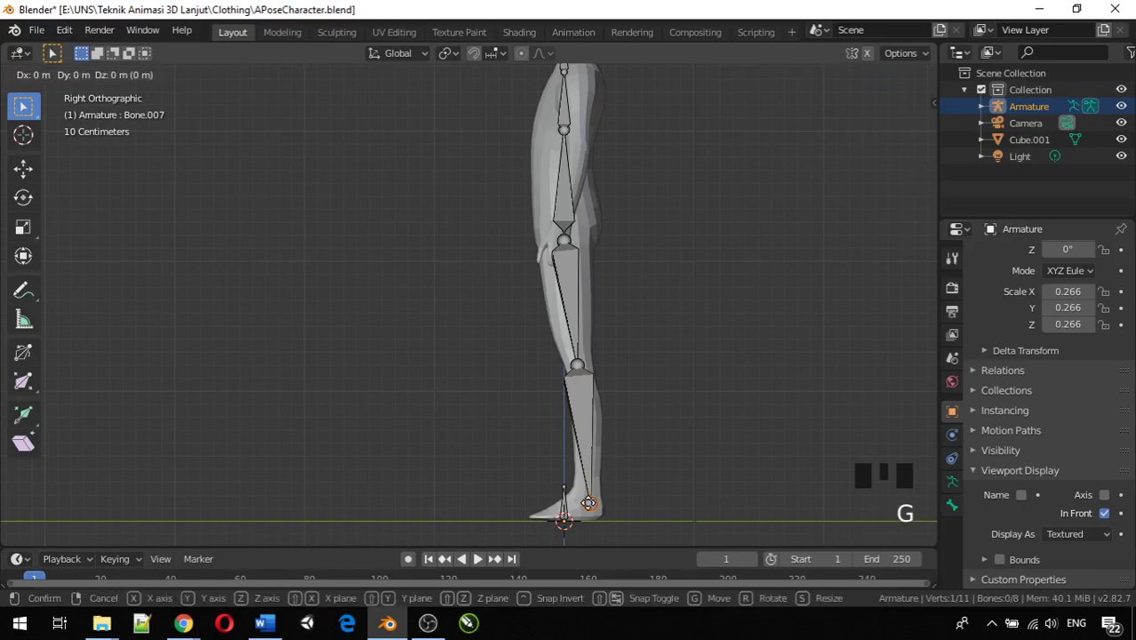
key("y")
left_click(593, 502)
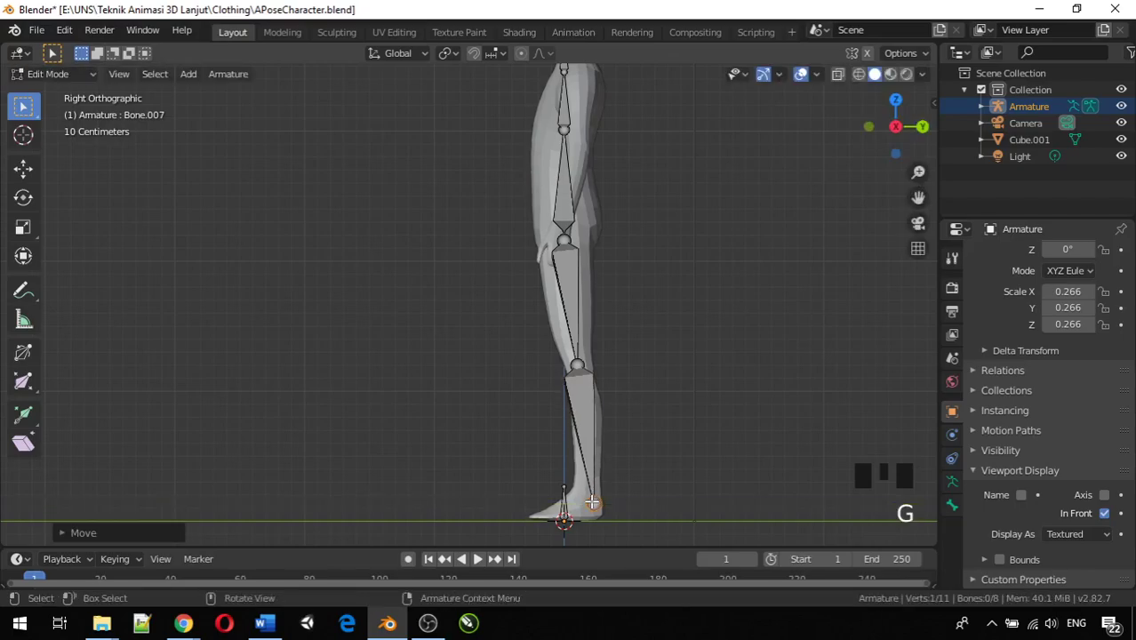
left_click(585, 365)
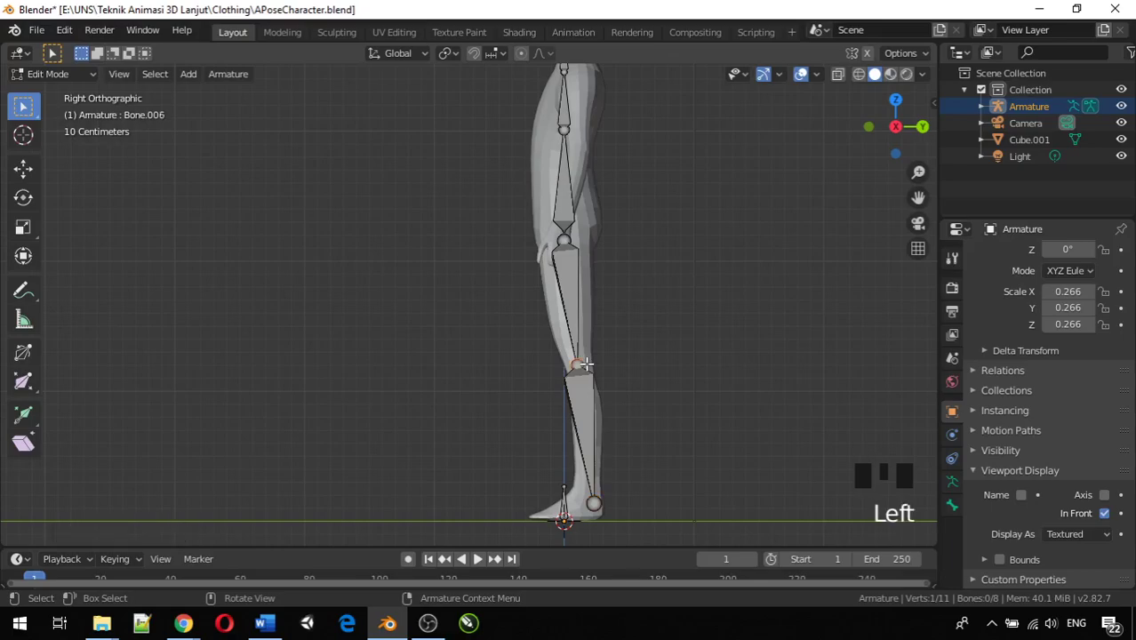
key("g")
key("y")
left_click(584, 365)
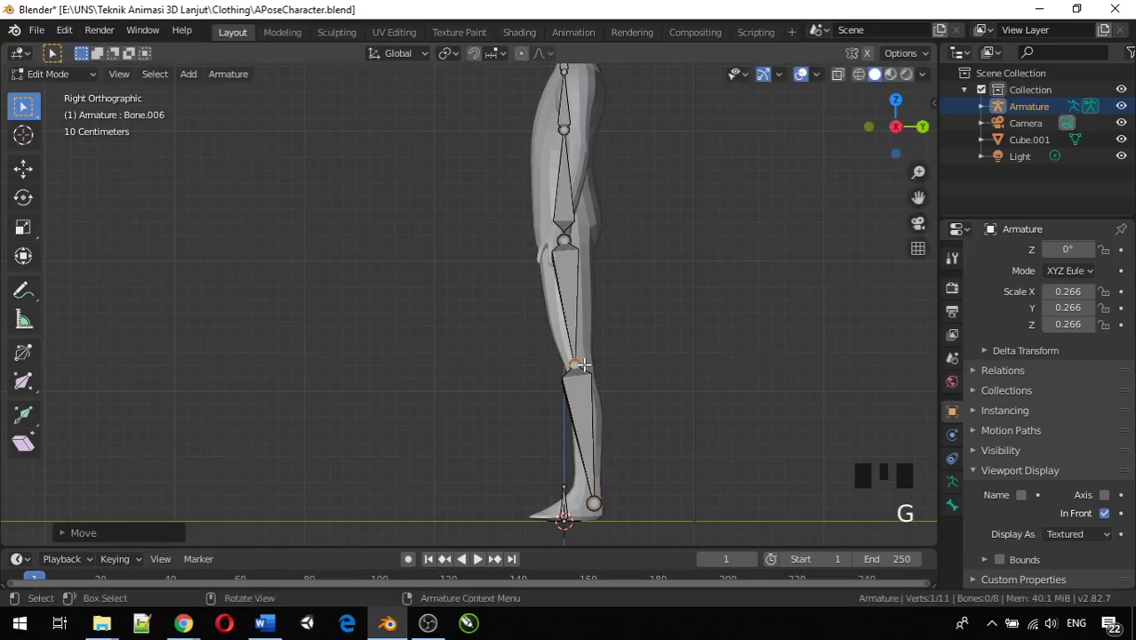
left_click(592, 503)
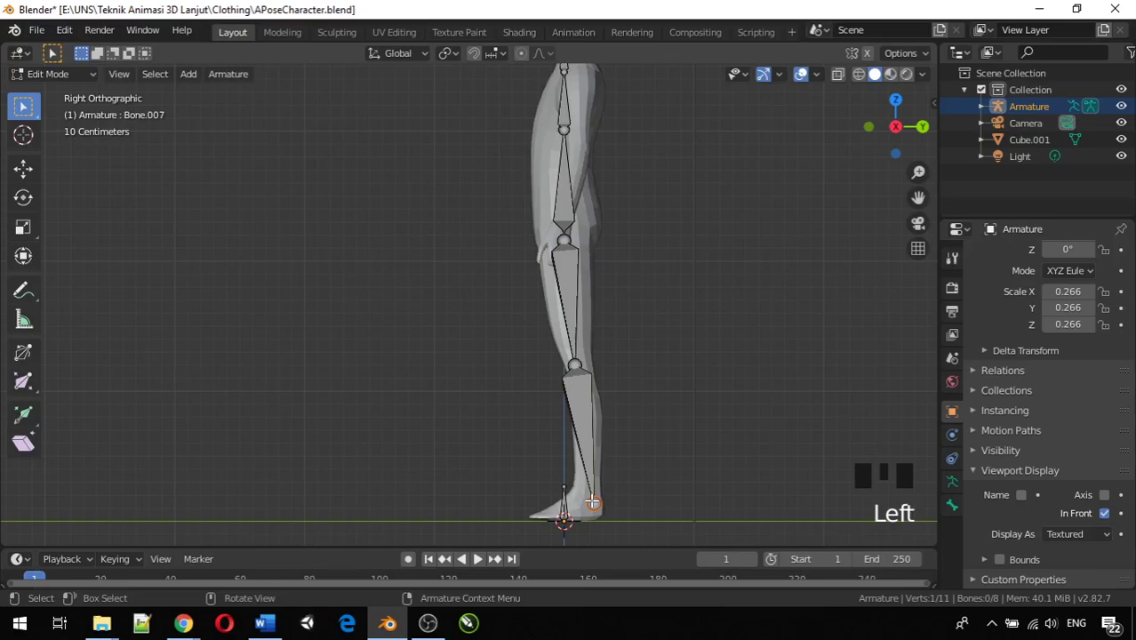
key("g")
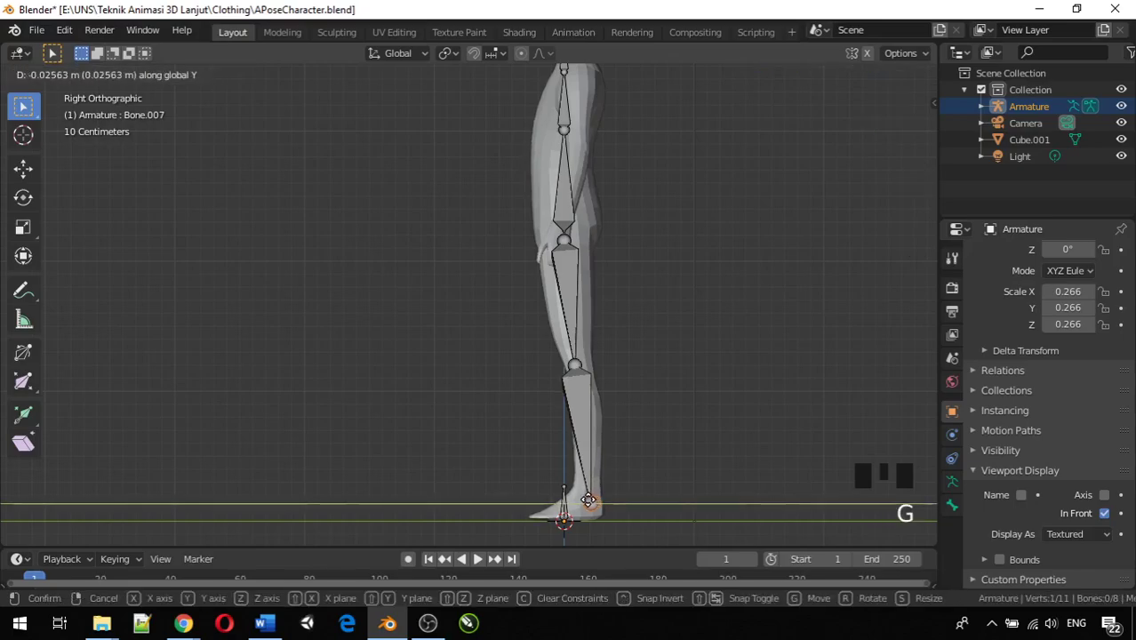
left_click(591, 508)
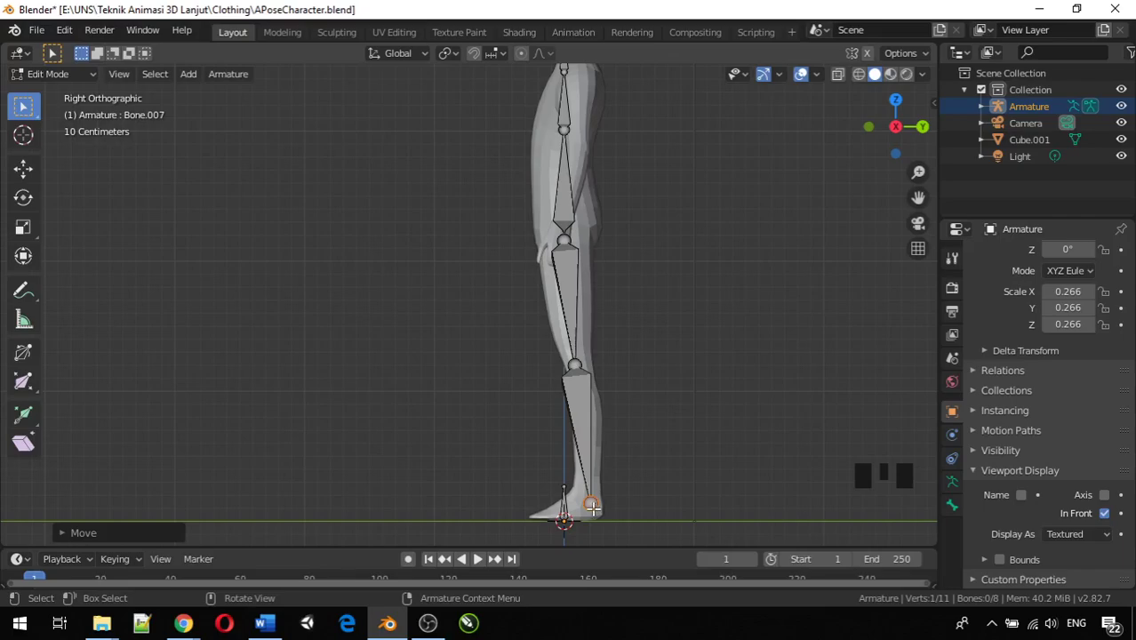
Step: Extrude a foot bone from the ankle forward along Y toward the toes and lower its tip about 0.07 m along Z
key("e")
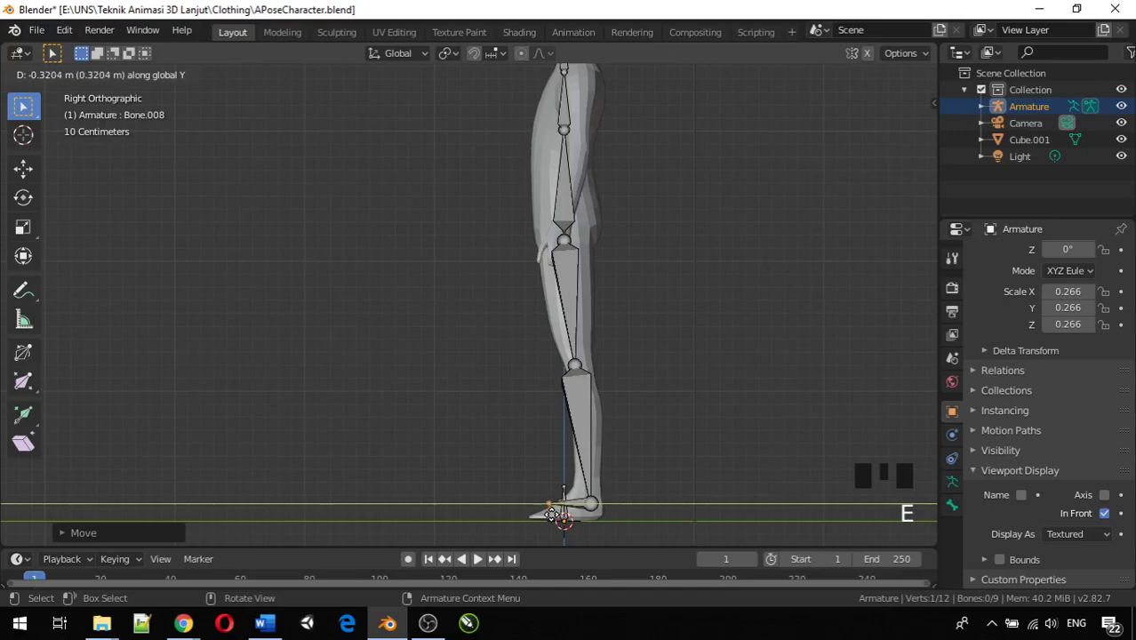
left_click(545, 516)
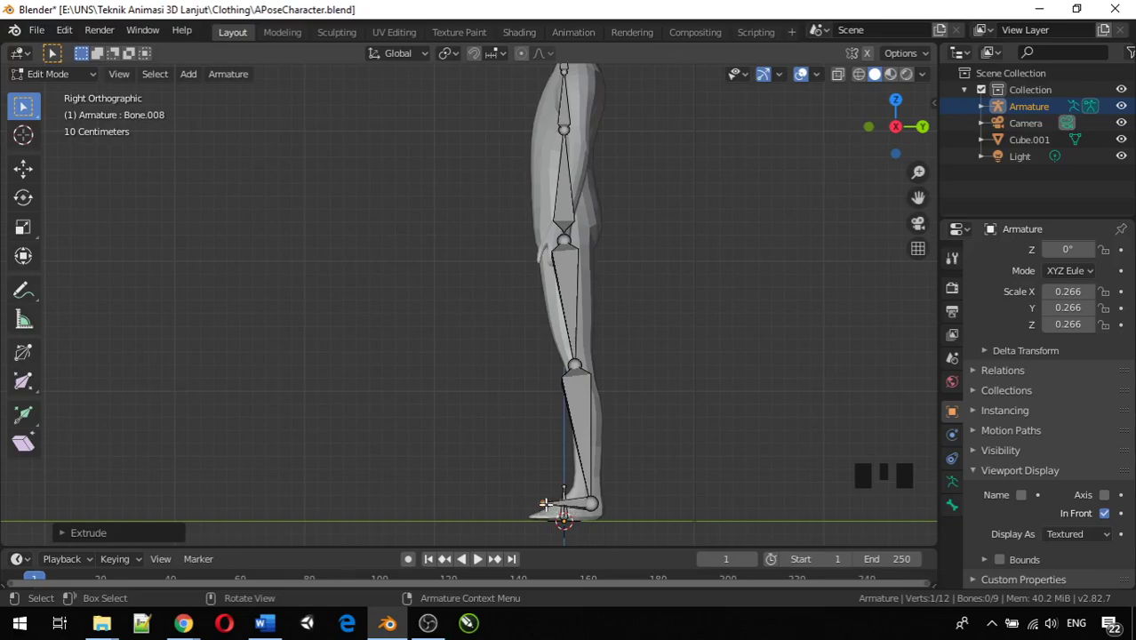
key("g")
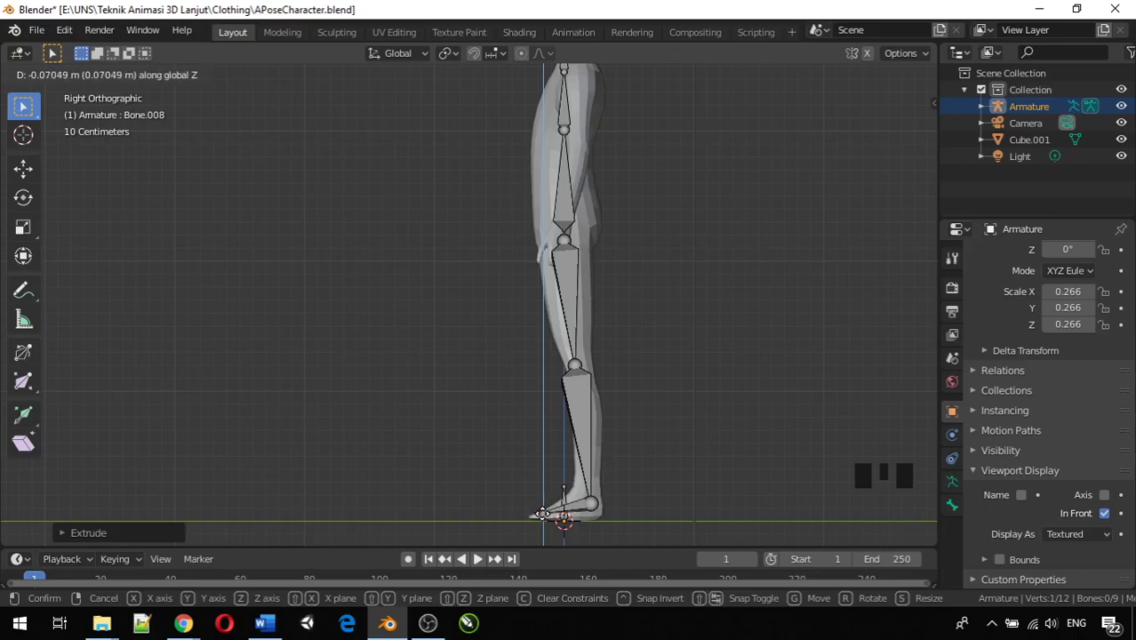
left_click(565, 518)
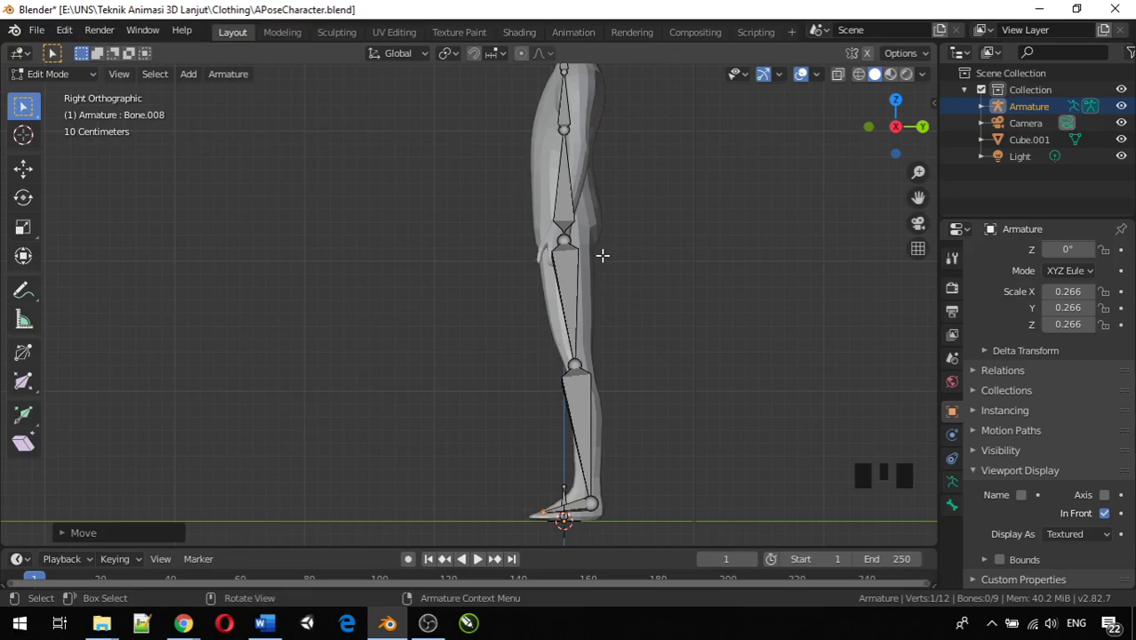
Step: Move the joint between the two spine bones slightly forward along Y in side view
mouse_move(602, 255)
middle_mouse_down()
mouse_move(692, 246)
mouse_move(734, 270)
mouse_move(606, 262)
middle_mouse_up()
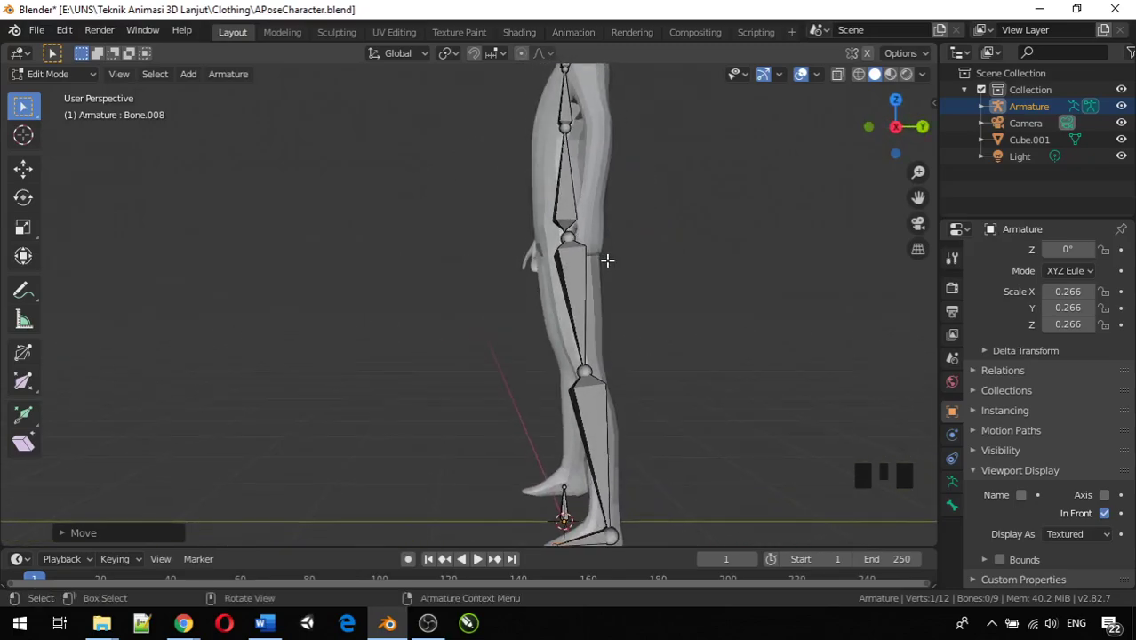
key("KP_1")
key("KP_3")
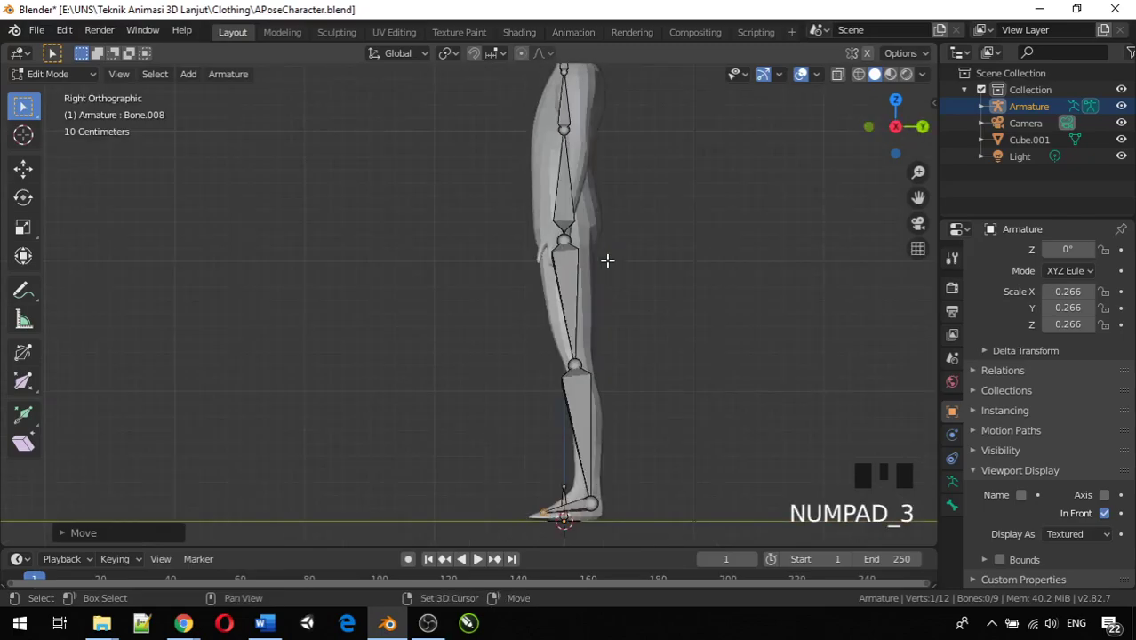
middle_click_drag(607, 260, 623, 436, "shift")
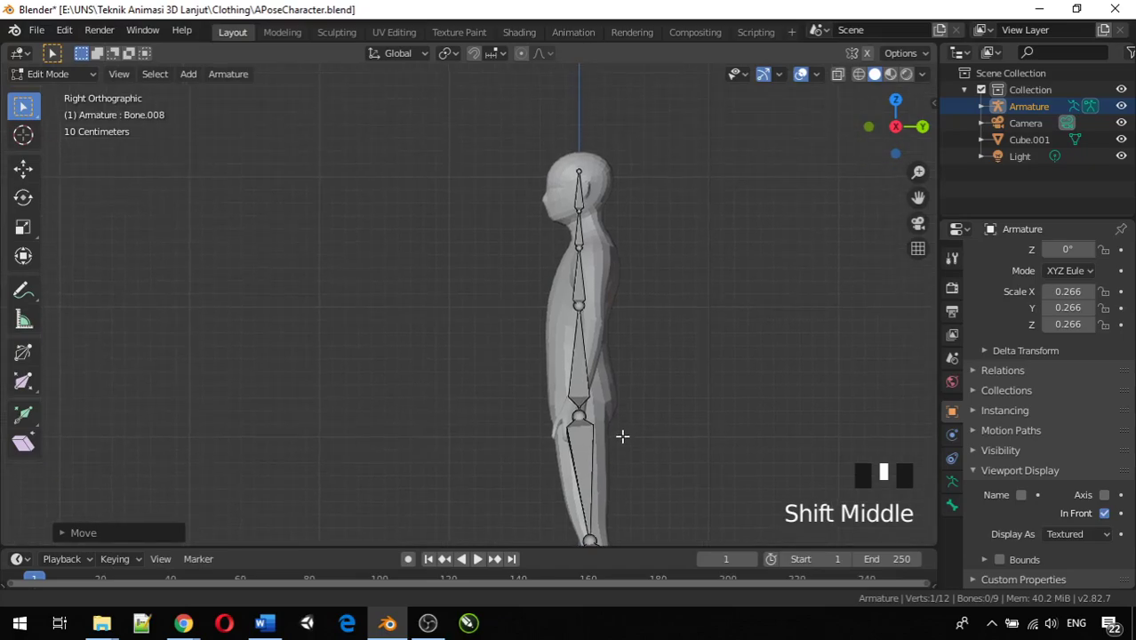
left_click(579, 307)
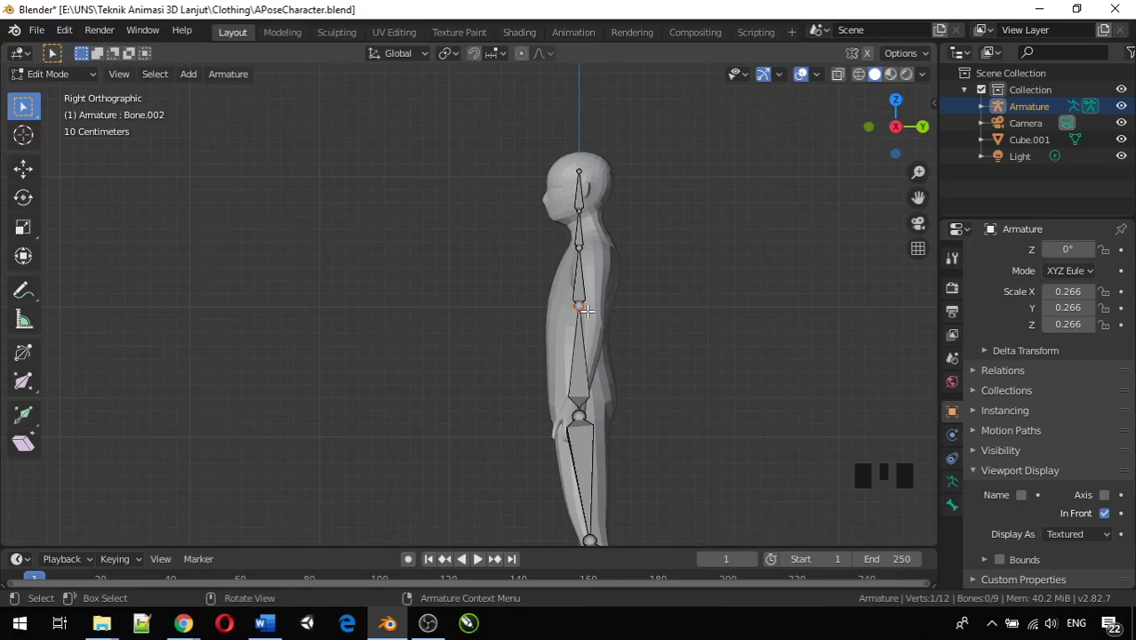
key("g")
key("y")
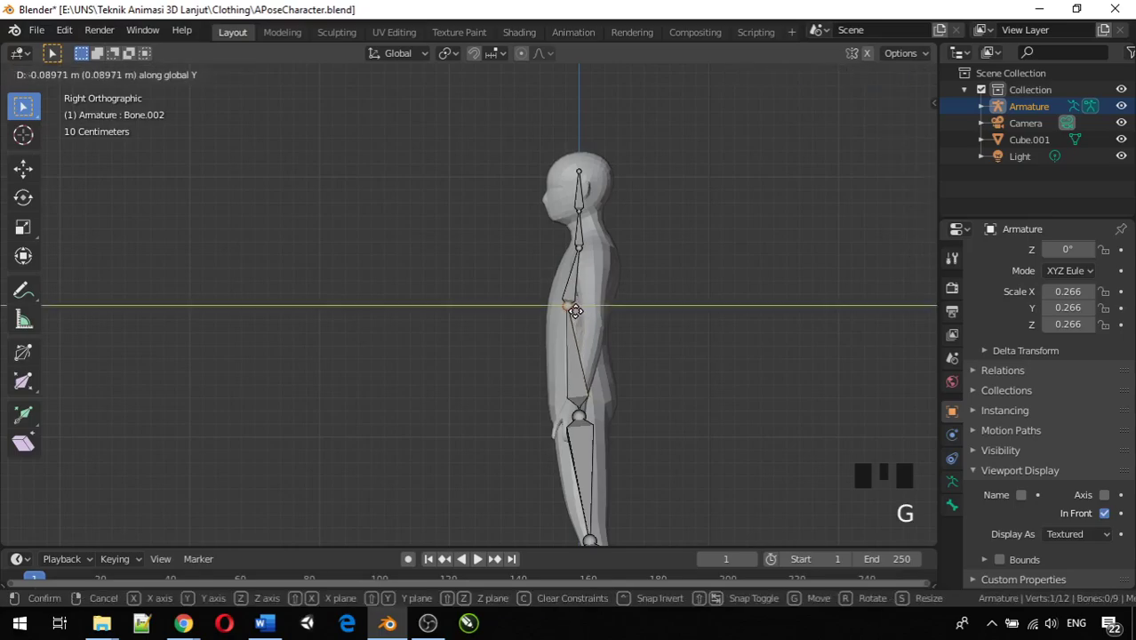
left_click(577, 310)
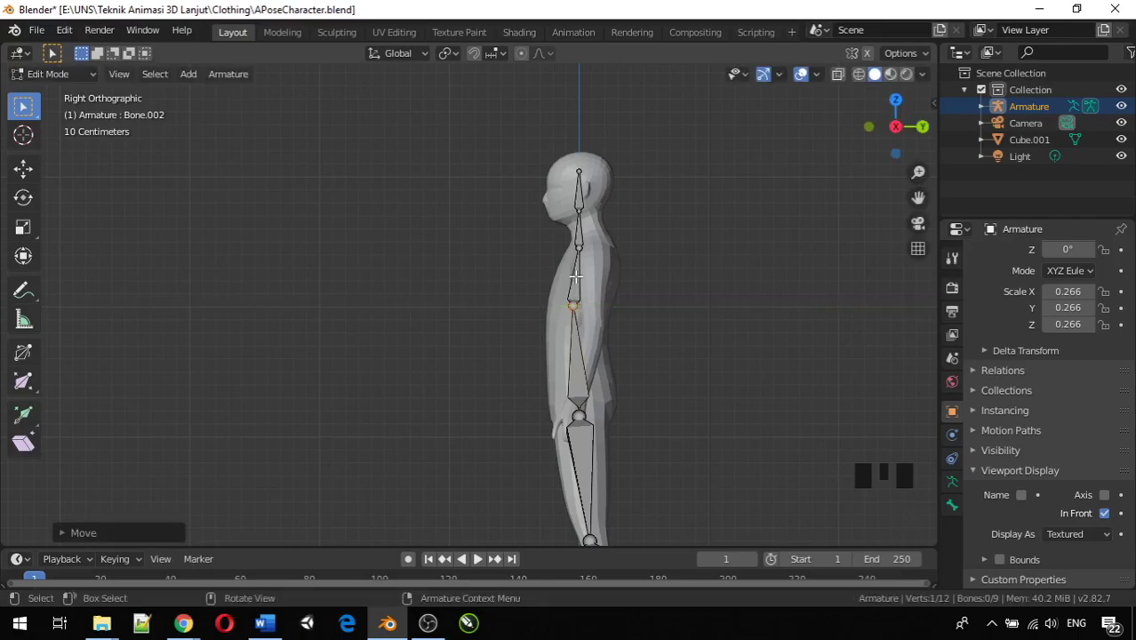
Step: Move the joint between the upper spine and neck bones about 0.1 m back along Y
left_click(581, 252)
key("g")
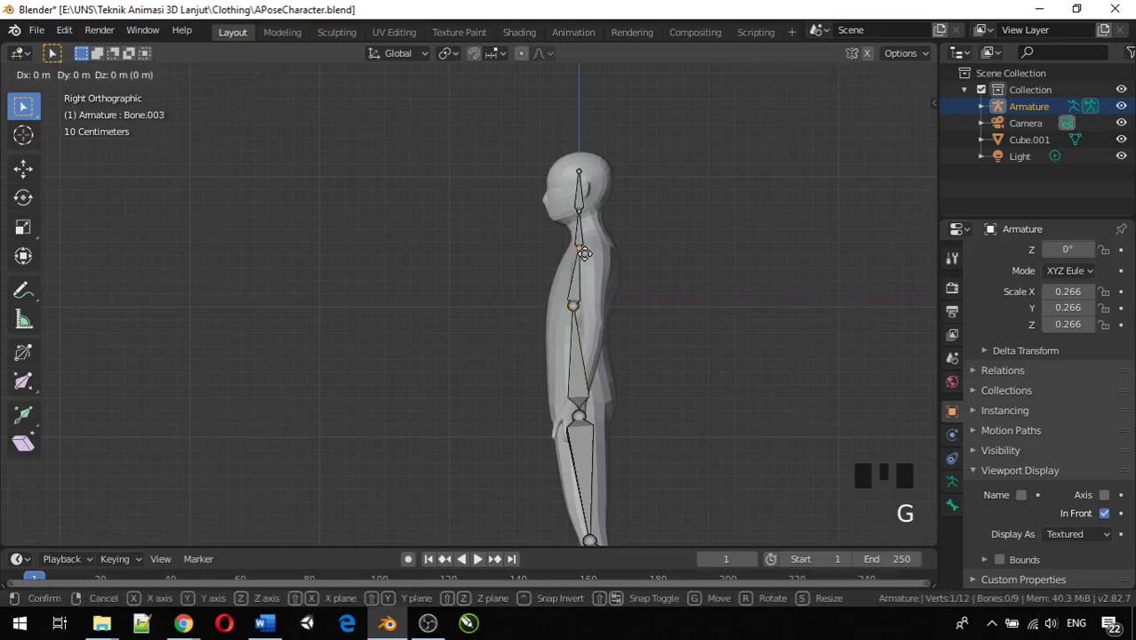
key("y")
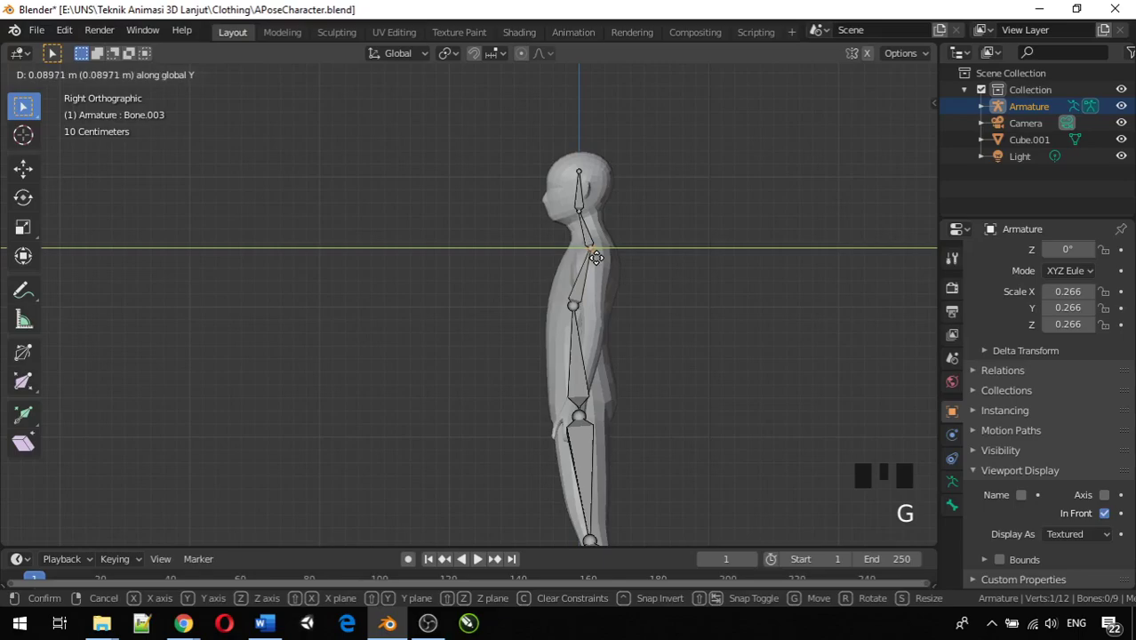
left_click(595, 258)
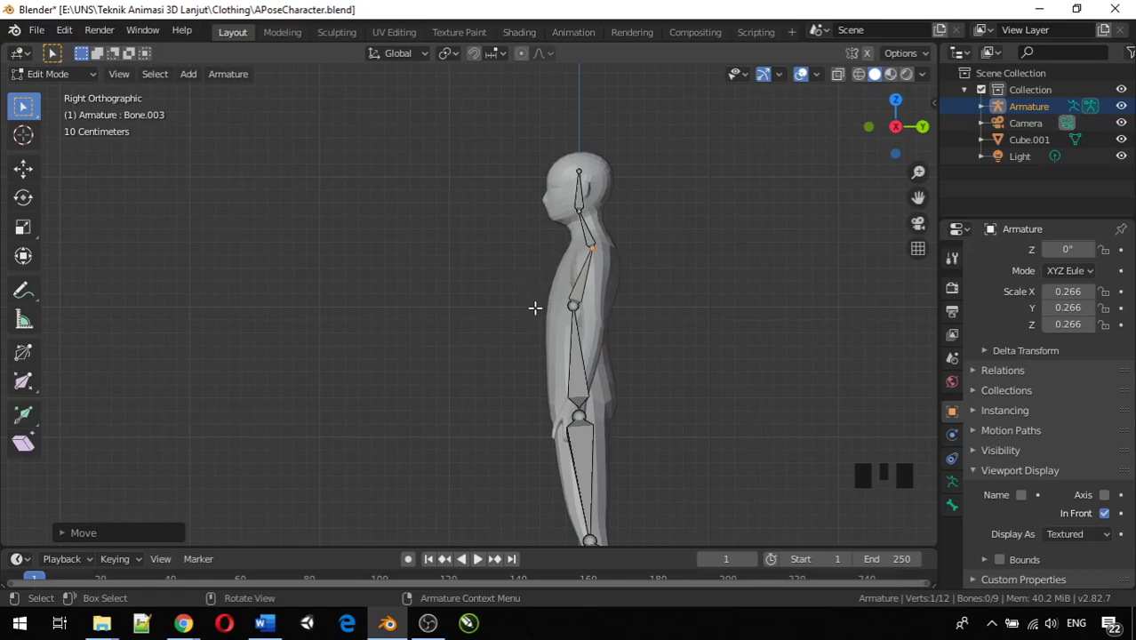
Step: Inspect the small pelvis bone's name in its bone properties
key("KP_1")
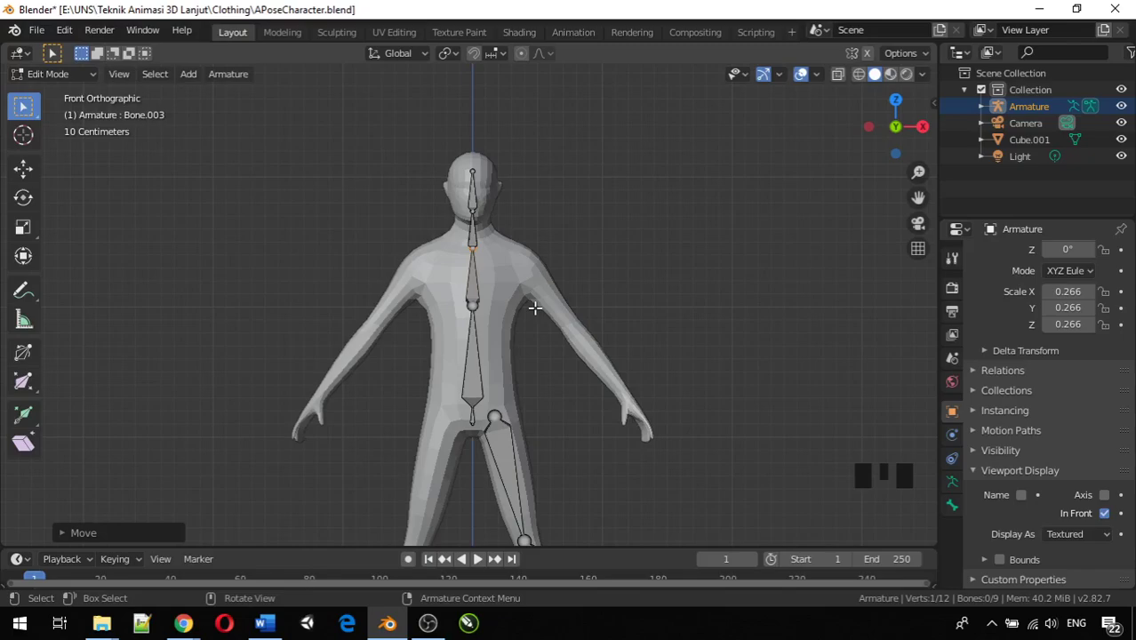
scroll(534, 307, "down", 4)
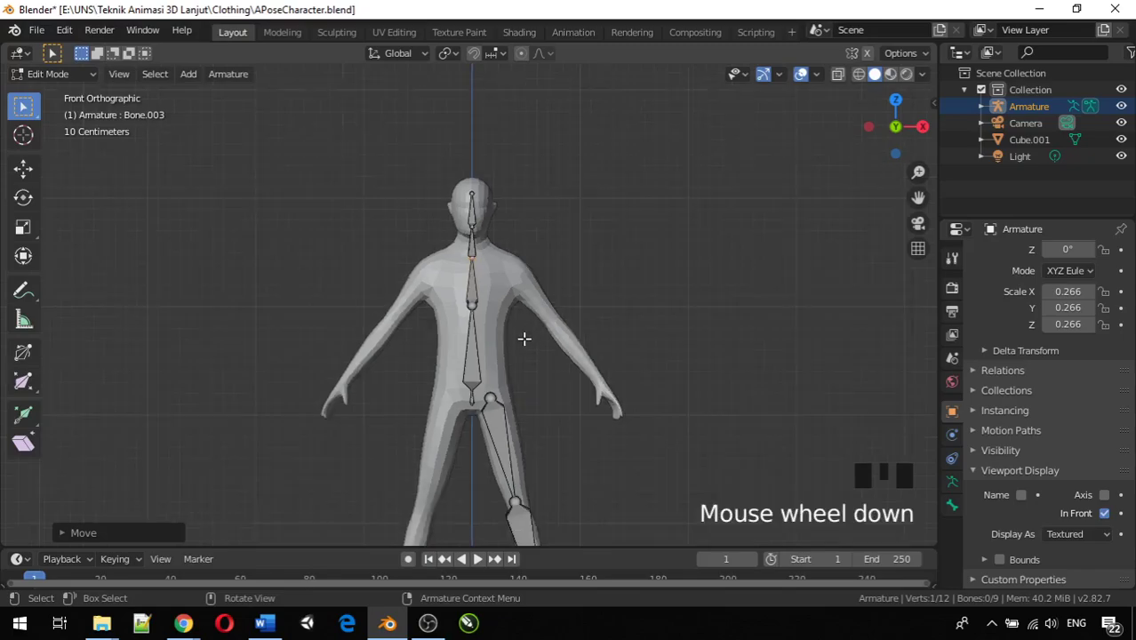
middle_click_drag(521, 430, 519, 405, "shift")
scroll(535, 403, "up", 7)
scroll(535, 403, "up", 1)
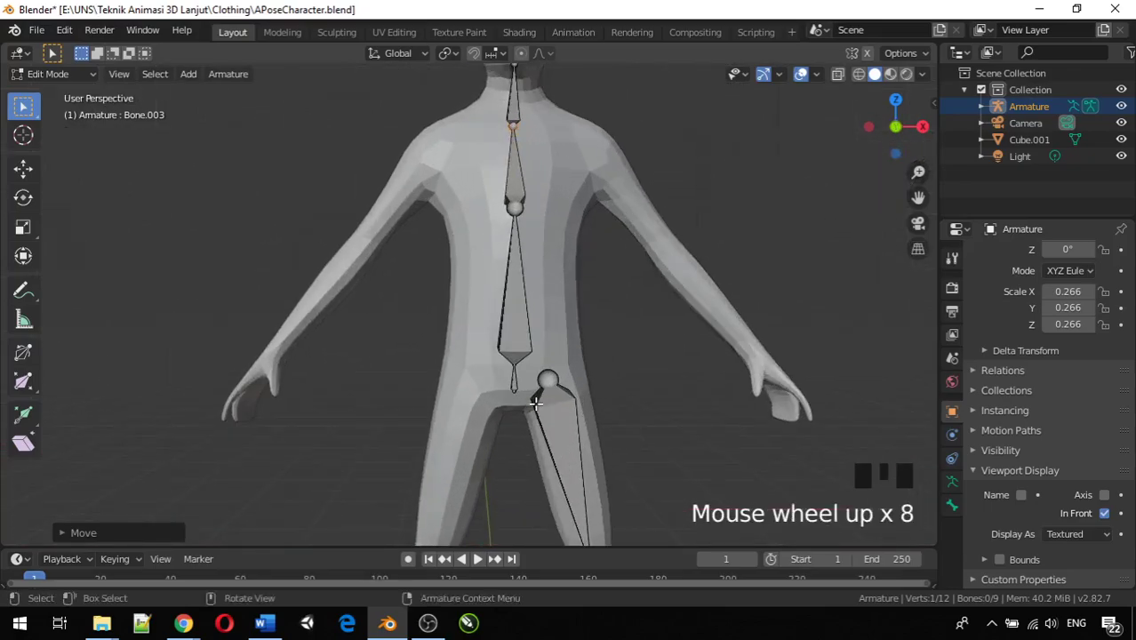
left_click(513, 385)
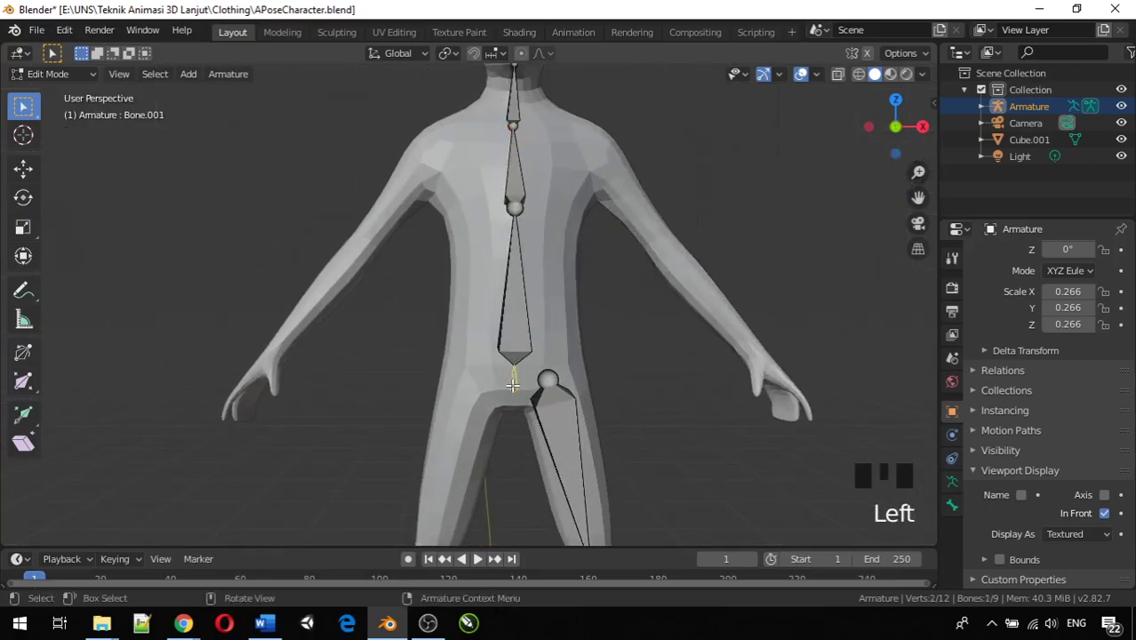
left_click(951, 505)
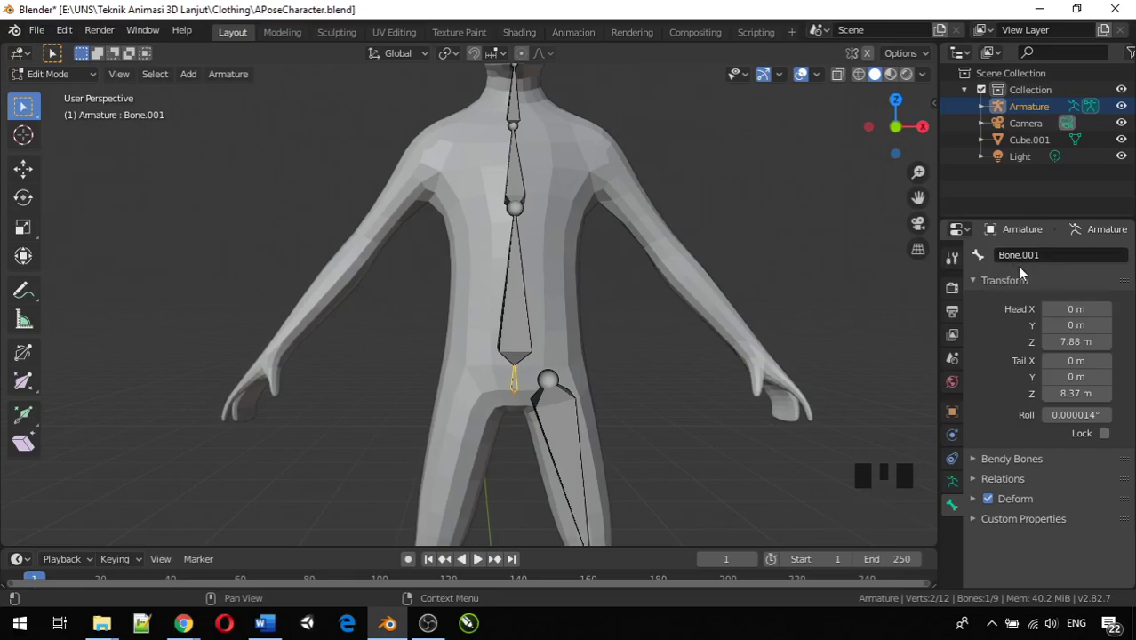
scroll(543, 375, "down", 1)
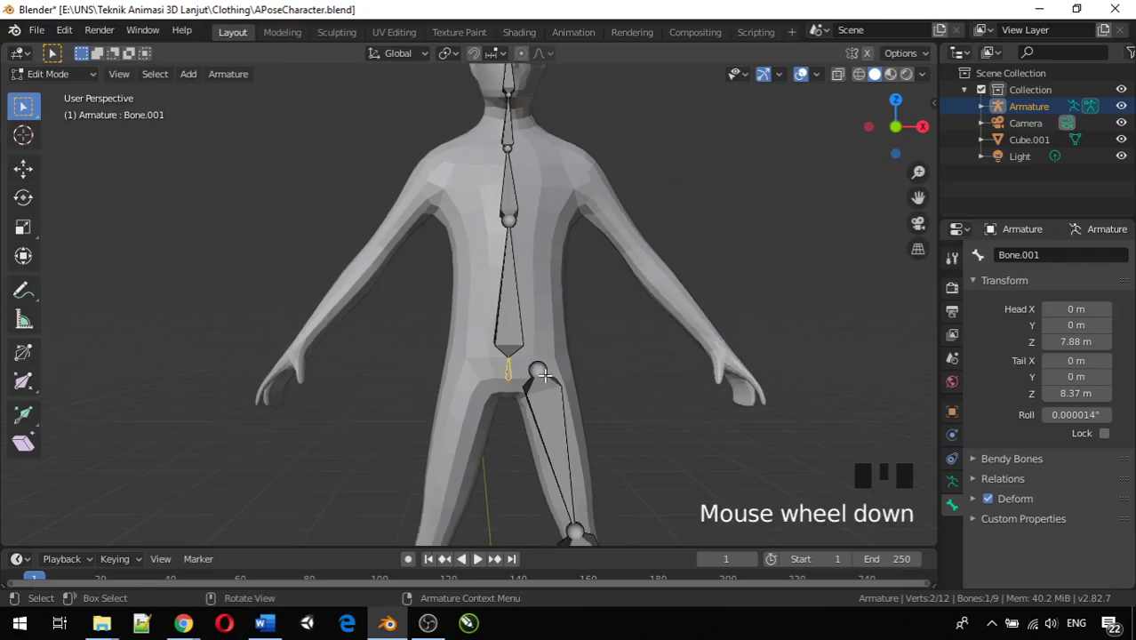
Step: Set Bone.001, the pelvis bone, as the parent of the upper leg bone in its relations
left_click(548, 429)
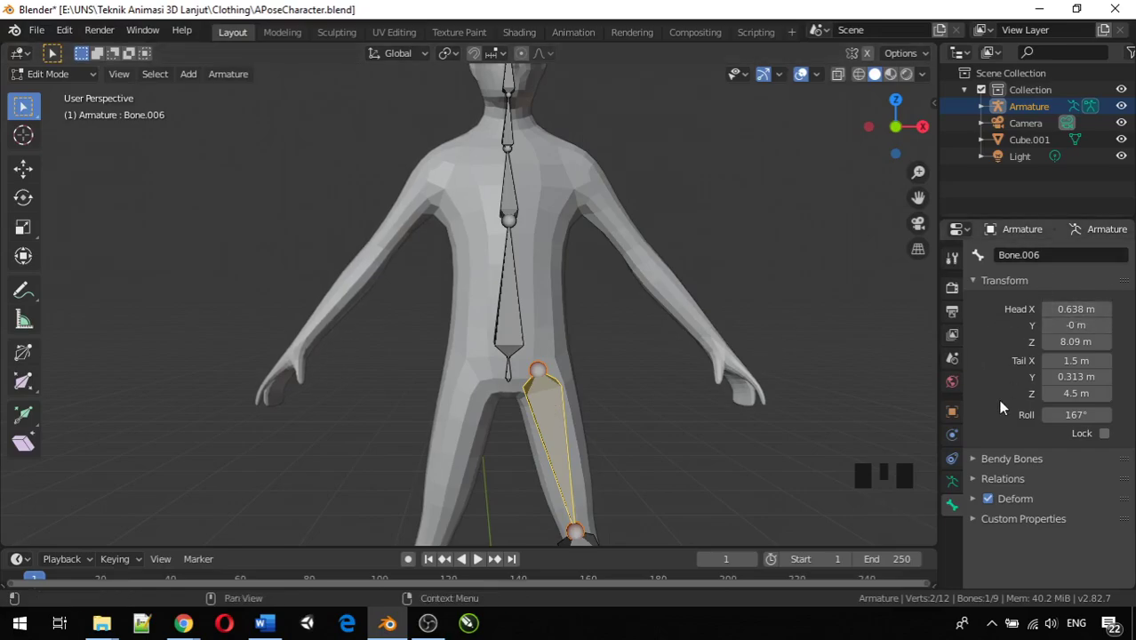
scroll(998, 399, "down", 1)
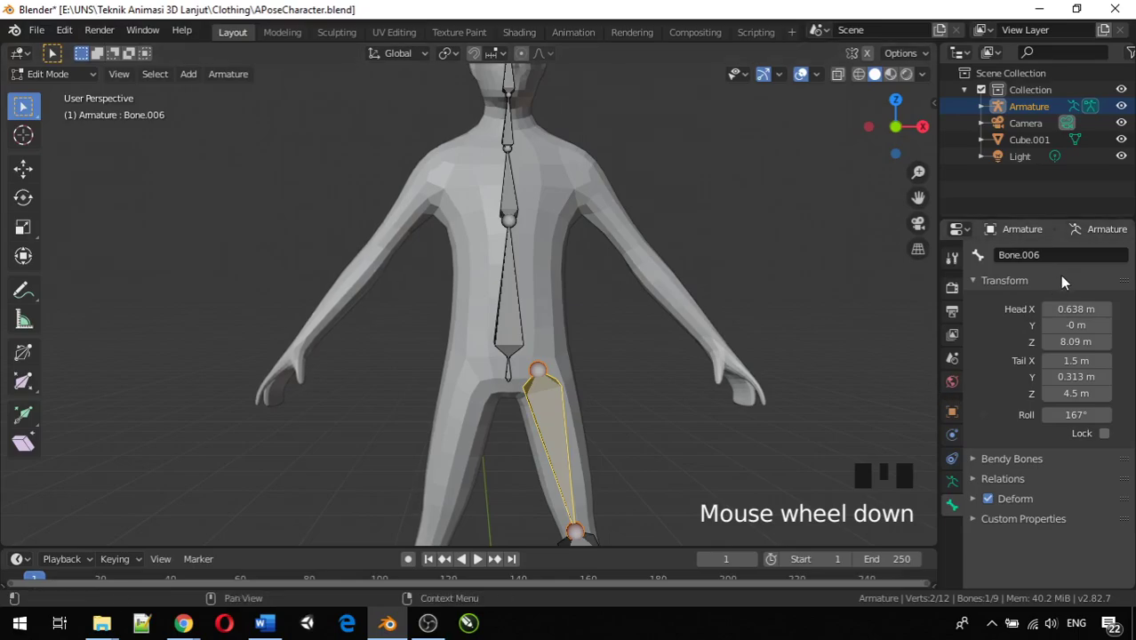
left_click(1051, 254)
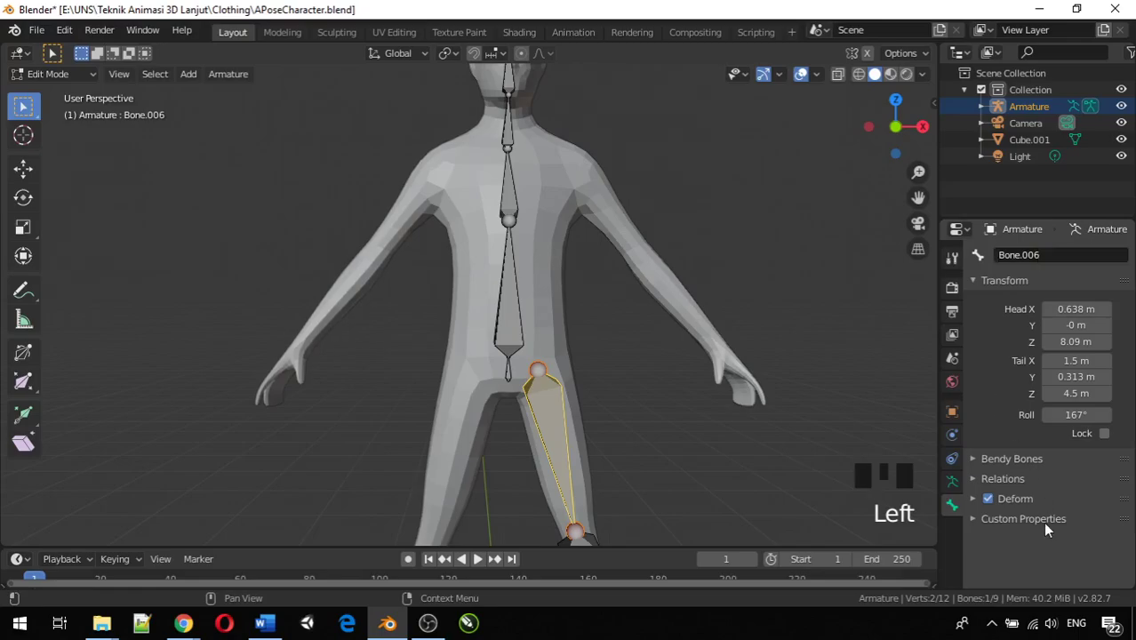
scroll(1043, 522, "down", 1)
left_click(977, 478)
scroll(992, 488, "down", 4)
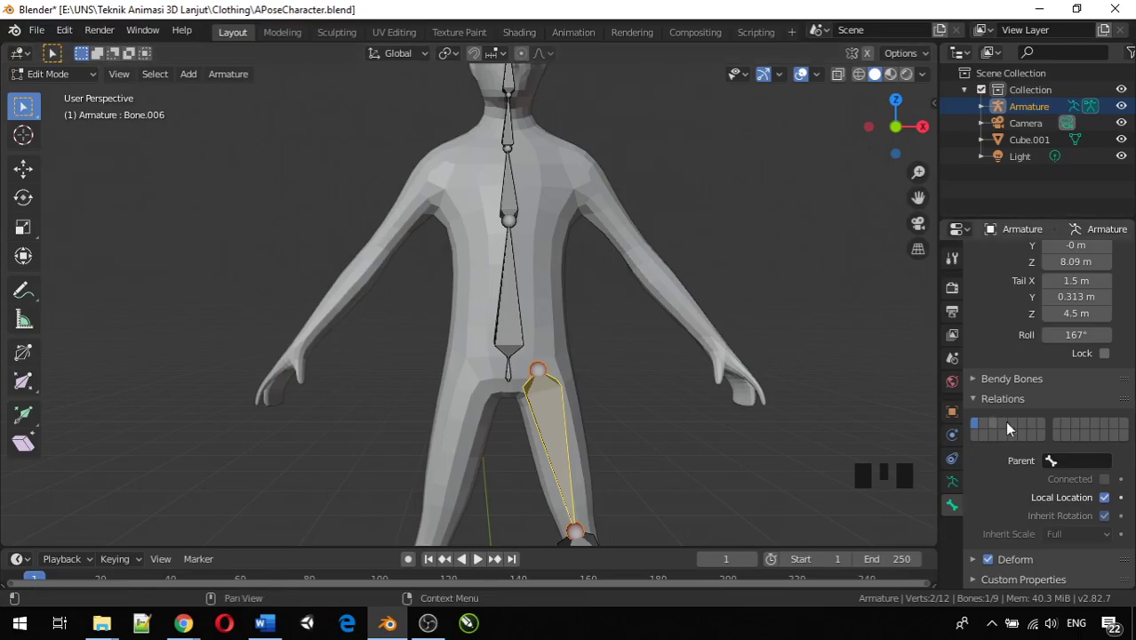
left_click(1066, 459)
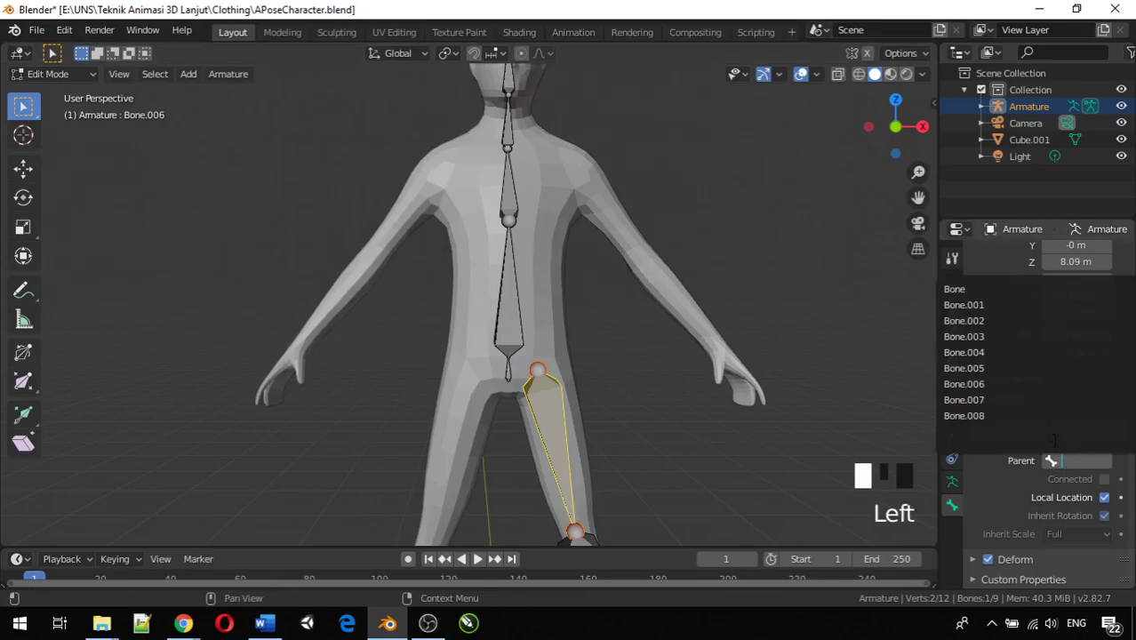
left_click(989, 305)
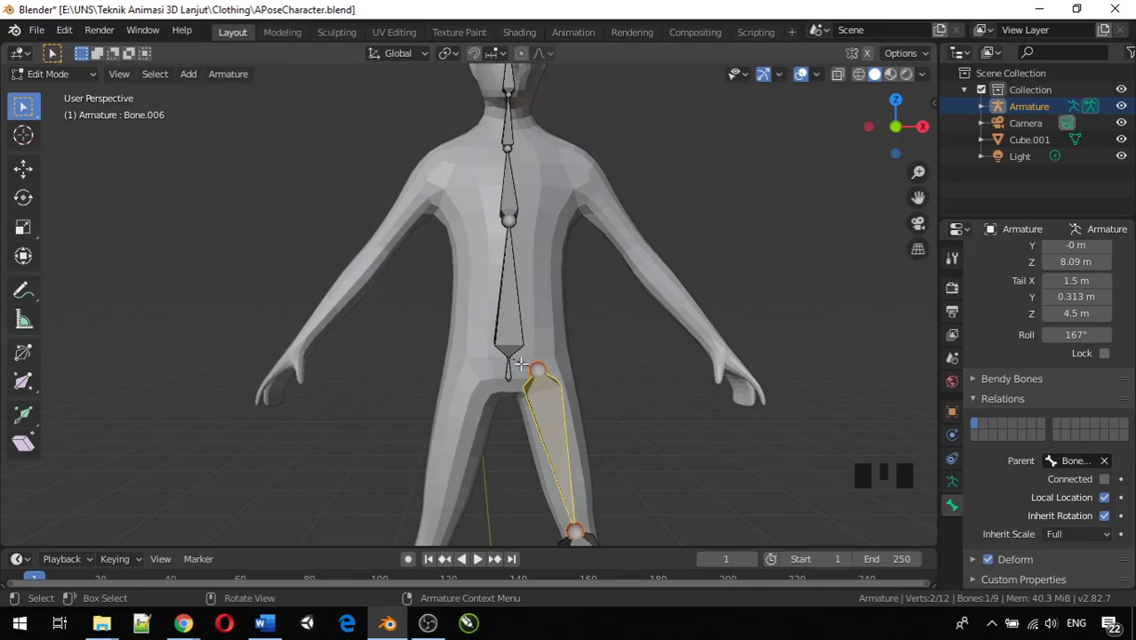
Step: Examine the spine and leg bones one after another in front view
scroll(578, 393, "down", 6)
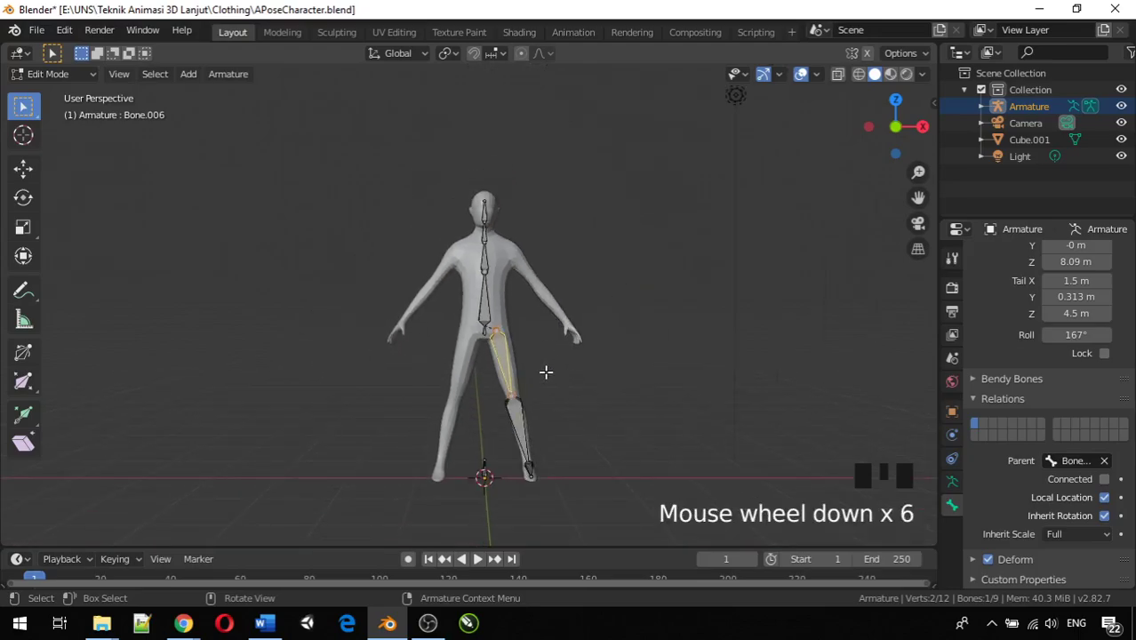
key("KP_1")
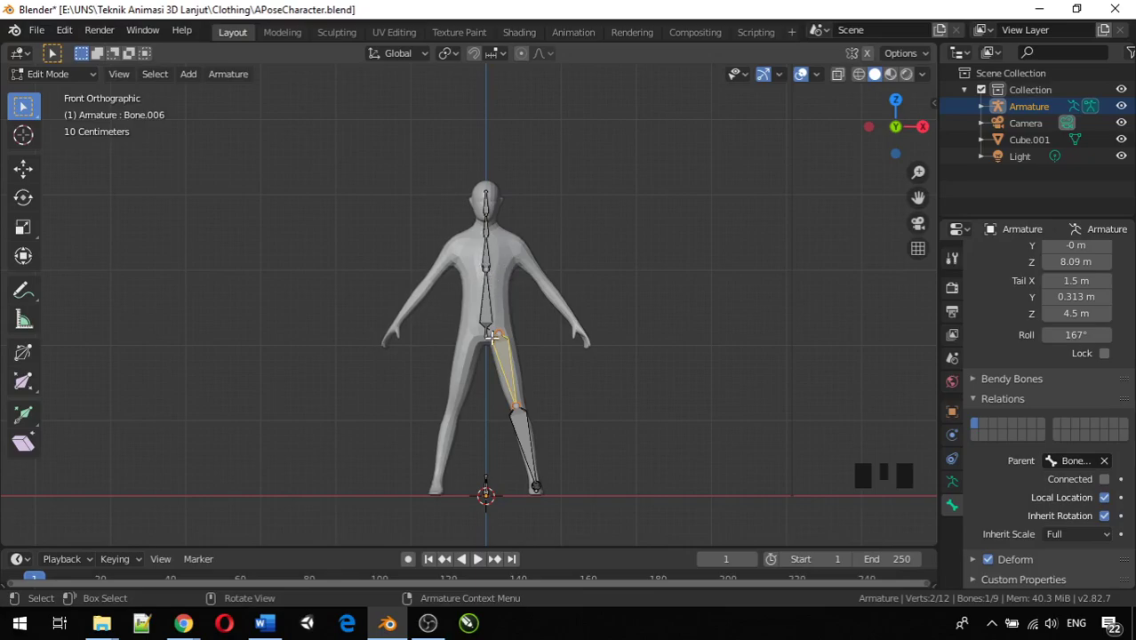
left_click(488, 278)
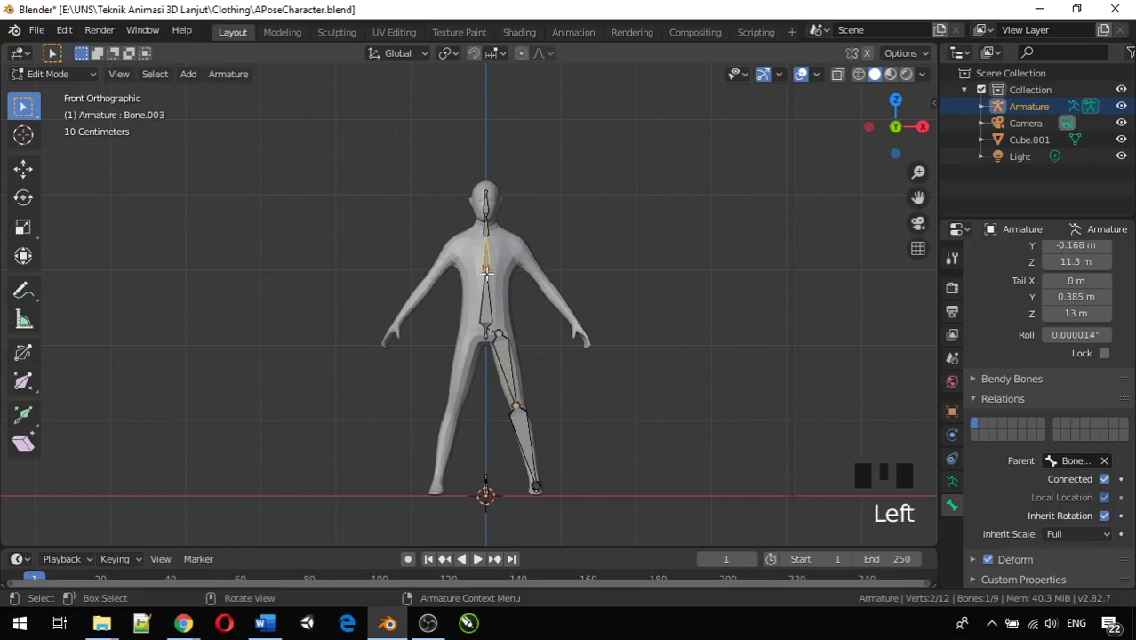
left_click(486, 271)
left_click(498, 357)
left_click(524, 435)
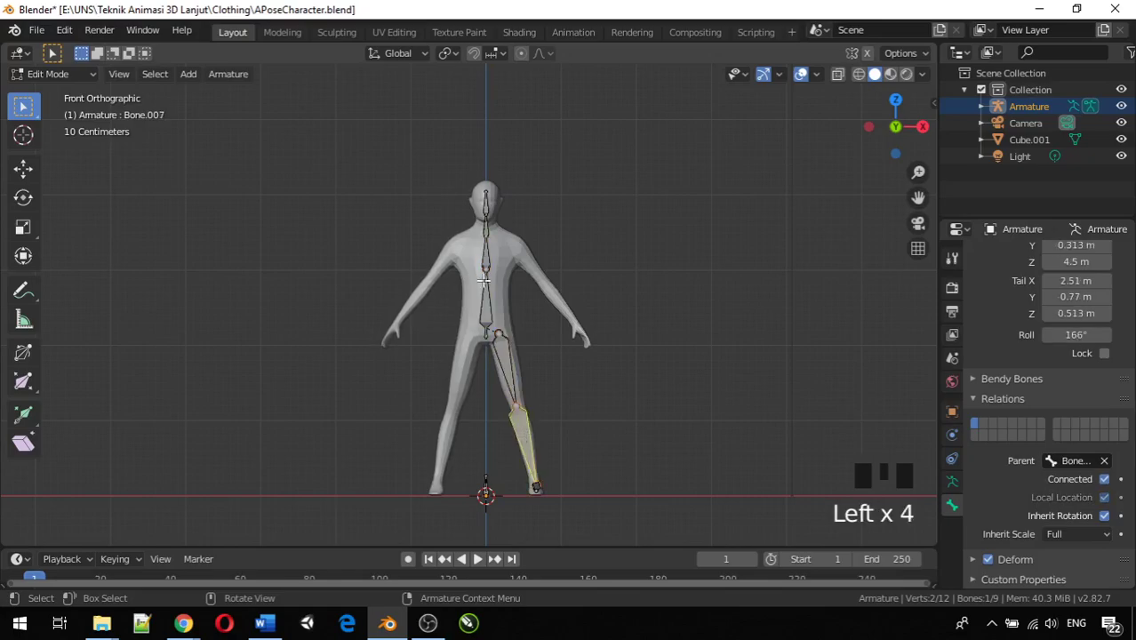
left_click(488, 259)
left_click(495, 370)
Step: Add a new single bone to the armature at the world origin
scroll(562, 422, "up", 1)
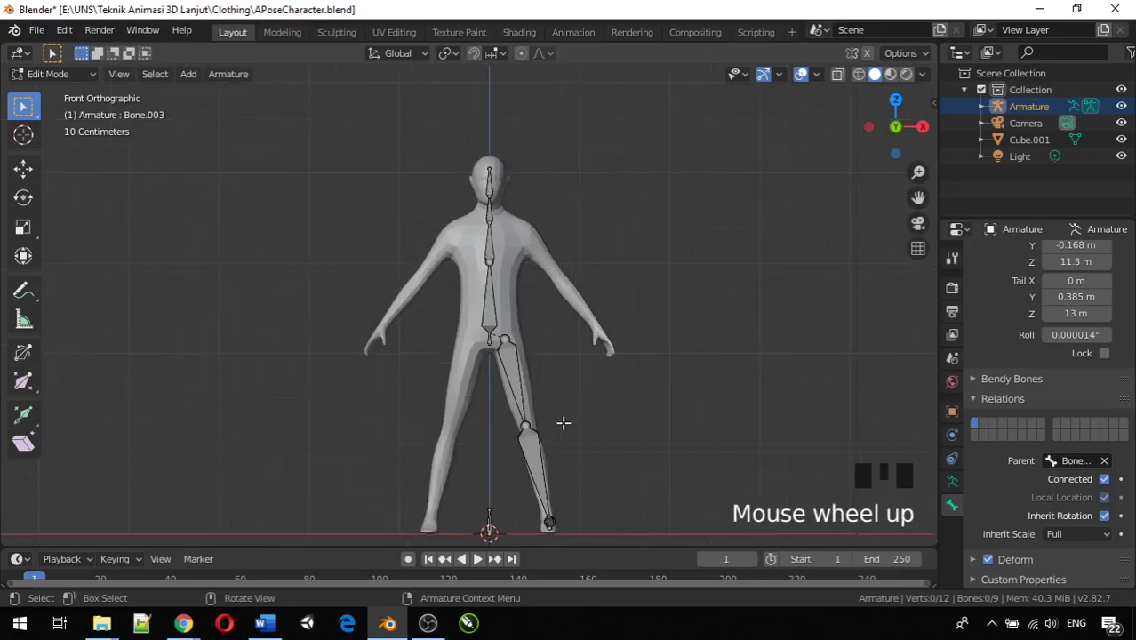
scroll(562, 422, "down", 2)
key("shift+a")
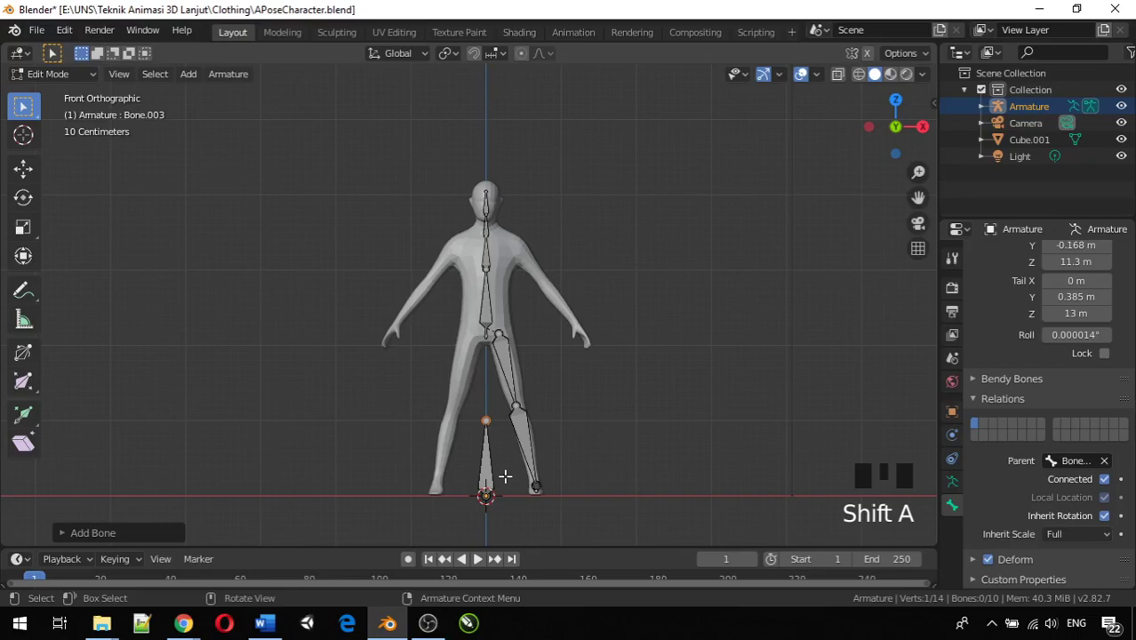
key("g")
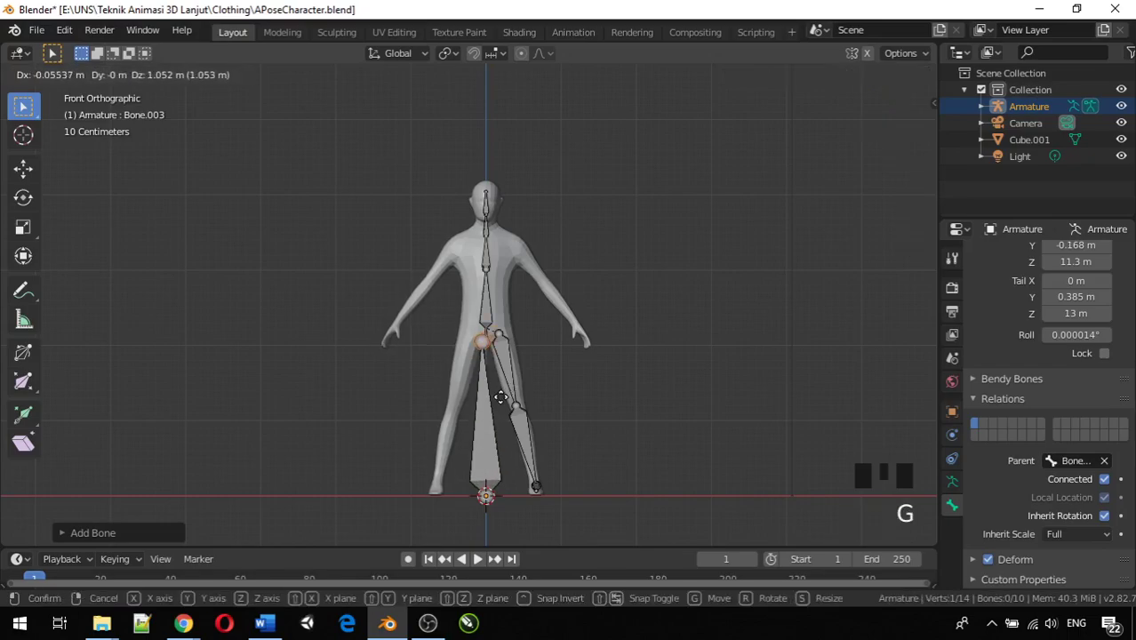
left_click(500, 397)
key("ctrl+z")
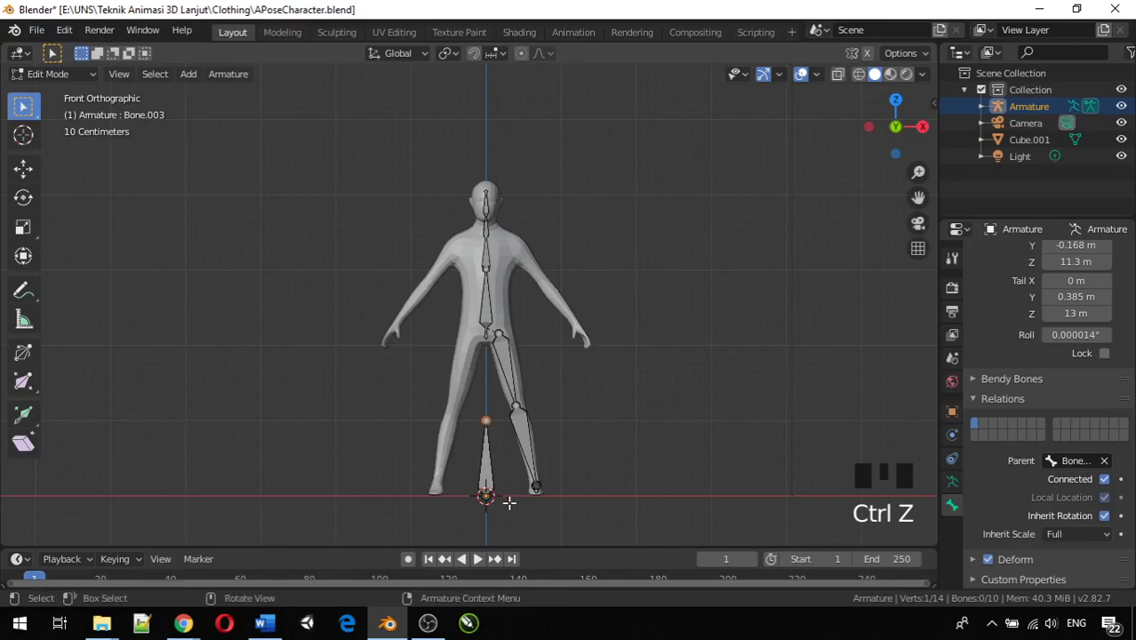
Step: Raise the whole new bone about 3.2 m along Z to head height and rotate it about 141° so it slopes like the arm
left_click(487, 474)
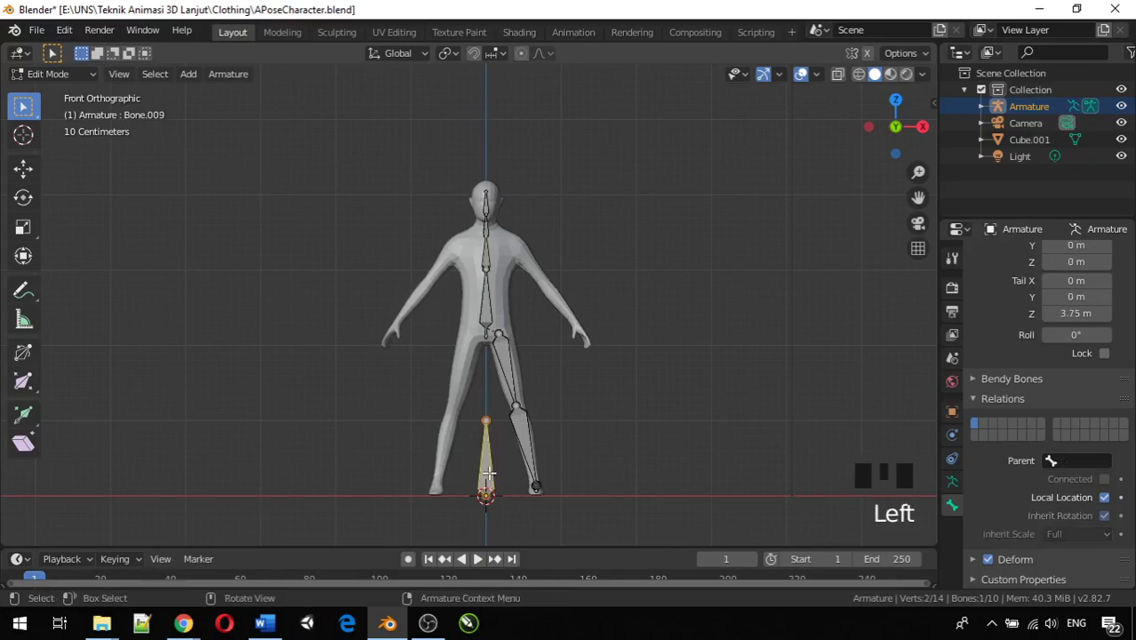
key("g")
key("z")
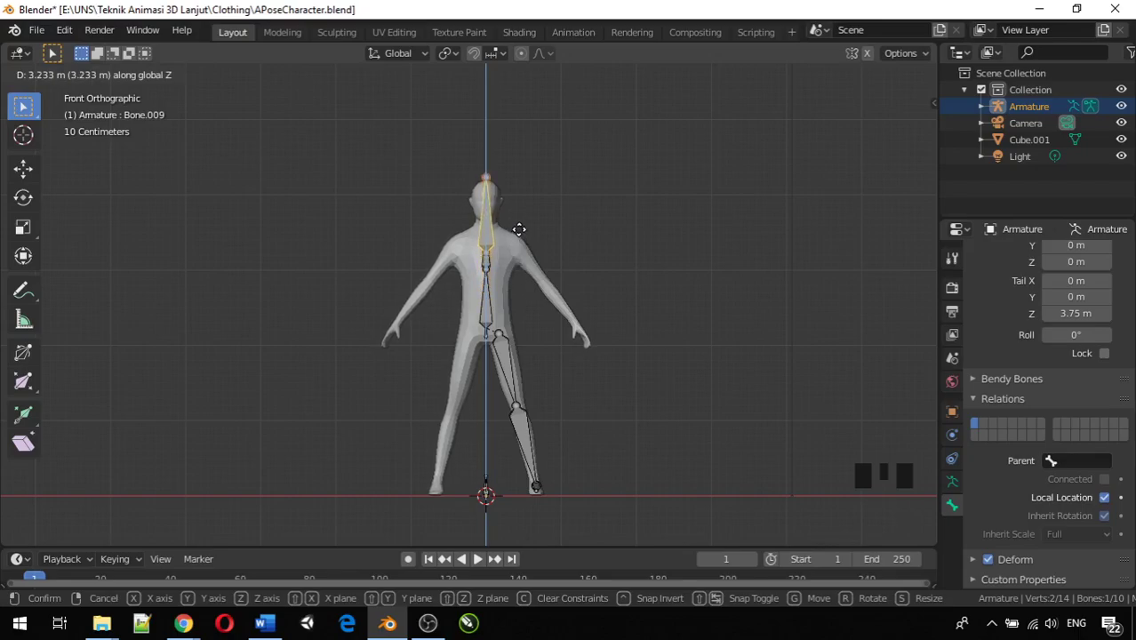
left_click(518, 233)
key("r")
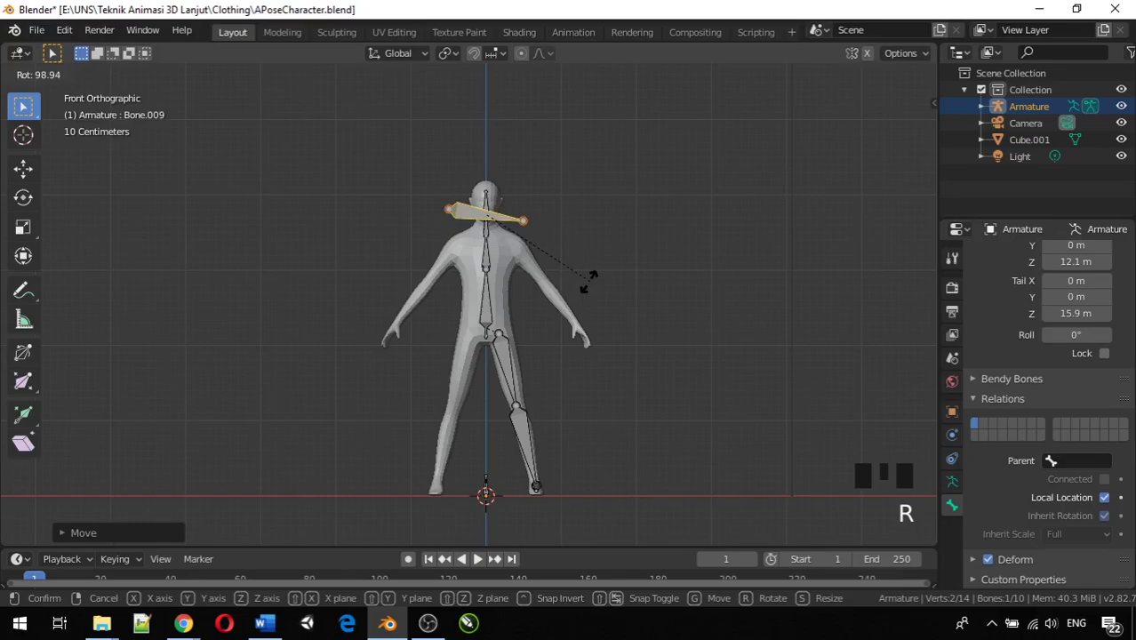
left_click(526, 353)
Step: Move the sloped bone along X and down along Z onto the upper arm on the same side as the leg chain
scroll(518, 277, "up", 3)
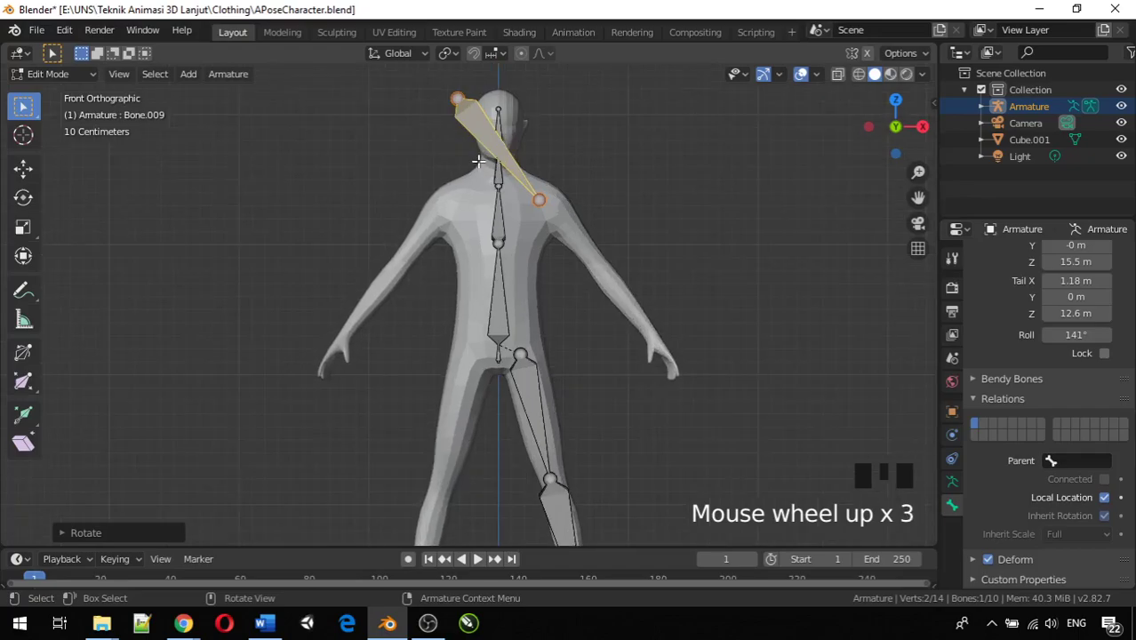
key("g")
key("x")
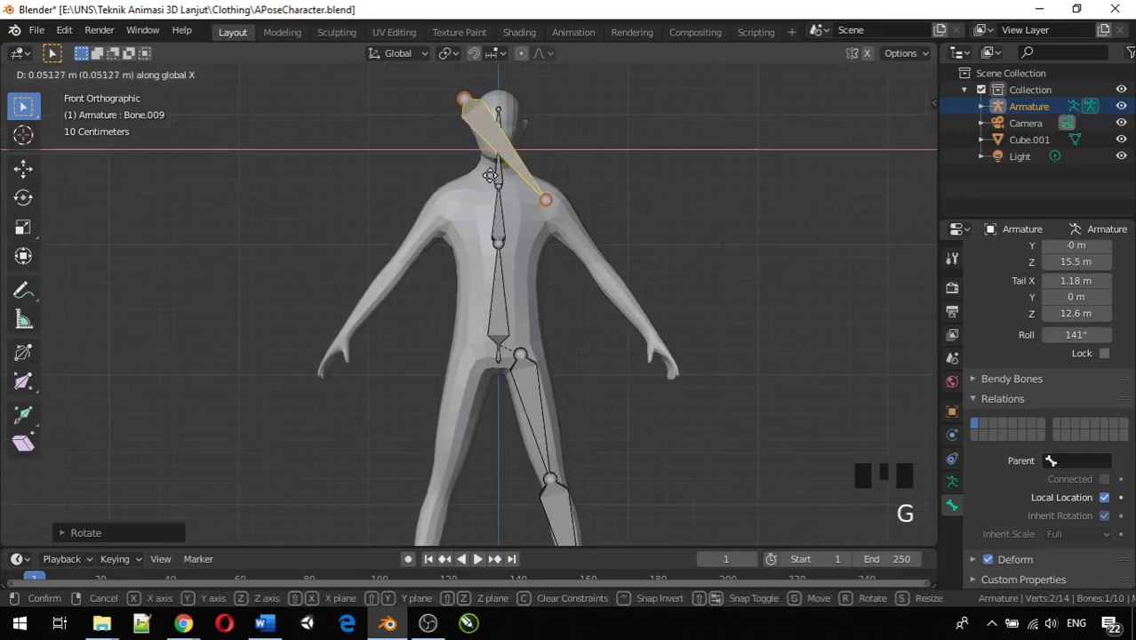
left_click(606, 196)
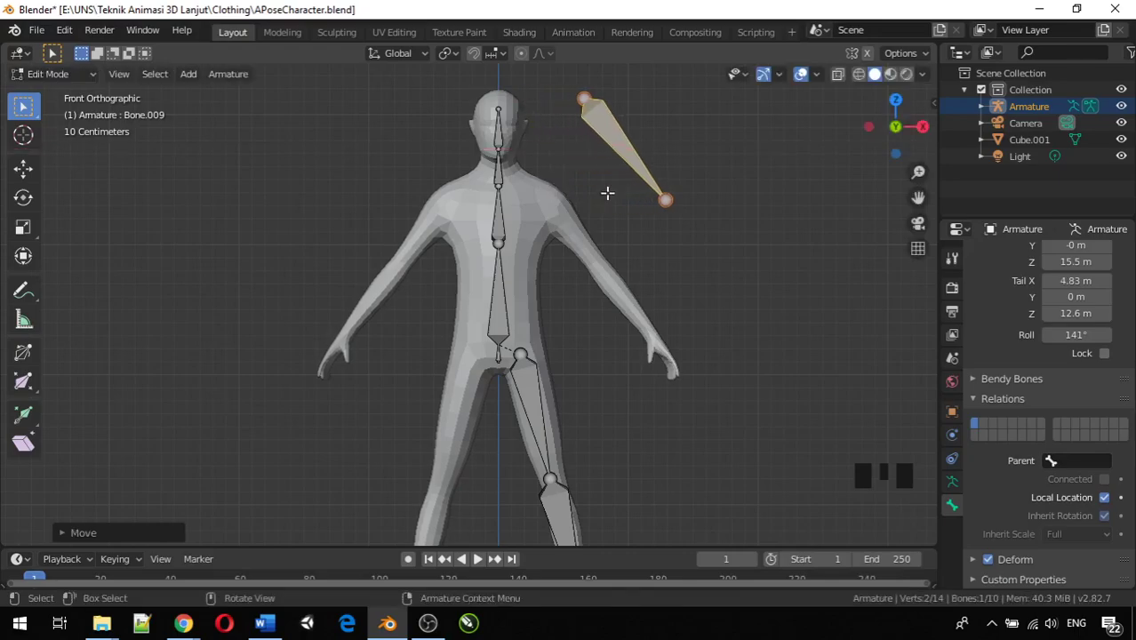
key("g")
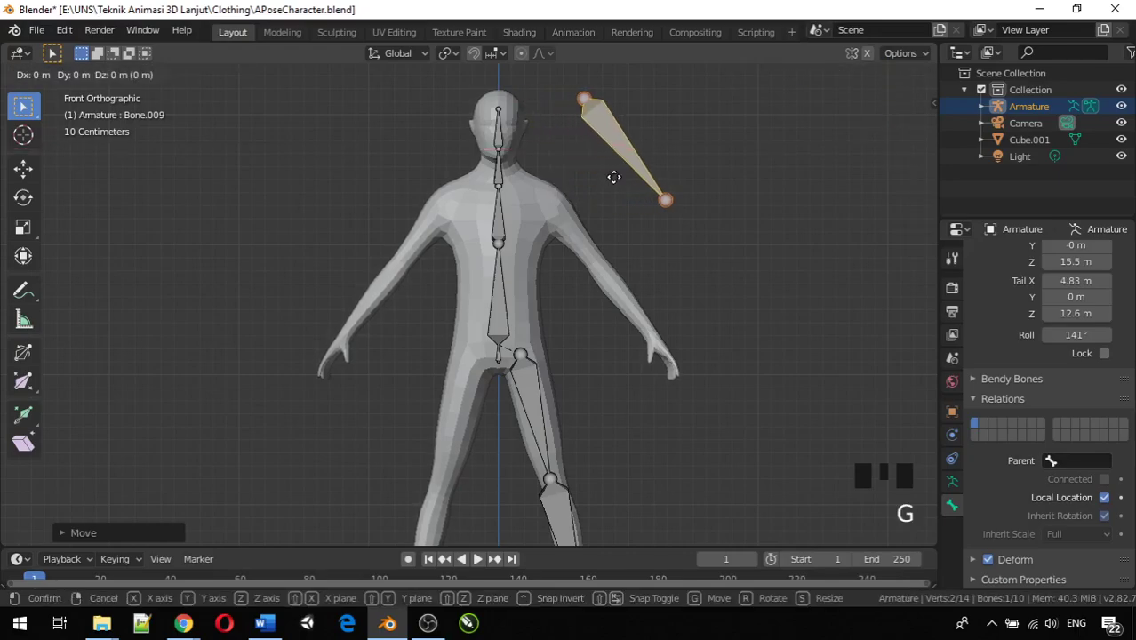
key("z")
left_click(577, 254)
key("g")
key("x")
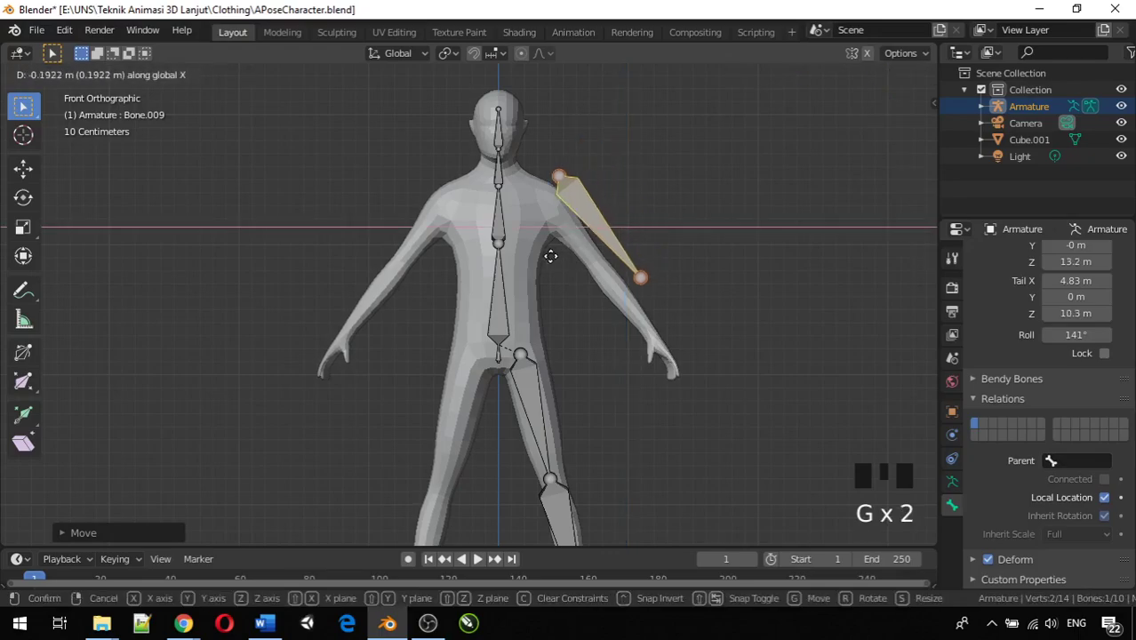
left_click(519, 263)
Step: Scale the upper arm bone to about 0.73 and shift it about 0.03 m outward along X to fit the arm mesh
scroll(588, 220, "up", 2)
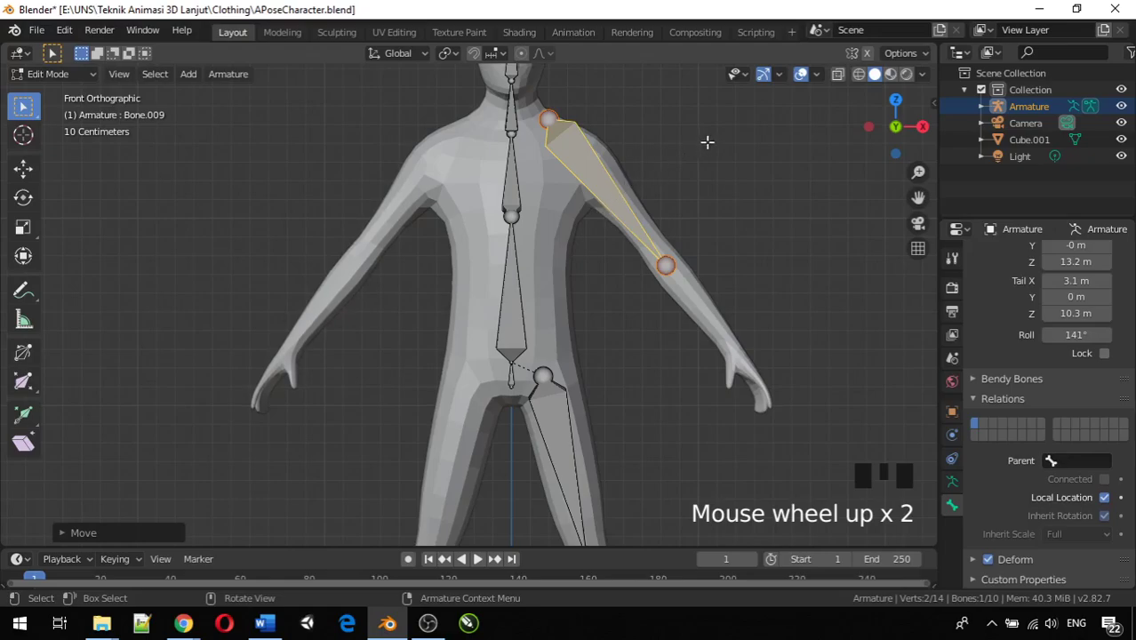
key("s")
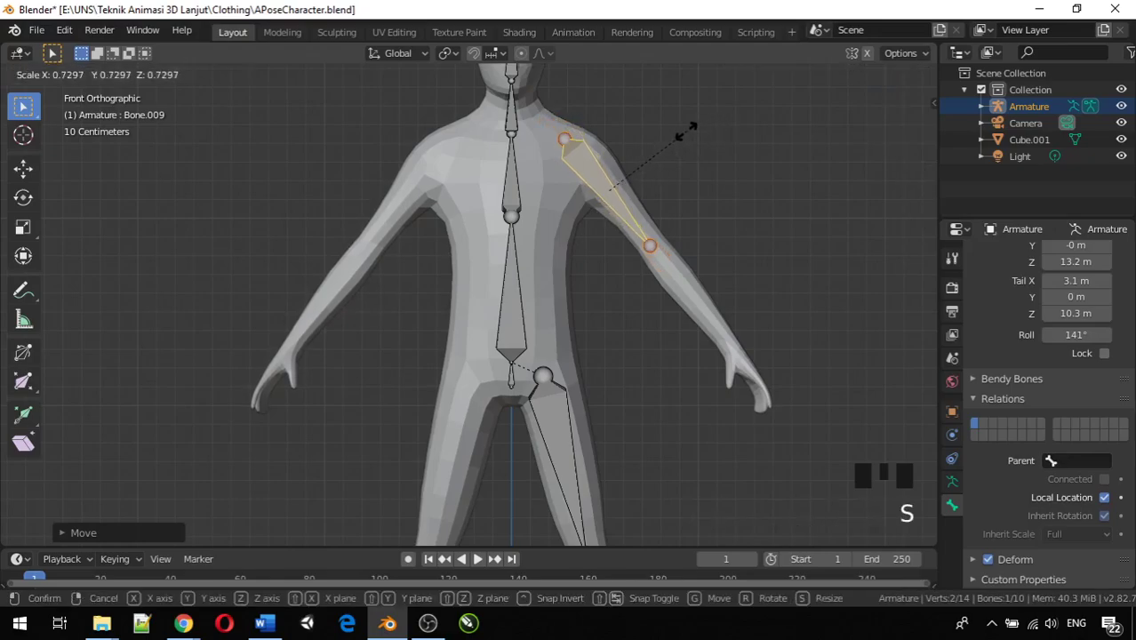
left_click(686, 129)
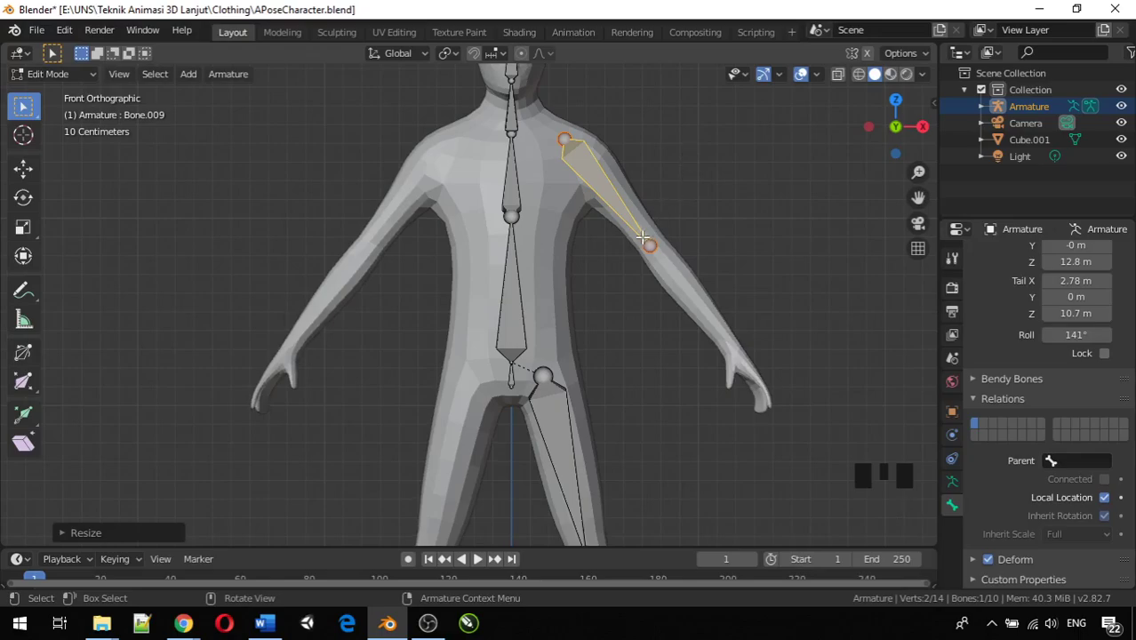
key("g")
key("x")
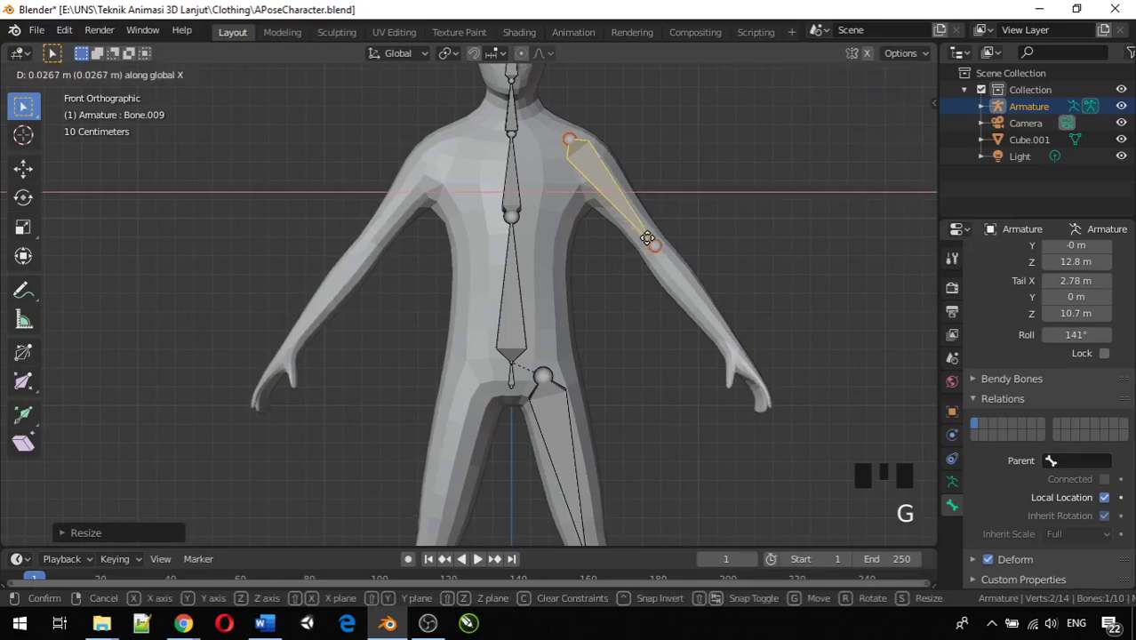
left_click(647, 239)
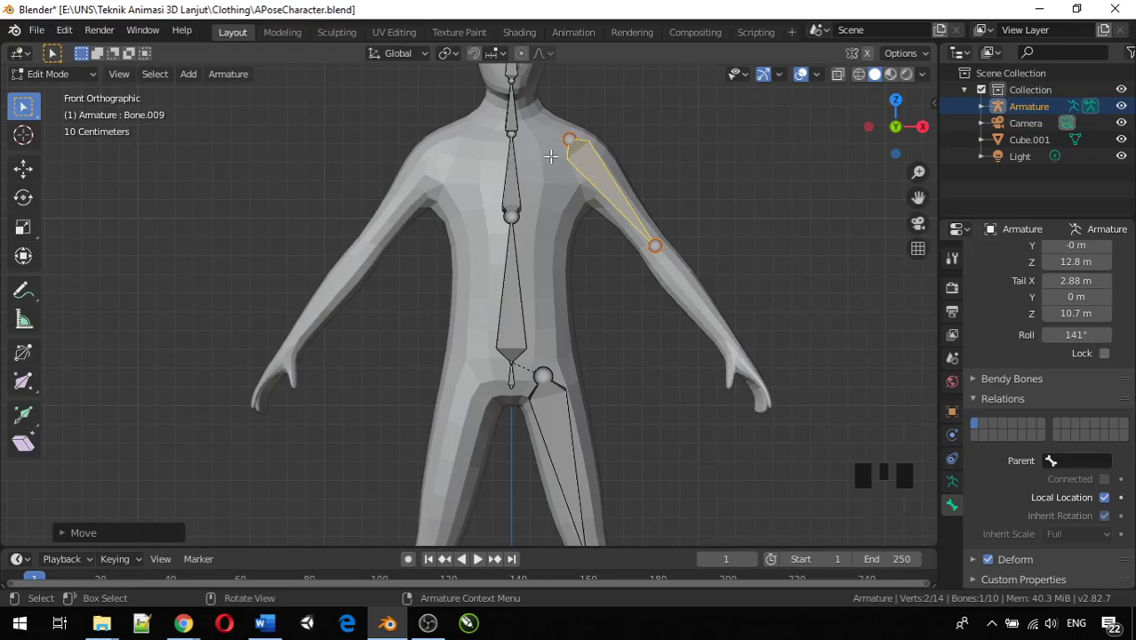
scroll(551, 157, "down", 1)
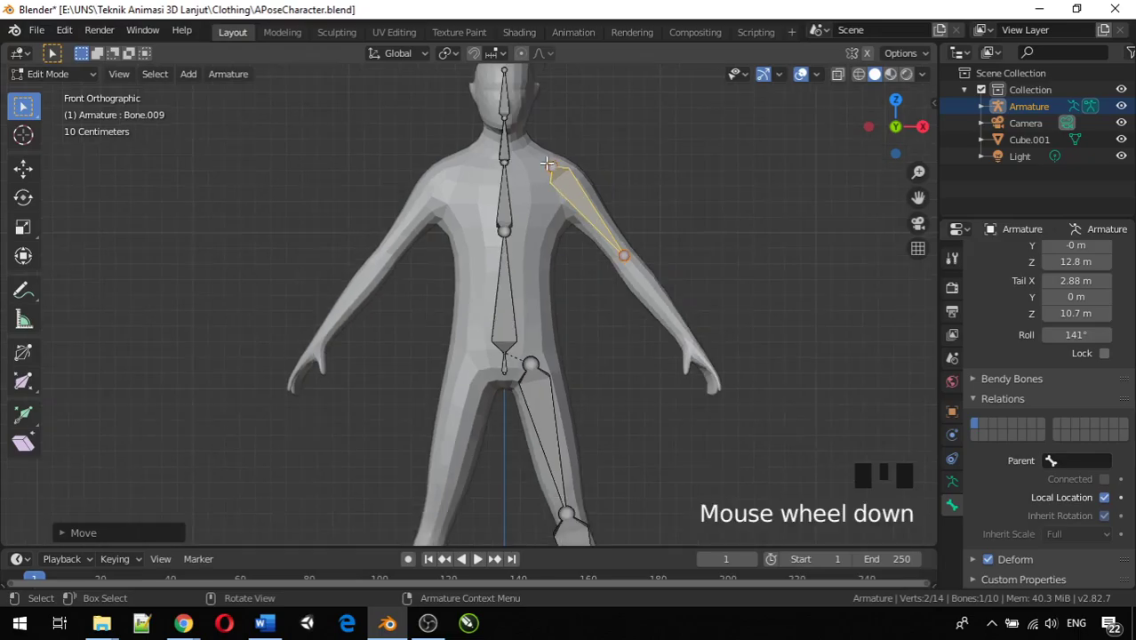
scroll(546, 168, "up", 1)
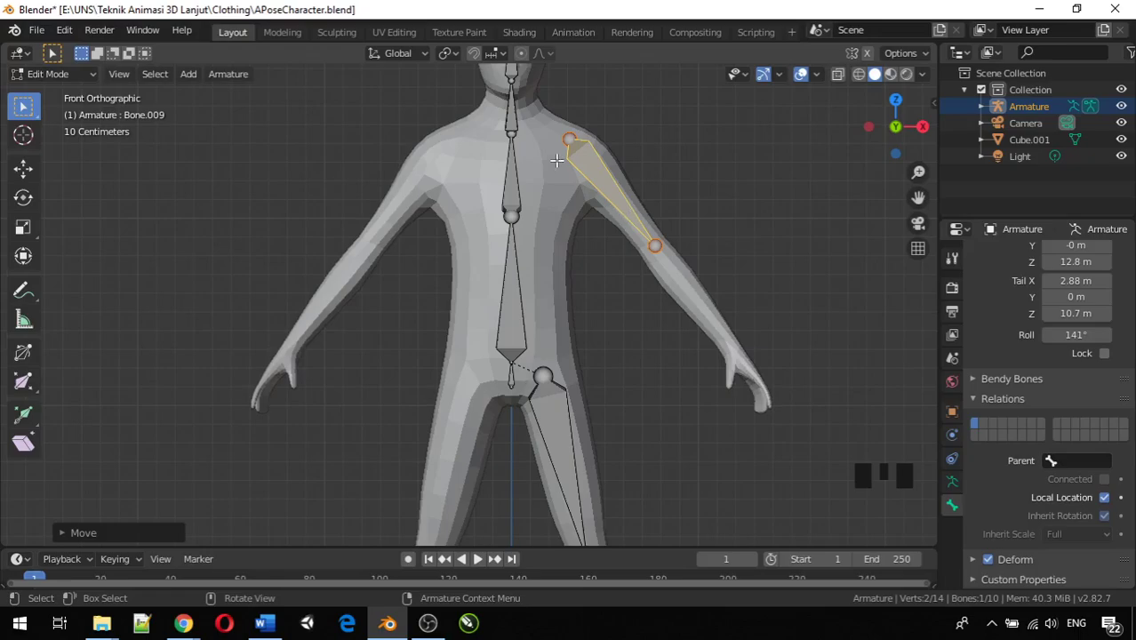
Step: Move the whole upper arm bone down about 0.02 m along Z
left_click(655, 246)
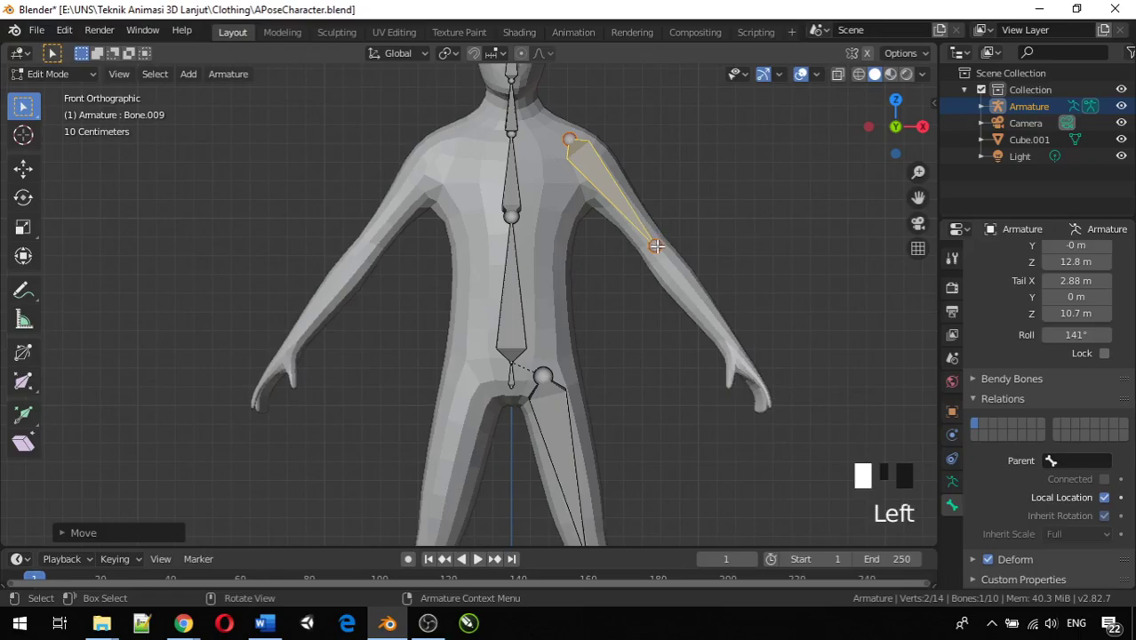
left_click(624, 212)
left_click(654, 244)
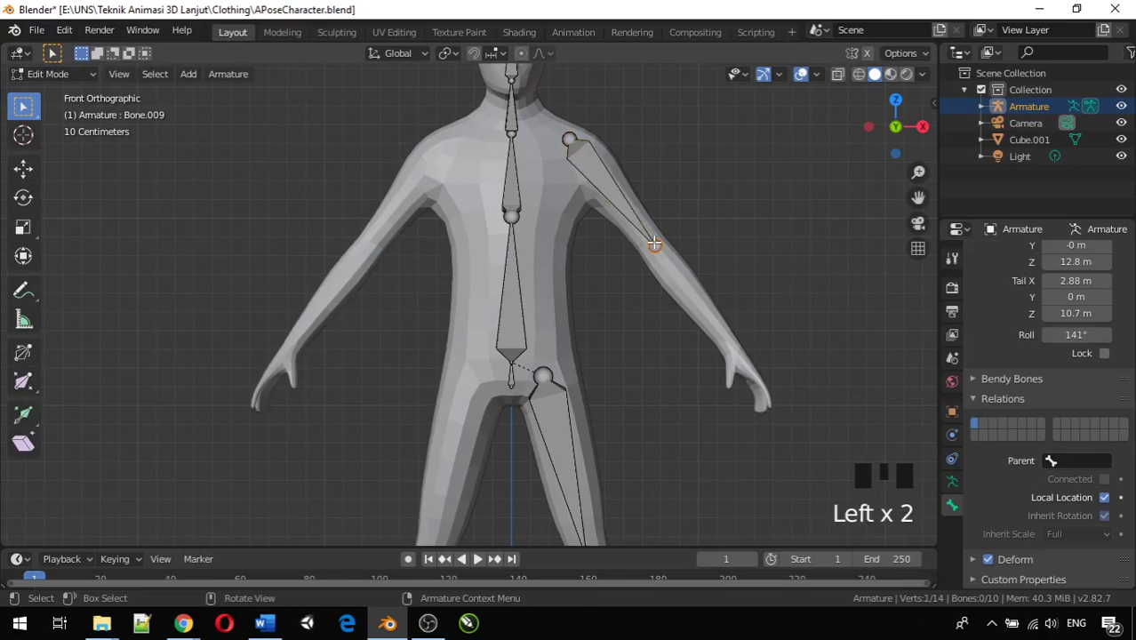
left_click(595, 182)
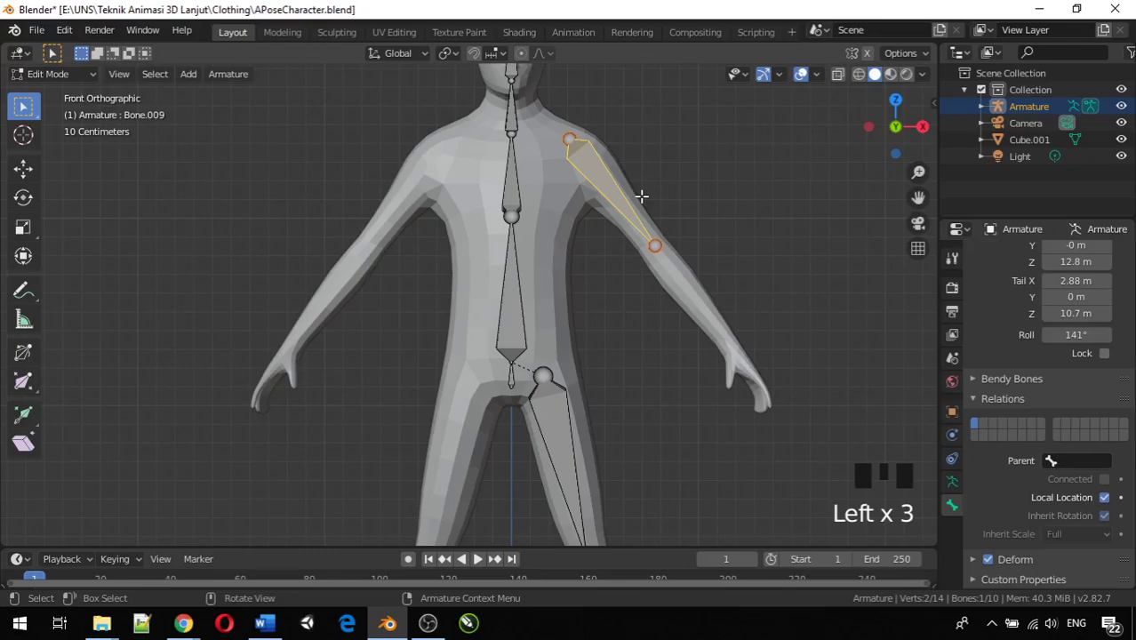
key("g")
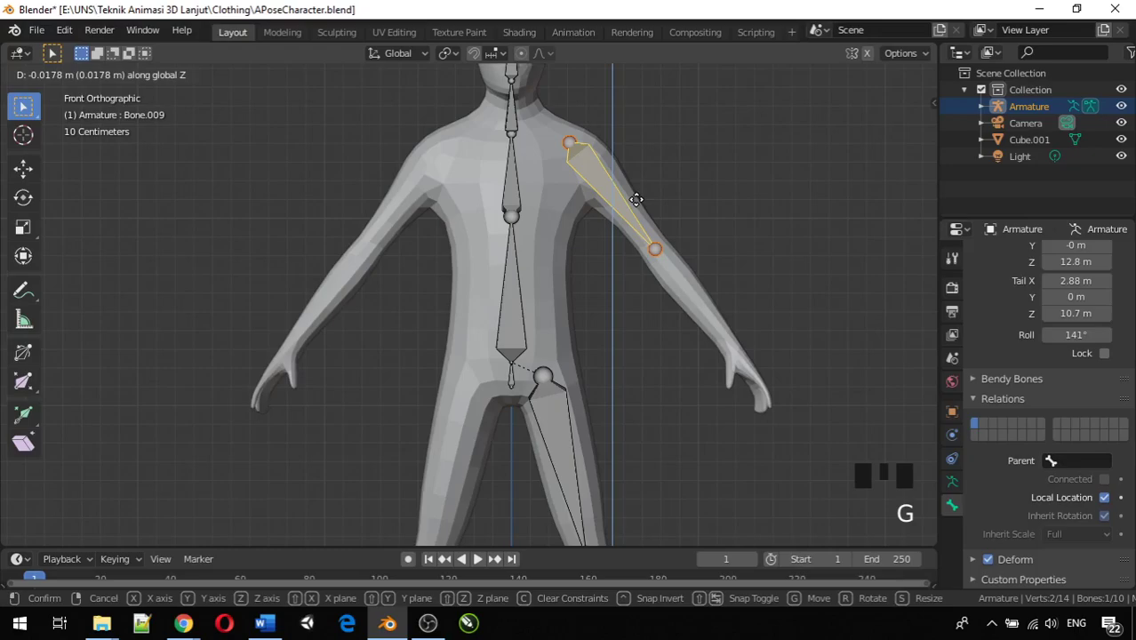
left_click(637, 200)
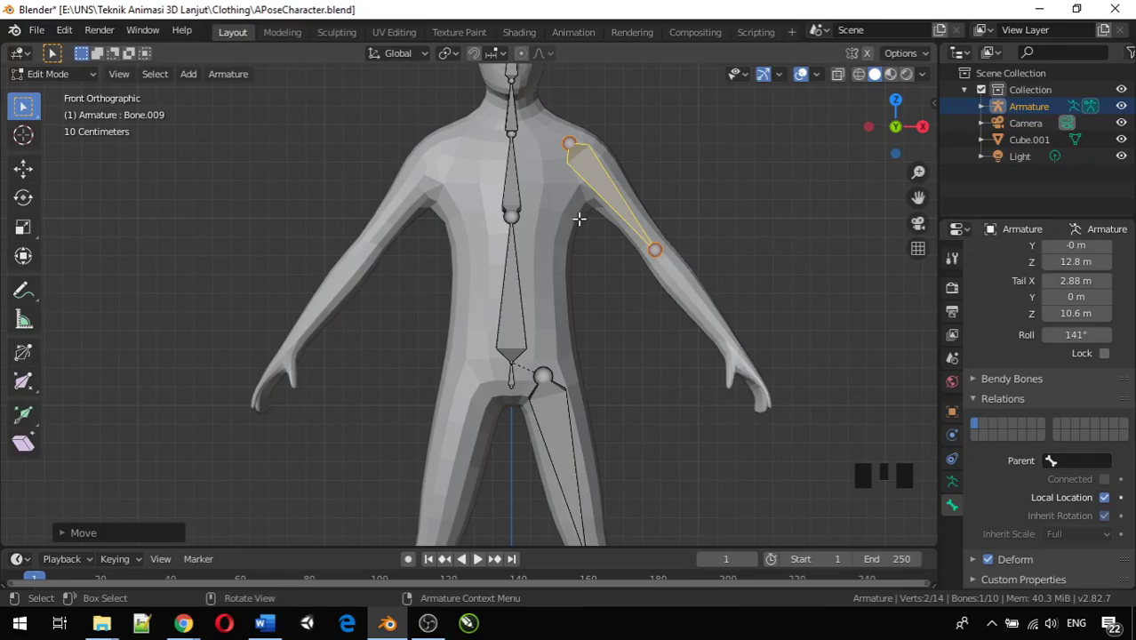
Step: Extrude a forearm bone straight down along Z from the elbow joint, to a tail Z of about 7.97 m
scroll(632, 232, "up", 2)
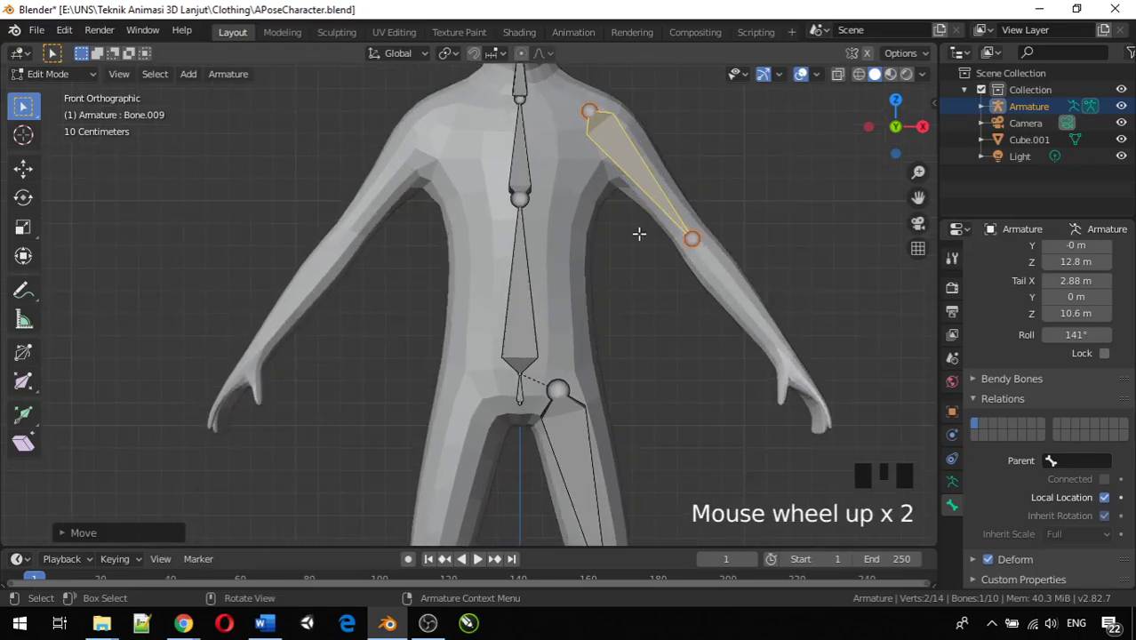
left_click(693, 240)
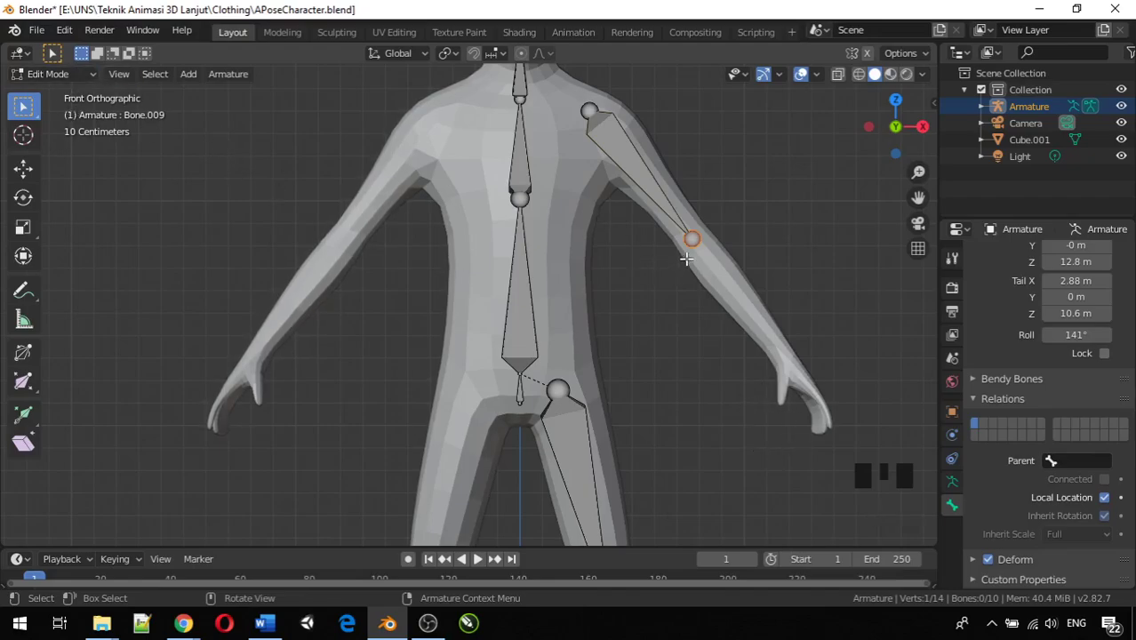
key("e")
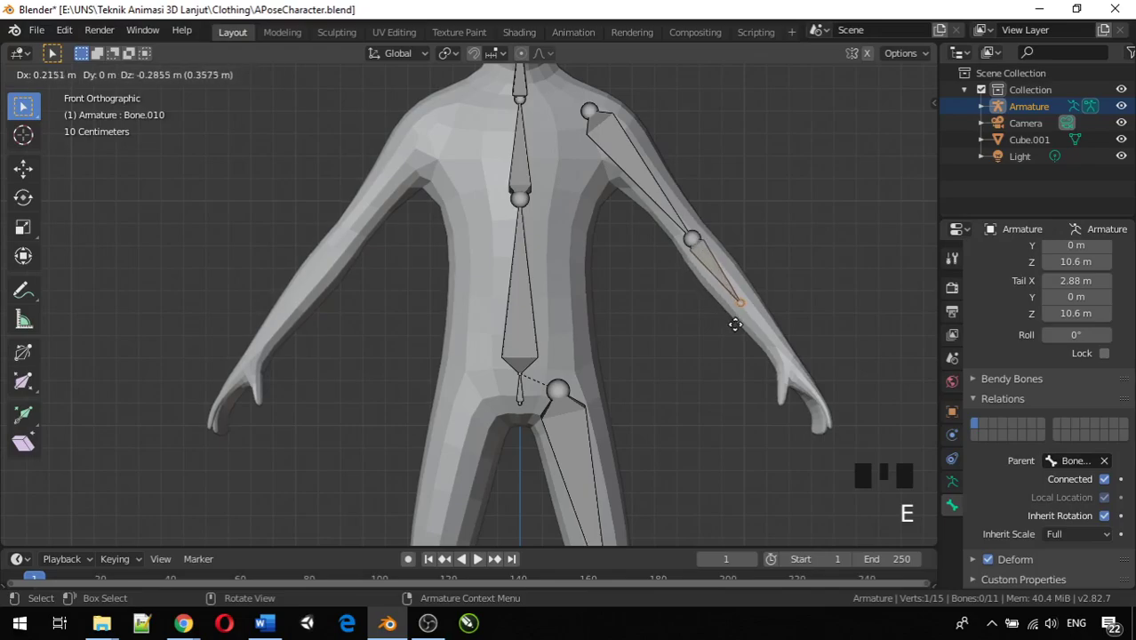
key("z")
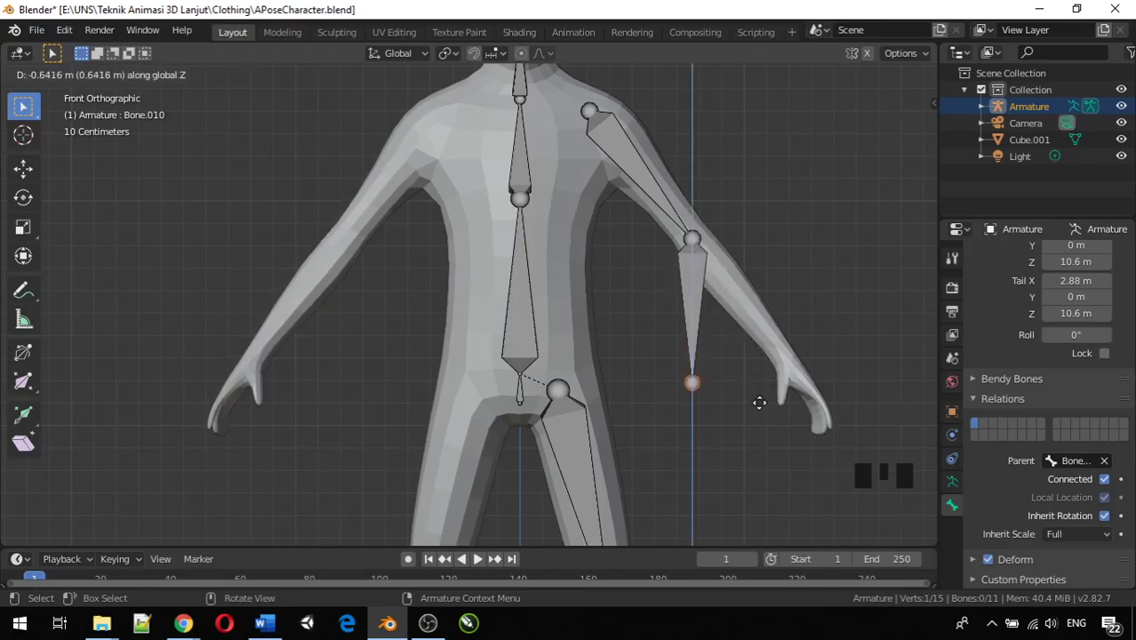
left_click(760, 414)
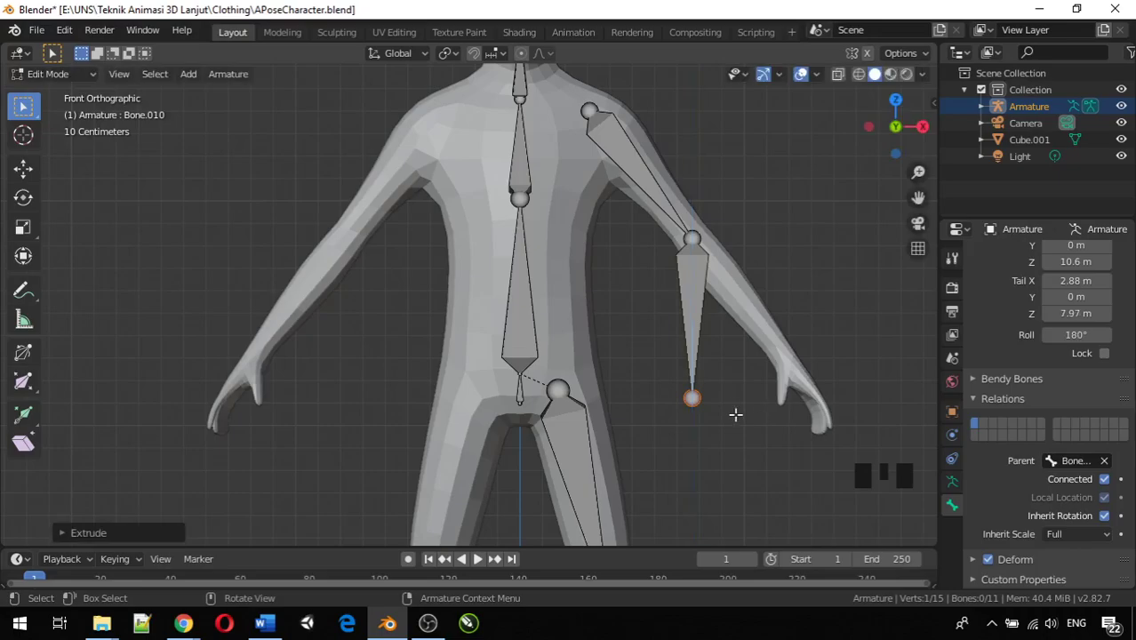
Step: Move the forearm bone's tail outward along X to about 4.25 m and up along Z to about 8.84 m
left_click(691, 401)
key("g")
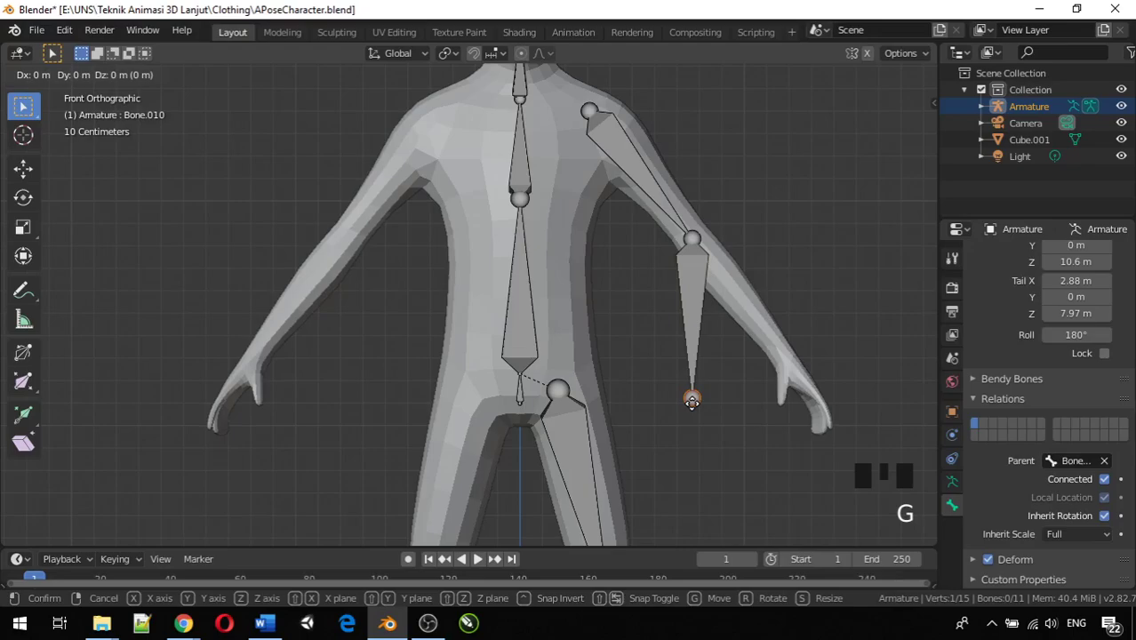
key("x")
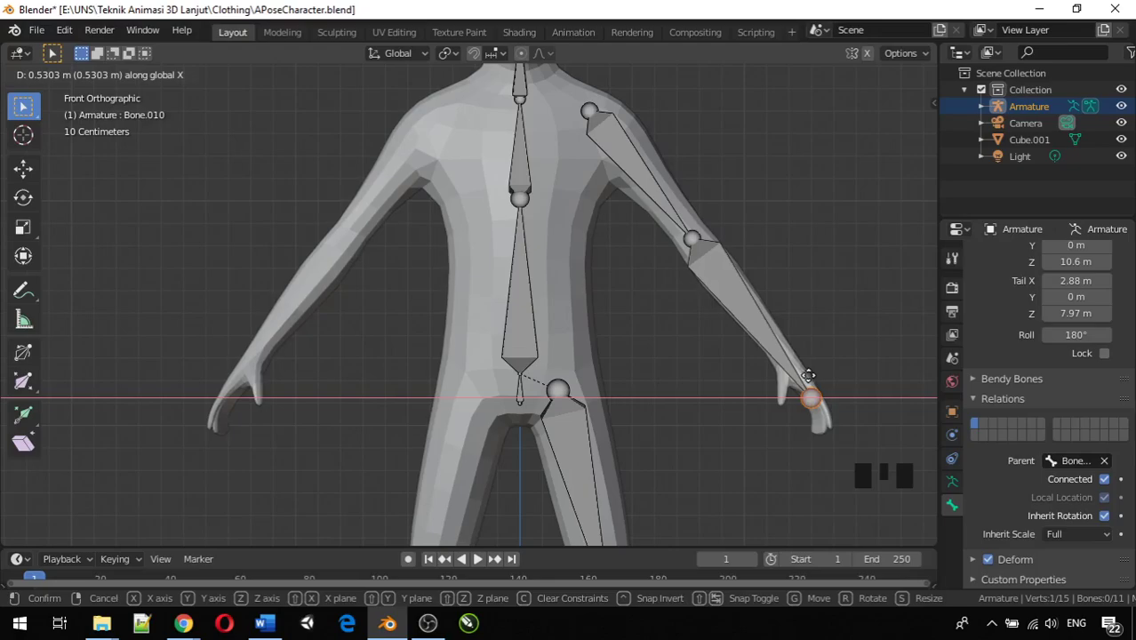
left_click(774, 384)
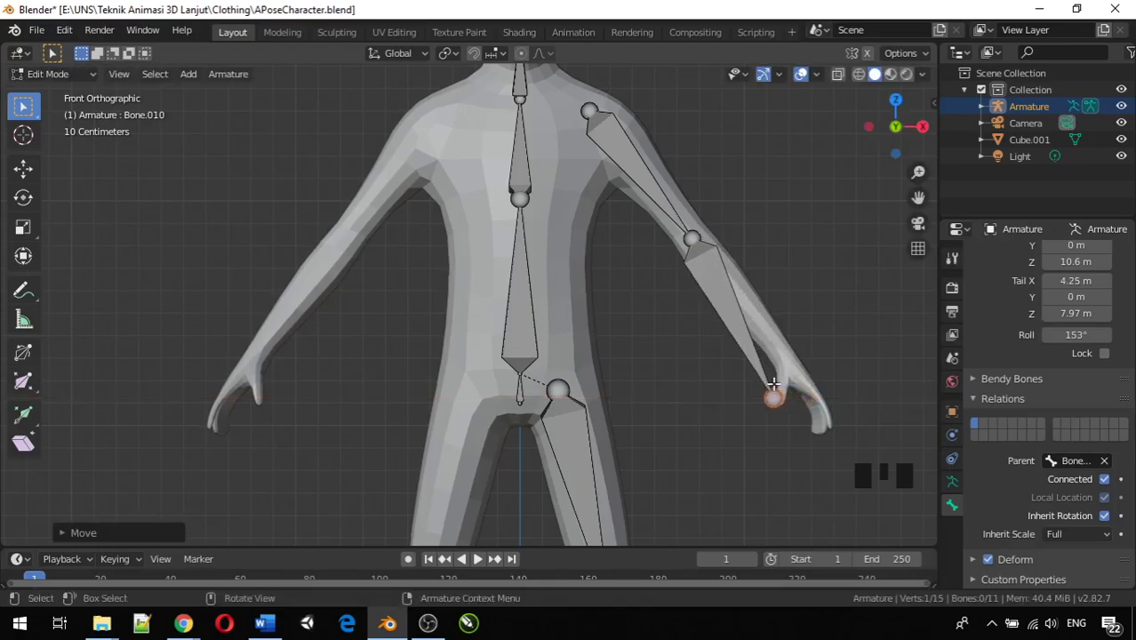
key("g")
key("z")
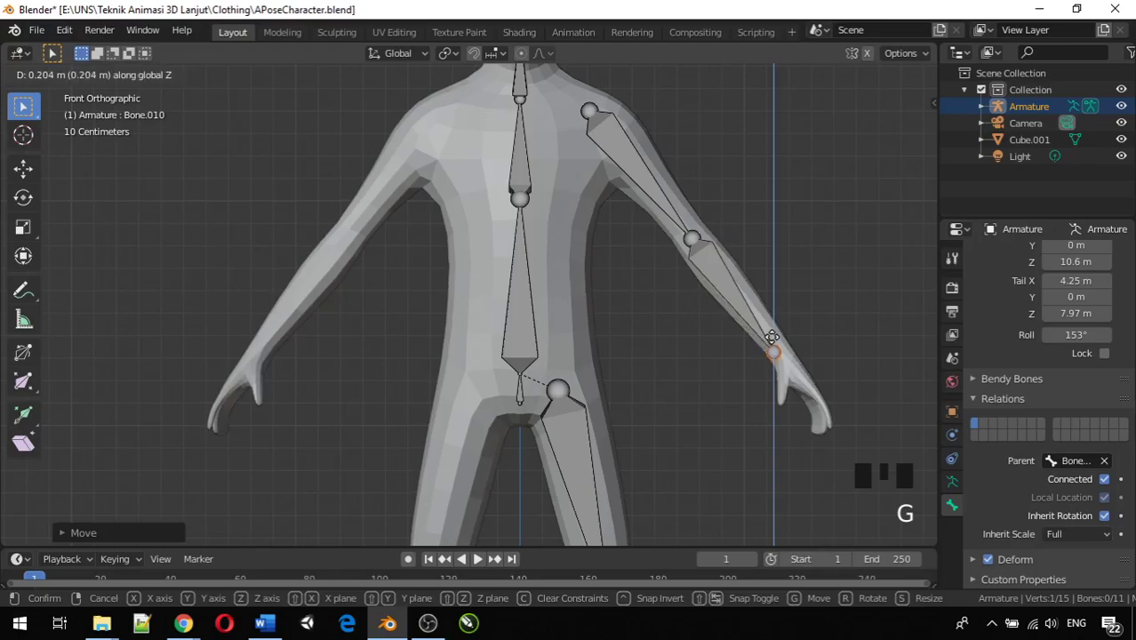
left_click(776, 331)
Step: Nudge the forearm bone's tail freely onto the wrist, at about X 4.43 m and Z 8.66 m
key("g")
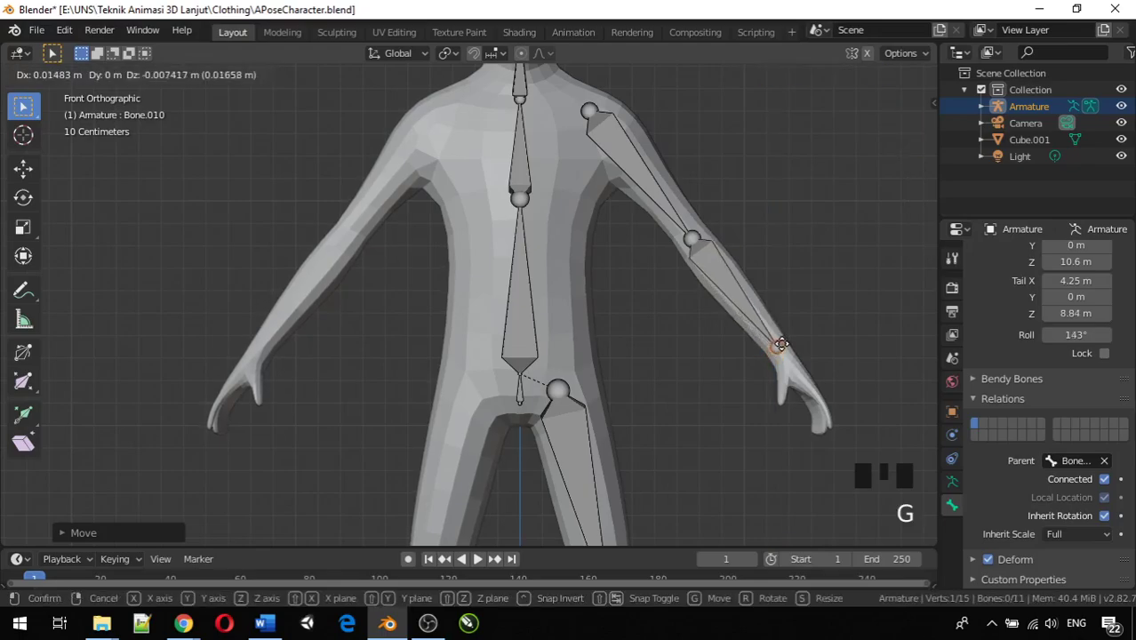
left_click(780, 351)
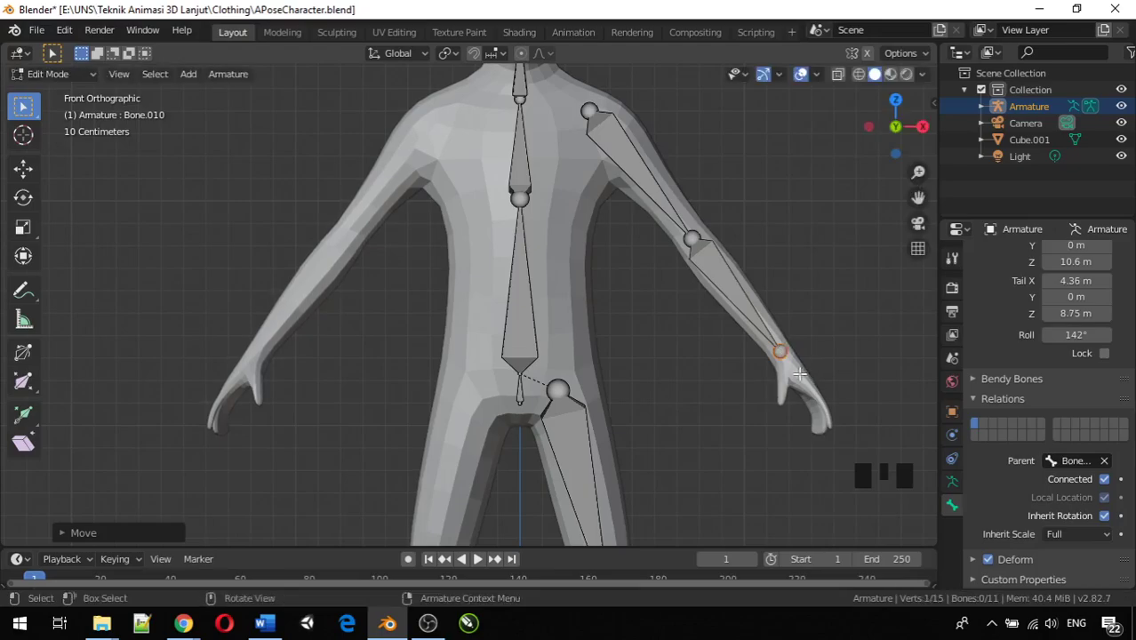
key("g")
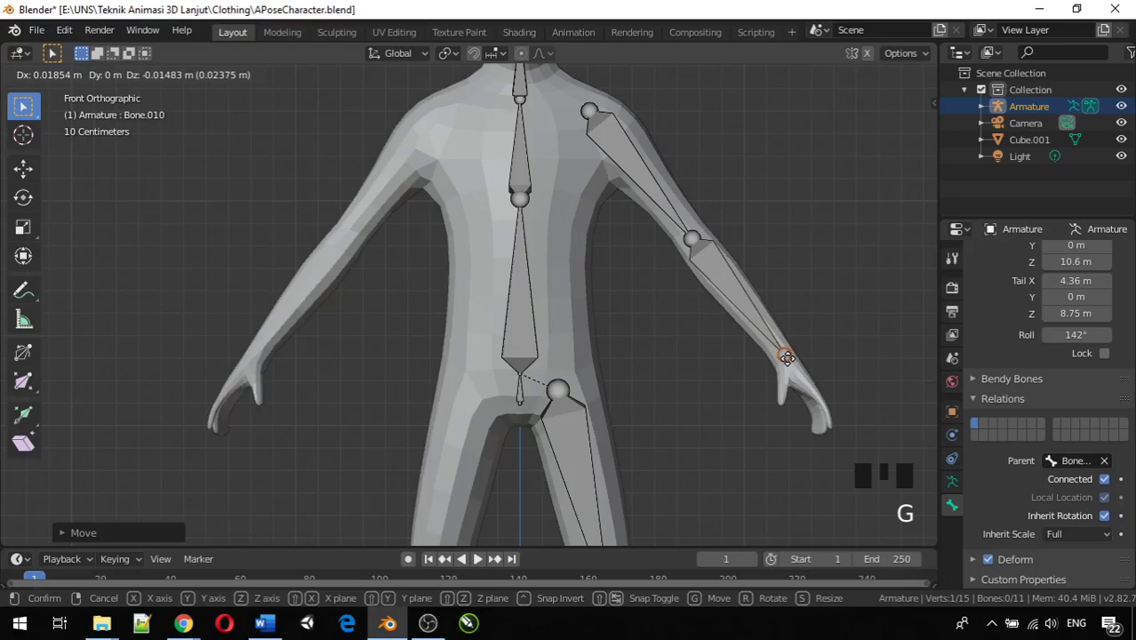
left_click(786, 358)
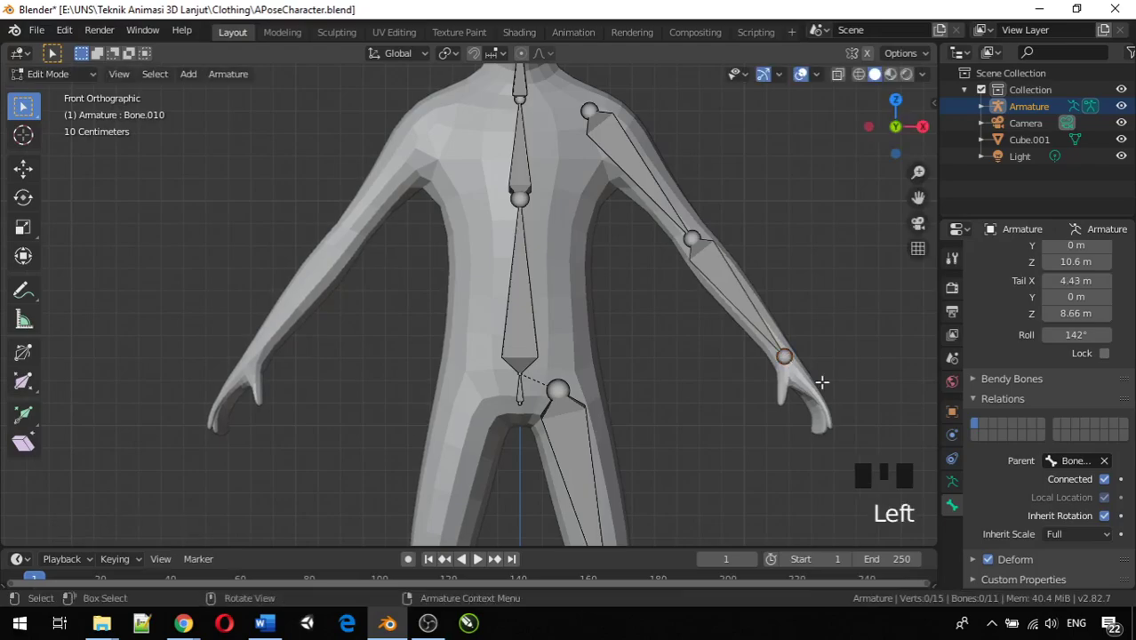
Step: Extrude a hand bone down along Z from the wrist and shift its tail about 0.16 m outward along X into the hand
middle_click_drag(818, 380, 603, 416)
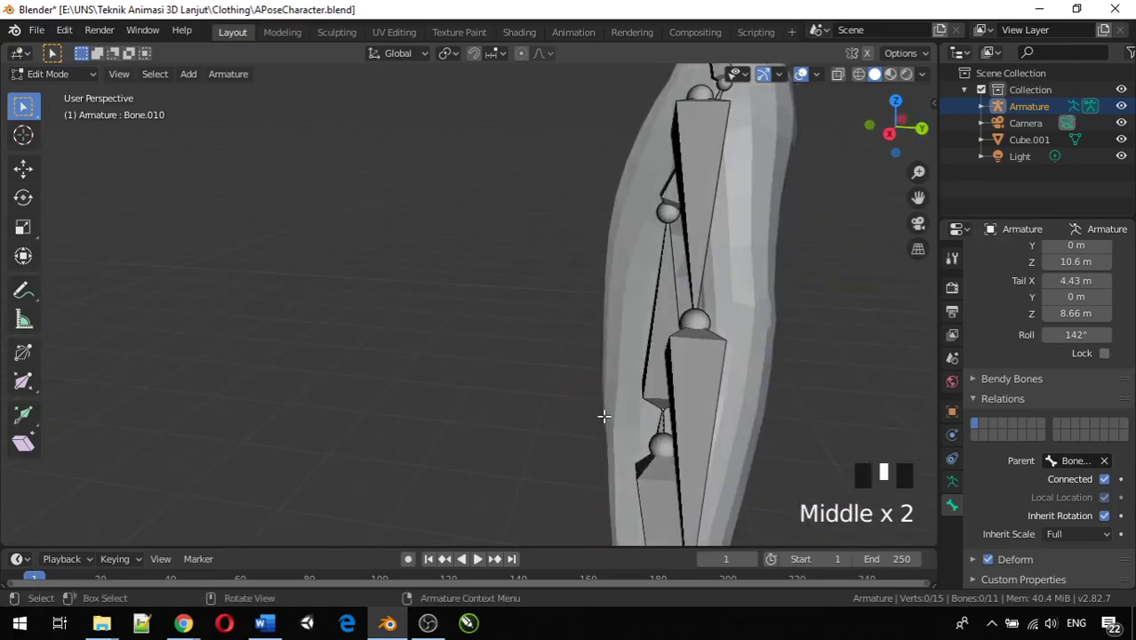
key("KP_1")
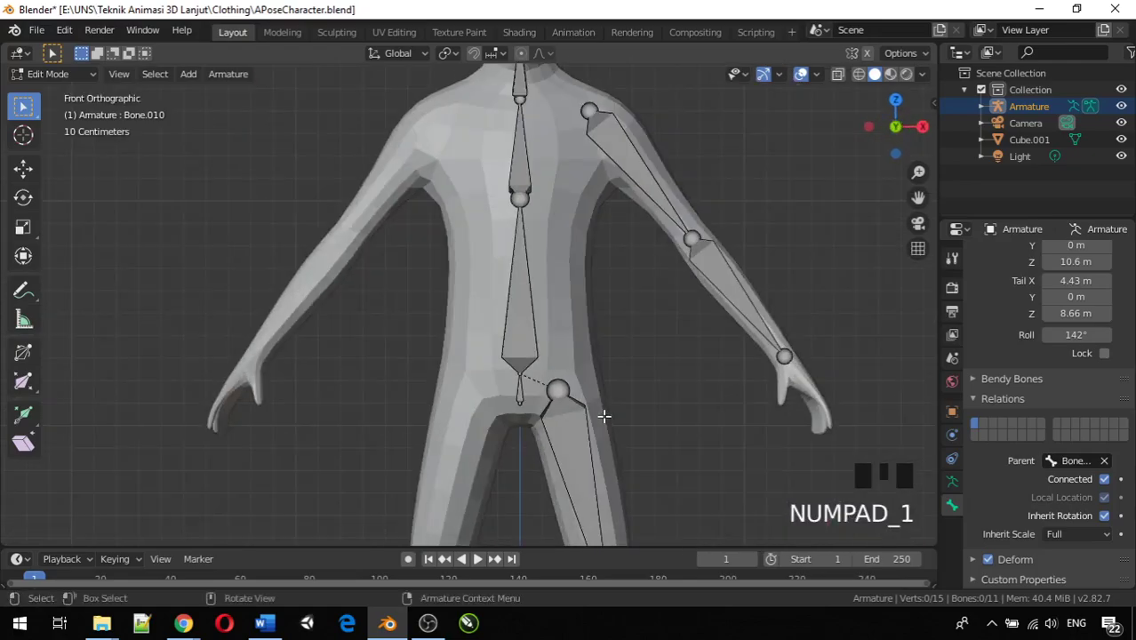
left_click(784, 360)
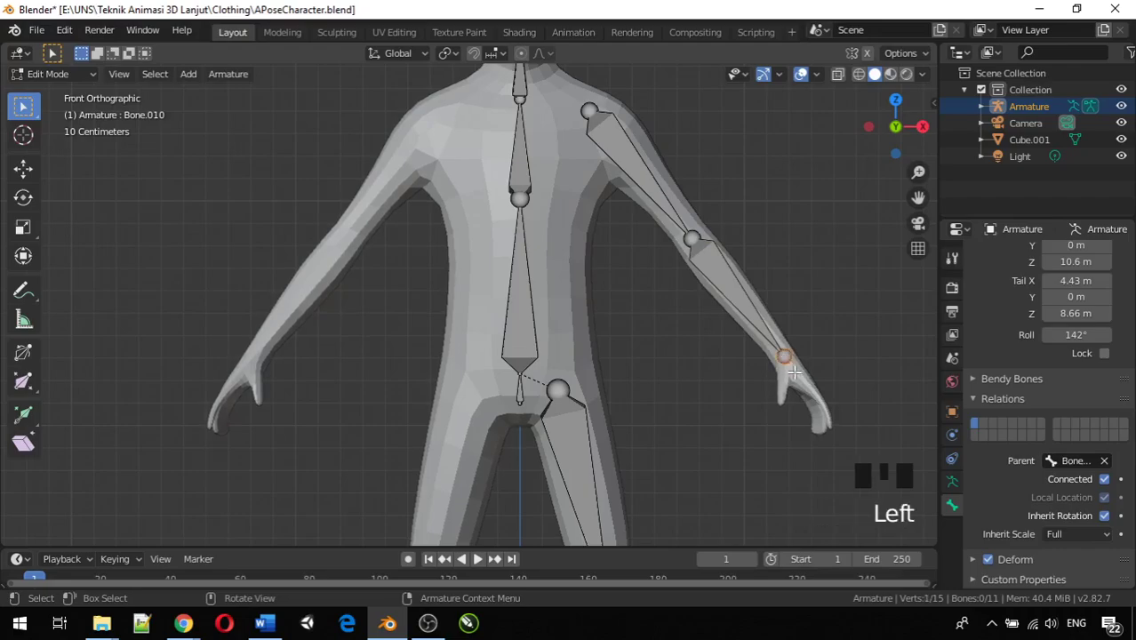
key("e")
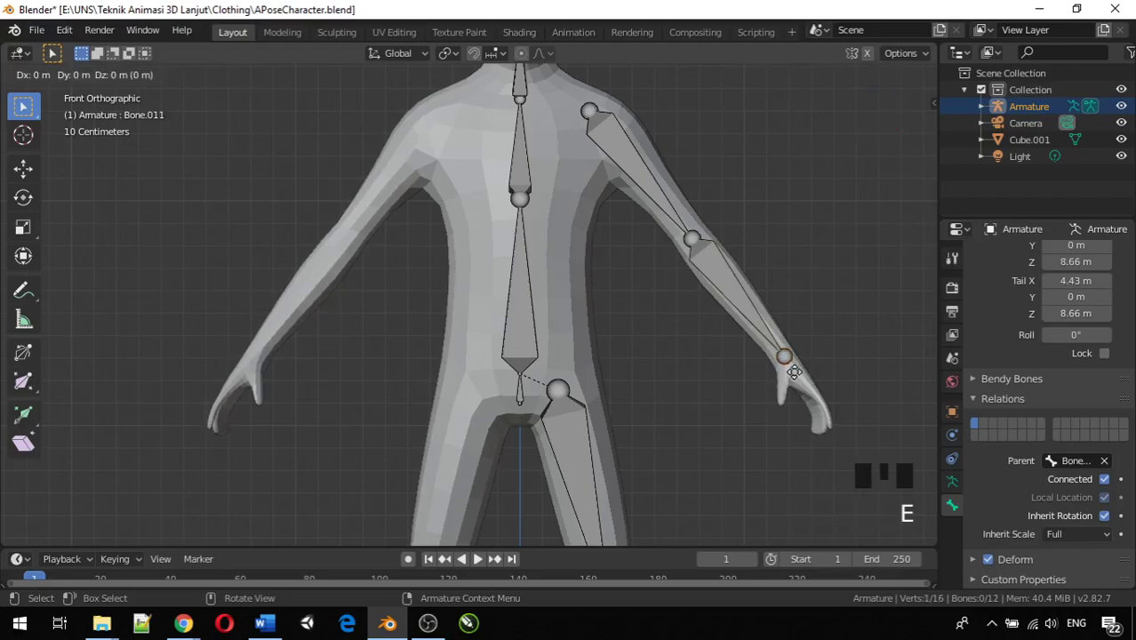
key("z")
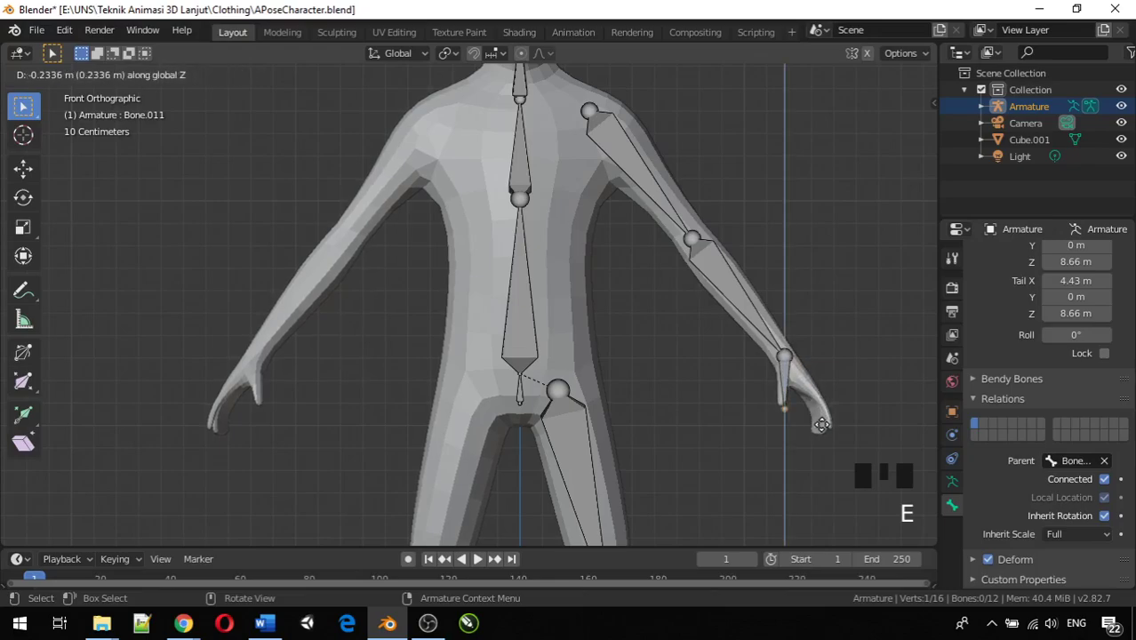
left_click(821, 421)
key("g")
key("x")
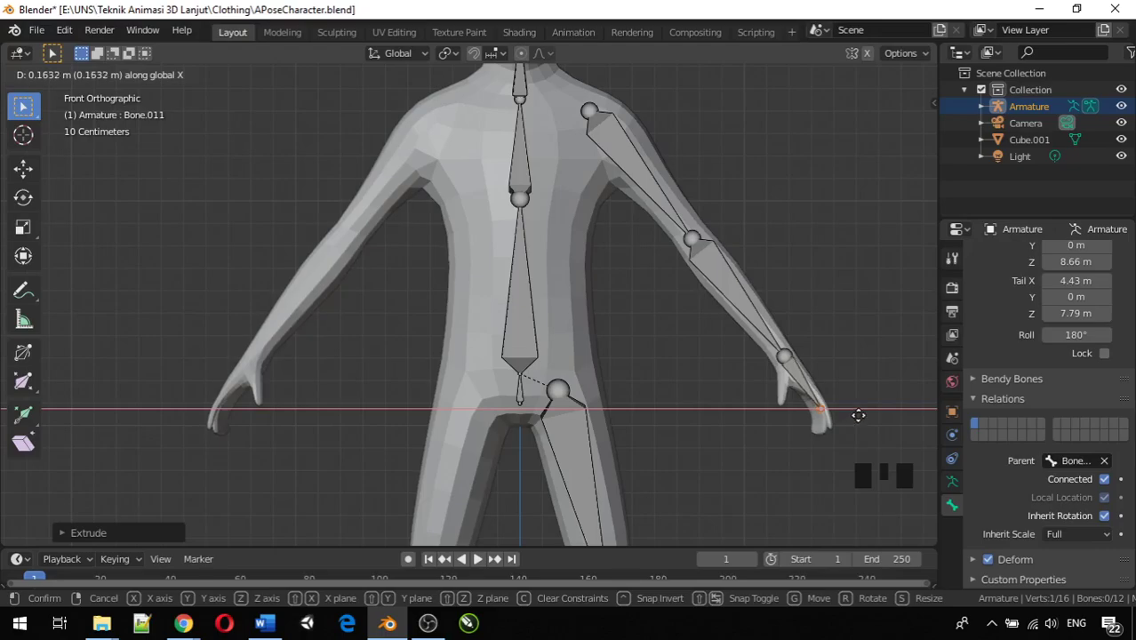
left_click(857, 415)
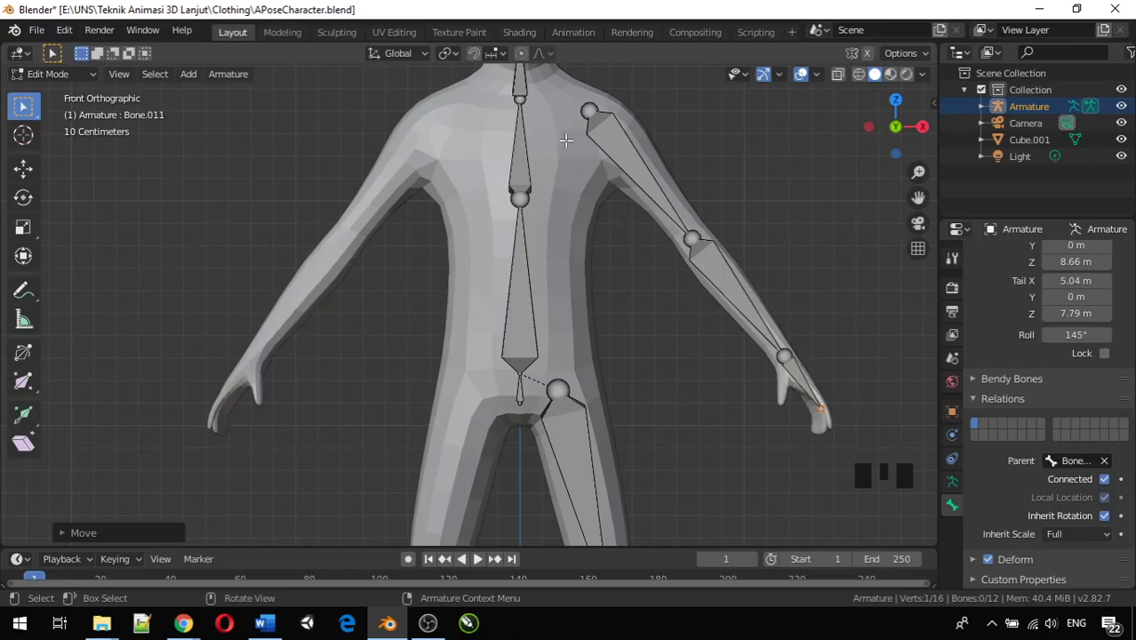
Step: Set the chest bone, Bone.003, as the parent of the upper arm bone without connecting them
left_click(591, 111)
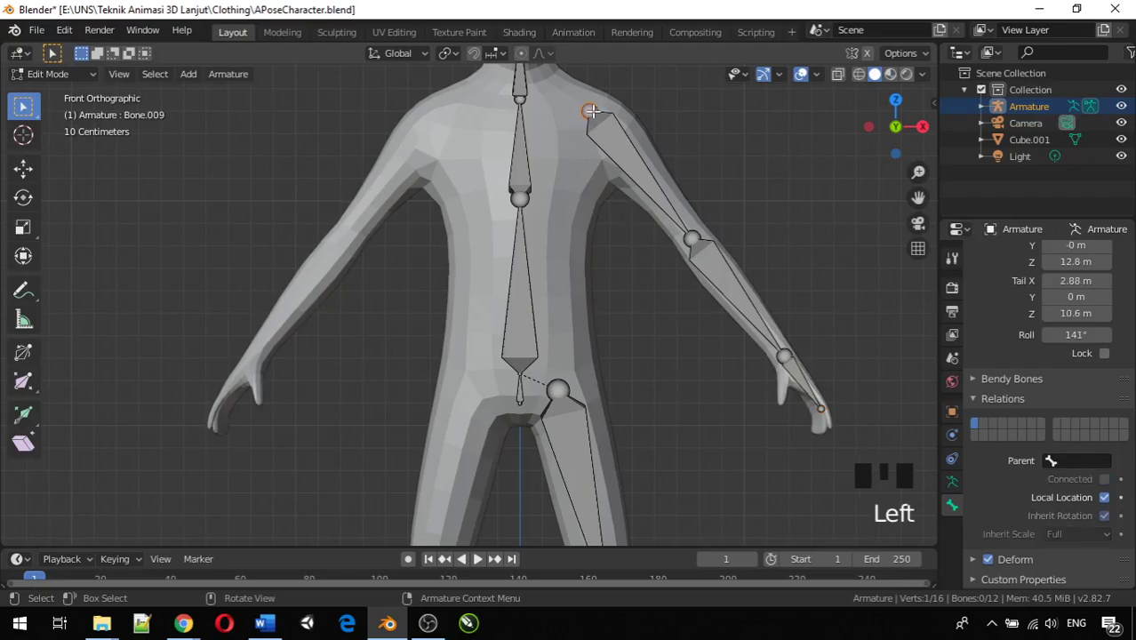
left_click(527, 130)
left_click(613, 125)
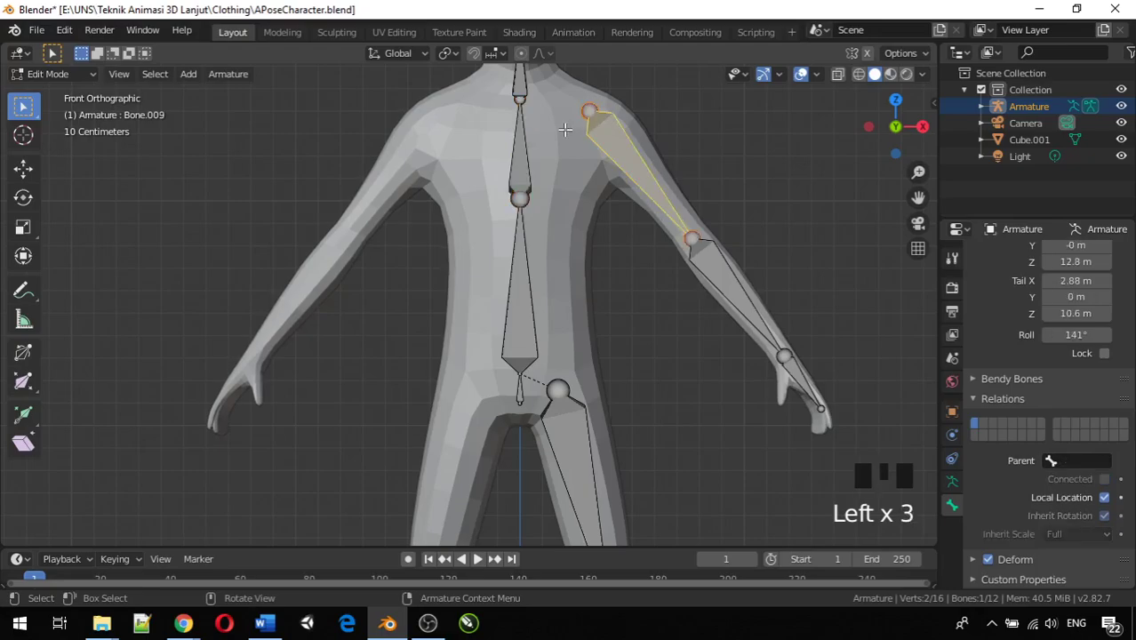
left_click(520, 124)
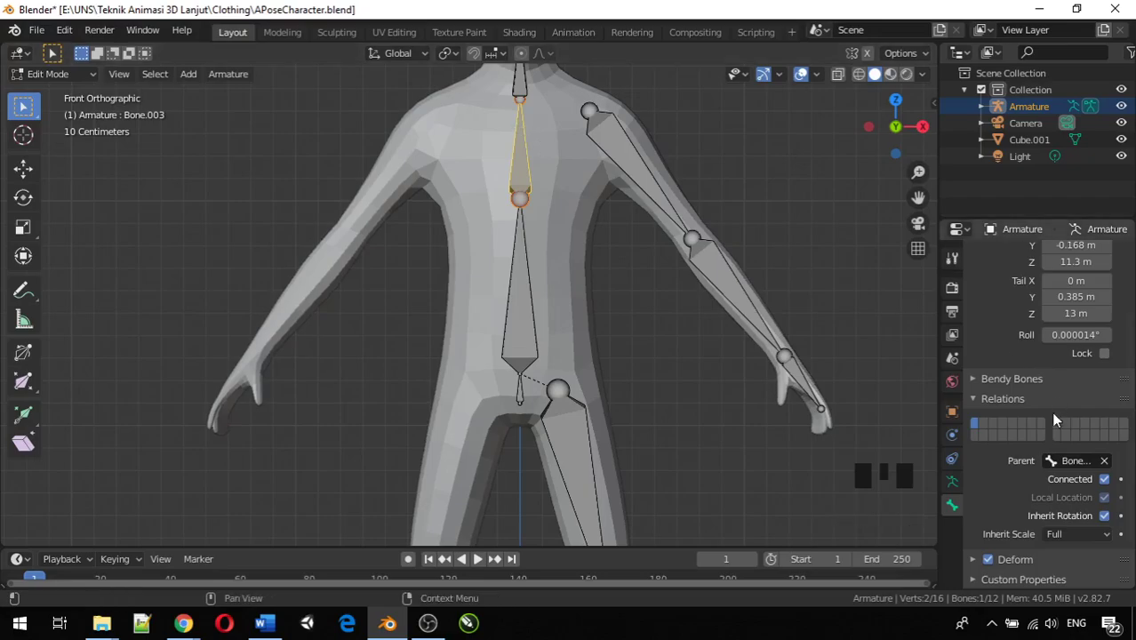
left_click(520, 157)
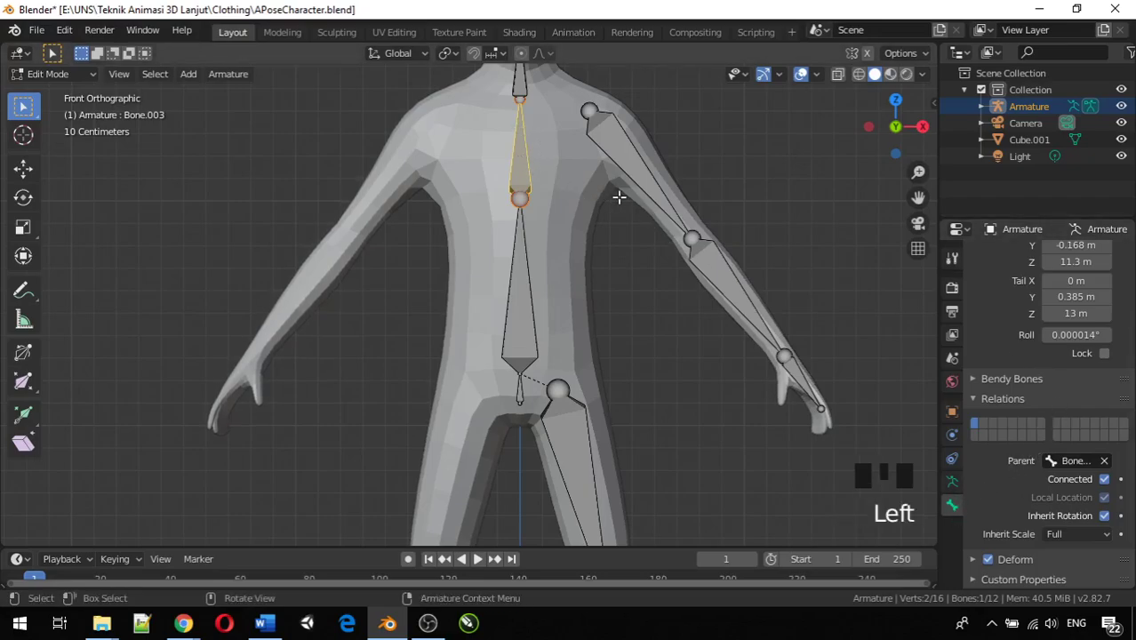
left_click(948, 507)
scroll(1022, 400, "up", 7)
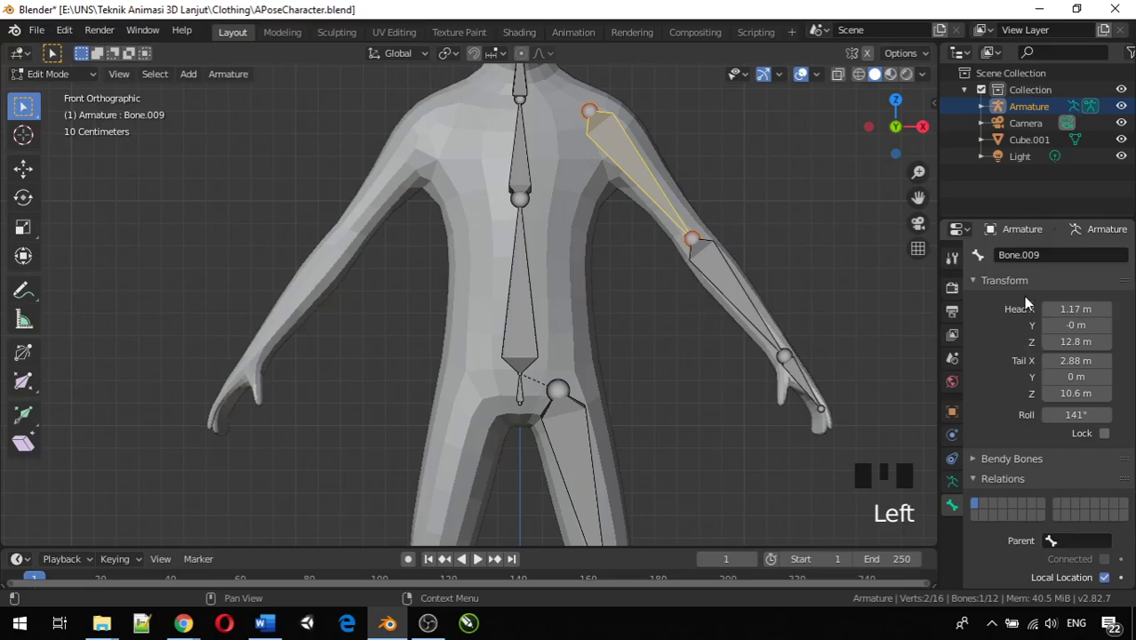
left_click(1072, 540)
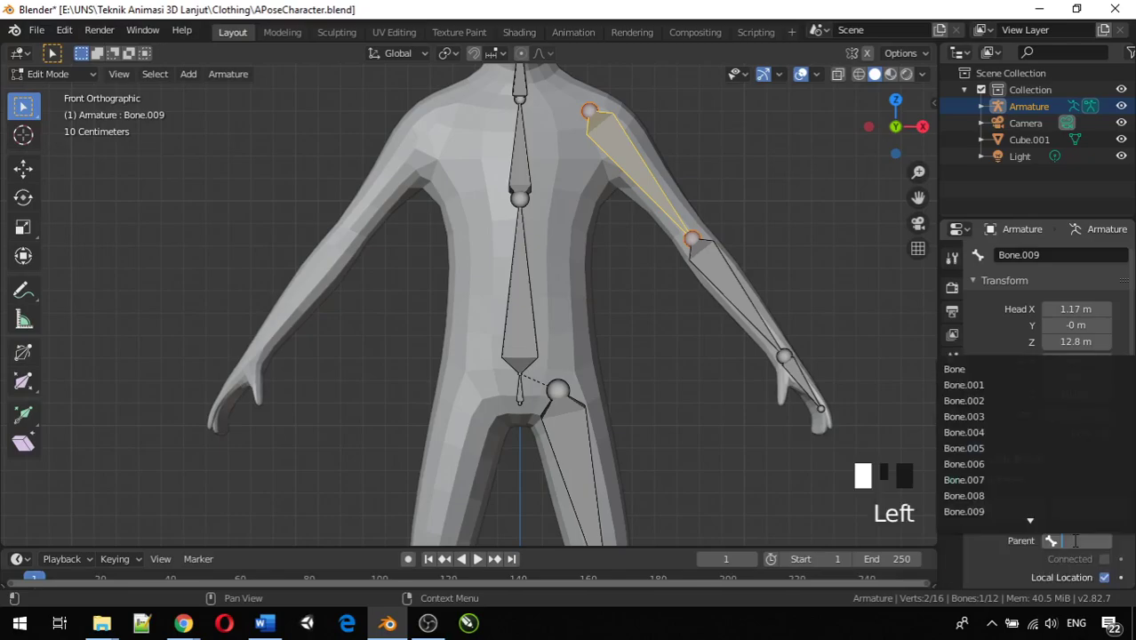
left_click(967, 400)
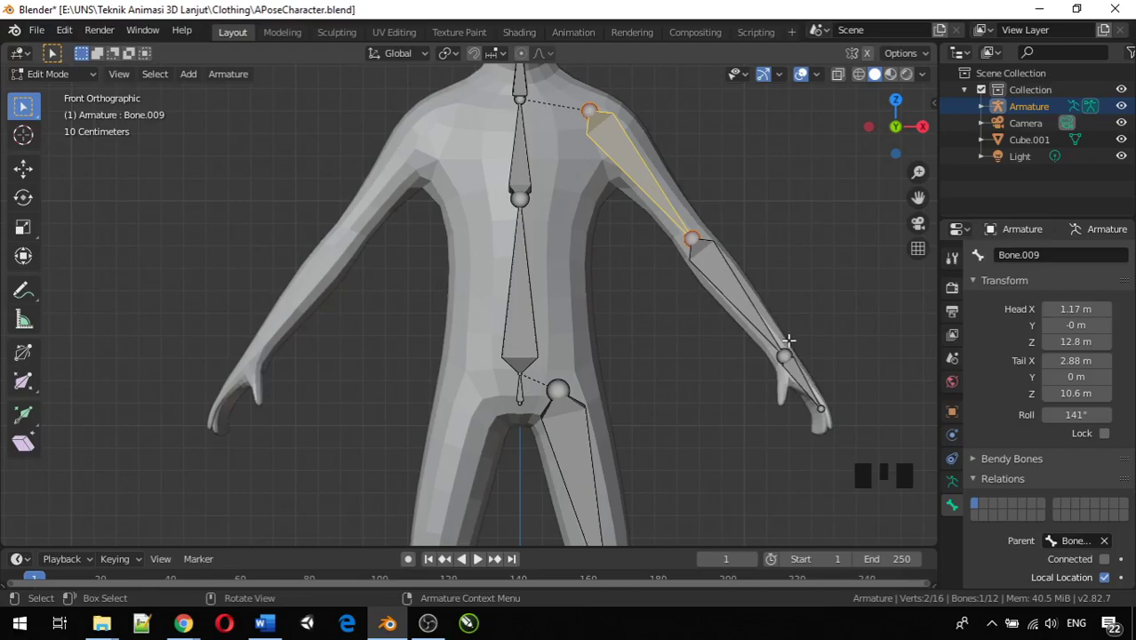
Step: In the right side view, move the whole upper arm bone back along Y to about 0.36 m, inside the arm
scroll(789, 341, "down", 2)
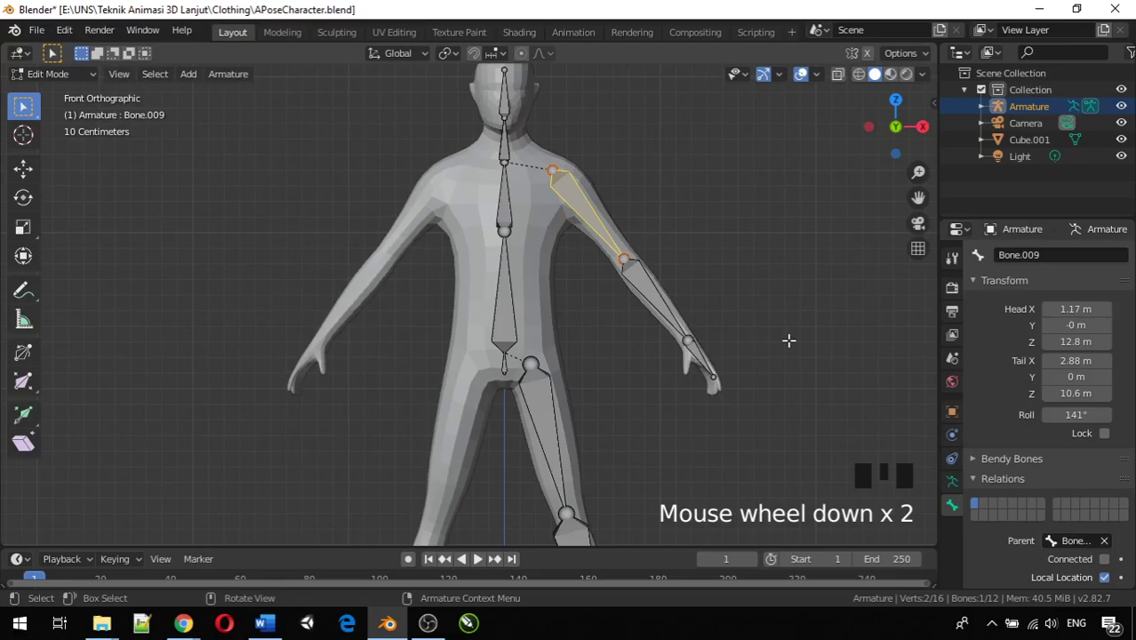
key("KP_3")
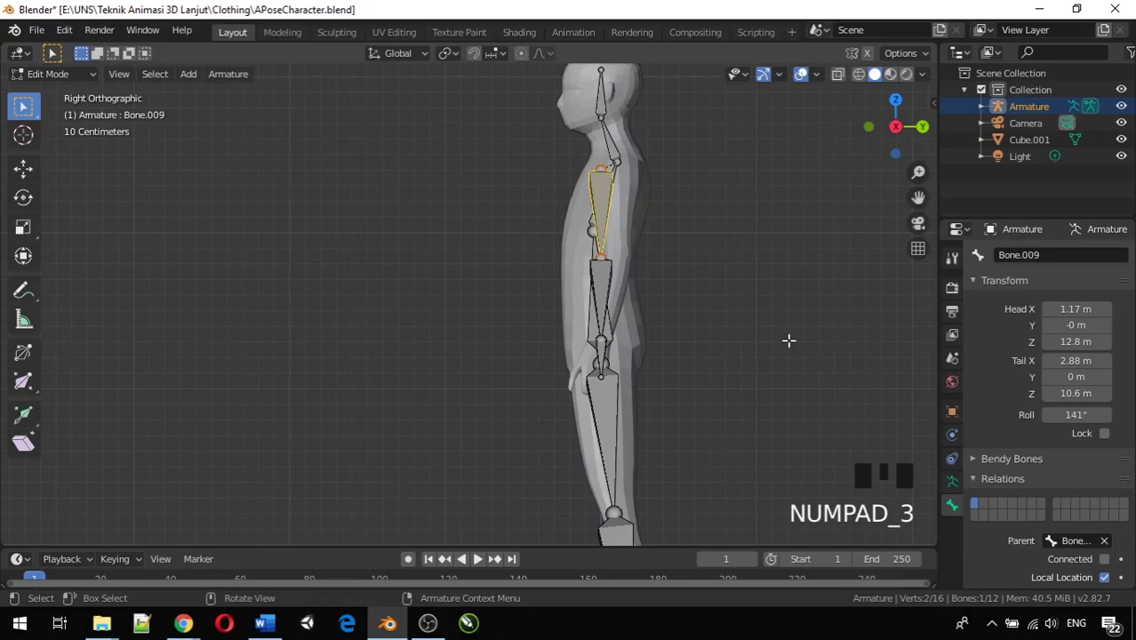
left_click(604, 181)
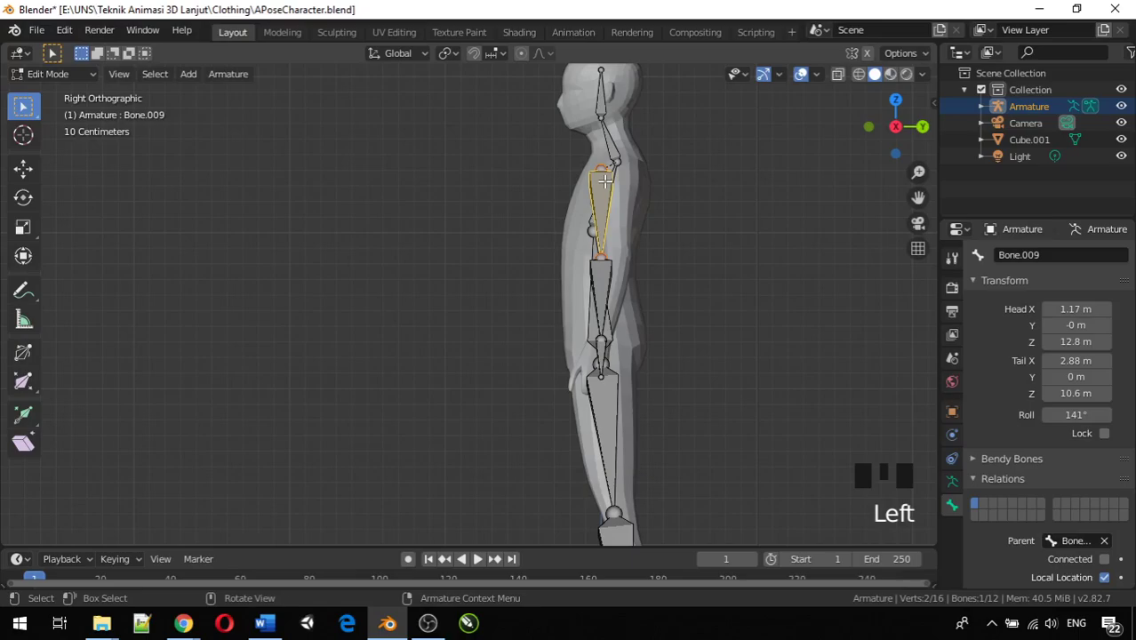
key("g")
key("y")
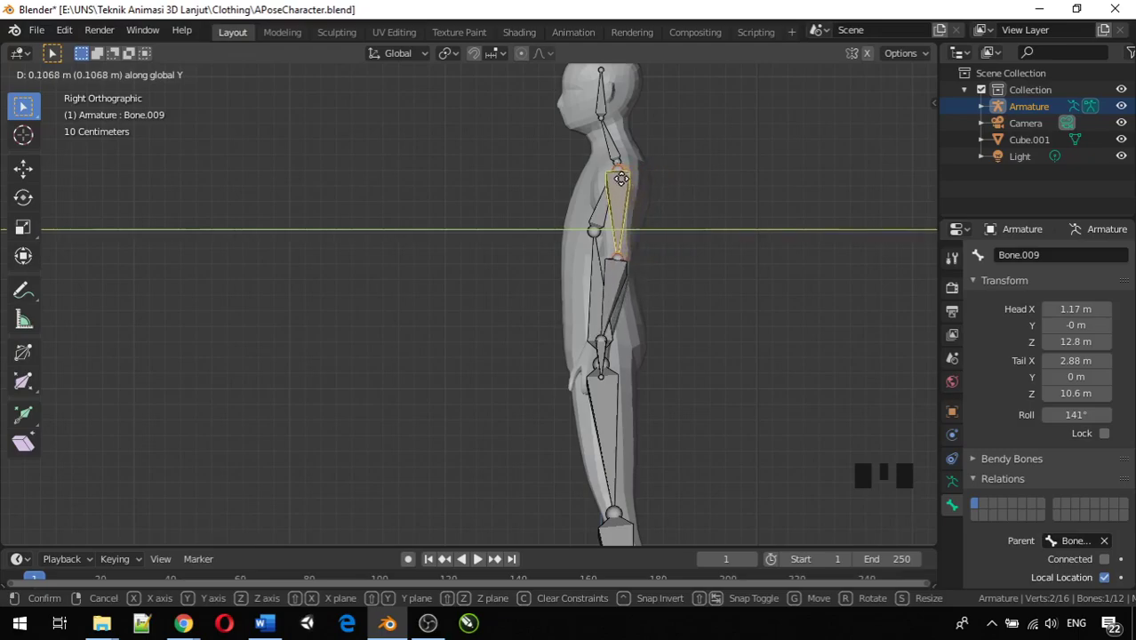
left_click(619, 181)
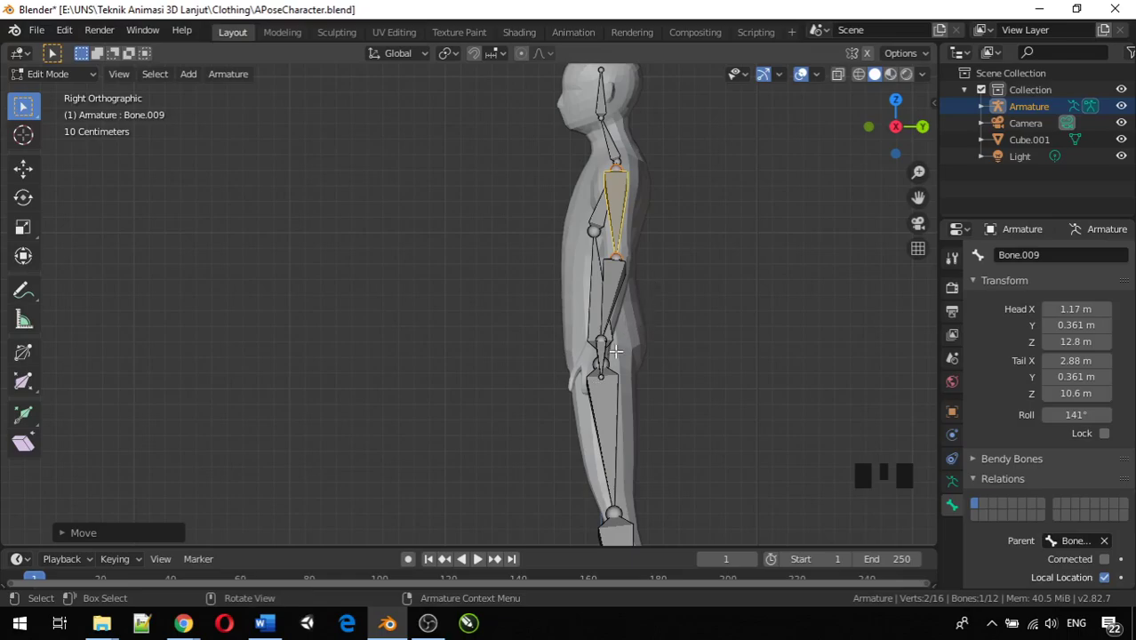
Step: Move the hand bone's tail forward along Y to about -0.22 m, toward the palm
middle_click_drag(613, 355, 630, 397)
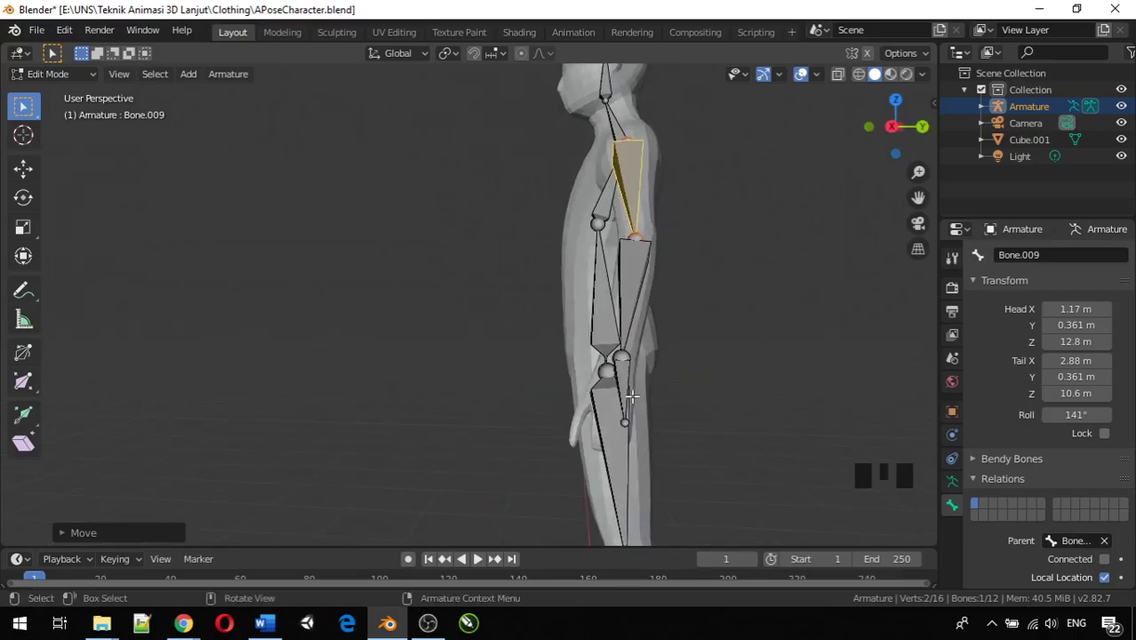
key("KP_3")
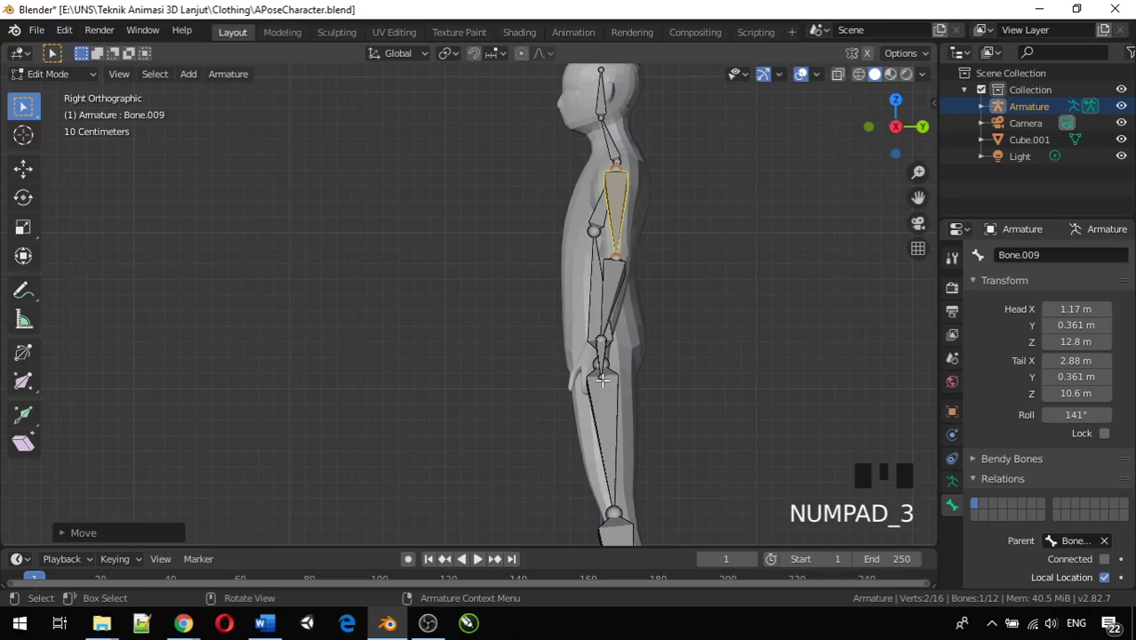
left_click(603, 380)
key("g")
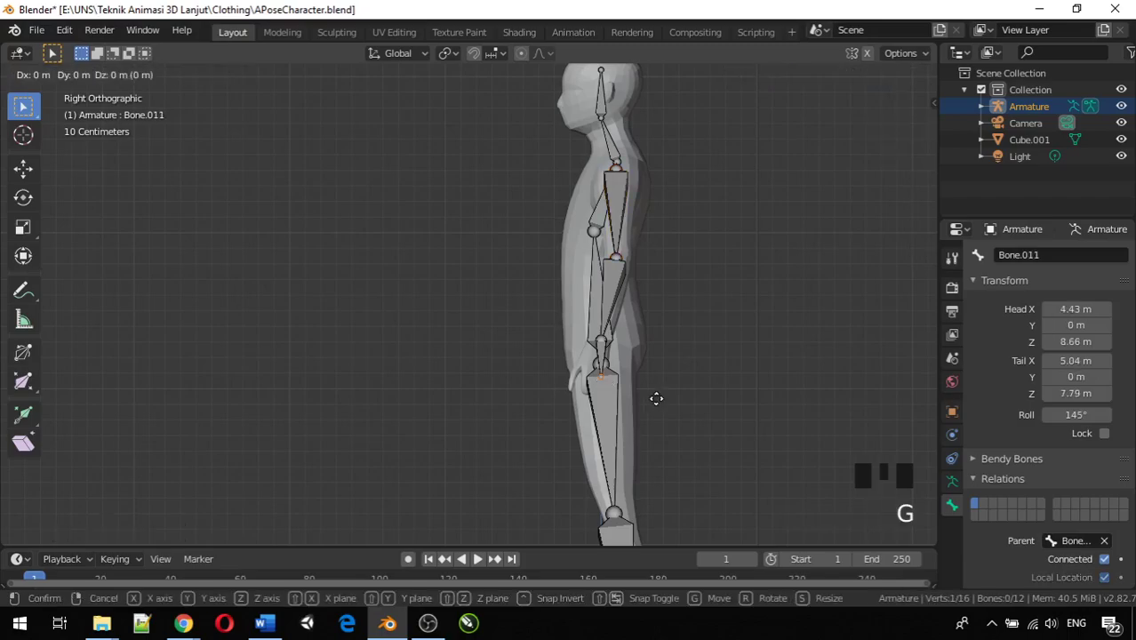
key("y")
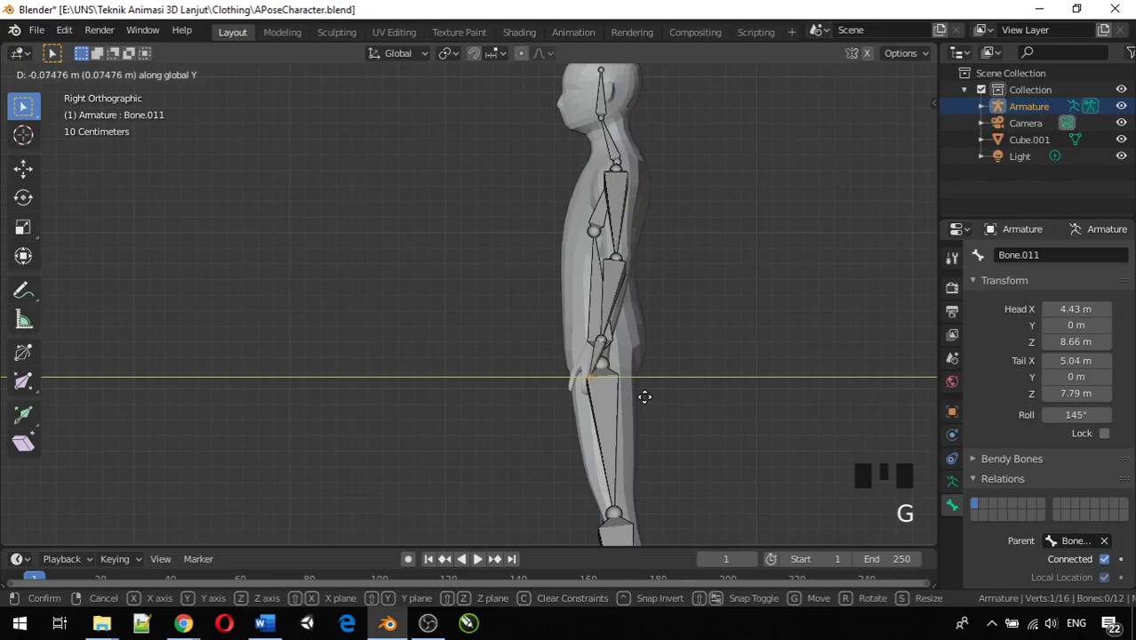
left_click(647, 398)
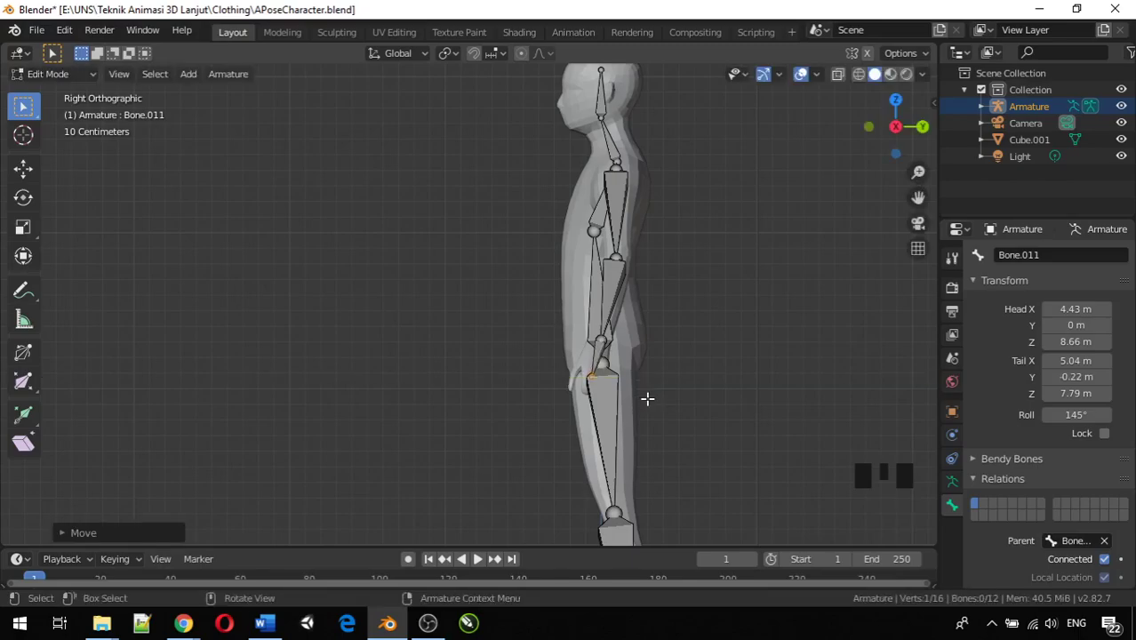
Step: Examine from several angles how the arm and leg bones sit inside the character mesh
scroll(647, 398, "down", 1)
middle_click_drag(647, 398, 841, 423)
scroll(642, 366, "up", 2)
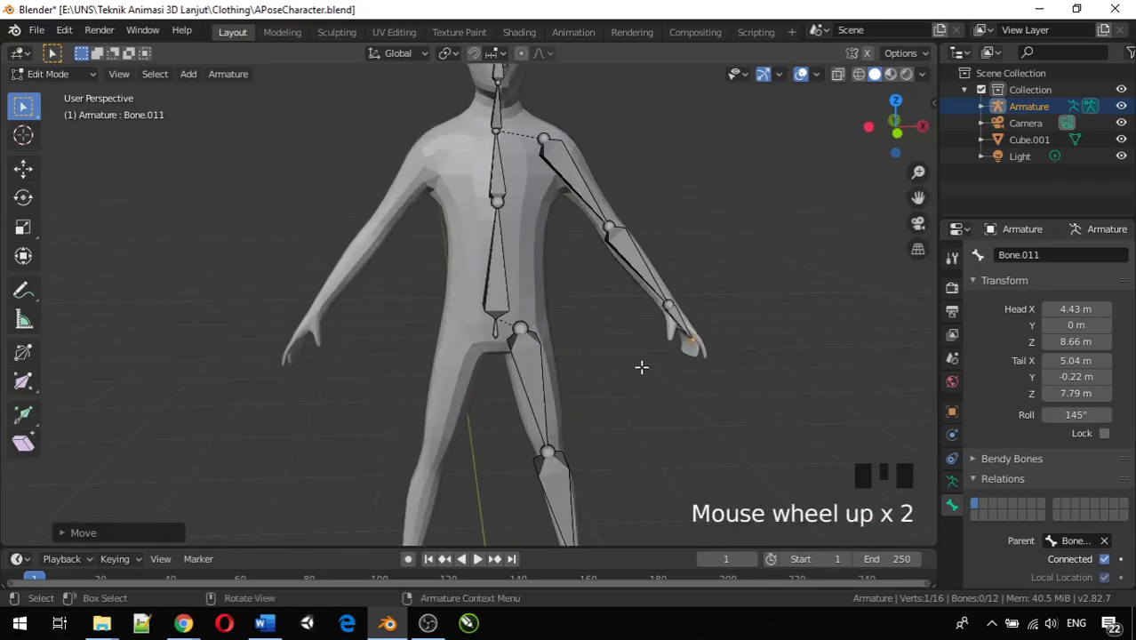
middle_click_drag(642, 368, 618, 347)
scroll(618, 348, "down", 3)
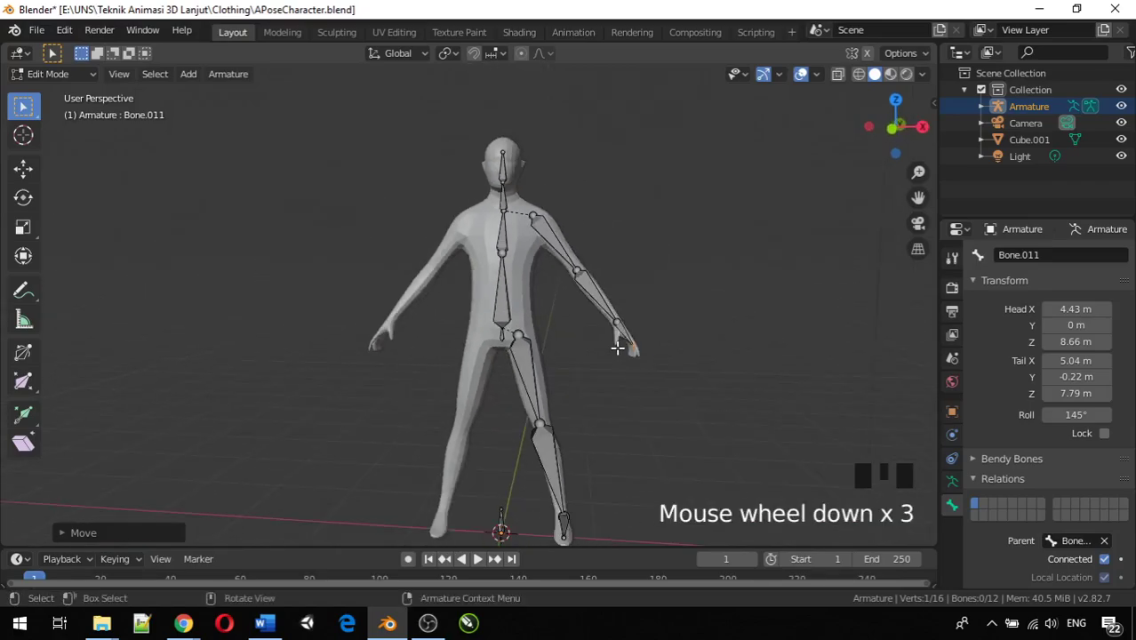
scroll(617, 348, "up", 2)
scroll(617, 347, "down", 4)
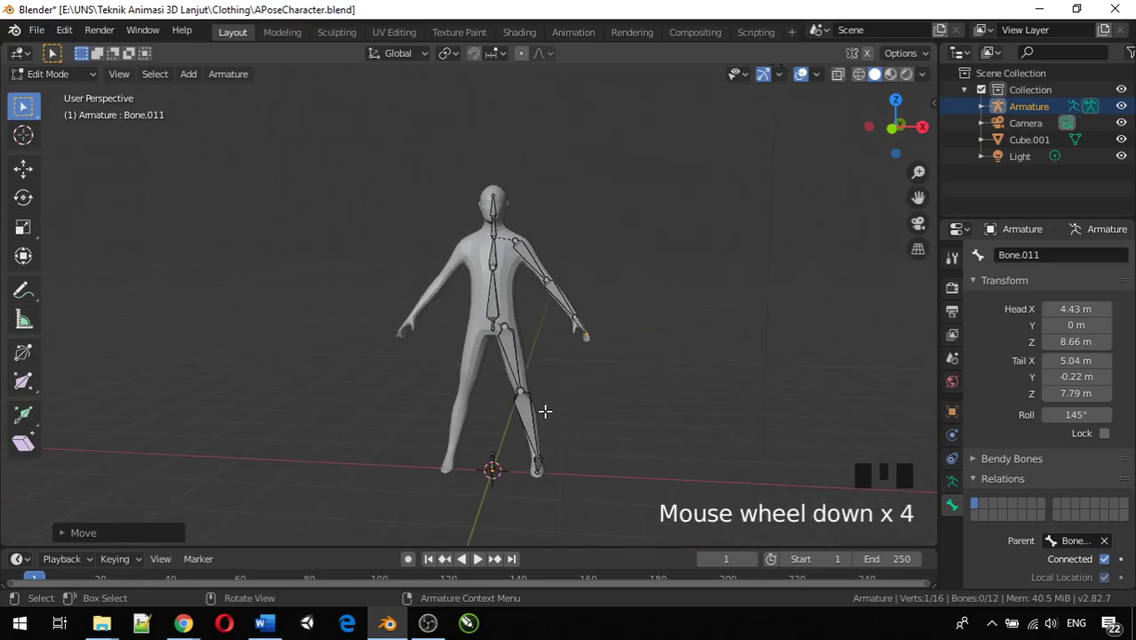
scroll(544, 411, "up", 5)
middle_click_drag(604, 427, 563, 498, "shift")
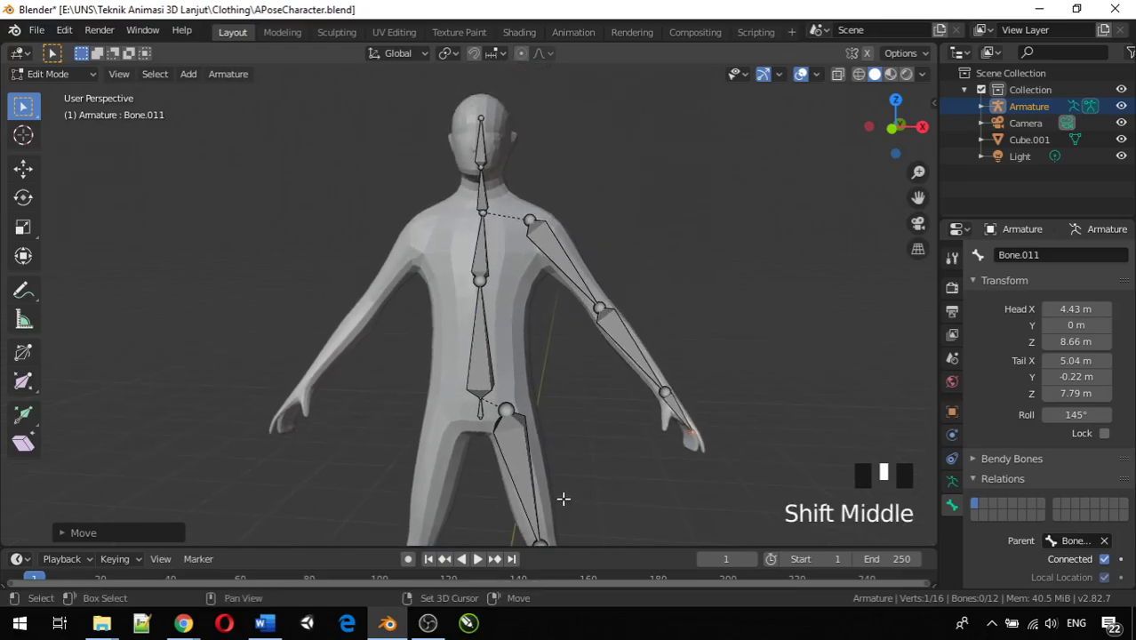
Step: Select all six limb bones together: upper arm, forearm, hand, thigh, shin and foot
left_click(544, 240)
left_click(622, 334, "shift")
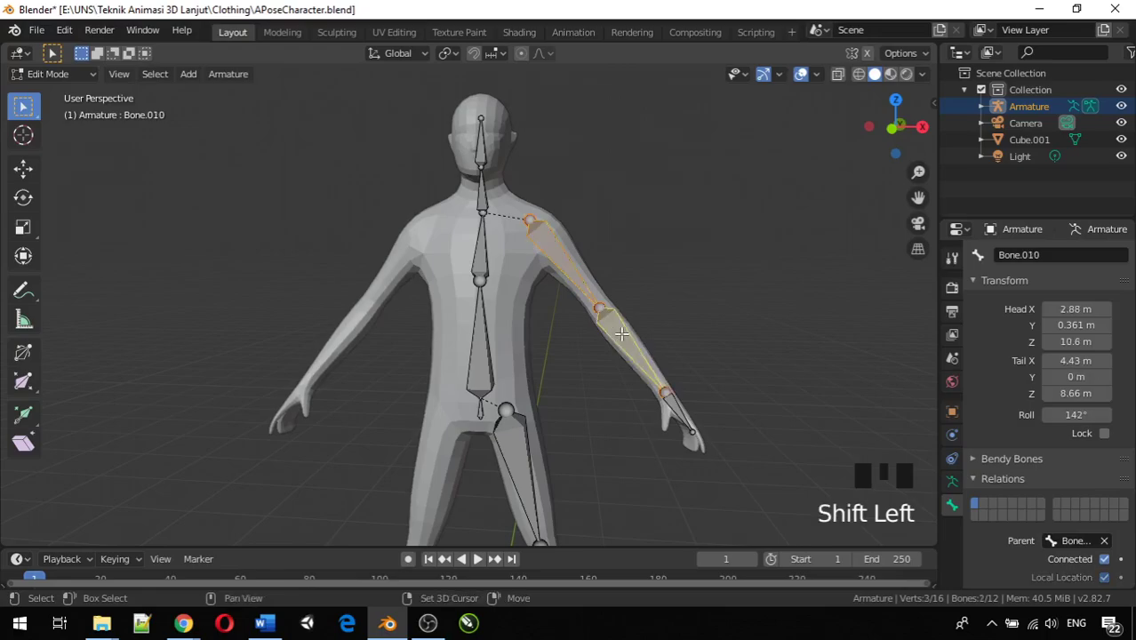
left_click(673, 409, "shift")
scroll(515, 364, "down", 1)
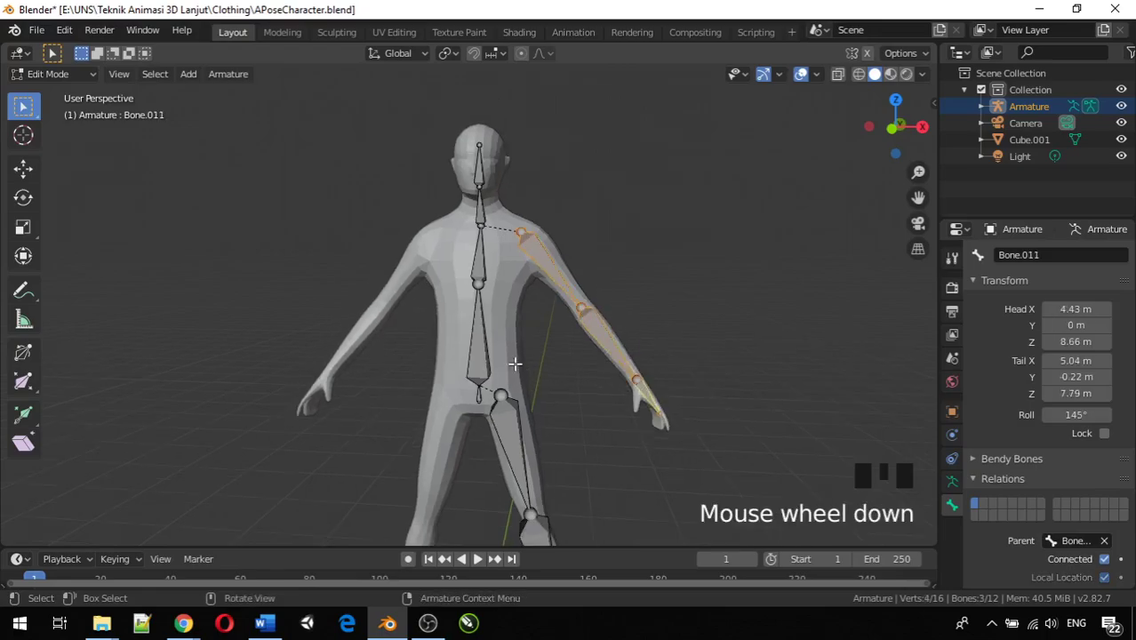
left_click(520, 443, "shift")
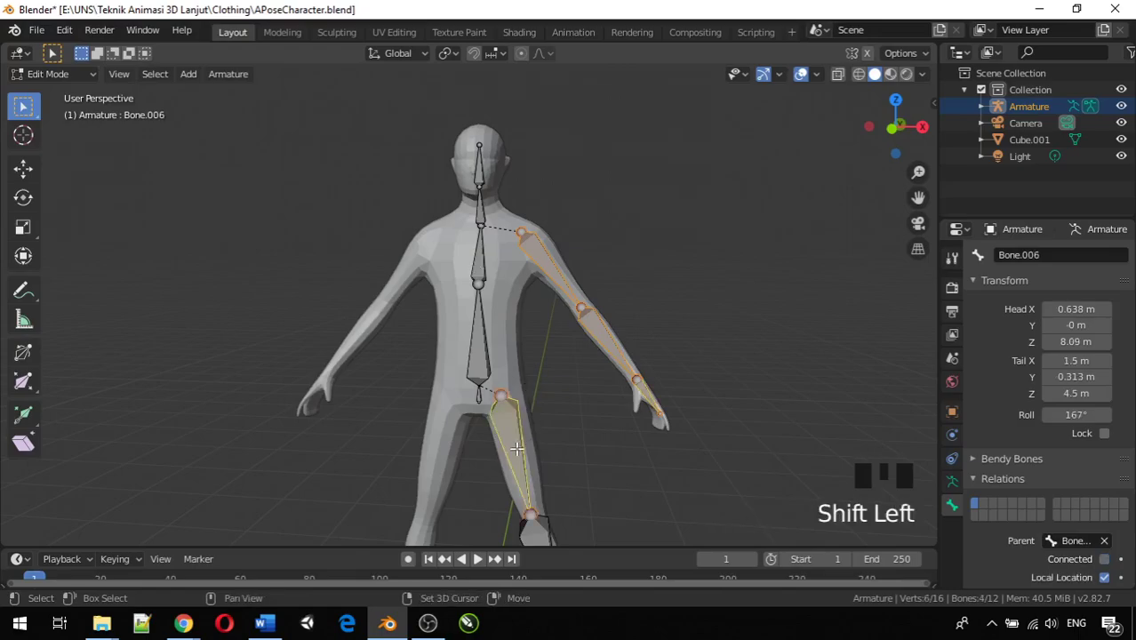
middle_click_drag(520, 445, 537, 205)
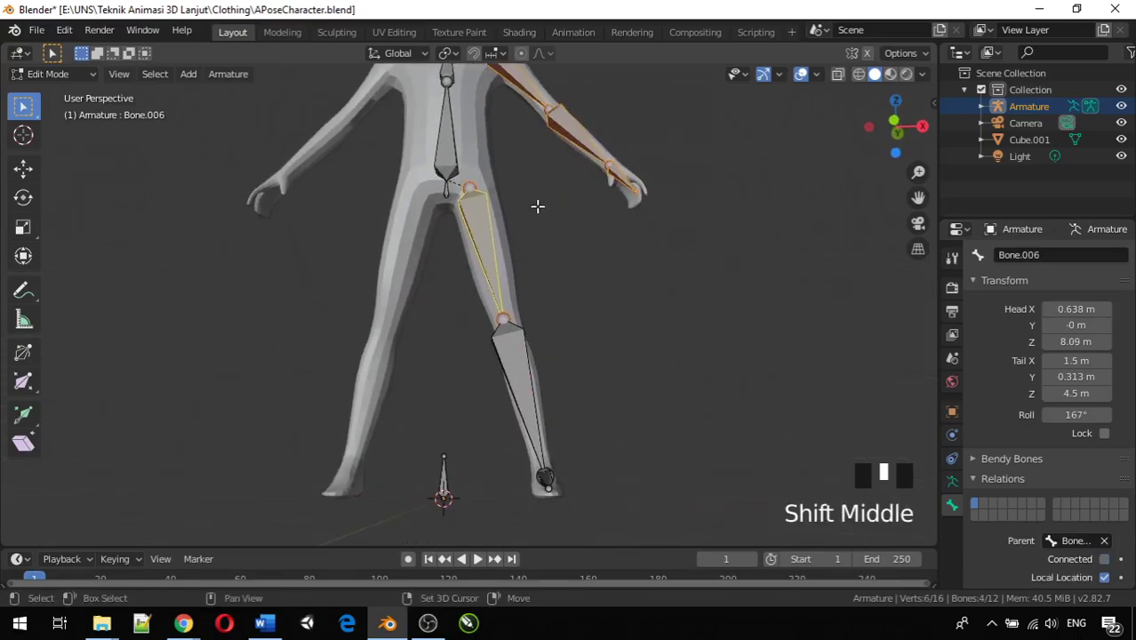
scroll(527, 244, "down", 2)
middle_click_drag(527, 244, 541, 294, "shift")
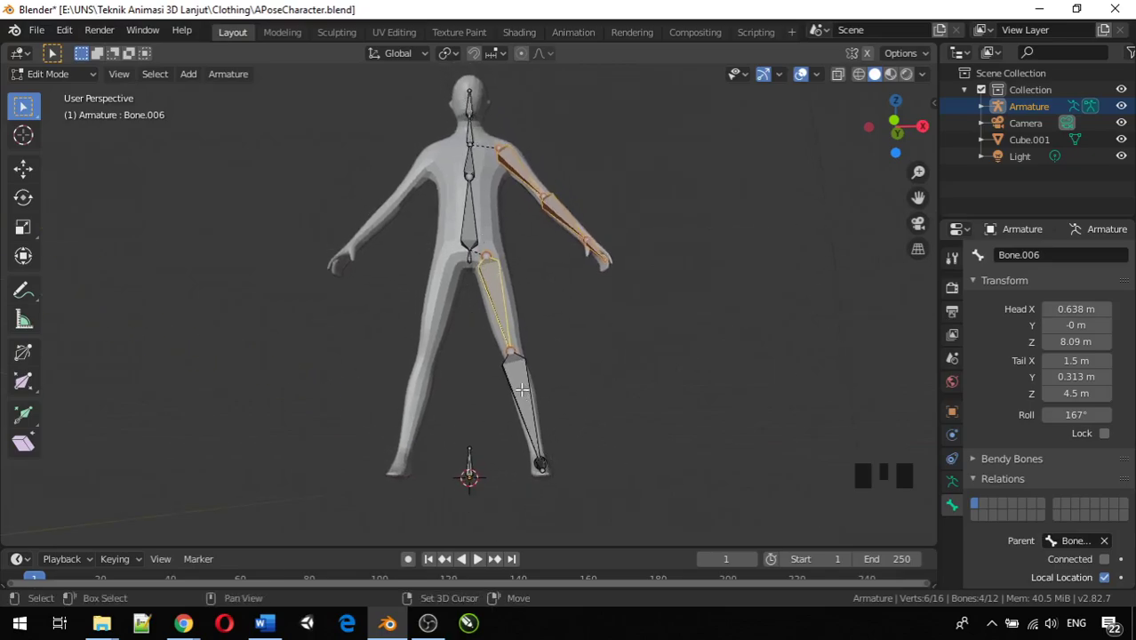
left_click(541, 462, "shift")
middle_click(587, 505)
middle_click_drag(586, 504, 590, 106)
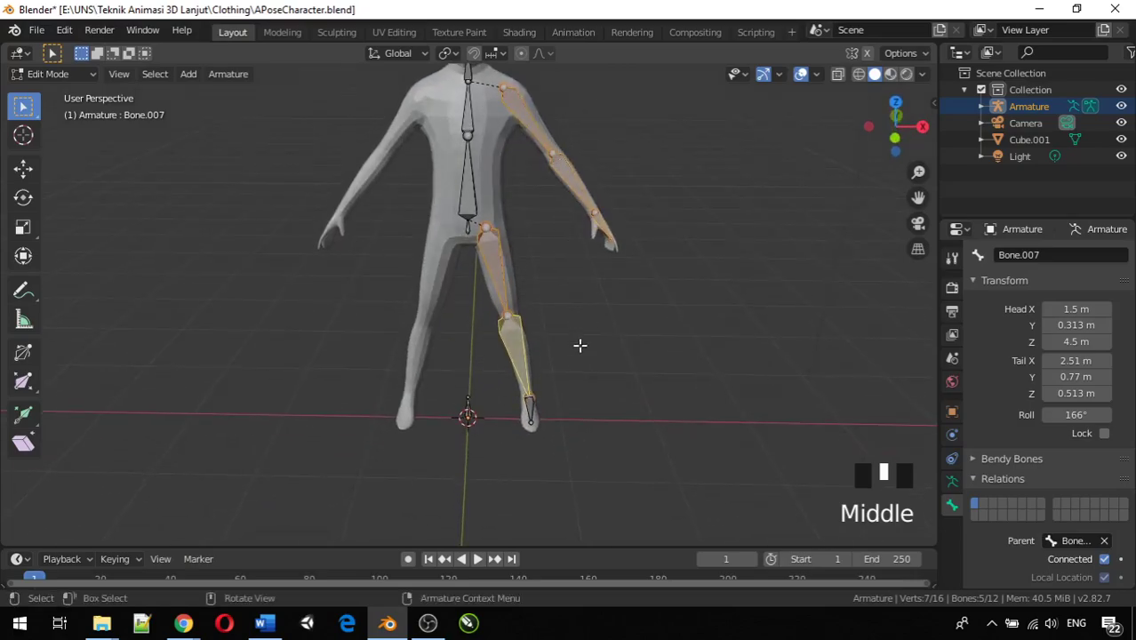
left_click(528, 409, "shift")
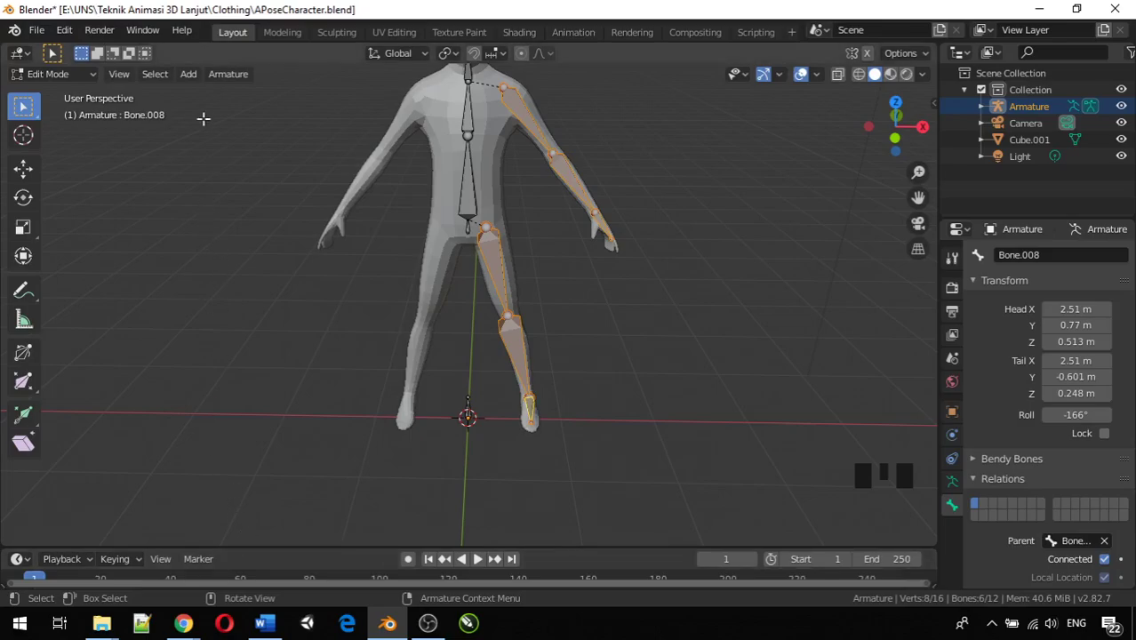
Step: Apply AutoName Left/Right to the selected arm and leg bones
left_click(214, 79)
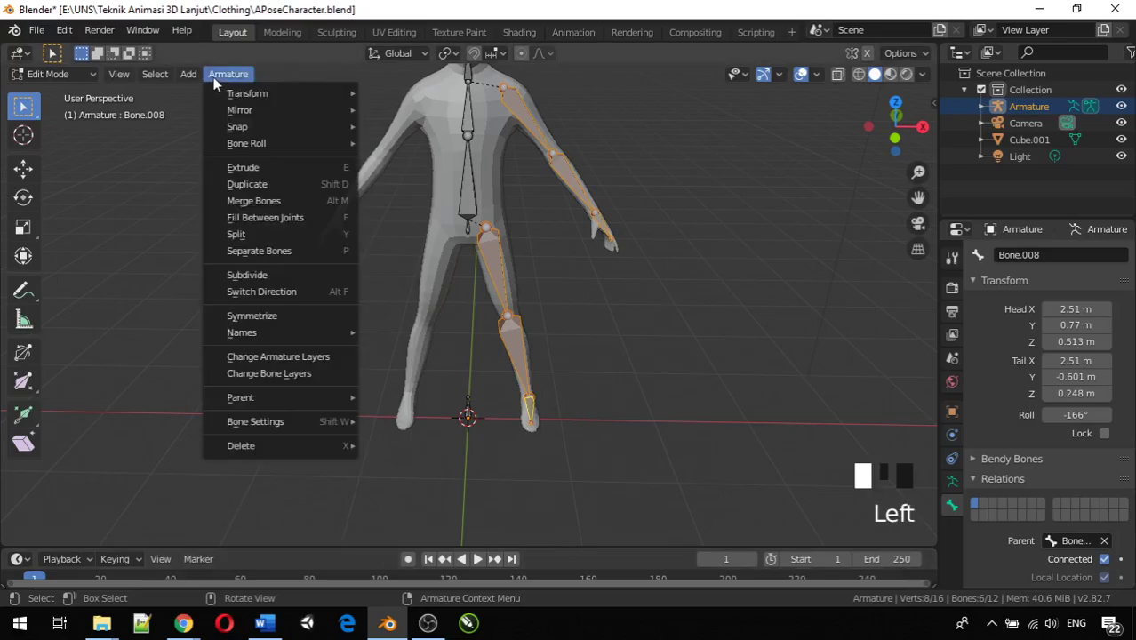
left_click(214, 79)
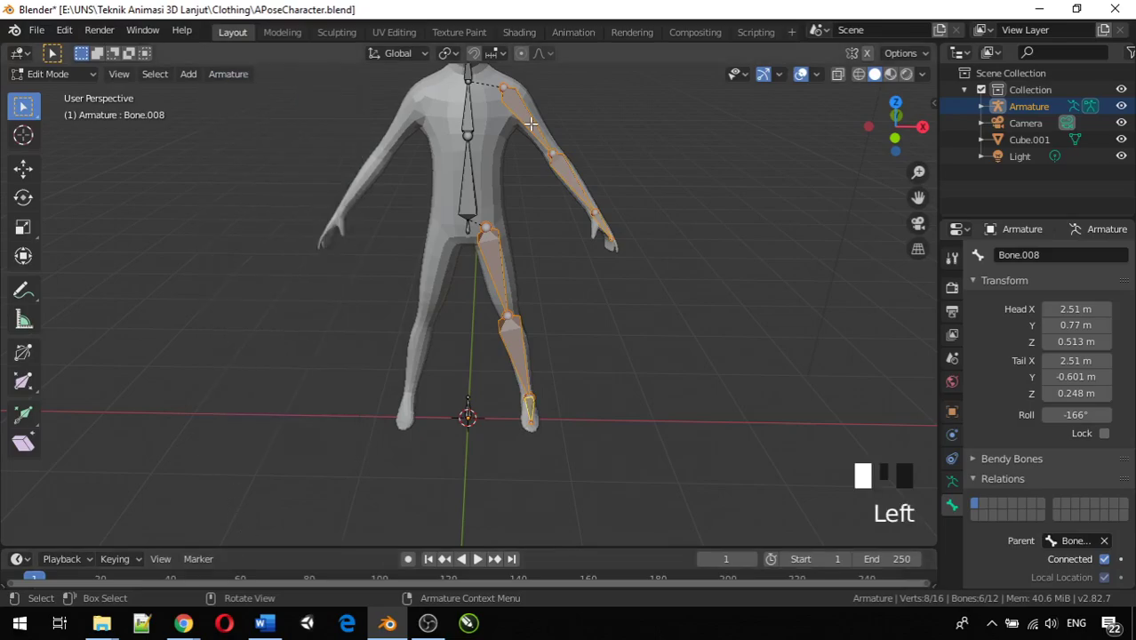
left_click(222, 77)
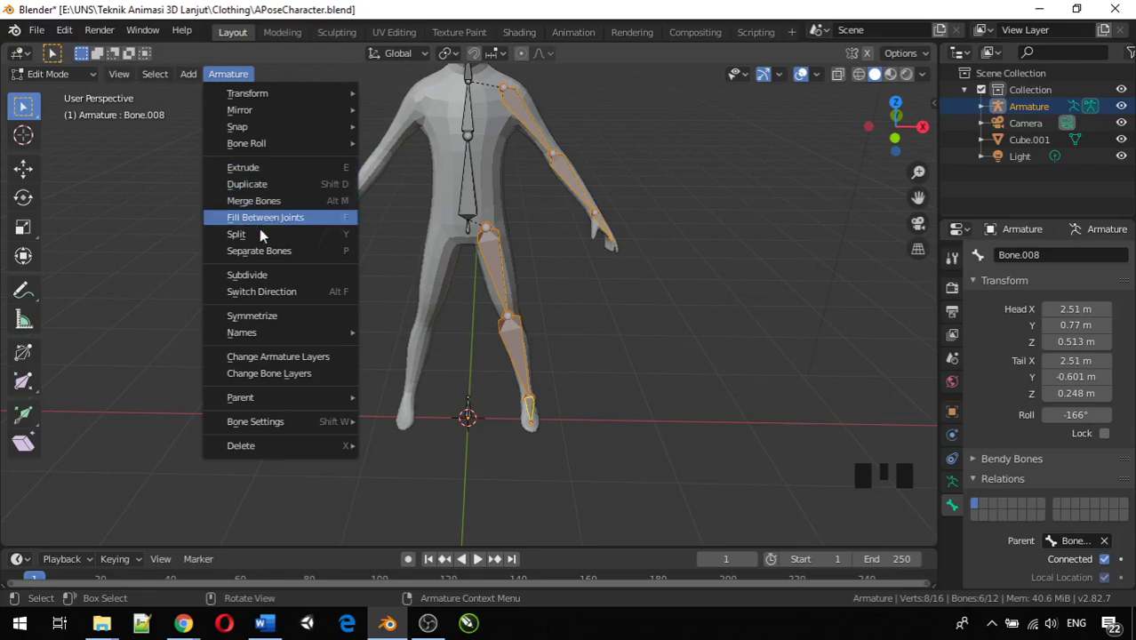
mouse_move(271, 333)
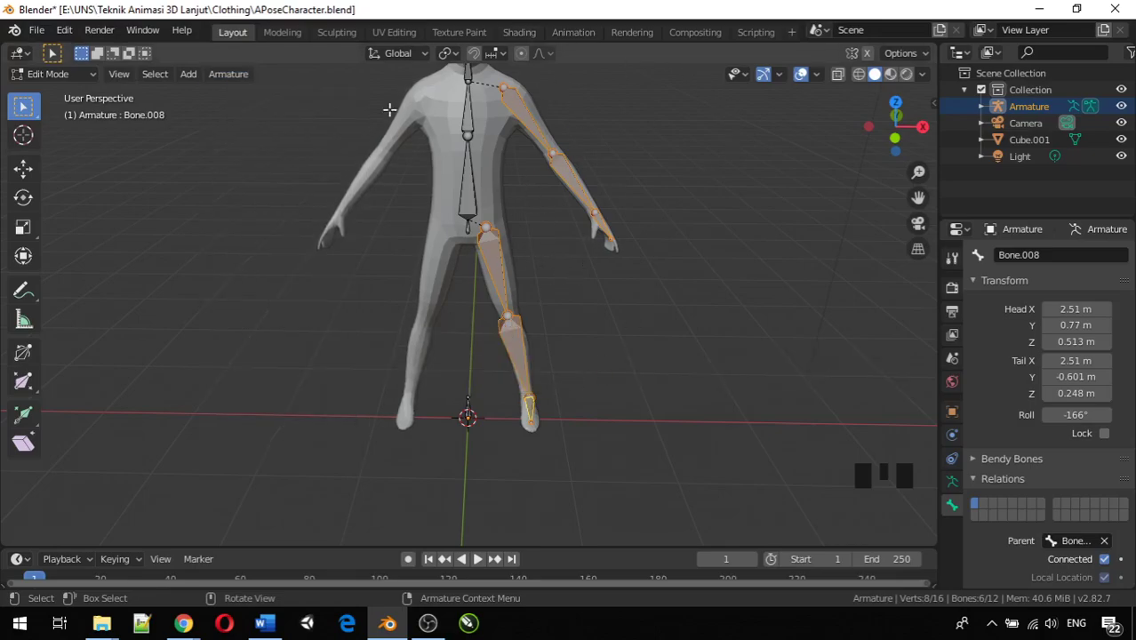
left_click(226, 76)
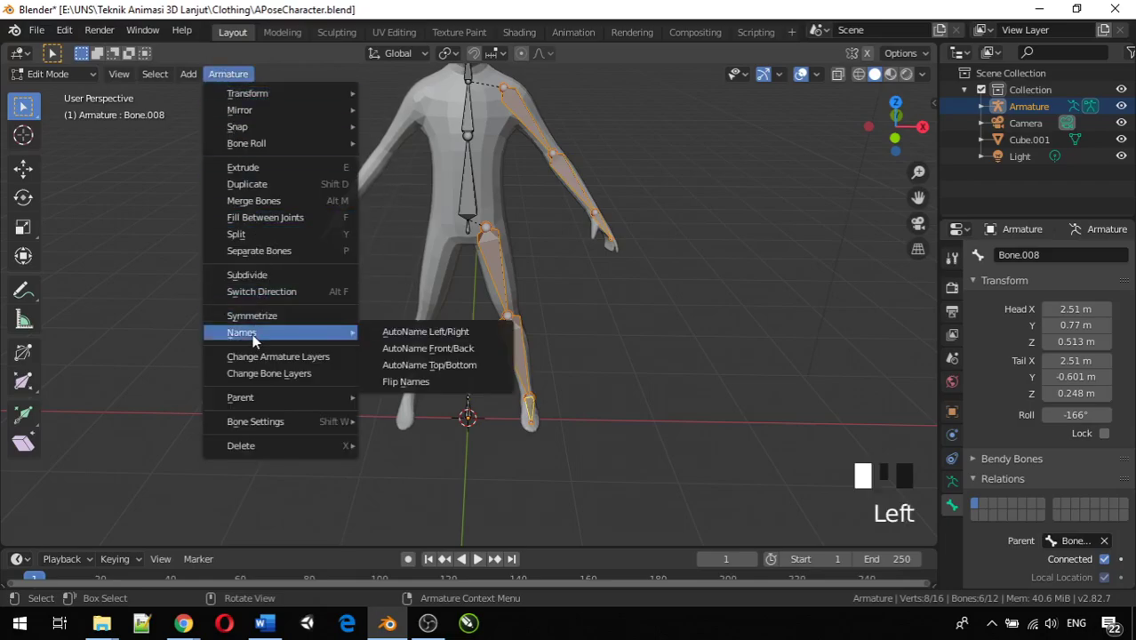
left_click(387, 333)
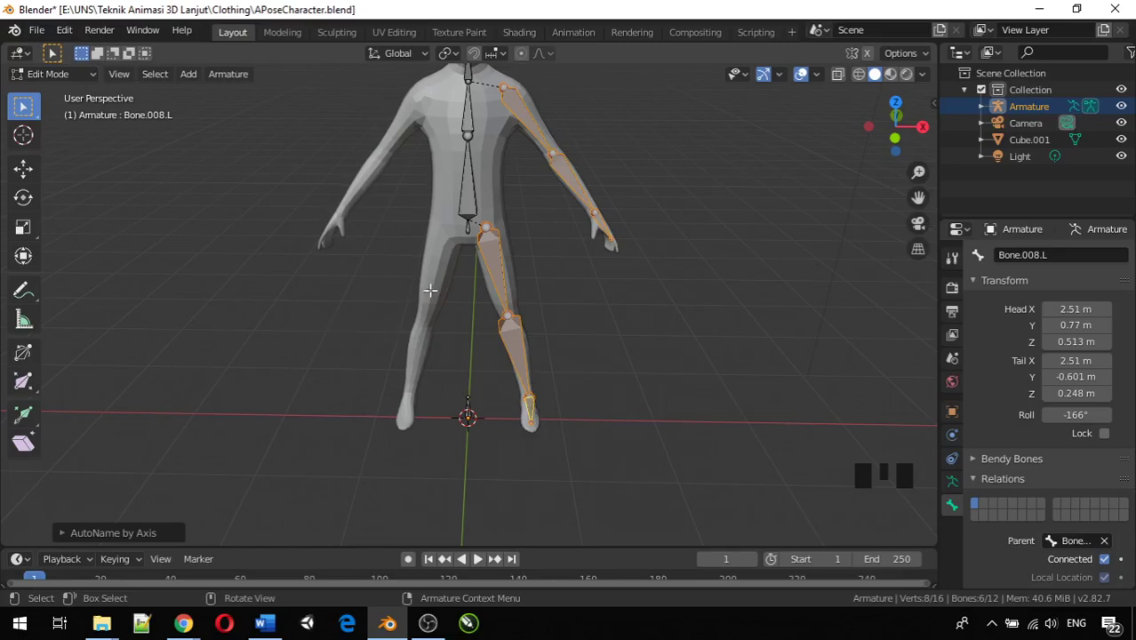
Step: Check the names of the hand, forearm, upper arm, thigh and foot bones, and compare them with the lower spine bone's name
left_click(603, 227)
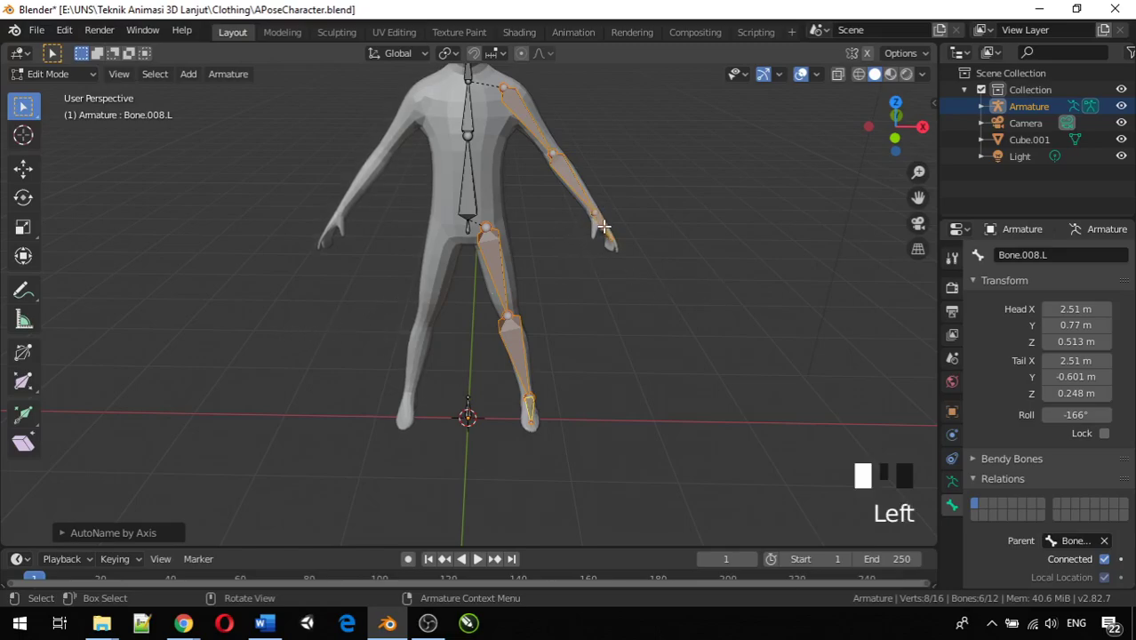
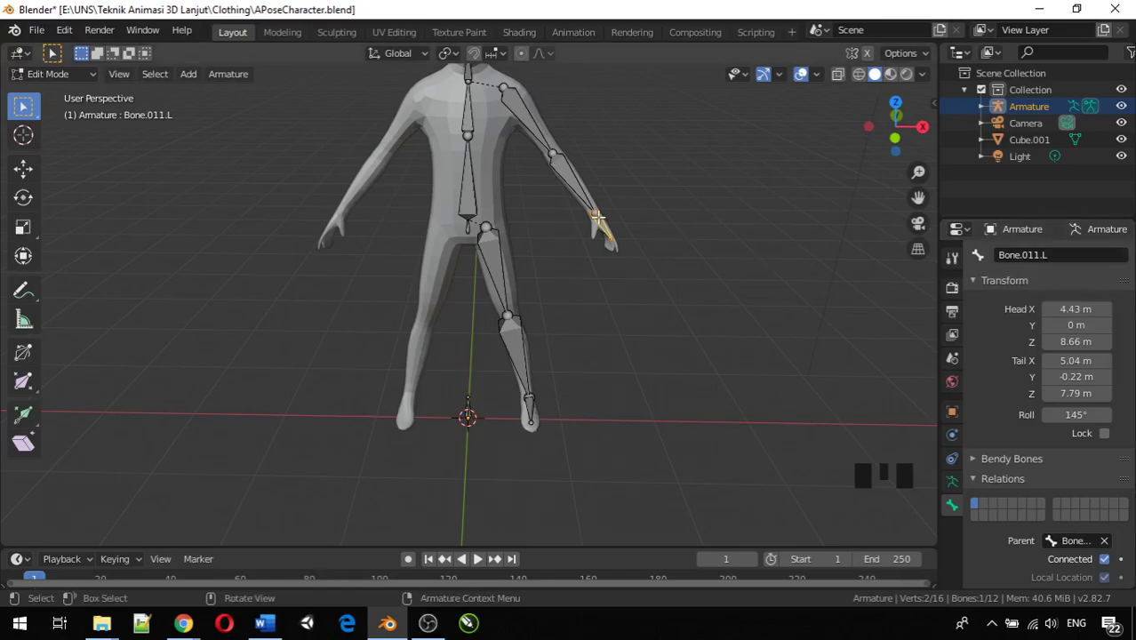
left_click(567, 174)
left_click(540, 135)
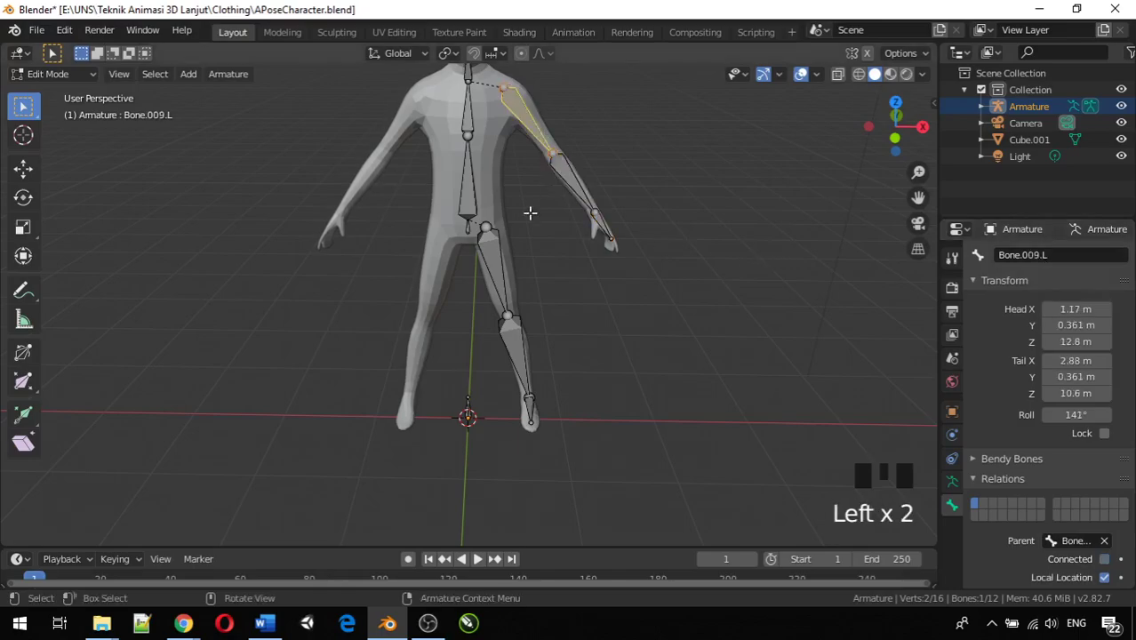
left_click(497, 256)
left_click(523, 349)
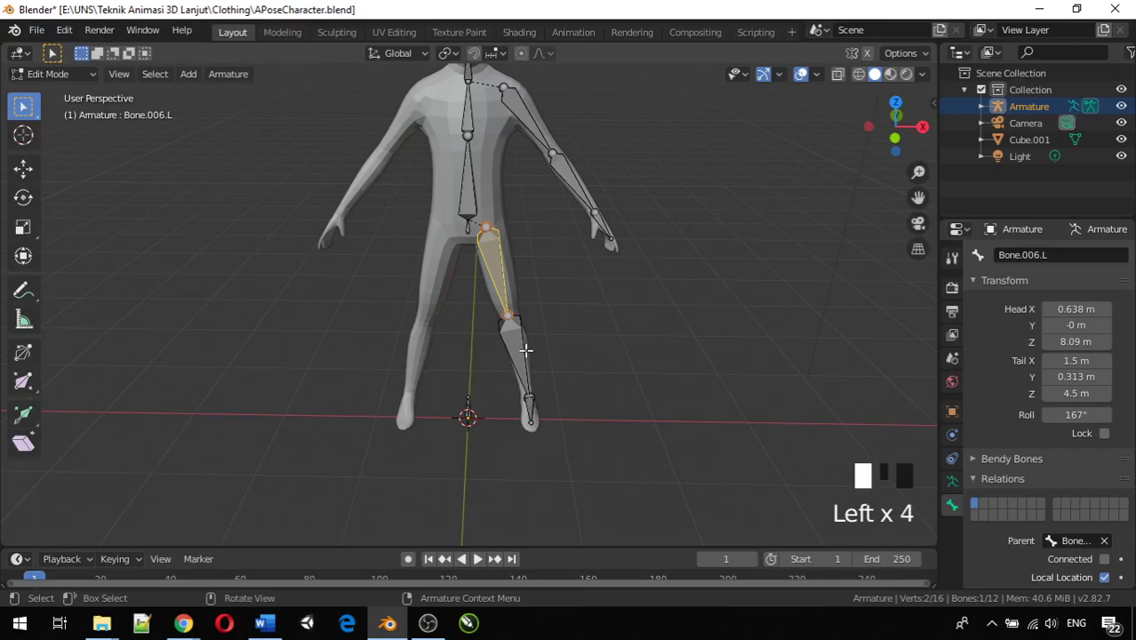
left_click(530, 407)
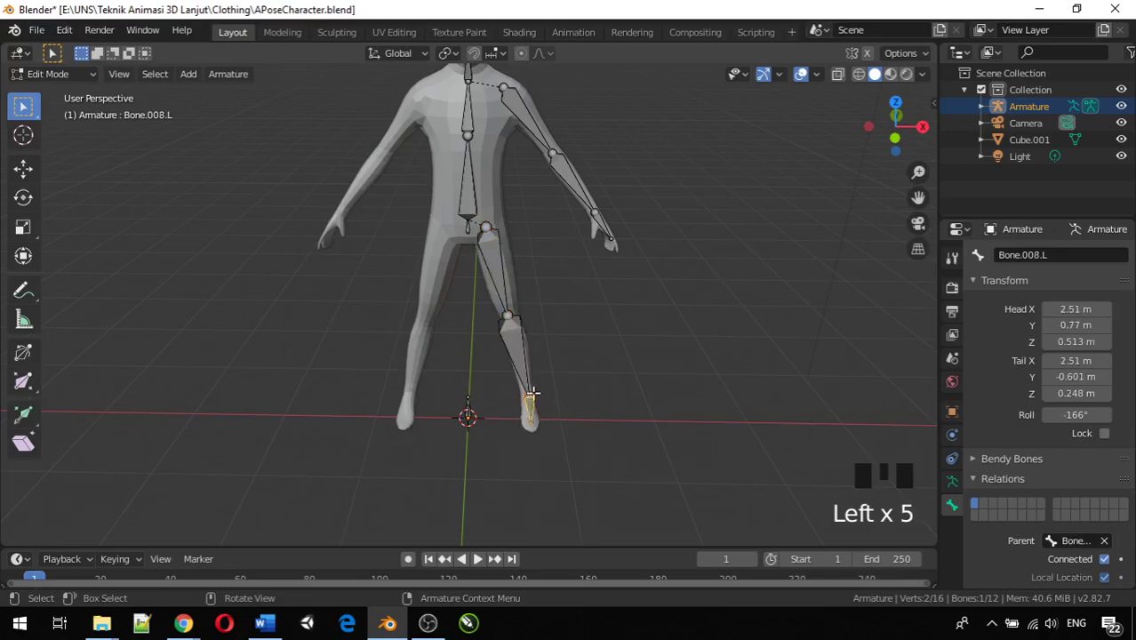
left_click(466, 191)
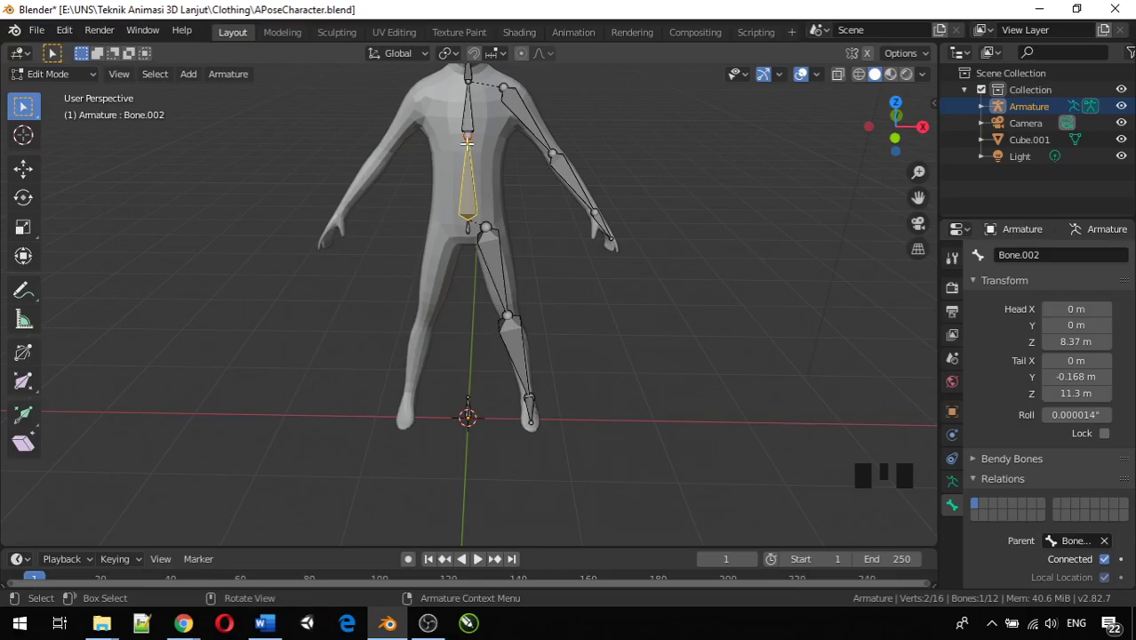
Step: Symmetrize the six left limb bones (upper arm, forearm, hand, thigh, shin and foot) to create matching bones on the character's right side
scroll(518, 167, "down", 2)
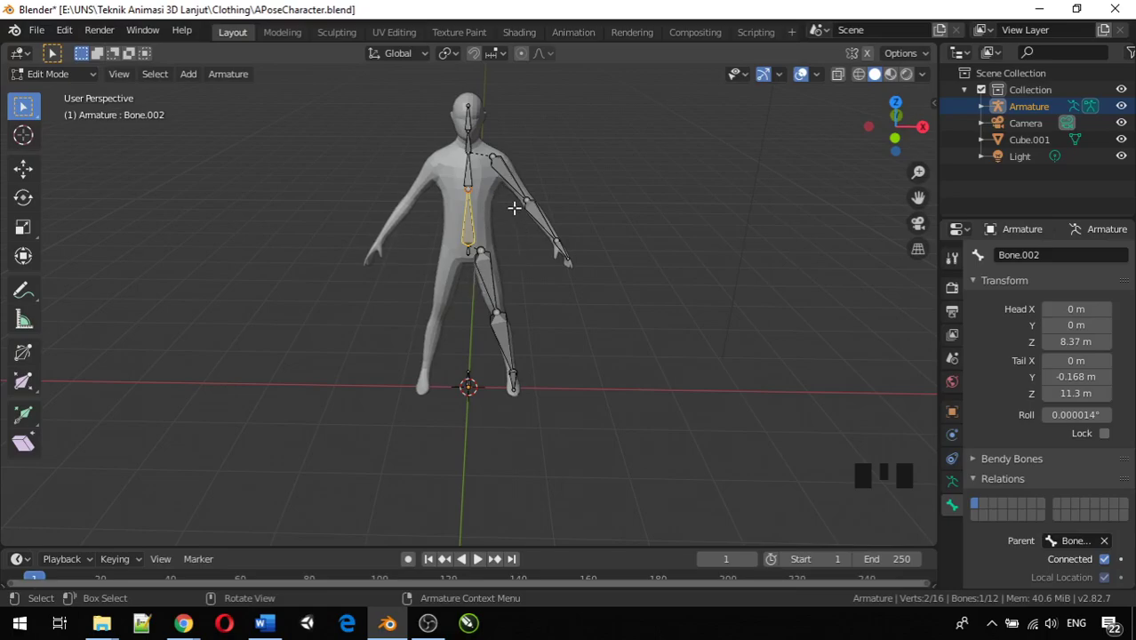
left_click(509, 180)
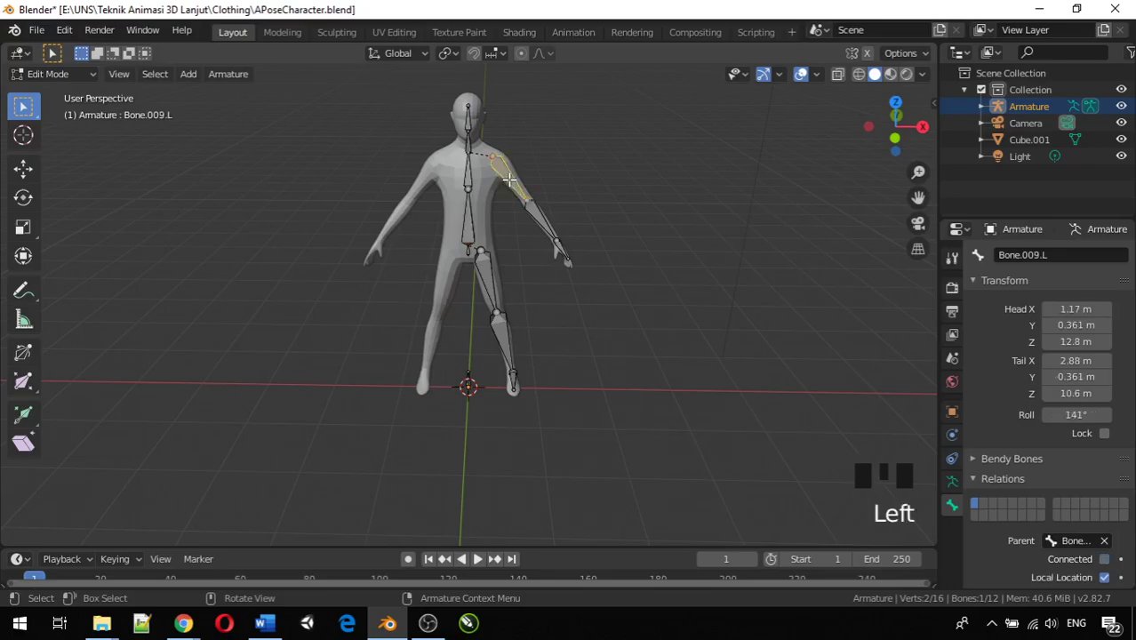
left_click(539, 220, "shift")
left_click(565, 251, "shift")
left_click(489, 275, "shift")
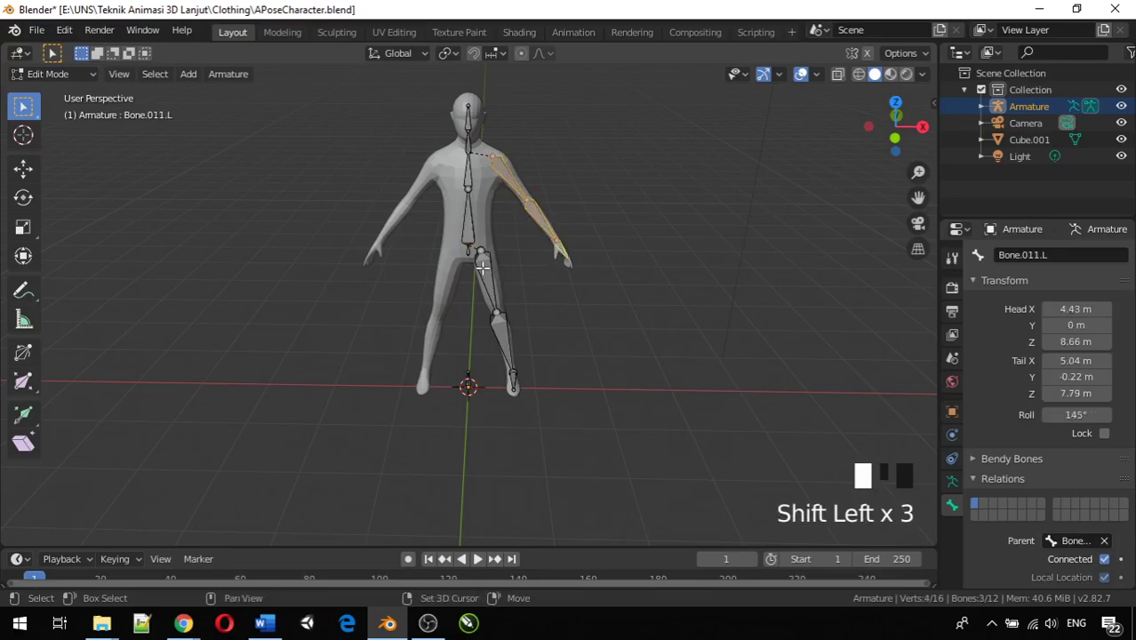
left_click(506, 354, "shift")
left_click(514, 375, "shift")
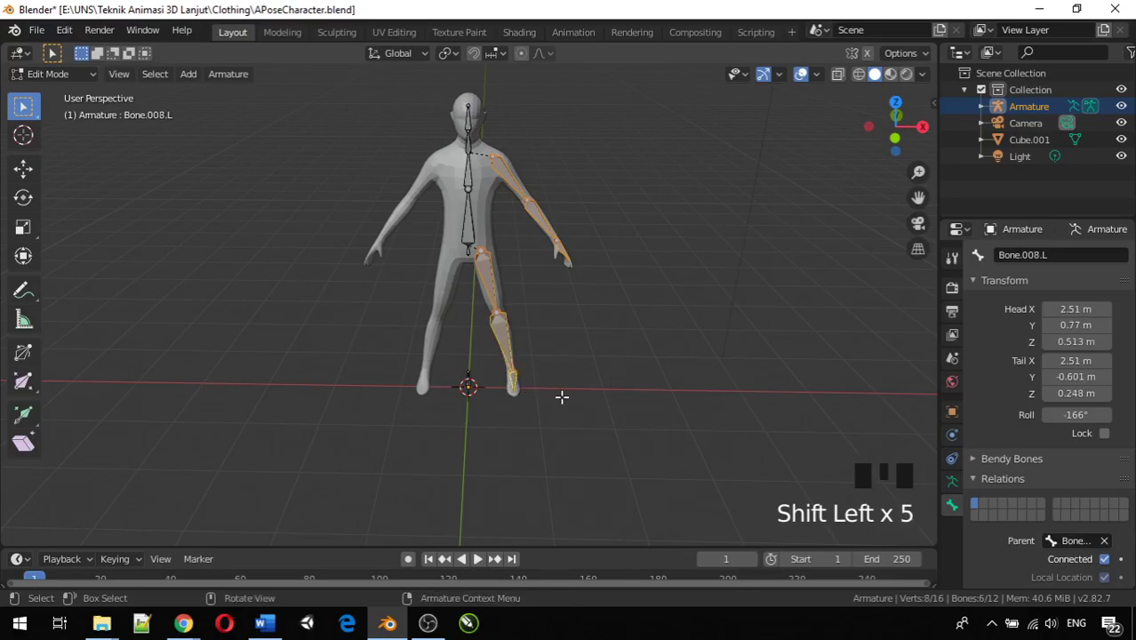
scroll(516, 379, "up", 4)
middle_click_drag(516, 379, 545, 492, "shift")
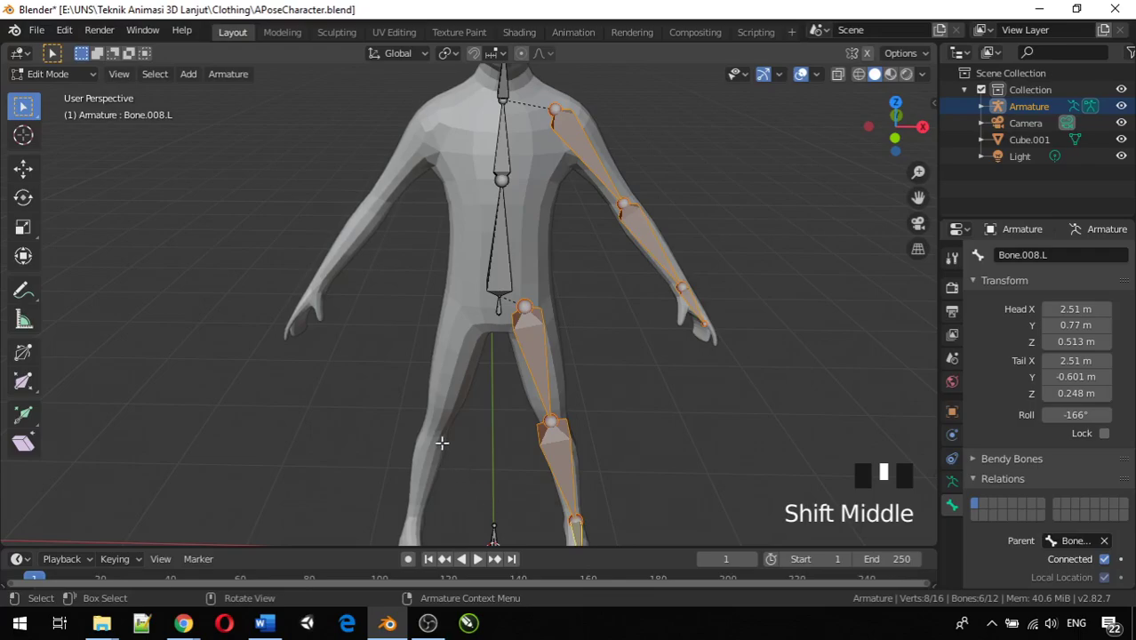
key("KP_1")
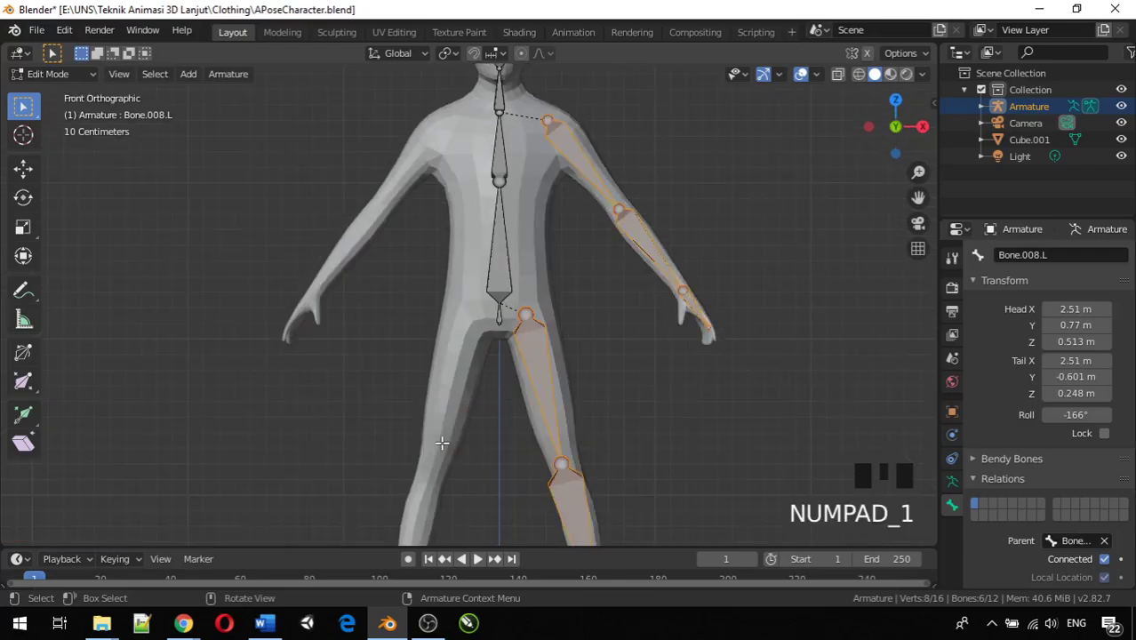
left_click(229, 79)
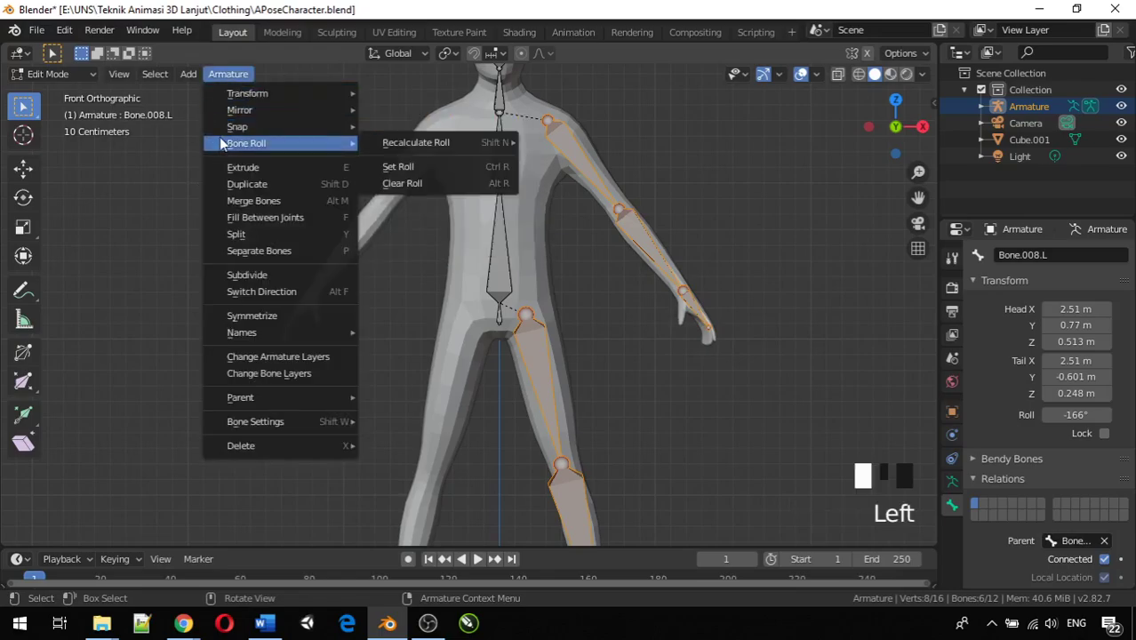
mouse_move(233, 113)
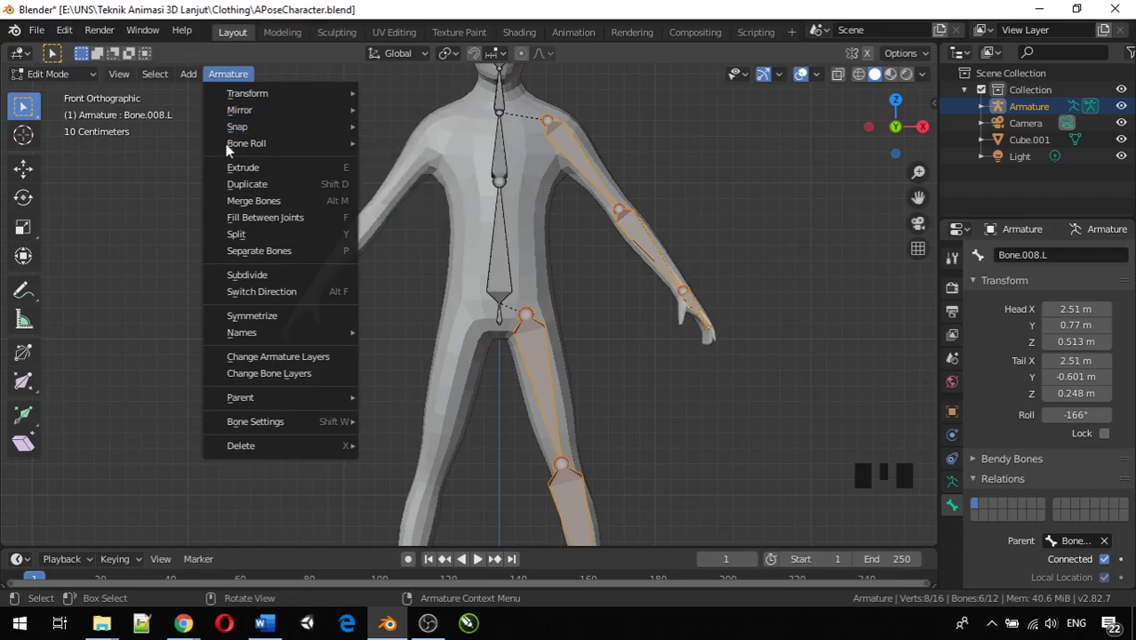
left_click(255, 320)
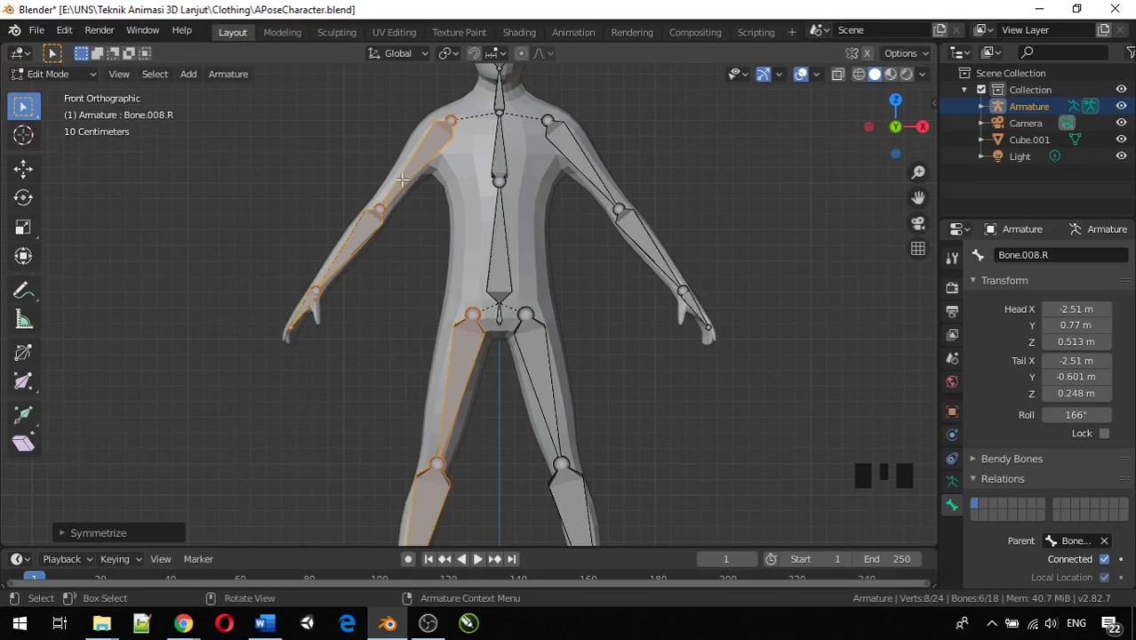
Step: Compare the names of the left and right upper arm bones and look over the mirrored skeleton
left_click(572, 144)
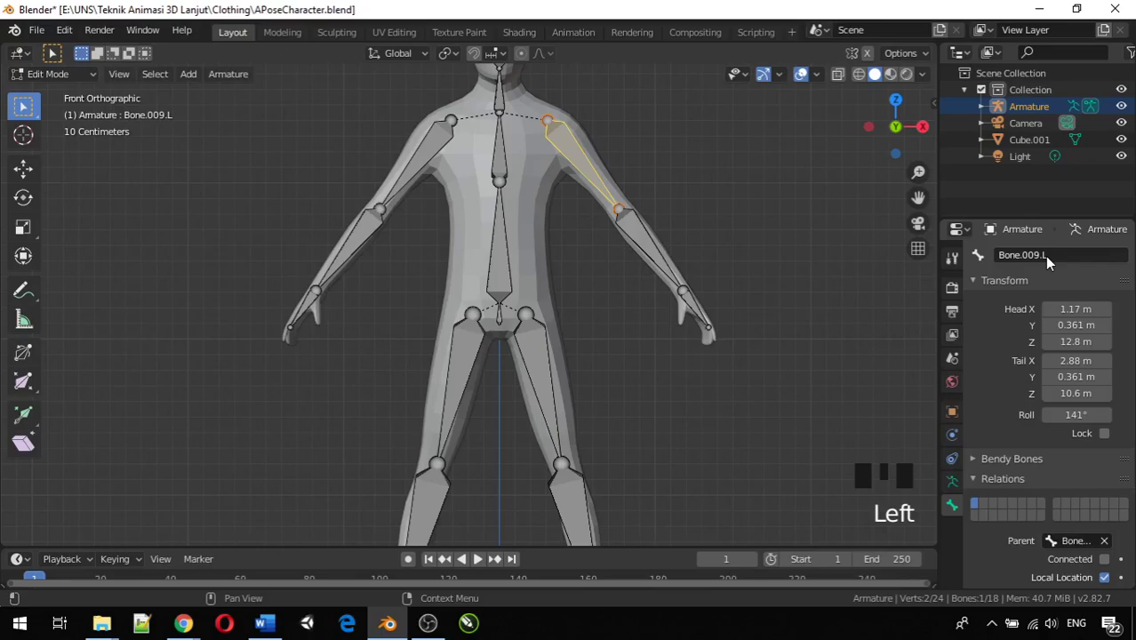
left_click(426, 153)
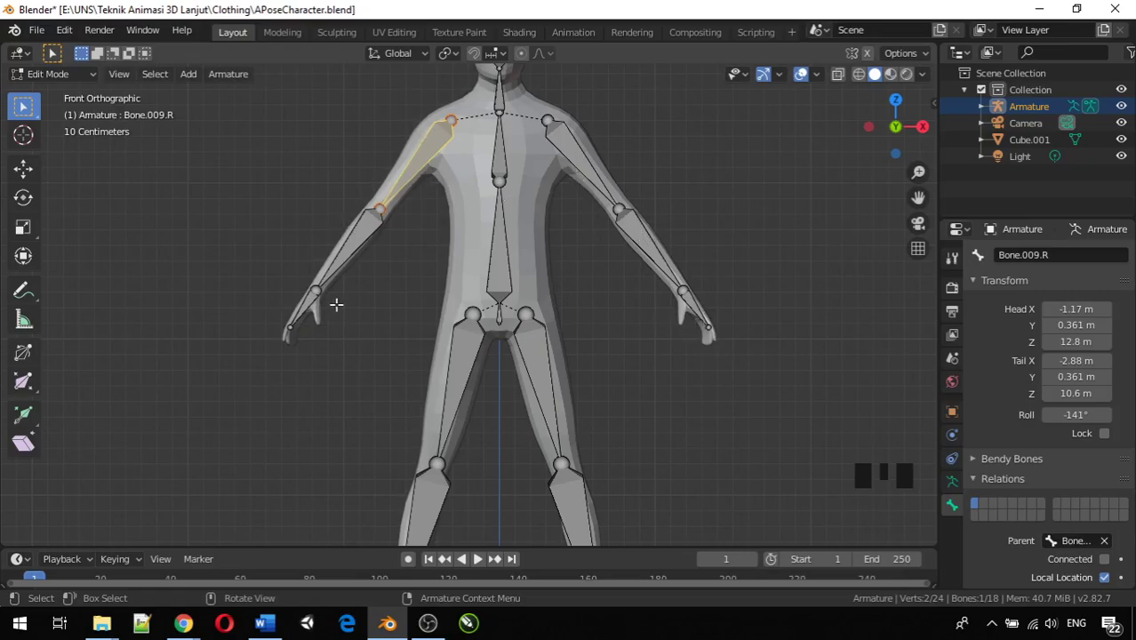
scroll(581, 385, "down", 3)
scroll(581, 385, "up", 1)
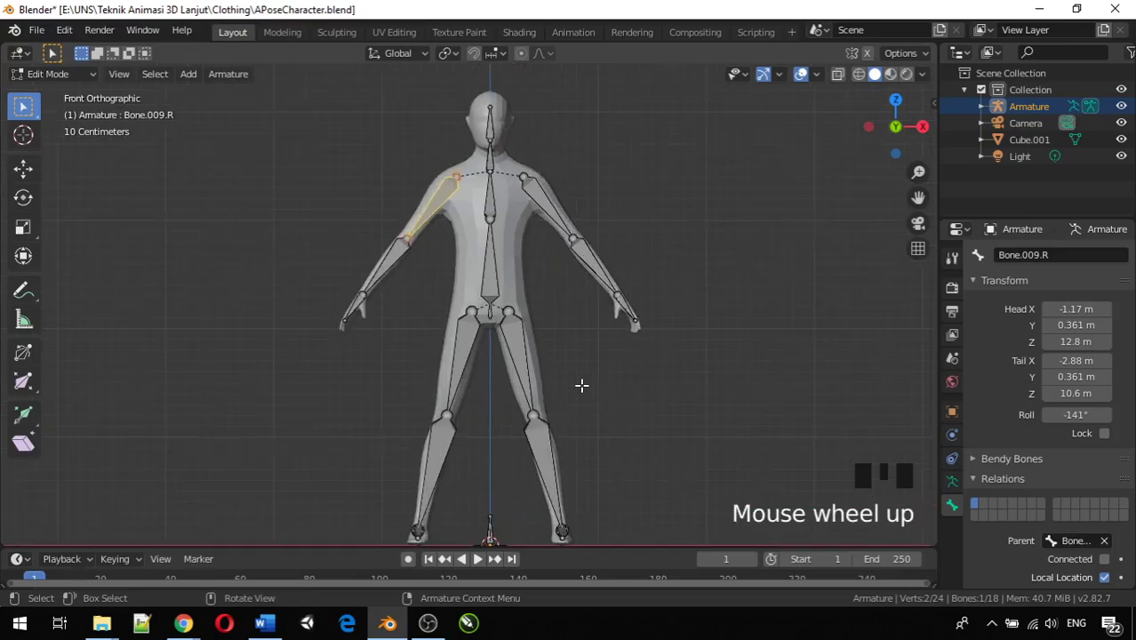
middle_click_drag(584, 392, 489, 275)
scroll(519, 381, "down", 2)
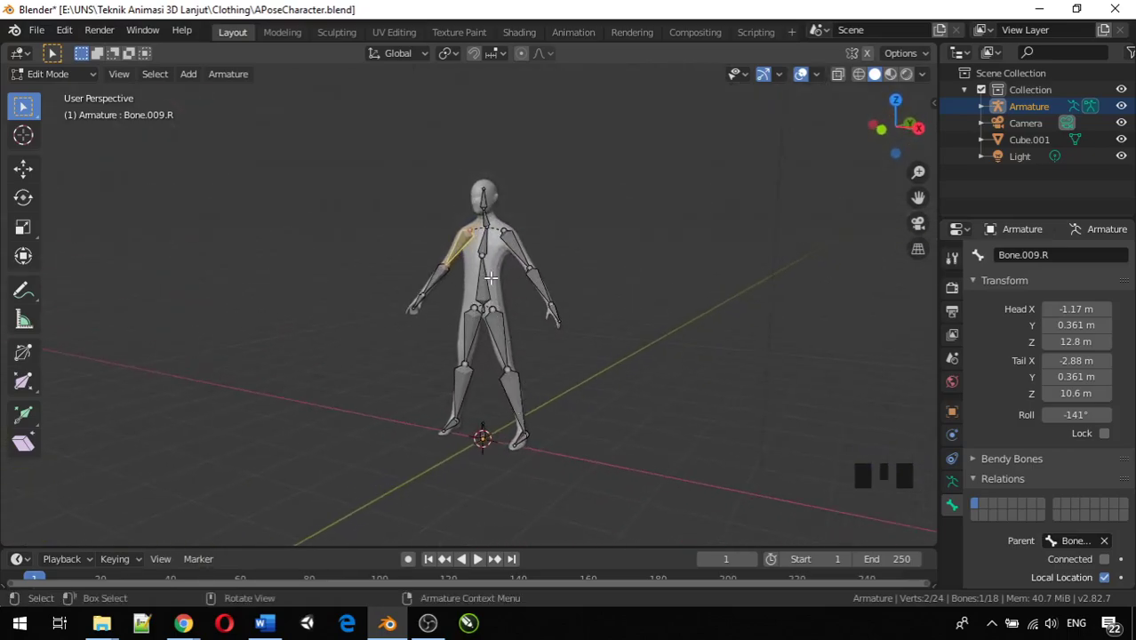
Step: In Object Mode, parent the character mesh to the armature using Armature Deform With Automatic Weights
left_click(42, 73)
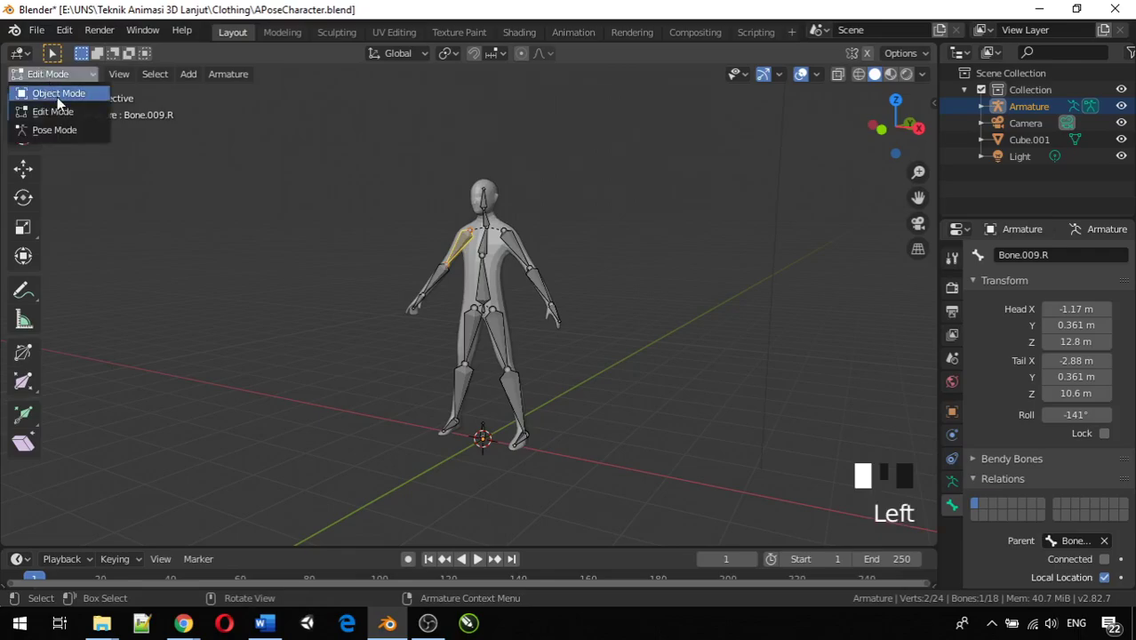
left_click(57, 94)
middle_click_drag(620, 370, 569, 340)
left_click(494, 250)
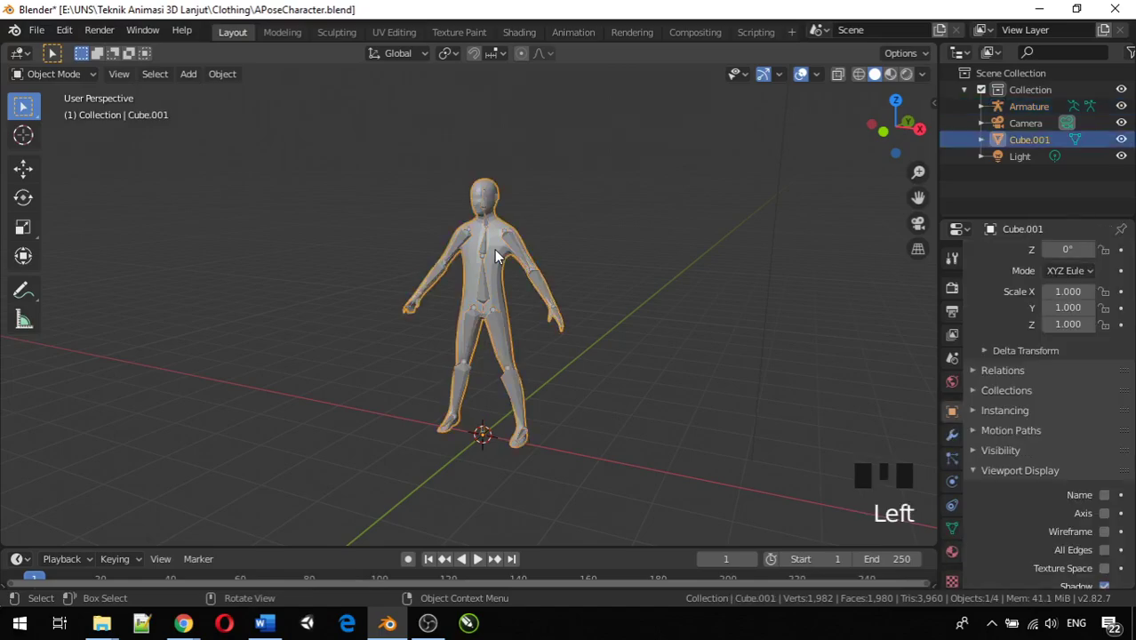
middle_click_drag(522, 297, 601, 249)
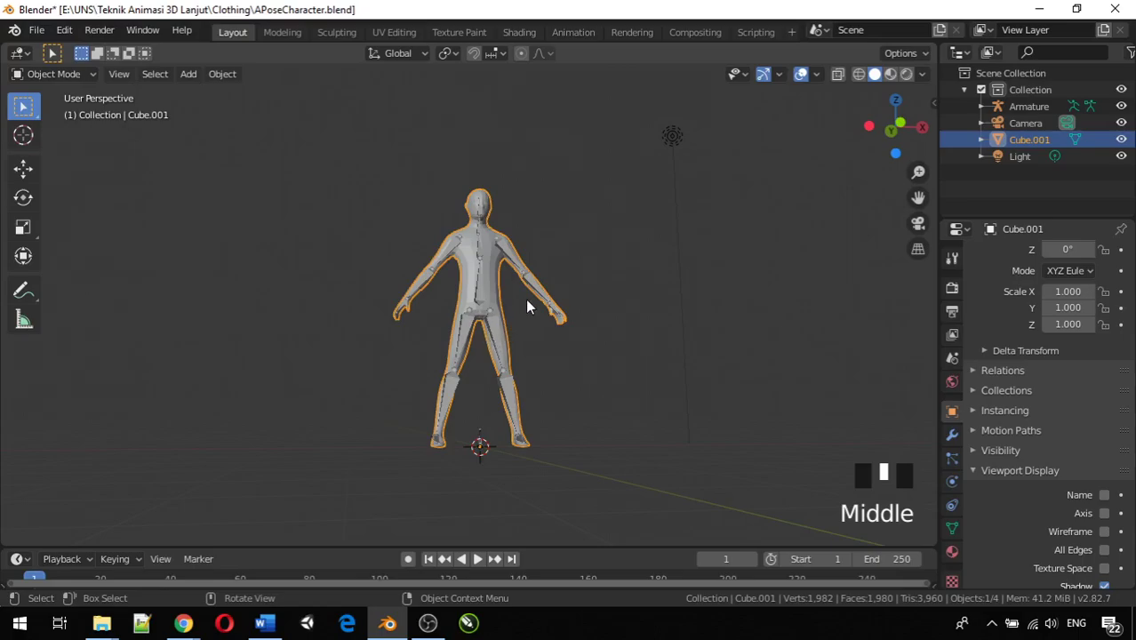
middle_click_drag(574, 337, 469, 434)
scroll(471, 380, "up", 3)
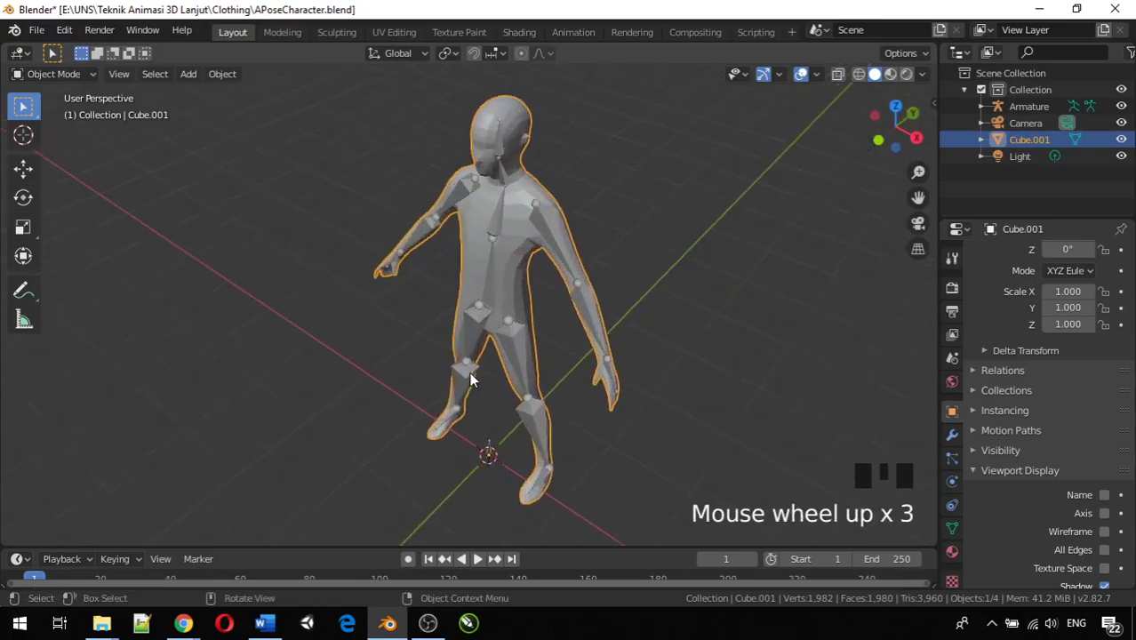
scroll(469, 371, "up", 2)
left_click(471, 338, "shift")
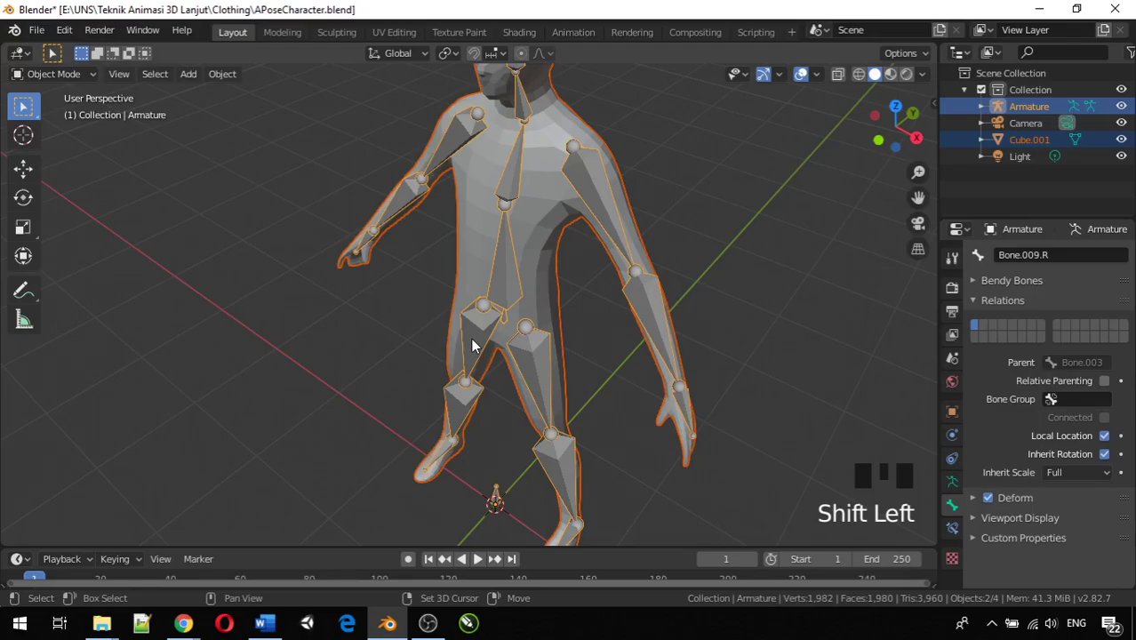
middle_click_drag(471, 345, 646, 271)
scroll(539, 316, "up", 1)
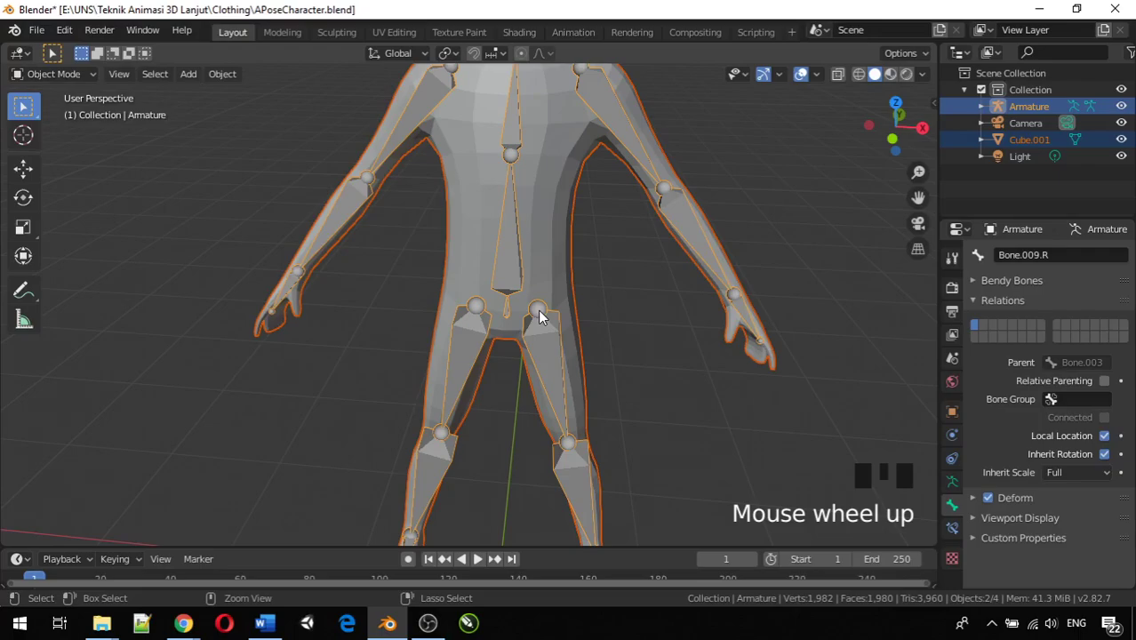
key("ctrl+p")
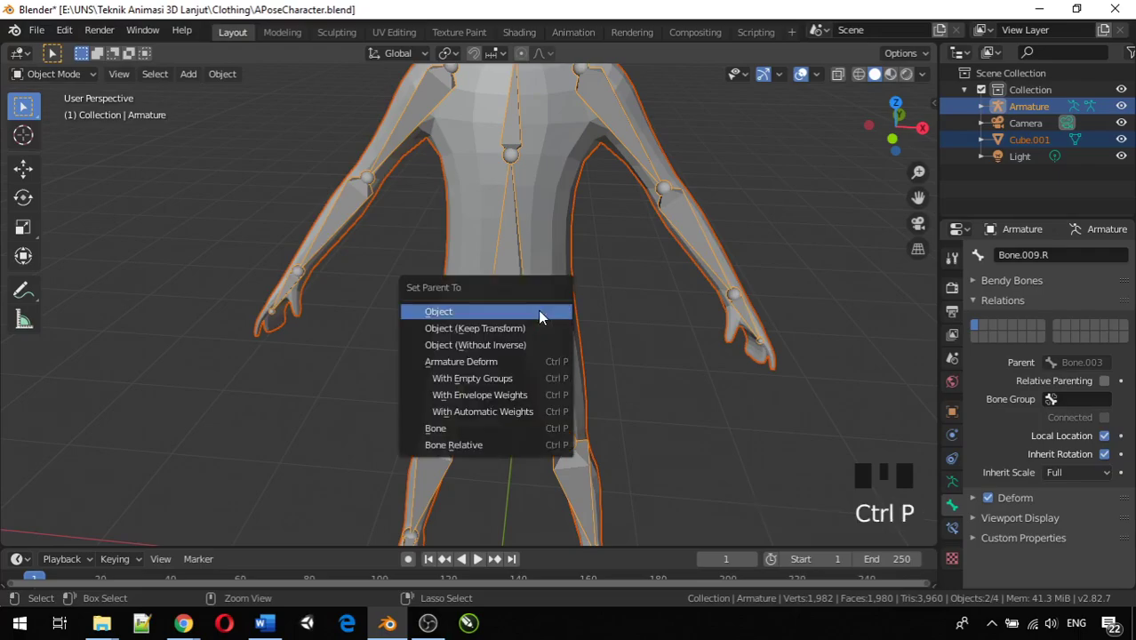
left_click(529, 415)
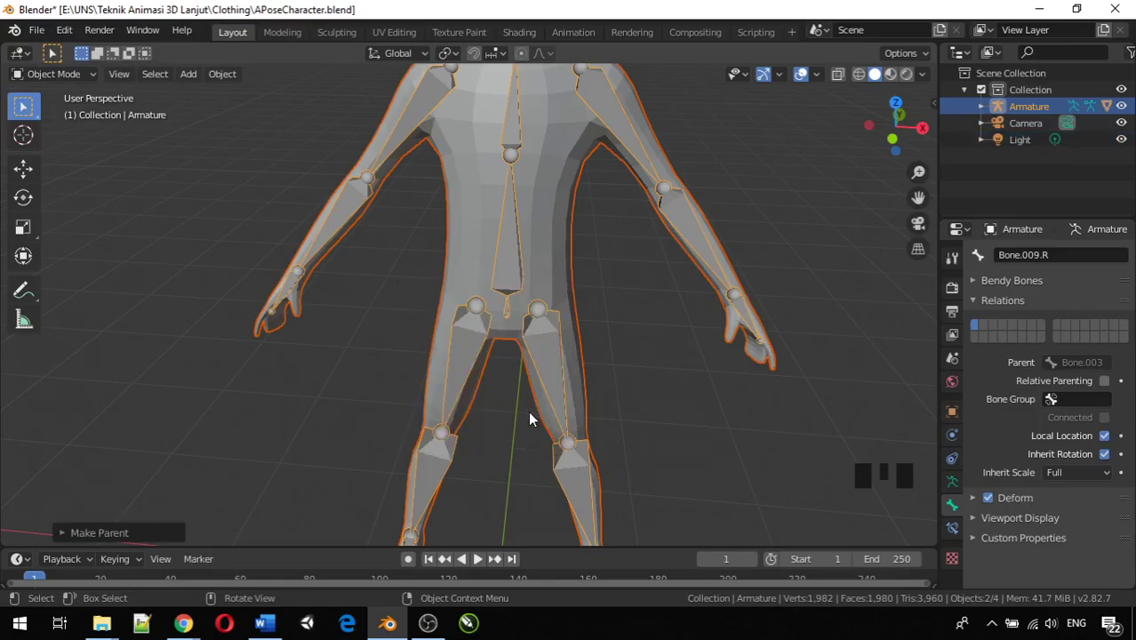
Step: Switch the armature to Pose Mode and select the left hand bone
scroll(537, 377, "down", 3)
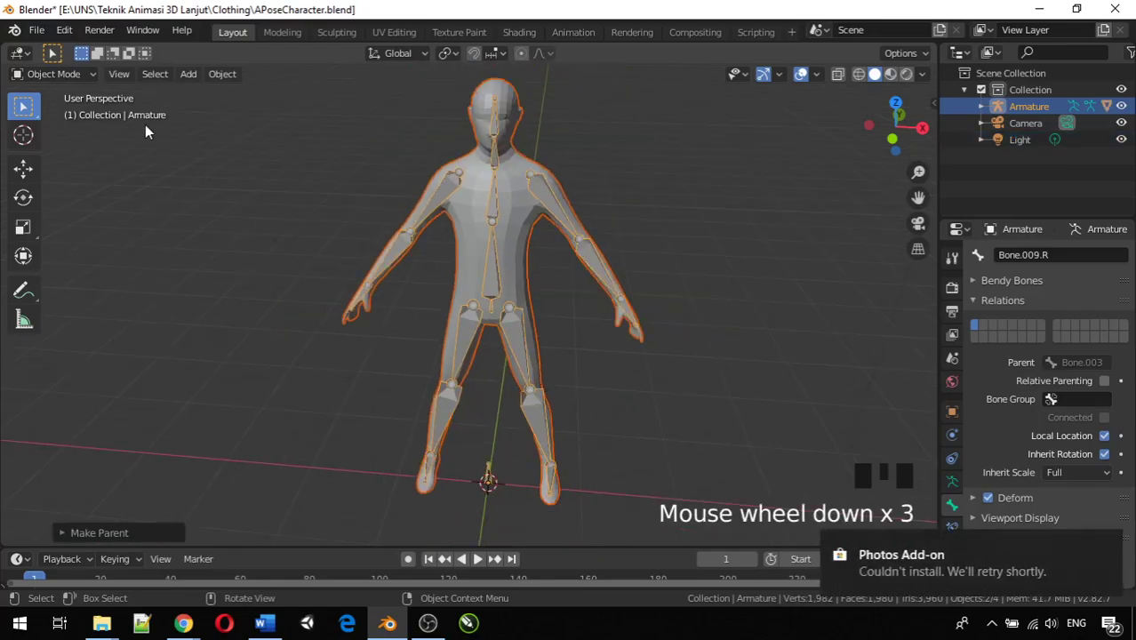
left_click(74, 79)
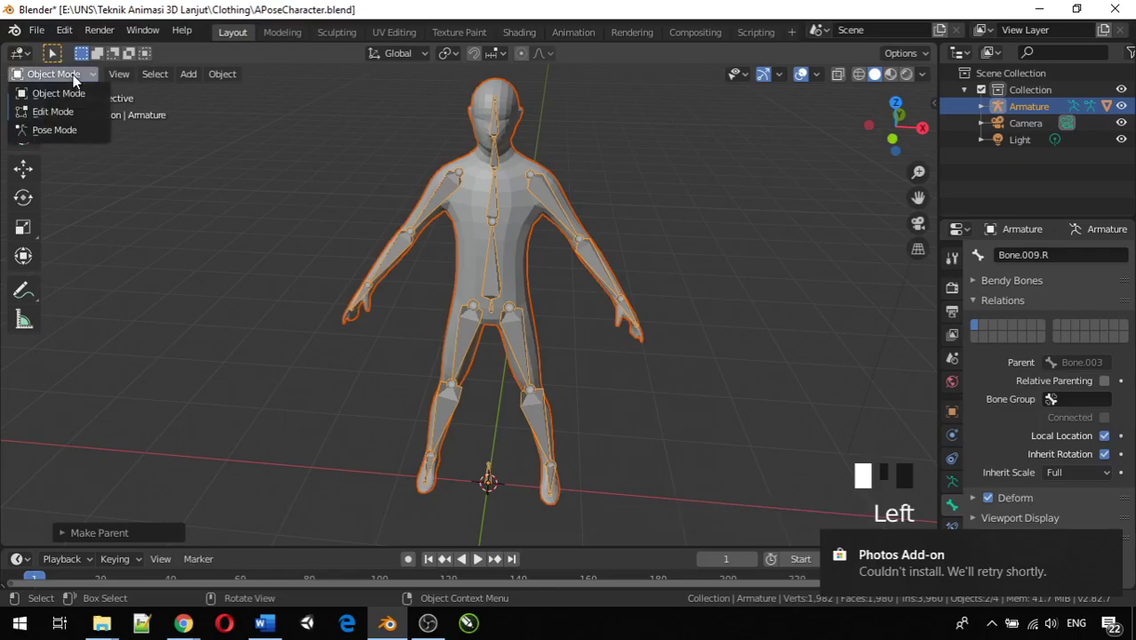
left_click(80, 127)
left_click(627, 320)
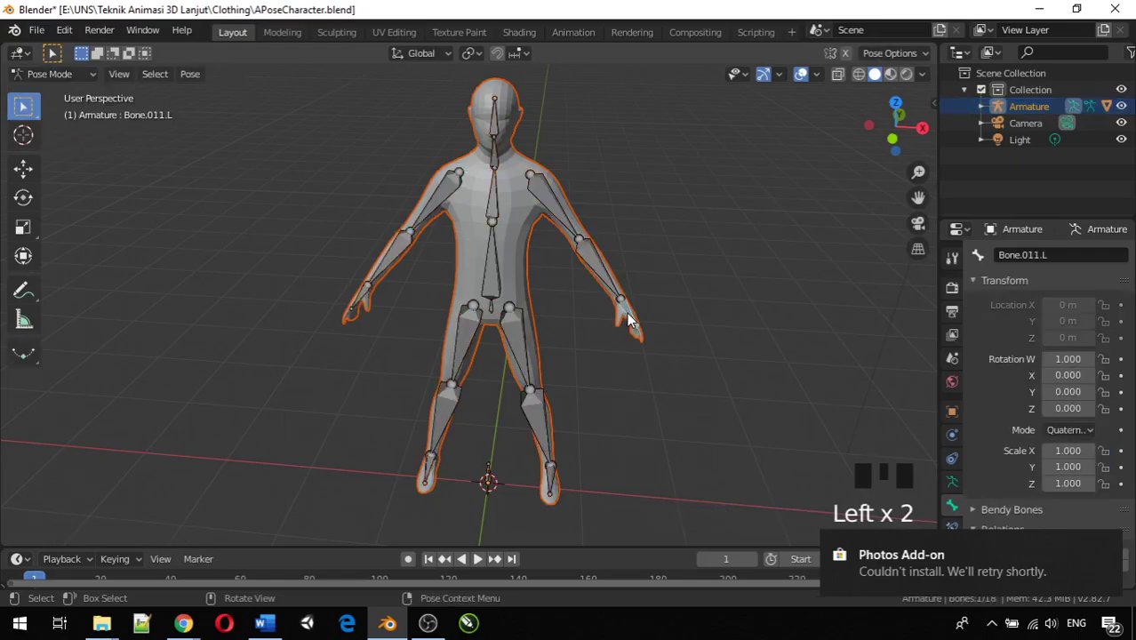
middle_click_drag(628, 321, 662, 304)
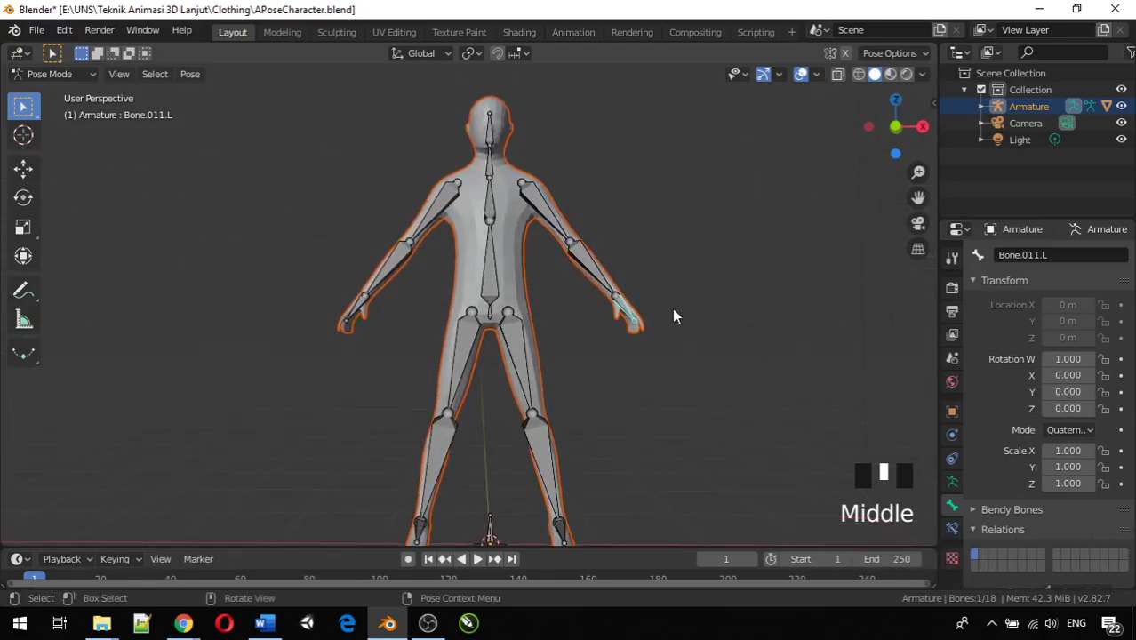
Step: Try rotating the left hand bone to test how the mesh follows it, and undo the rotation
key("g")
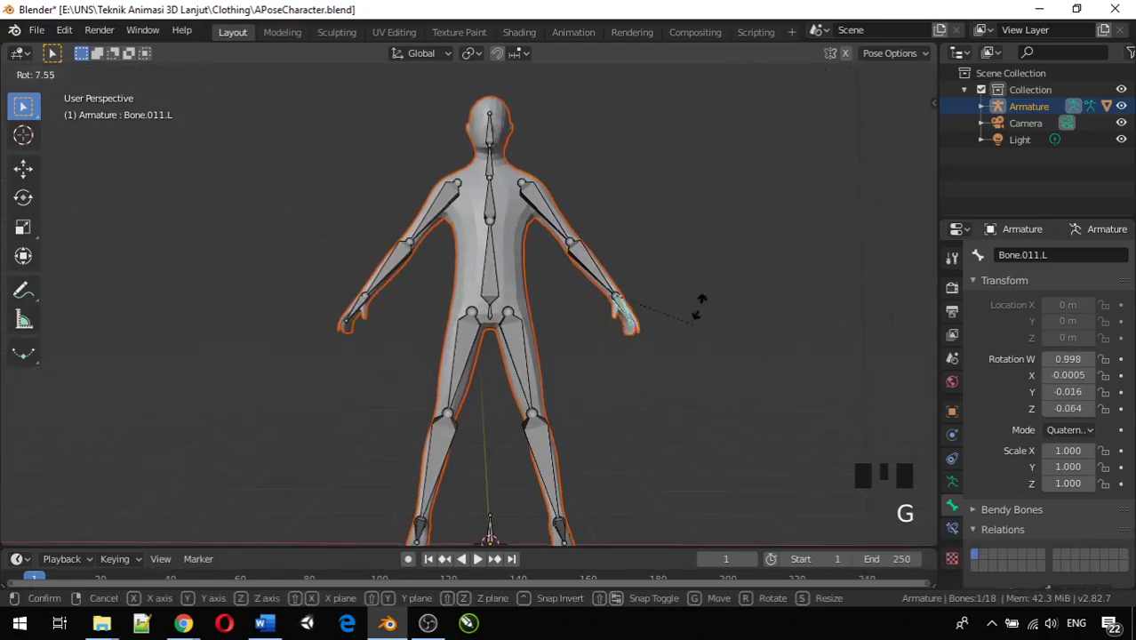
left_click(640, 376)
key("ctrl+z")
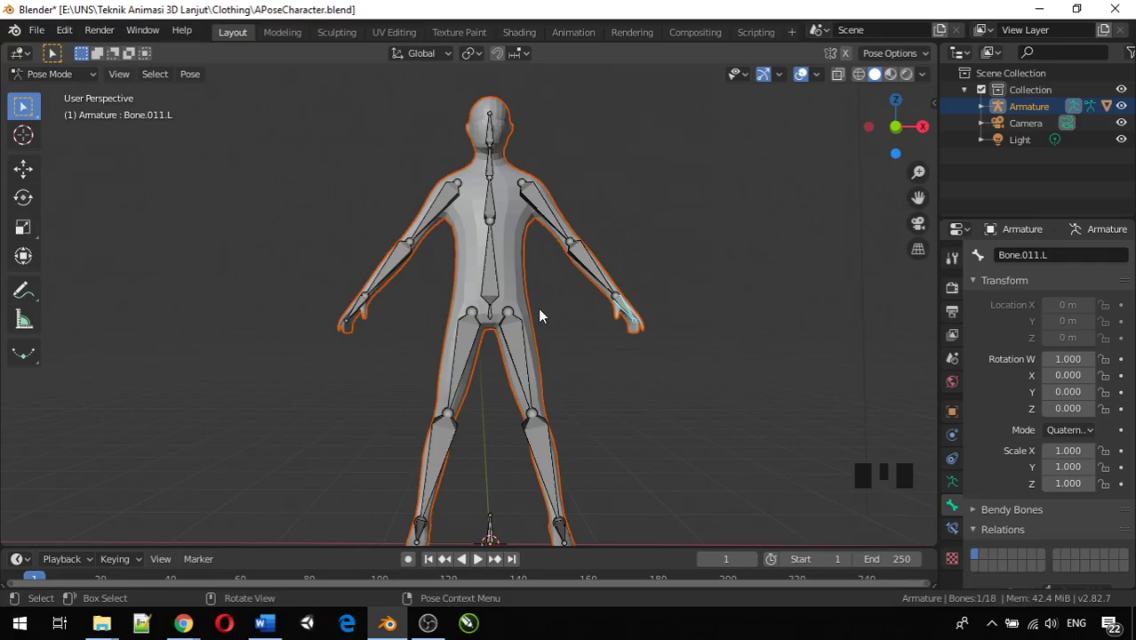
middle_click_drag(548, 330, 414, 380)
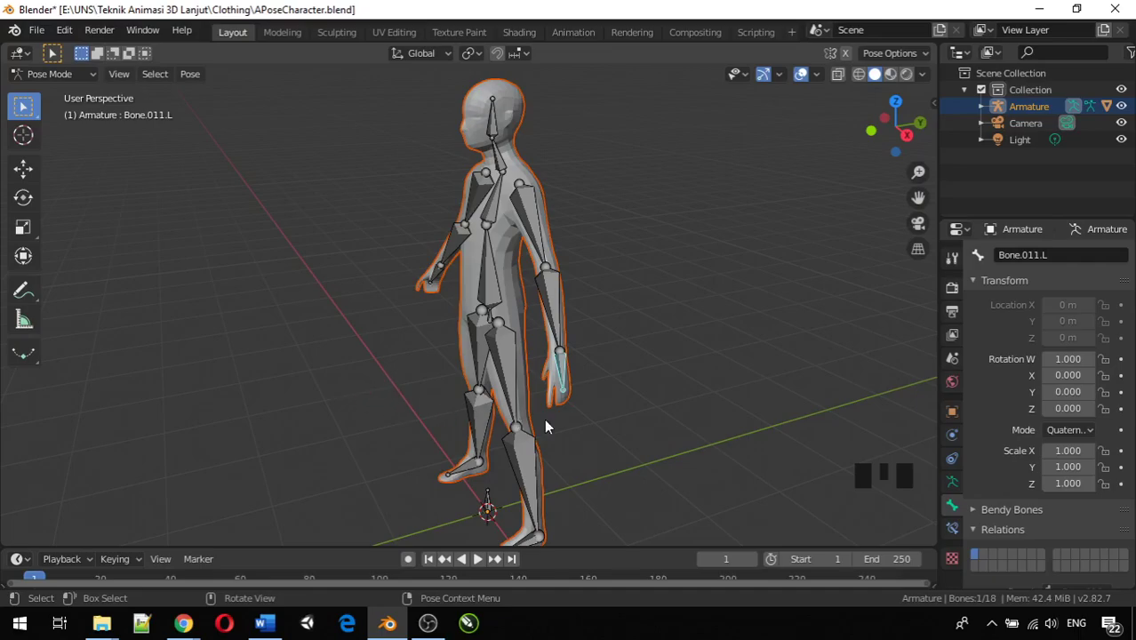
middle_click_drag(552, 418, 561, 451)
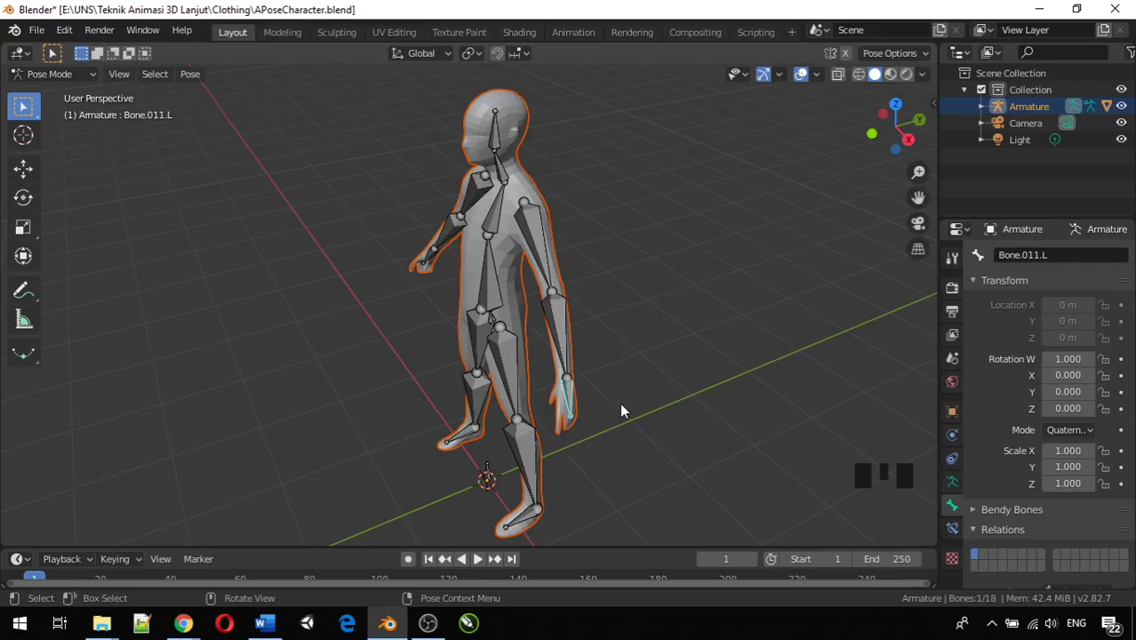
middle_click_drag(621, 408, 687, 355)
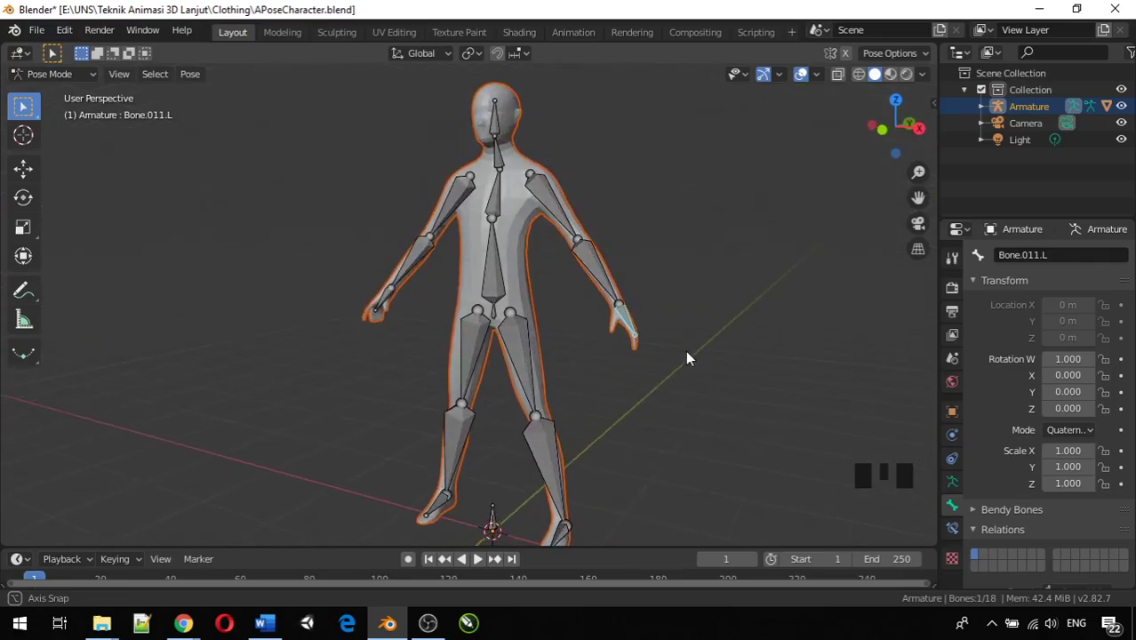
scroll(603, 395, "down", 2)
middle_click_drag(604, 395, 666, 371)
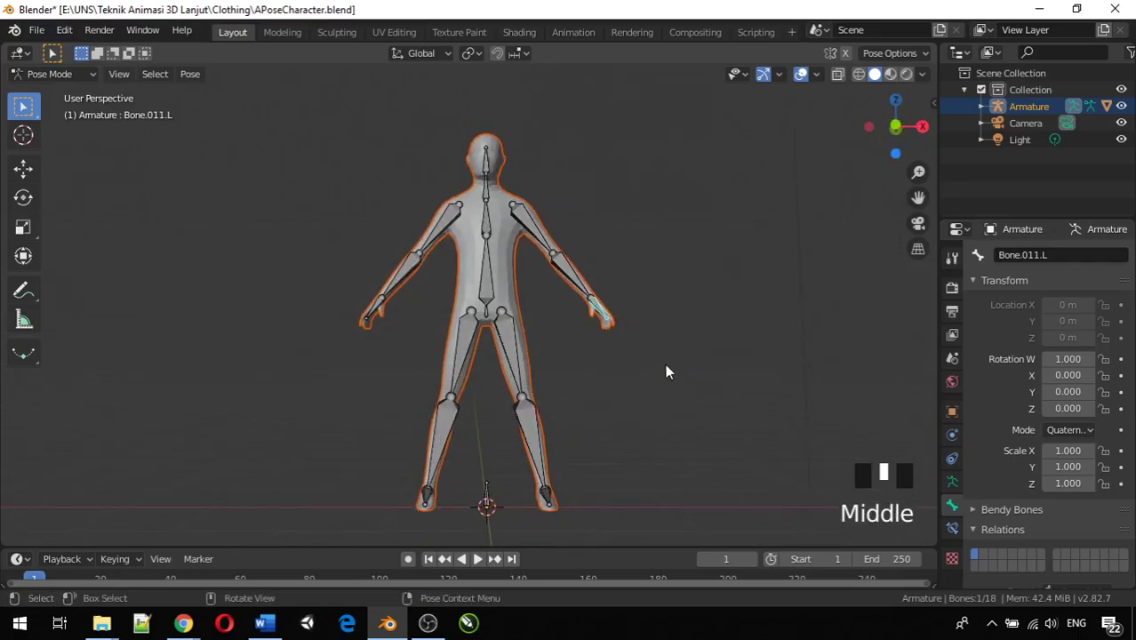
Step: Show the character from the front, select the lower spine bone, and switch the armature from Pose Mode to Edit Mode
key("KP_1")
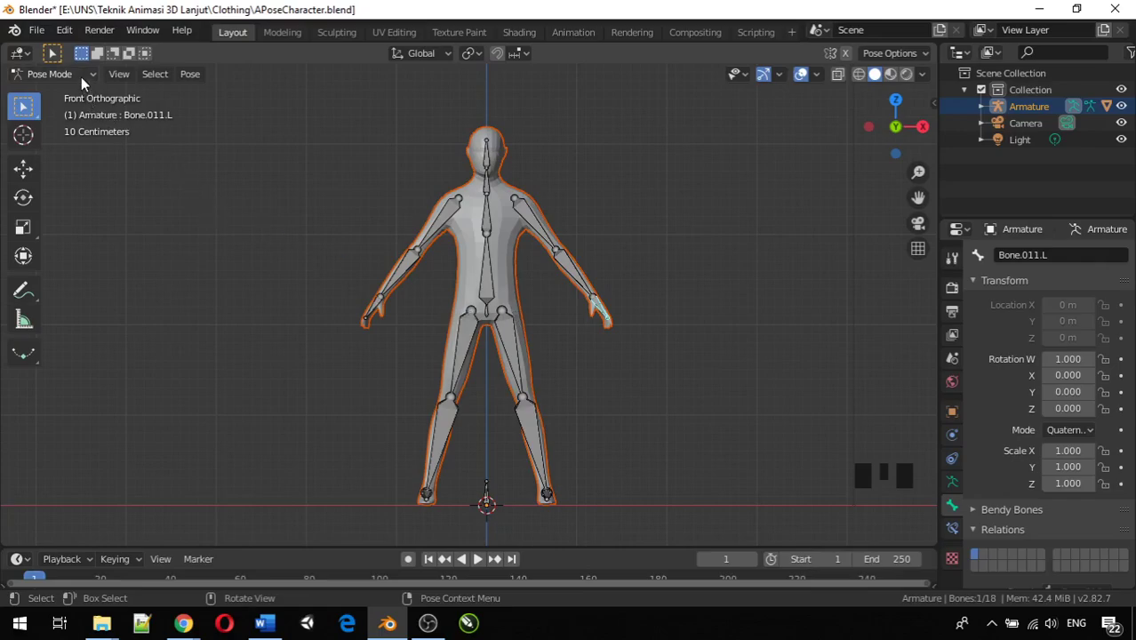
left_click(1015, 103)
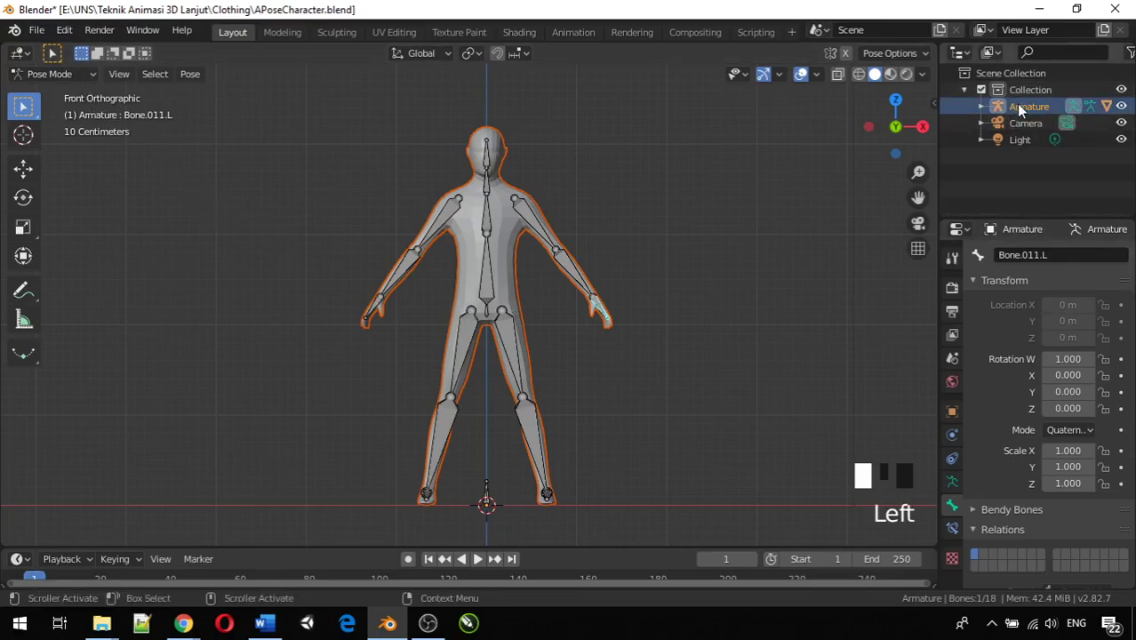
left_click(499, 259)
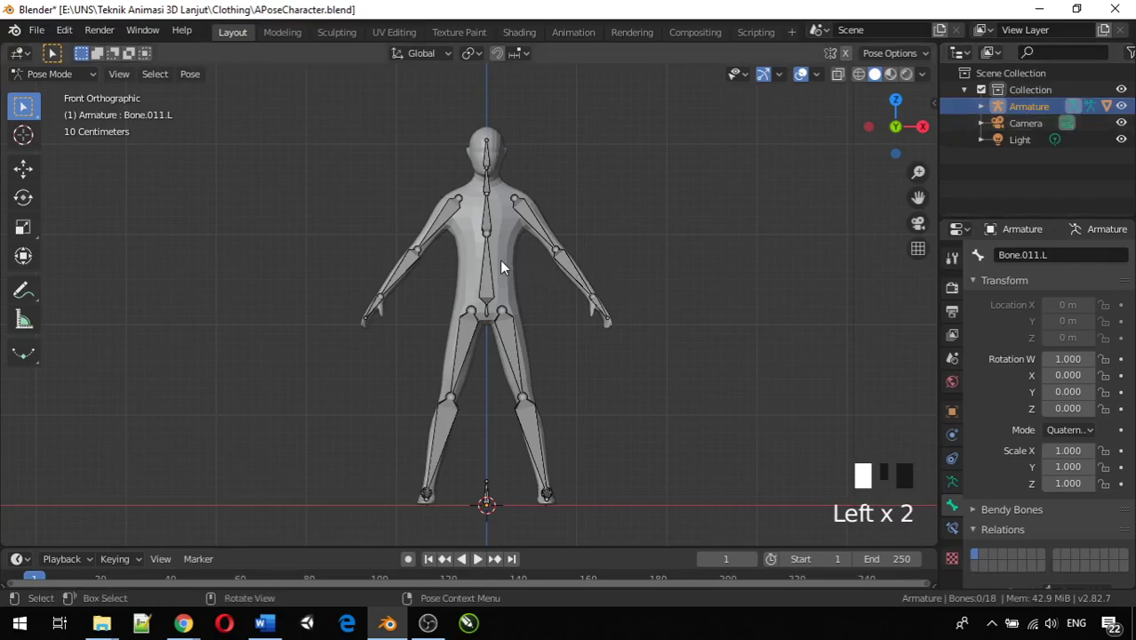
left_click(484, 224)
left_click(490, 250)
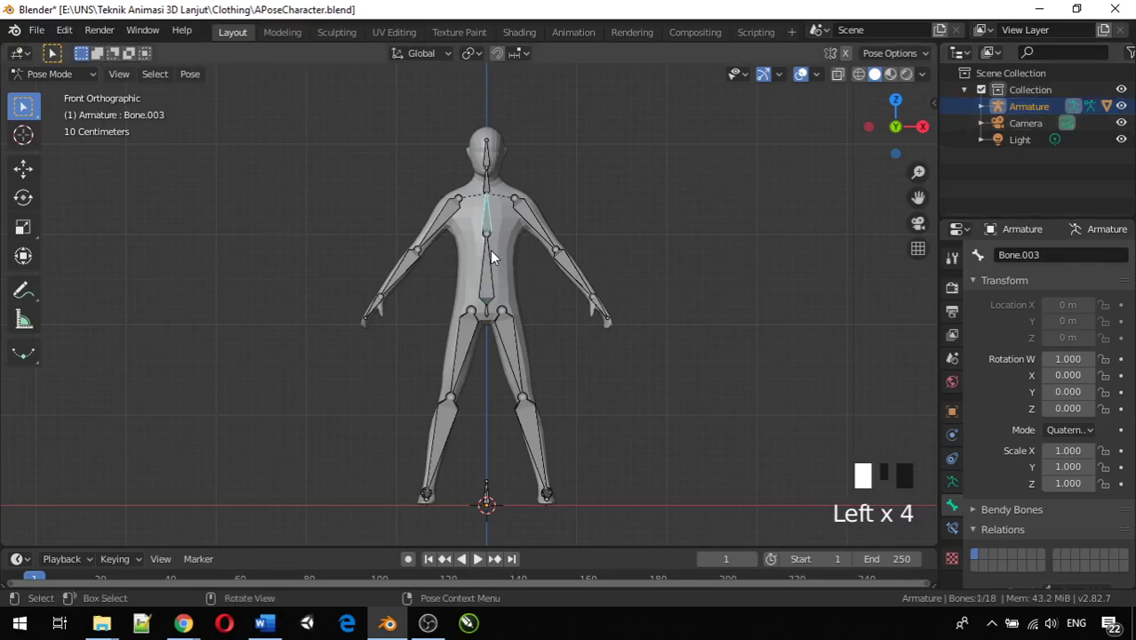
left_click(67, 73)
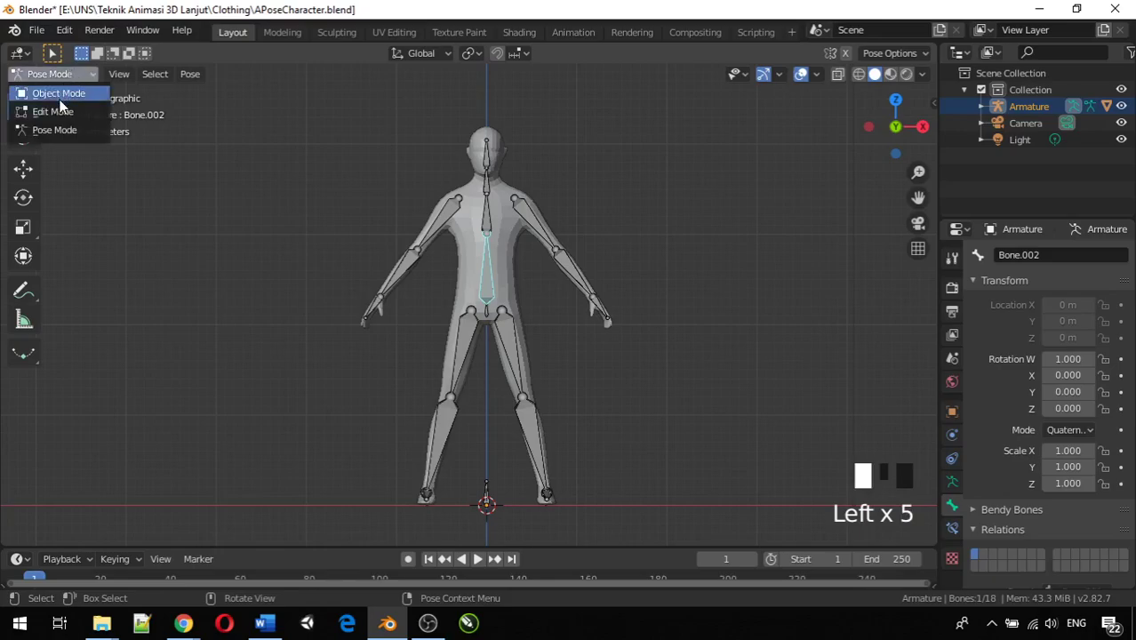
left_click(55, 112)
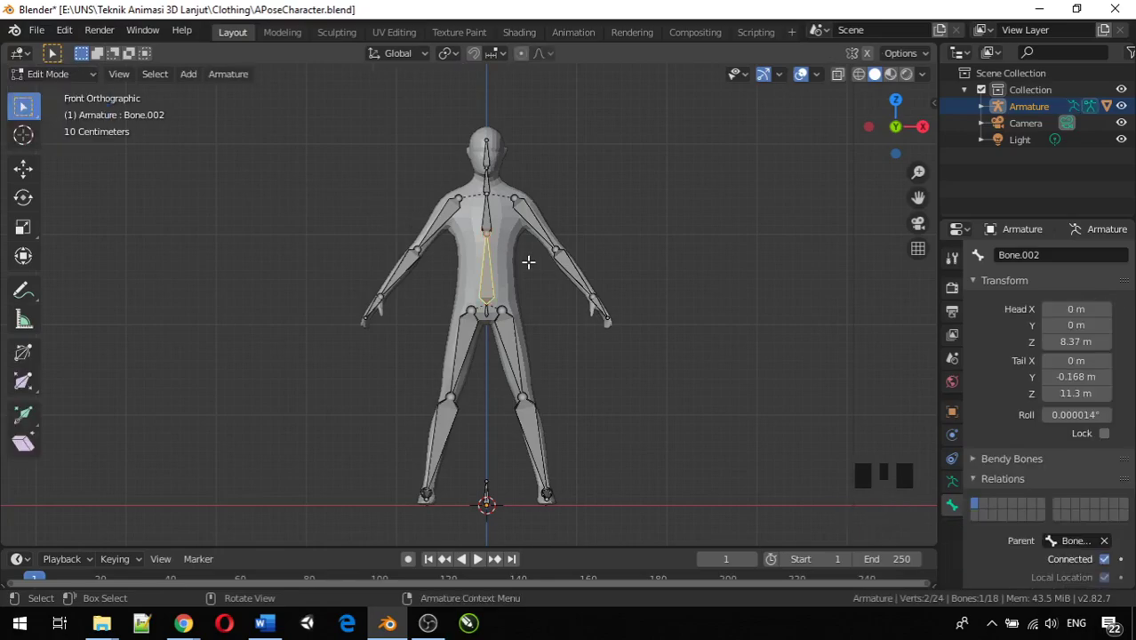
Step: Examine the left arm's bones and joints and the leg bones from the front, and clear the bone selection
left_click(573, 275)
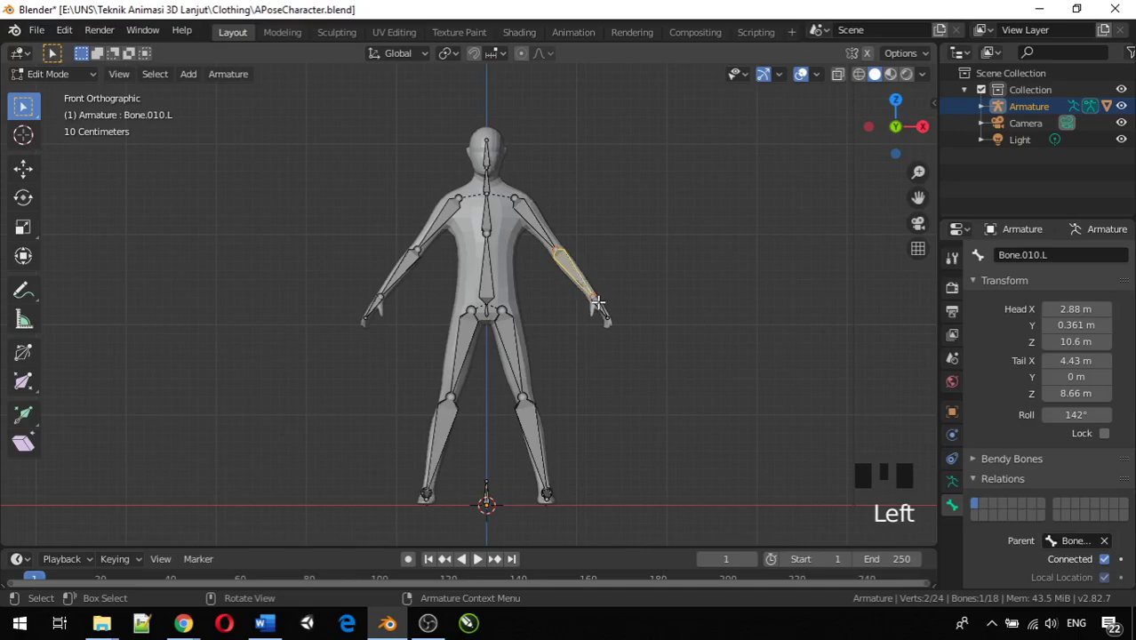
left_click(596, 303)
left_click(541, 235)
scroll(605, 325, "up", 4)
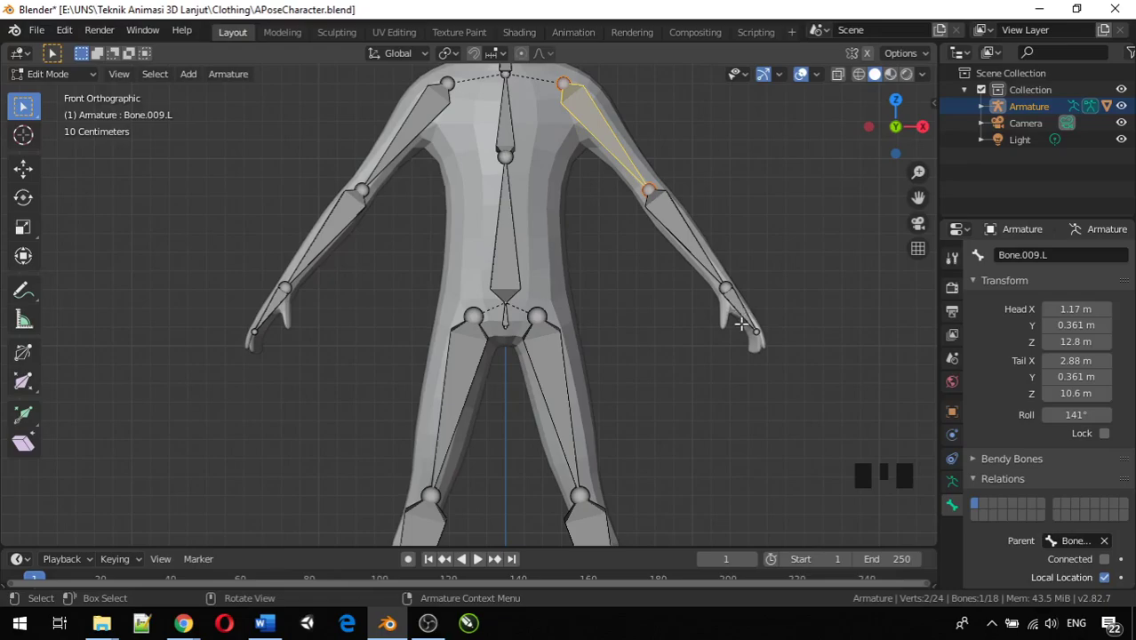
scroll(741, 324, "down", 3)
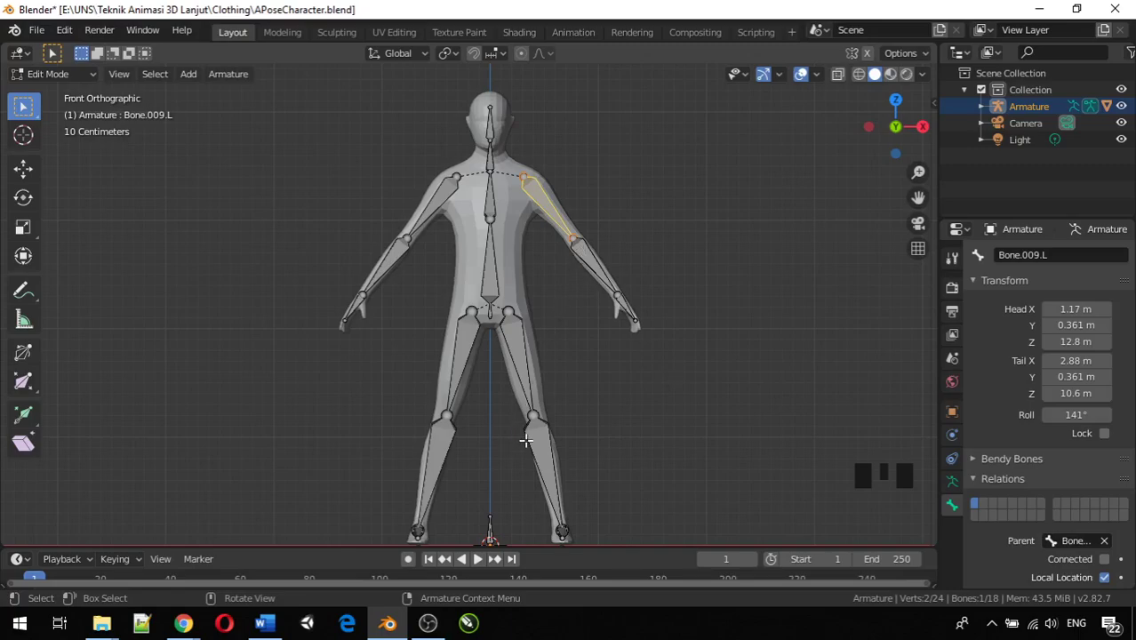
scroll(564, 488, "down", 2)
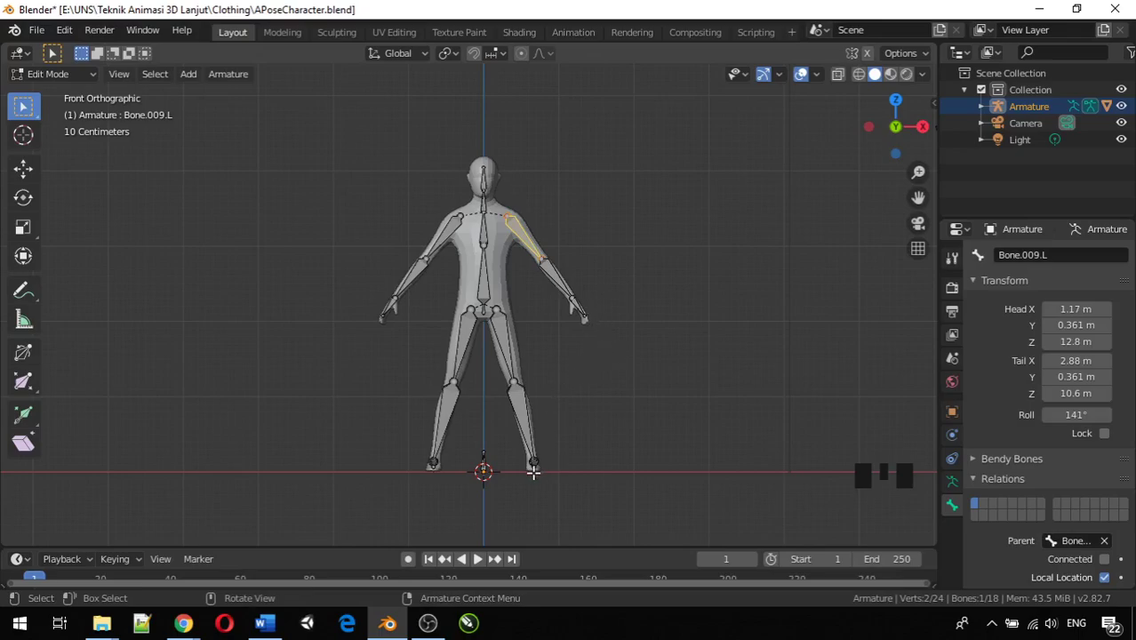
left_click(569, 374)
Step: Try duplicating the left hand bone in place from the side view, and undo the duplicate
key("KP_3")
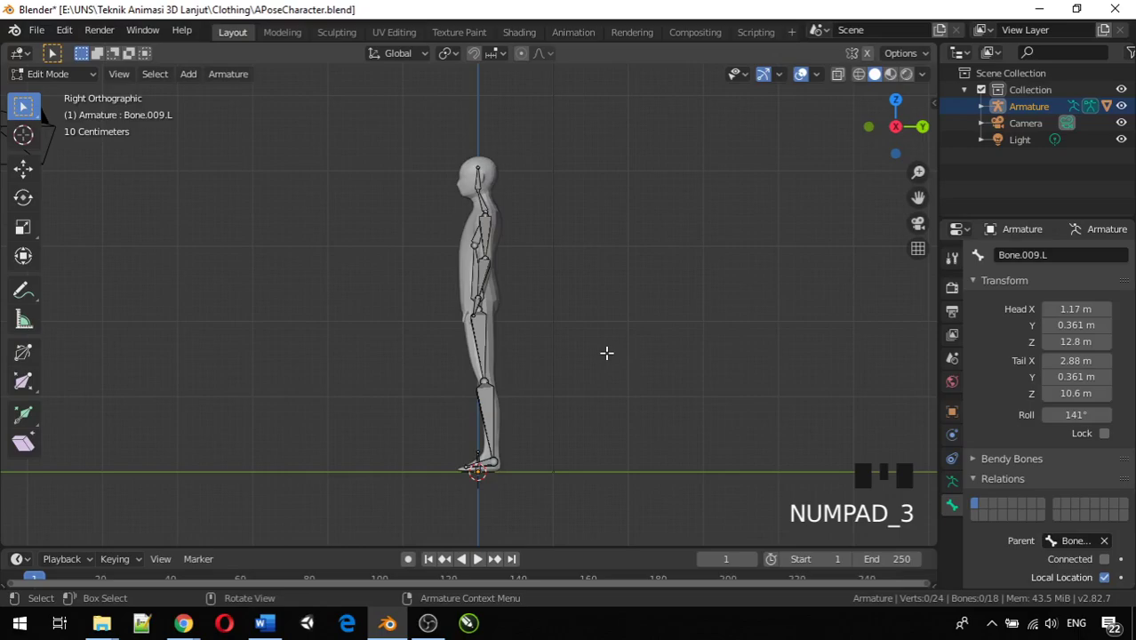
scroll(606, 353, "up", 5)
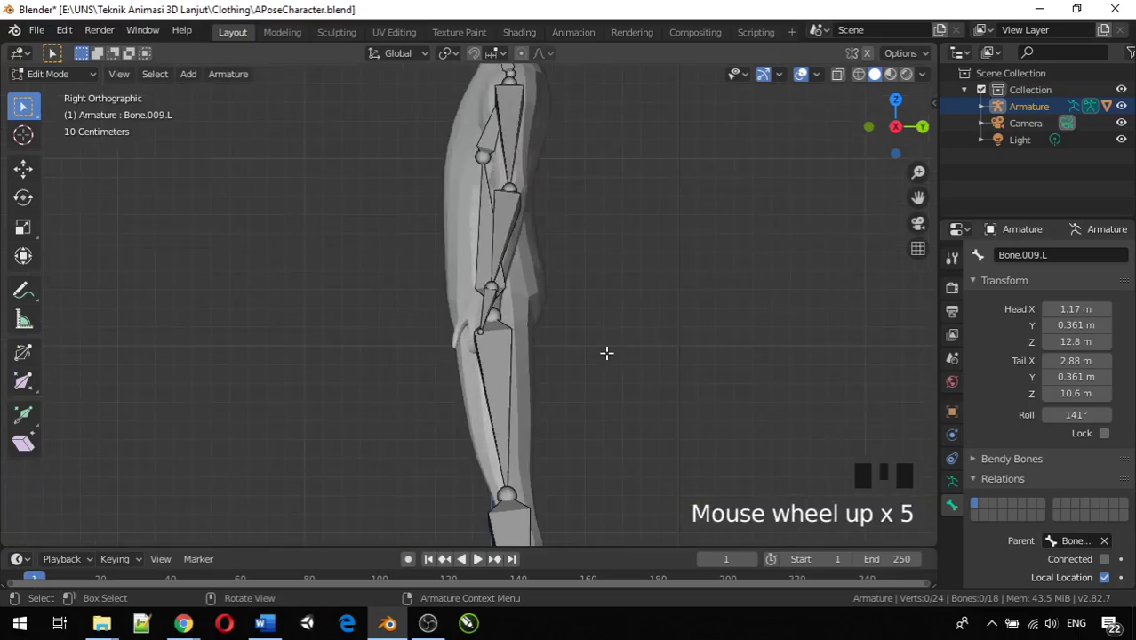
left_click(483, 309)
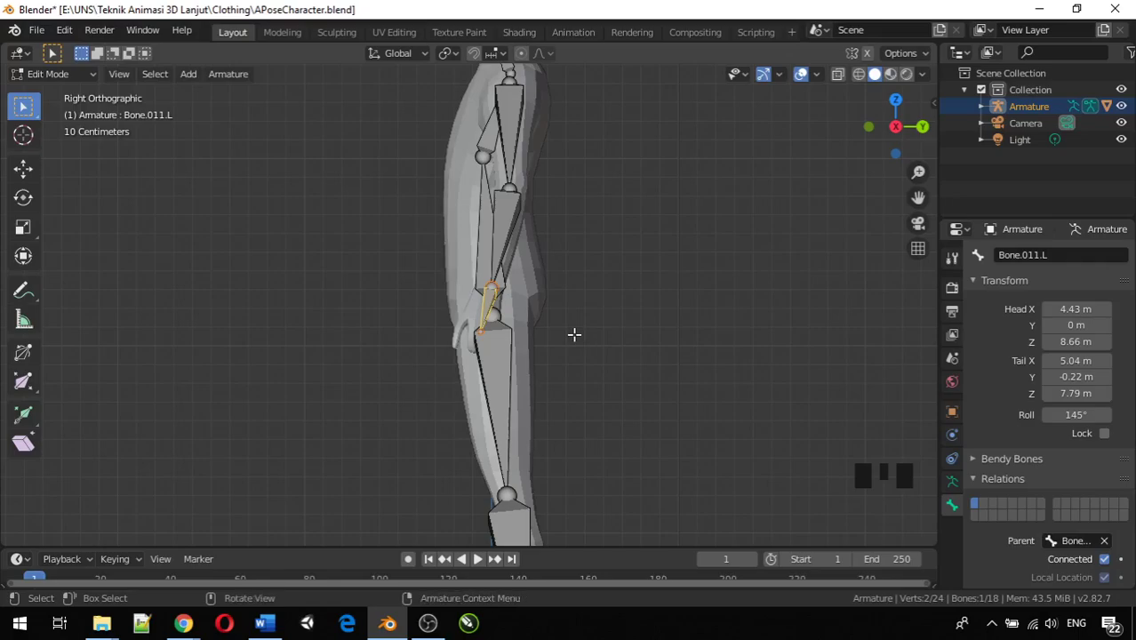
left_click(495, 314)
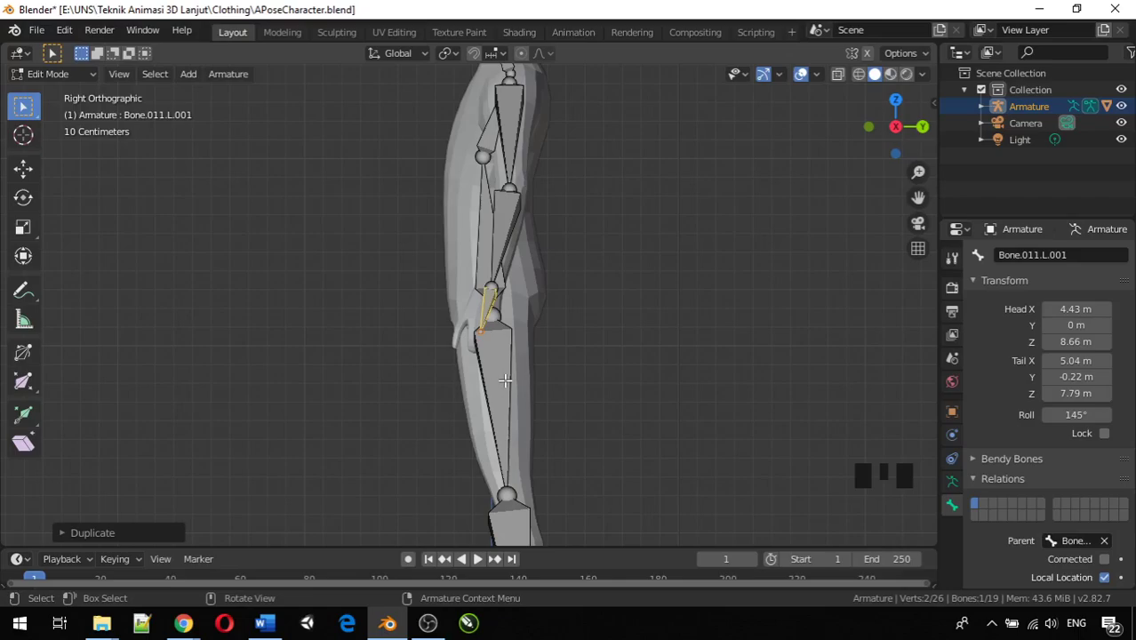
key("ctrl+z")
Step: Add a new single bone to the armature at the 3D cursor, between the character's feet
scroll(495, 378, "down", 2)
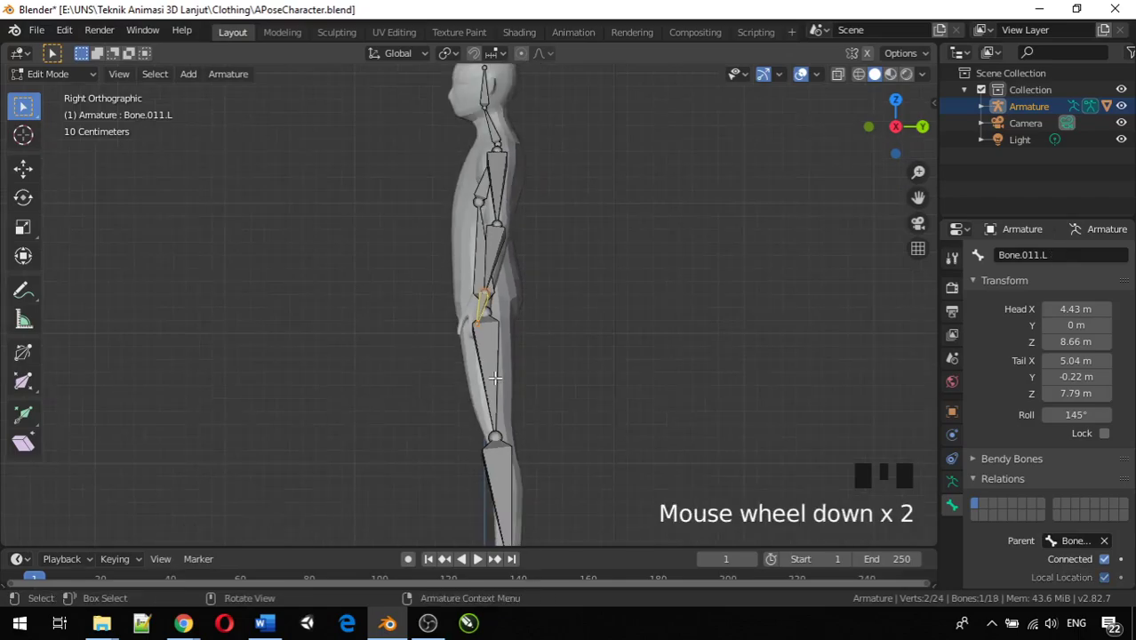
middle_click_drag(461, 374, 585, 401)
key("KP_1")
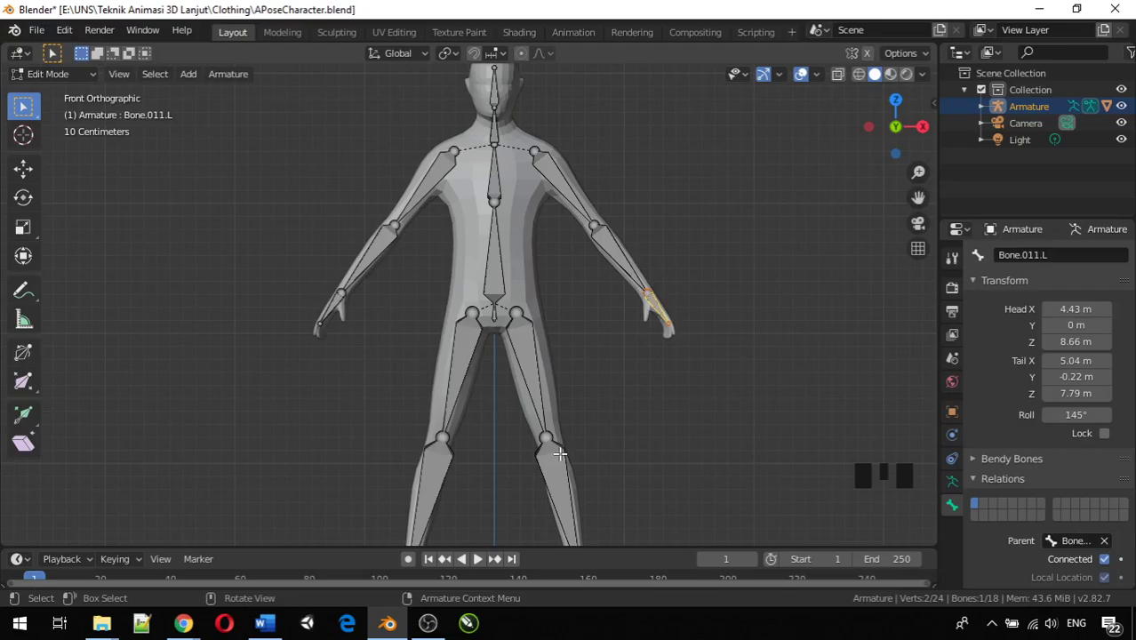
scroll(560, 454, "down", 4)
scroll(560, 455, "up", 1)
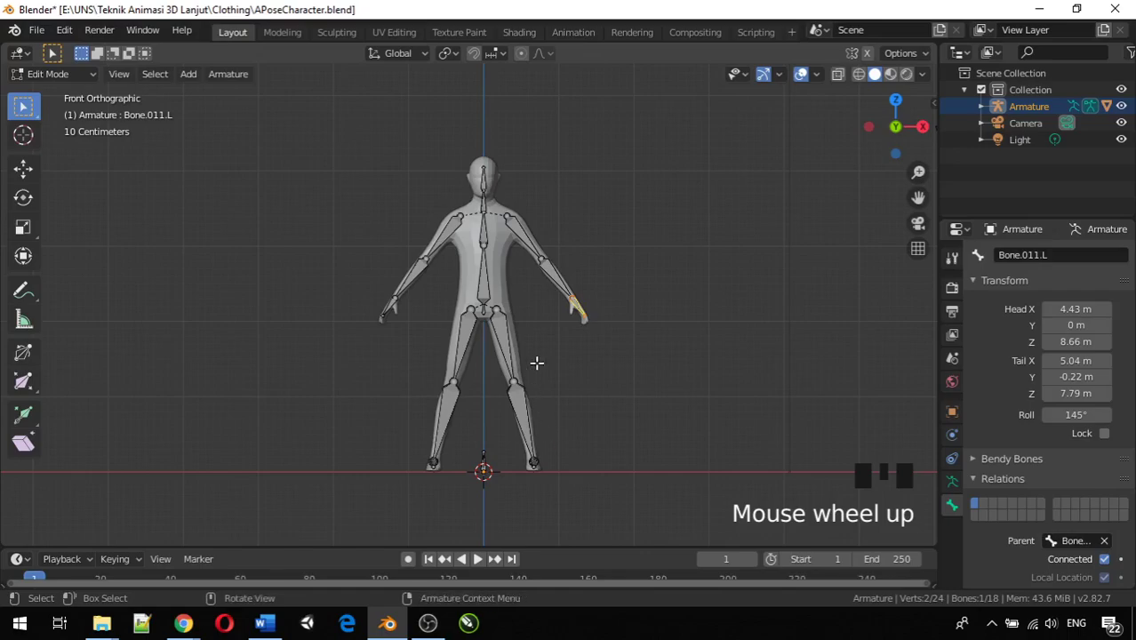
left_click(560, 310)
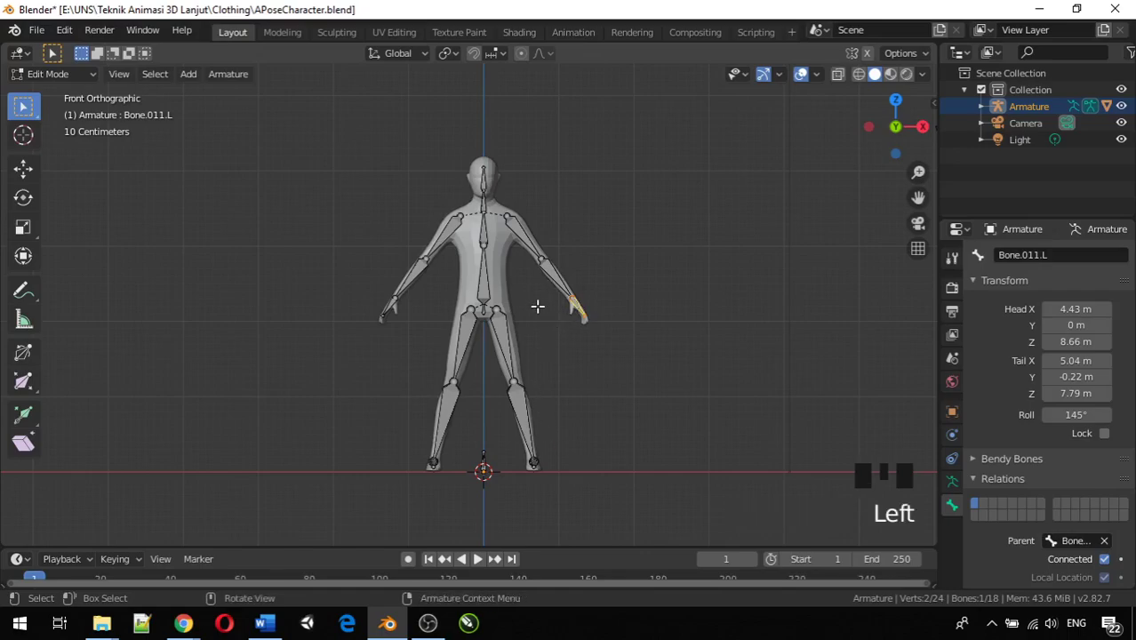
scroll(467, 494, "up", 1)
middle_click_drag(472, 491, 494, 358, "shift")
key("shift+a")
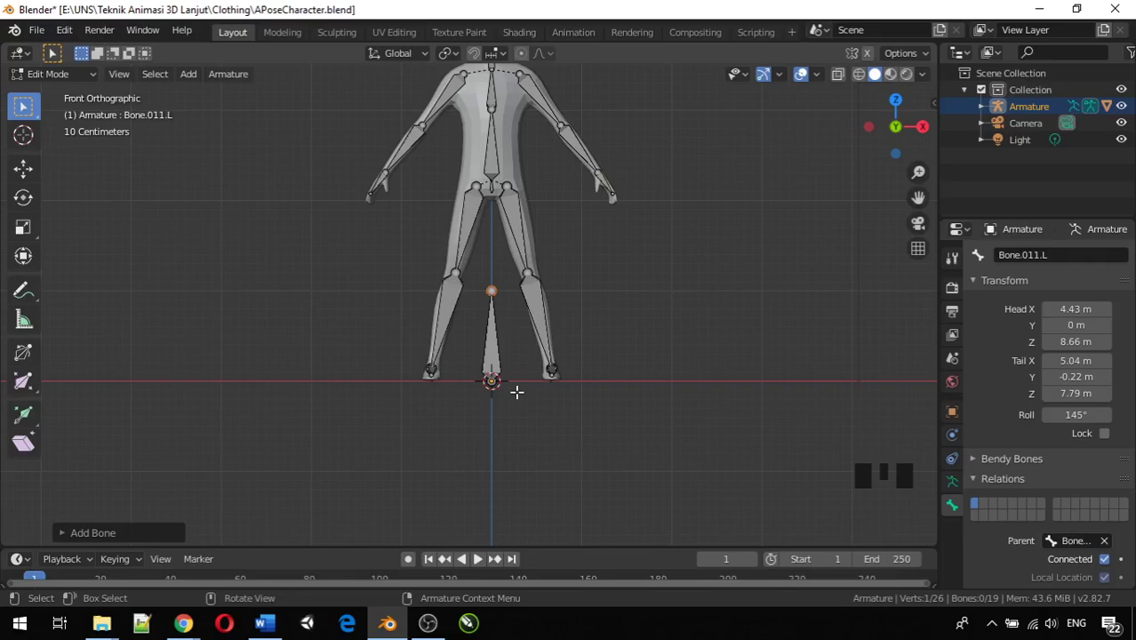
Step: Rotate the new bone by -90 degrees in the right view and scale it down to about 1.25 m long
key("KP_3")
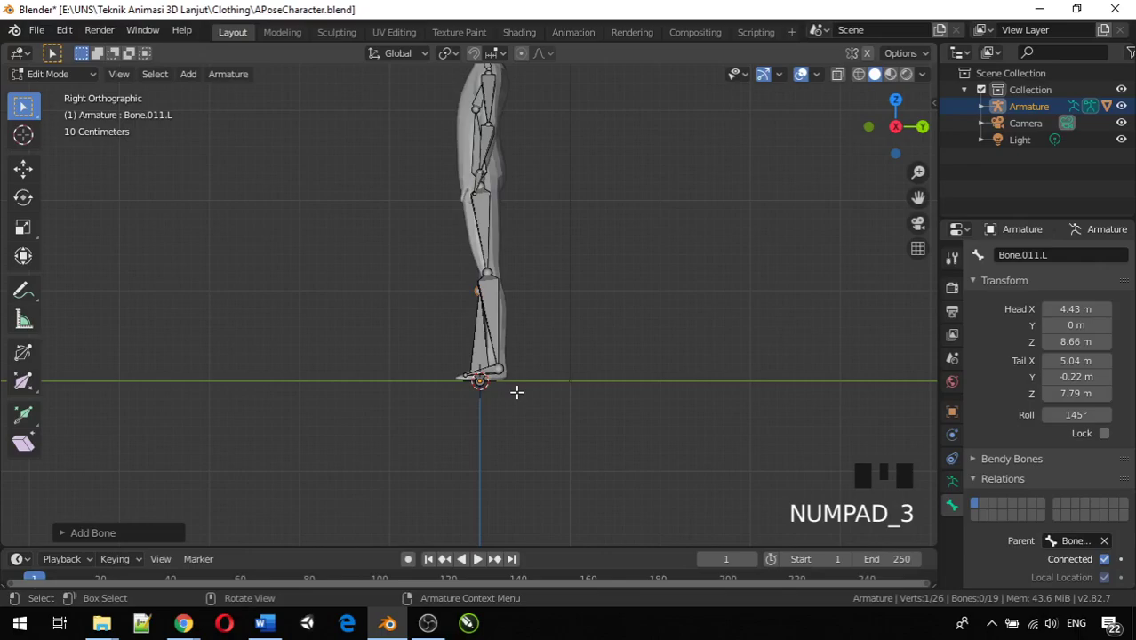
left_click(477, 325)
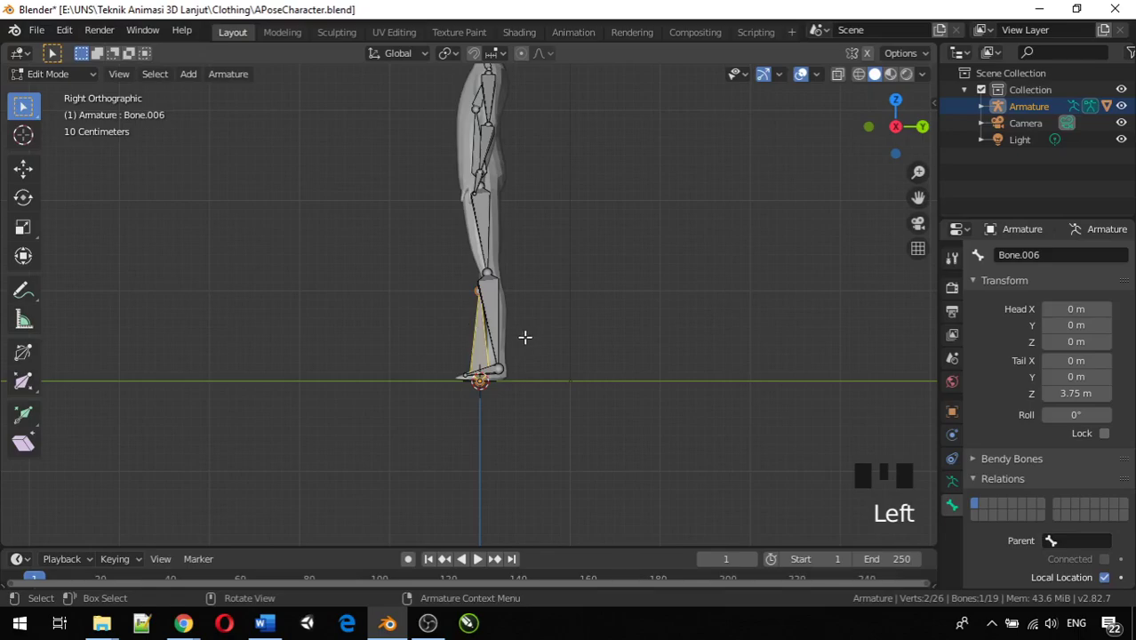
key("r")
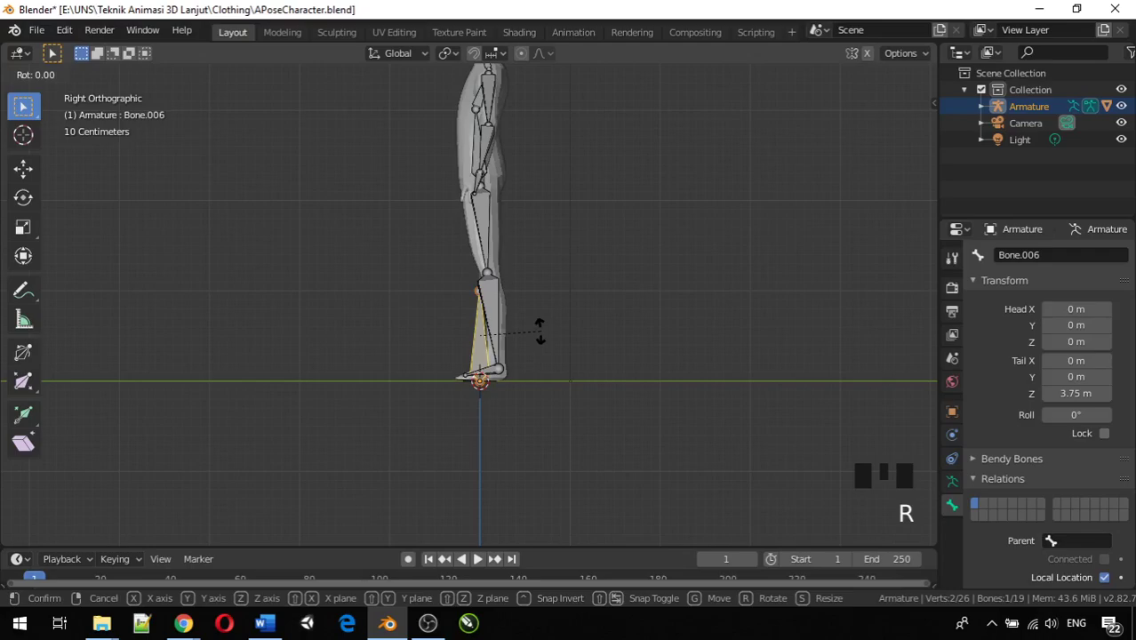
type("-90")
key("Return")
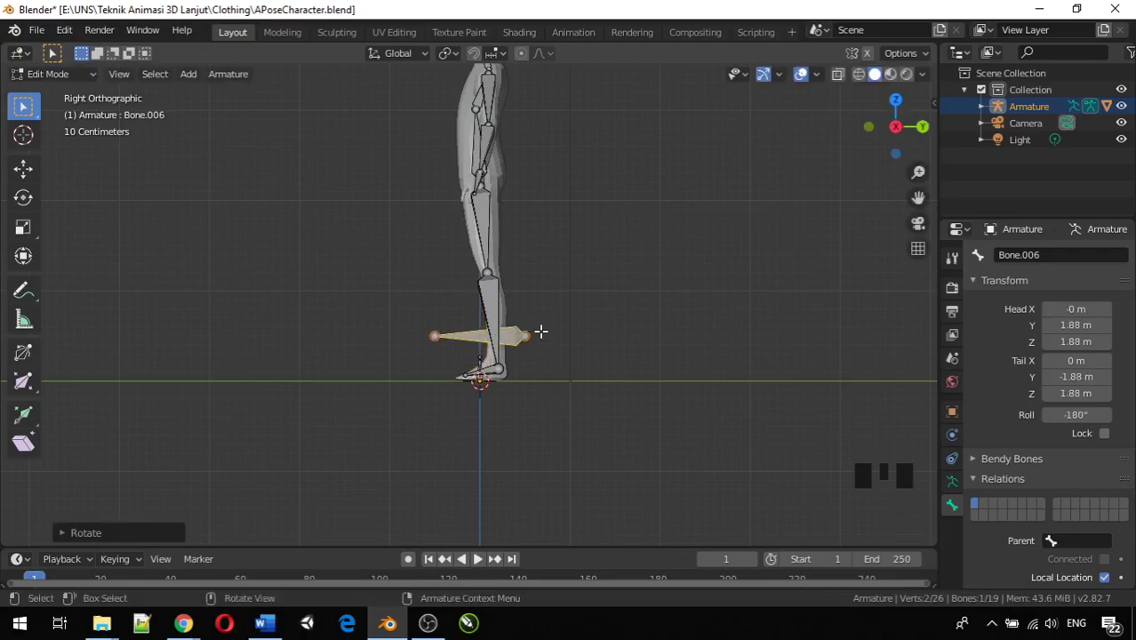
key("s")
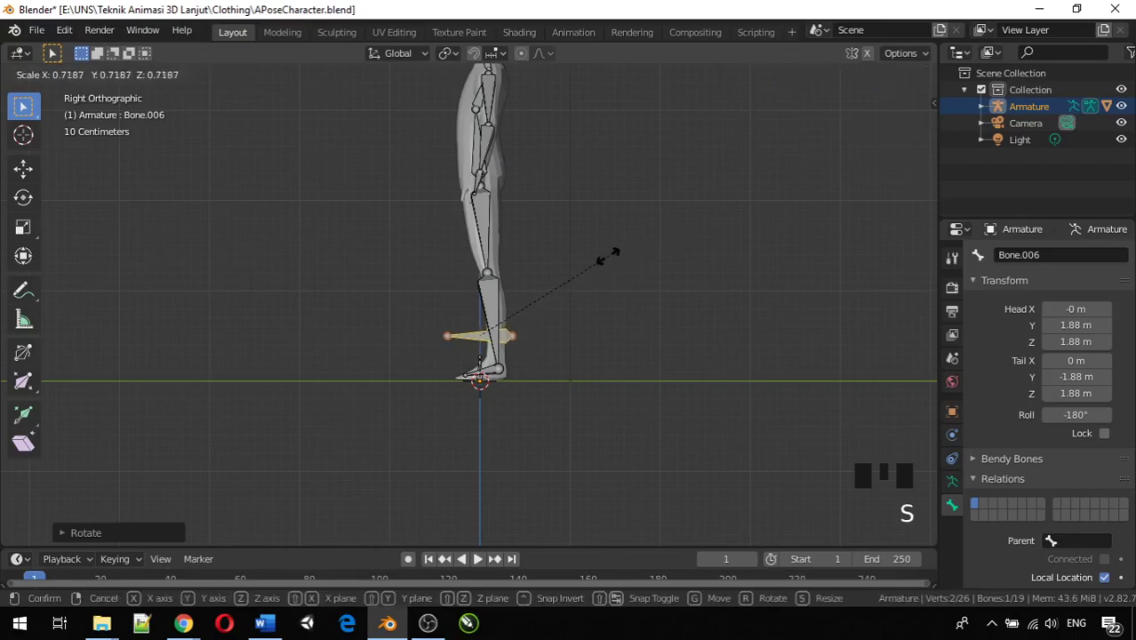
left_click(535, 294)
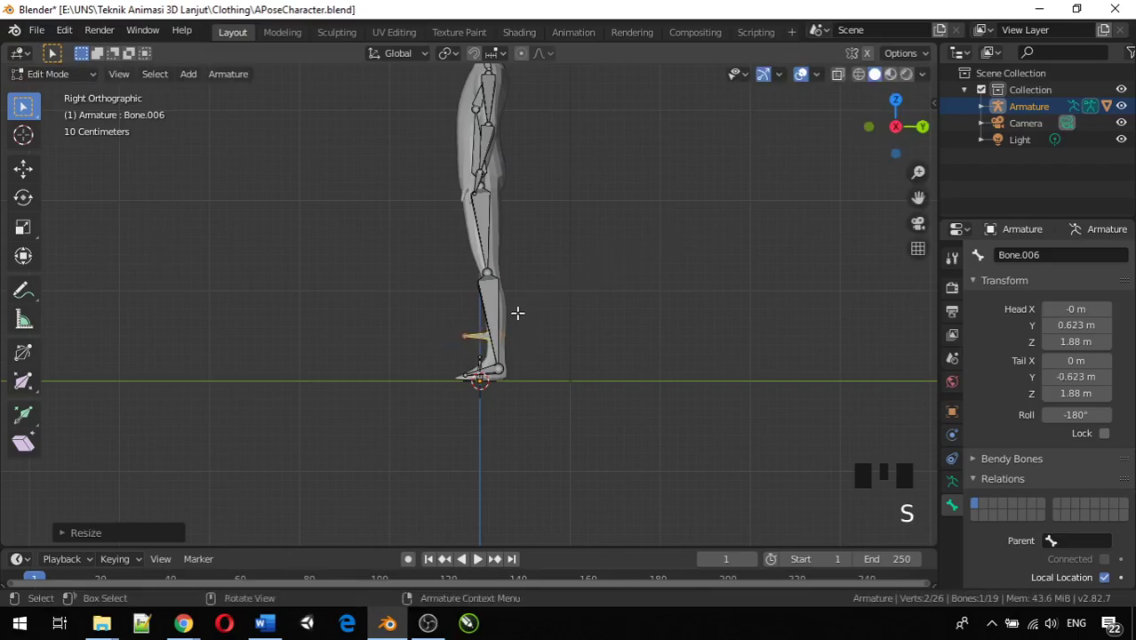
Step: Move the new bone along Y well in front of the legs and raise it along Z to knee height, about 4.54 m
key("g")
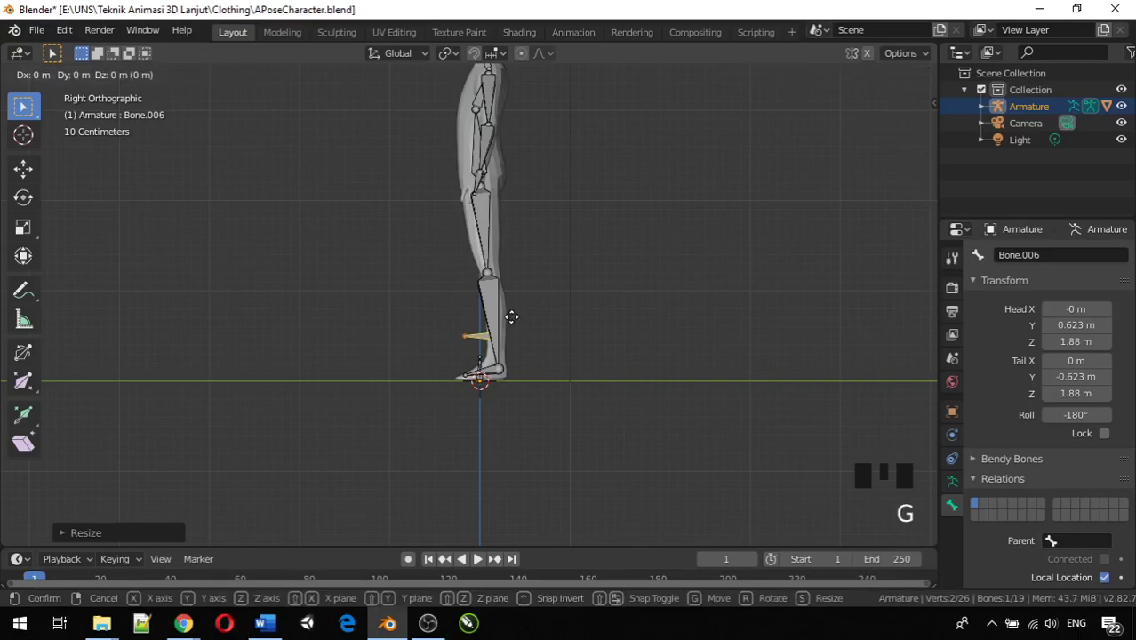
key("y")
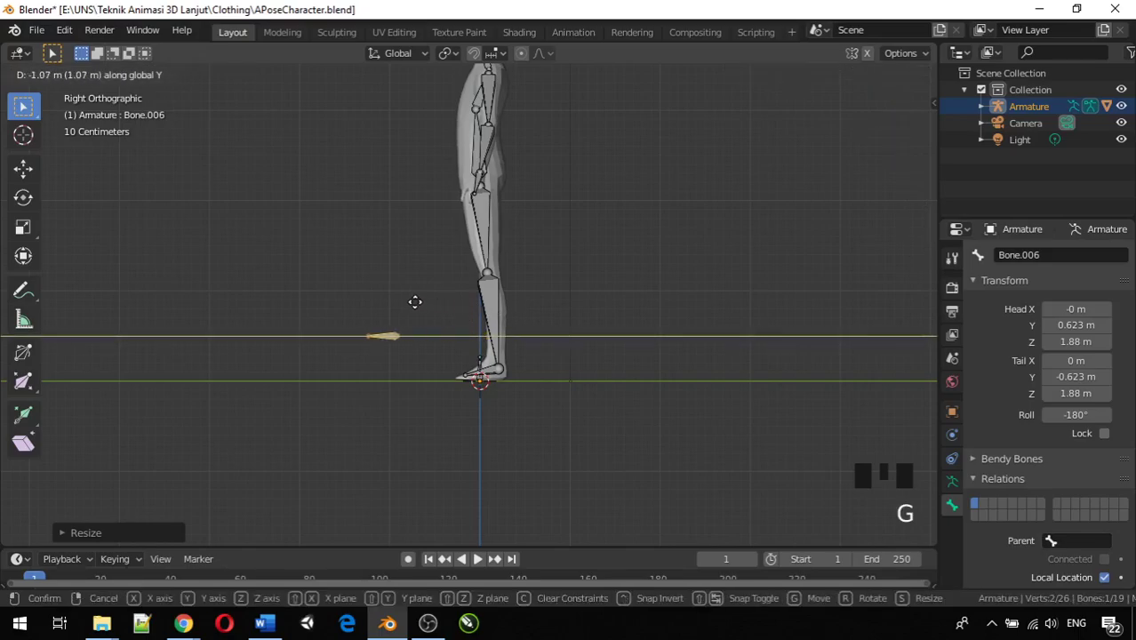
left_click(414, 301)
key("g")
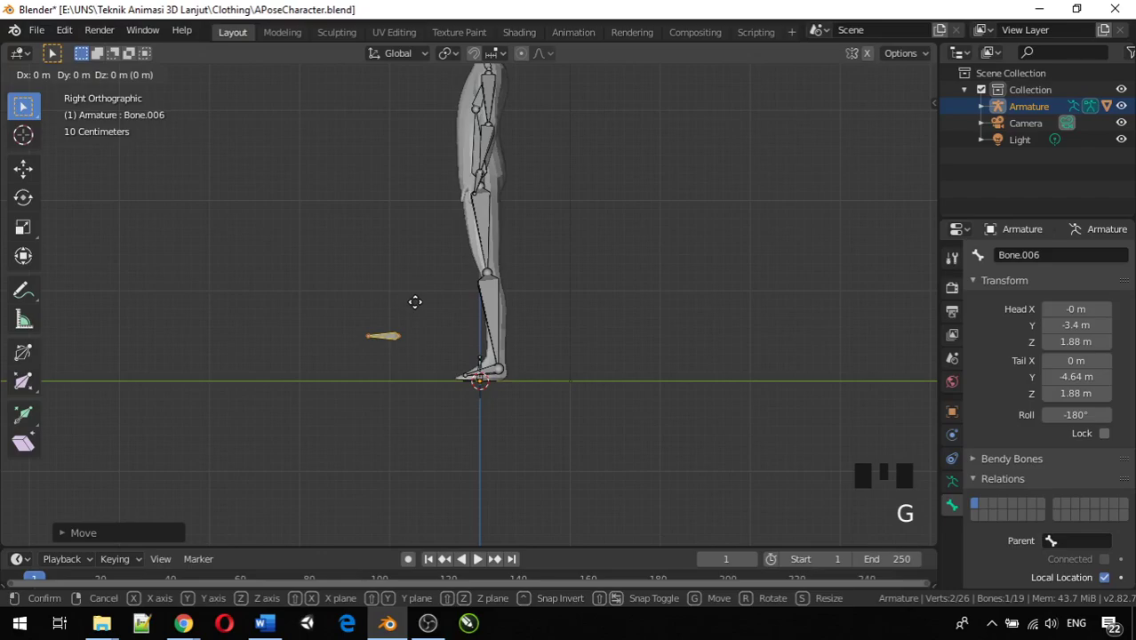
key("z")
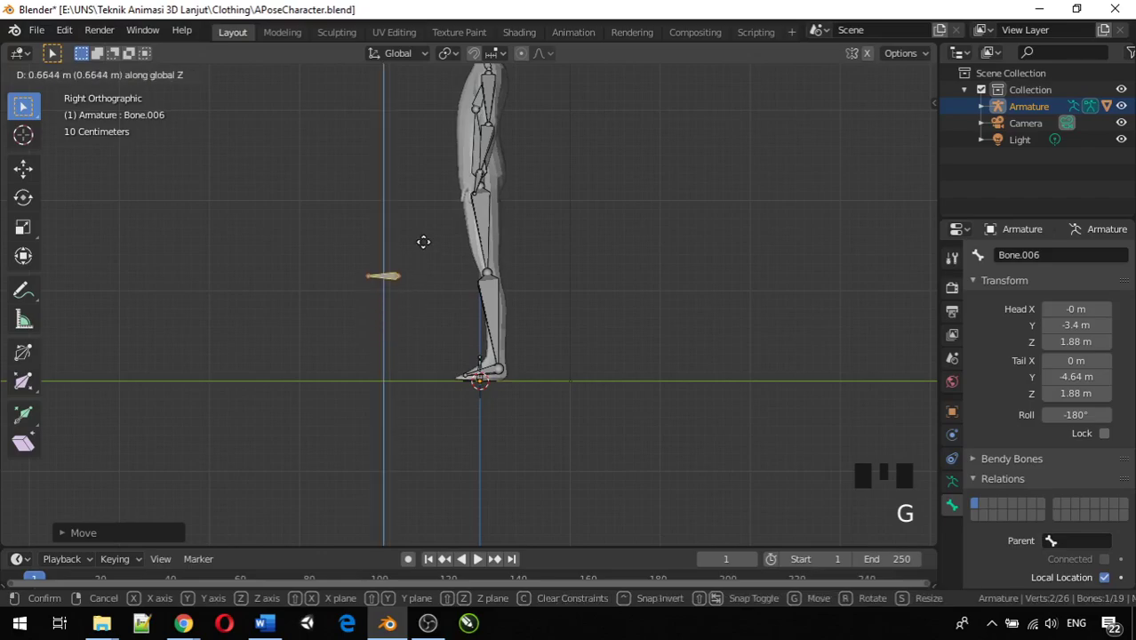
left_click(423, 237)
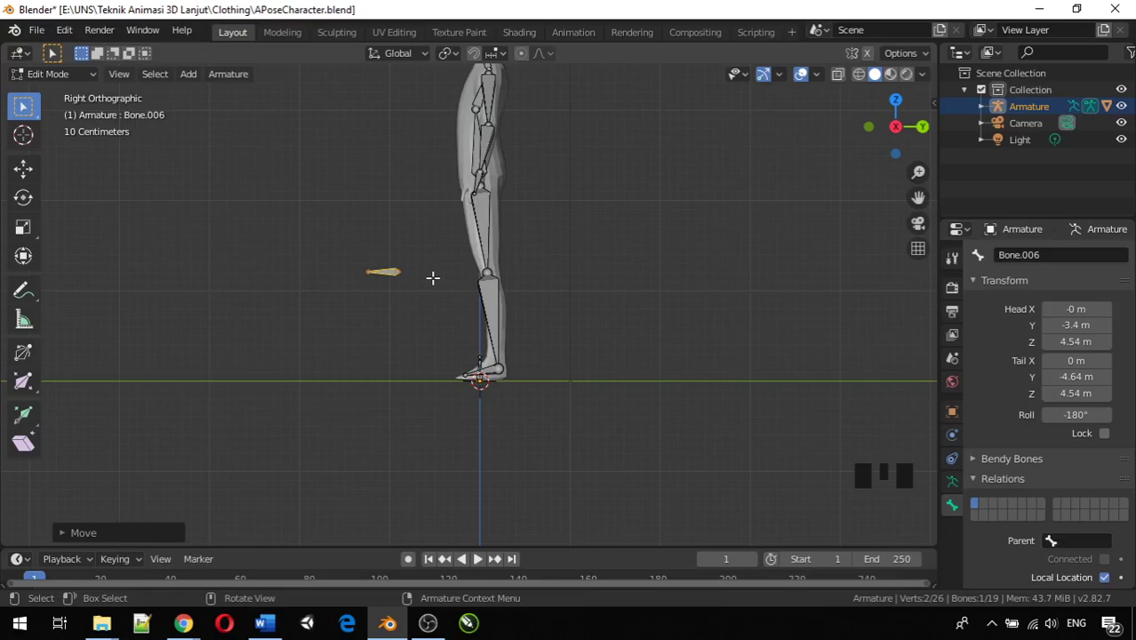
key("g")
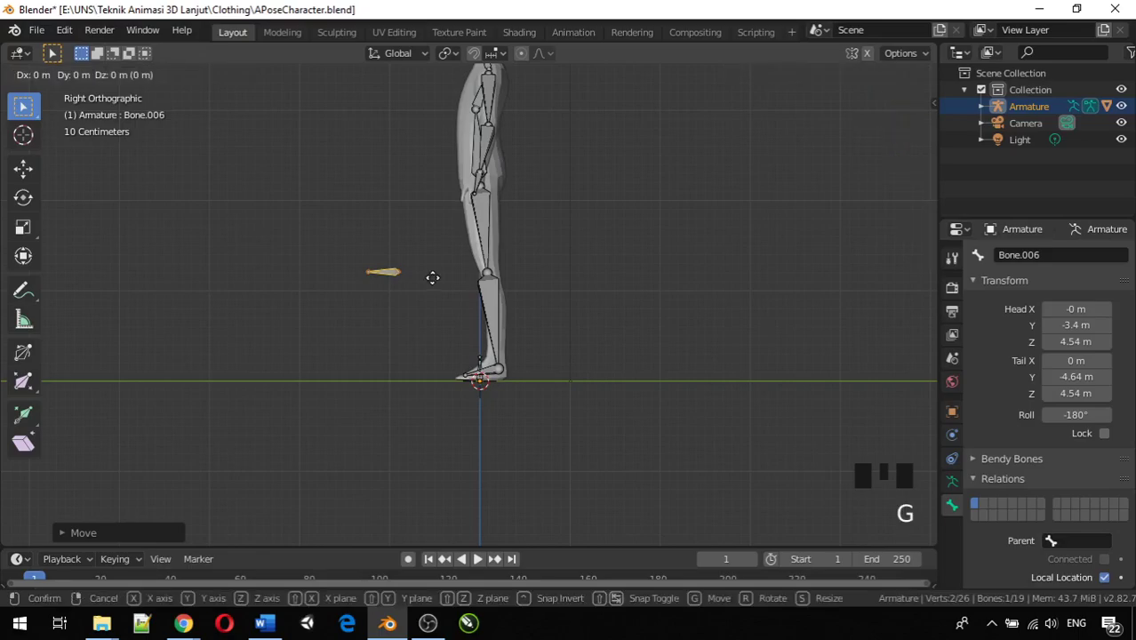
key("y")
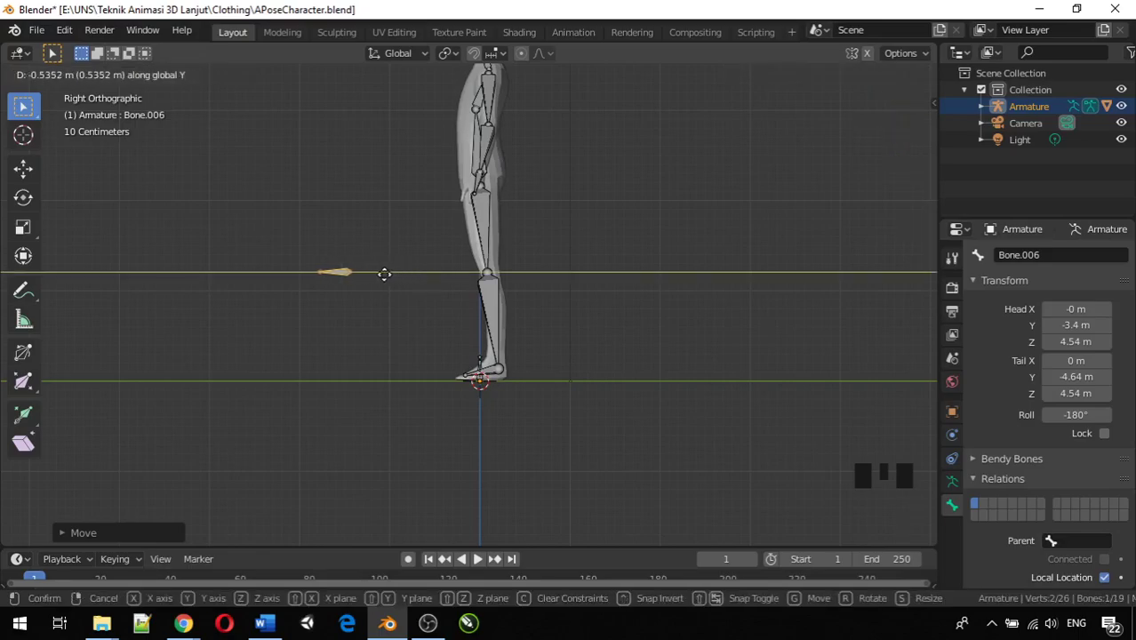
Step: Position the loose pole bone in front of the left knee, with its head at about X 1.56 m and Y -5.4 m
left_click(384, 274)
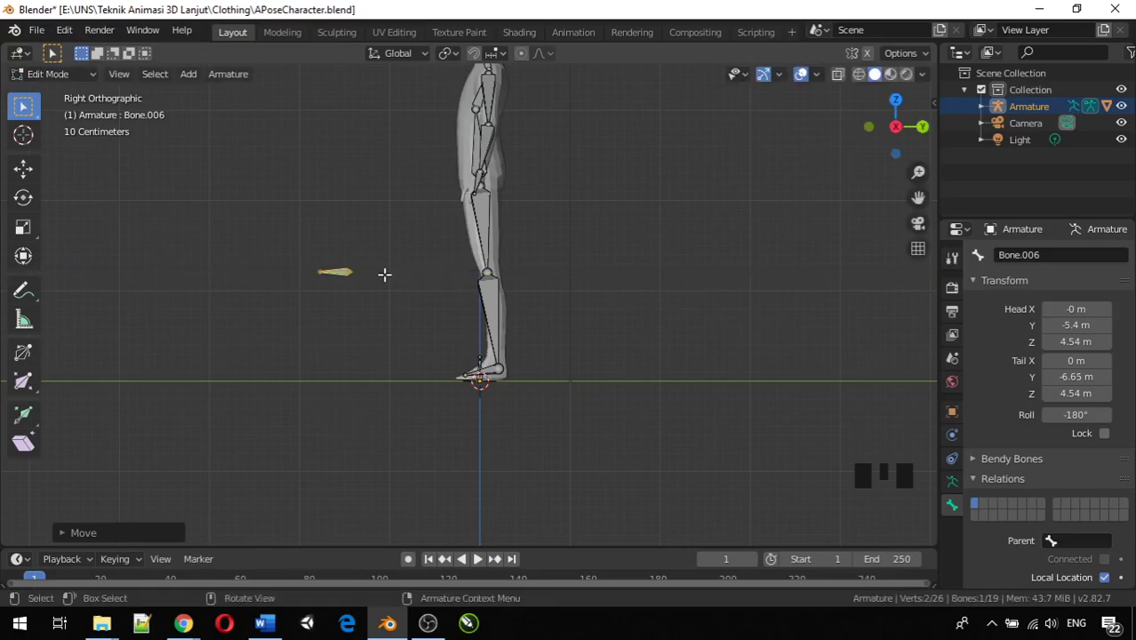
key("KP_1")
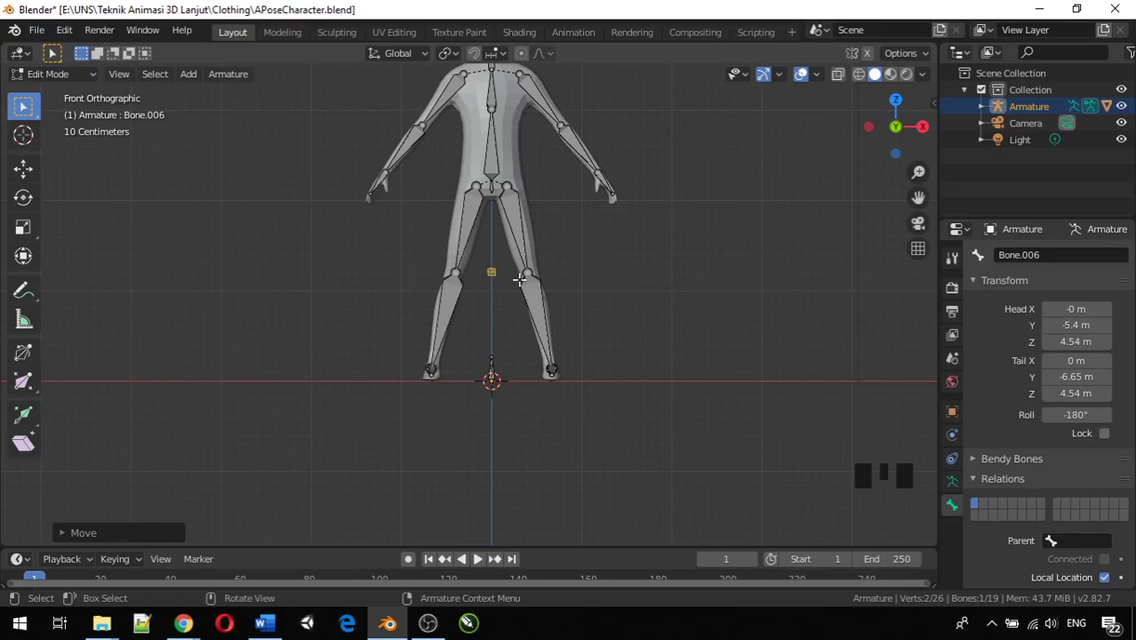
key("g")
key("x")
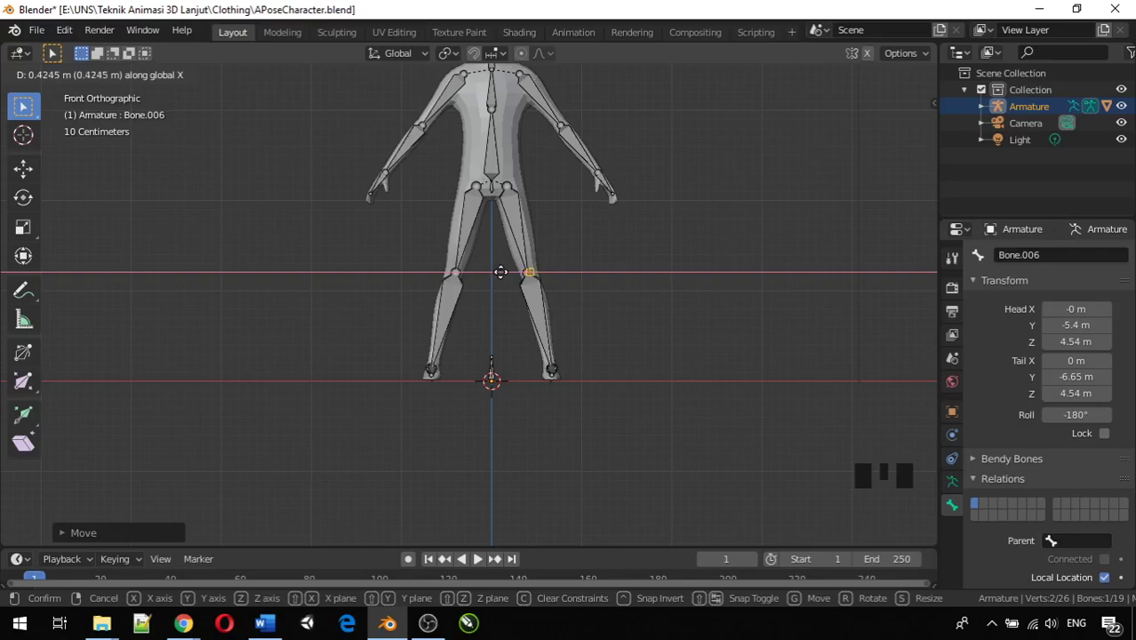
left_click(500, 272)
Step: Rename the bone in front of the left knee as PoleLeg
middle_click_drag(657, 327, 409, 329)
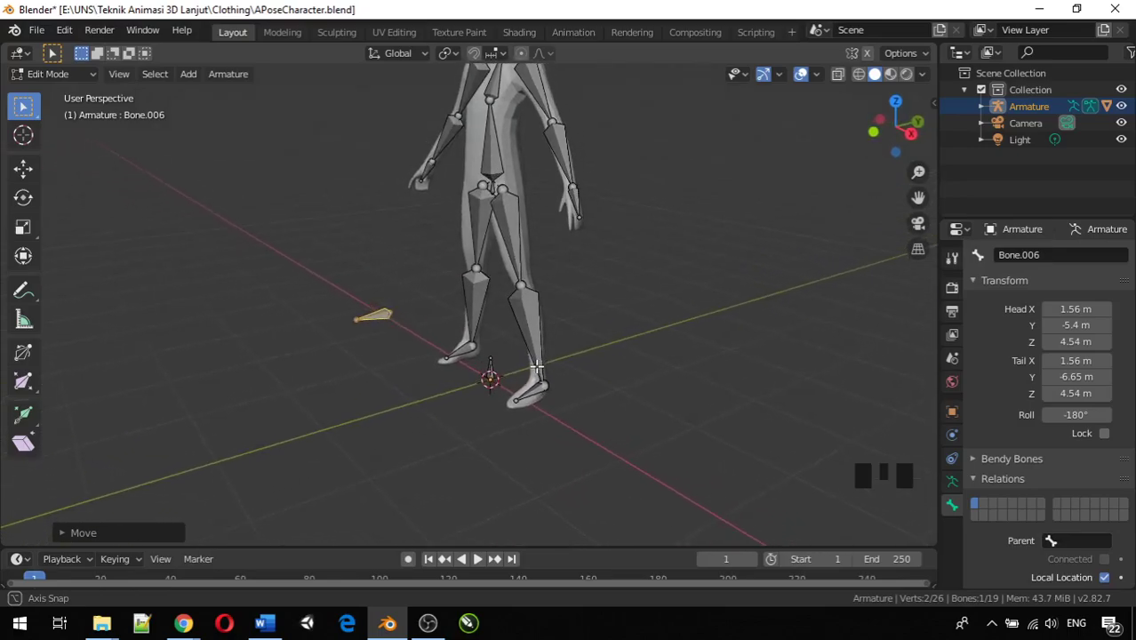
left_click(380, 313)
left_click(1052, 255)
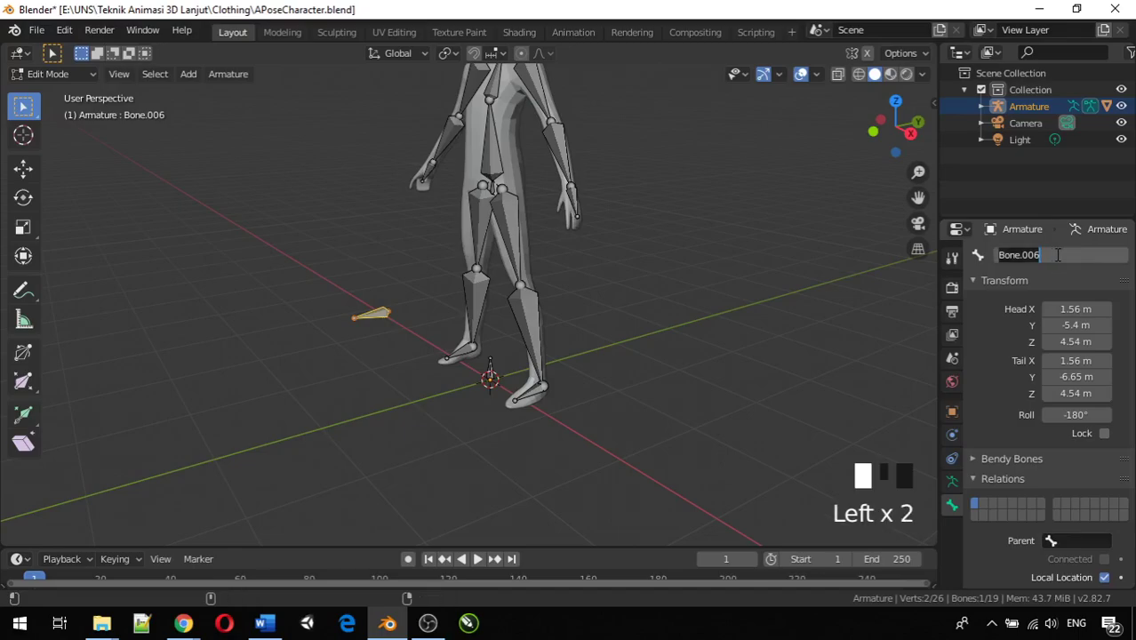
type("P")
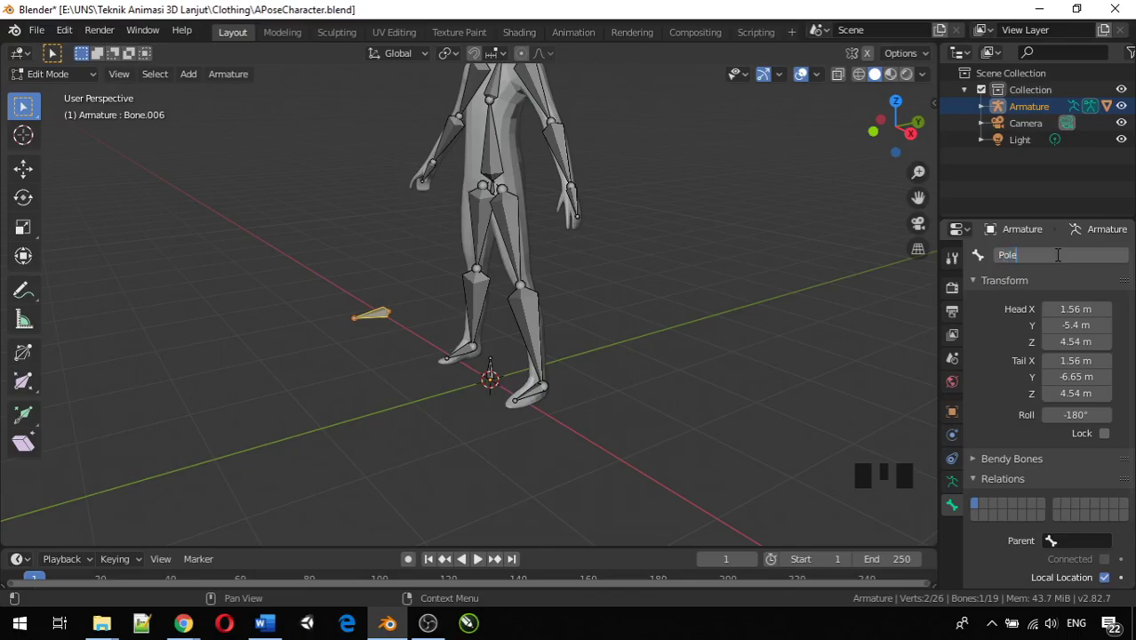
type("oleLeg")
key("Return")
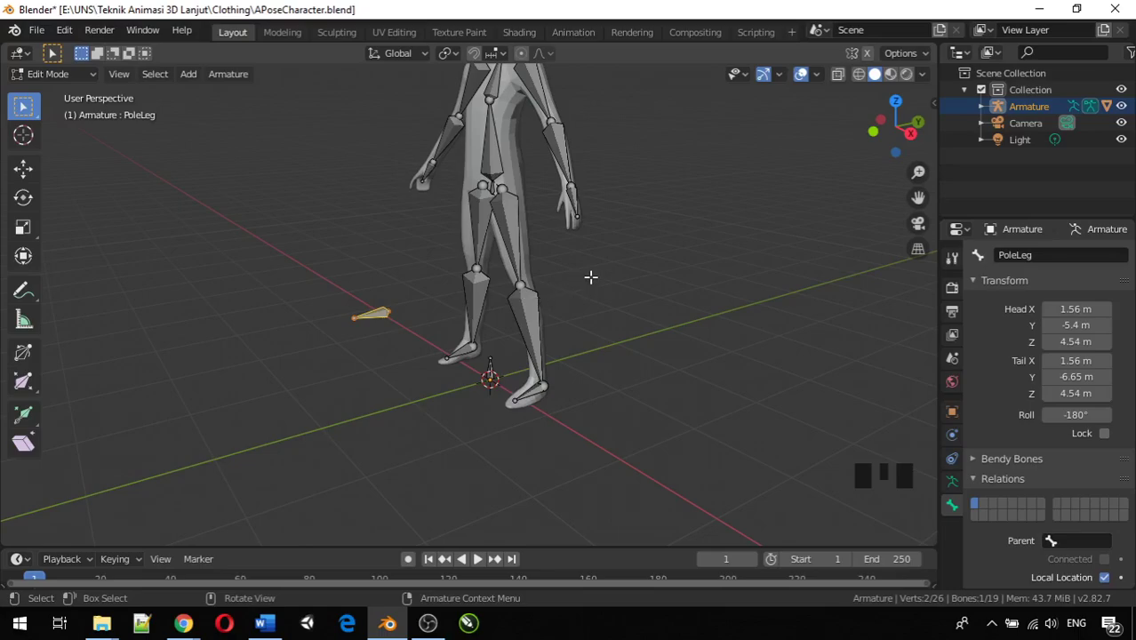
Step: Duplicate the PoleLeg bone, place the copy behind the body along the Y axis, and rotate it 180°
middle_click_drag(553, 284, 492, 275)
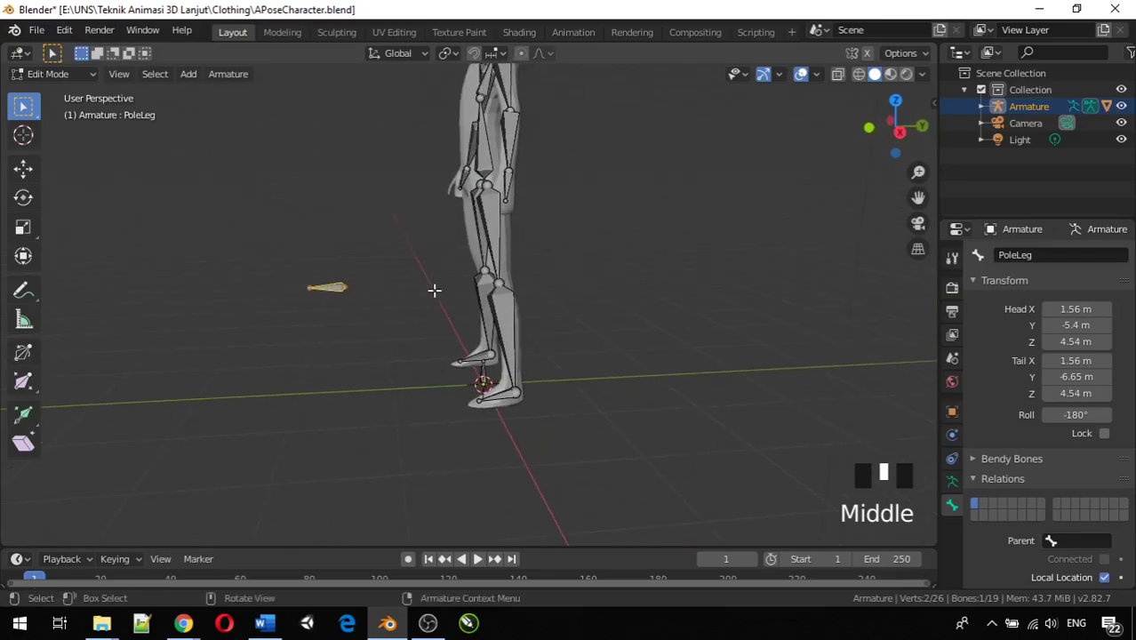
key("KP_3")
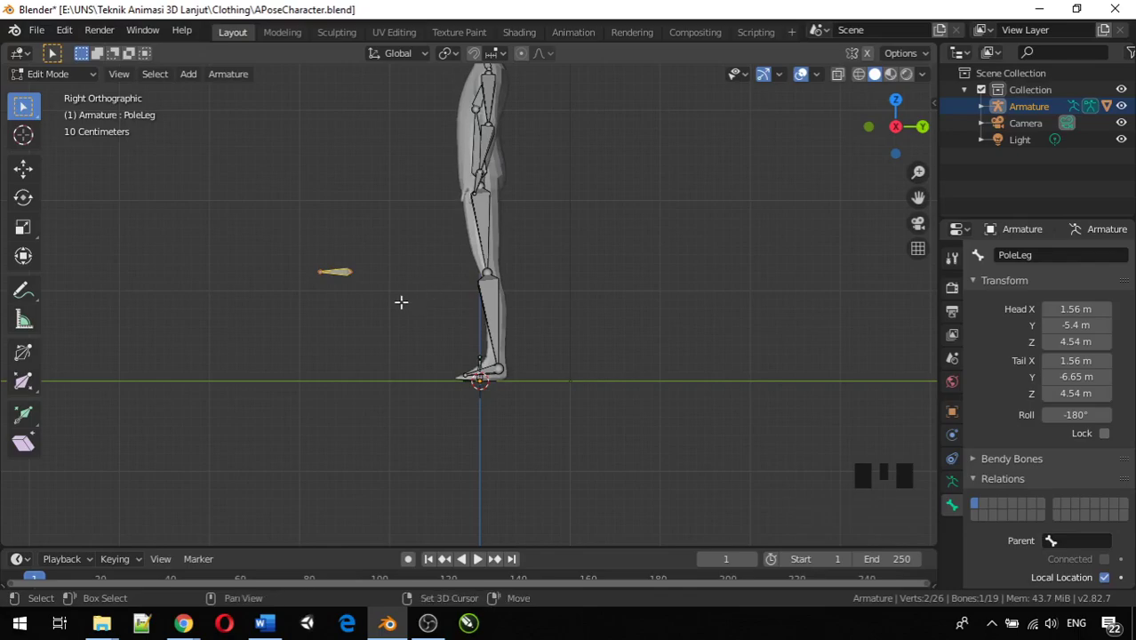
key("shift+d")
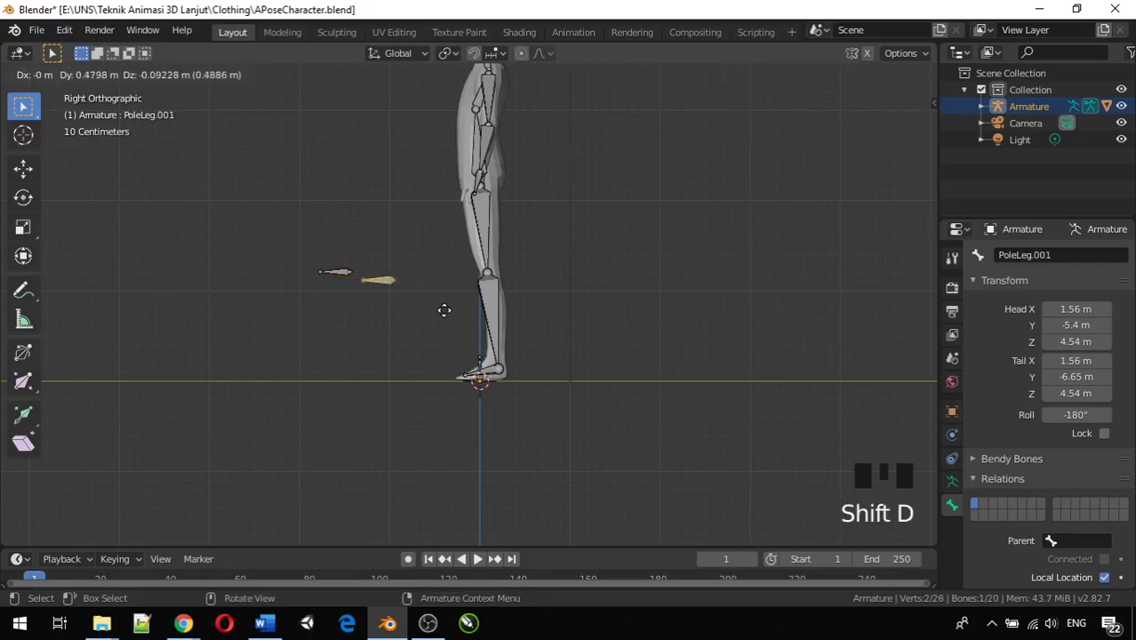
key("x")
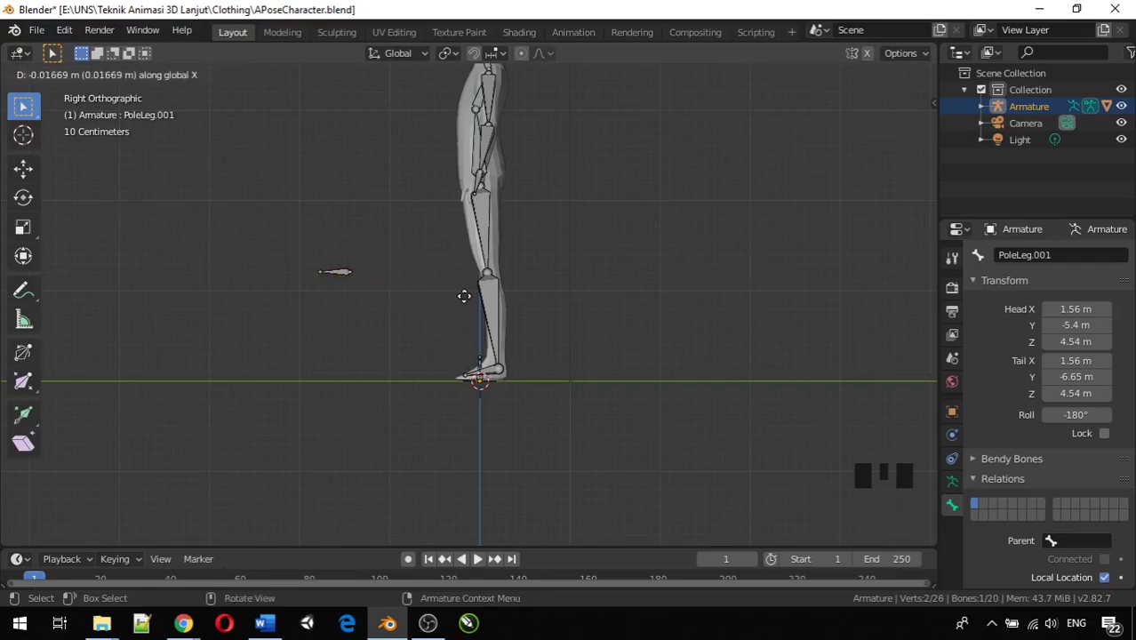
key("y")
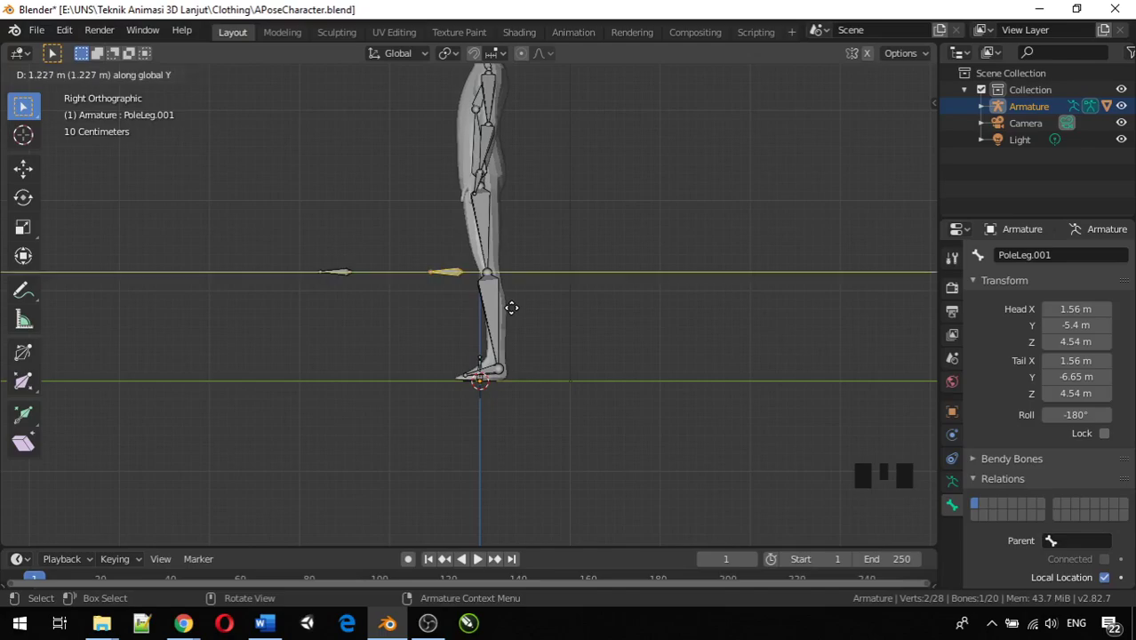
left_click(683, 345)
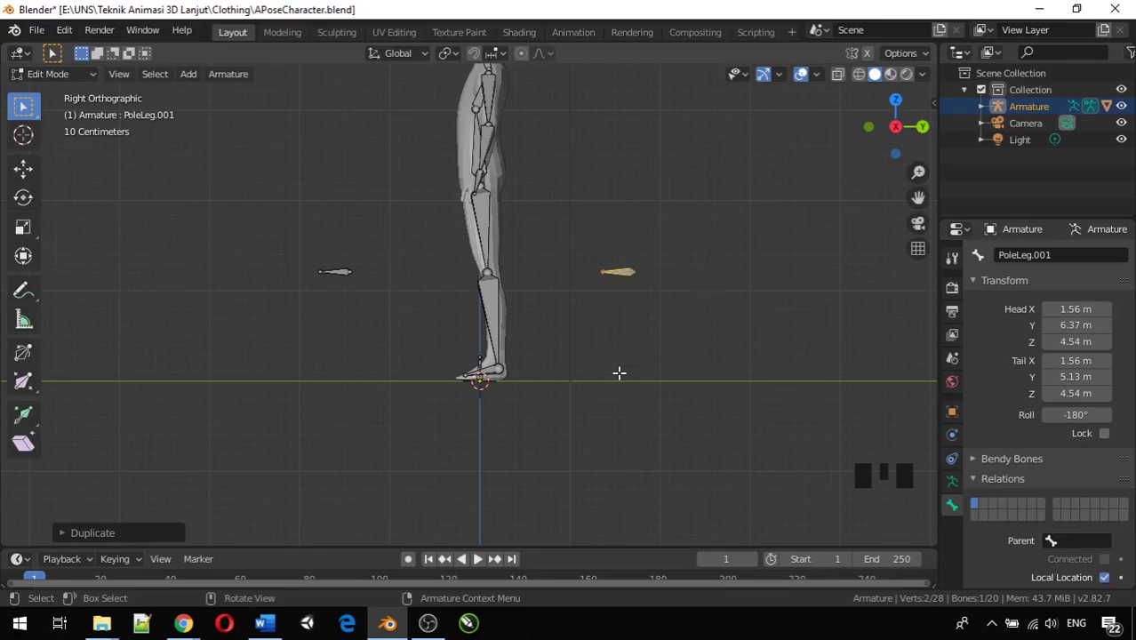
type("r180")
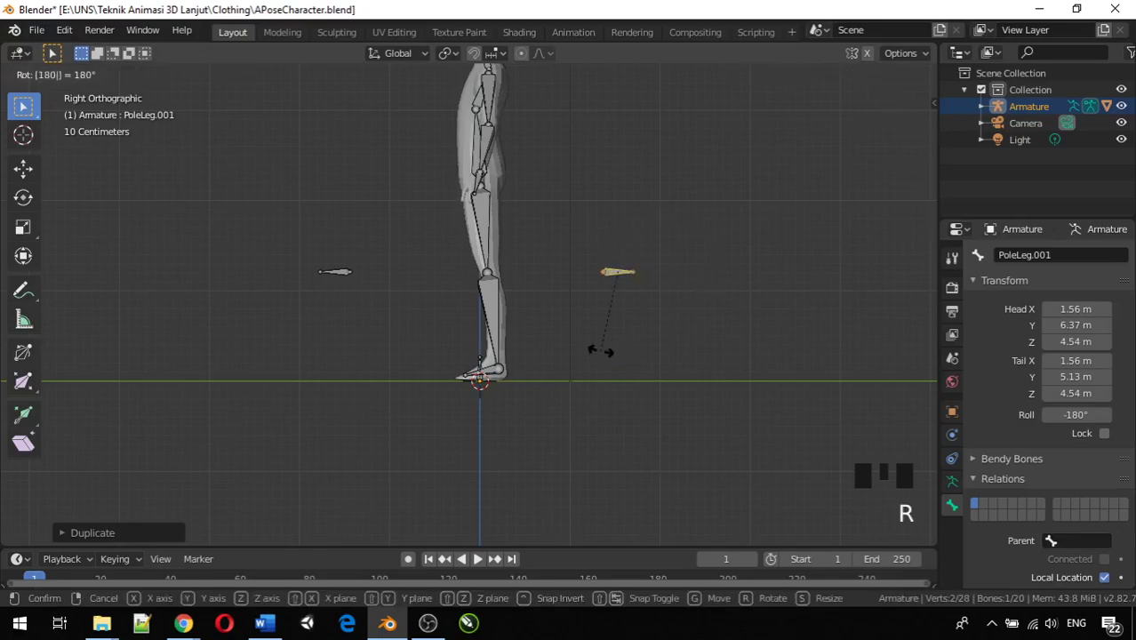
key("Return")
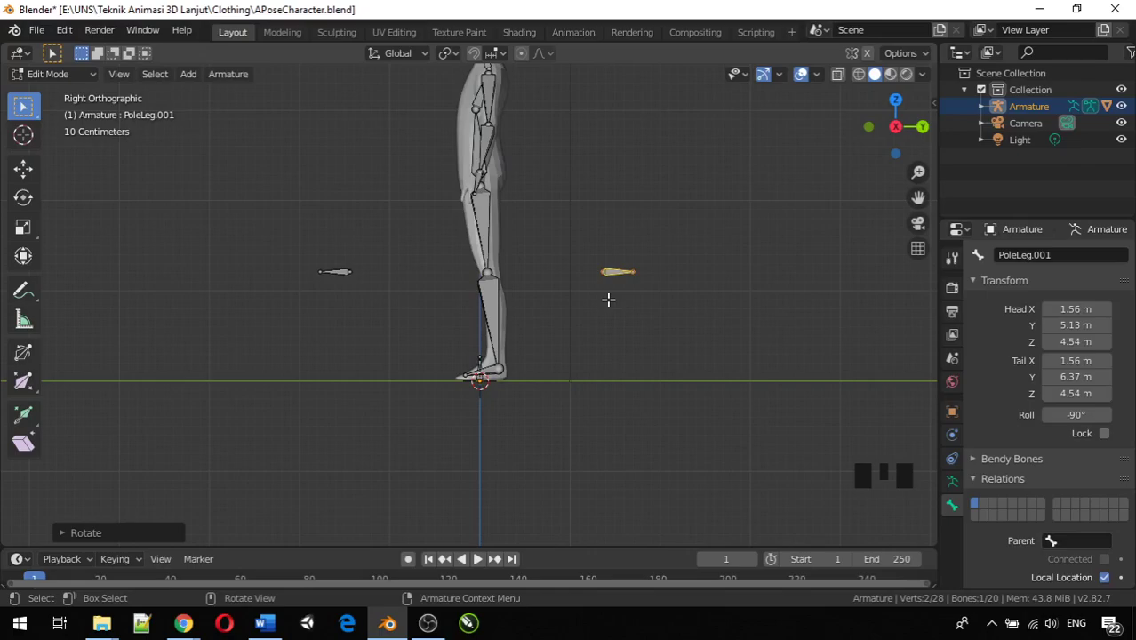
Step: Move the copied pole bone up to about Z 10.5 m and sideways to about X 2.77 m, behind the left arm
key("g")
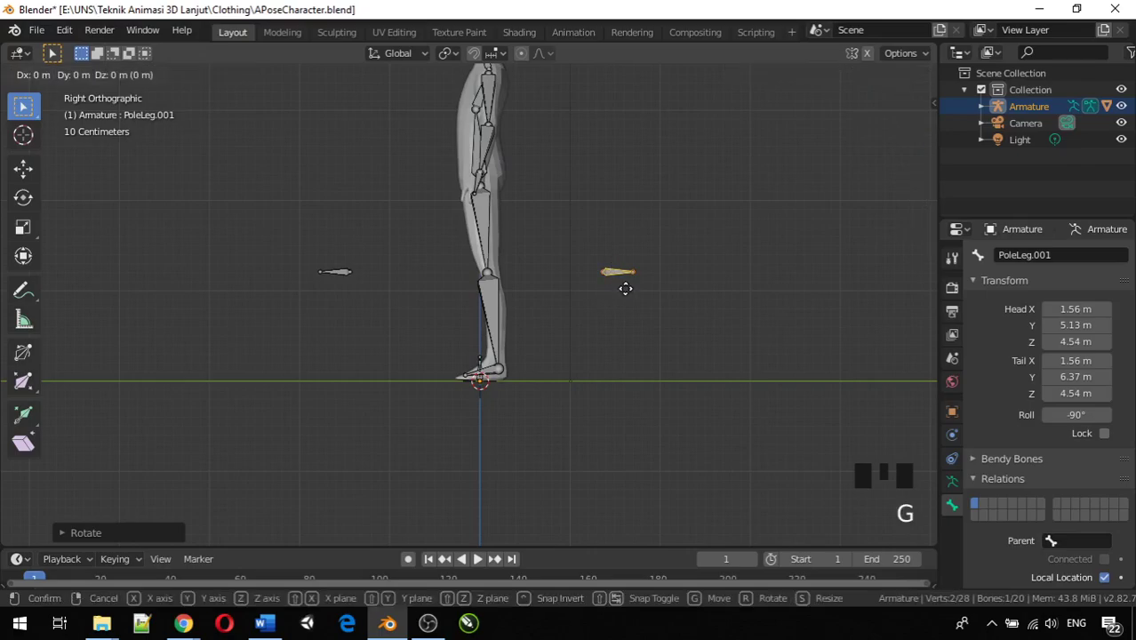
key("z")
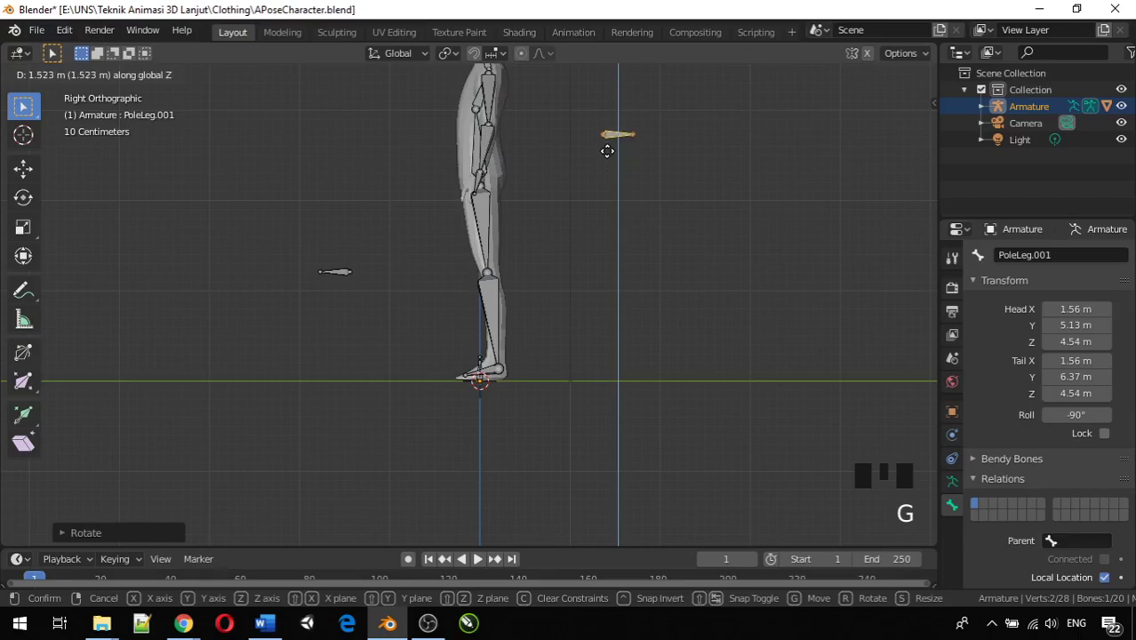
left_click(607, 144)
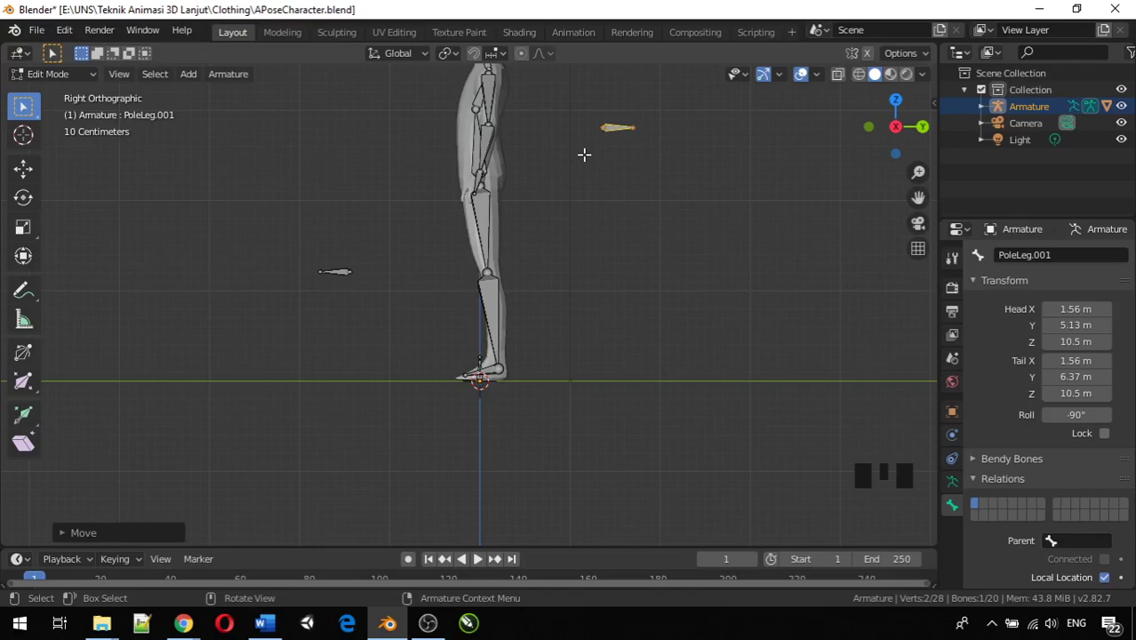
key("KP_7")
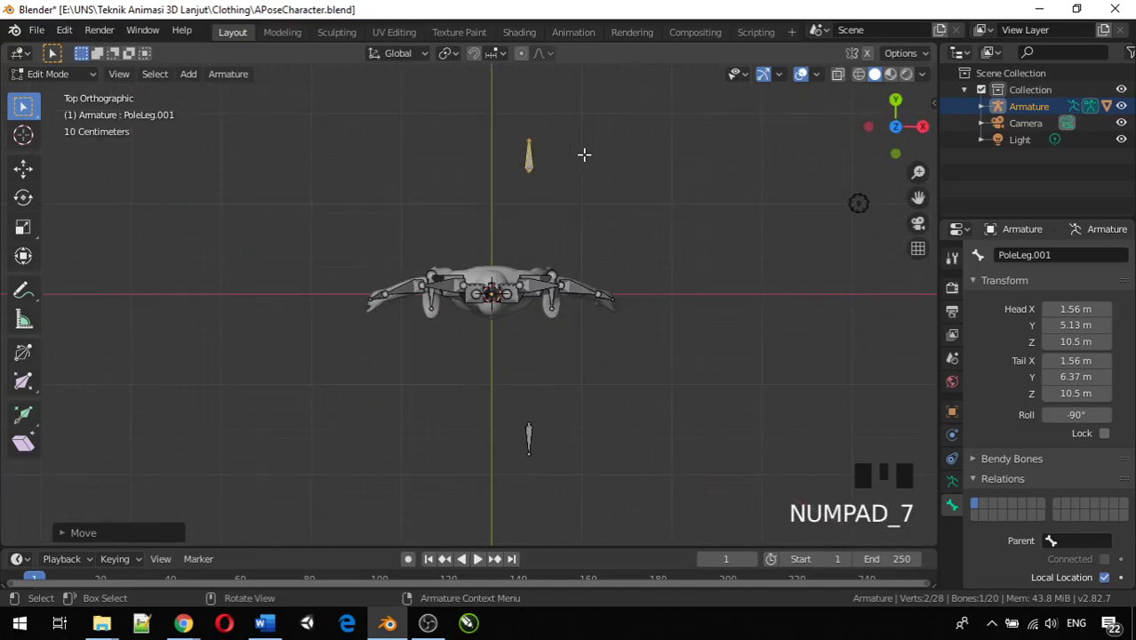
key("g")
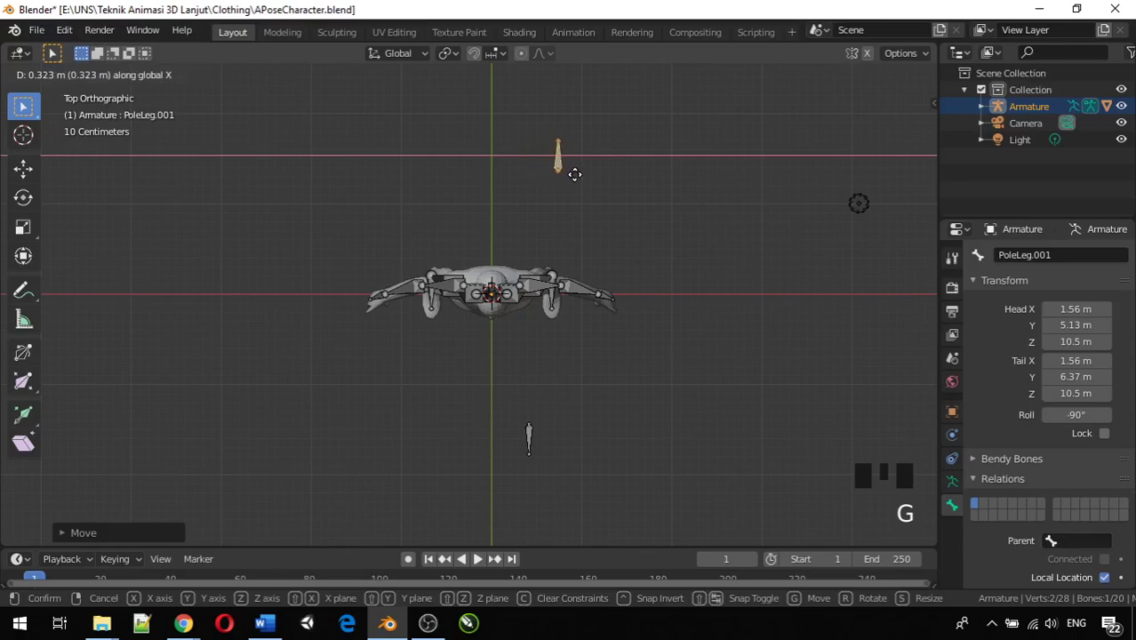
left_click(574, 175)
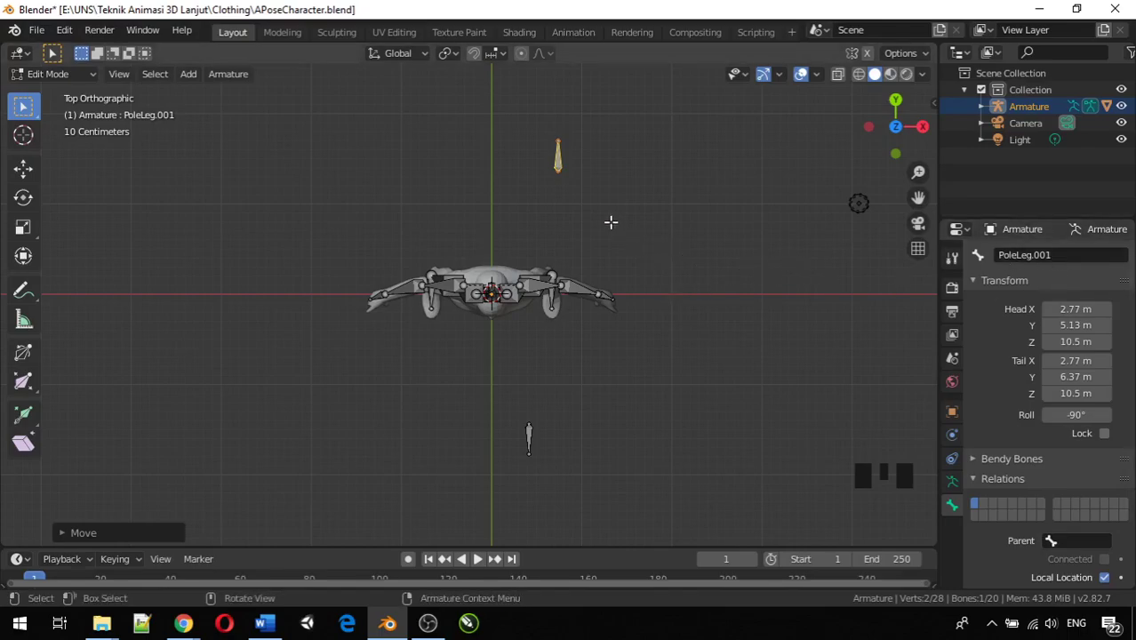
Step: Rename the pole bone behind the body as PoleHand
left_click(528, 437)
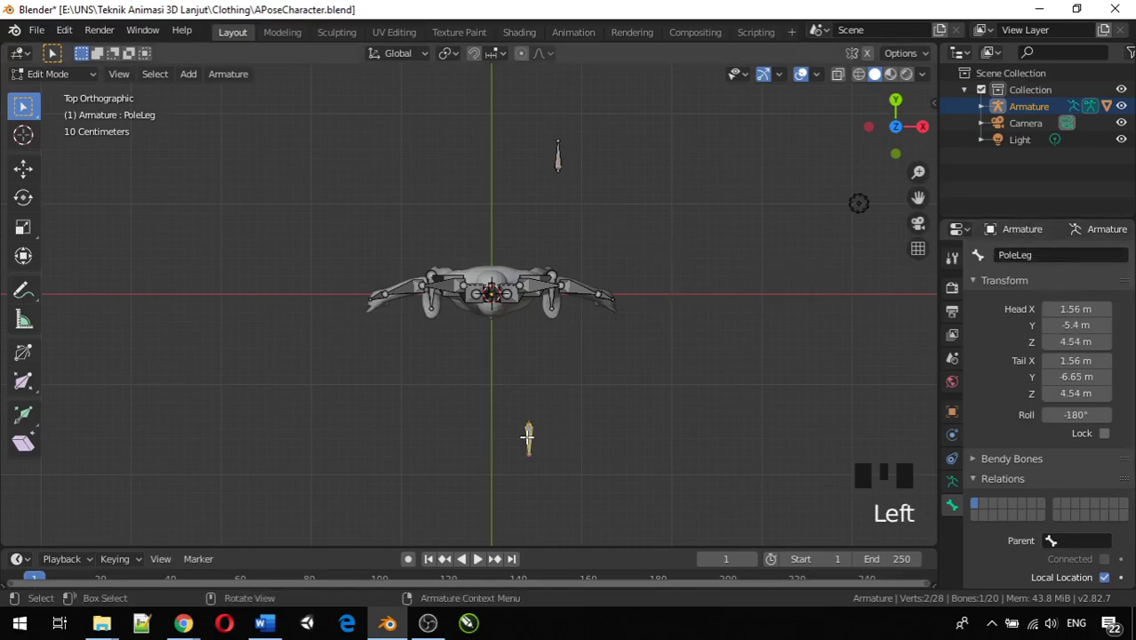
left_click(557, 160)
left_click(1058, 255)
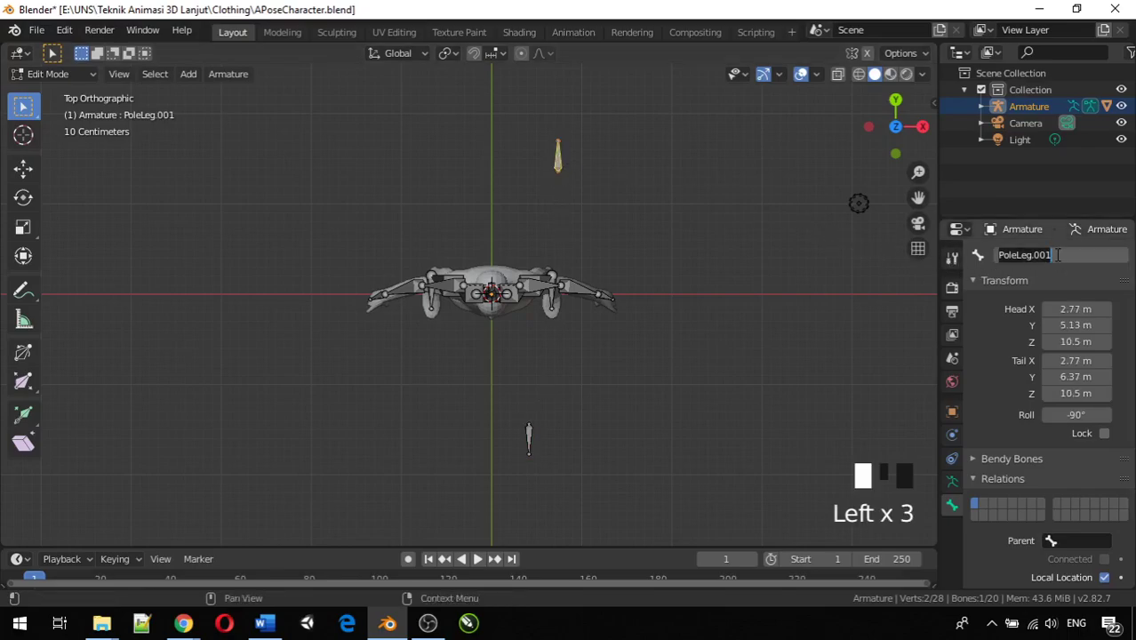
left_click(1017, 254)
left_click_drag(1017, 254, 1099, 258)
type("Hand")
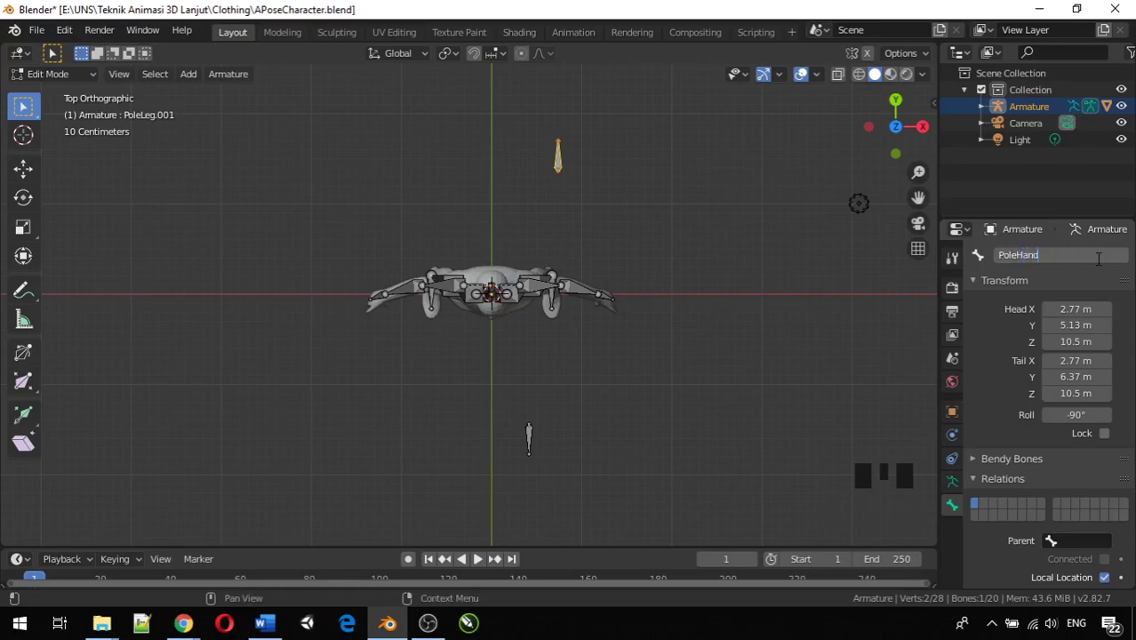
key("Return")
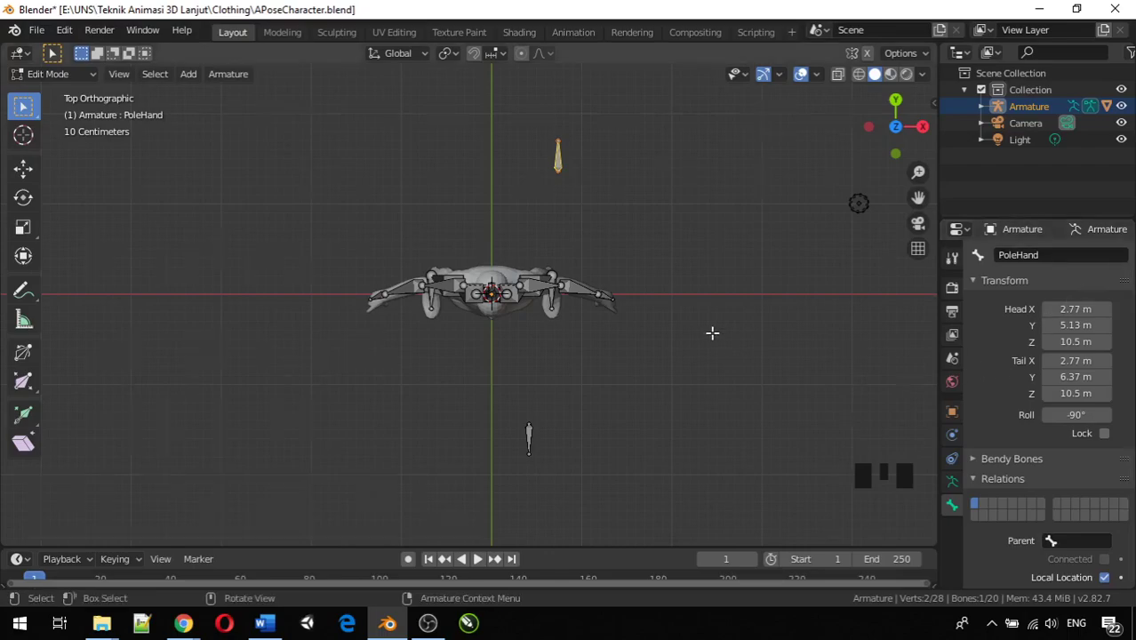
Step: Duplicate the left hand bone and move the copy outward along the X axis to a head position of about 5.12 m
middle_click_drag(712, 330, 703, 217)
middle_click_drag(708, 219, 674, 205)
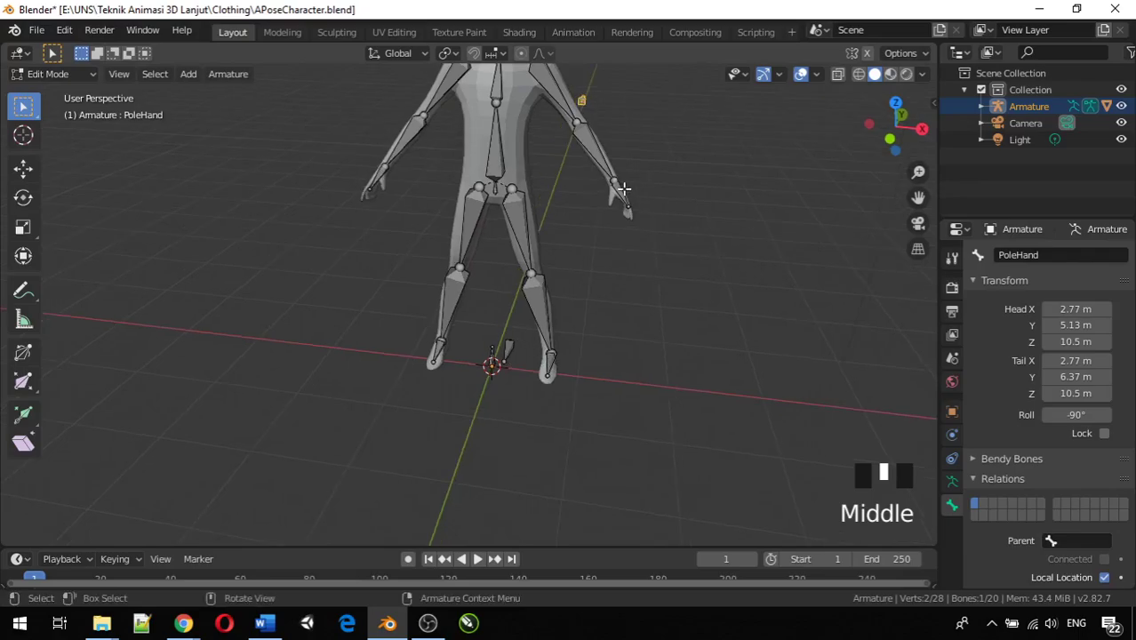
left_click(619, 189)
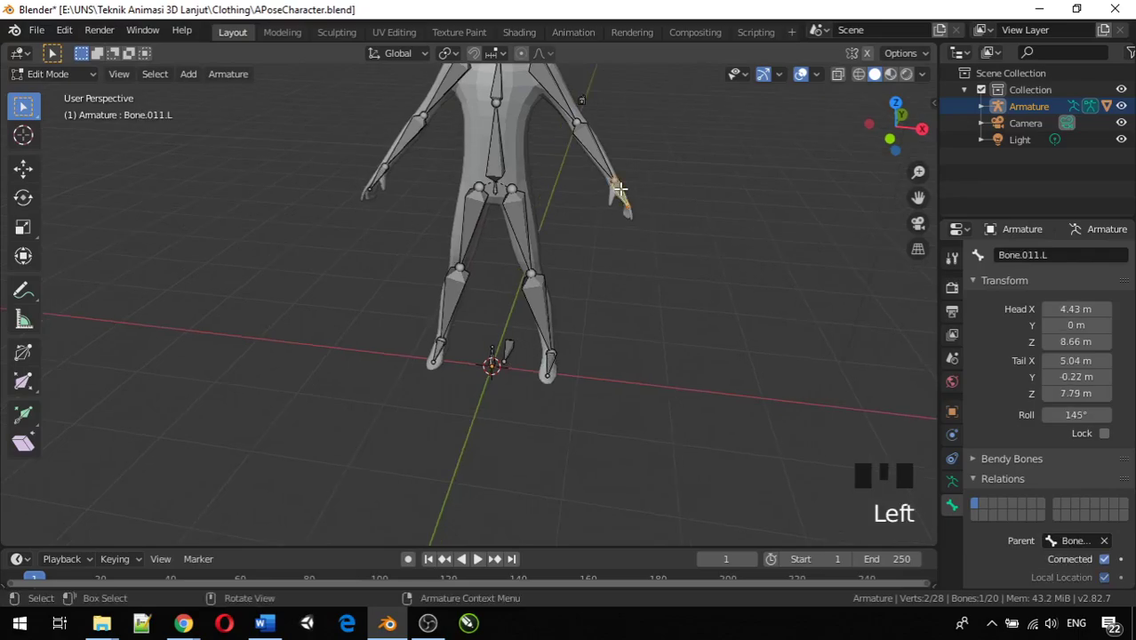
key("KP_3")
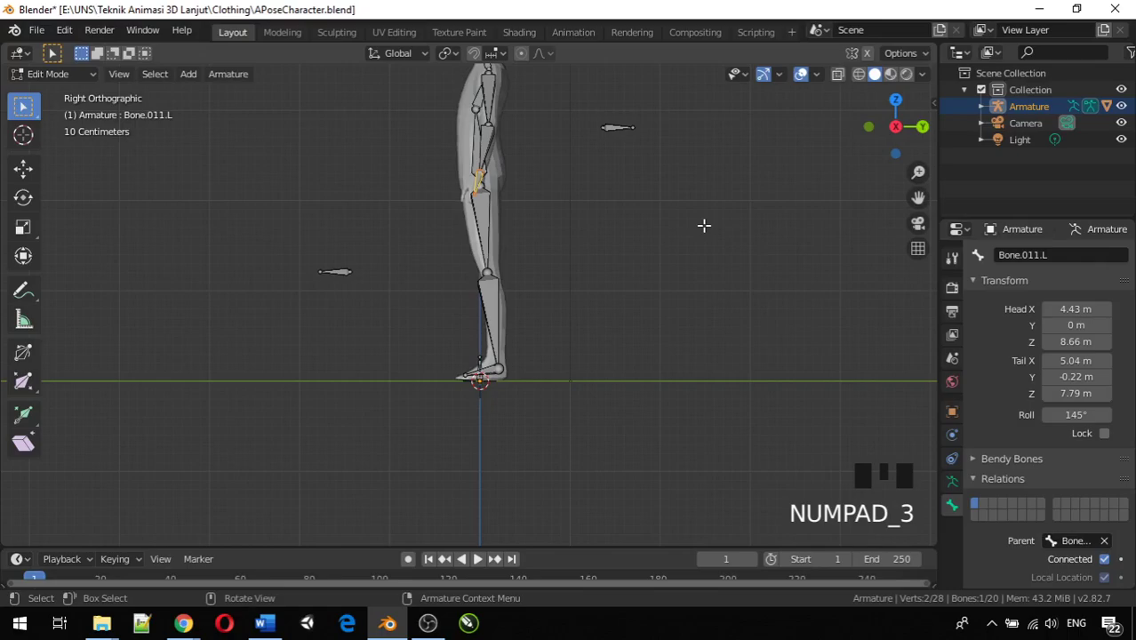
key("KP_1")
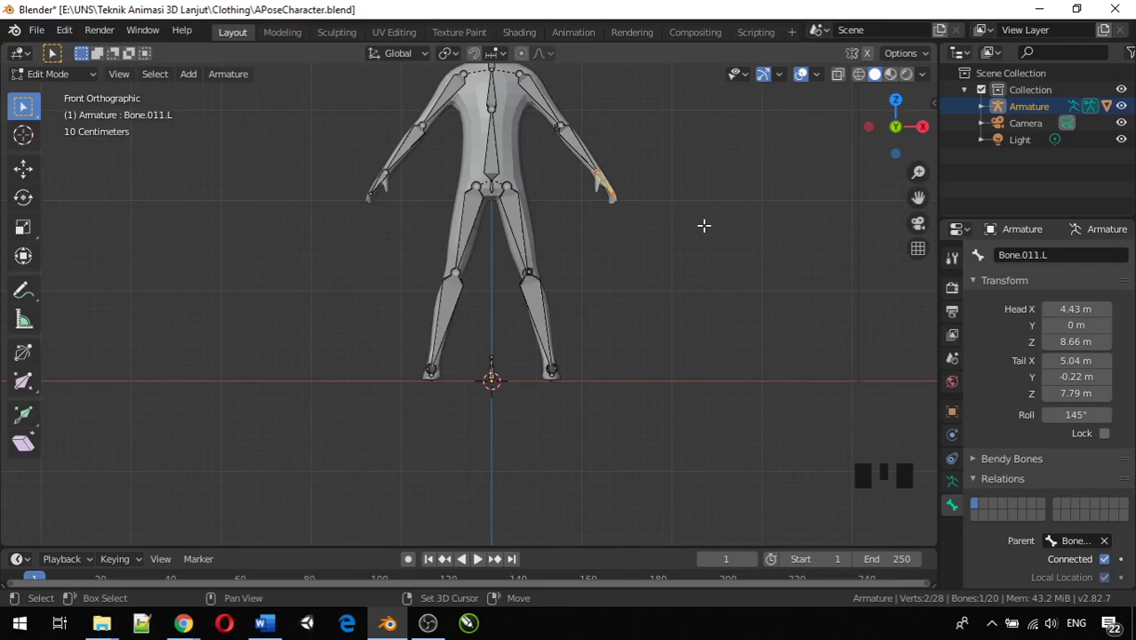
middle_click_drag(702, 225, 615, 355, "shift")
key("shift+d")
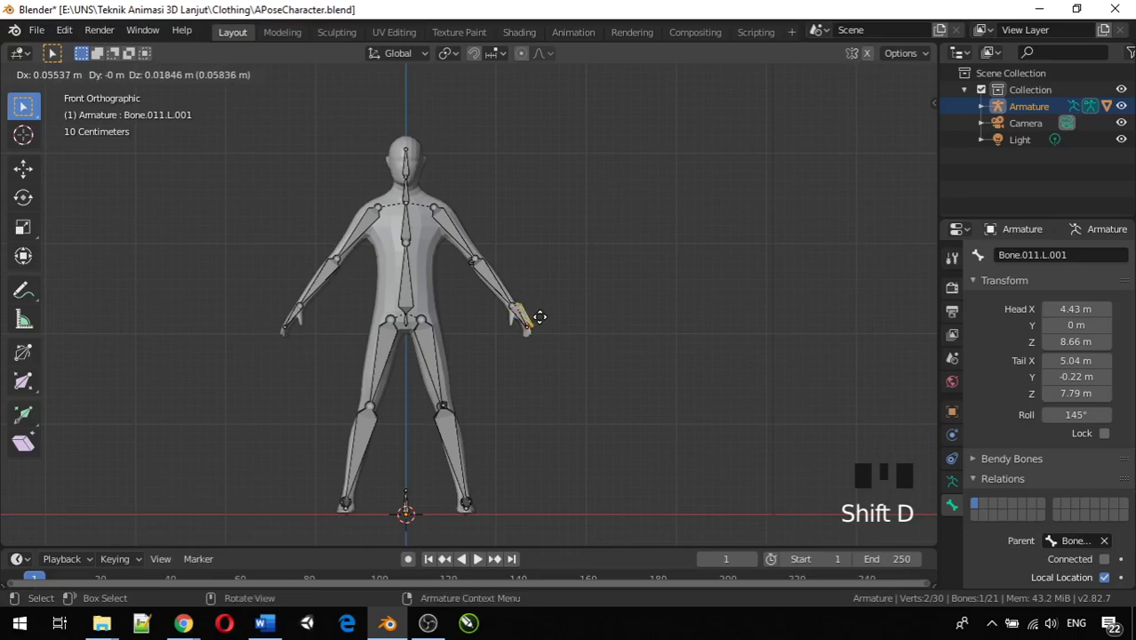
key("x")
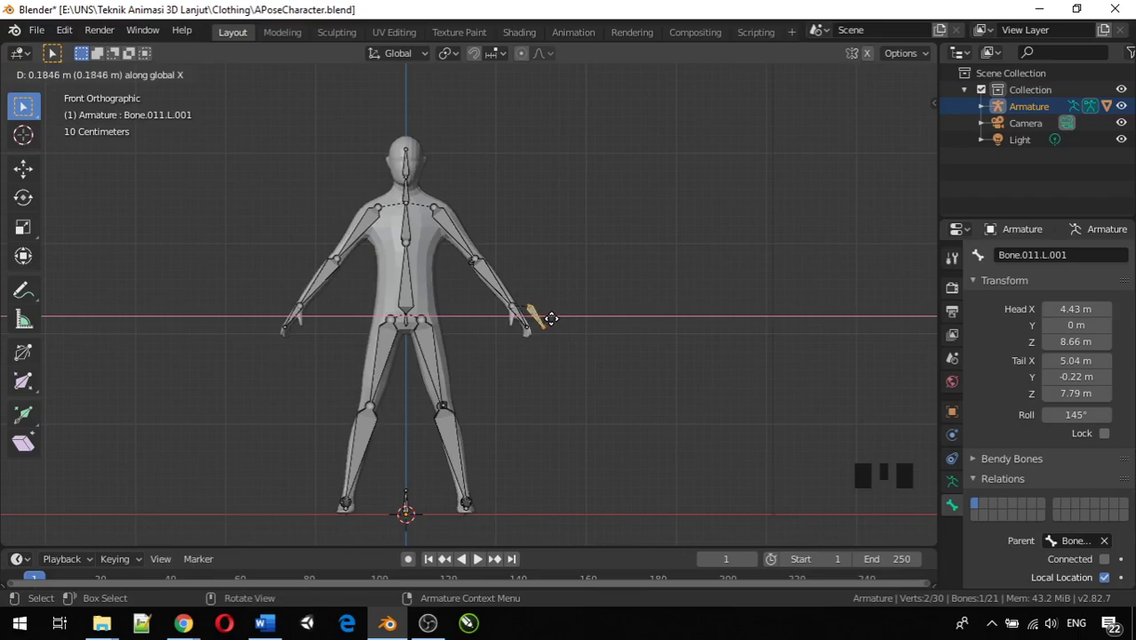
left_click(551, 318)
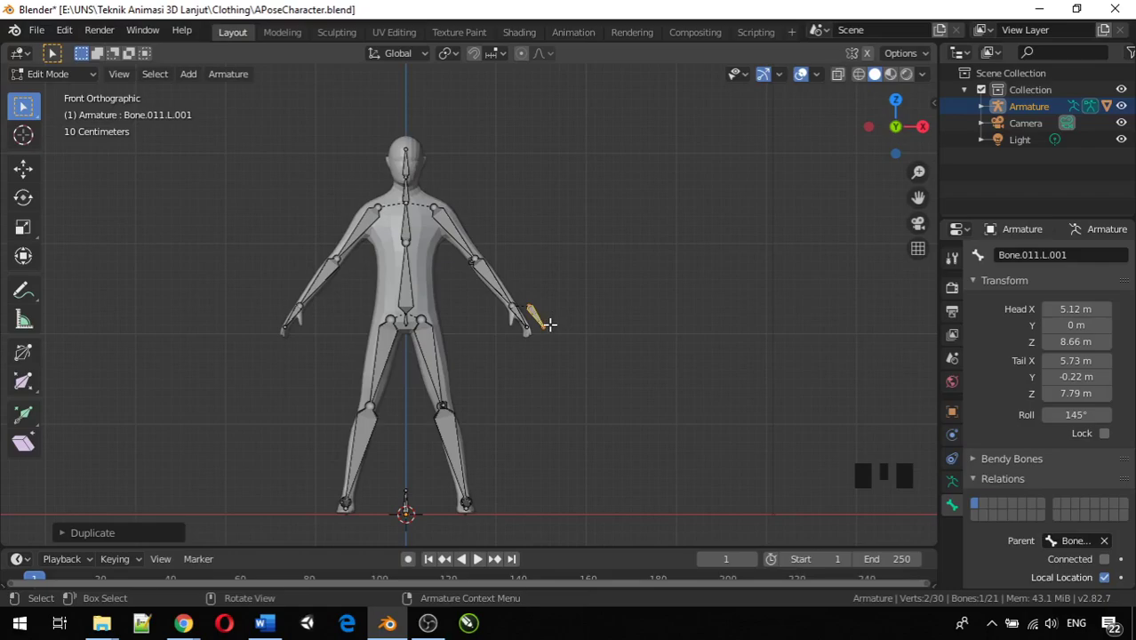
Step: Try clearing the parent of the copied left hand bone and undo it
key("alt+p")
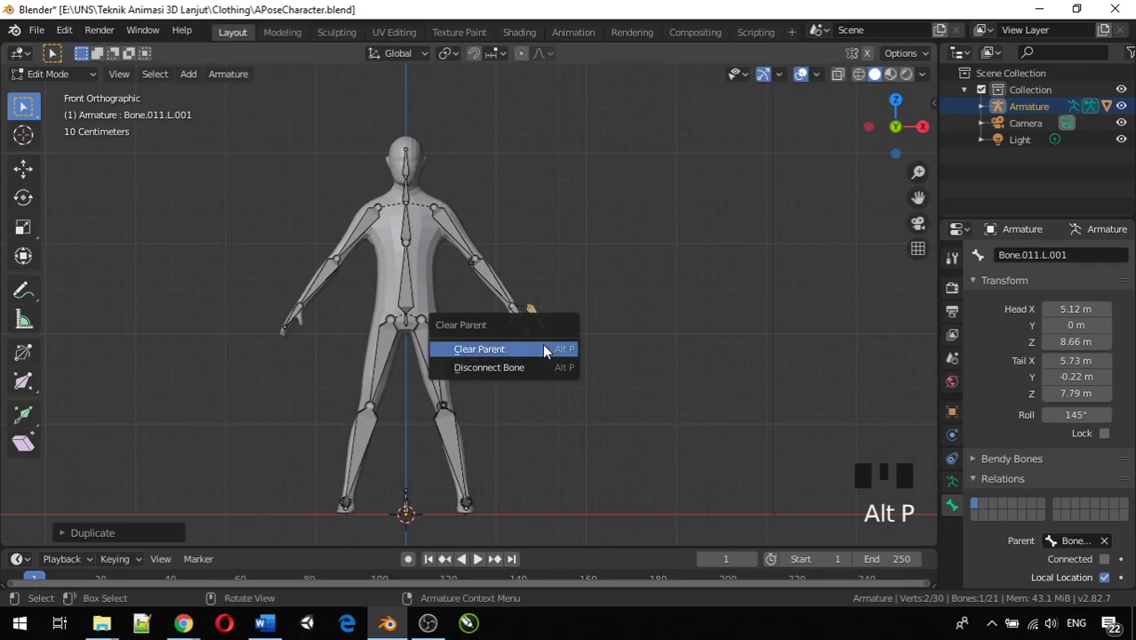
left_click(544, 349)
scroll(538, 320, "up", 5)
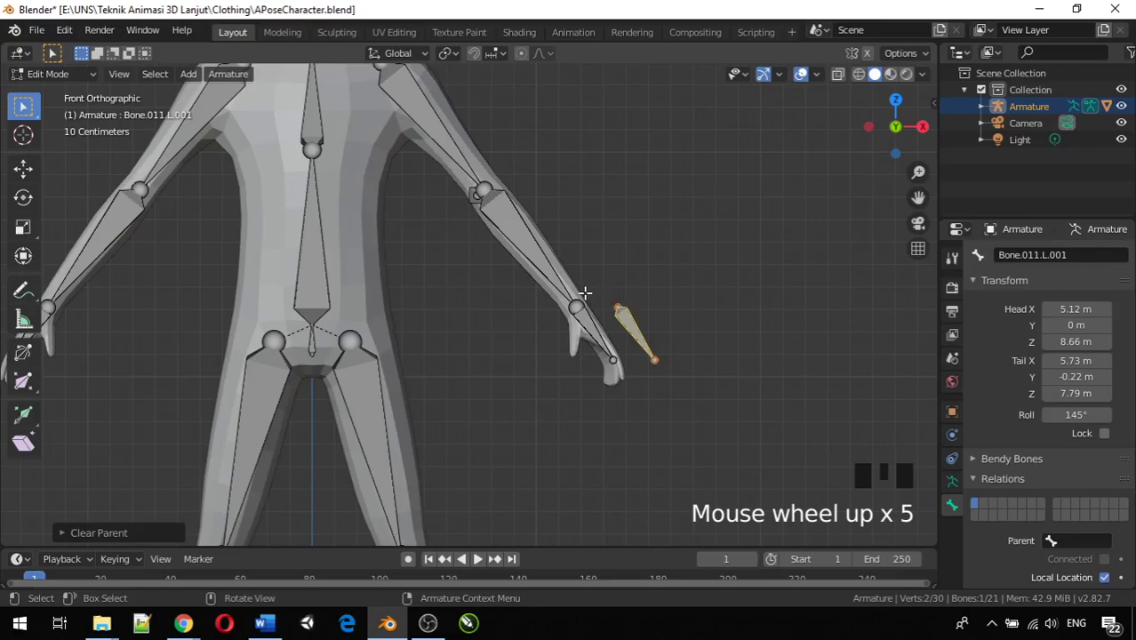
key("ctrl+z")
scroll(595, 309, "up", 4)
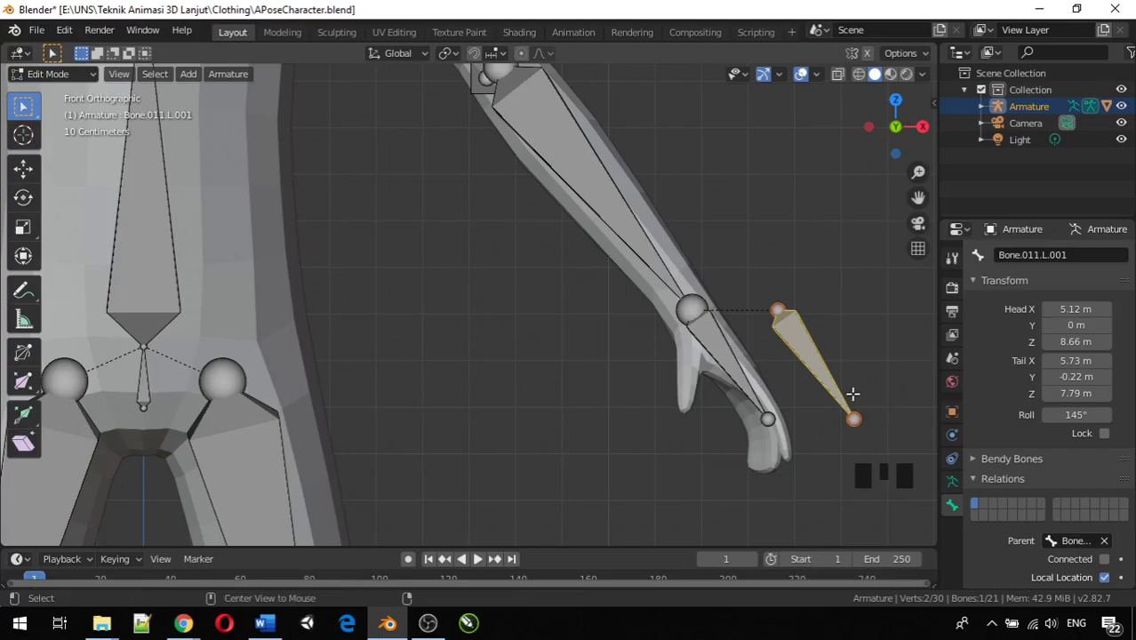
Step: Clear the parent of the copied left hand bone
key("alt+p")
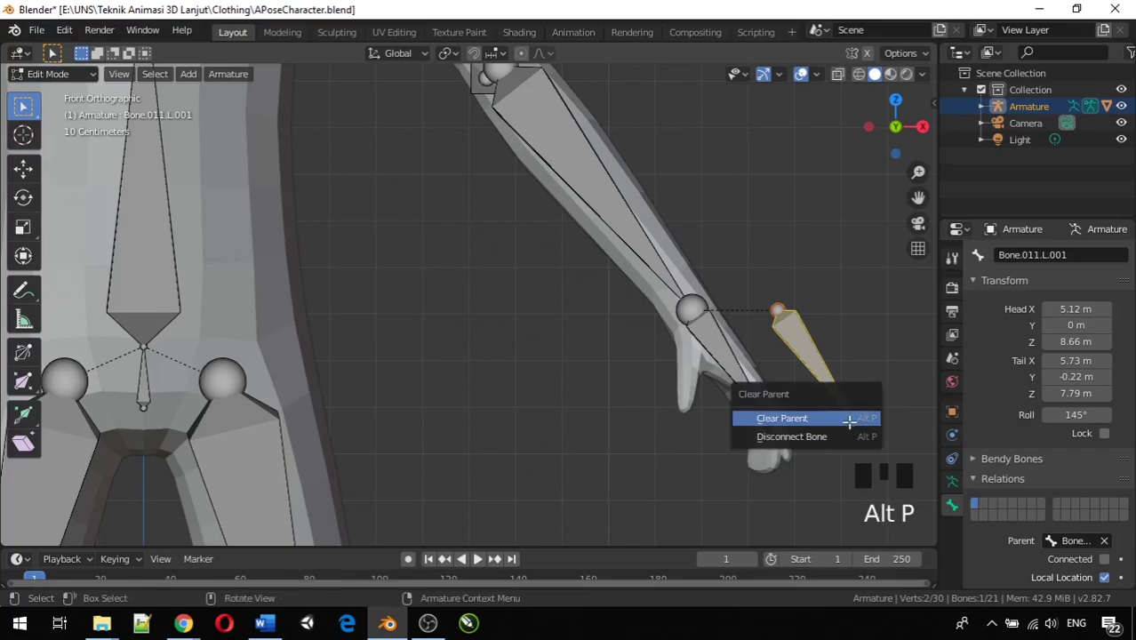
left_click(846, 418)
scroll(788, 357, "down", 4)
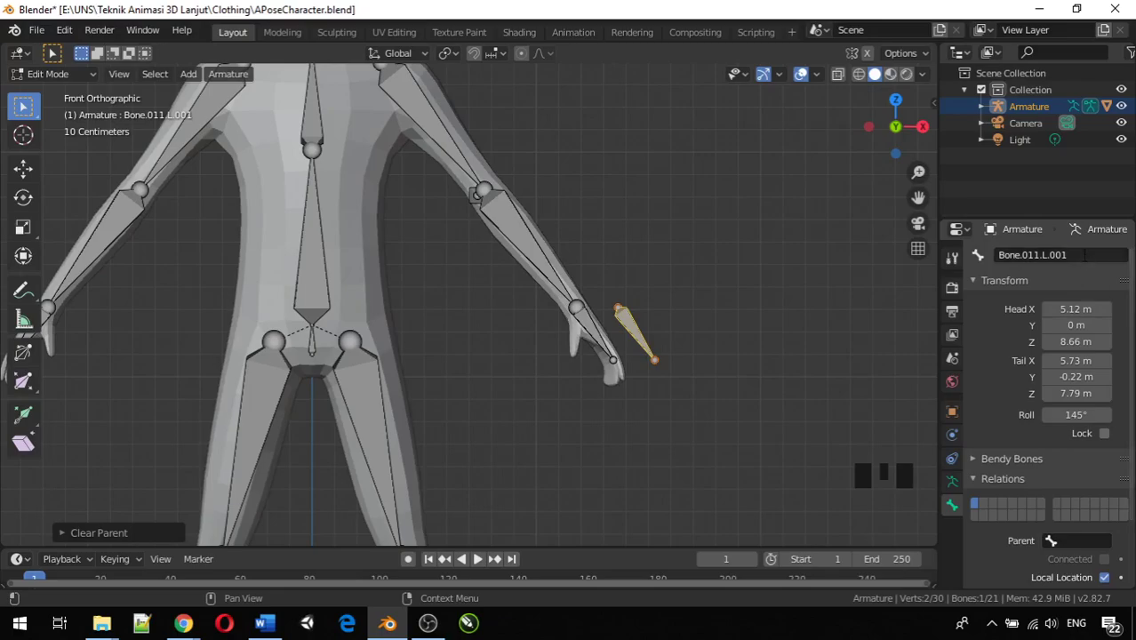
Step: Rename the copied left hand bone as IK_TargetHand
left_click(1077, 256)
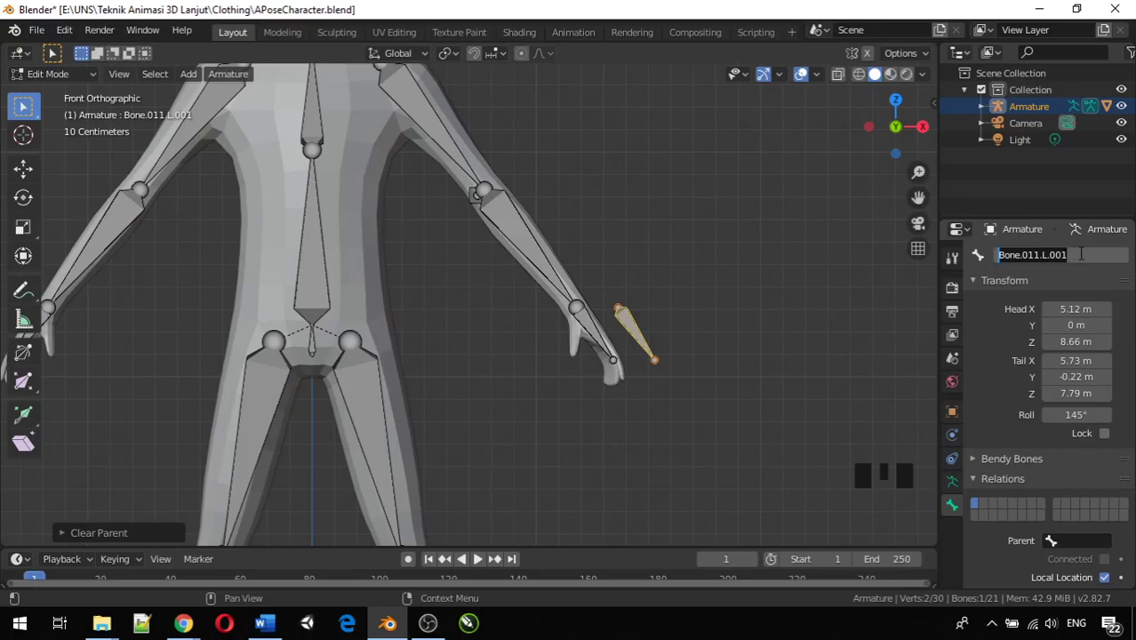
type("IK")
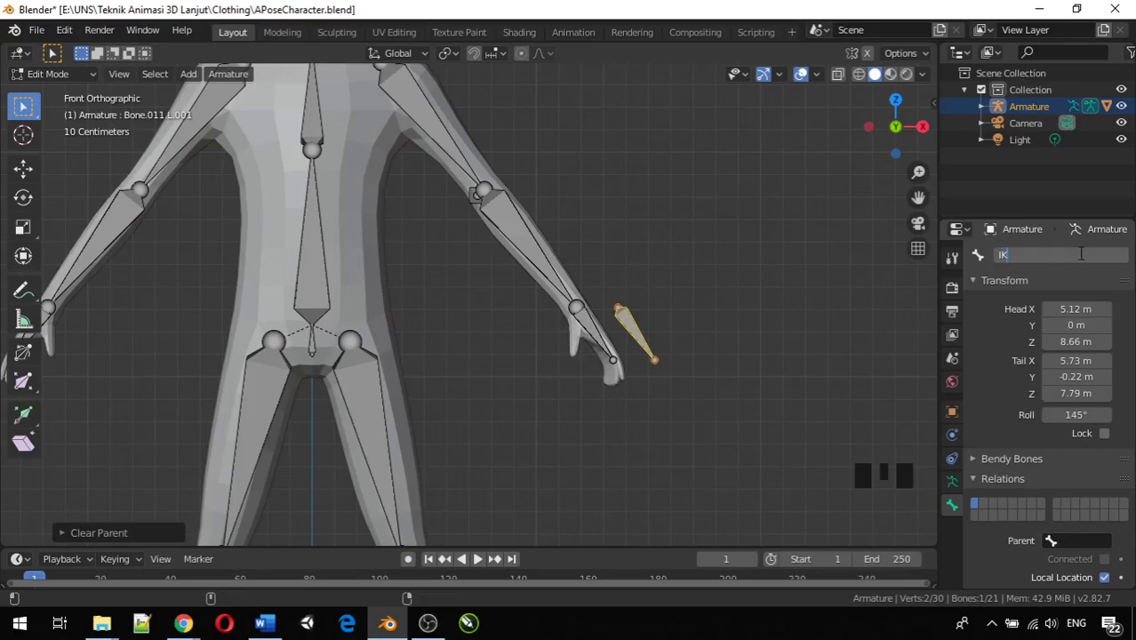
type("_Hand")
key("Return")
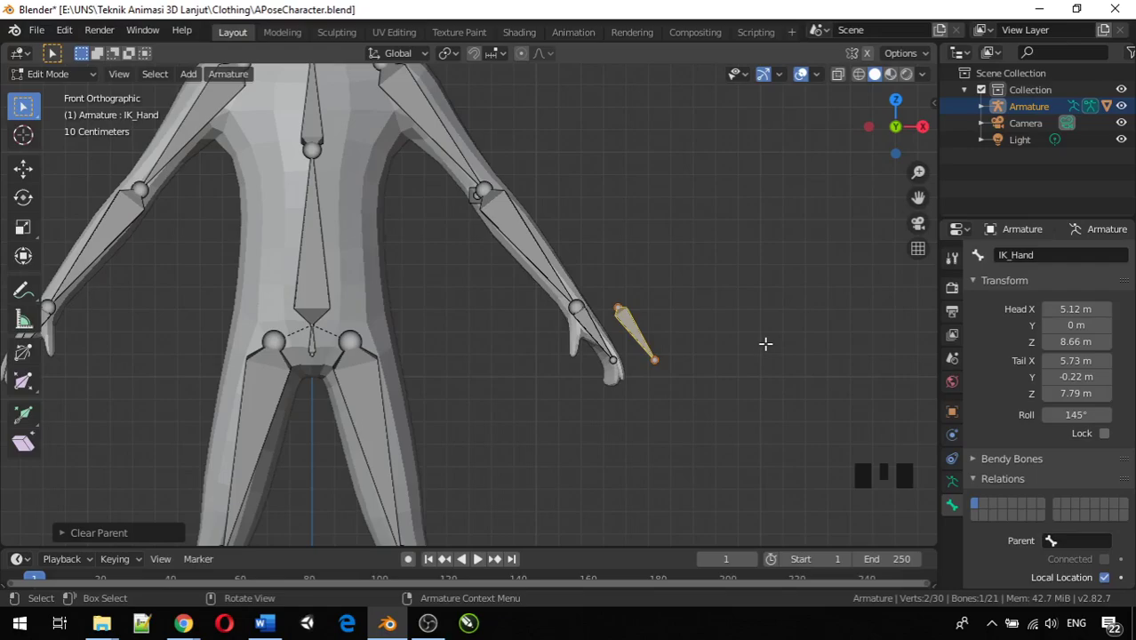
scroll(726, 372, "down", 3)
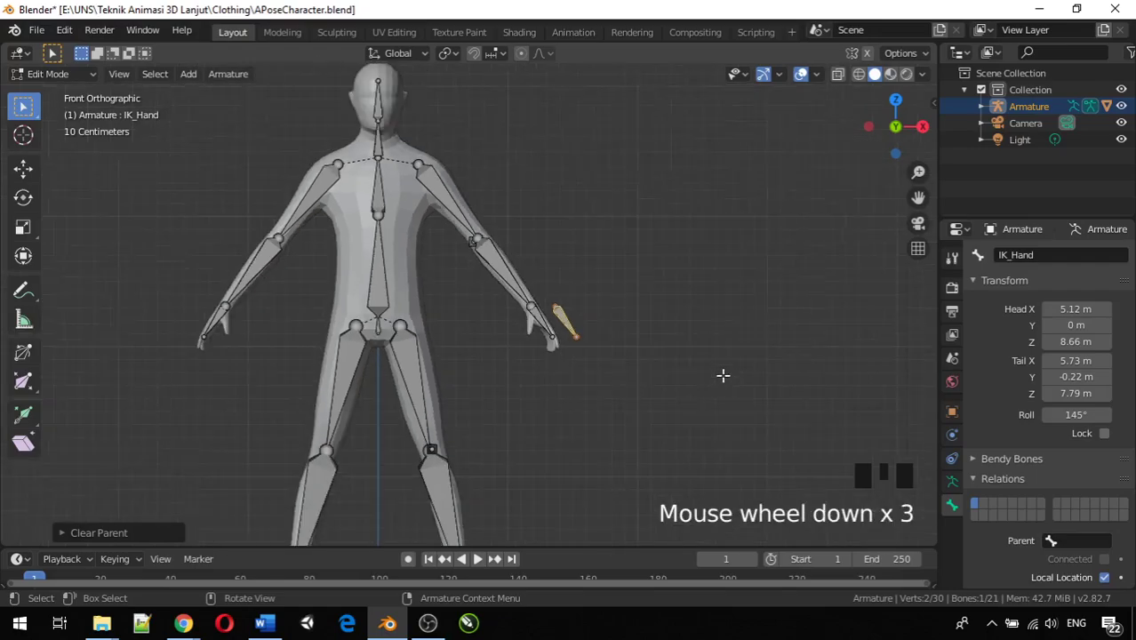
left_click(1009, 257)
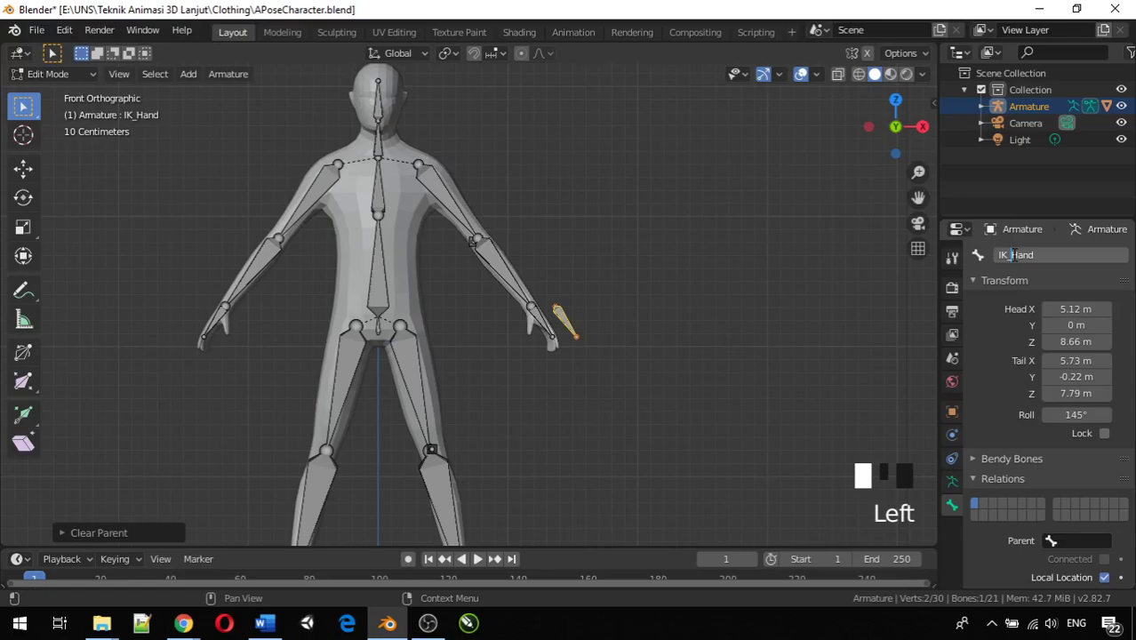
type("Target")
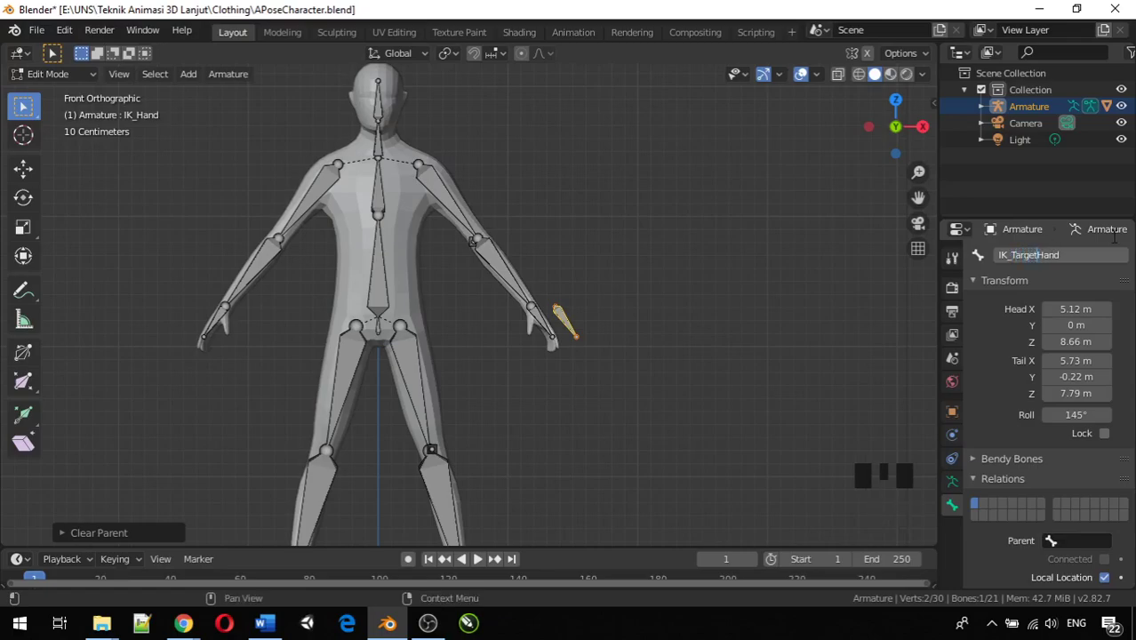
key("Return")
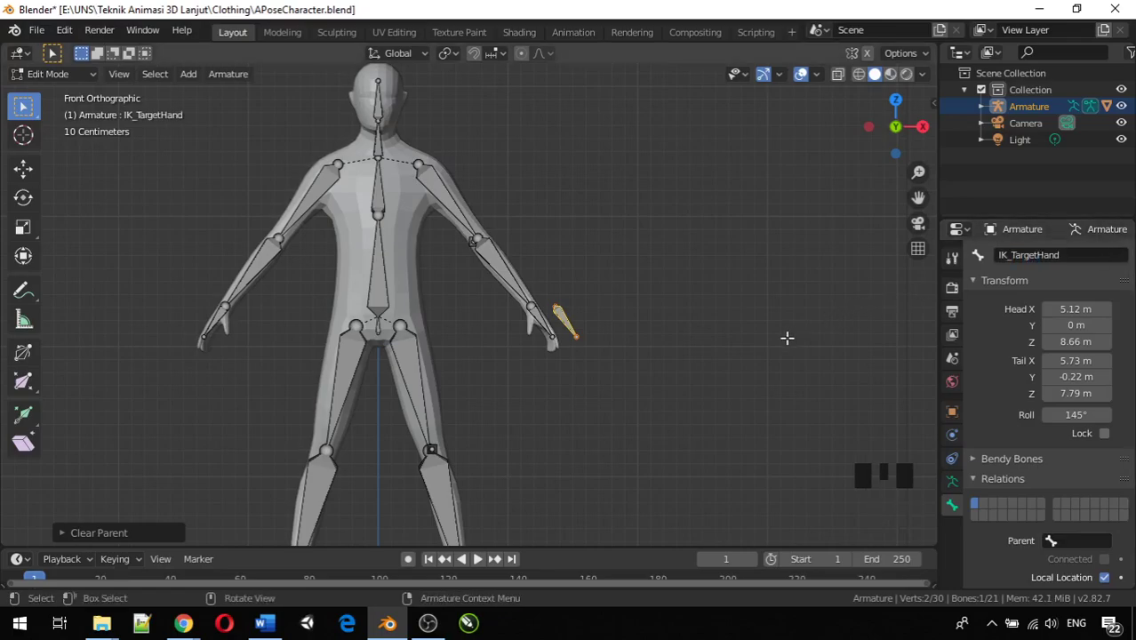
Step: In side view, duplicate the left foot bone and move the copy forward along the Y axis to a head position of about -1.2 m
scroll(777, 343, "down", 2)
scroll(746, 353, "down", 2)
scroll(556, 410, "up", 3)
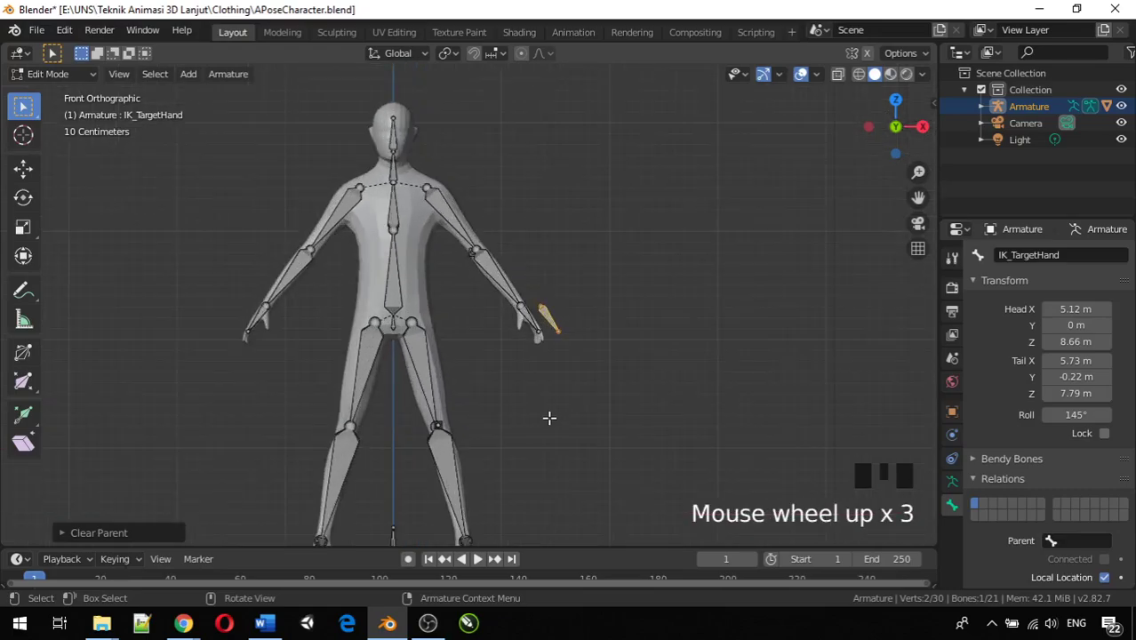
key("KP_3")
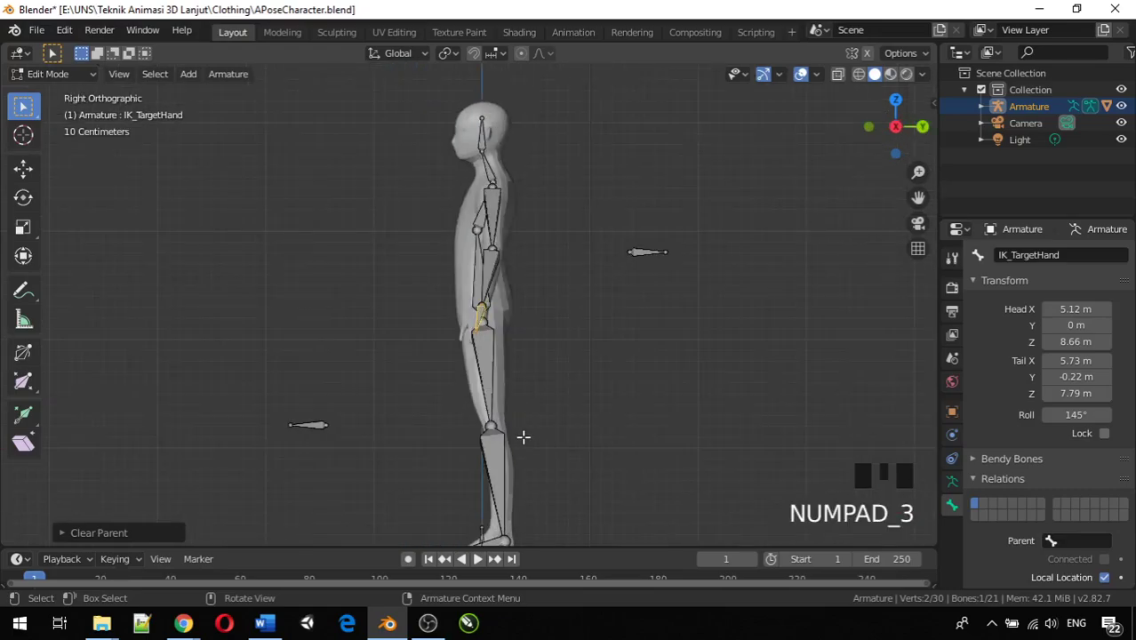
scroll(513, 444, "down", 5)
scroll(446, 472, "up", 6)
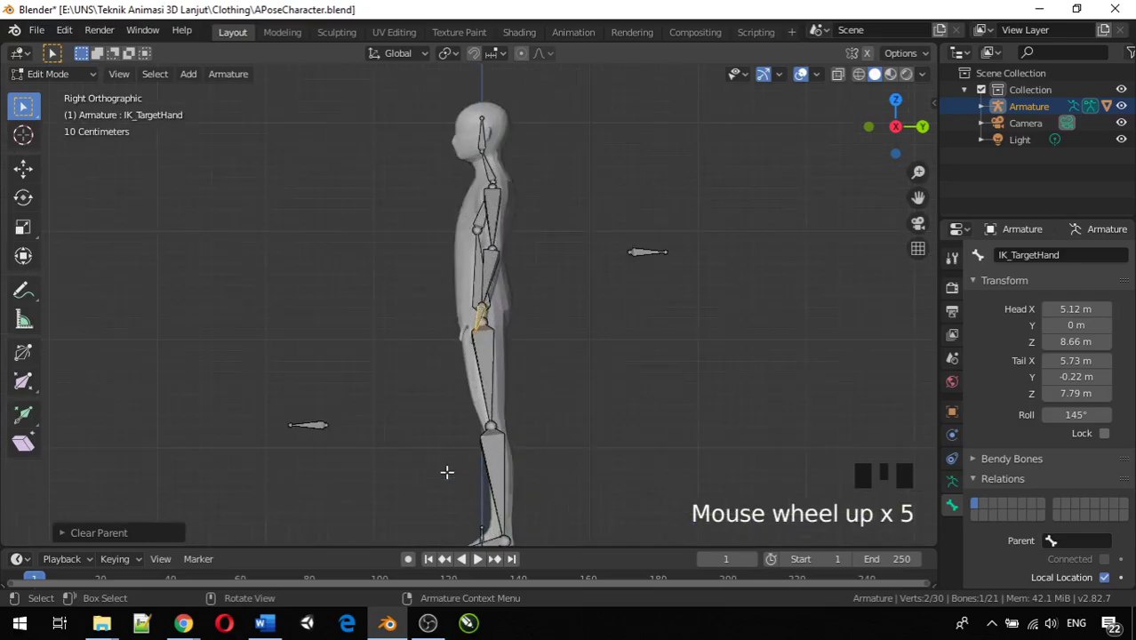
middle_click_drag(441, 479, 444, 297, "shift")
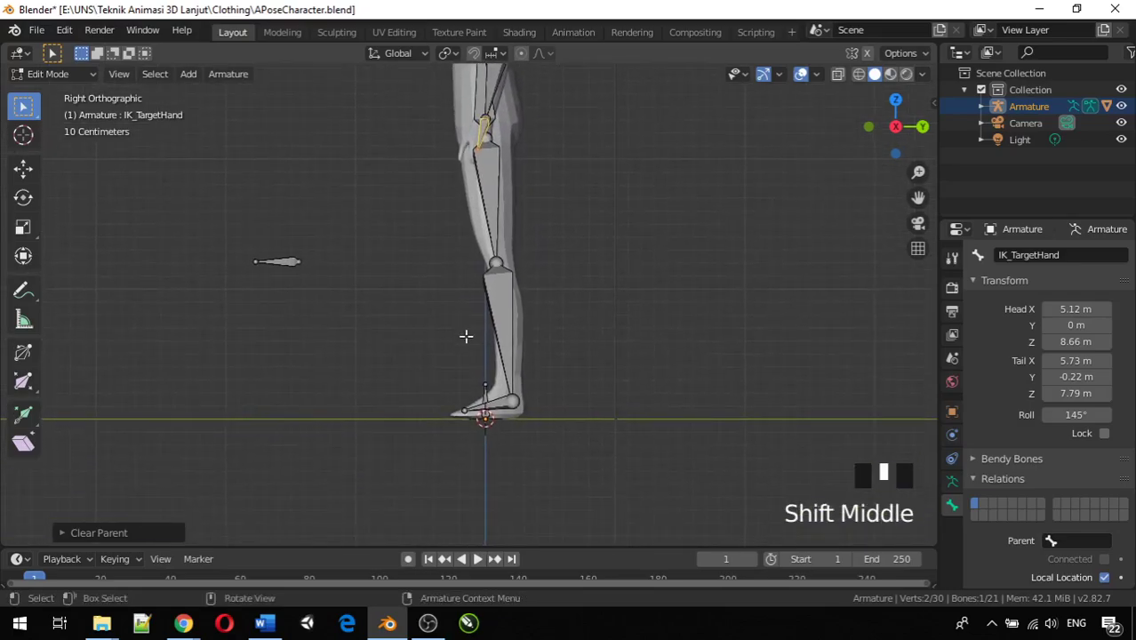
left_click(487, 406)
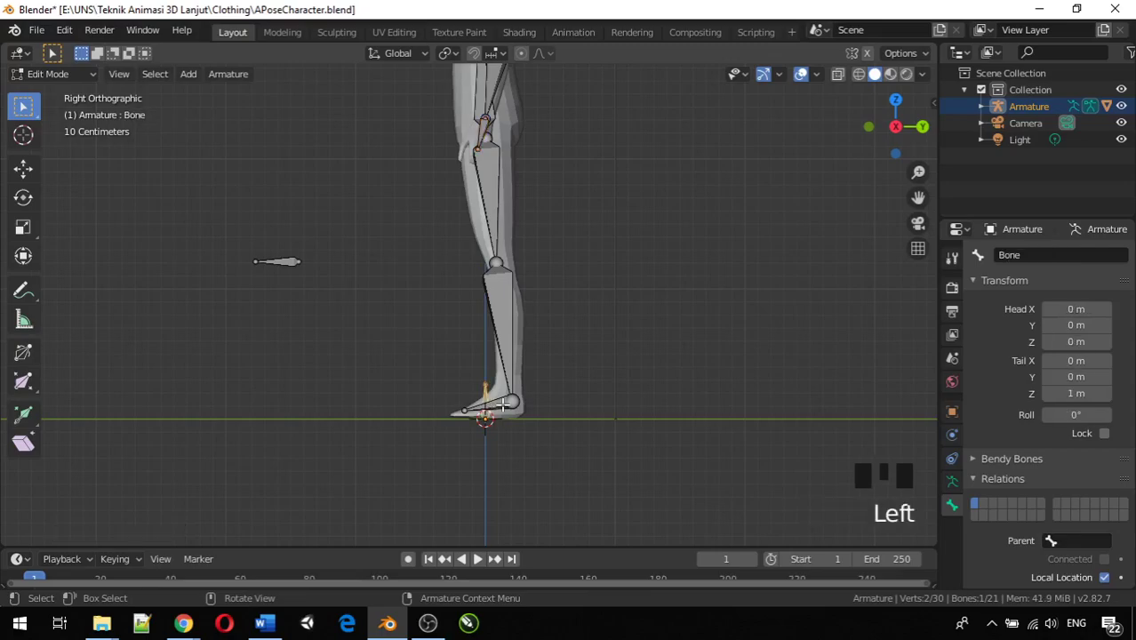
left_click(503, 405)
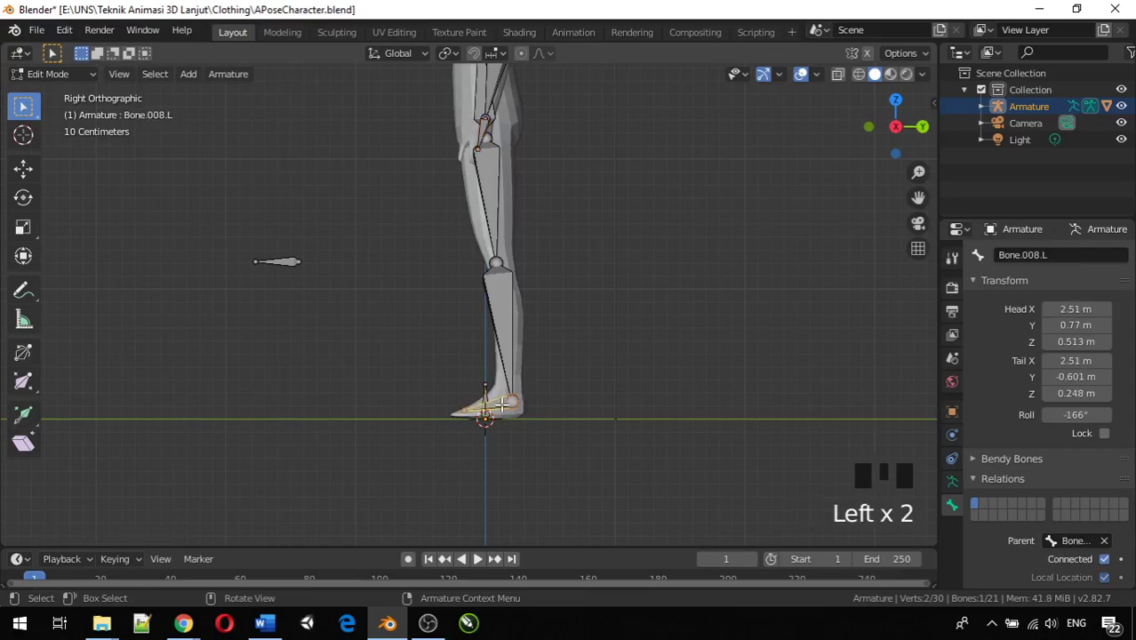
key("shift+d")
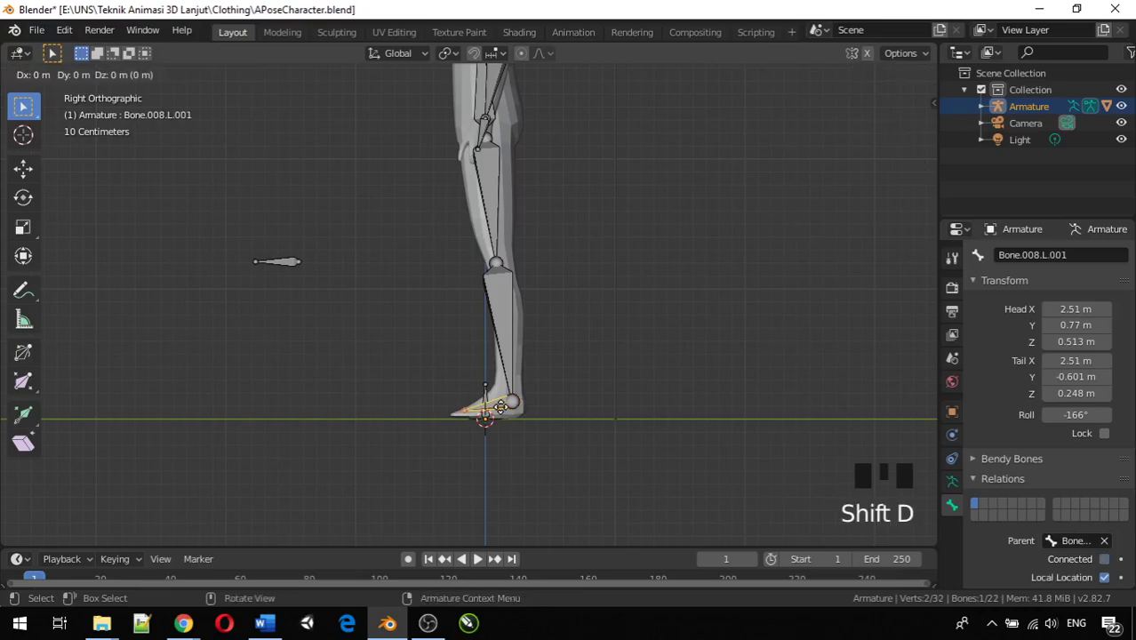
key("y")
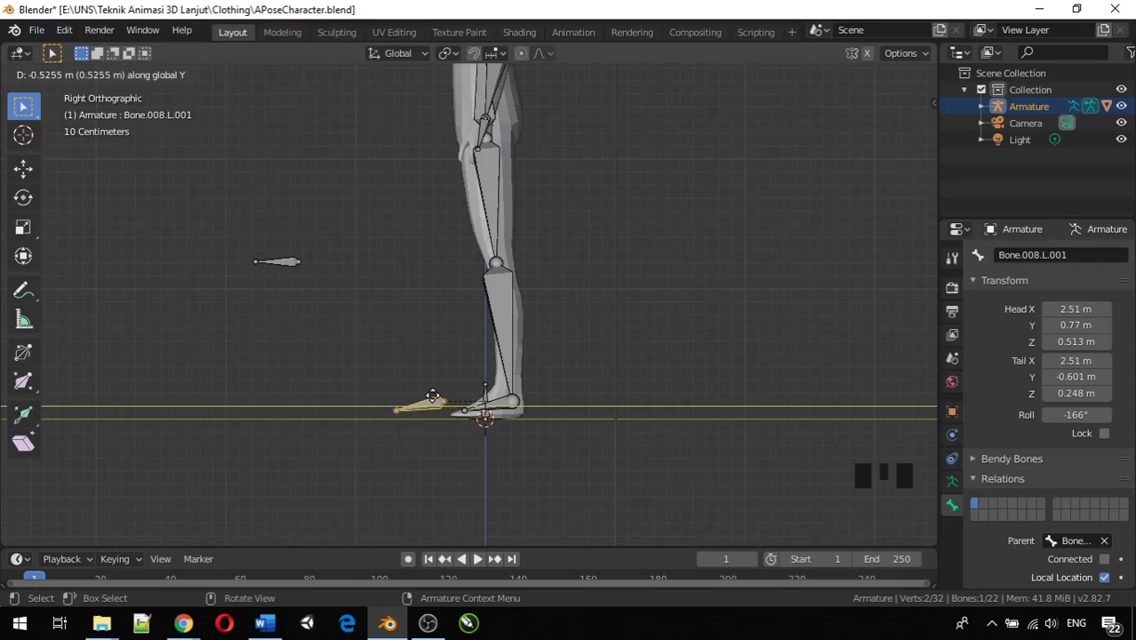
left_click(433, 397)
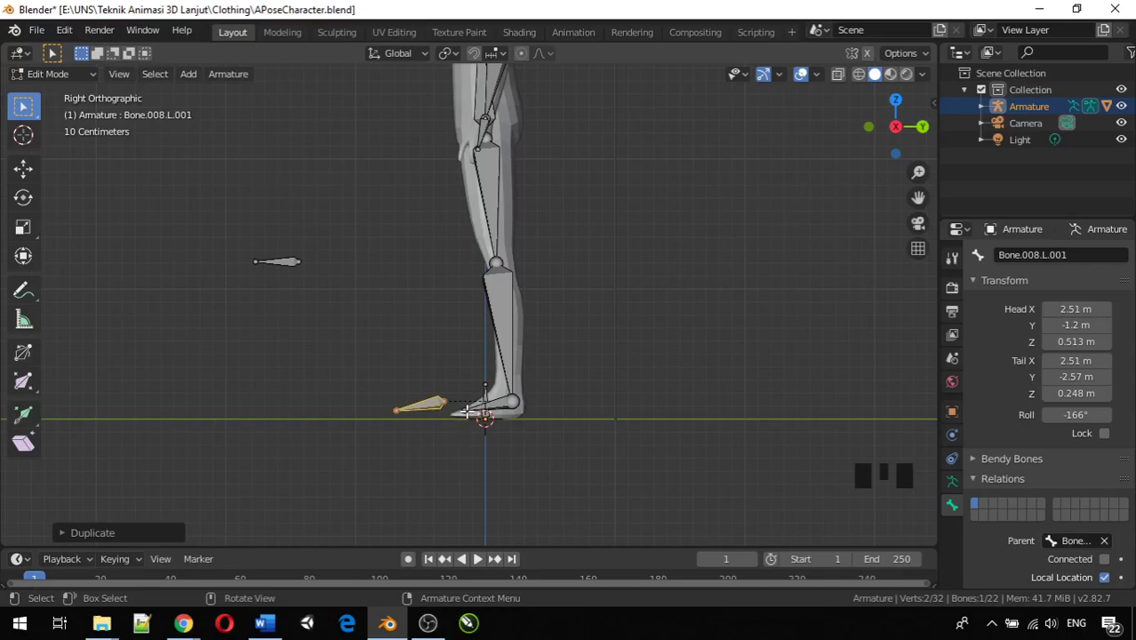
Step: Clear the parent of the copied left foot bone
key("alt+p")
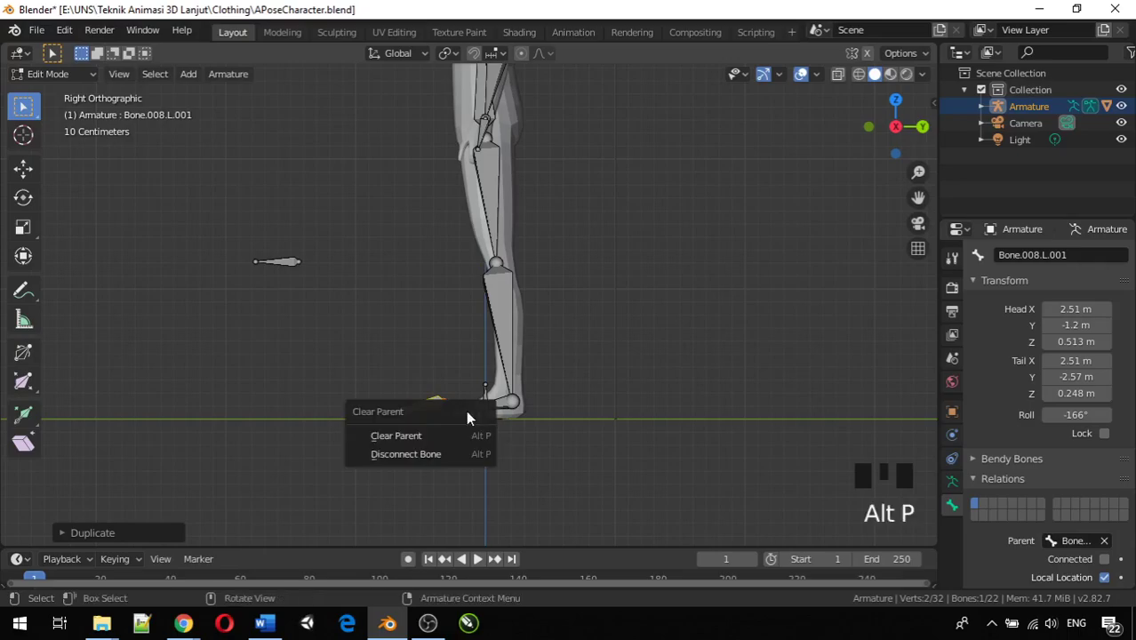
left_click(456, 430)
scroll(456, 430, "down", 3)
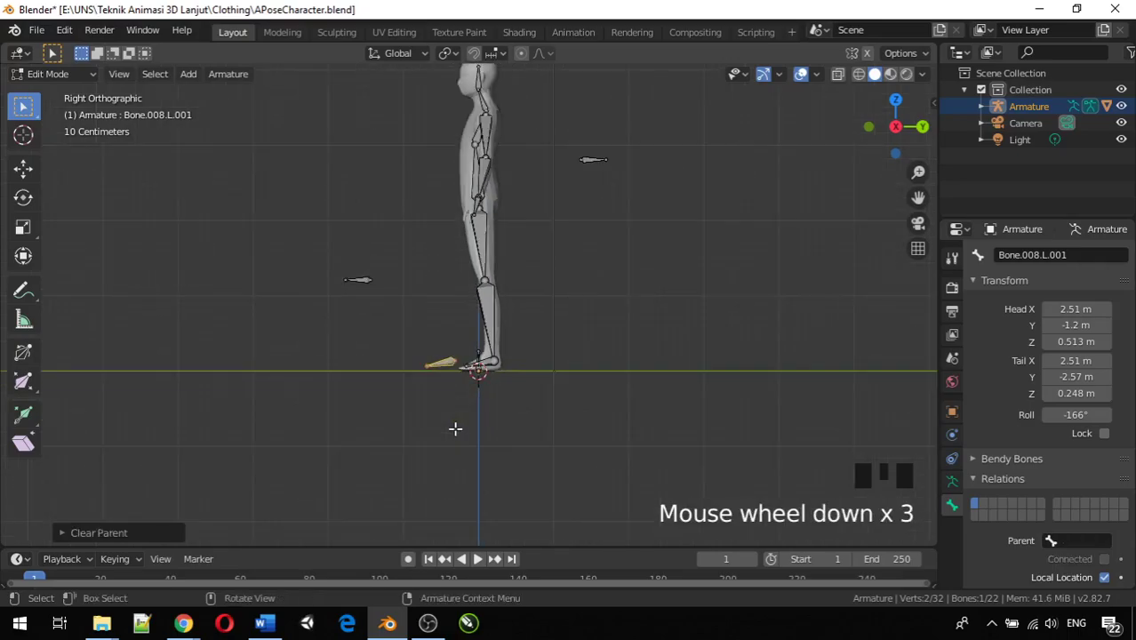
Step: Select the copied foot bone, PoleLeg, IK_TargetHand and PoleHand together and apply AutoName Left/Right to them
middle_click_drag(456, 426, 426, 404)
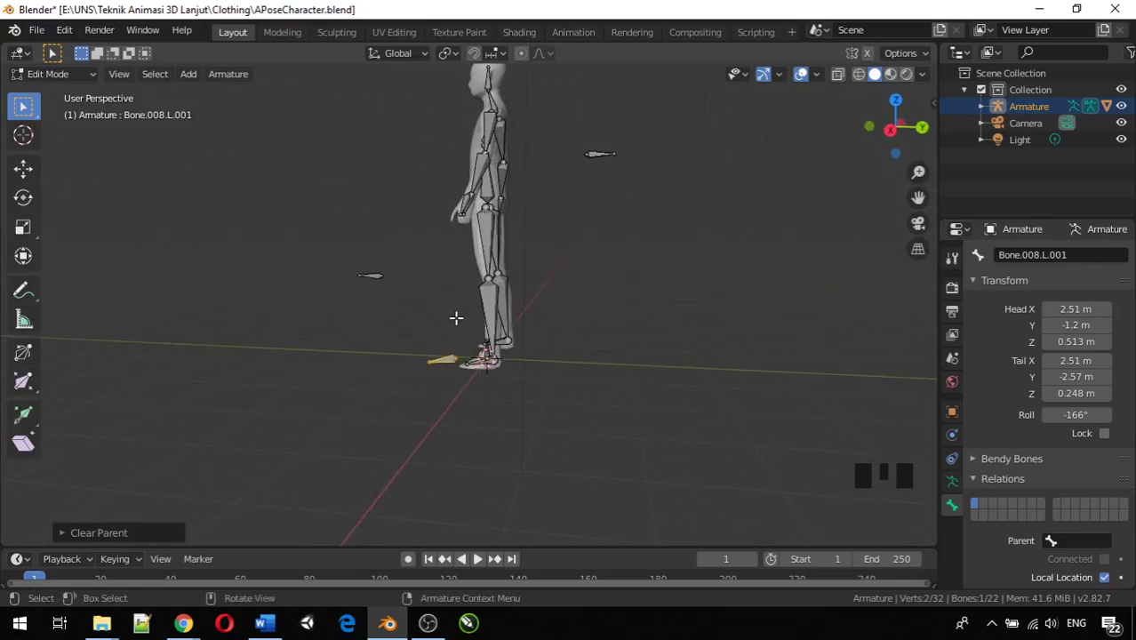
middle_click_drag(456, 317, 508, 365)
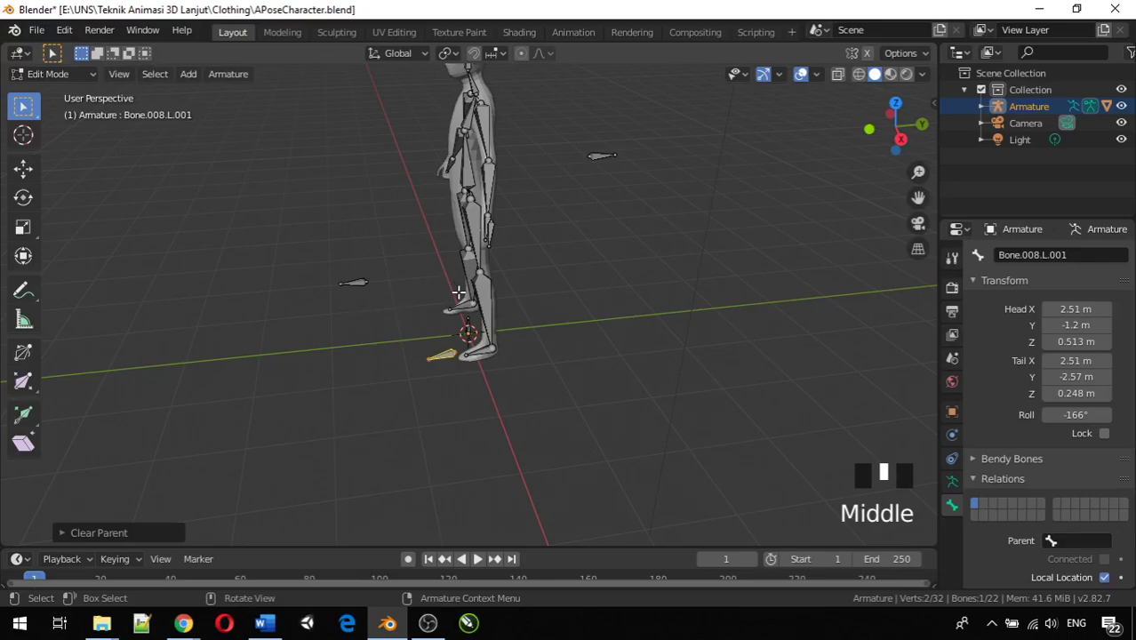
middle_click_drag(457, 292, 583, 229)
scroll(618, 294, "down", 2)
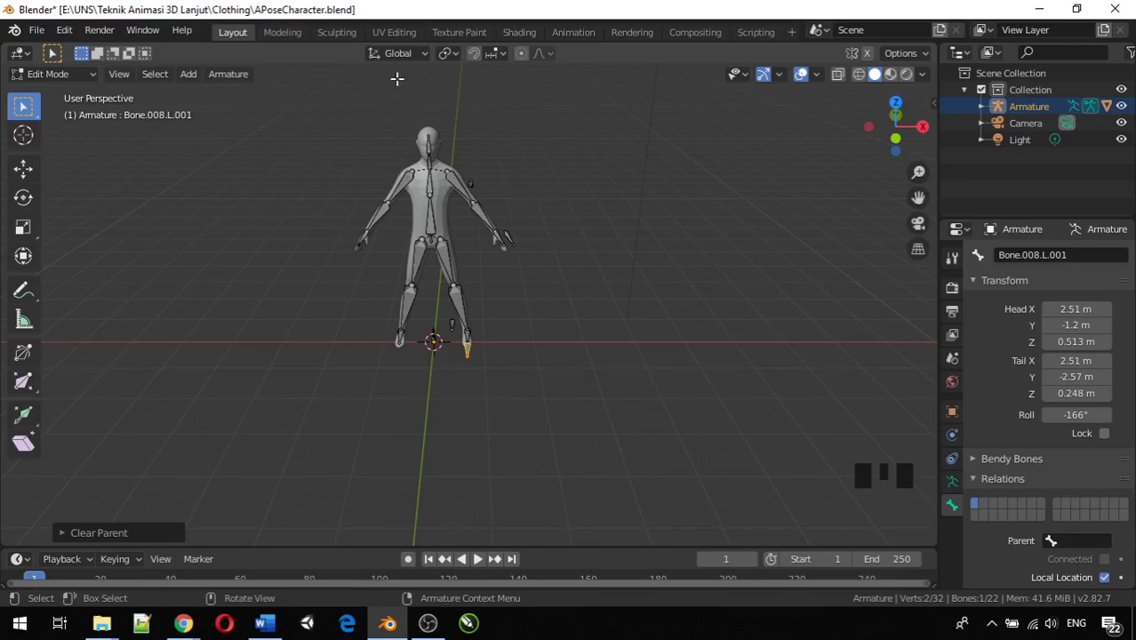
middle_click_drag(533, 307, 360, 315)
scroll(371, 323, "up", 6)
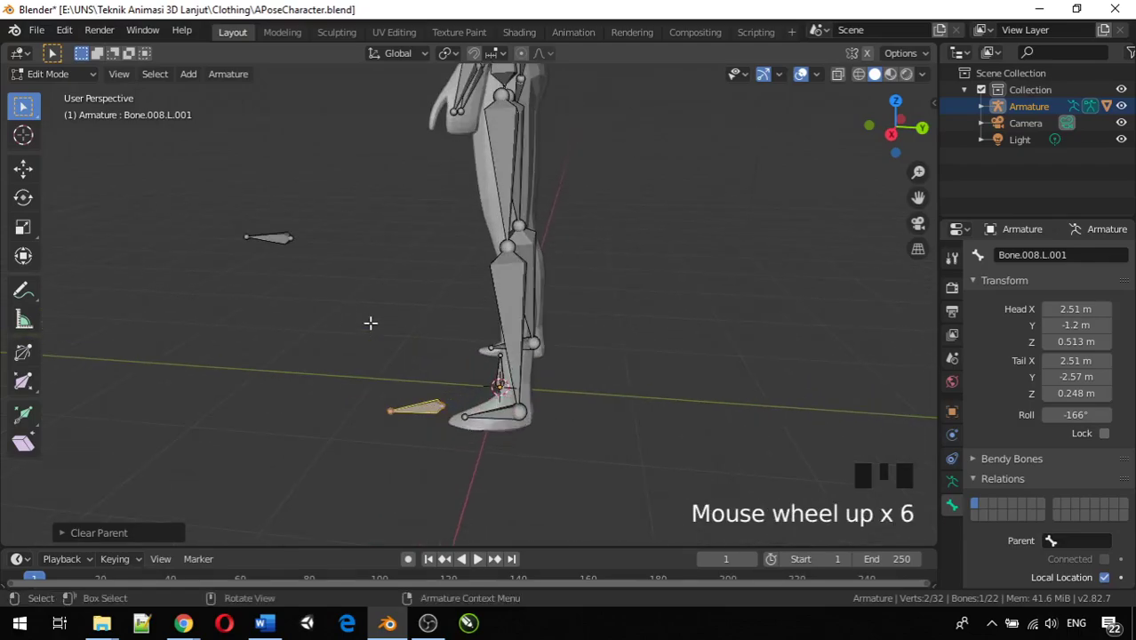
left_click(418, 410)
left_click(283, 238, "shift")
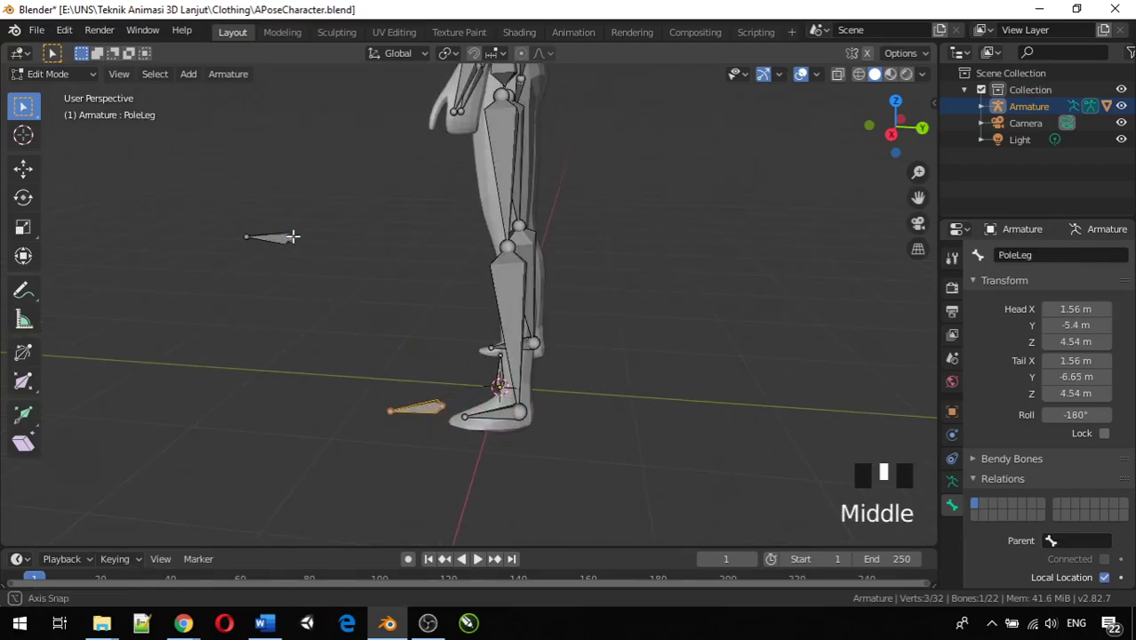
middle_click_drag(294, 237, 409, 238)
left_click(256, 240, "shift")
left_click(525, 206, "shift")
middle_click_drag(524, 206, 609, 178)
scroll(609, 178, "down", 2)
left_click(611, 171, "shift")
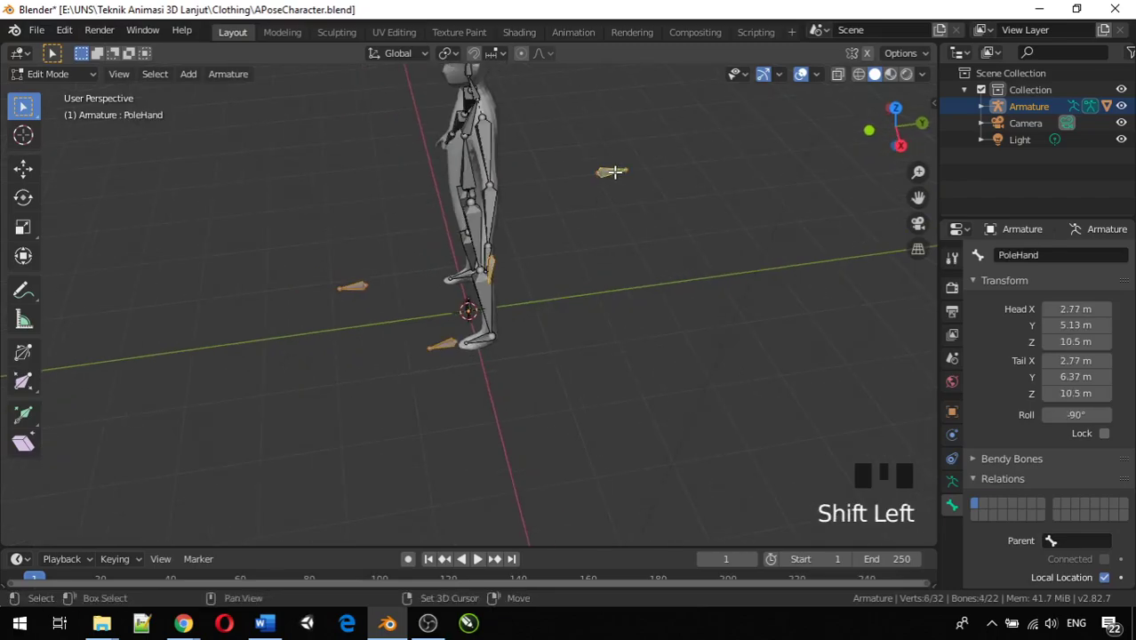
middle_click_drag(621, 258, 784, 190)
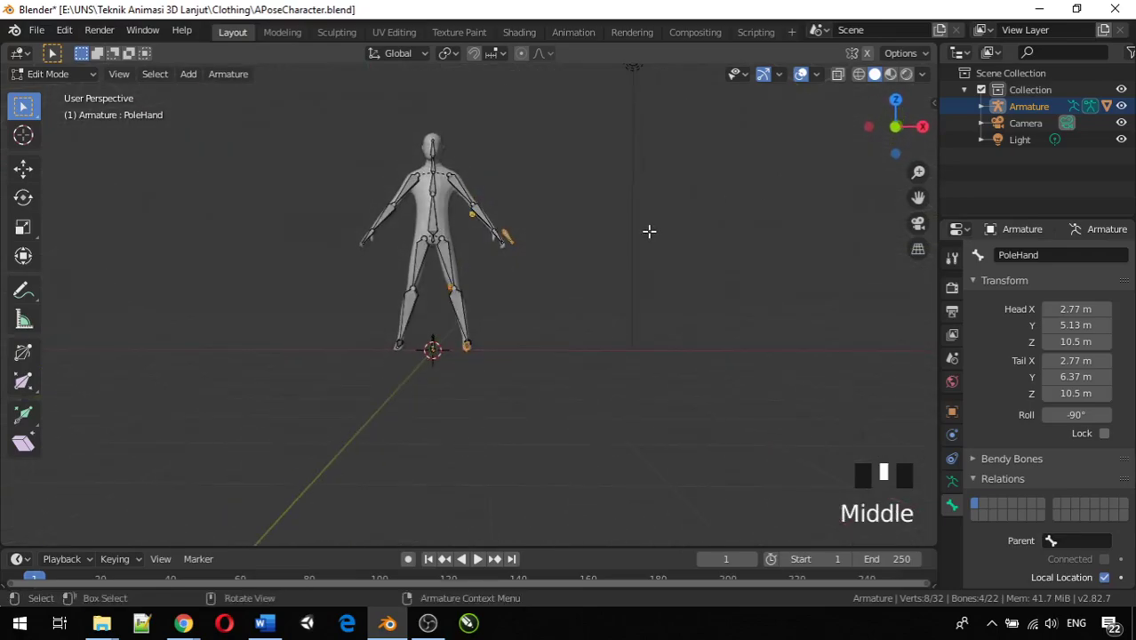
scroll(496, 300, "up", 5)
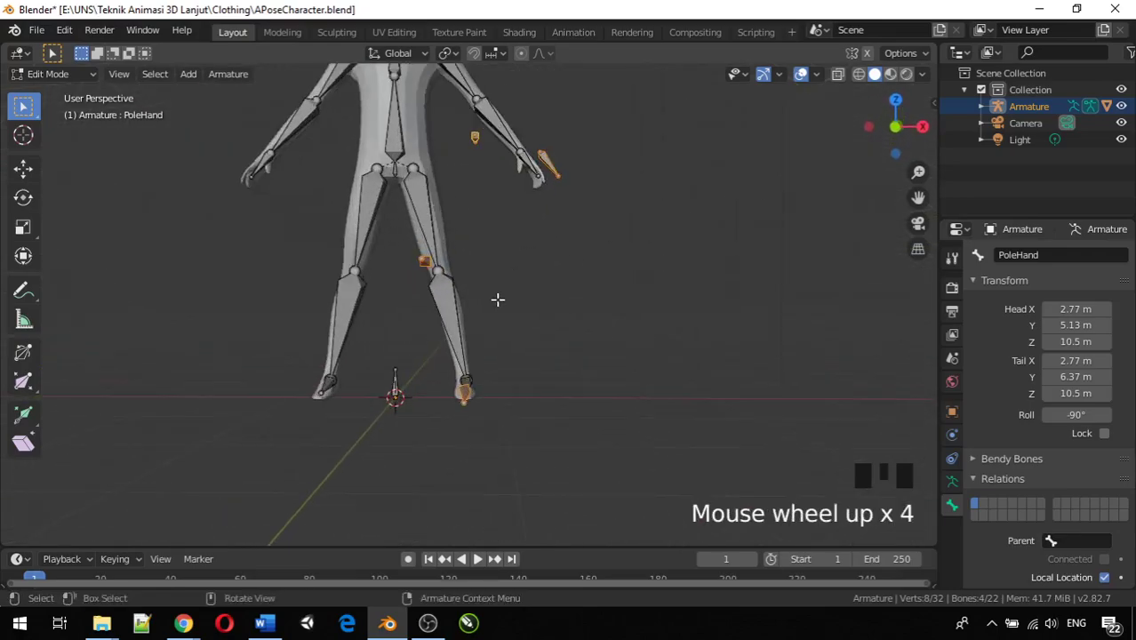
left_click(233, 76)
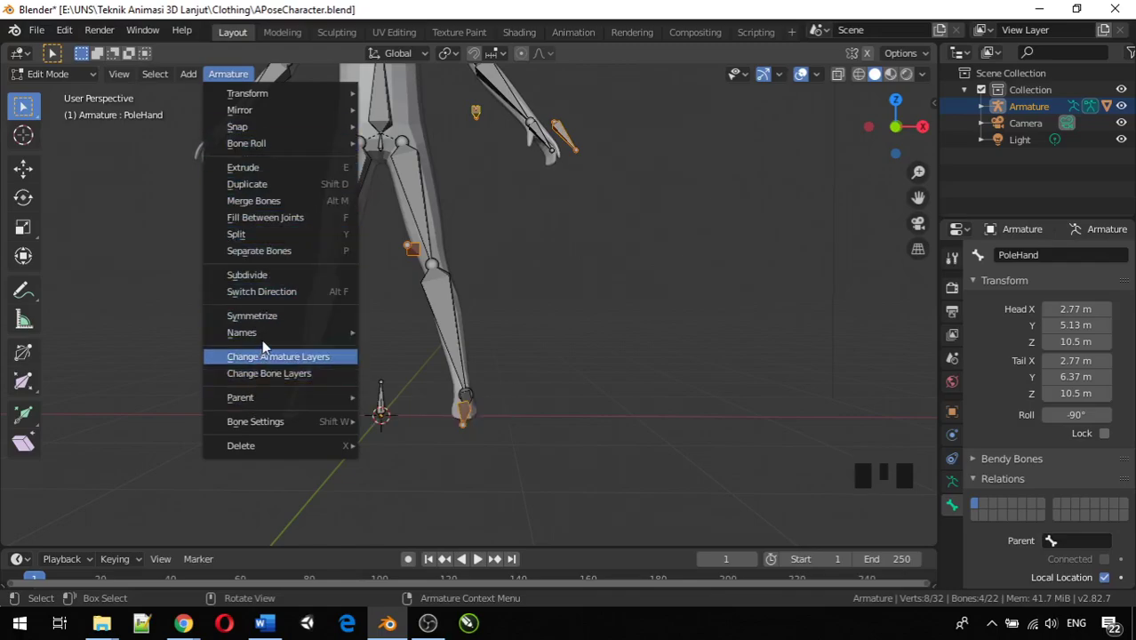
mouse_move(238, 335)
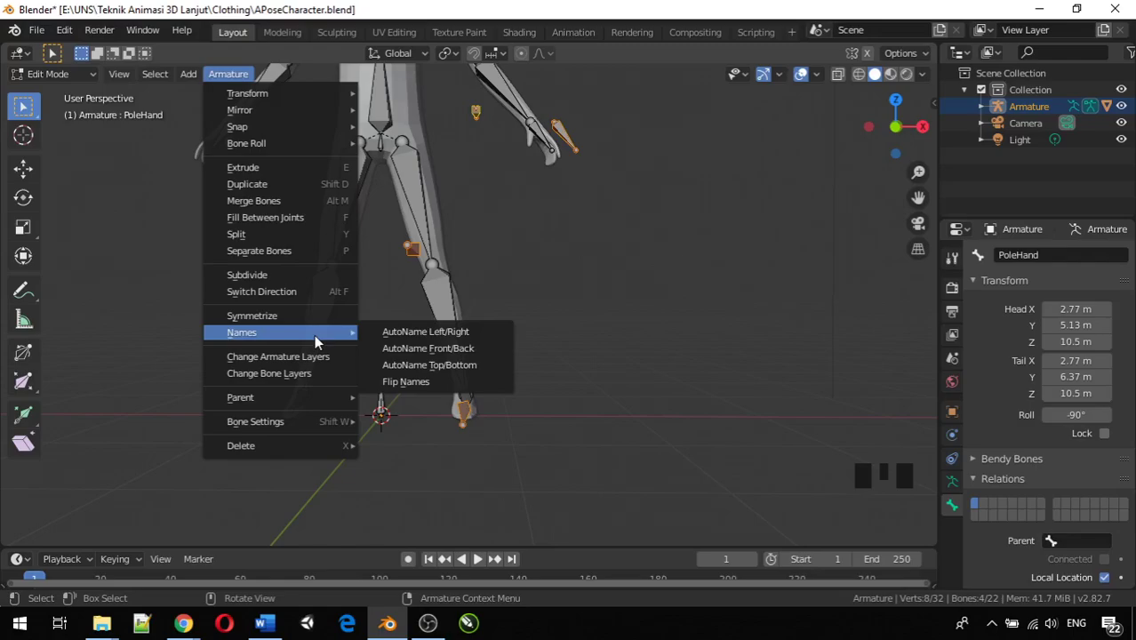
left_click(383, 332)
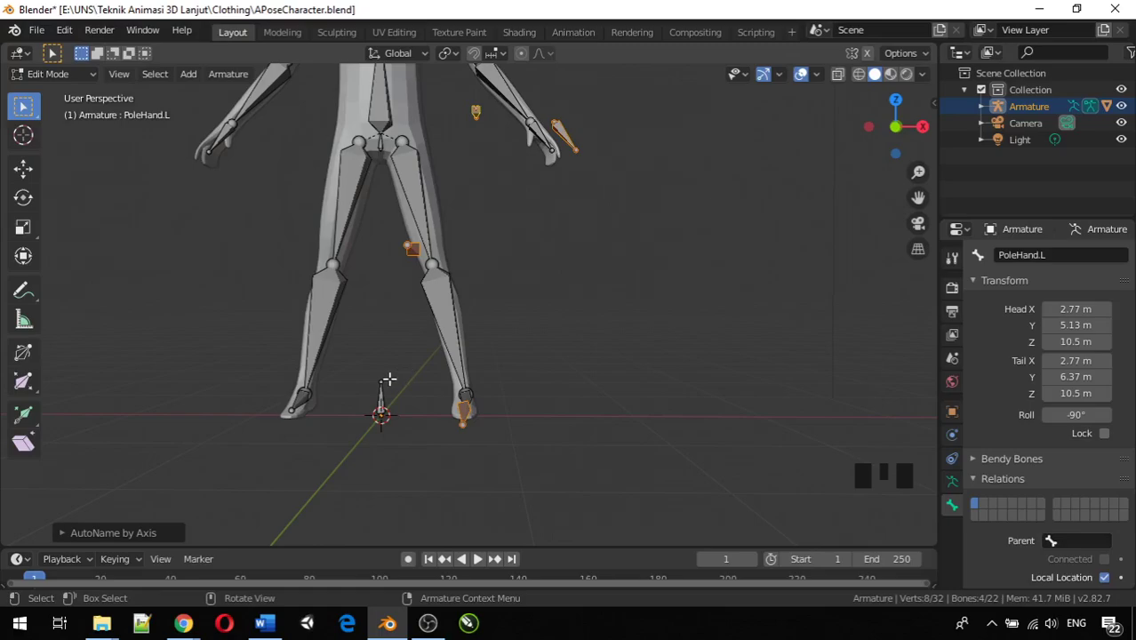
Step: Symmetrize the four selected left control bones to the other side of the armature
middle_click_drag(388, 379, 383, 409)
scroll(264, 413, "down", 4)
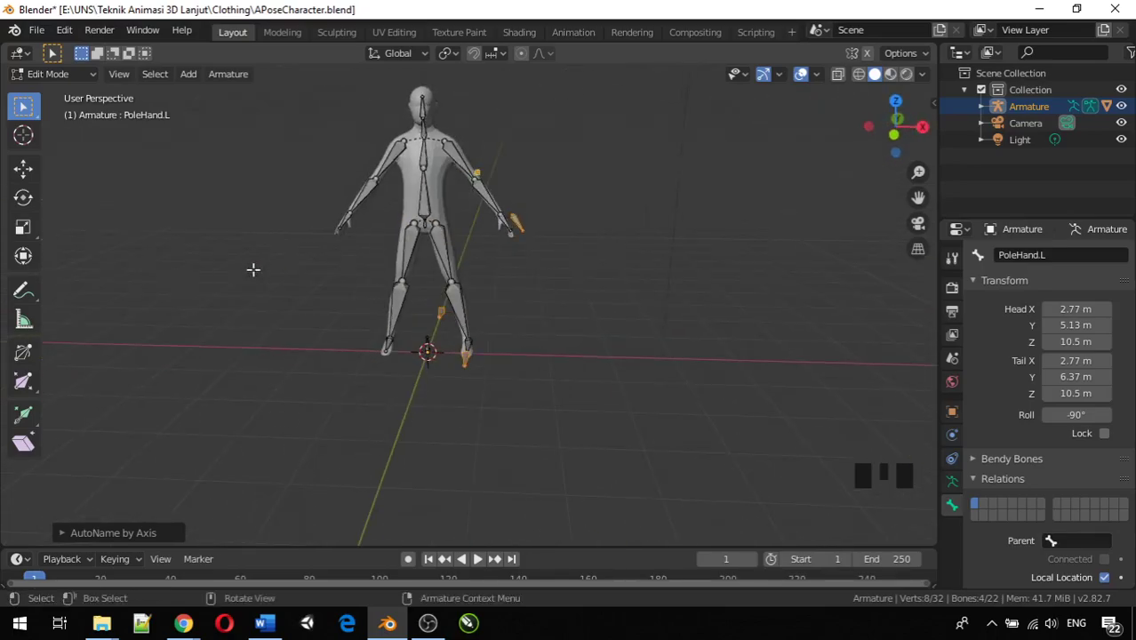
left_click(233, 80)
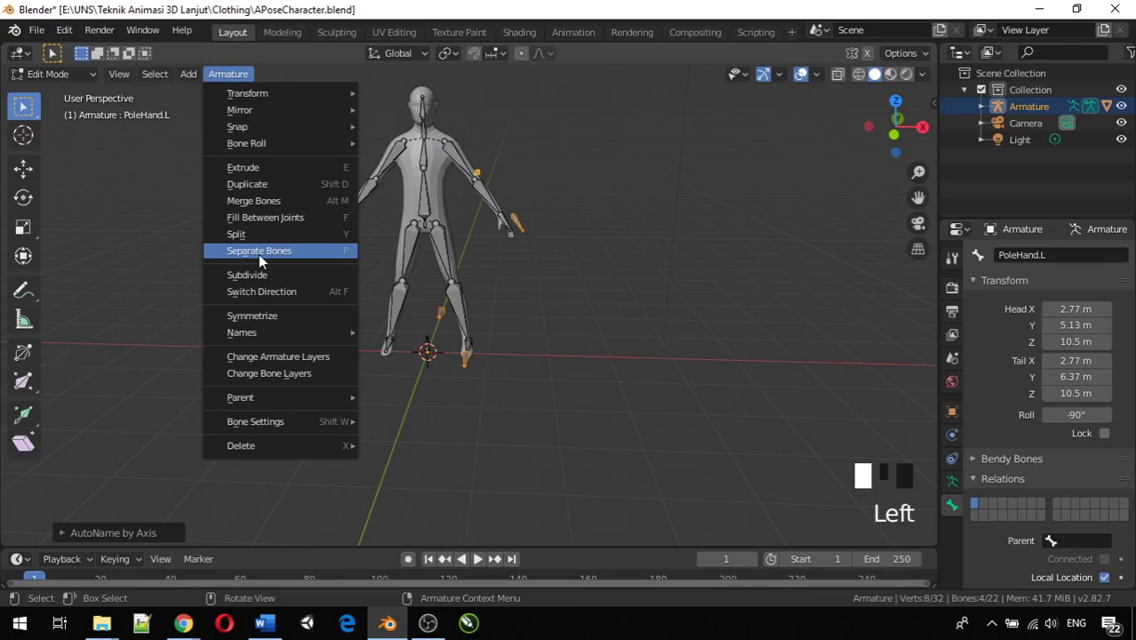
left_click(267, 317)
middle_click_drag(449, 313, 399, 373)
scroll(514, 317, "up", 6)
scroll(534, 353, "down", 2)
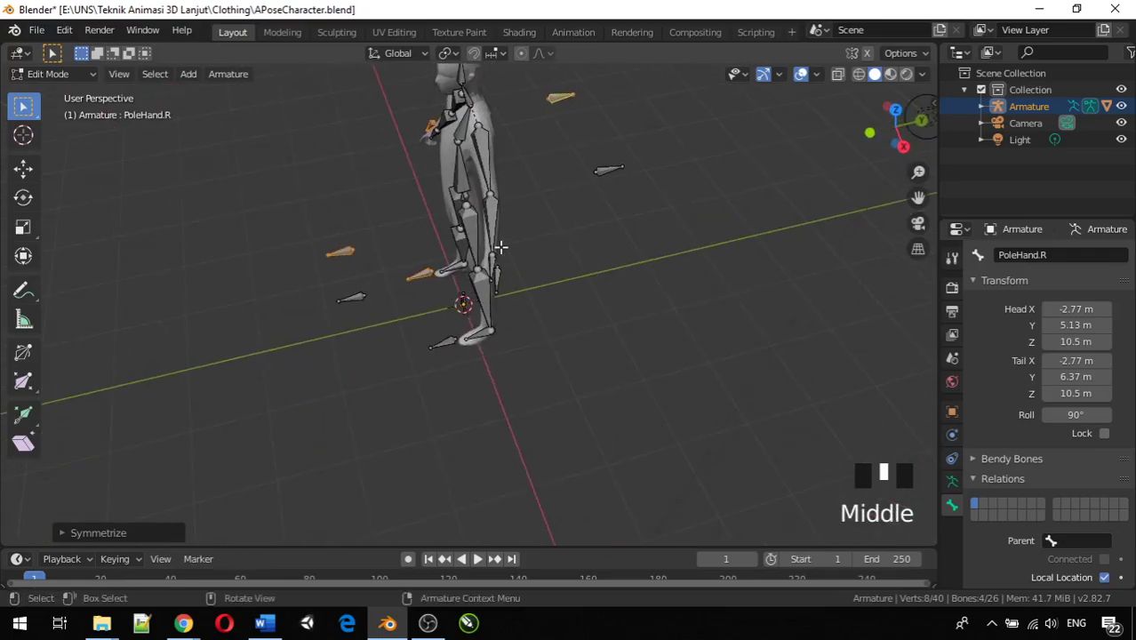
Step: Select the left forearm bone and switch the armature to Pose Mode
left_click(495, 217)
middle_click_drag(505, 226, 520, 284)
scroll(507, 250, "up", 4)
scroll(559, 230, "down", 3)
scroll(499, 396, "up", 3)
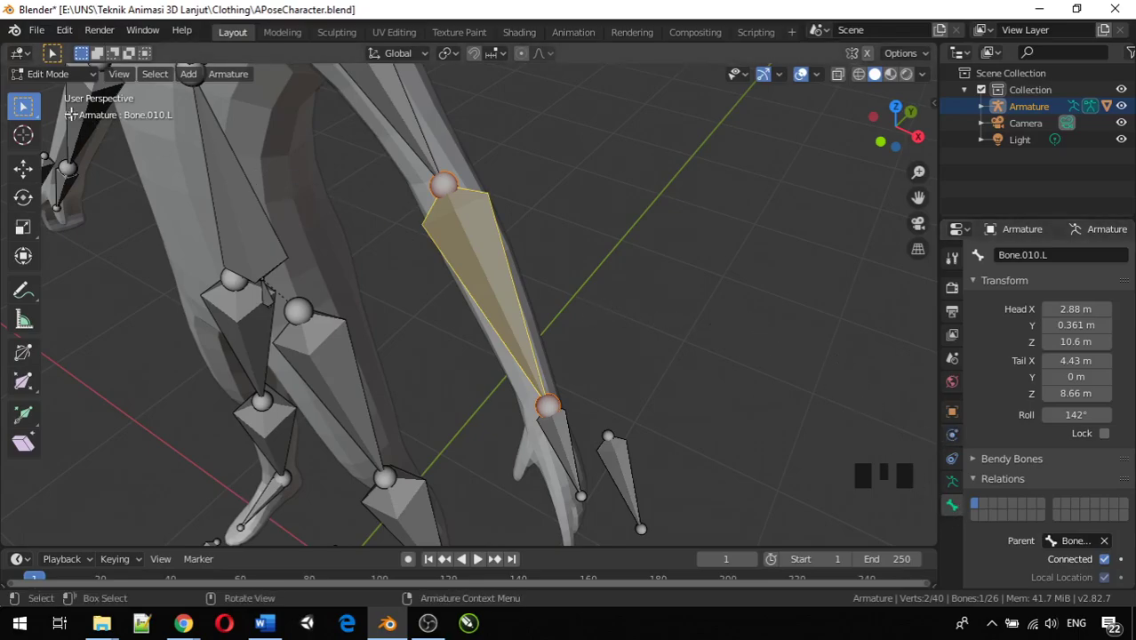
left_click(55, 75)
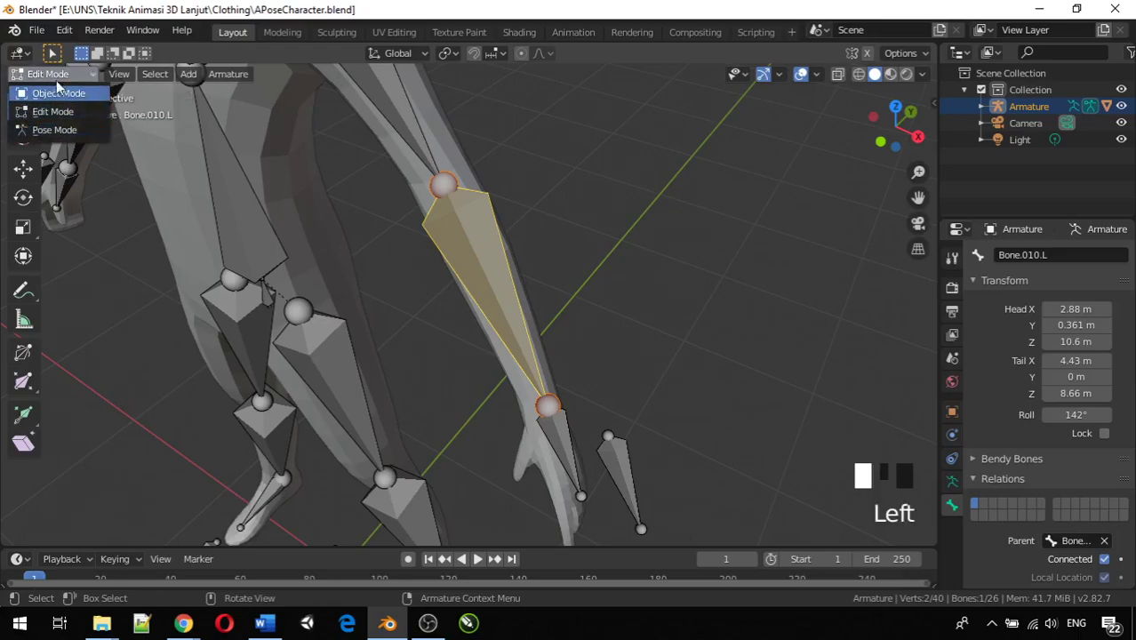
left_click(71, 133)
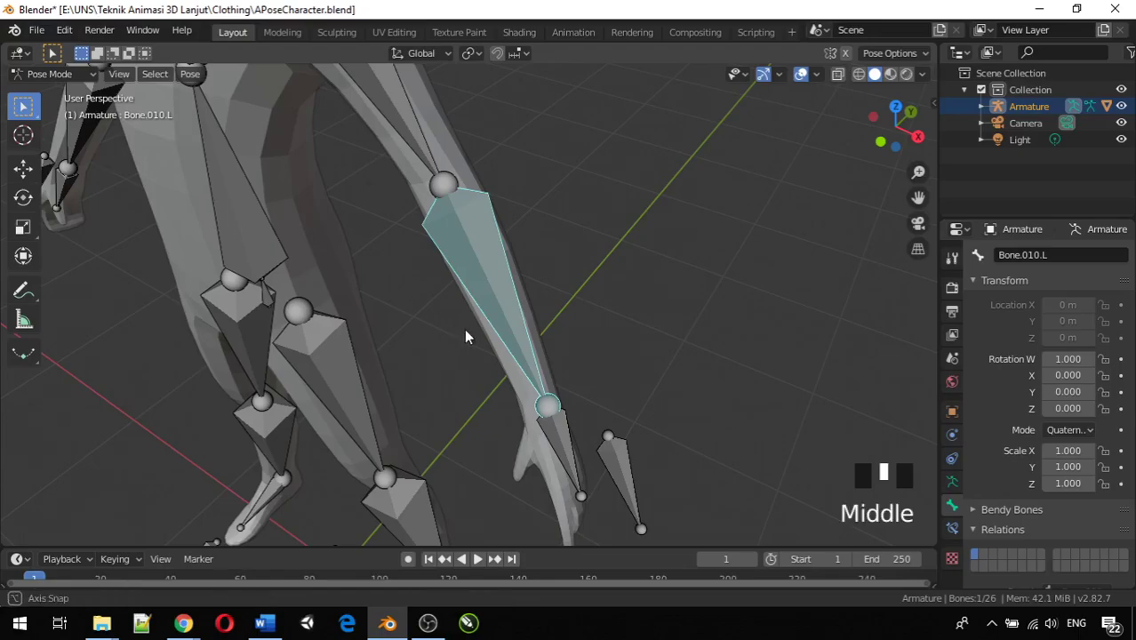
middle_click_drag(467, 332, 509, 331)
scroll(504, 341, "down", 3)
scroll(520, 317, "up", 3)
middle_click_drag(341, 387, 353, 387, "shift")
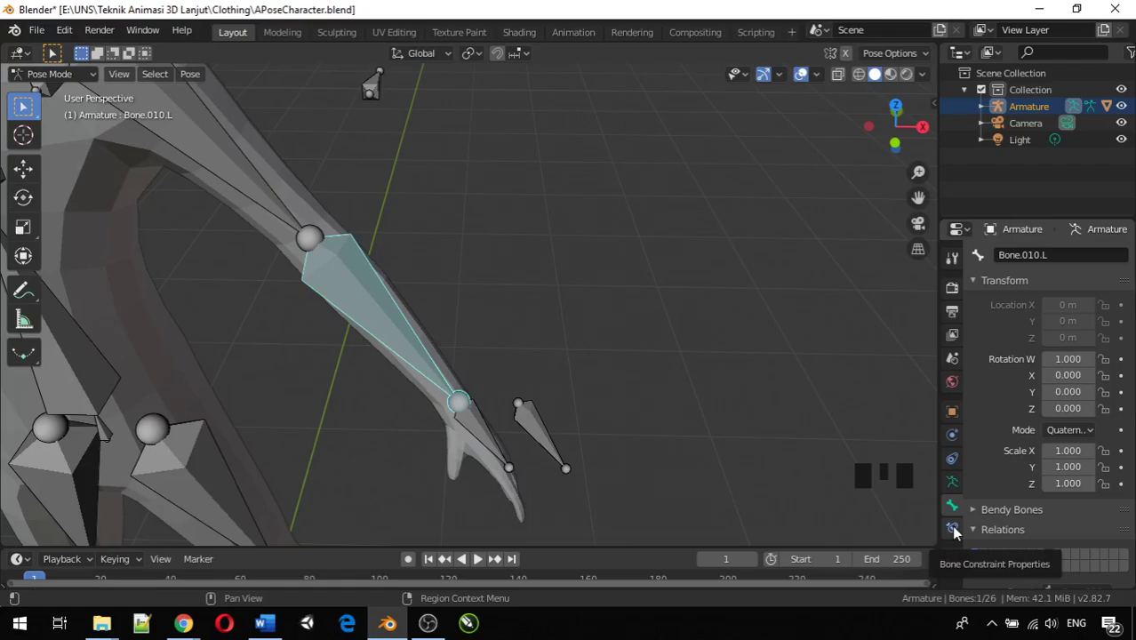
Step: Switch to Object Mode and compare the properties offered for the body mesh and the armature, including the bone constraint properties
left_click(71, 76)
left_click(55, 92)
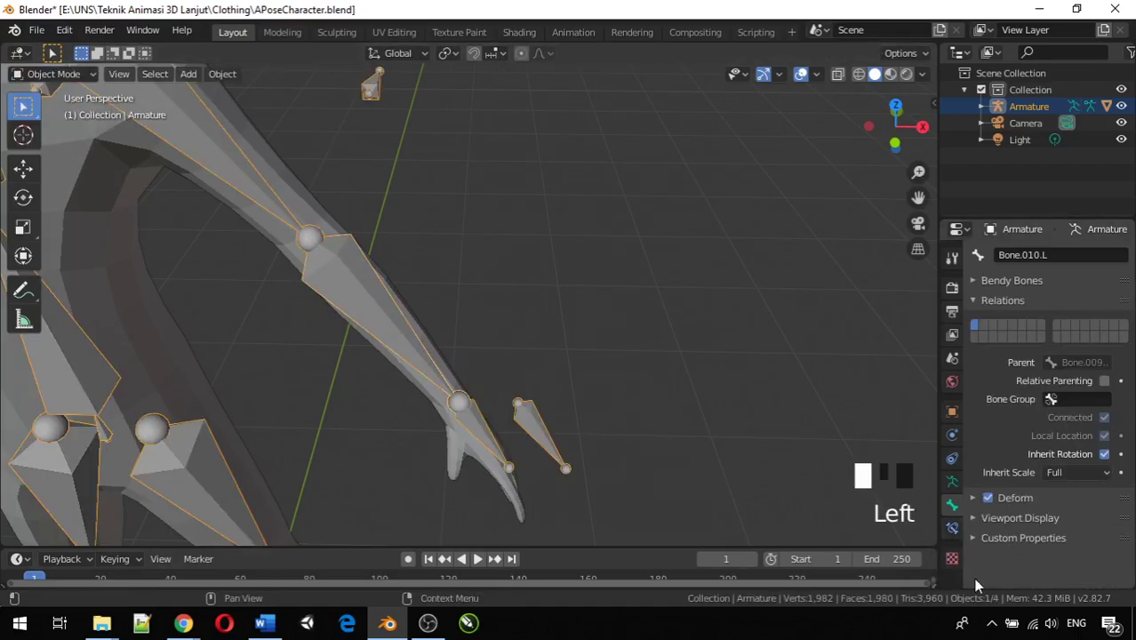
left_click(378, 283)
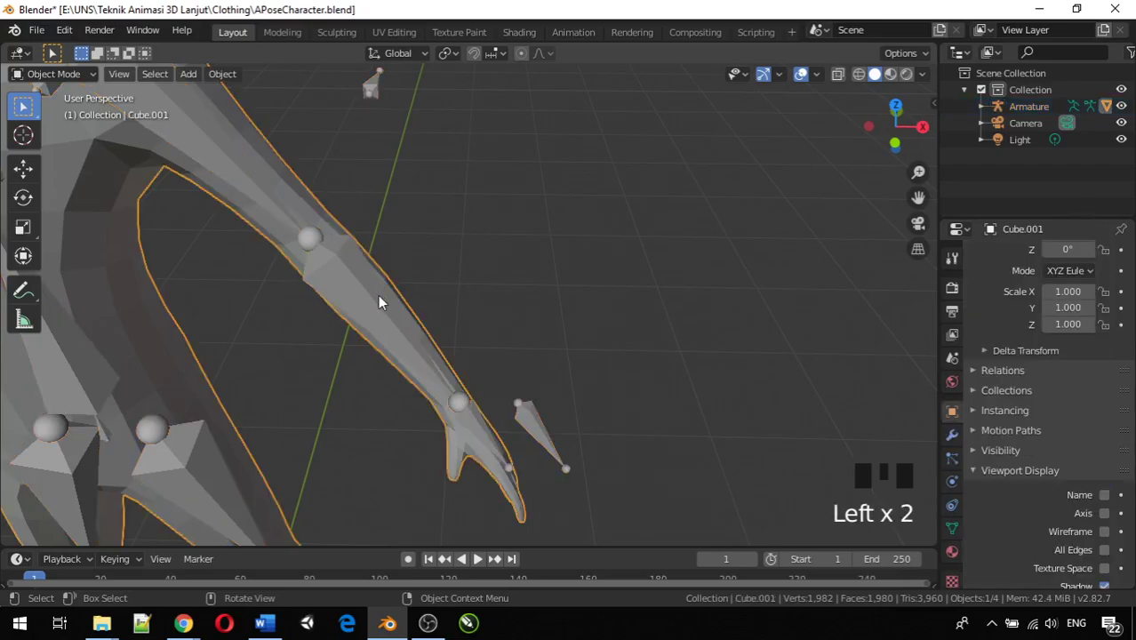
scroll(942, 520, "down", 5)
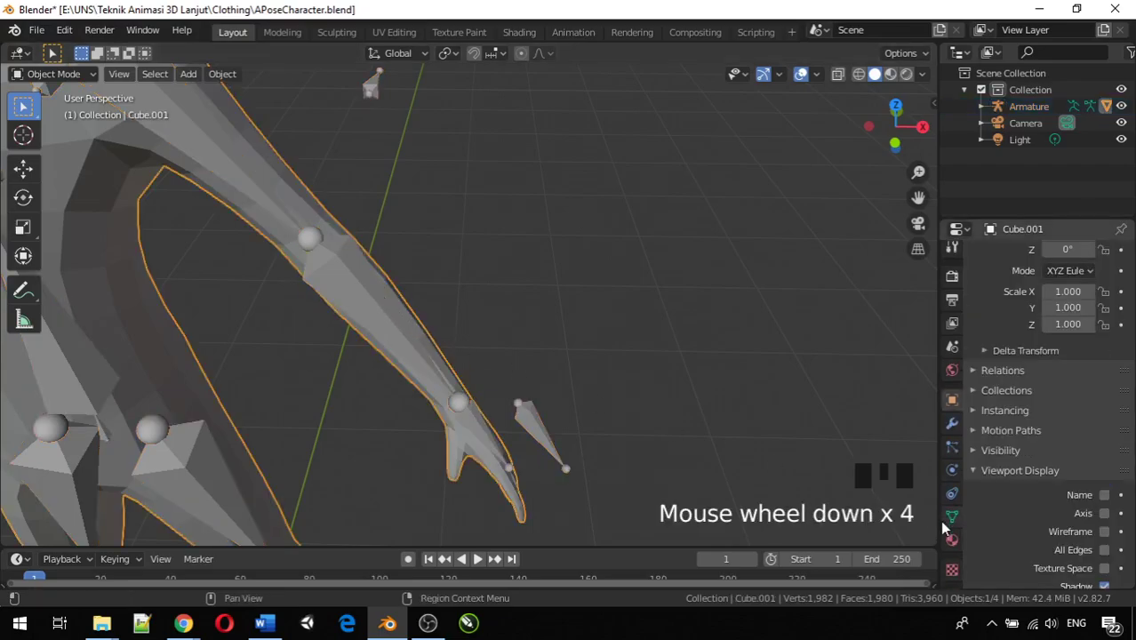
left_click(358, 305)
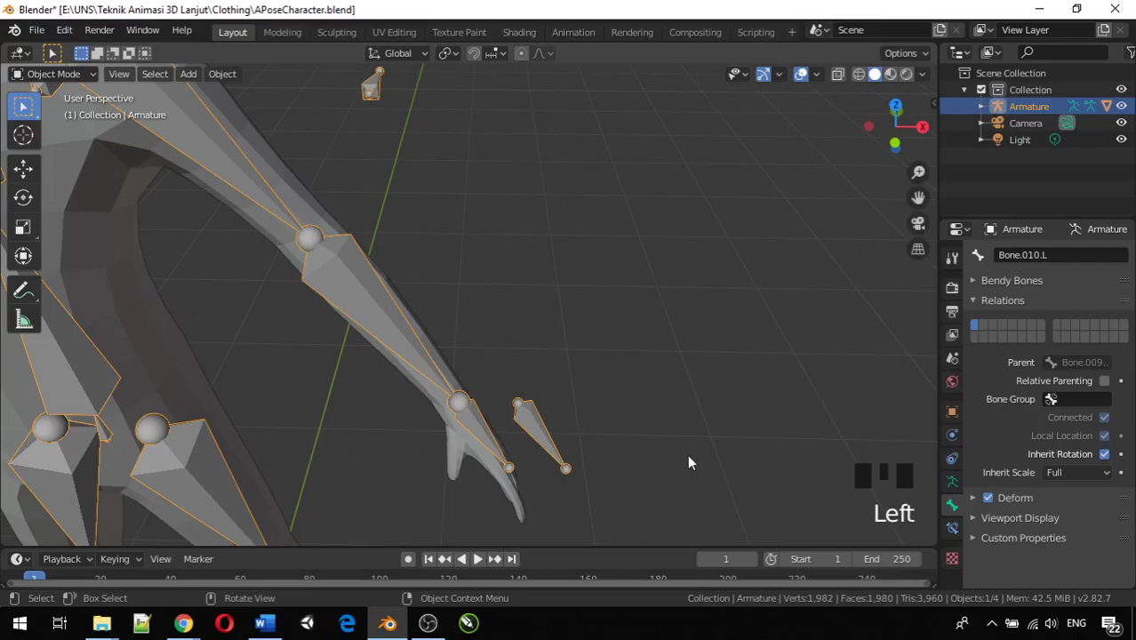
left_click(952, 530)
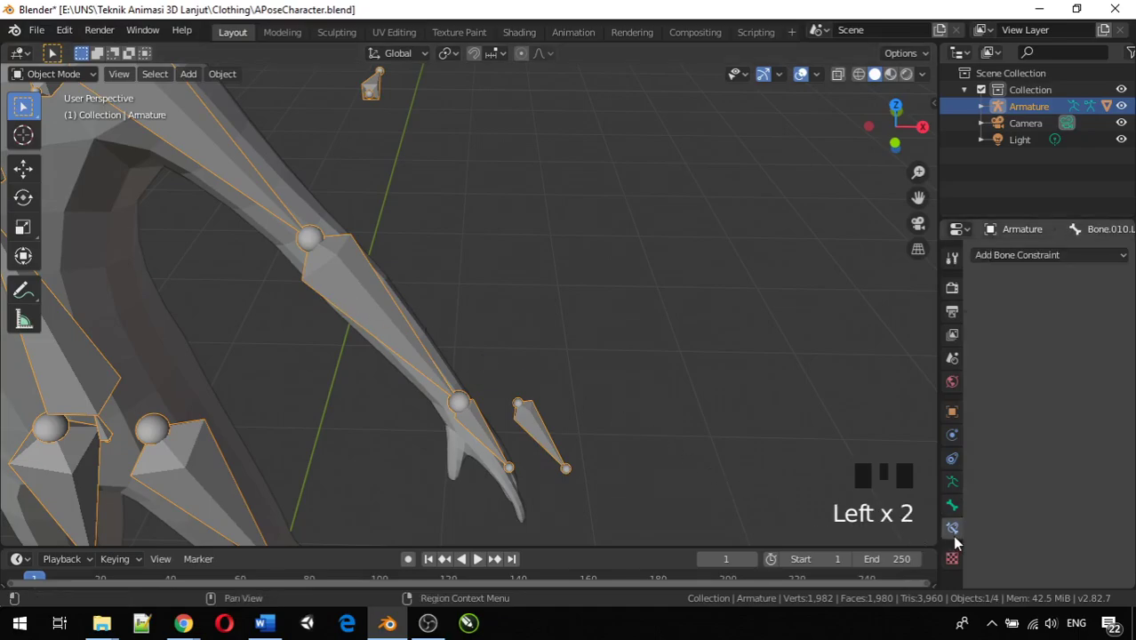
Step: Check whether bone constraints are offered in Edit Mode and Object Mode, viewing the list of constraint types in Object Mode
left_click(51, 75)
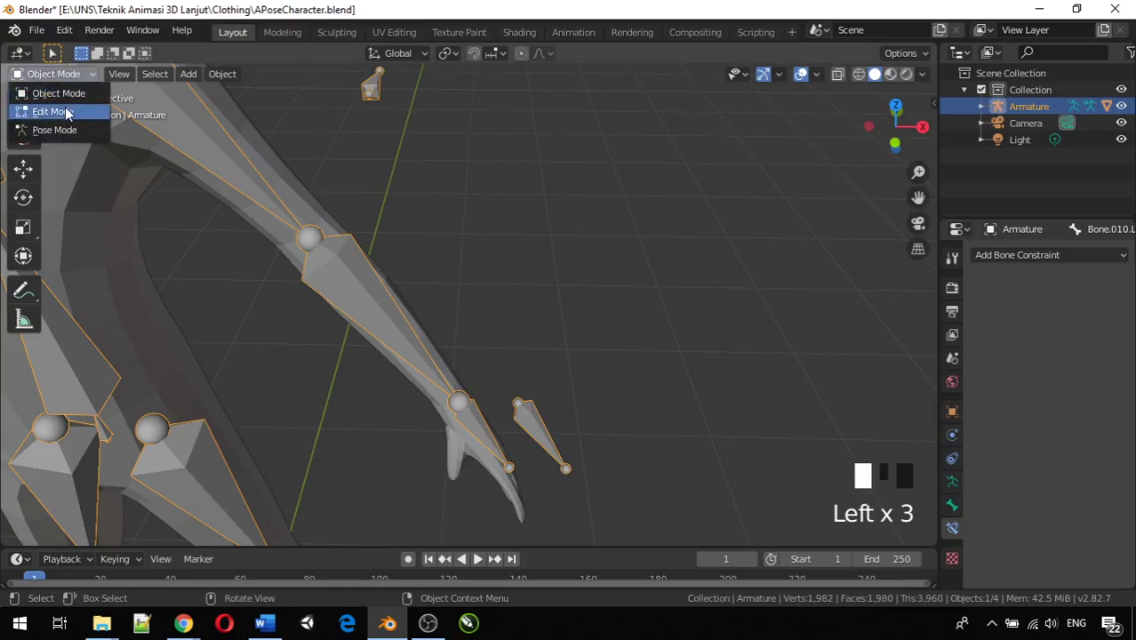
left_click(66, 113)
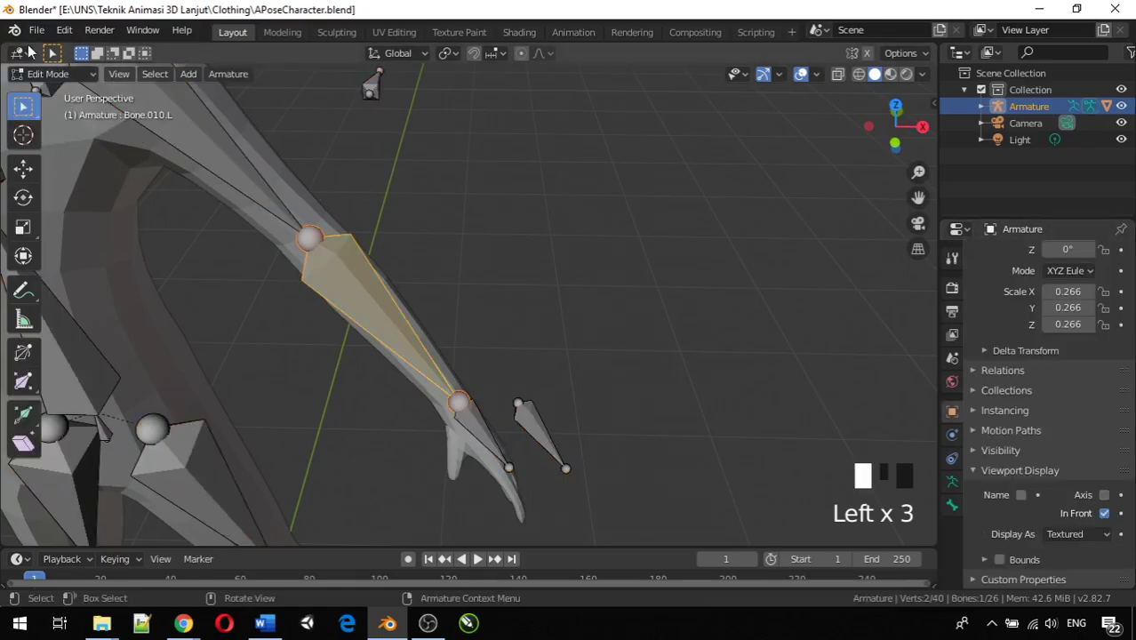
left_click(54, 74)
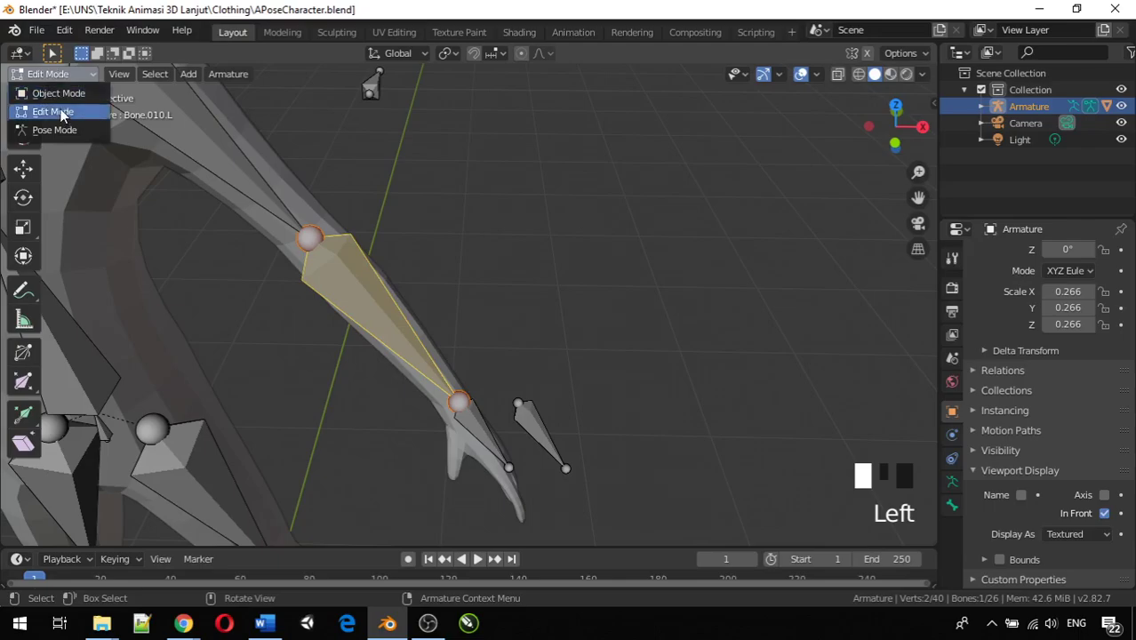
left_click(62, 113)
left_click(56, 74)
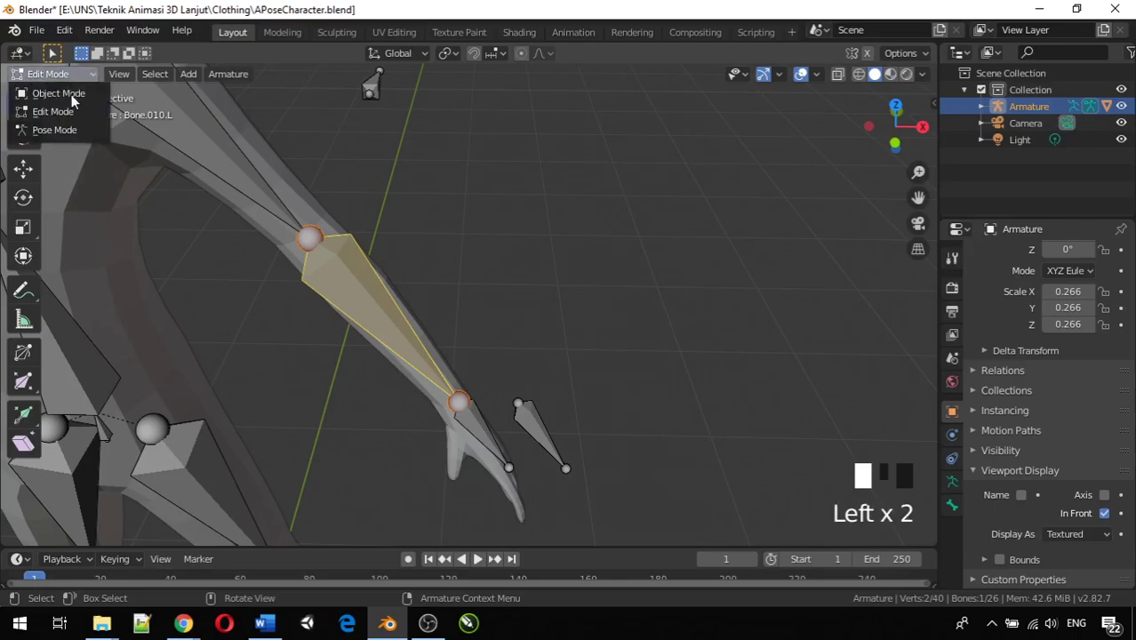
left_click(80, 96)
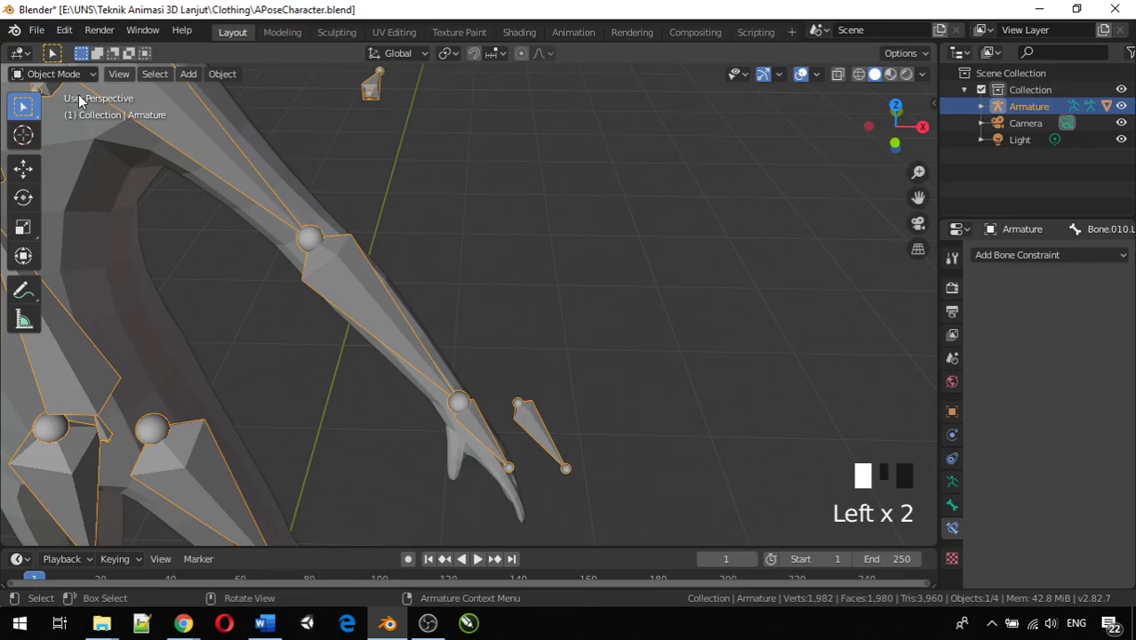
left_click(366, 303)
left_click(366, 302)
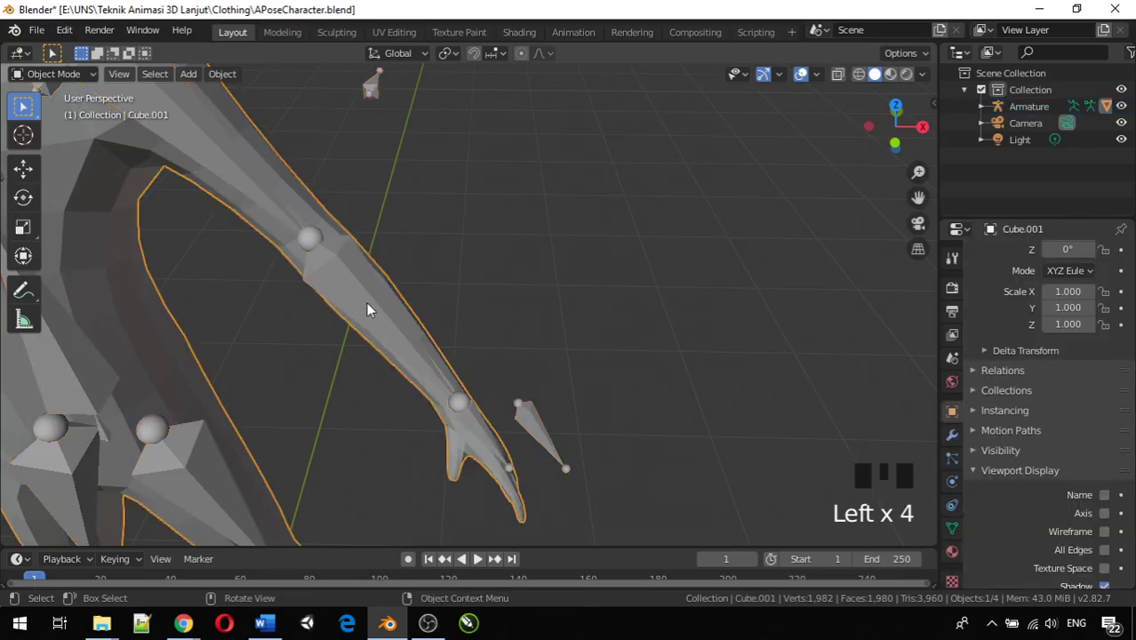
left_click(366, 302)
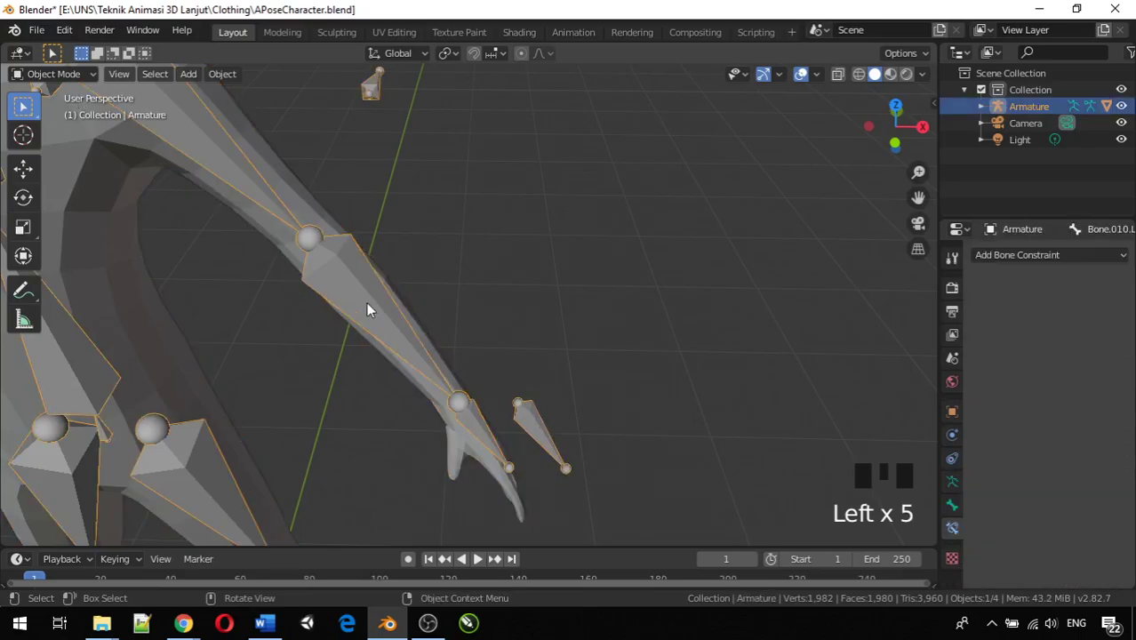
left_click(954, 530)
left_click(1045, 256)
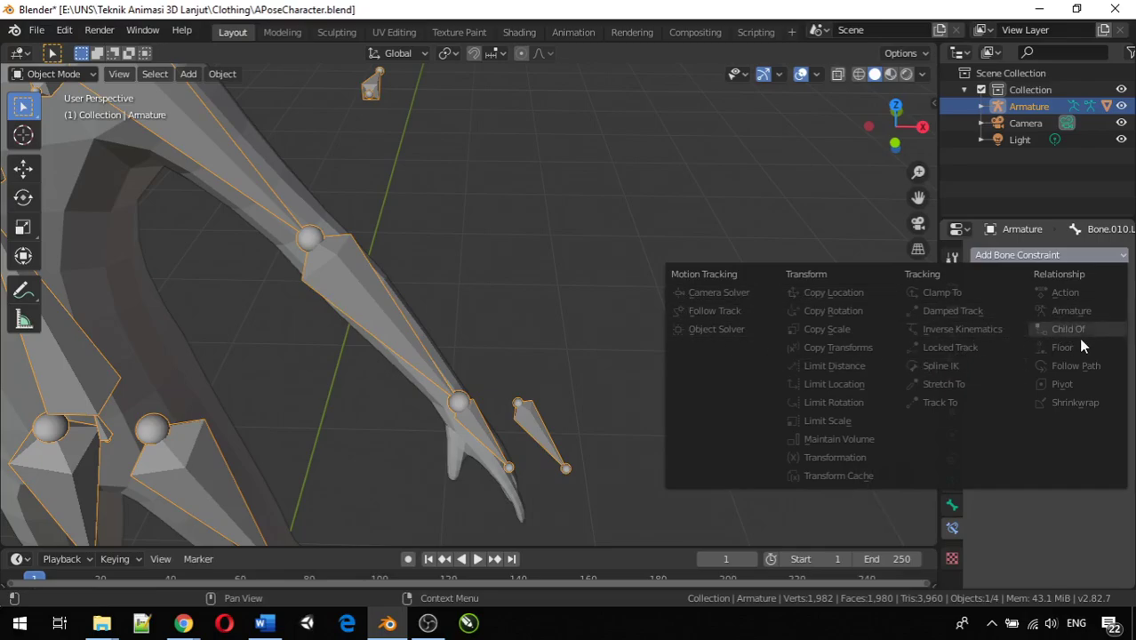
Step: Return to Pose Mode and add an Inverse Kinematics constraint to the left forearm bone
left_click(54, 74)
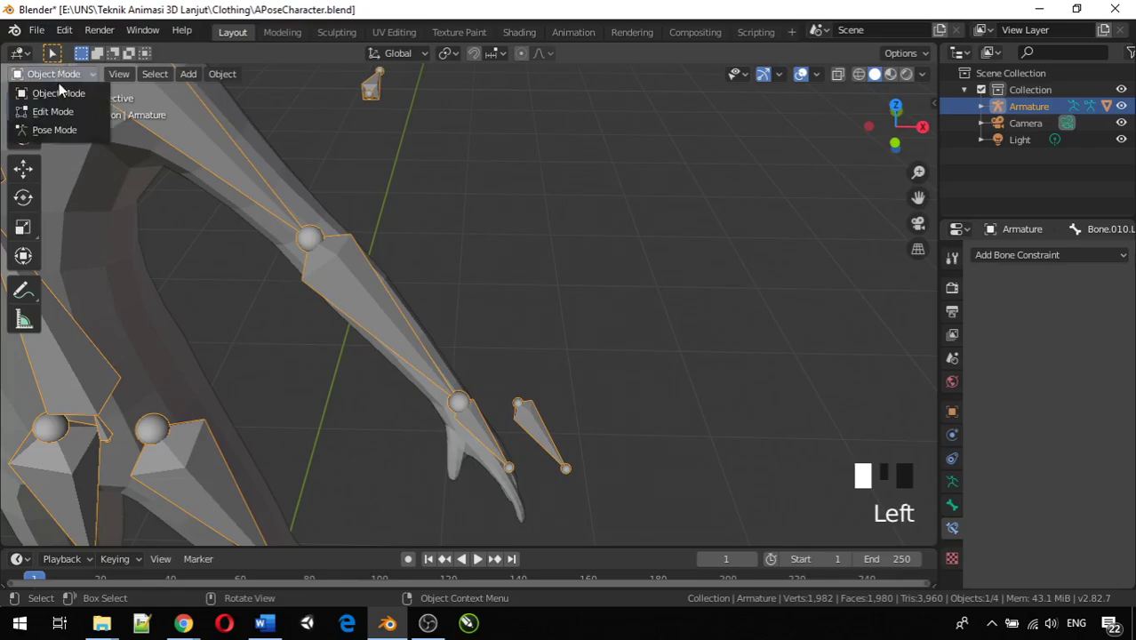
left_click(53, 130)
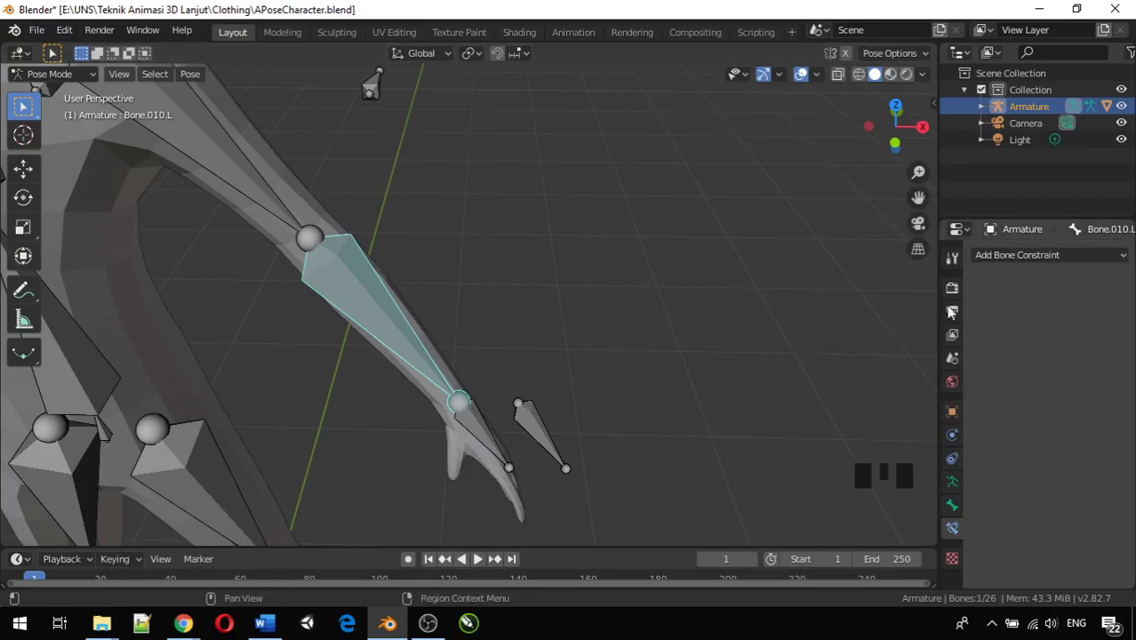
left_click(1017, 255)
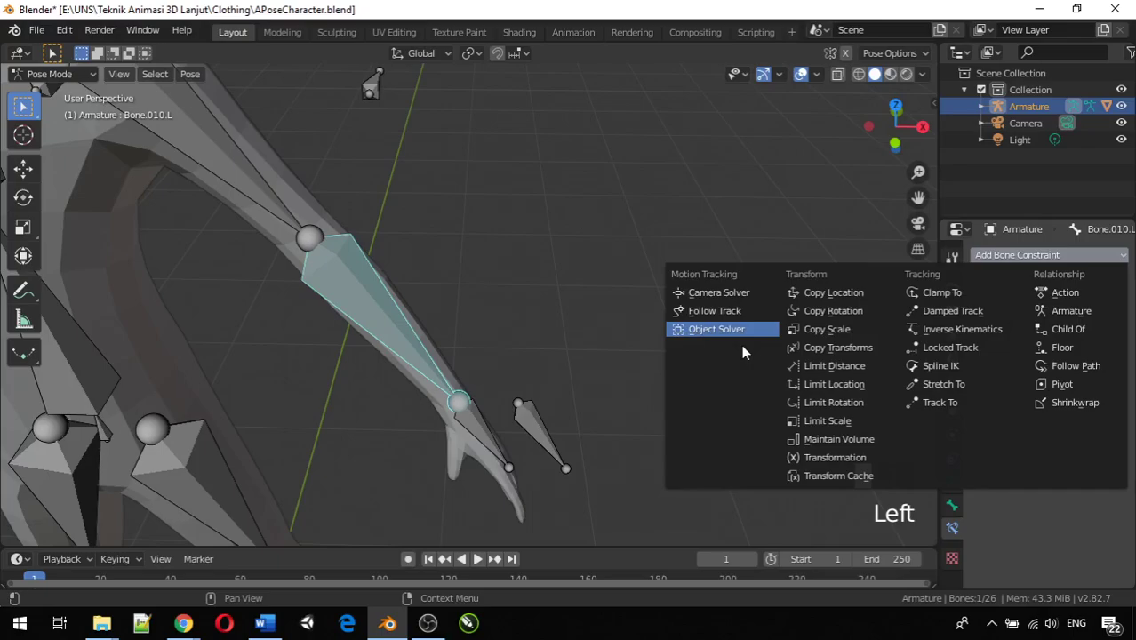
left_click(536, 258)
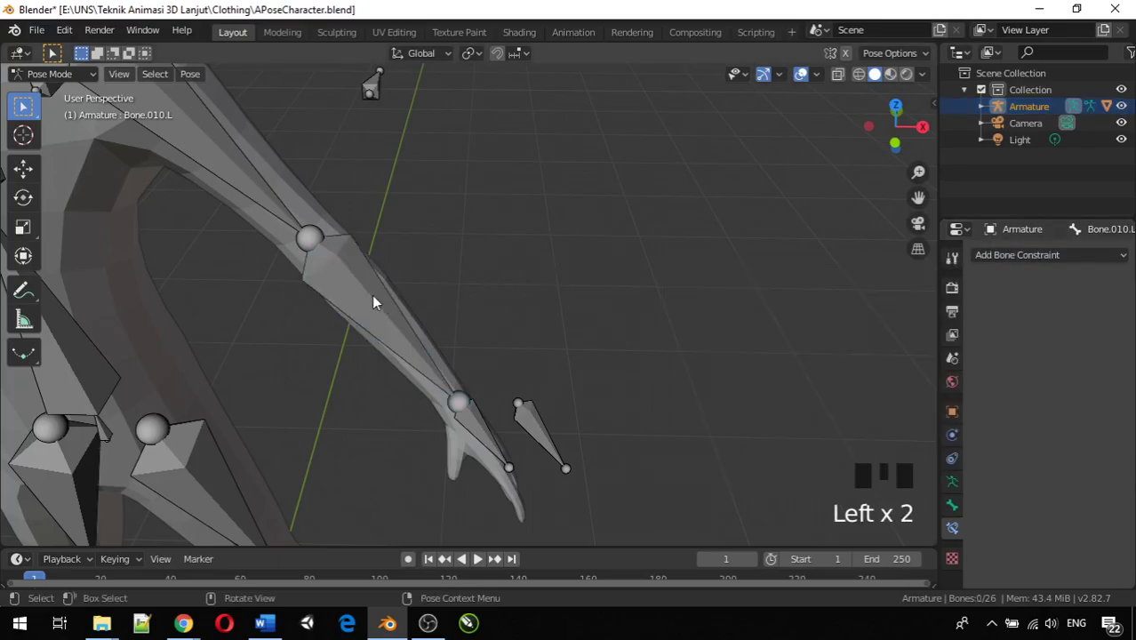
scroll(373, 298, "down", 3)
mouse_move(373, 298)
middle_mouse_down()
mouse_move(446, 268)
mouse_move(305, 293)
mouse_move(317, 325)
mouse_move(369, 279)
middle_mouse_up()
left_click(337, 309)
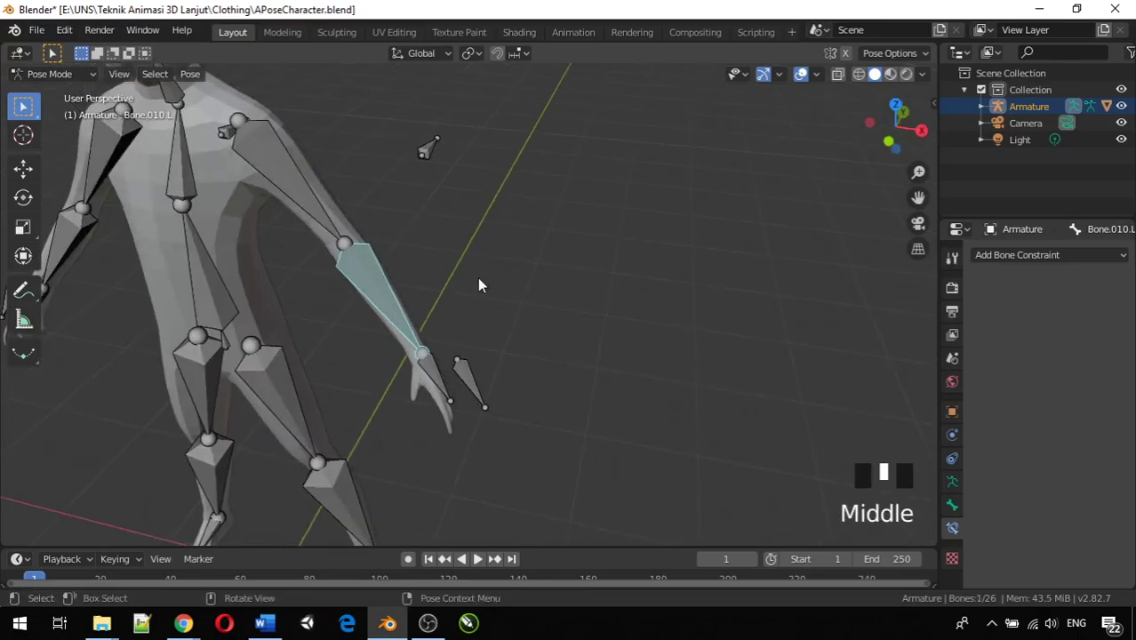
left_click(1081, 255)
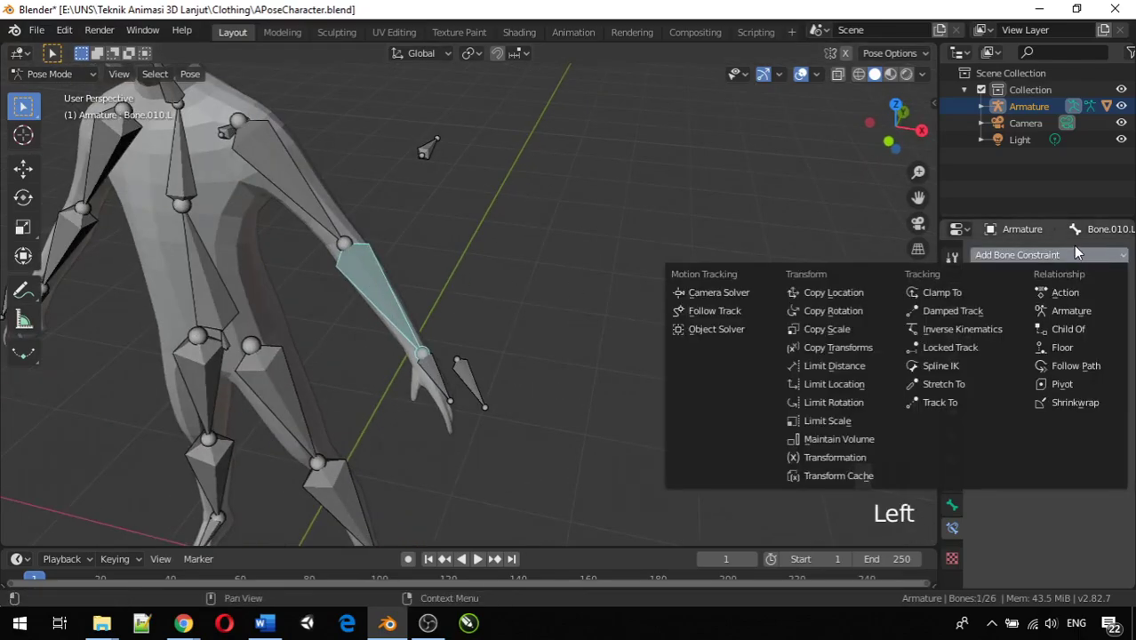
left_click(1074, 254)
left_click(1066, 255)
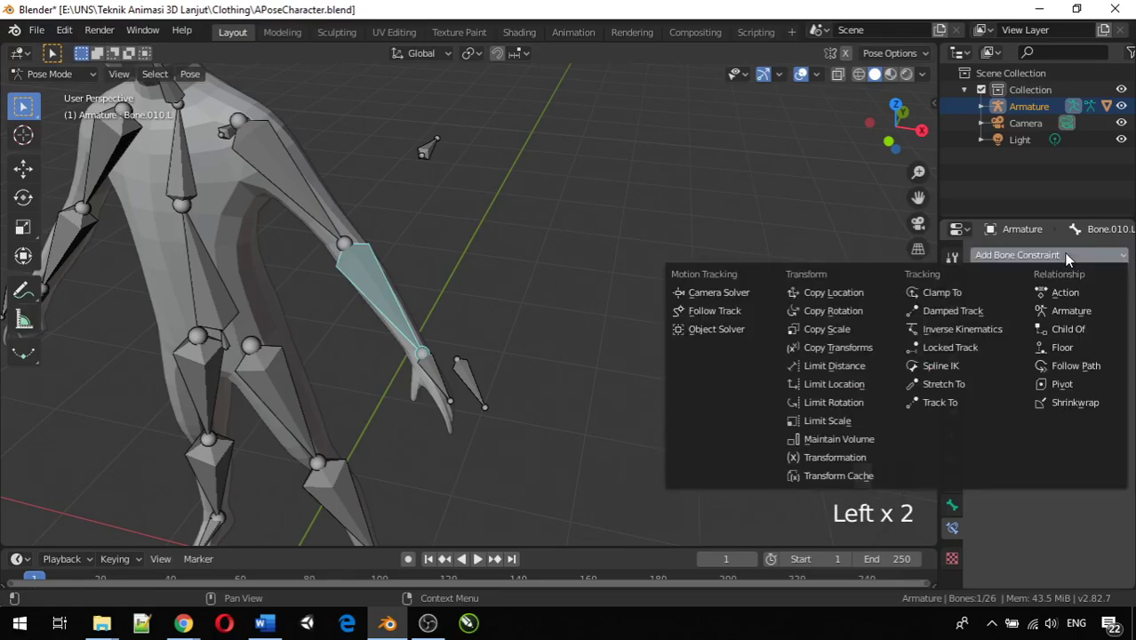
left_click(990, 330)
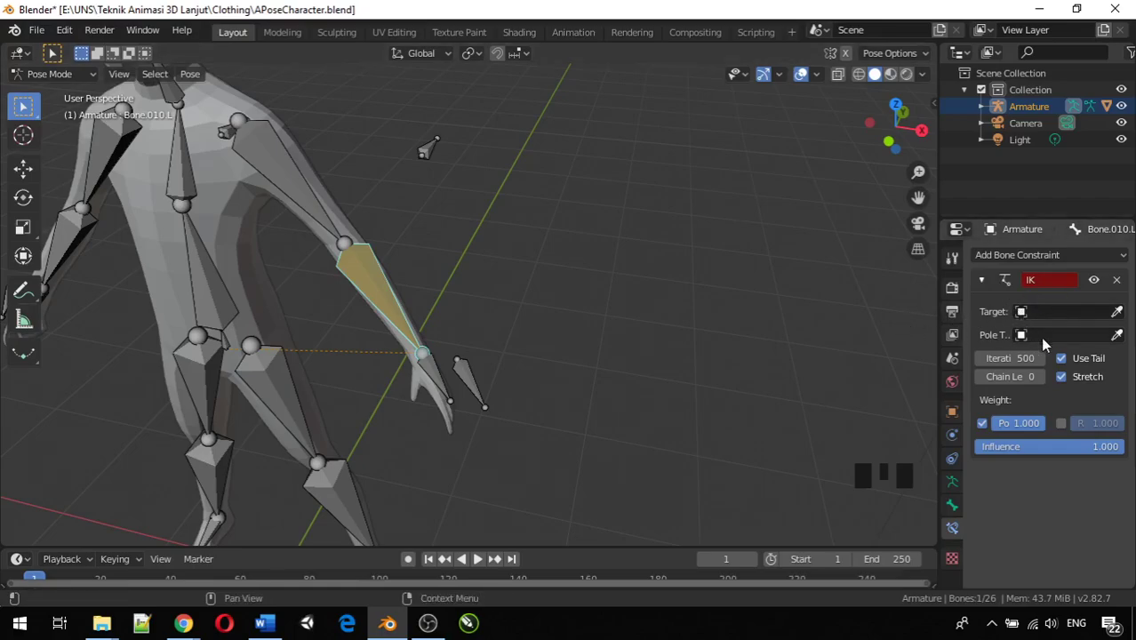
Step: Set the IK constraint's target to Armature and its target bone to IK_TargetHand.L
left_click(1055, 313)
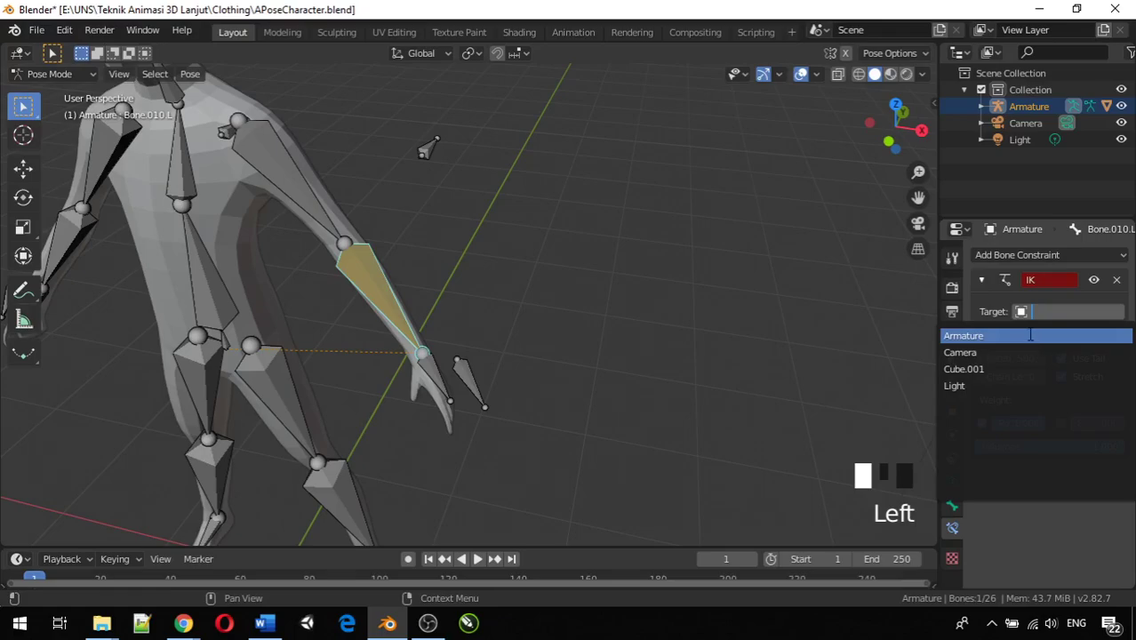
left_click(1030, 335)
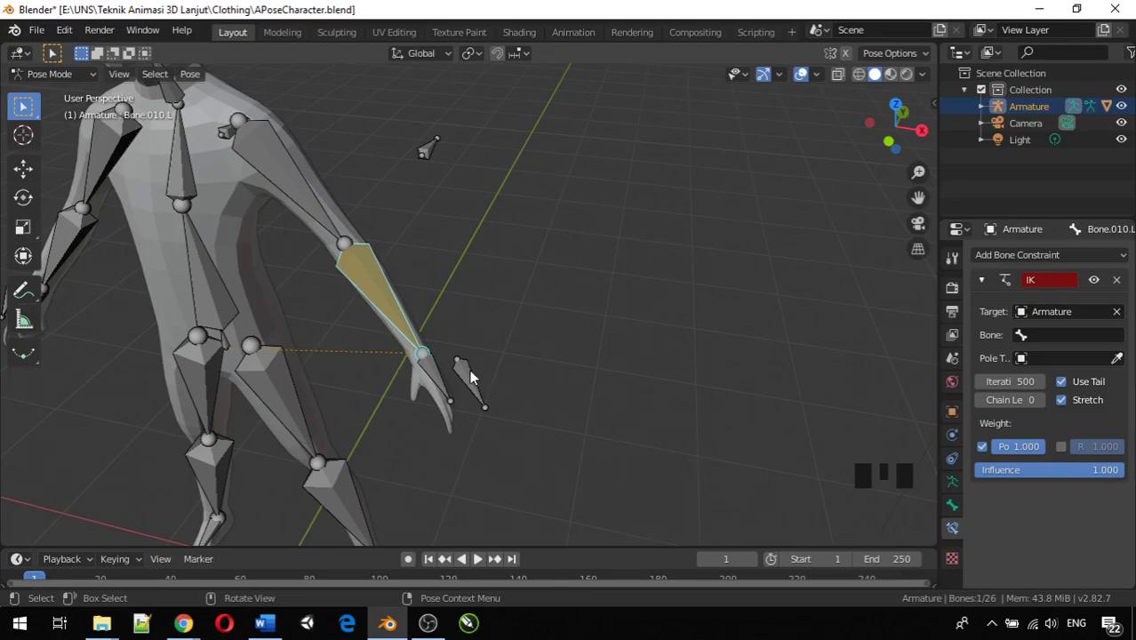
left_click(371, 279)
left_click(1040, 338)
scroll(1034, 355, "down", 19)
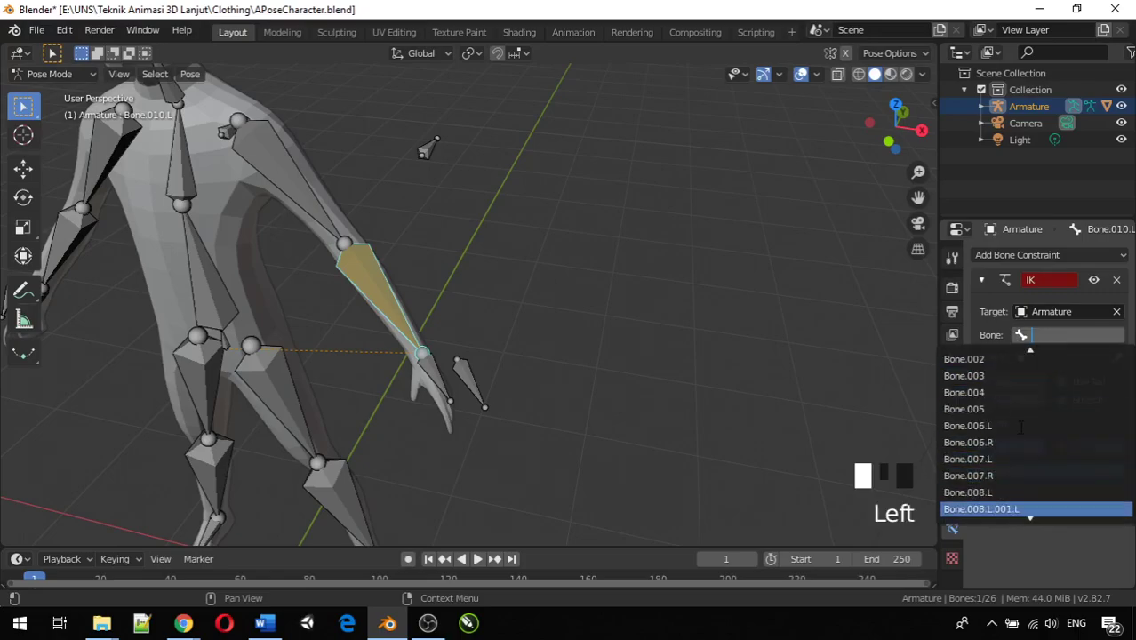
scroll(1021, 428, "down", 4)
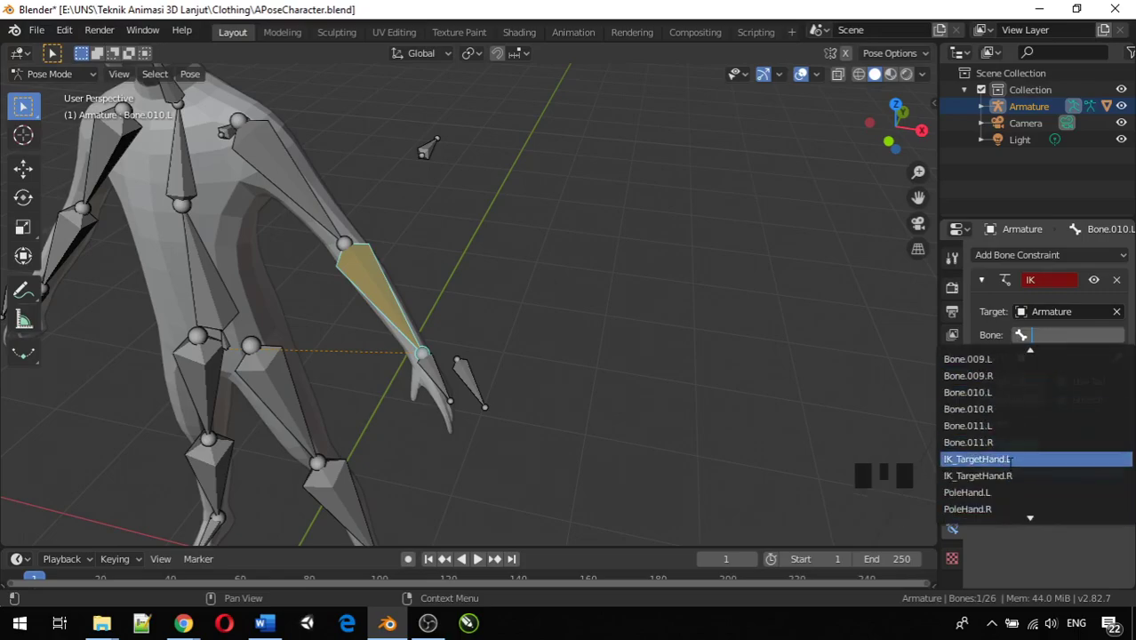
left_click(1009, 459)
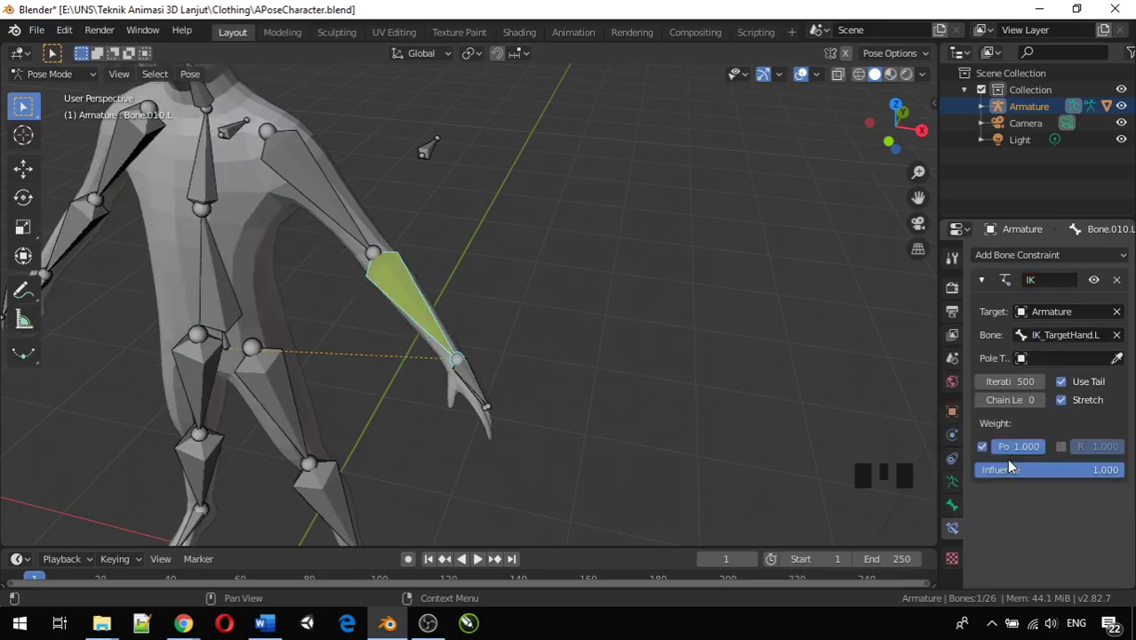
Step: Set the chain length of the left forearm's IK constraint to 2
middle_click_drag(786, 418, 654, 358)
scroll(534, 329, "down", 3)
scroll(438, 317, "down", 1)
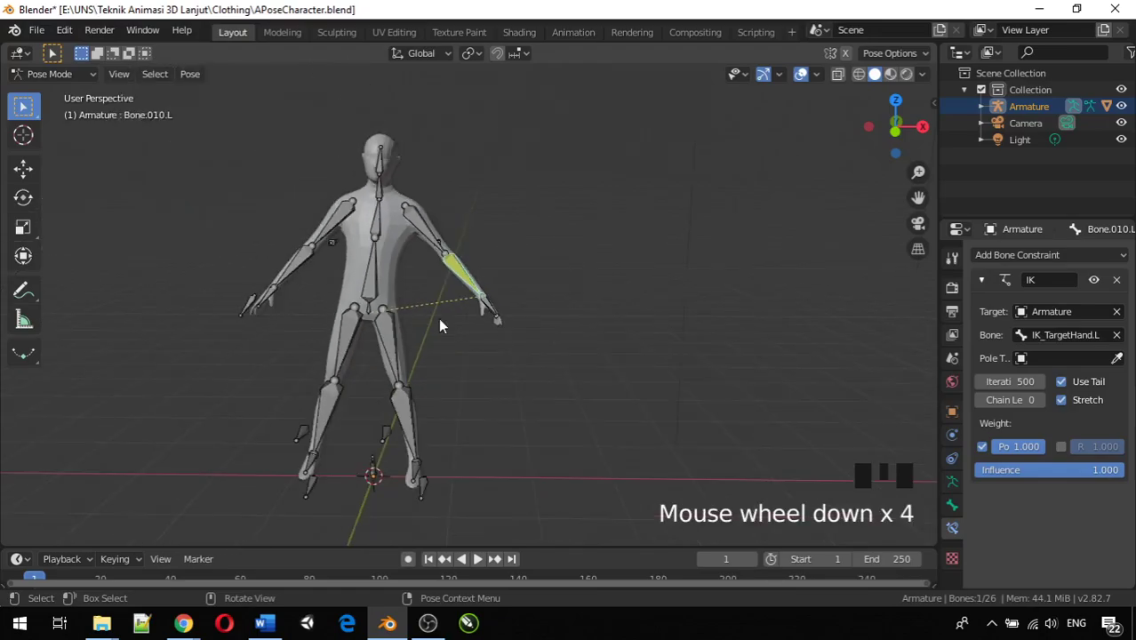
middle_click_drag(438, 318, 518, 349)
scroll(898, 400, "up", 2)
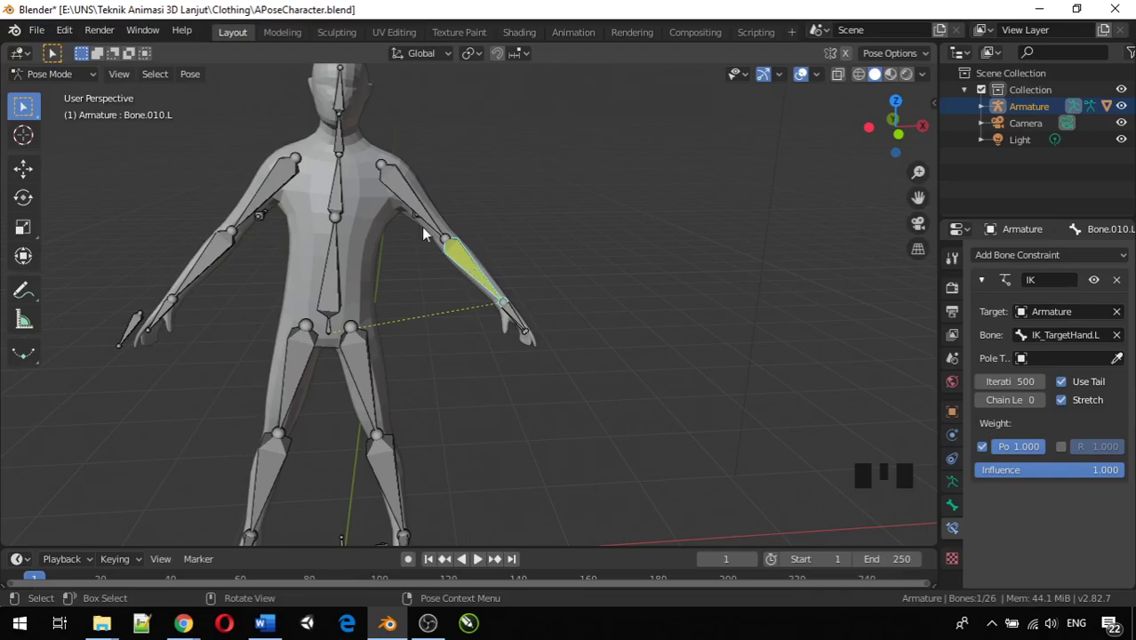
left_click(1038, 399)
left_click(1038, 399)
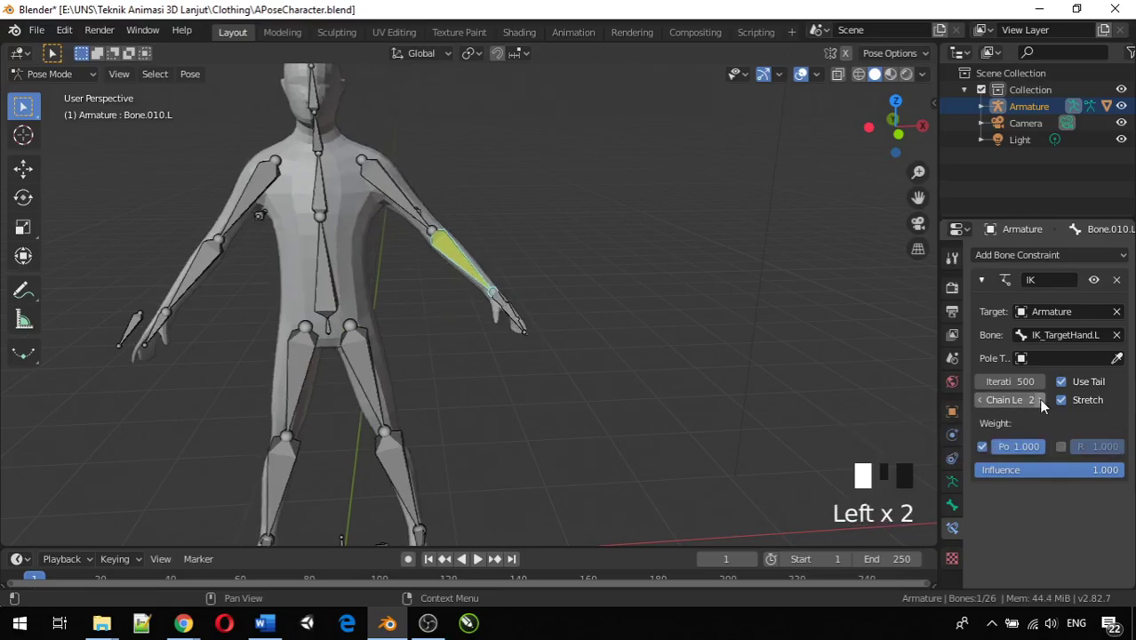
Step: Test the left arm's IK by moving the IK_TargetHand.L bone outward and upward, and clear its location
middle_click_drag(527, 307, 420, 328)
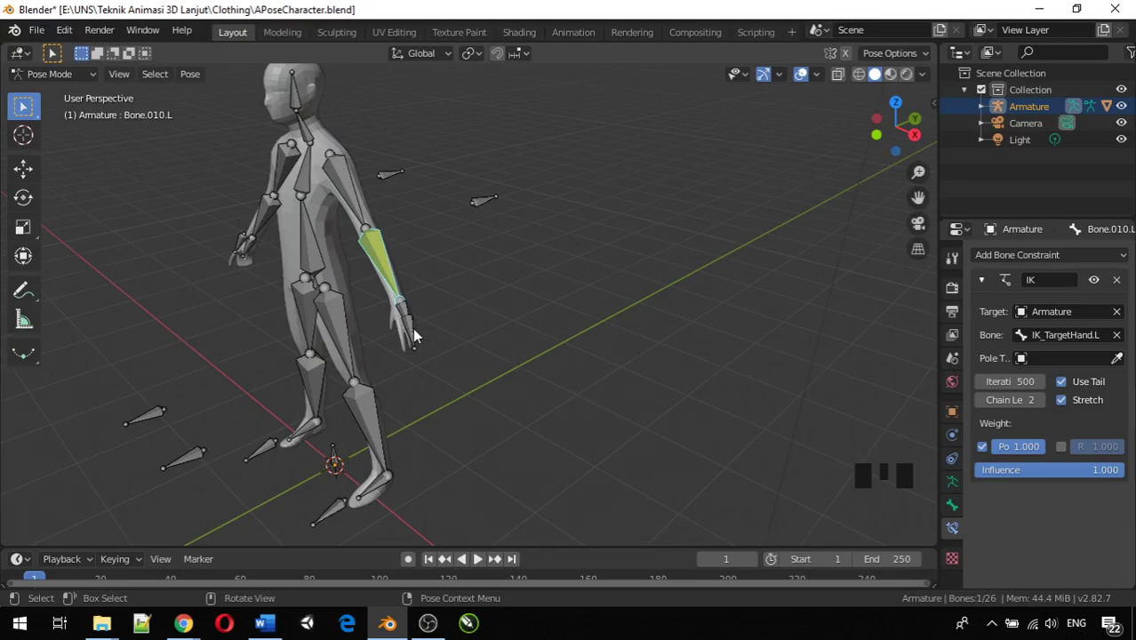
left_click(412, 329)
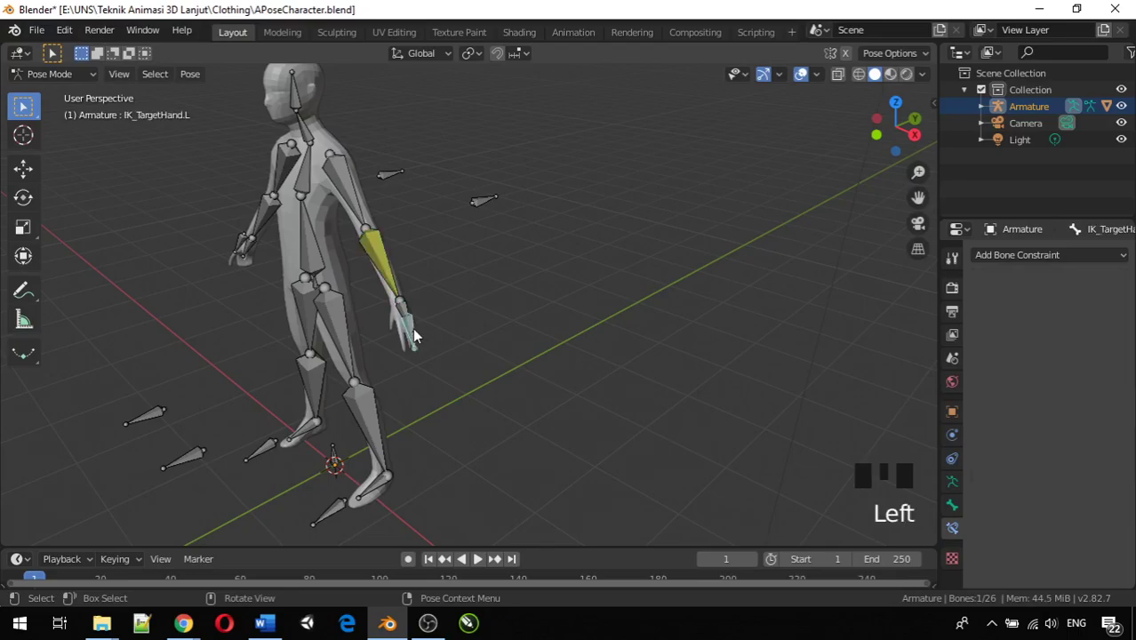
key("g")
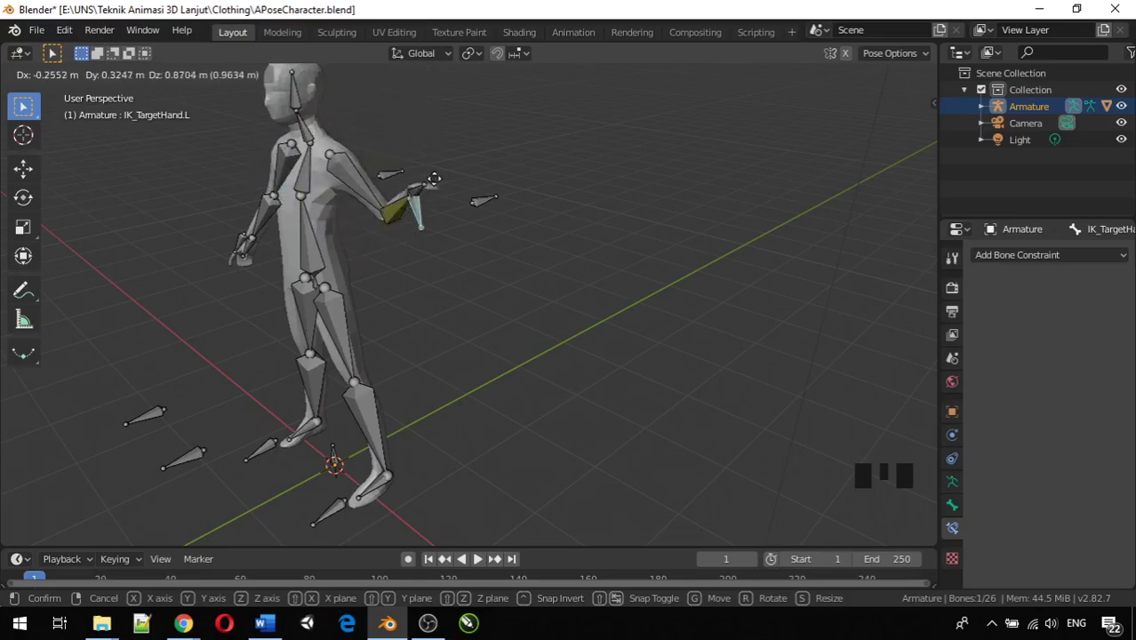
left_click(569, 222)
middle_click_drag(542, 313, 557, 356)
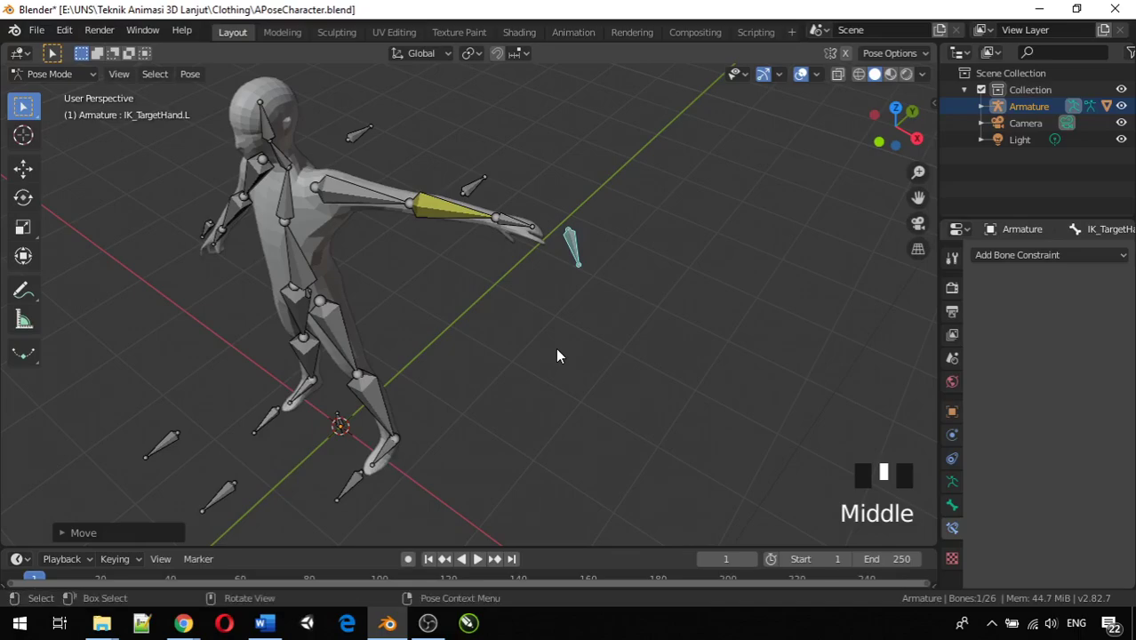
key("alt+g")
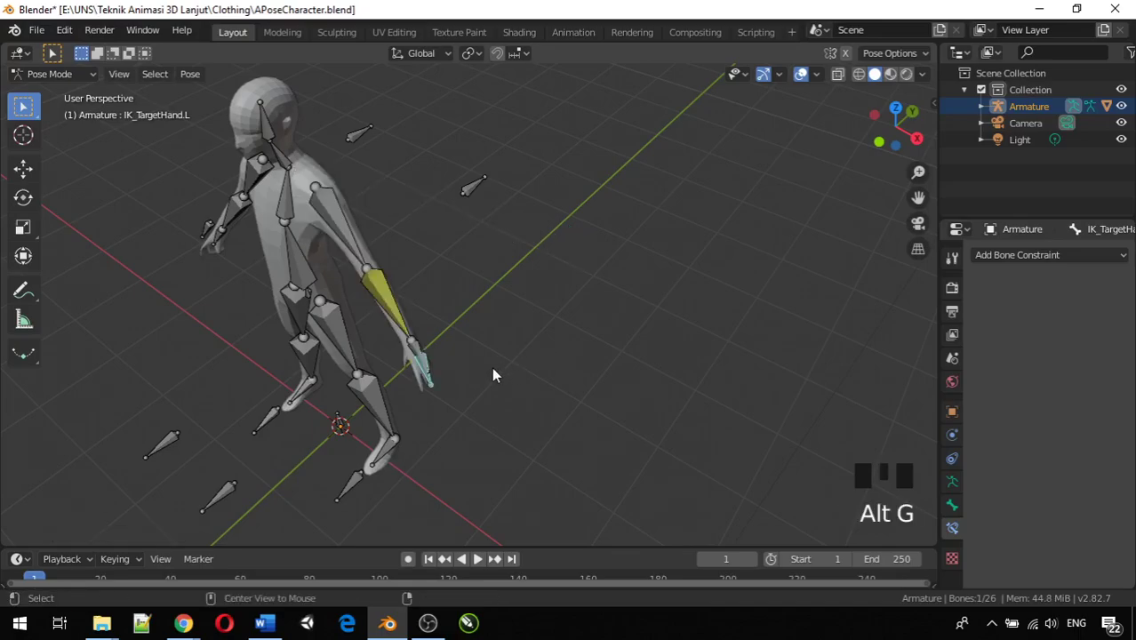
Step: Add an Inverse Kinematics constraint to the right forearm bone
middle_click_drag(495, 374, 479, 296)
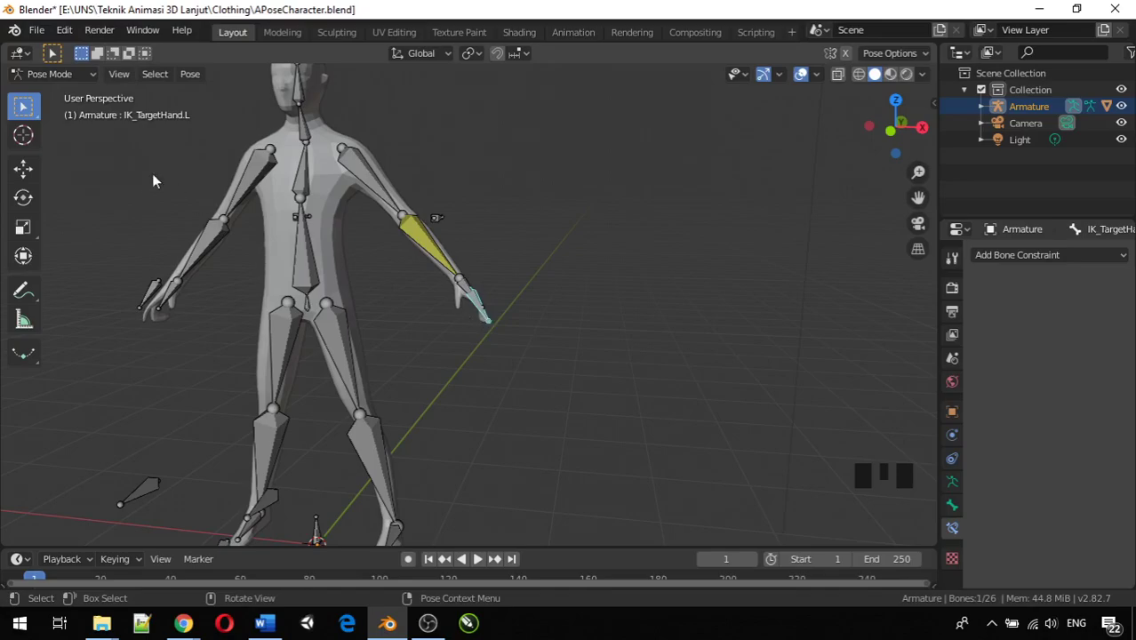
middle_click_drag(533, 296, 469, 319)
scroll(469, 319, "down", 2)
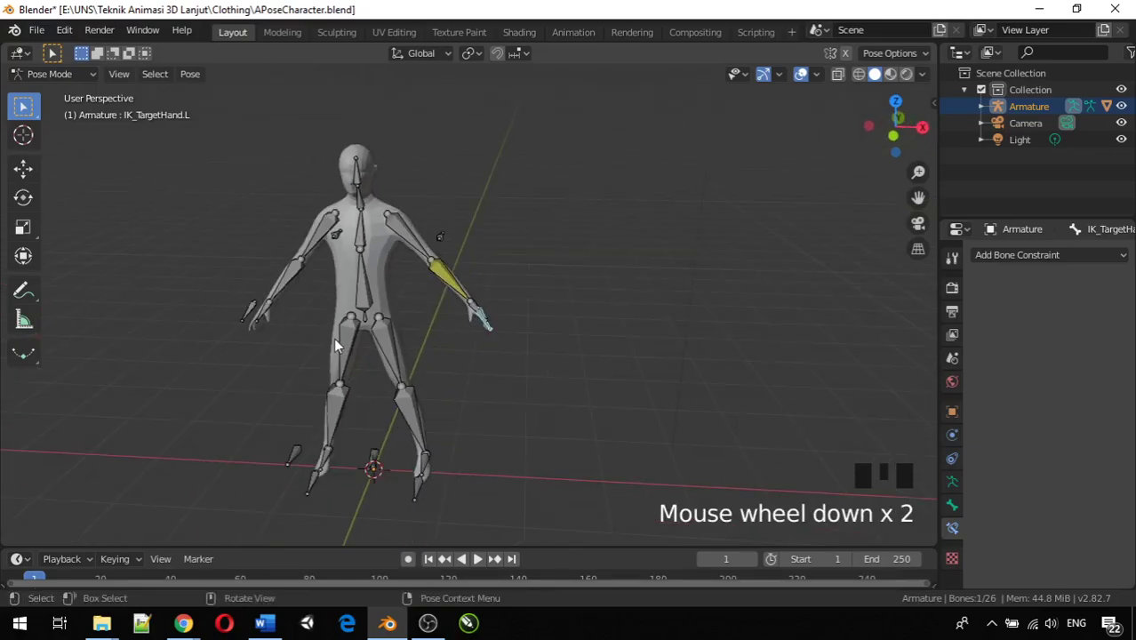
middle_click_drag(335, 341, 364, 285)
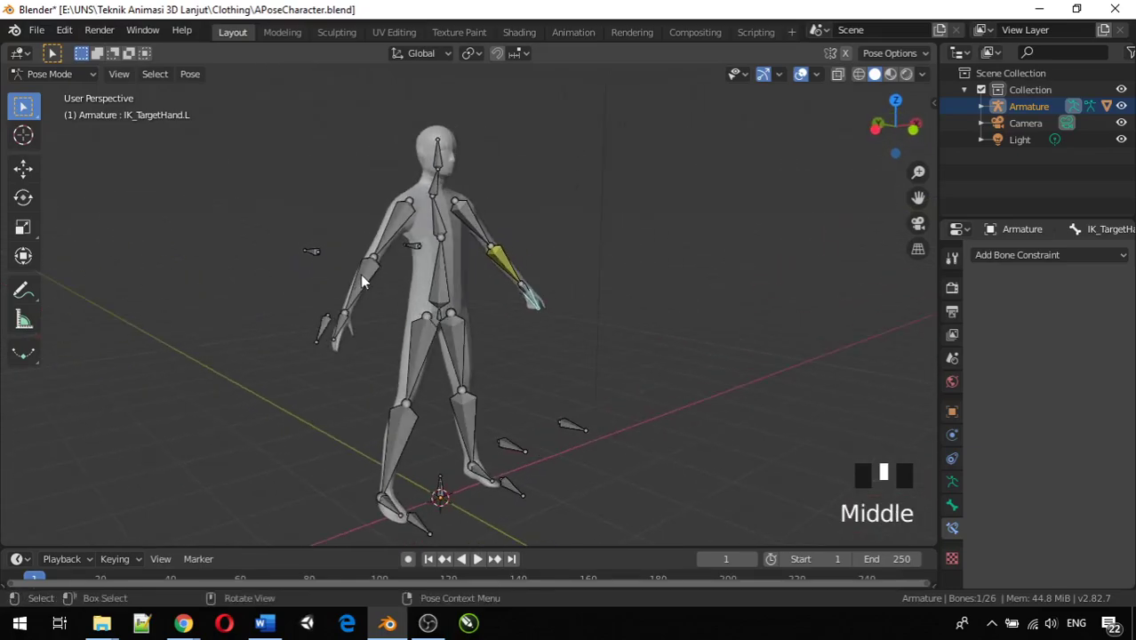
left_click(361, 283)
left_click(1020, 255)
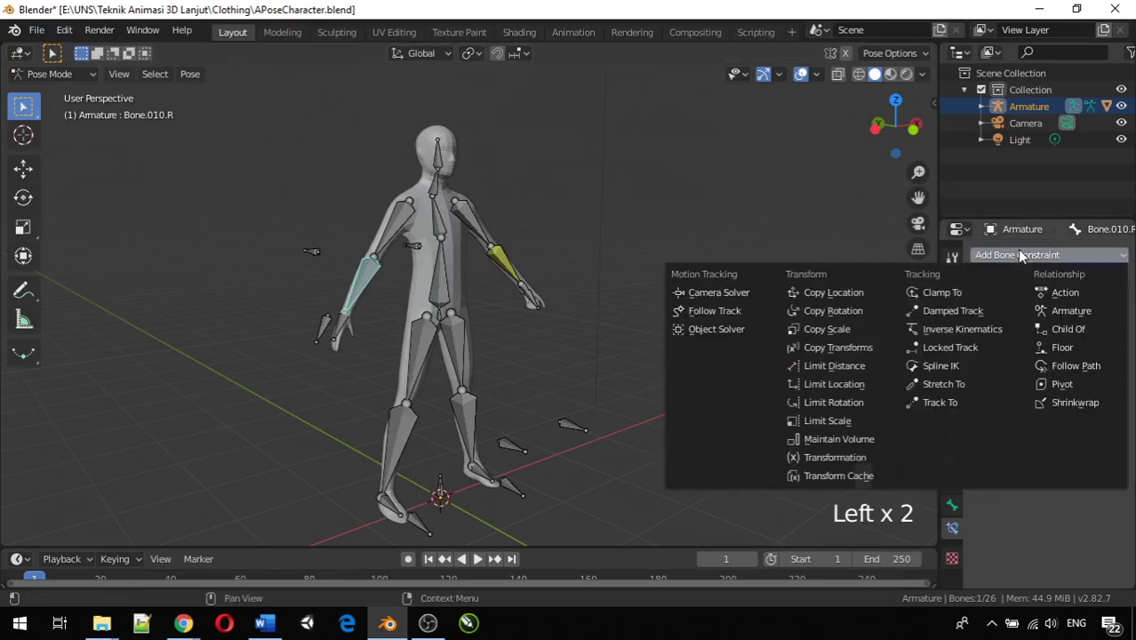
left_click(962, 329)
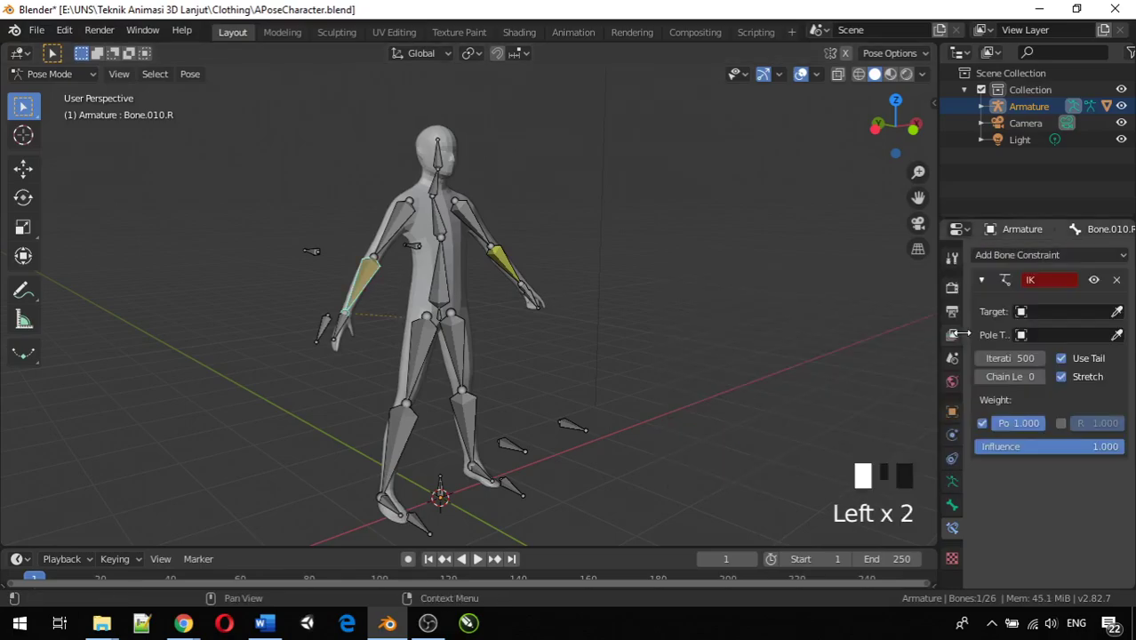
Step: Set the right forearm's IK constraint target to Armature and its target bone to IK_TargetHand.R
left_click(1052, 311)
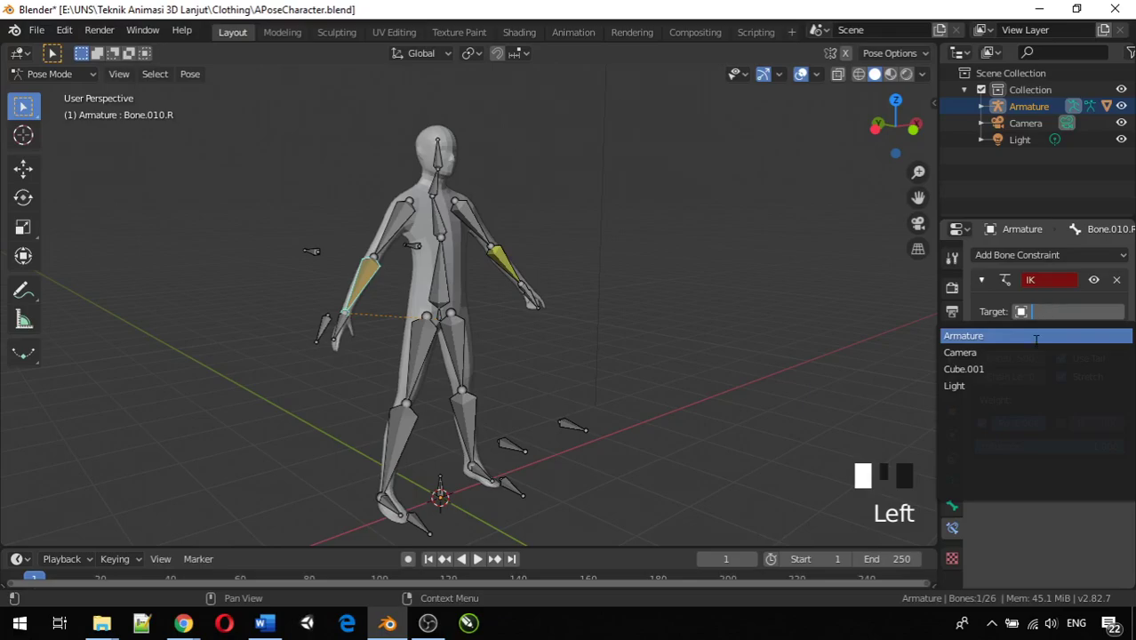
left_click(1035, 336)
left_click(1047, 335)
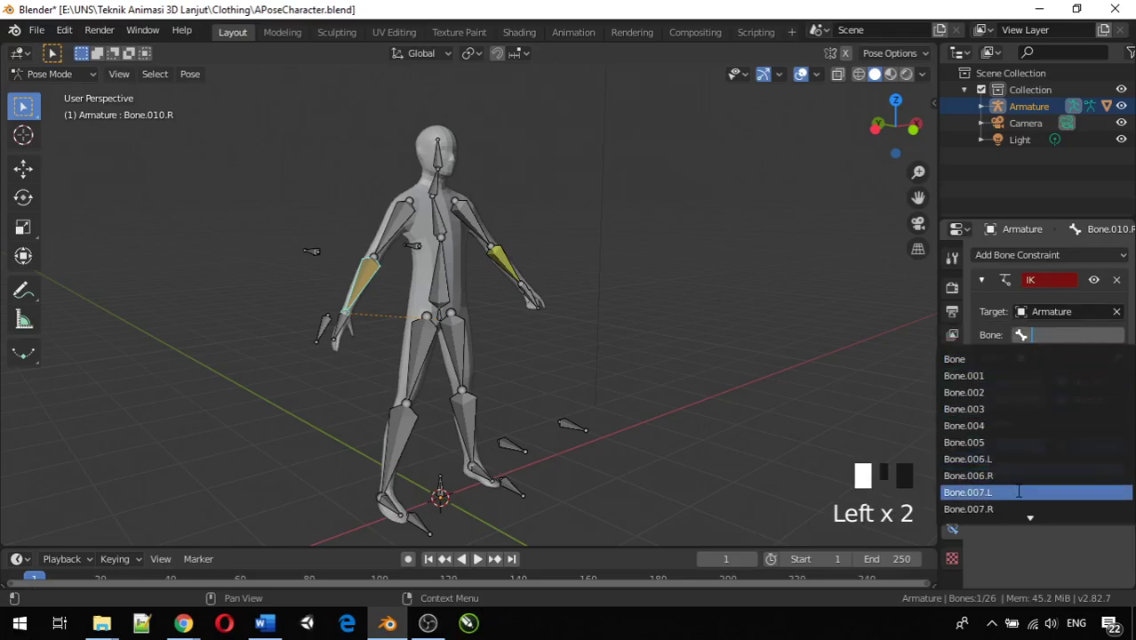
scroll(1019, 491, "down", 14)
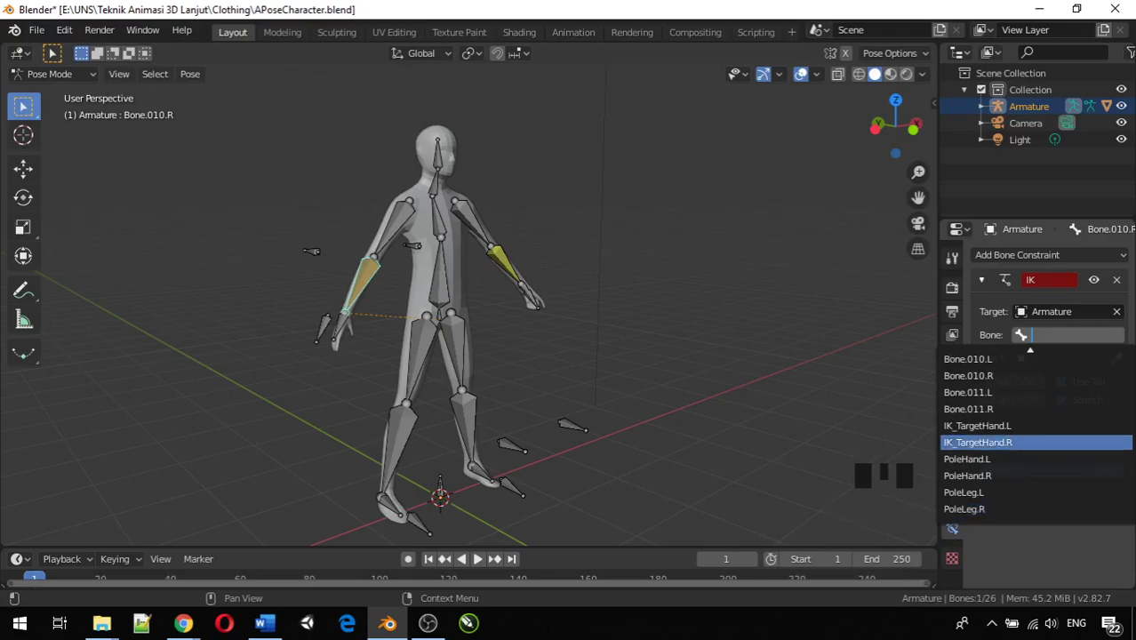
left_click(987, 442)
Step: Set the chain length of the right forearm's IK constraint to 2
middle_click_drag(722, 352, 609, 366)
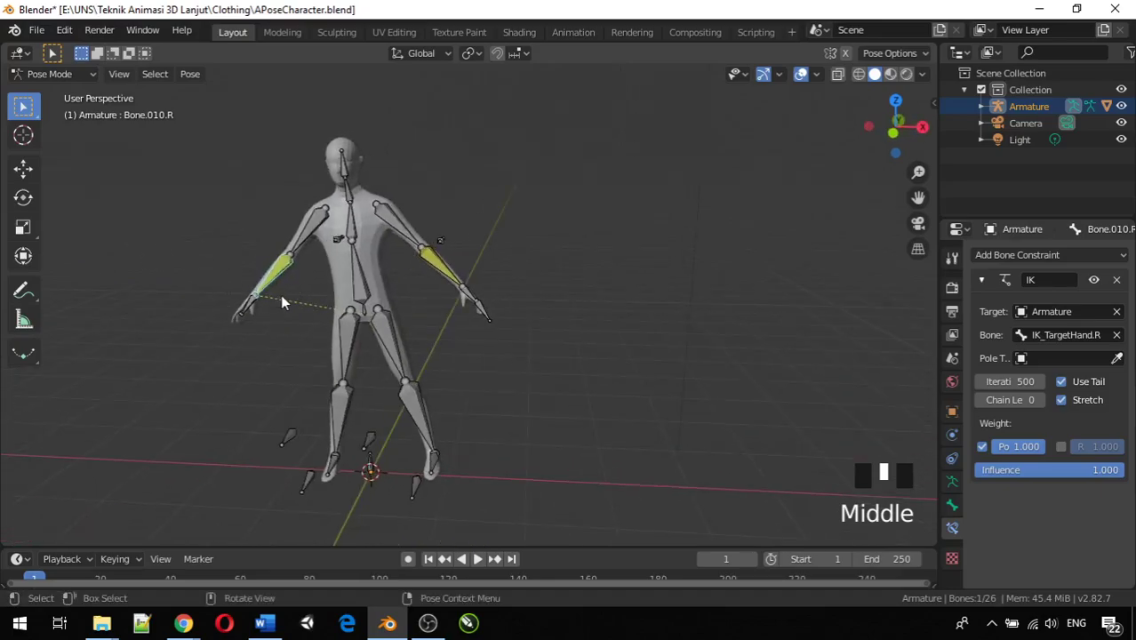
left_click(1035, 399)
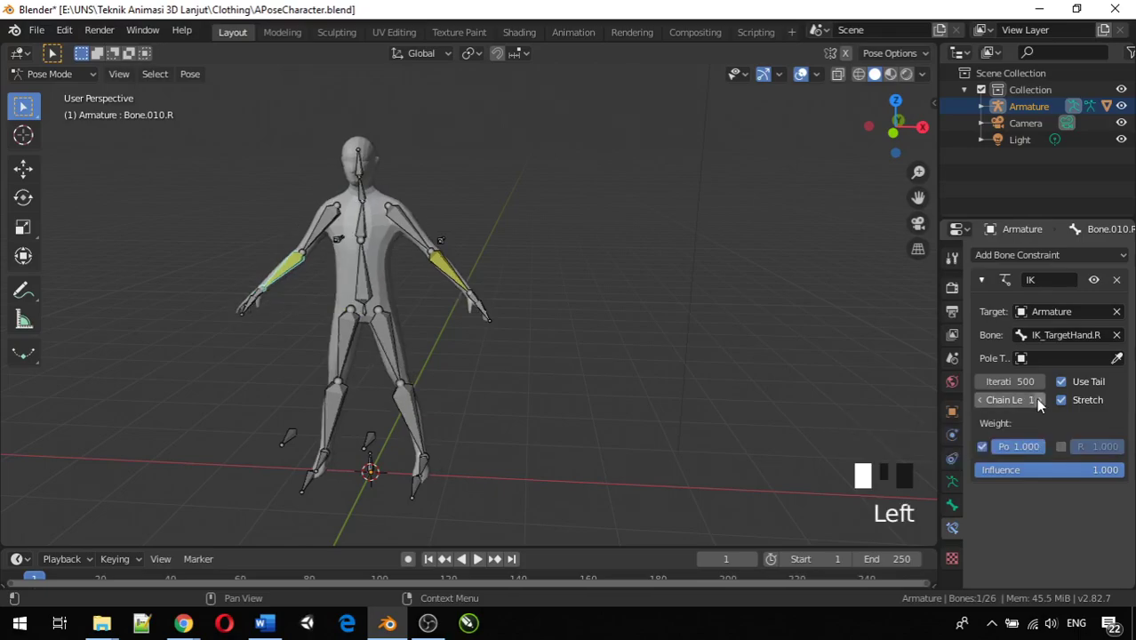
left_click(1035, 399)
middle_click_drag(346, 227, 324, 259)
scroll(311, 265, "up", 2)
scroll(311, 266, "down", 4)
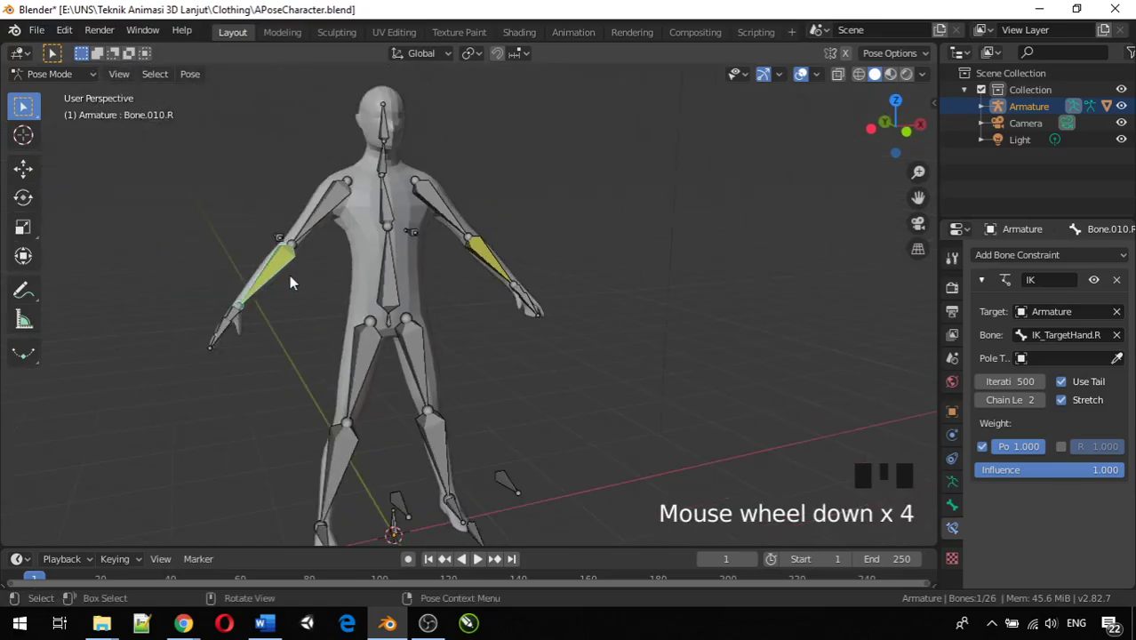
left_click(274, 272)
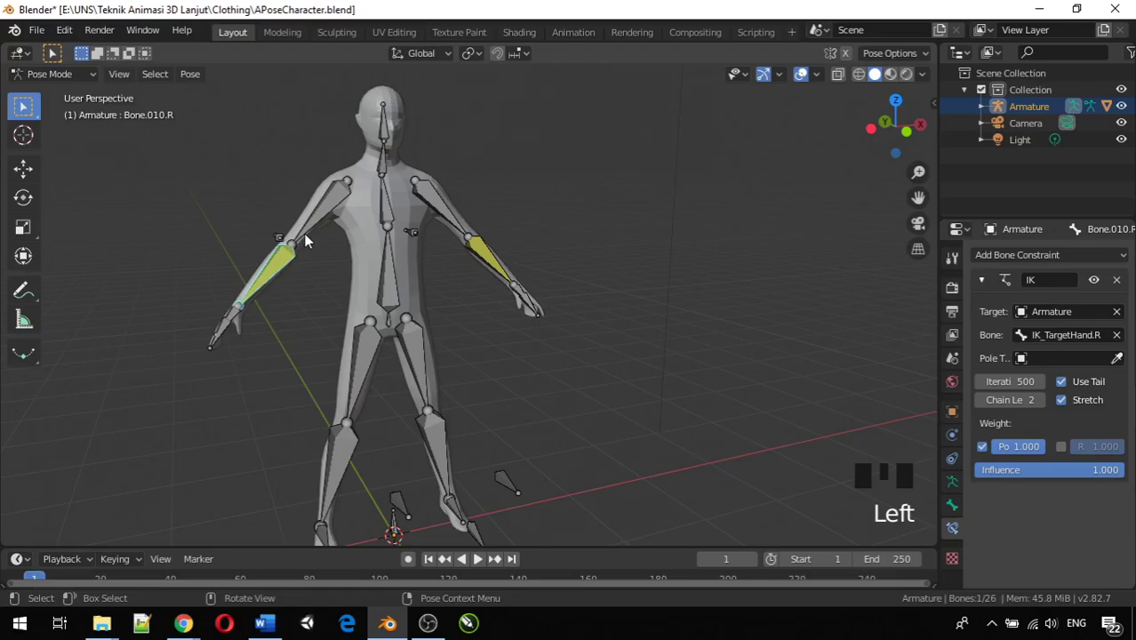
left_click(312, 218)
left_click(271, 274)
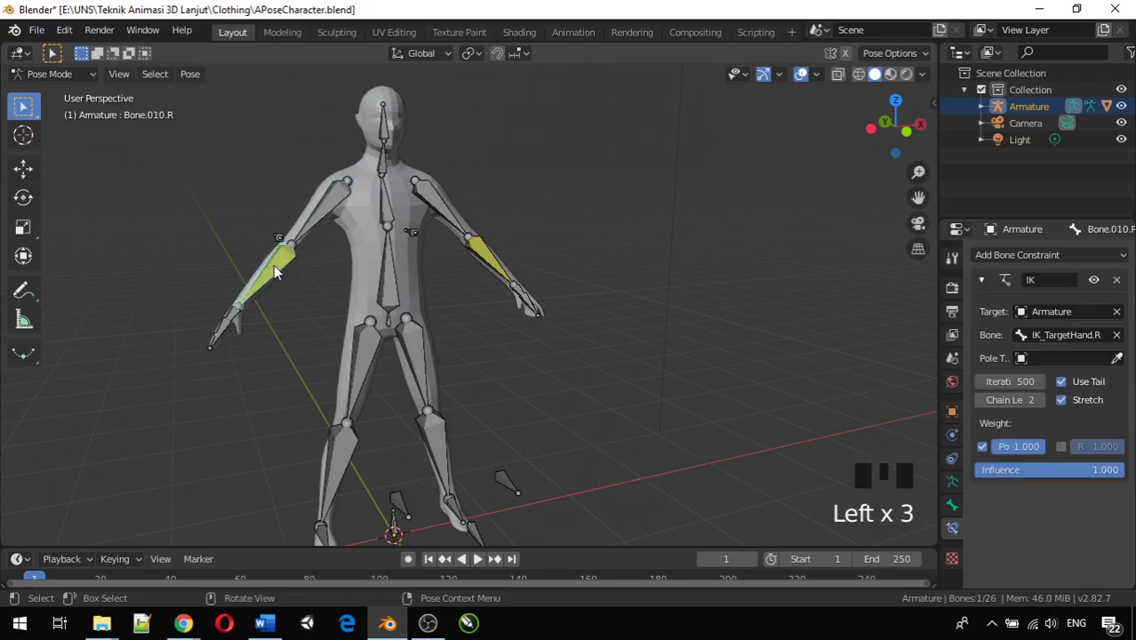
left_click(649, 371)
Step: Add an Inverse Kinematics constraint to the left lower leg bone
middle_click_drag(637, 444, 402, 267)
middle_click_drag(360, 208, 494, 427)
scroll(463, 413, "down", 3)
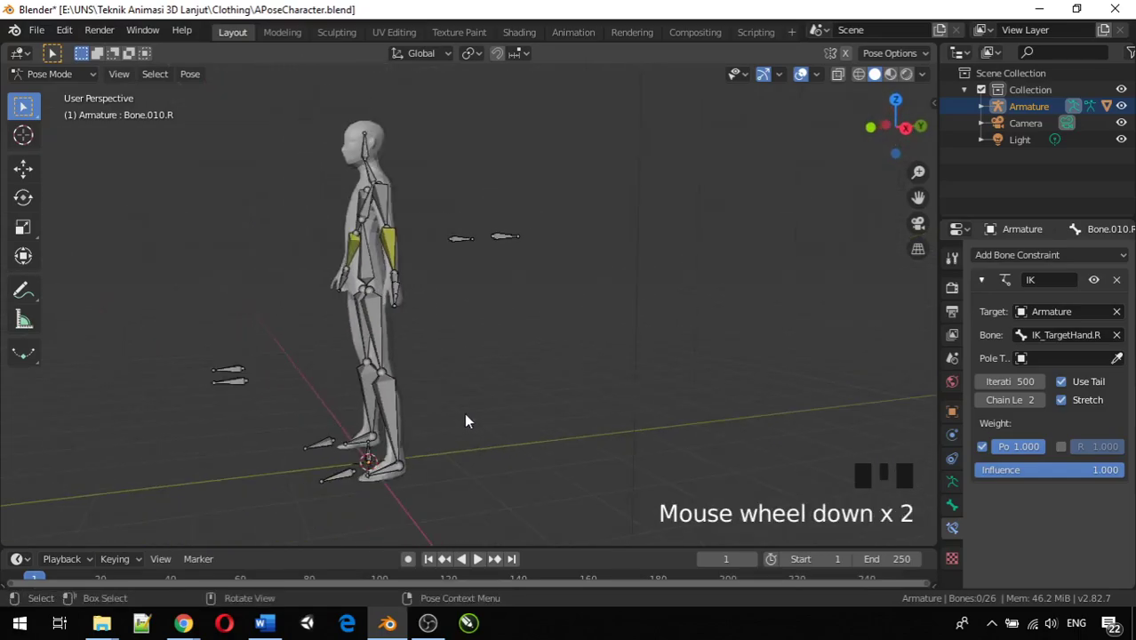
left_click(394, 380)
middle_click_drag(399, 396, 614, 349)
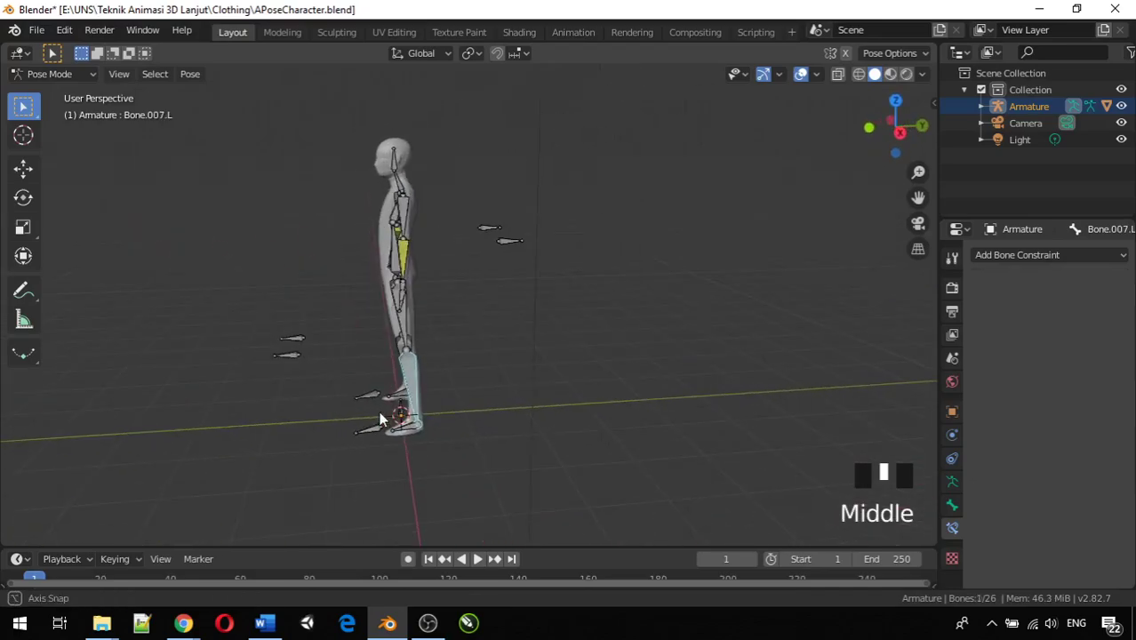
left_click(1032, 257)
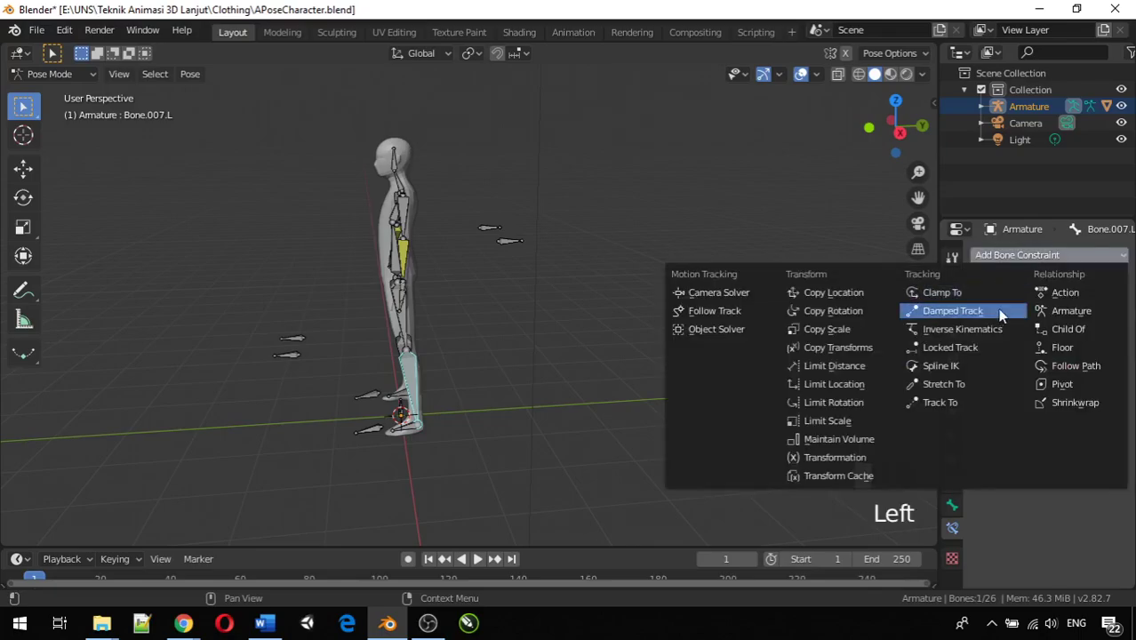
left_click(990, 331)
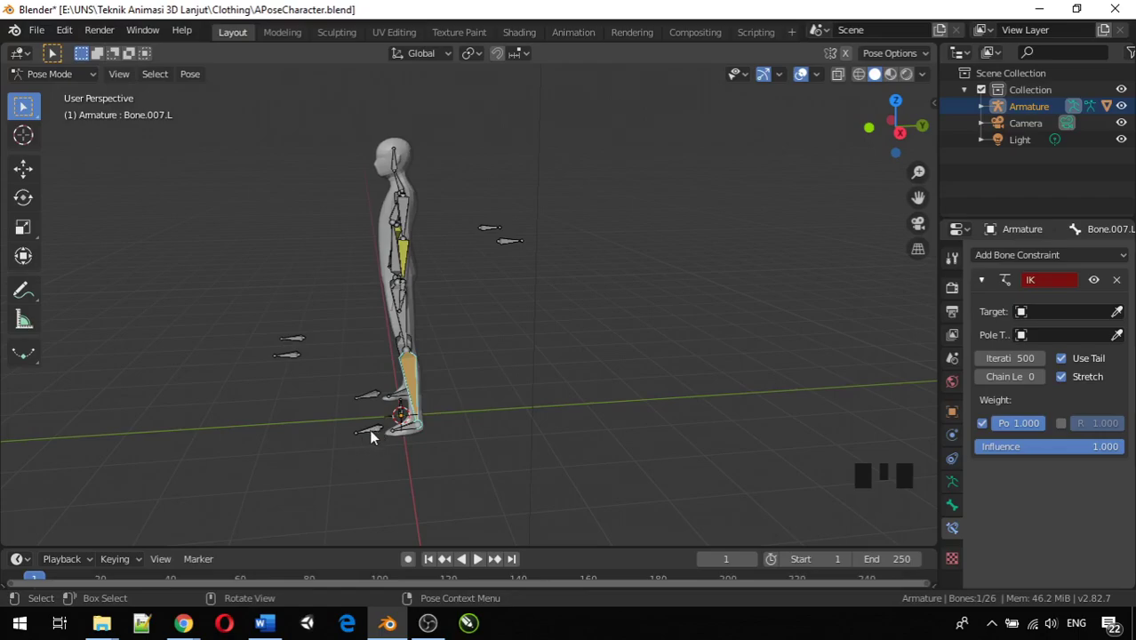
Step: Set the left lower leg's IK constraint target to Armature and look through the available target bones
left_click(1045, 311)
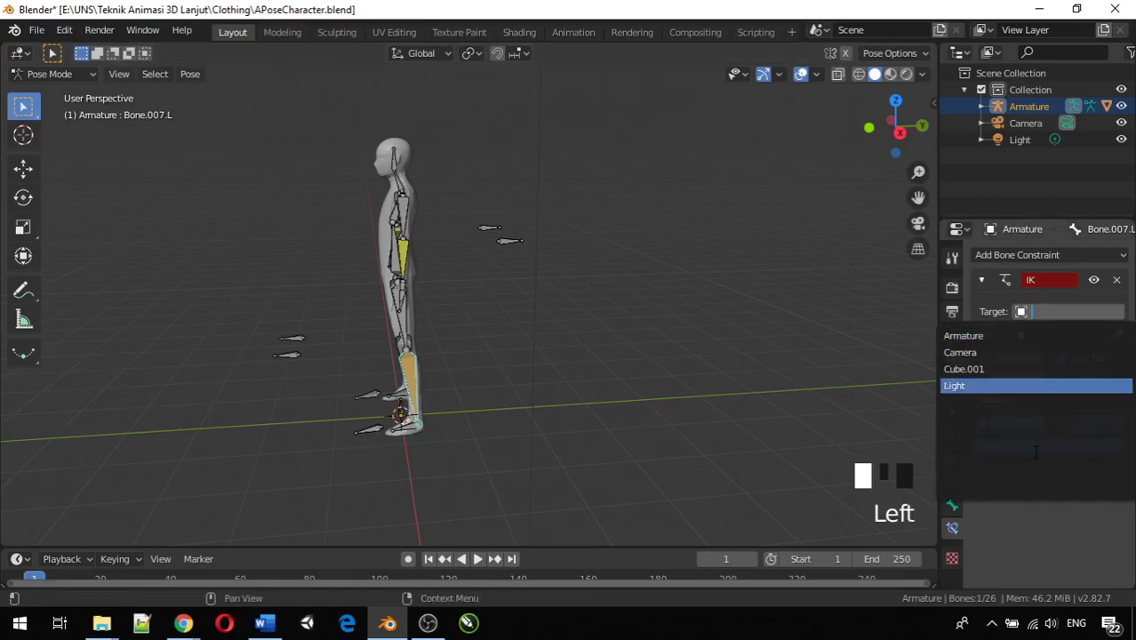
left_click(1034, 338)
left_click(1044, 336)
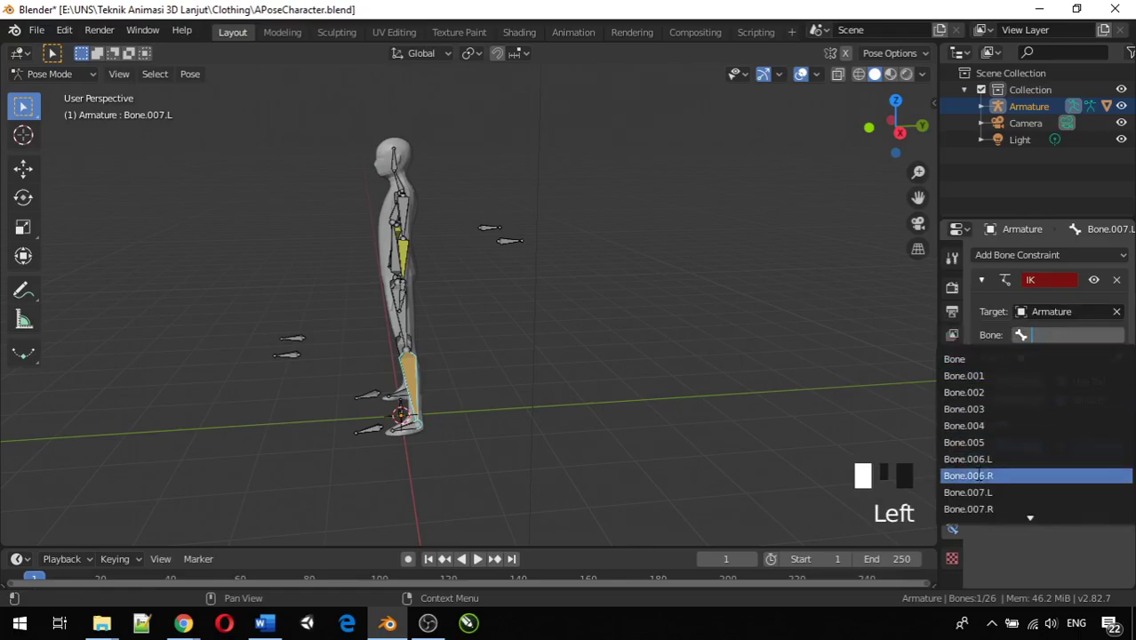
scroll(1035, 435, "down", 15)
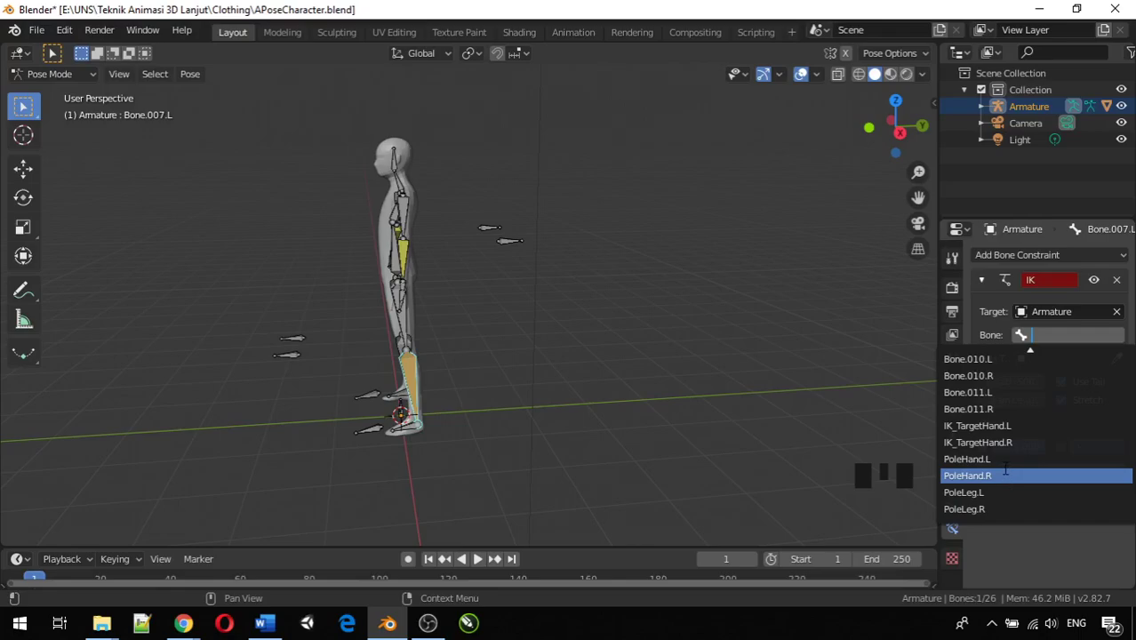
scroll(1004, 461, "down", 3)
scroll(1004, 461, "up", 10)
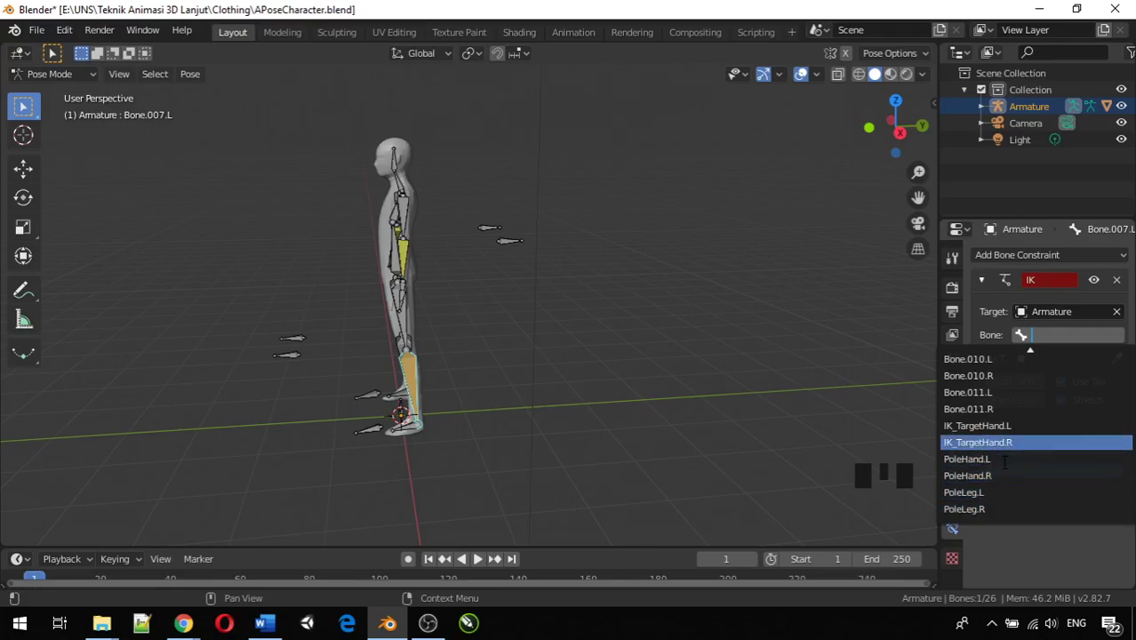
scroll(1004, 461, "up", 10)
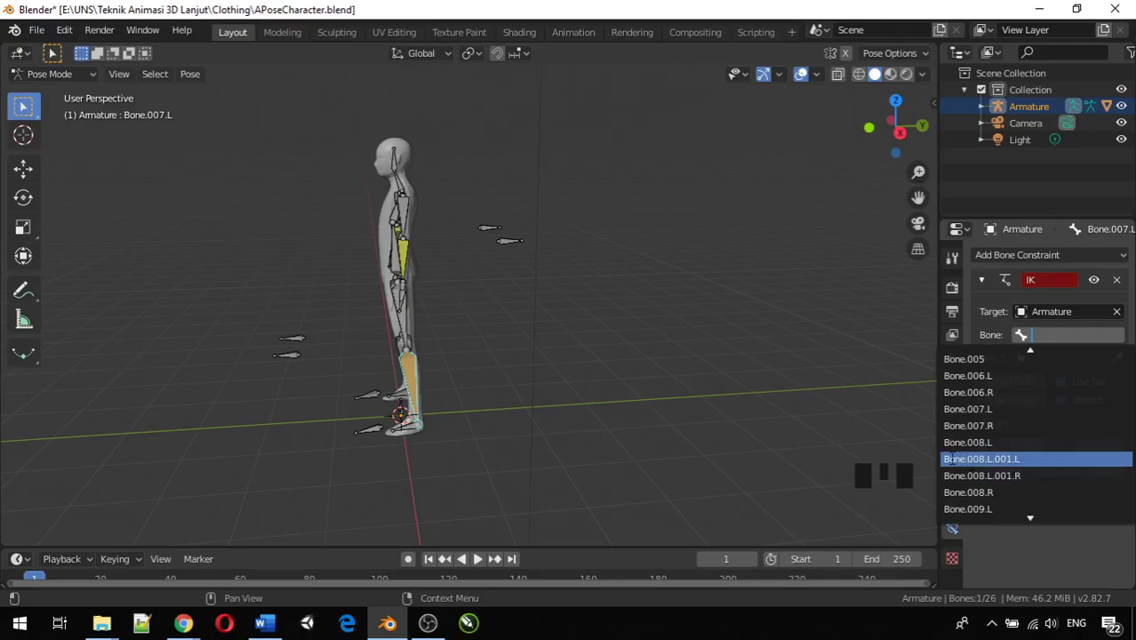
Step: Rename the control bone in front of the left foot as IK_TargetLeg.L
left_click(375, 431)
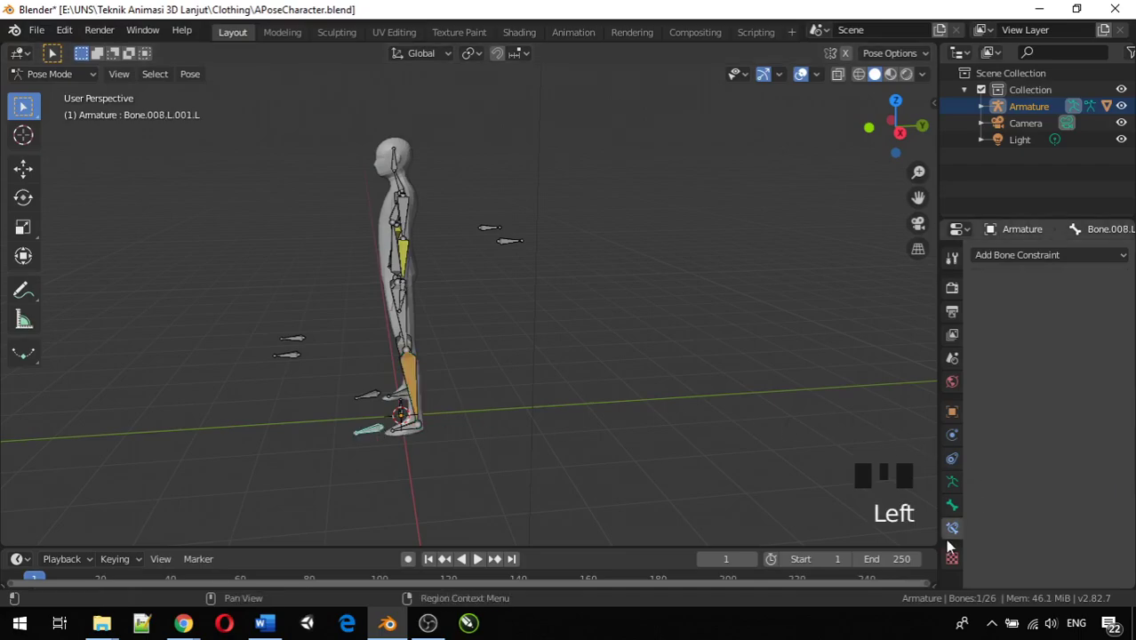
left_click(952, 504)
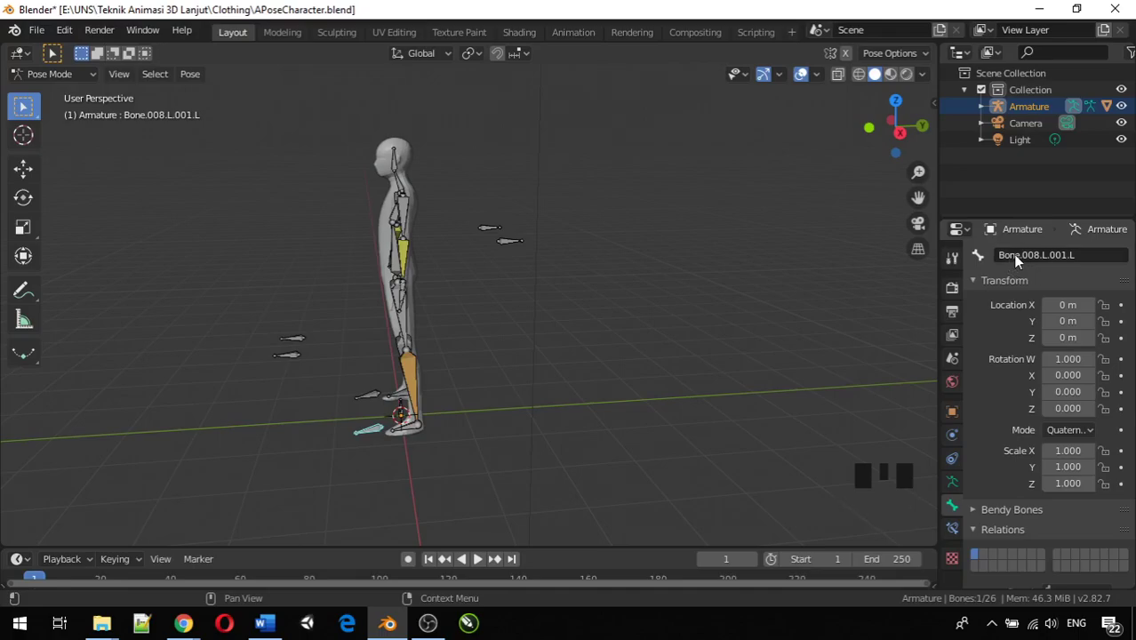
double_click(1098, 254)
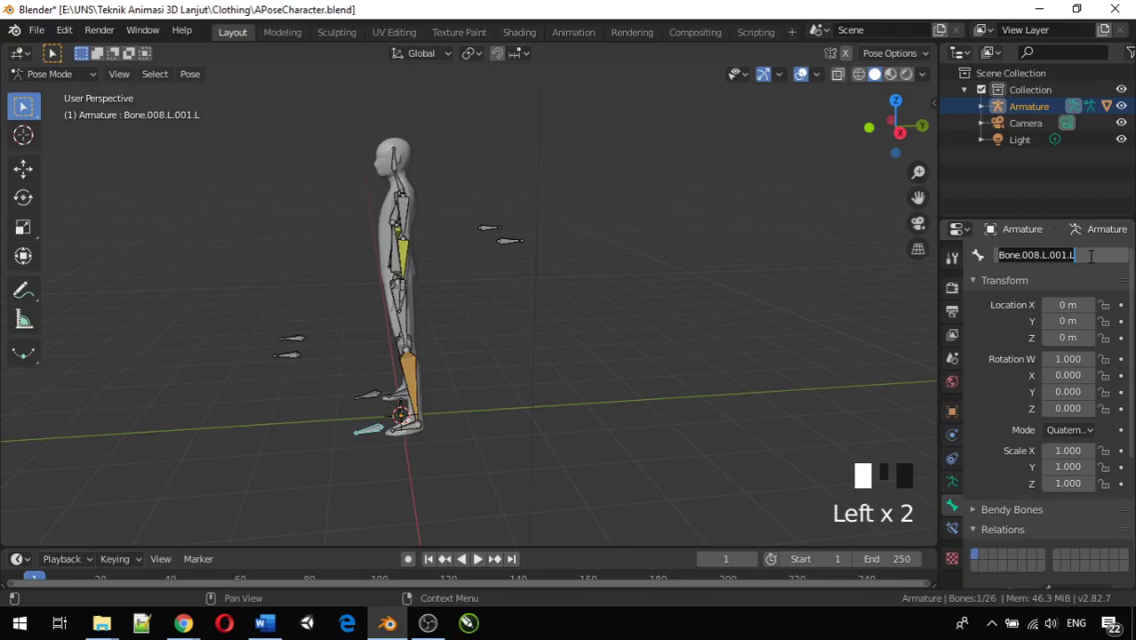
key("ctrl+shift+Right")
key("ctrl+shift+Right")
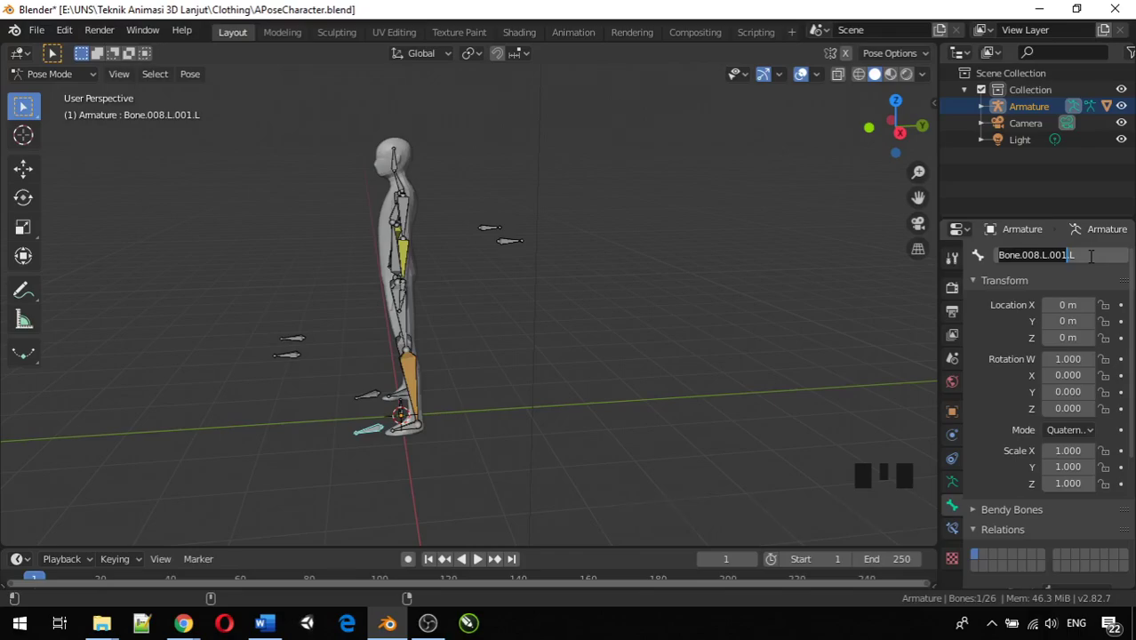
type("IK")
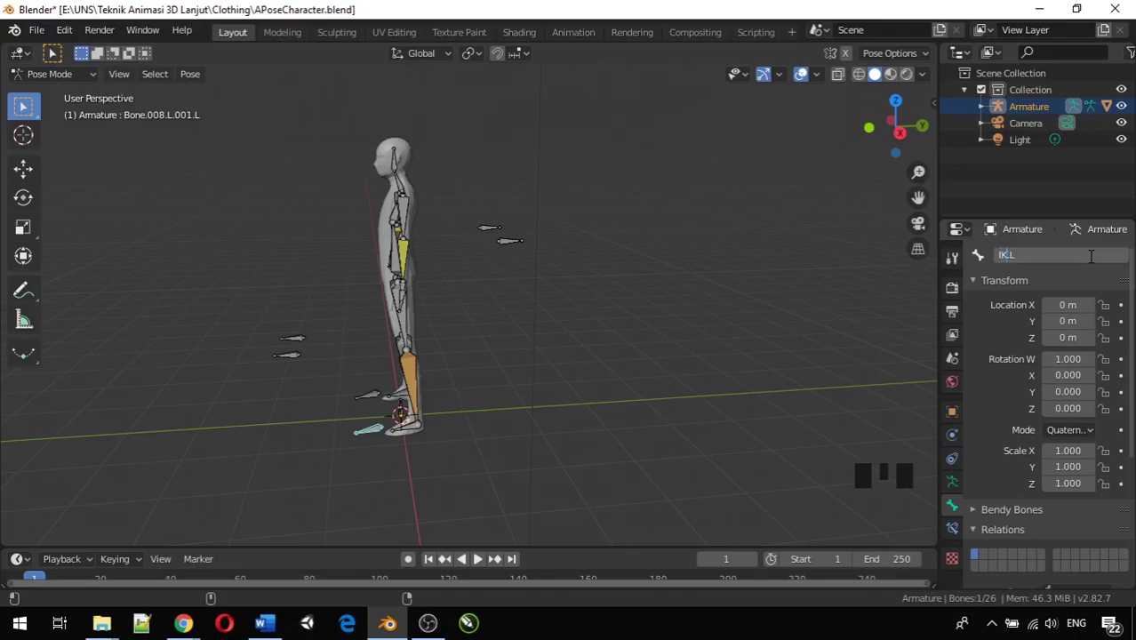
type("_Targe")
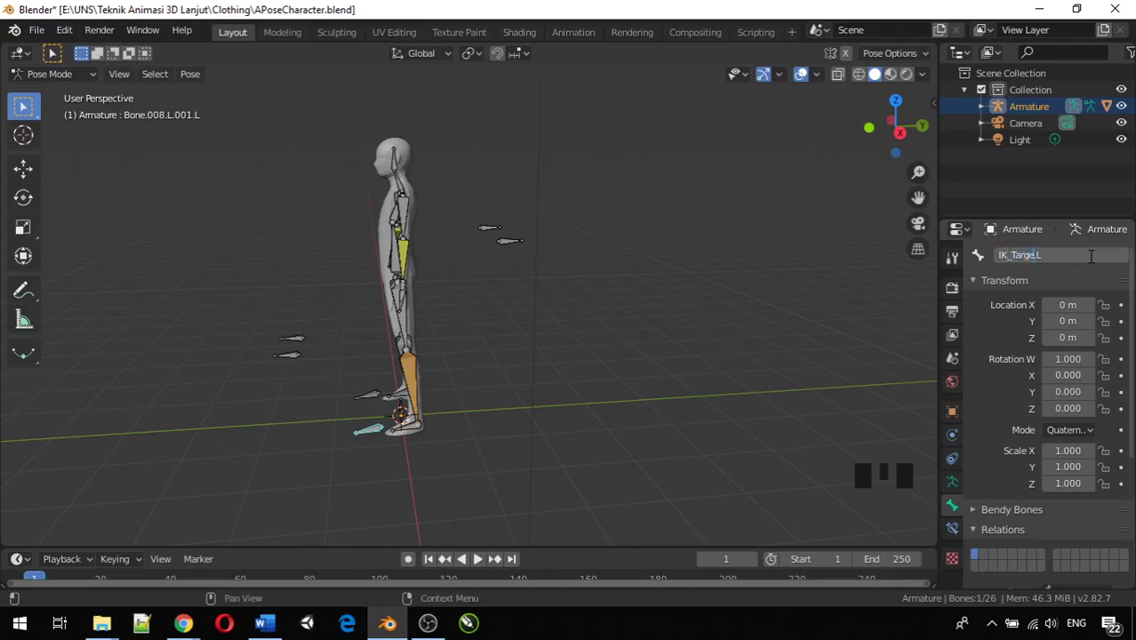
type("tLeg")
key("Return")
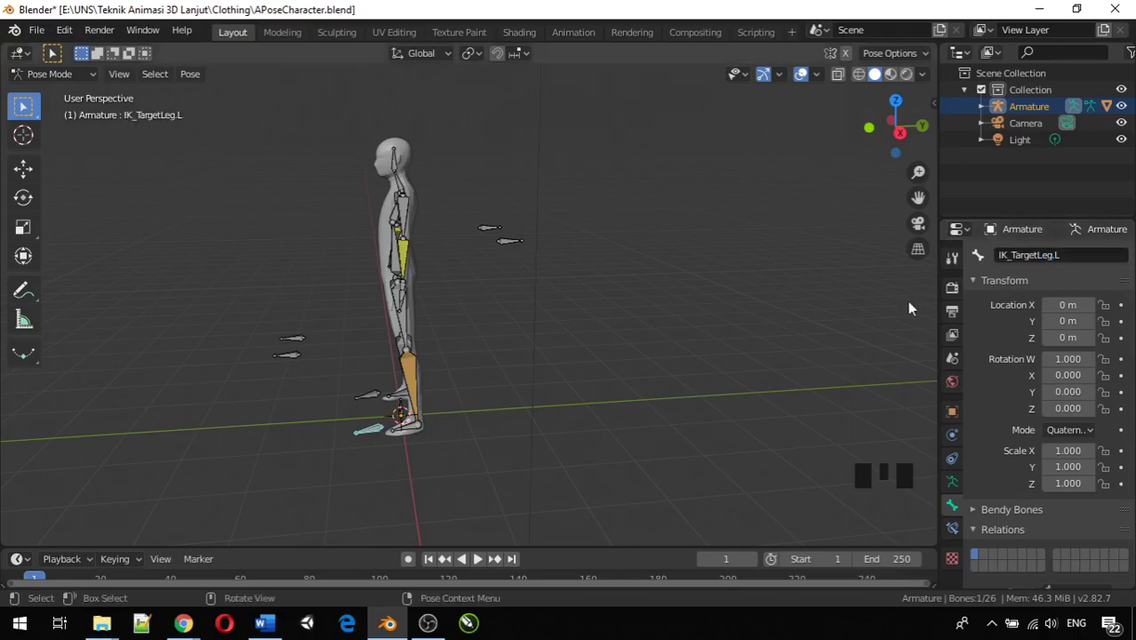
Step: Rename the control bone in front of the right foot as IK_TargetLeg.R
left_click(368, 395)
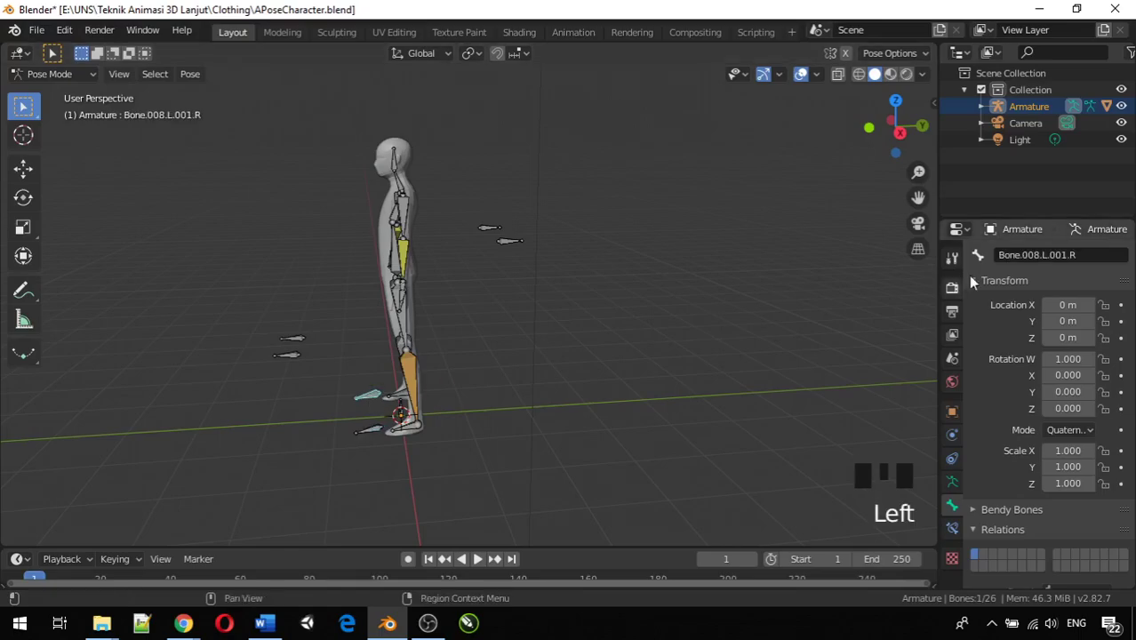
double_click(1068, 256)
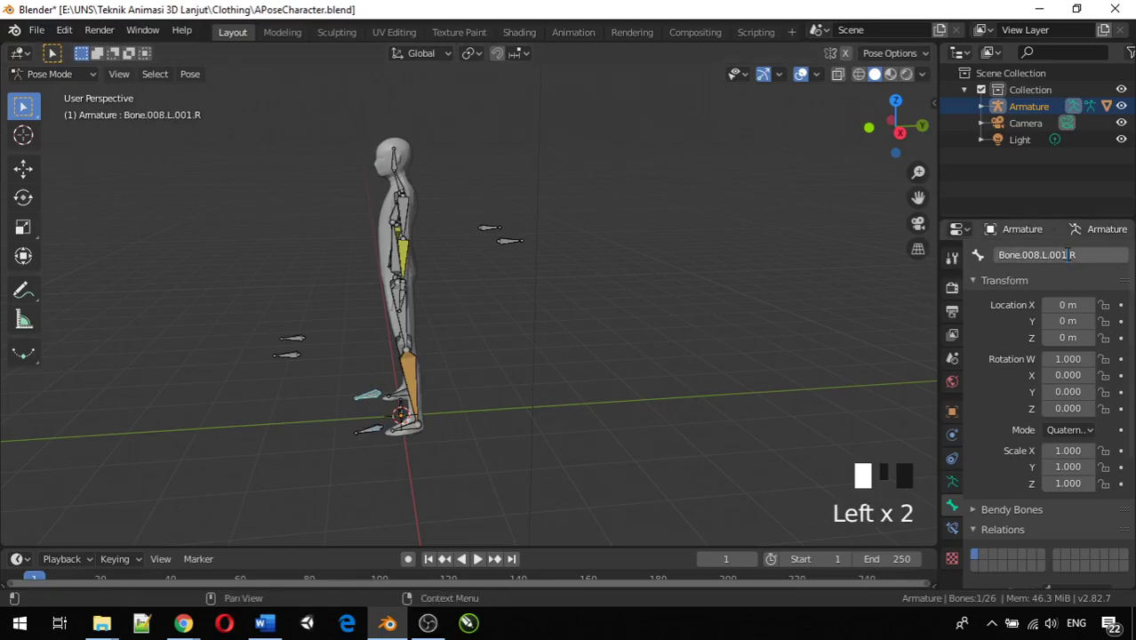
type("IK_T.R")
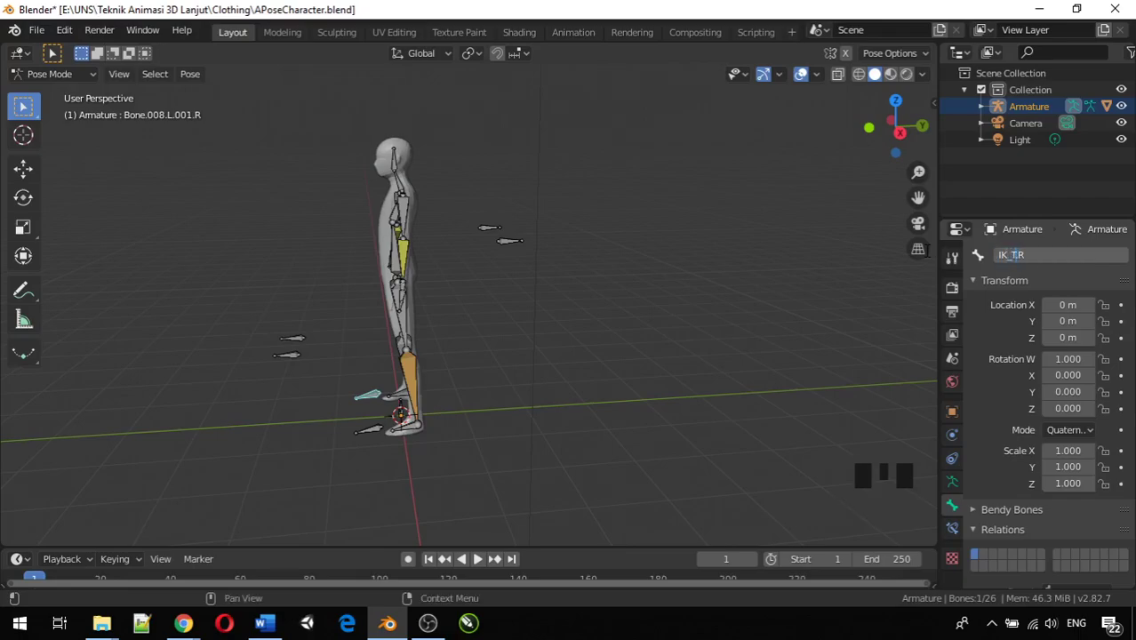
type("arget")
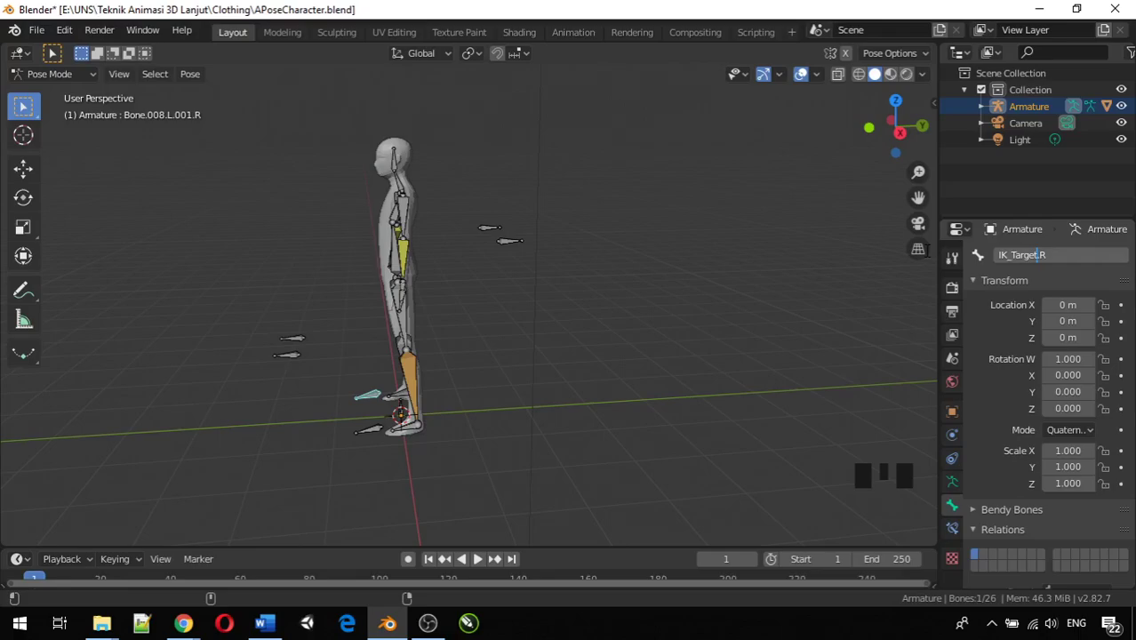
type("Leg")
key("Return")
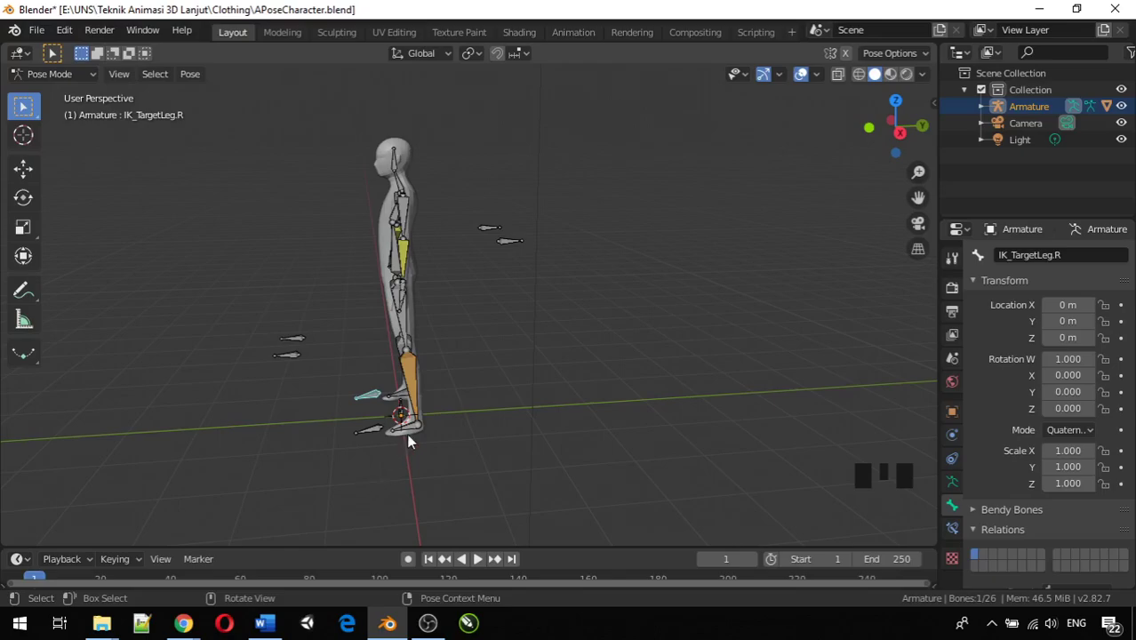
Step: Select the left lower leg bone and show its IK constraint settings
scroll(408, 440, "down", 2)
middle_click_drag(408, 440, 448, 390)
left_click(409, 369)
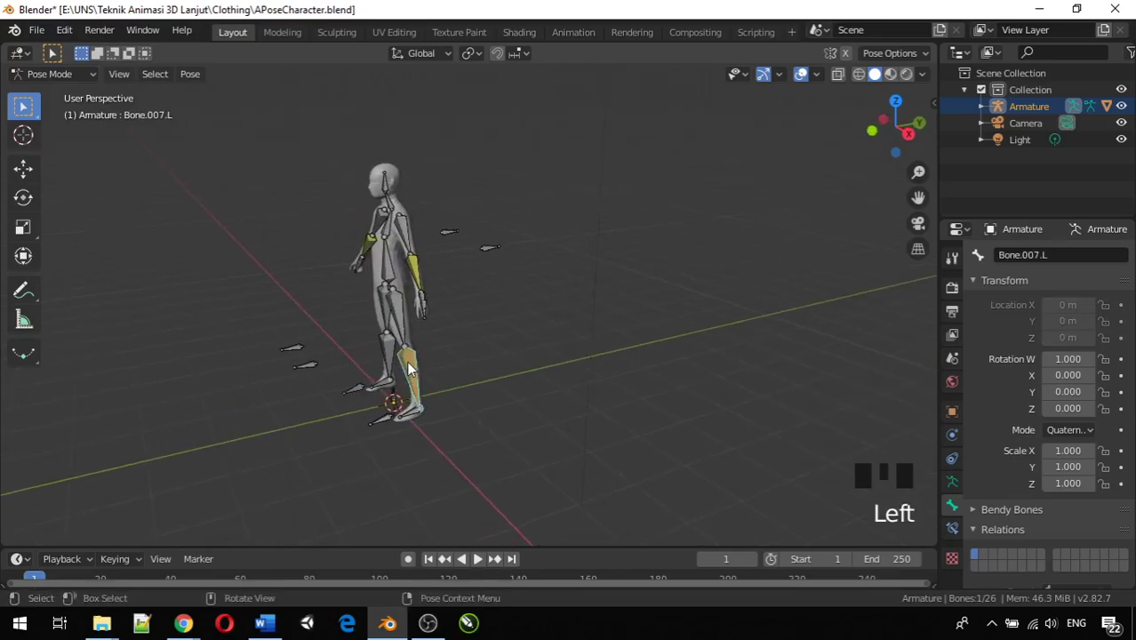
left_click(951, 530)
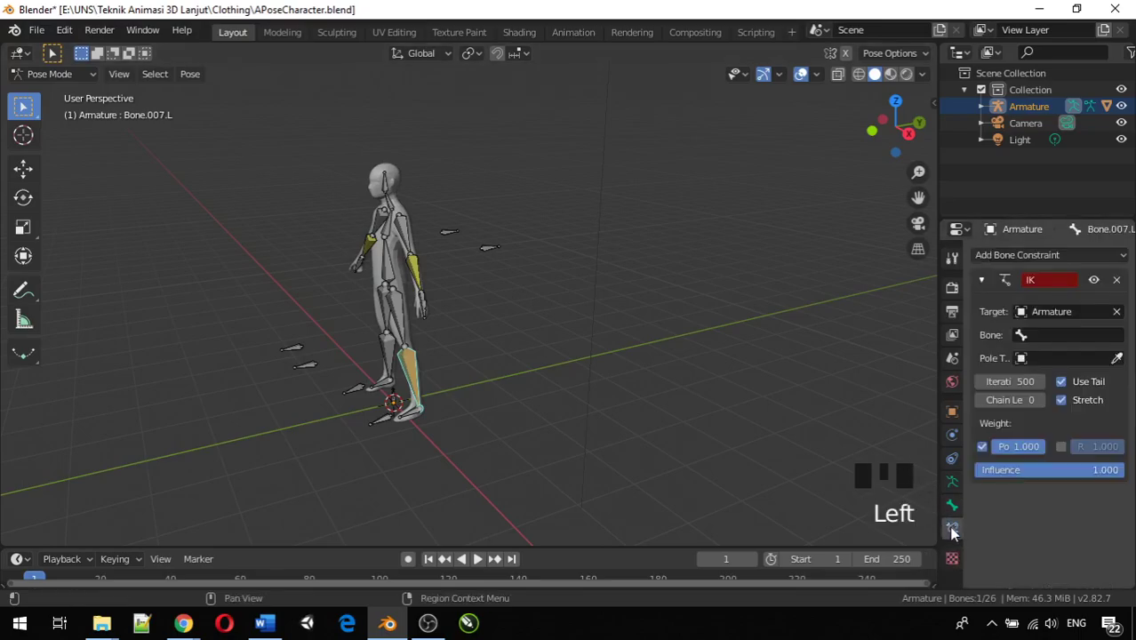
Step: Try IK_TargetLeg.R as the left lower leg's IK target bone, and clear that choice
left_click(1050, 336)
scroll(978, 498, "down", 10)
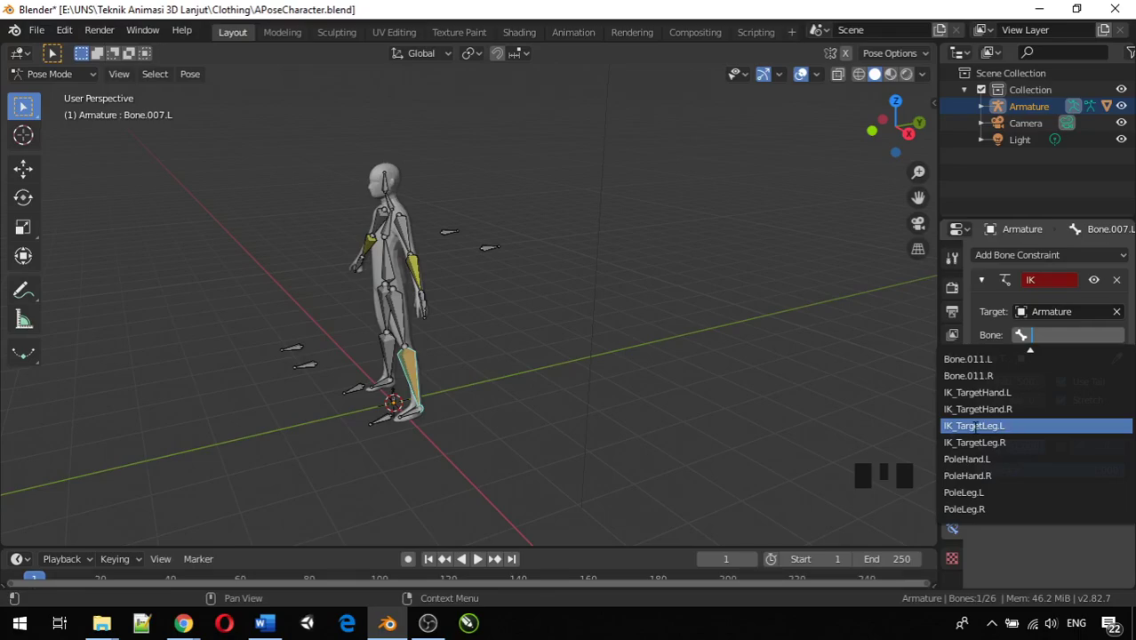
left_click(975, 442)
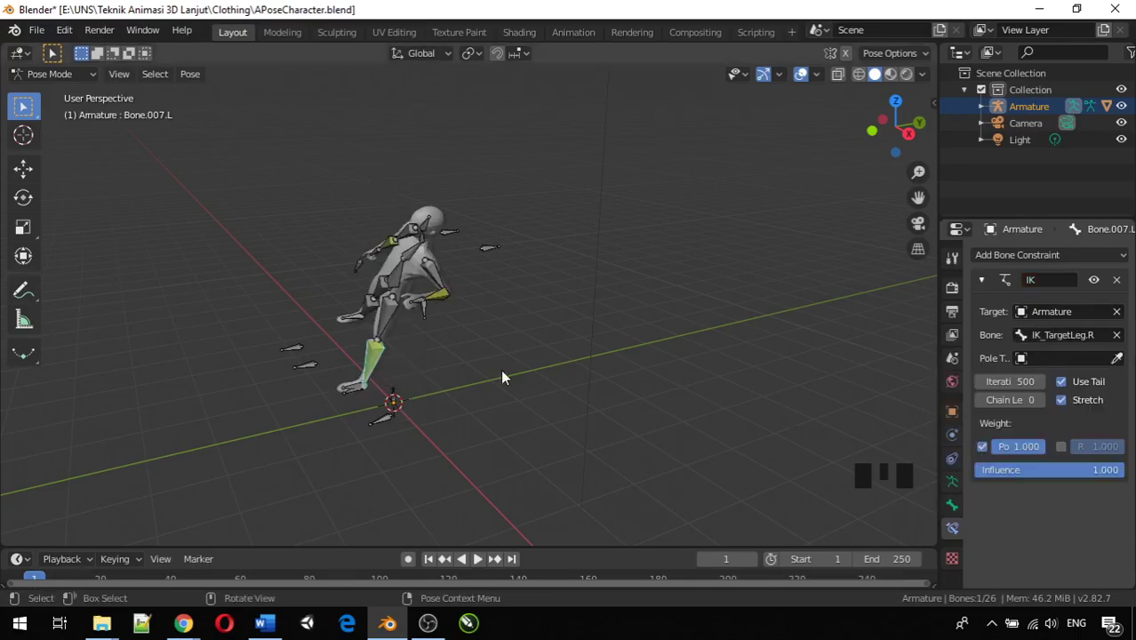
middle_click_drag(502, 373, 563, 337)
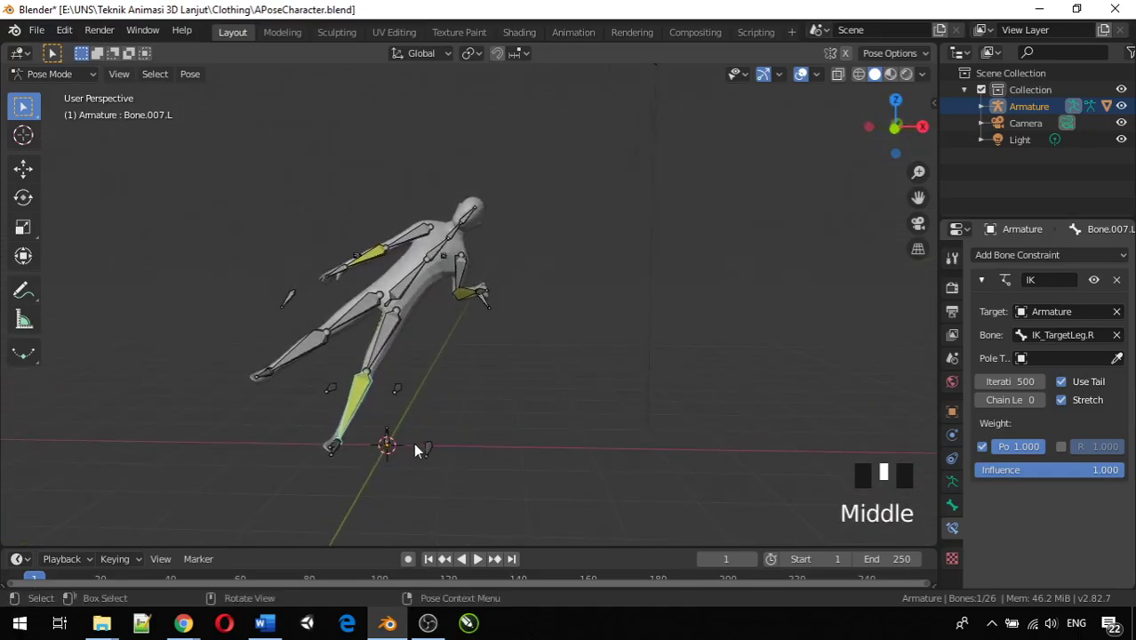
left_click(1115, 335)
Step: Set the target bone of the left lower leg's IK constraint to IK_TargetLeg.L
left_click(1071, 335)
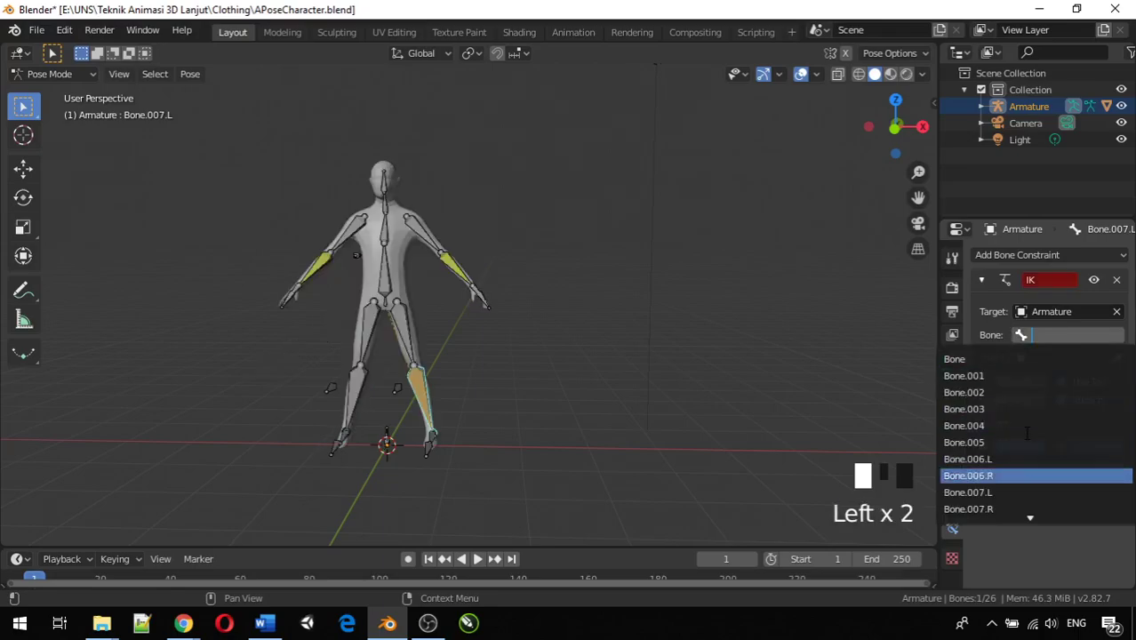
scroll(1027, 433, "down", 5)
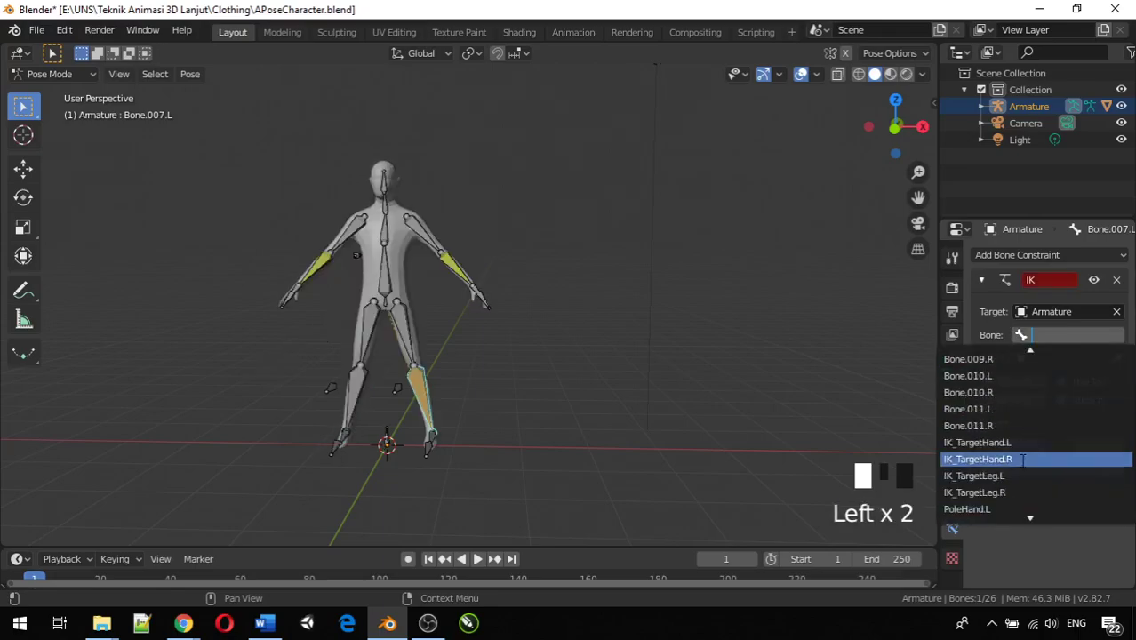
left_click(1022, 476)
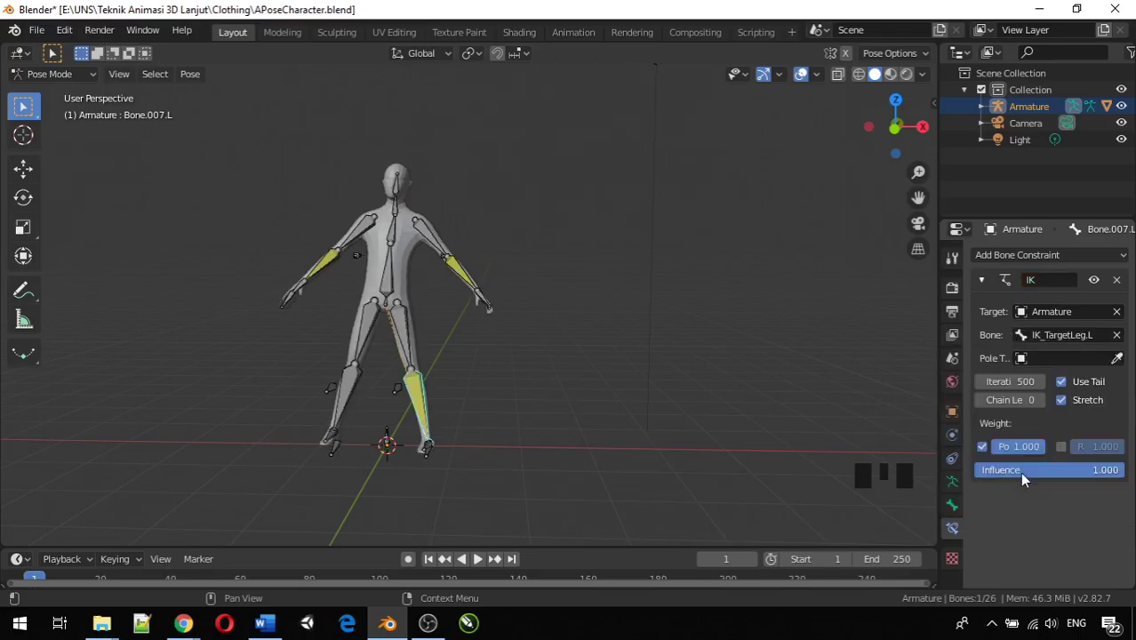
Step: Set the chain length of the left lower leg's IK constraint to 2
mouse_move(502, 482)
middle_mouse_down()
mouse_move(621, 446)
mouse_move(553, 486)
mouse_move(509, 487)
middle_mouse_up()
scroll(433, 480, "up", 2)
middle_click_drag(432, 481, 381, 459)
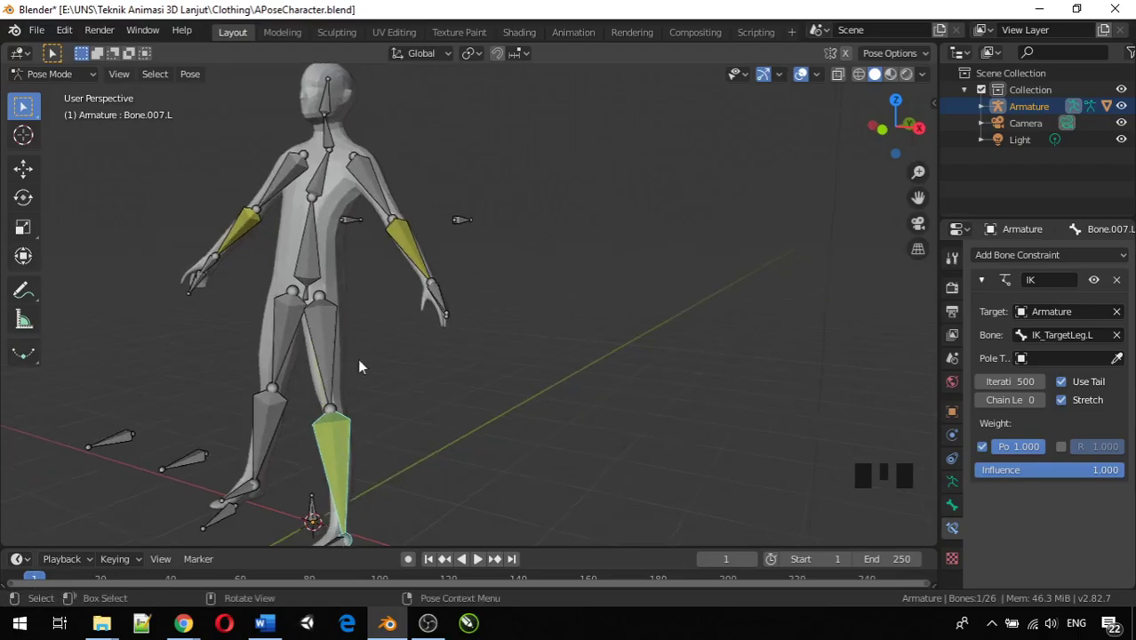
left_click(1038, 400)
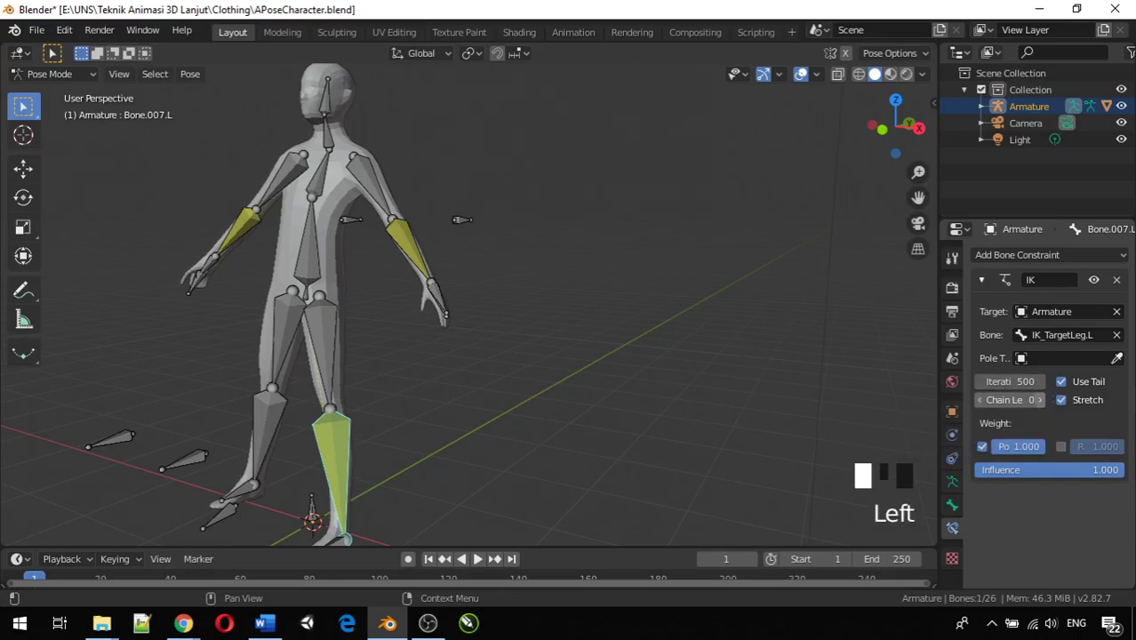
left_click(1038, 400)
Step: Add an Inverse Kinematics constraint to the right lower leg bone
middle_click_drag(657, 432, 743, 462)
scroll(725, 461, "down", 2)
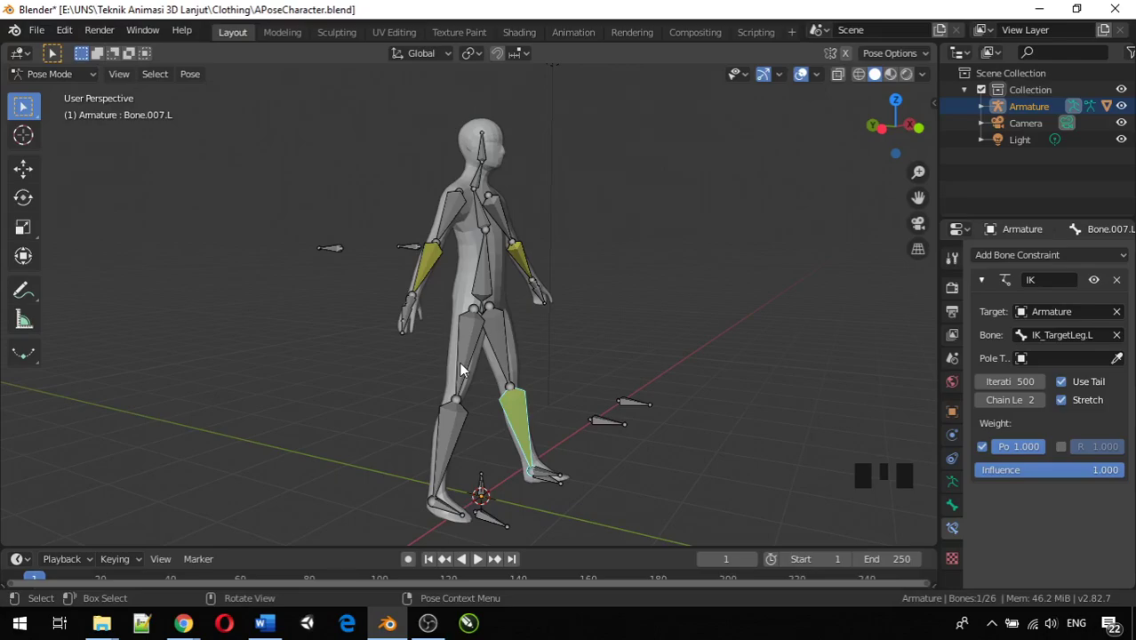
left_click(438, 427)
middle_click_drag(557, 460, 446, 480)
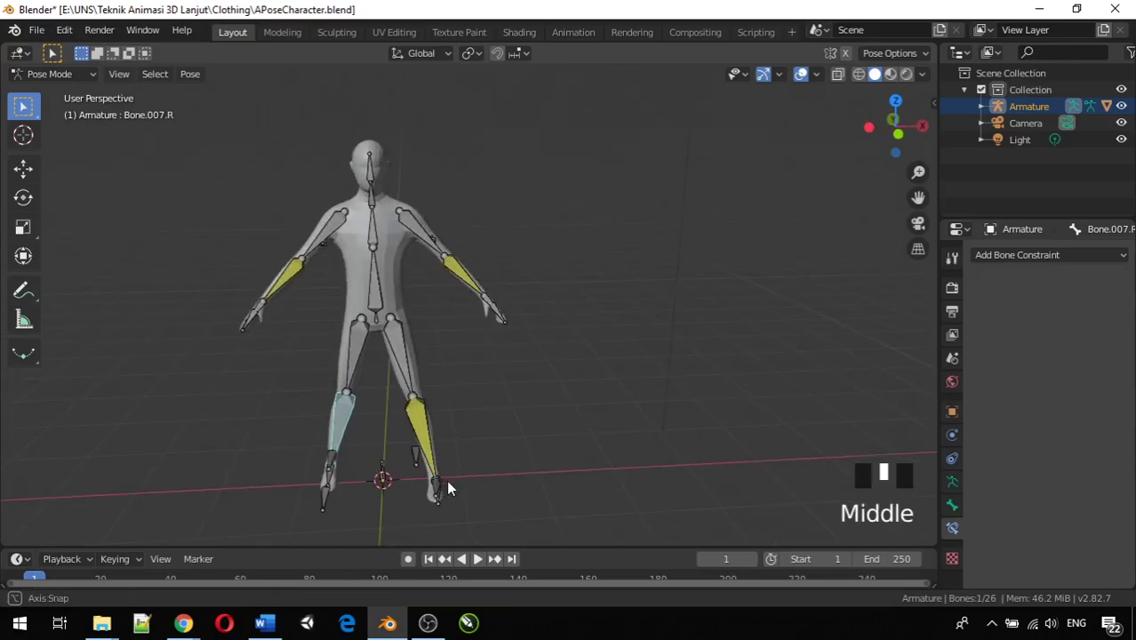
left_click(1022, 258)
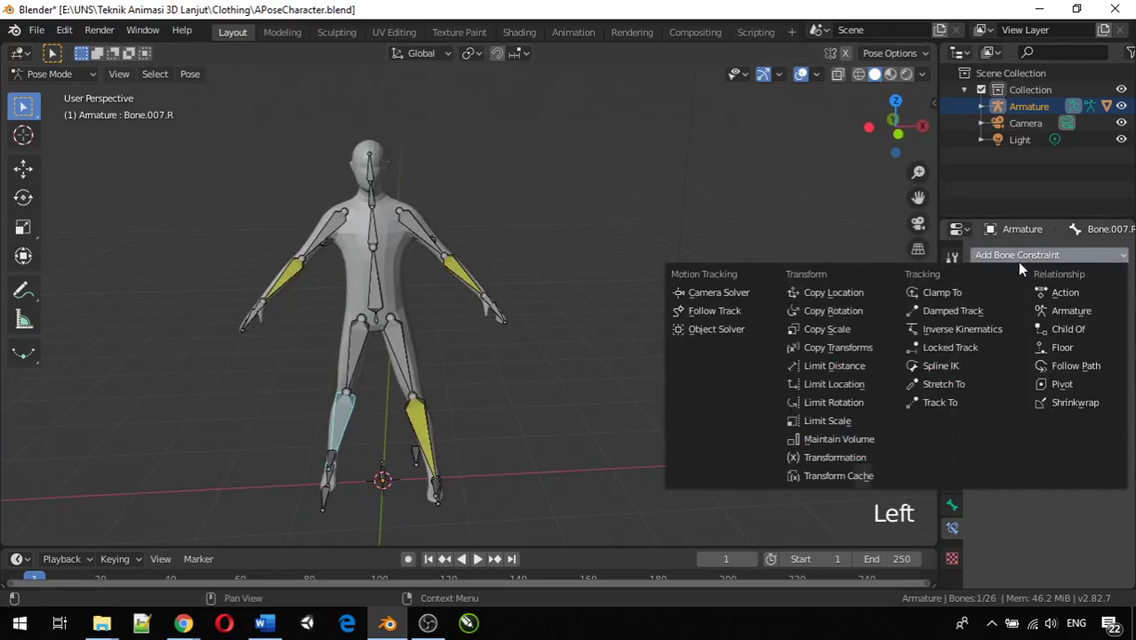
left_click(993, 329)
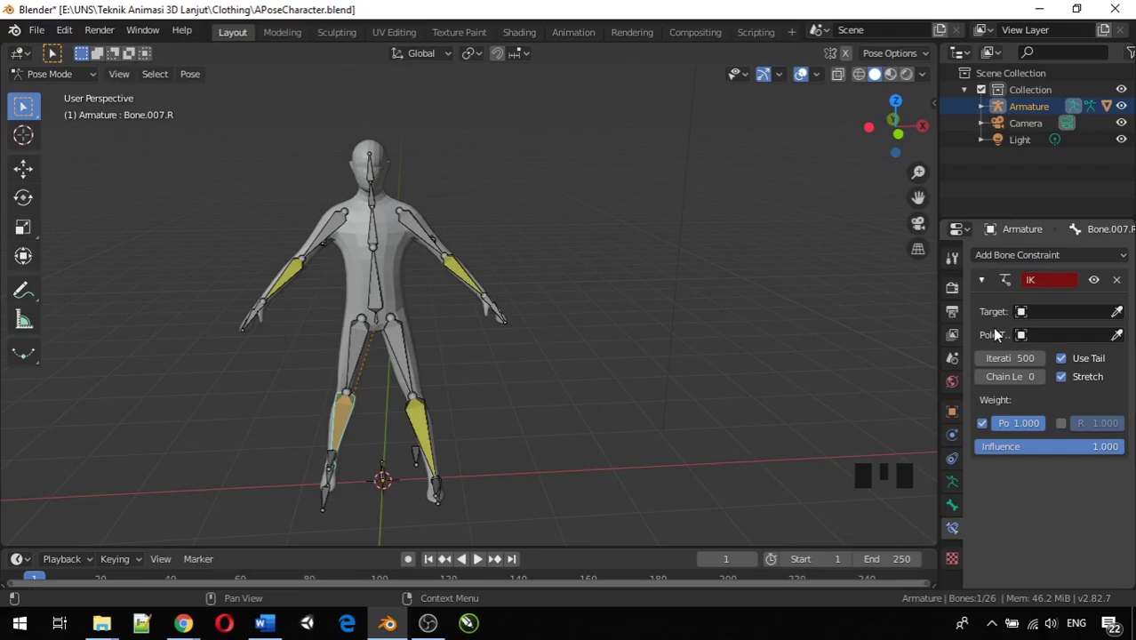
Step: Set the right lower leg's IK constraint target to Armature with IK_TargetLeg.R as the target bone
left_click(1074, 312)
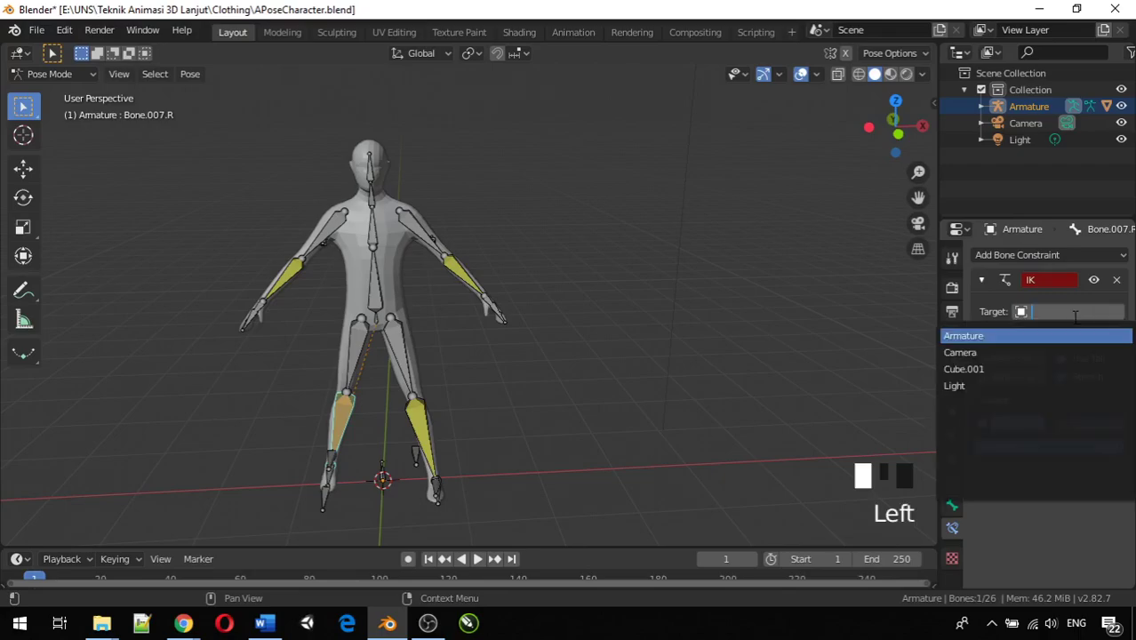
left_click(1019, 336)
left_click(1051, 335)
scroll(1051, 335, "down", 20)
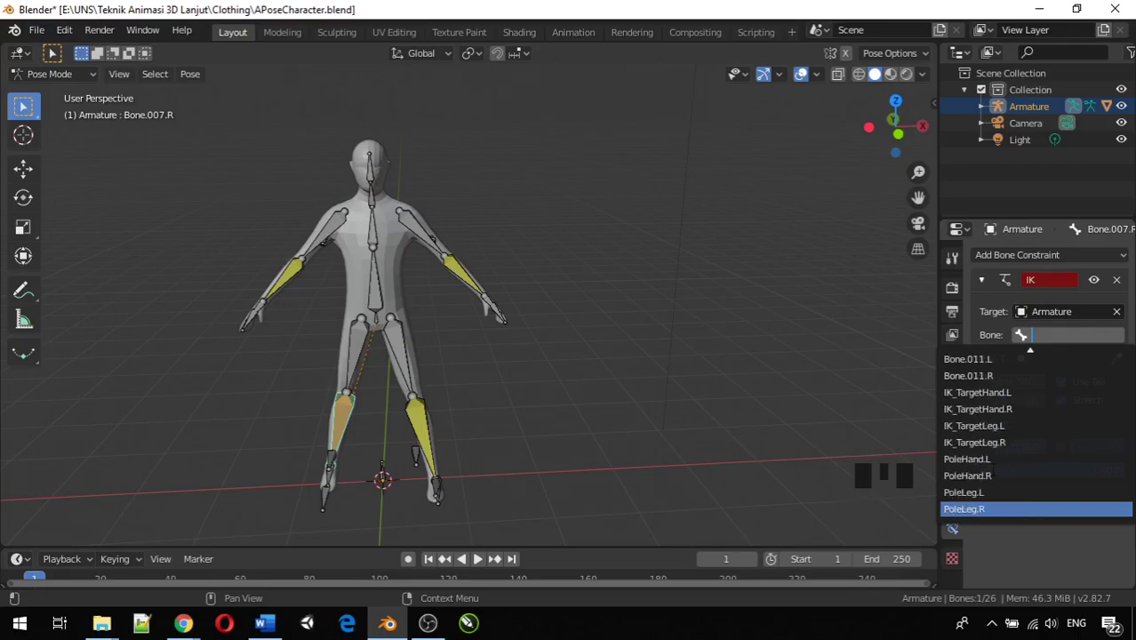
left_click(1011, 442)
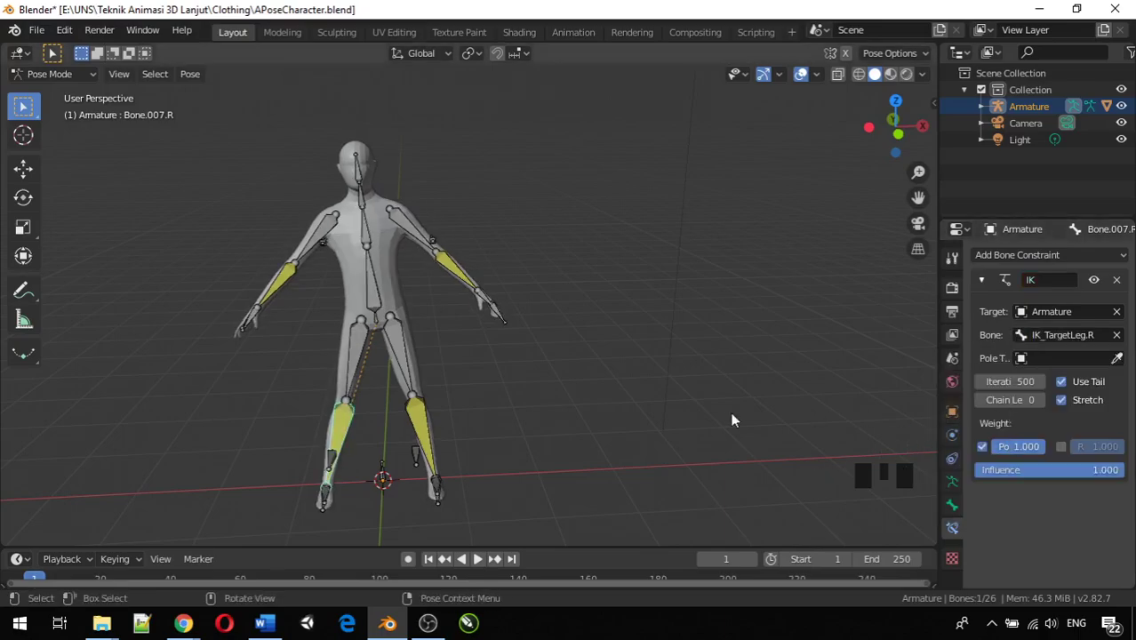
Step: Set the chain length of the right lower leg's IK constraint to 2
left_click(1041, 400)
left_click(1041, 400)
middle_click_drag(553, 402, 347, 427)
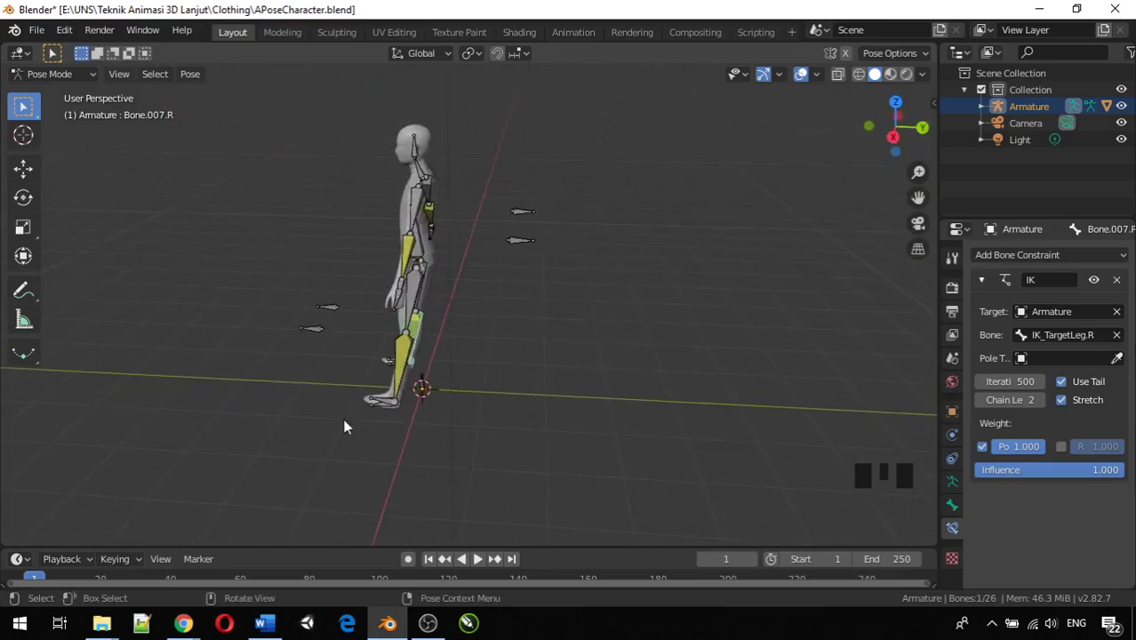
Step: Test the left leg's IK by moving IK_TargetLeg.L back and up about 0.88 m, and reset the bone's location
middle_click_drag(454, 283, 494, 317)
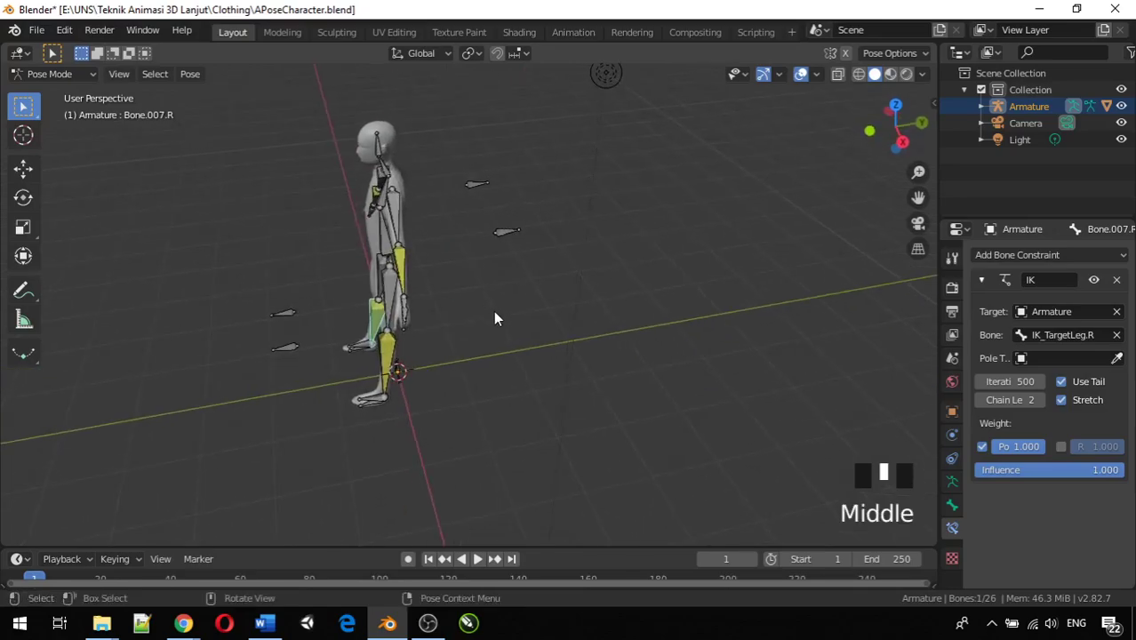
scroll(423, 330, "up", 5)
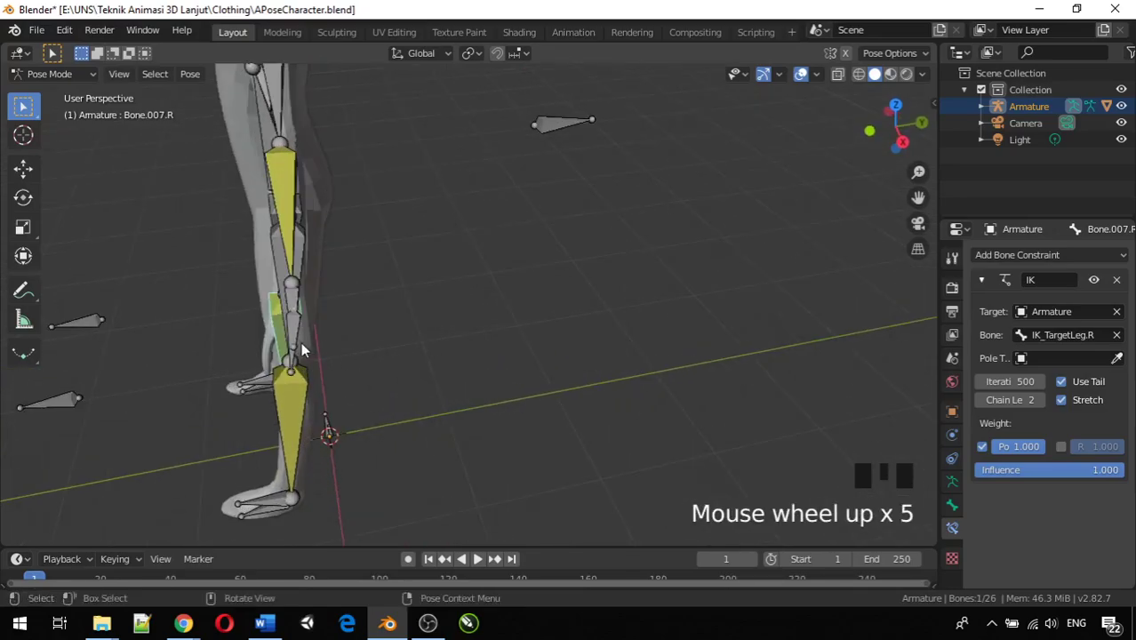
left_click(293, 342)
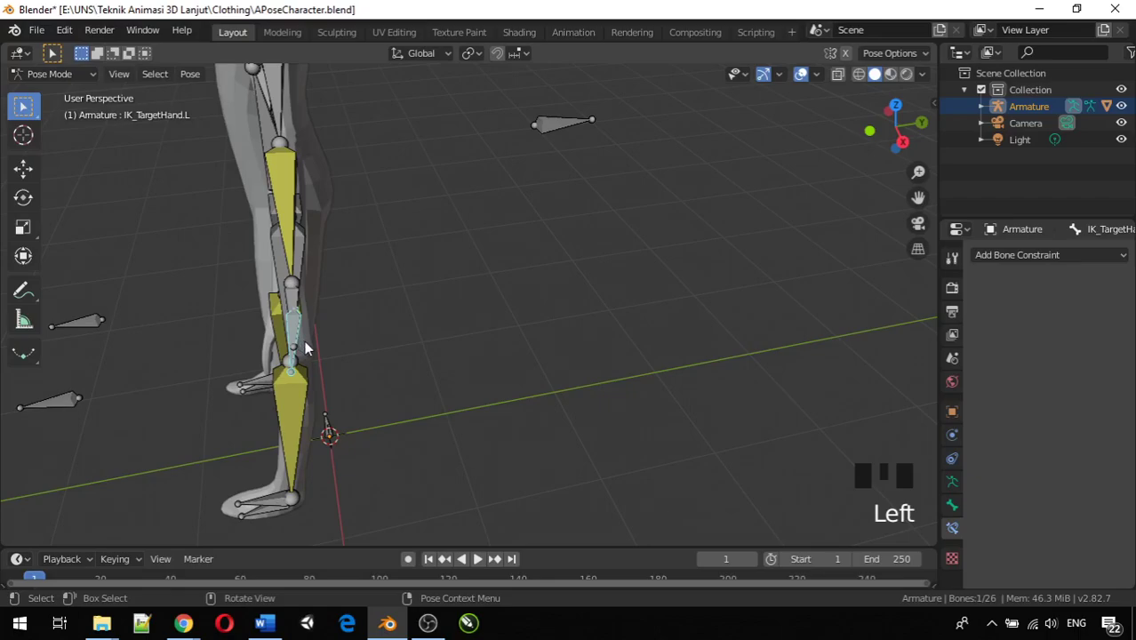
middle_click_drag(323, 421, 292, 412)
scroll(292, 411, "down", 2)
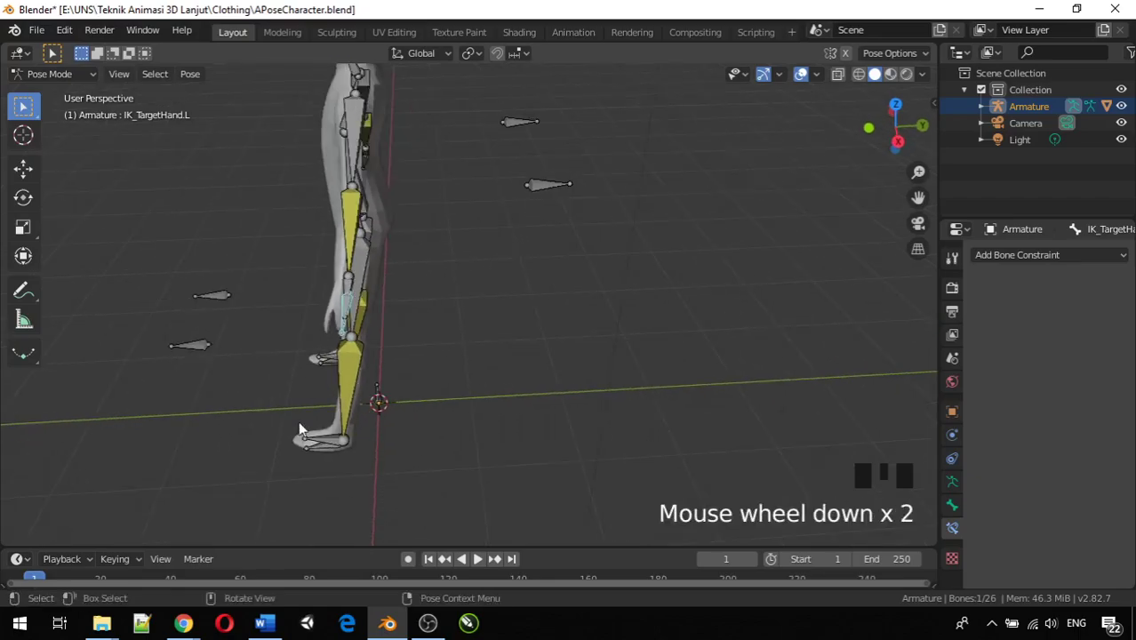
left_click(310, 446)
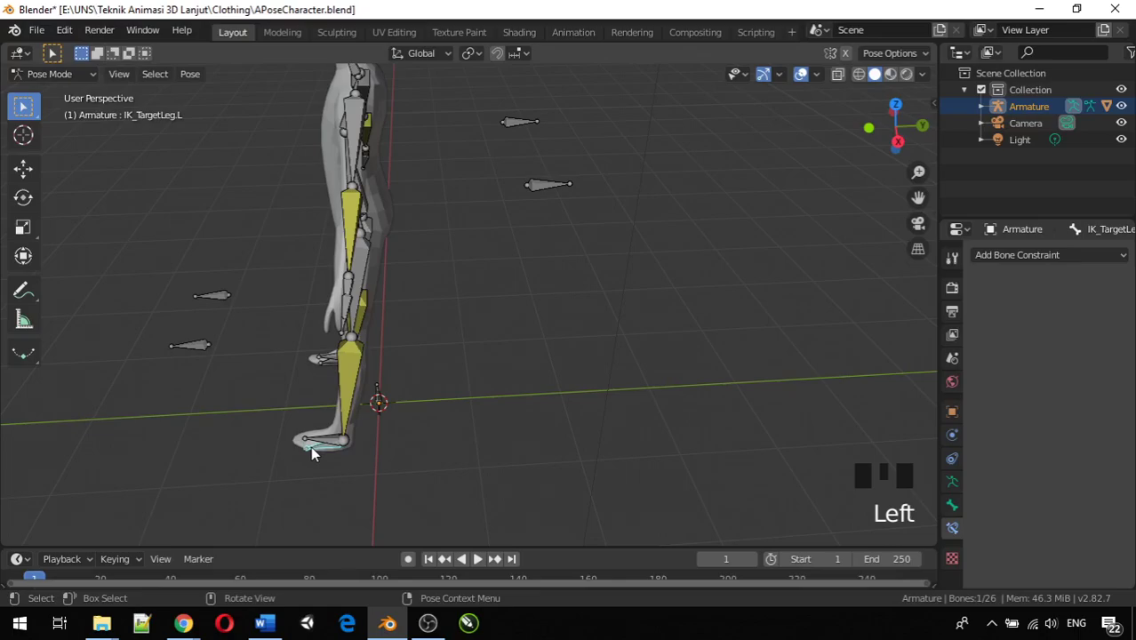
mouse_move(310, 446)
middle_mouse_down()
mouse_move(346, 433)
mouse_move(323, 434)
middle_mouse_up()
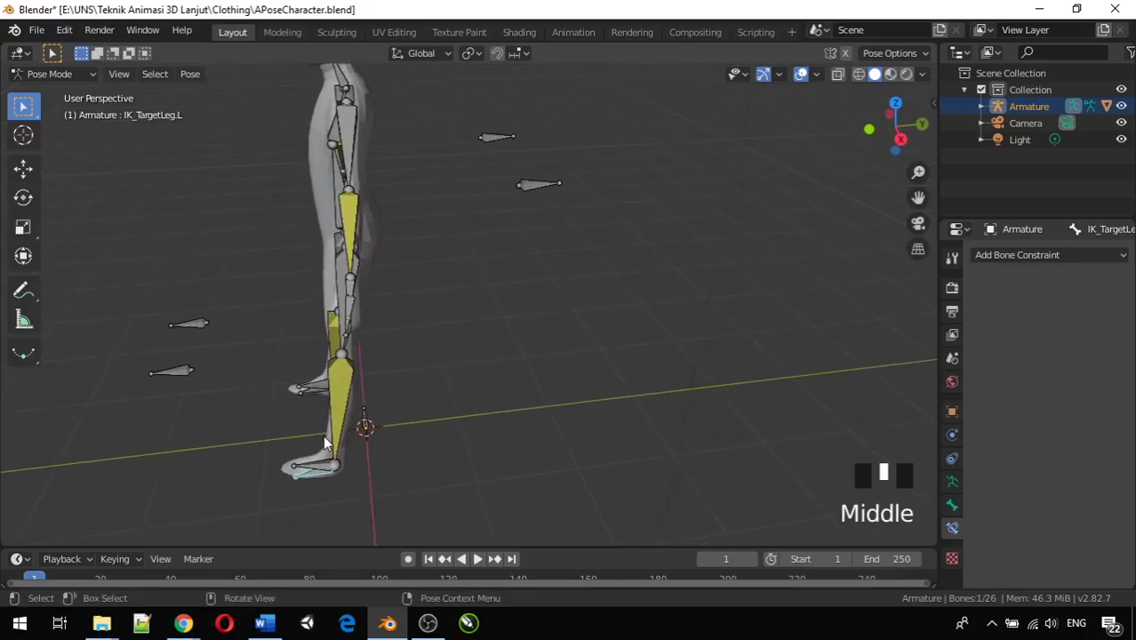
key("g")
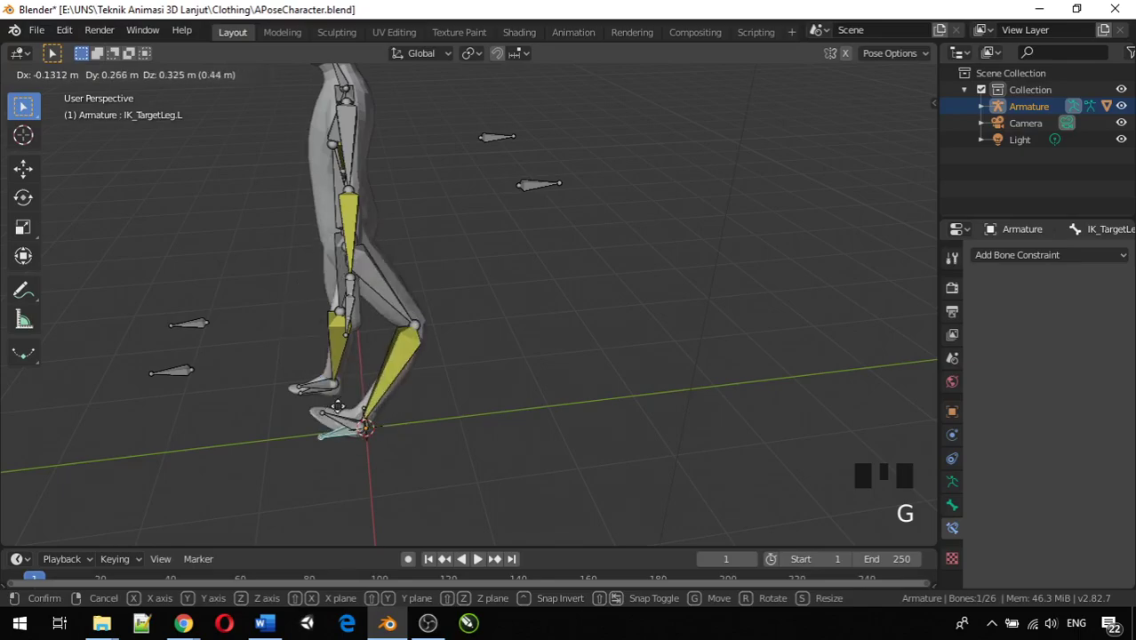
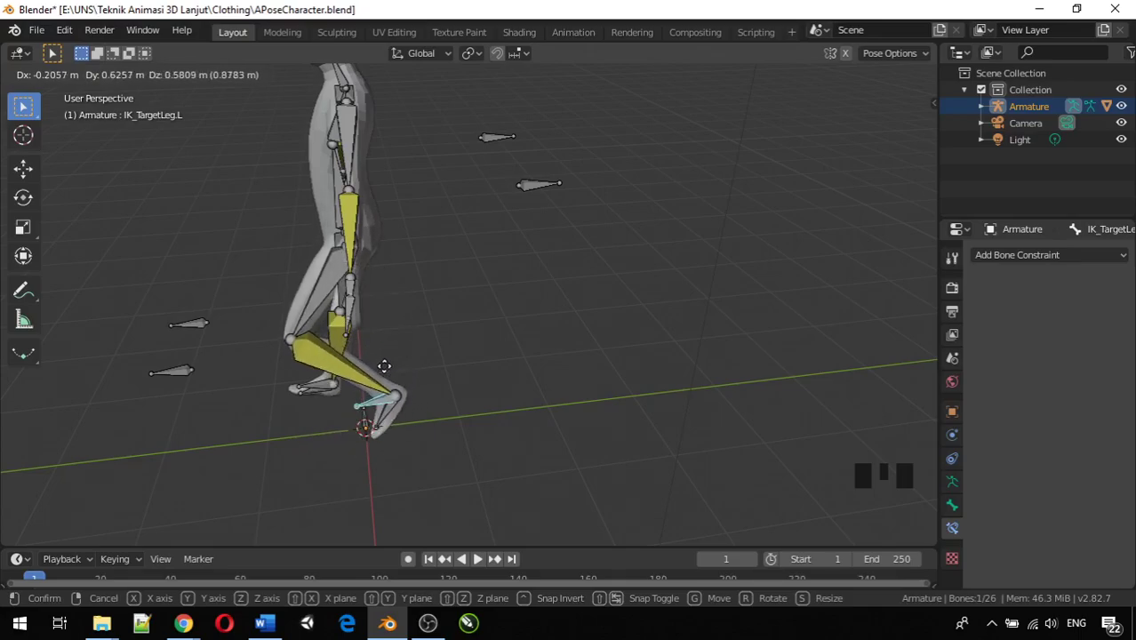
left_click(437, 375)
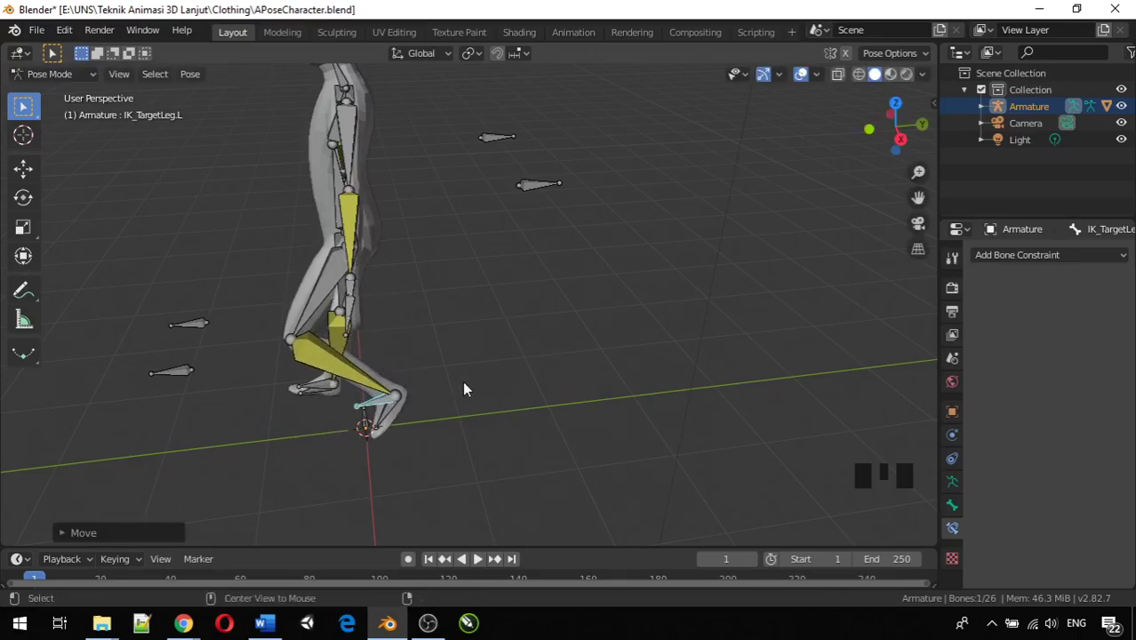
key("alt+g")
Step: Select the two leg pole bones in front of the character in turn to check their names and sides
middle_click_drag(297, 369, 383, 371)
scroll(366, 374, "down", 3)
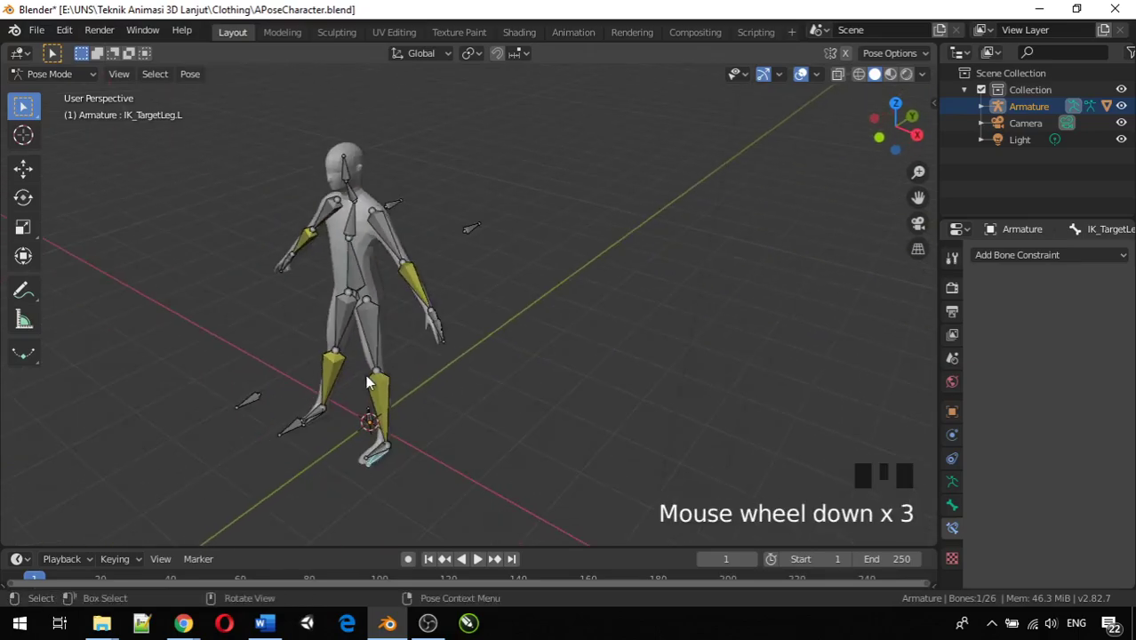
left_click(297, 420)
left_click(252, 400)
left_click(290, 432)
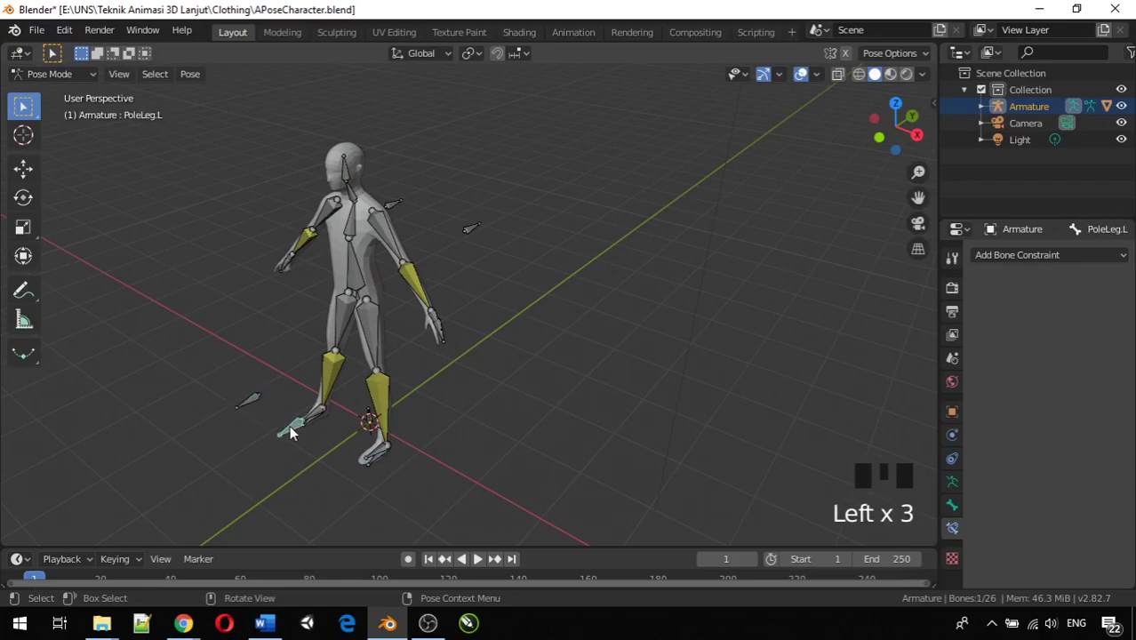
left_click(258, 397)
middle_click_drag(447, 288, 414, 304)
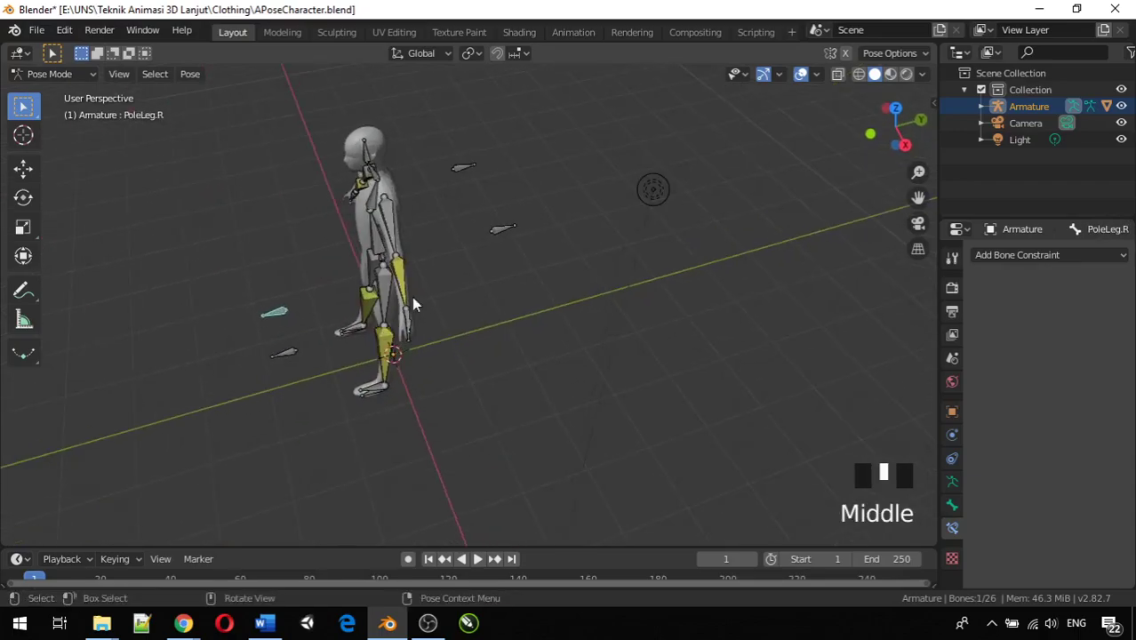
Step: Check which leg pole bone lies in front of the left lower leg by inspecting the pole bones' names and the lower leg's IK constraint
left_click(460, 172)
left_click(484, 230)
left_click(287, 323)
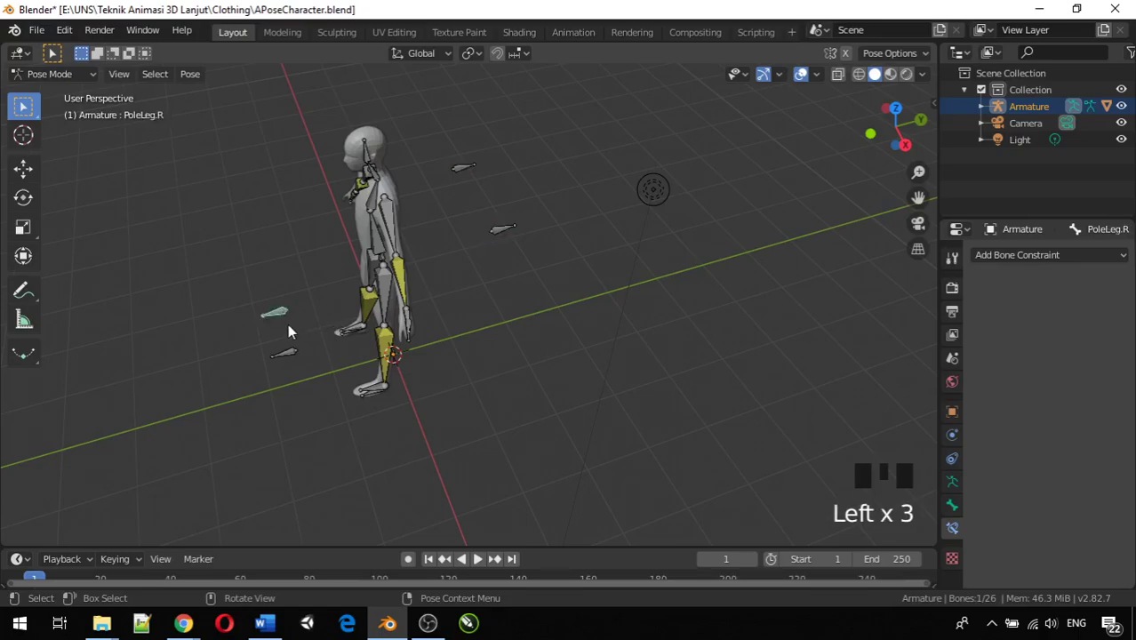
left_click(285, 344)
middle_click_drag(305, 358, 350, 323)
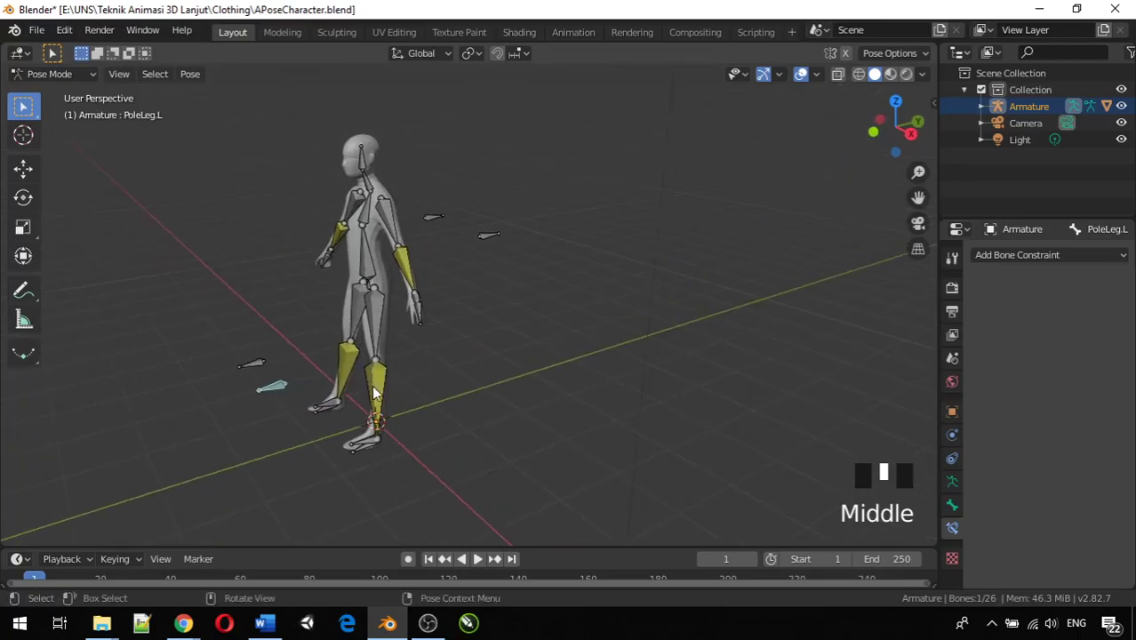
middle_click_drag(373, 391, 385, 341)
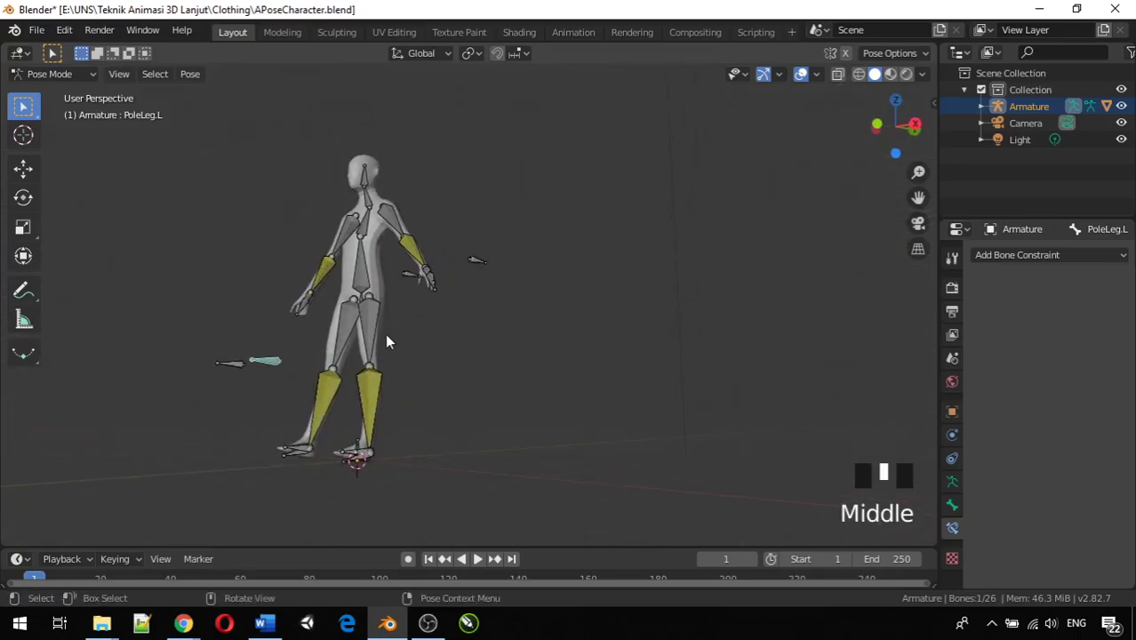
left_click(372, 379)
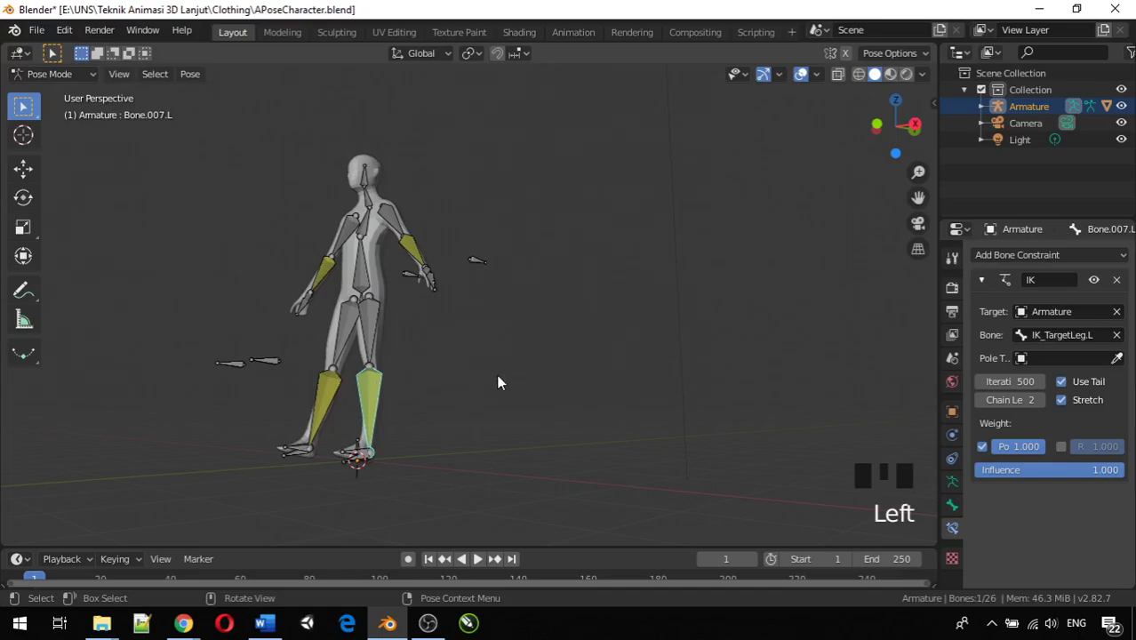
middle_click_drag(375, 407, 449, 433)
left_click(405, 400)
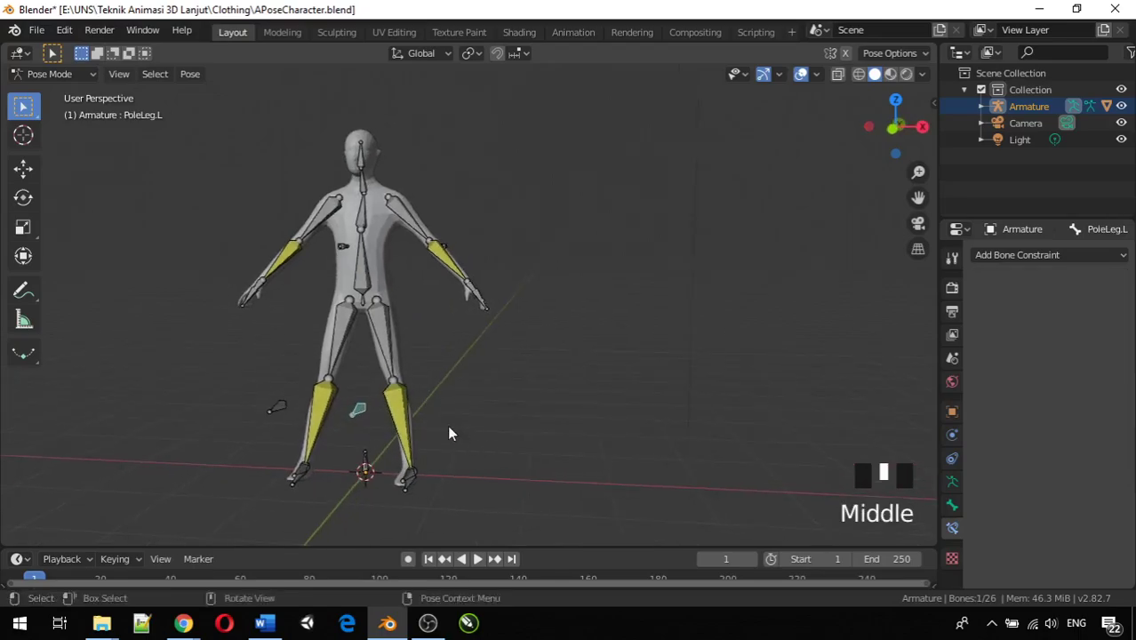
left_click(951, 504)
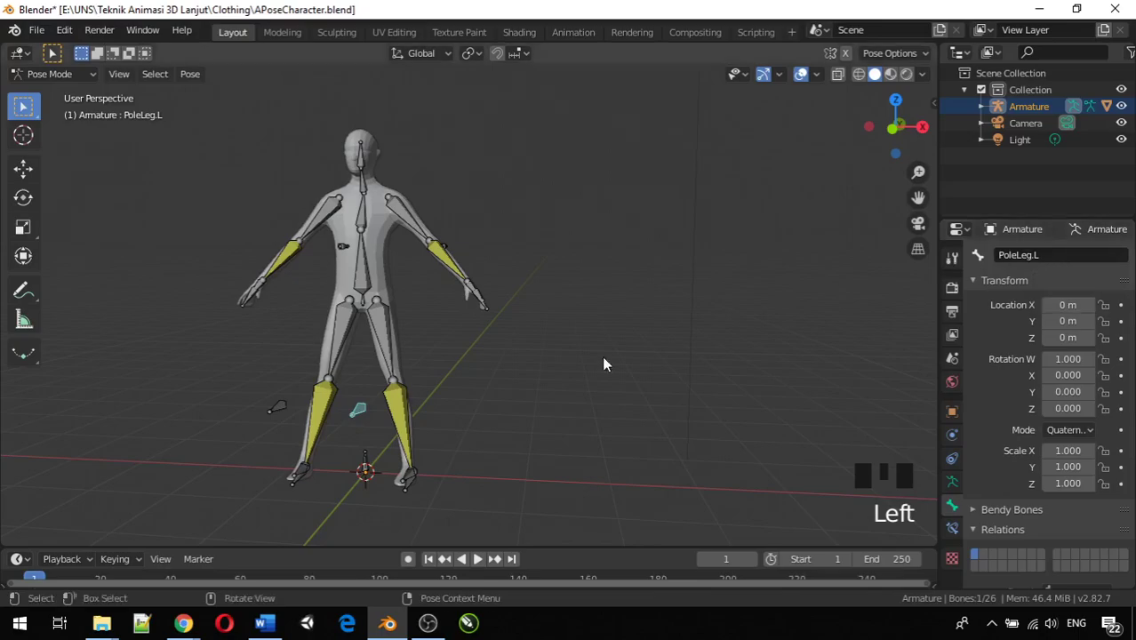
Step: Set the pole target of the left lower leg's IK constraint to Armature with PoleLeg.L as the pole bone
left_click(405, 409)
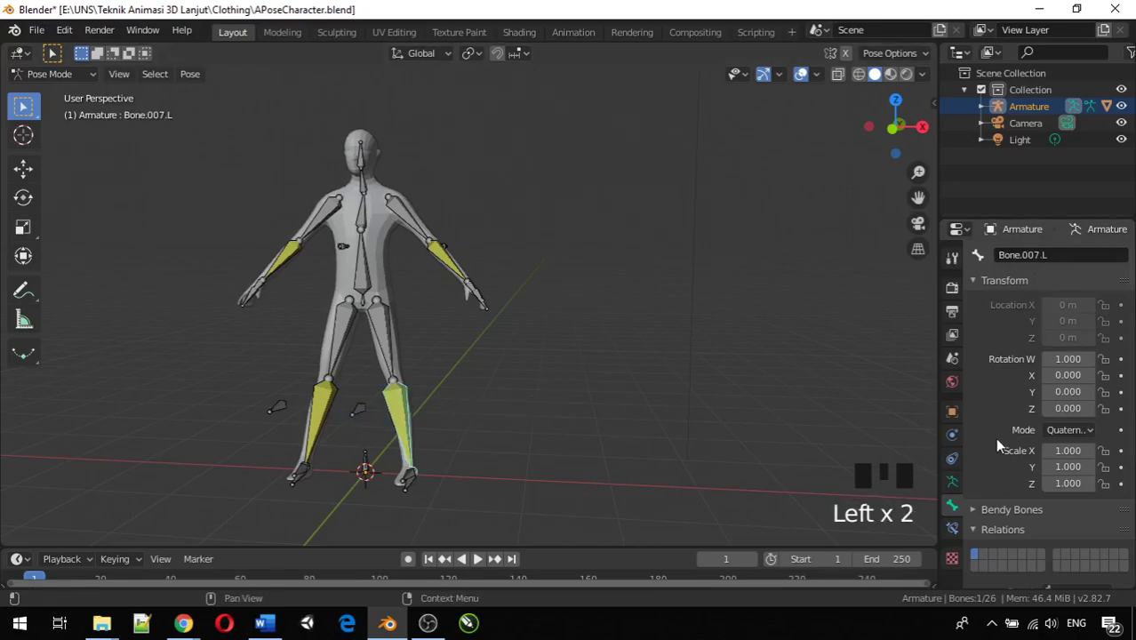
left_click(951, 525)
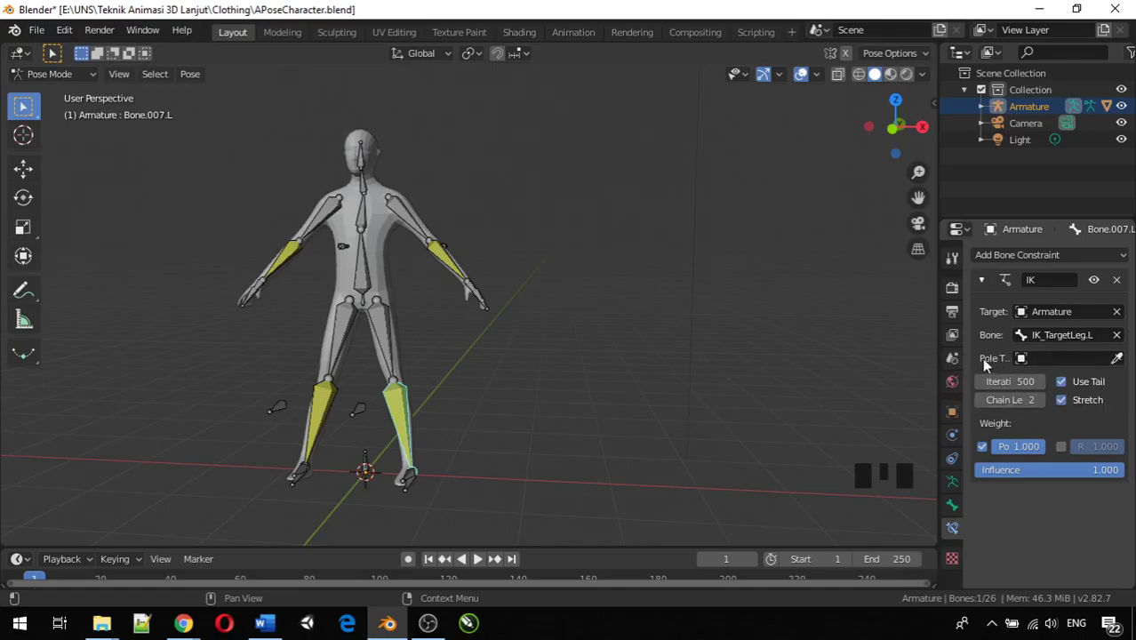
left_click(1051, 359)
left_click(1034, 385)
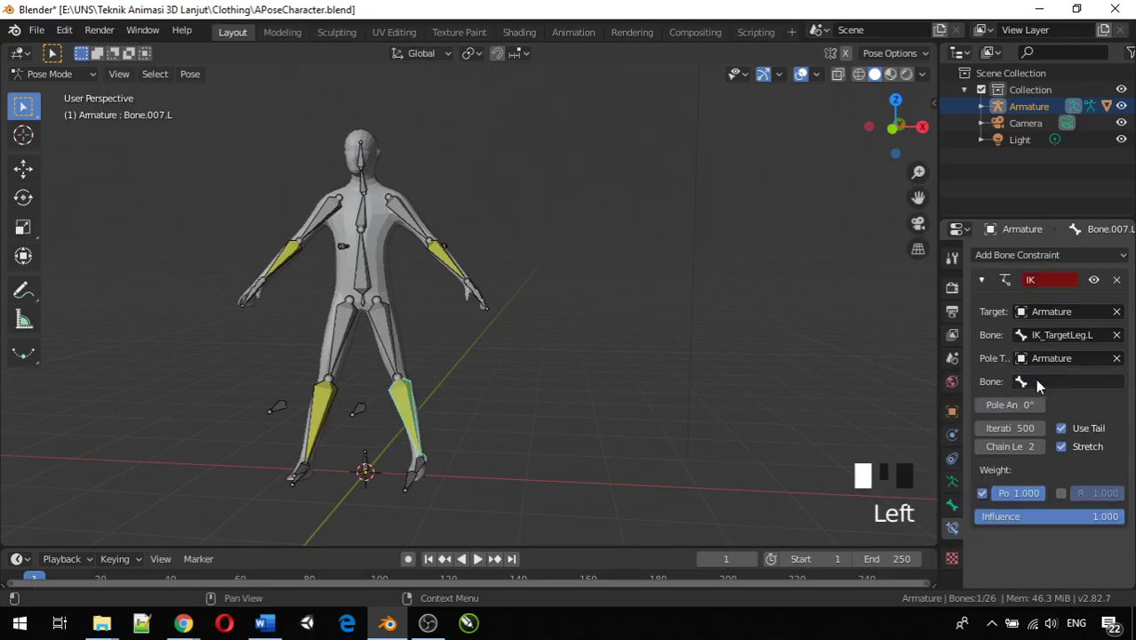
left_click(1035, 380)
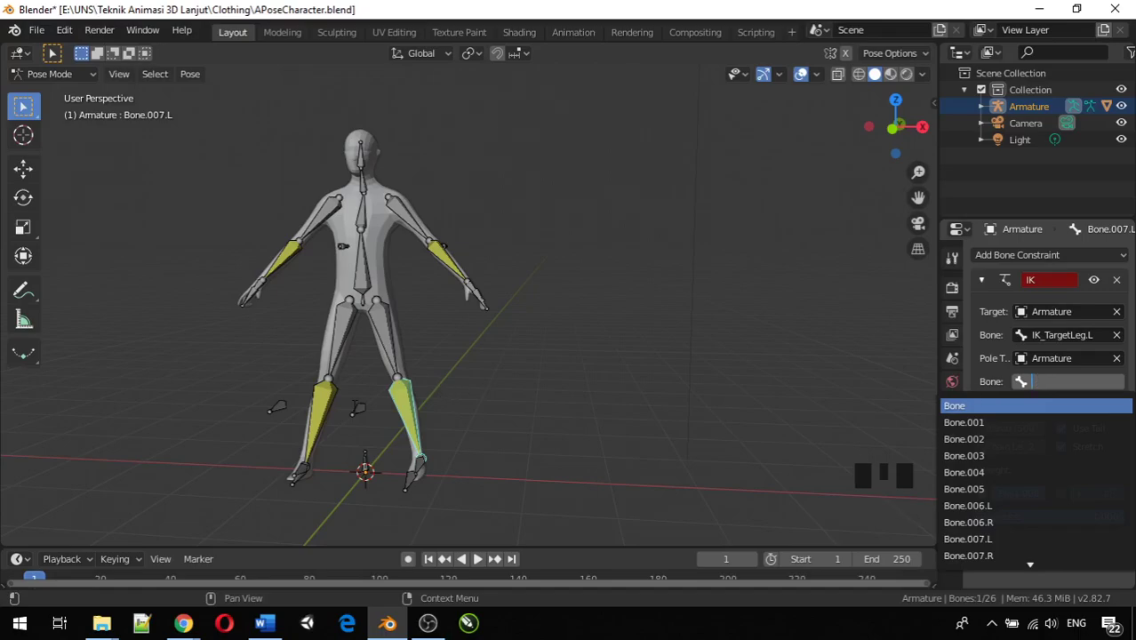
scroll(1017, 478, "down", 18)
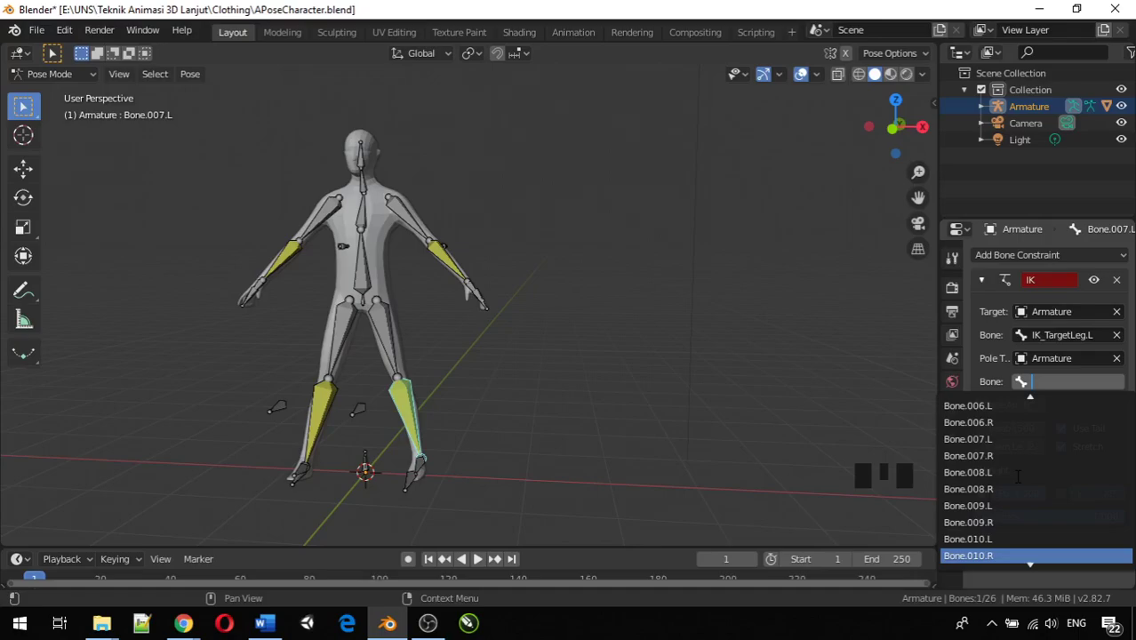
scroll(1018, 477, "down", 5)
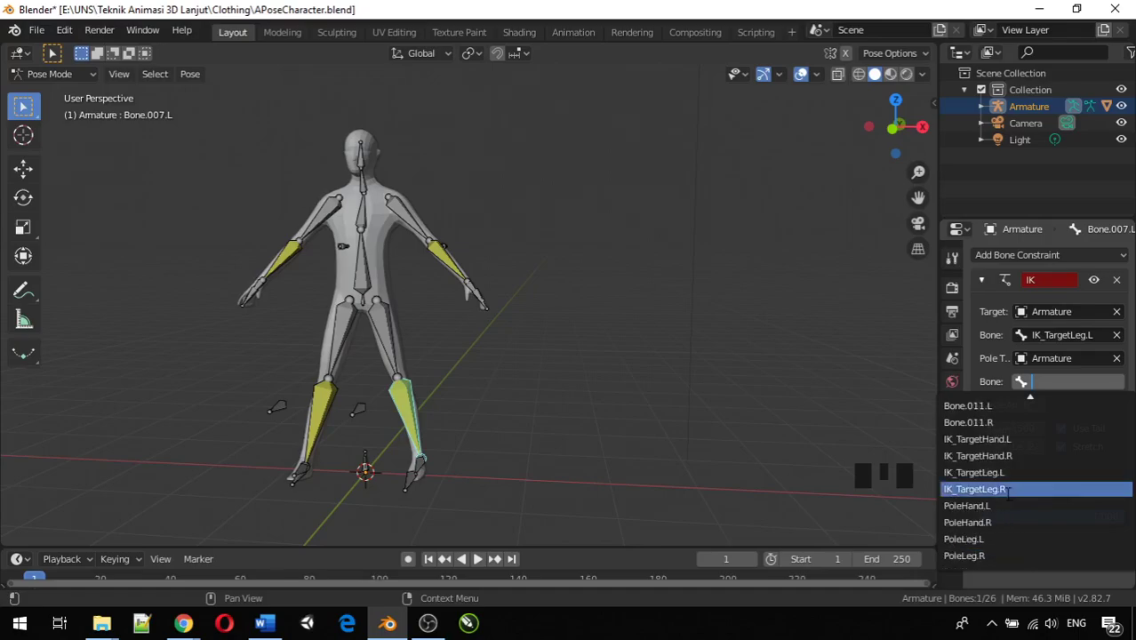
left_click(995, 540)
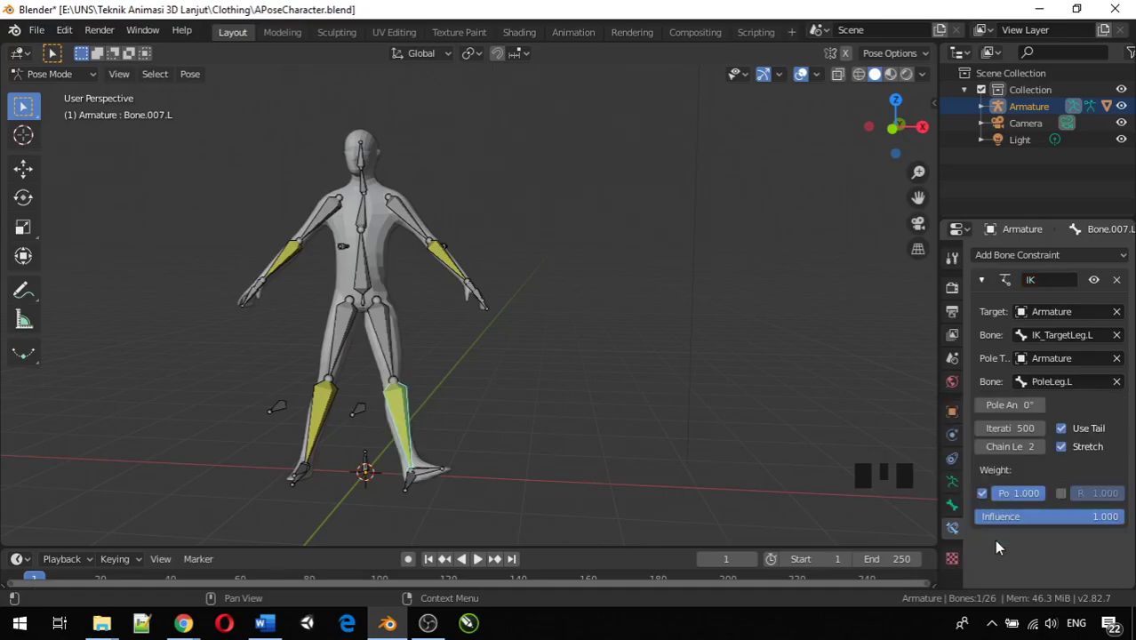
Step: Set the pole angle of the left lower leg's IK constraint to 90°
middle_click_drag(613, 458, 233, 436)
scroll(429, 420, "up", 3)
middle_click_drag(428, 420, 538, 431)
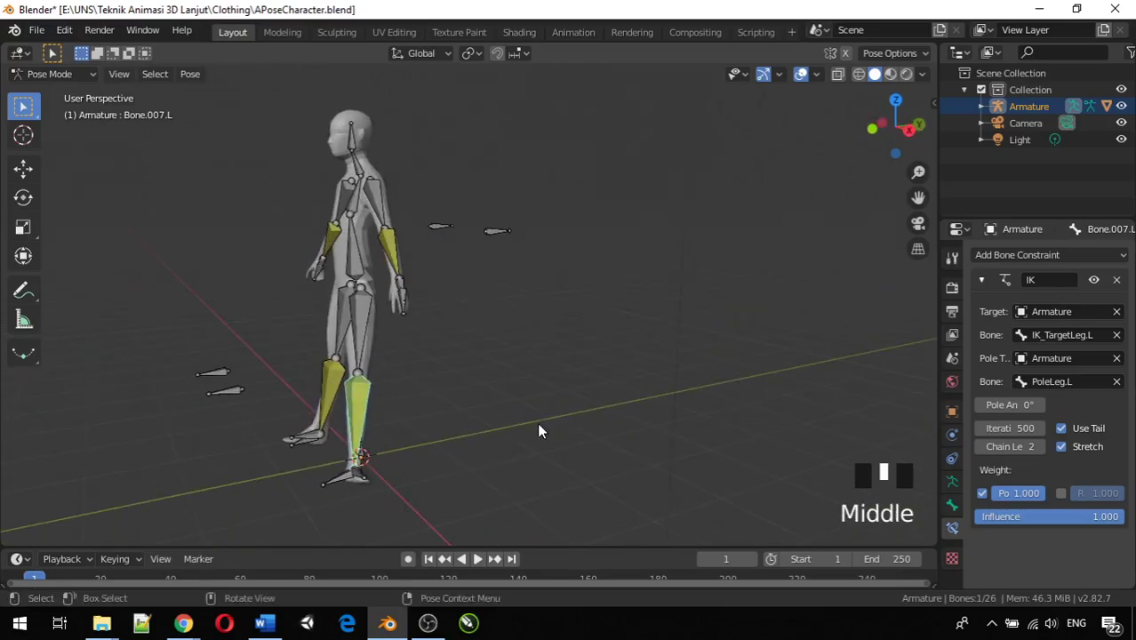
left_click(1022, 412)
left_click(1027, 405)
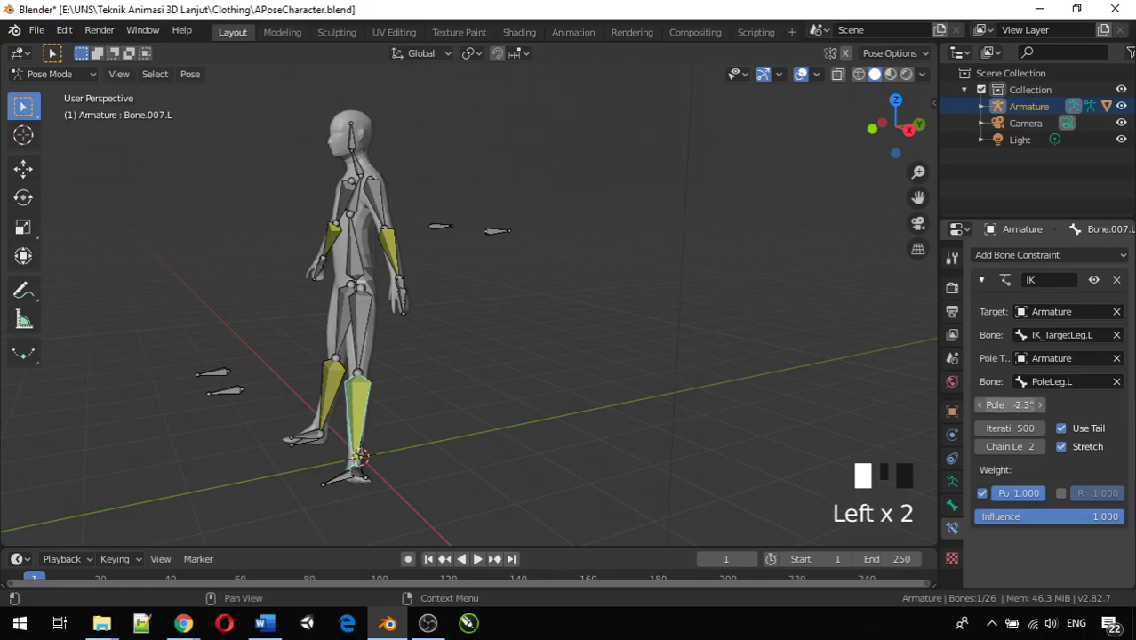
mouse_move(1009, 404)
left_mouse_down()
mouse_move(928, 405)
mouse_move(1007, 404)
left_mouse_up()
double_click(1005, 404)
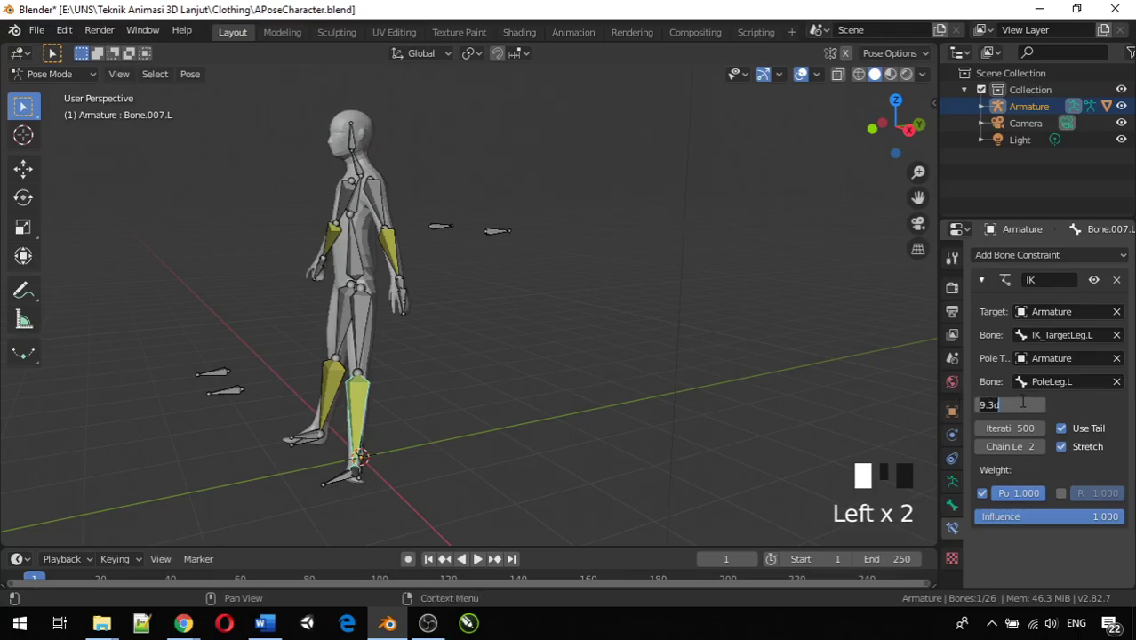
type("90")
key("Return")
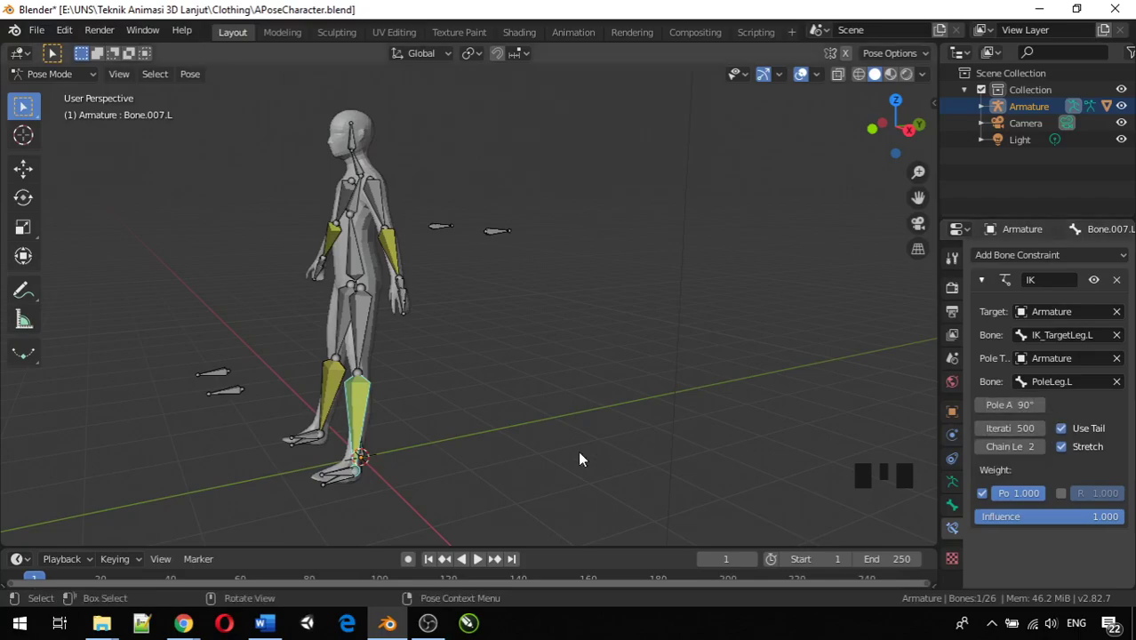
Step: Set the pole target of the right lower leg's IK constraint to Armature with PoleLeg.R as the pole bone
middle_click_drag(580, 458, 832, 425)
scroll(832, 425, "down", 3)
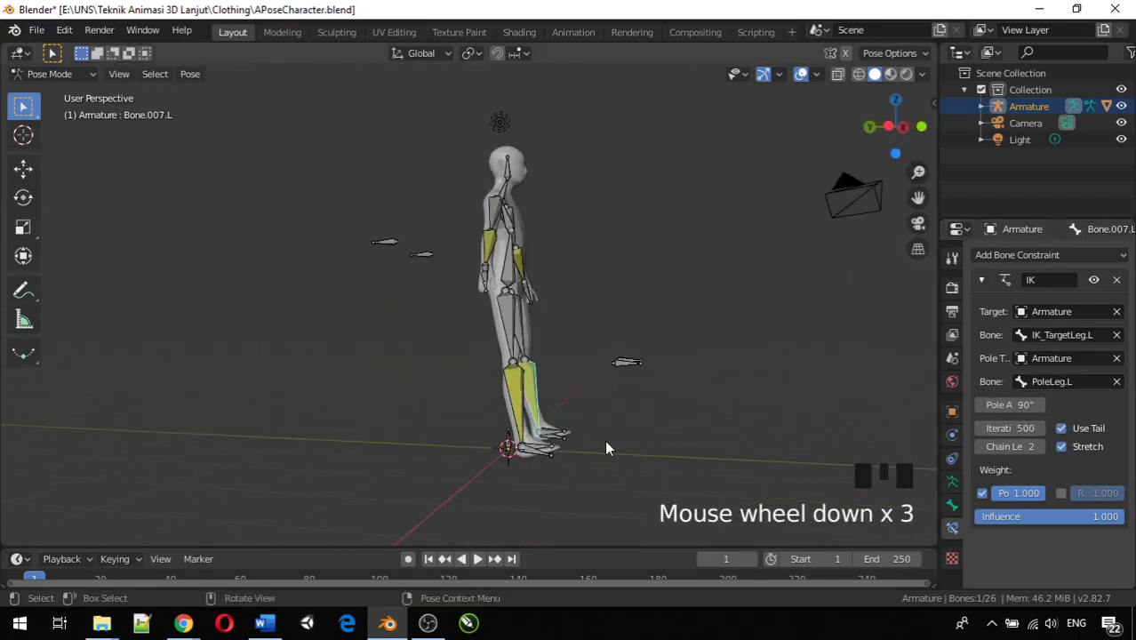
left_click(513, 384)
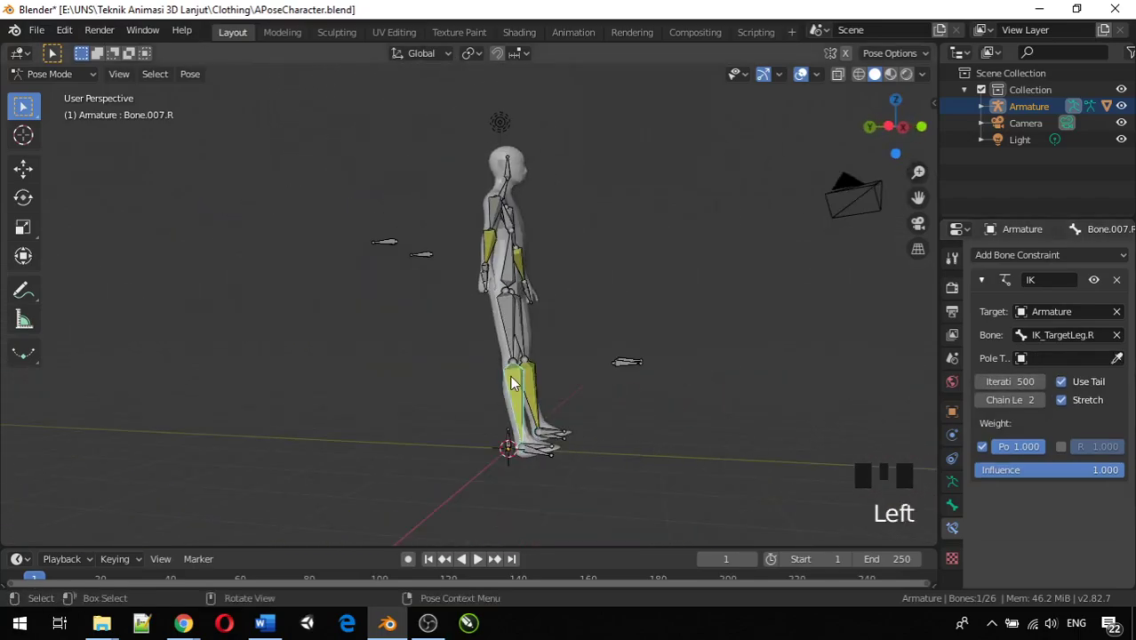
left_click(1049, 359)
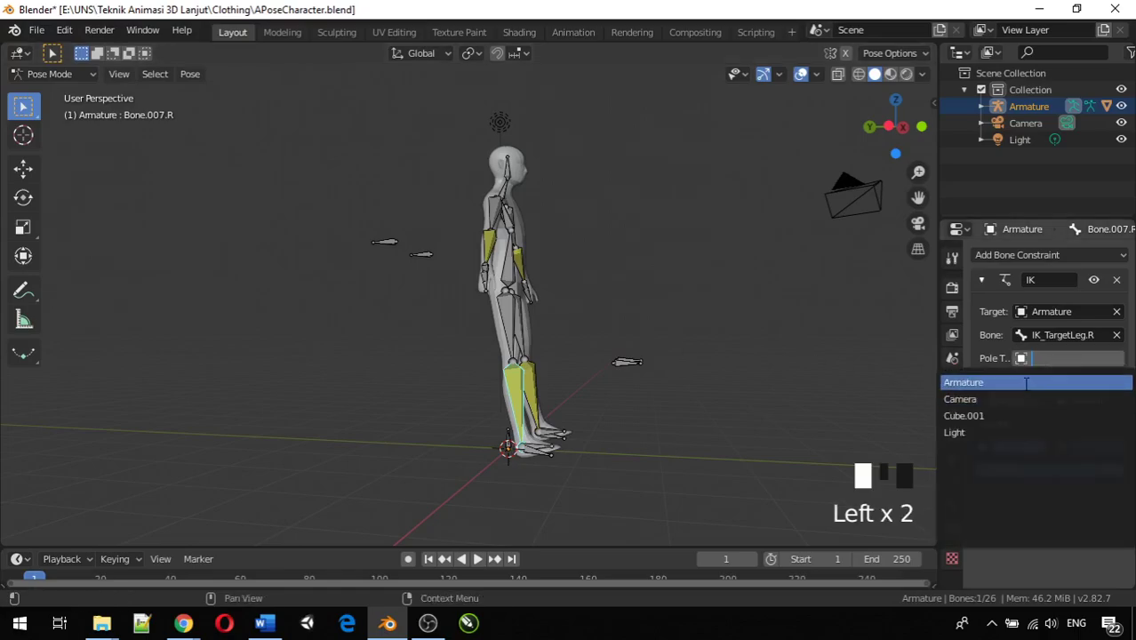
left_click(1033, 382)
left_click(1053, 380)
scroll(1053, 380, "down", 20)
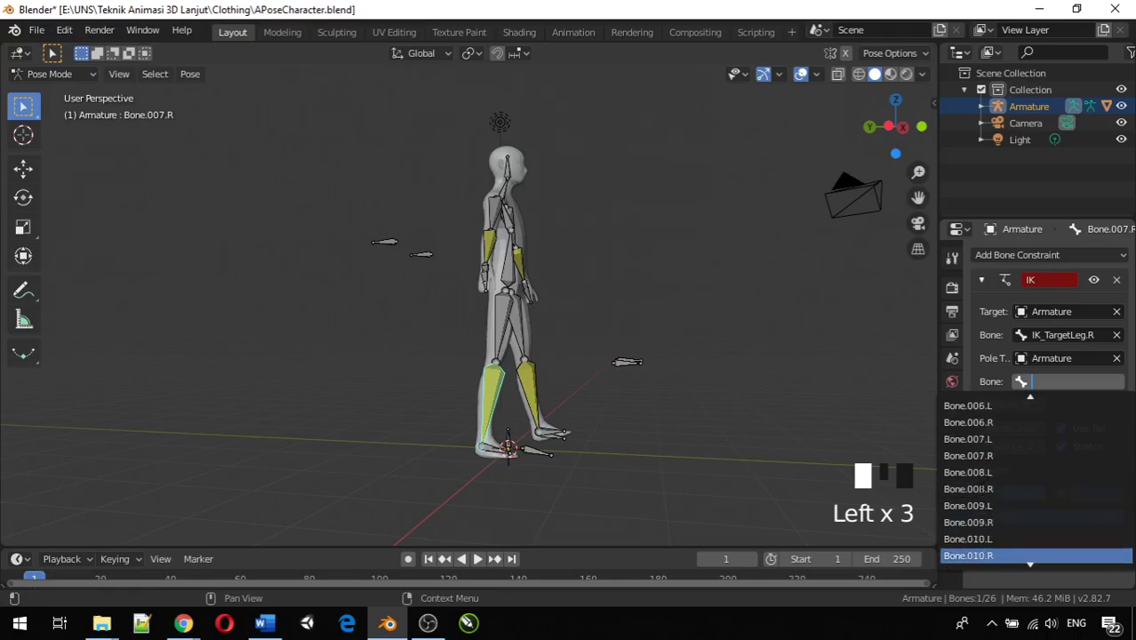
scroll(997, 534, "down", 3)
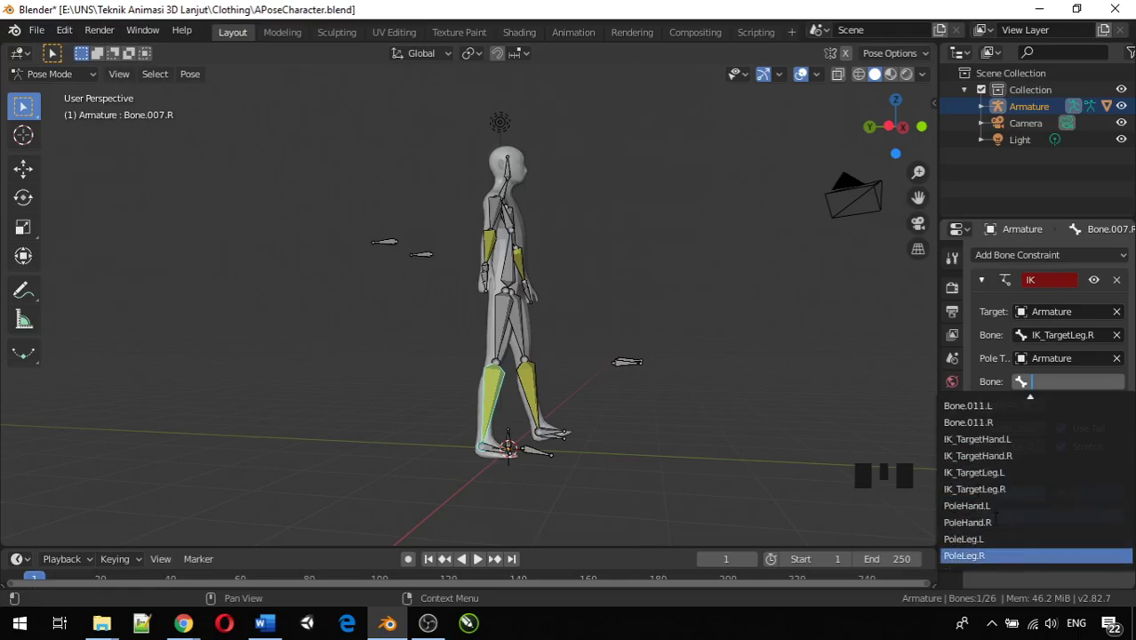
left_click(997, 555)
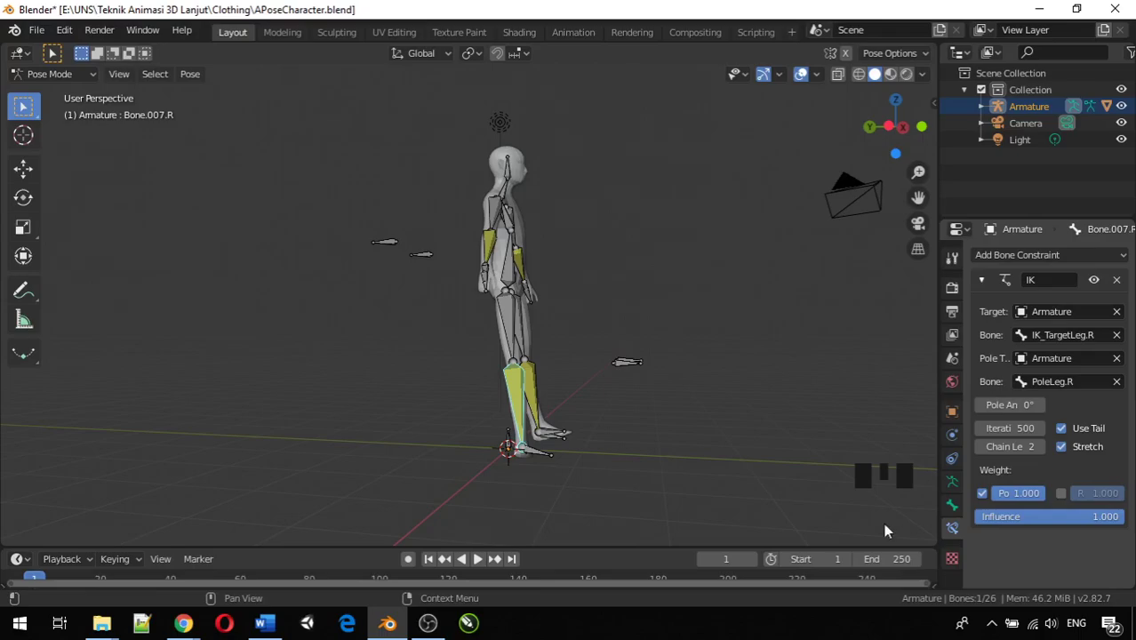
Step: Set the pole angle of the right lower leg's IK constraint to 90°
middle_click_drag(849, 495, 831, 436)
scroll(410, 480, "up", 5)
scroll(410, 476, "down", 4)
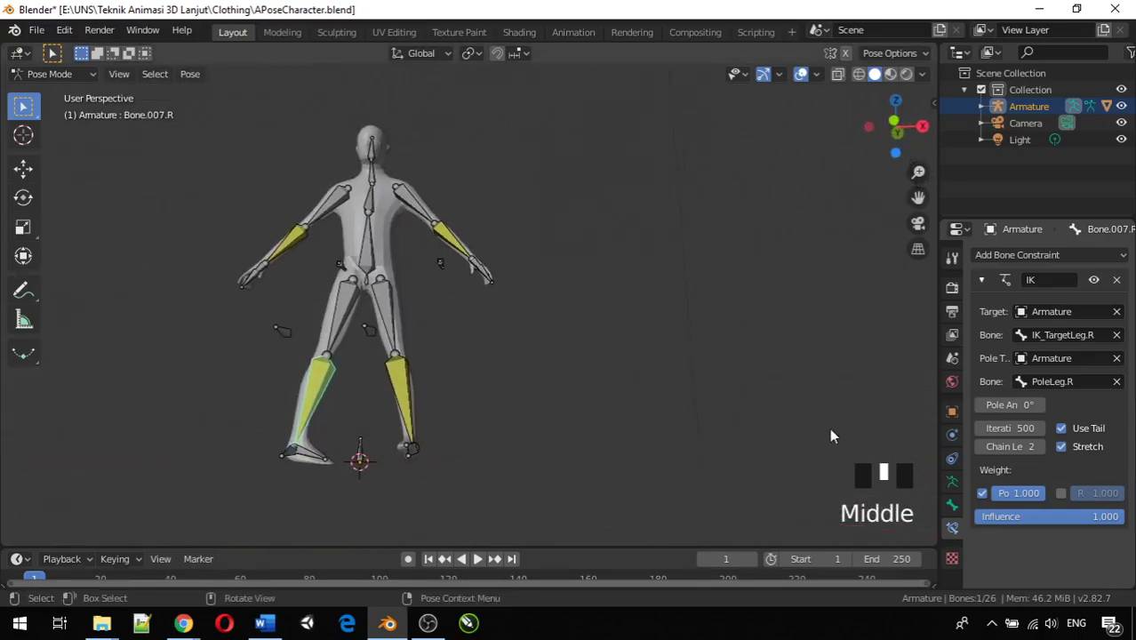
left_click(1005, 404)
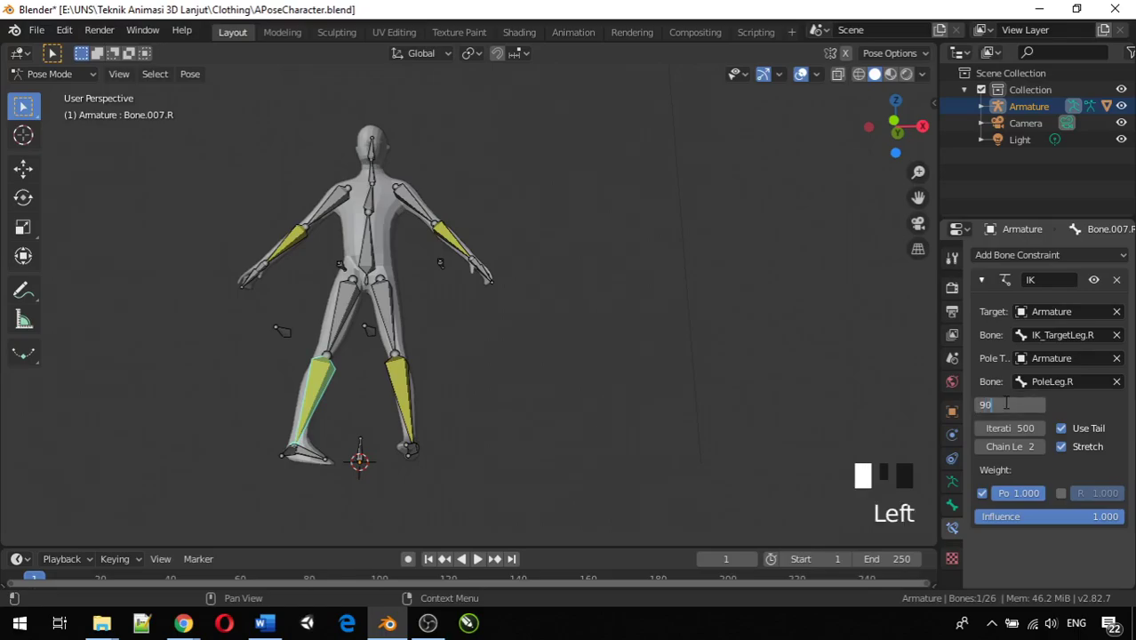
type("90")
key("Return")
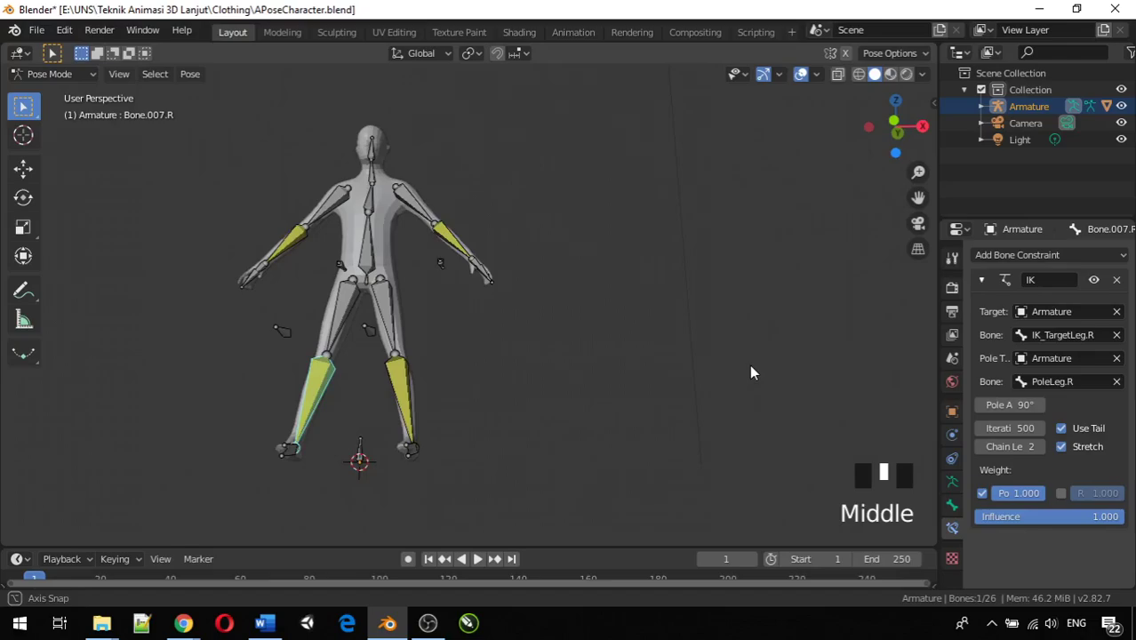
Step: Set the pole target of the left forearm's IK constraint to Armature with PoleHand.L as the pole bone
middle_click_drag(749, 364, 500, 163)
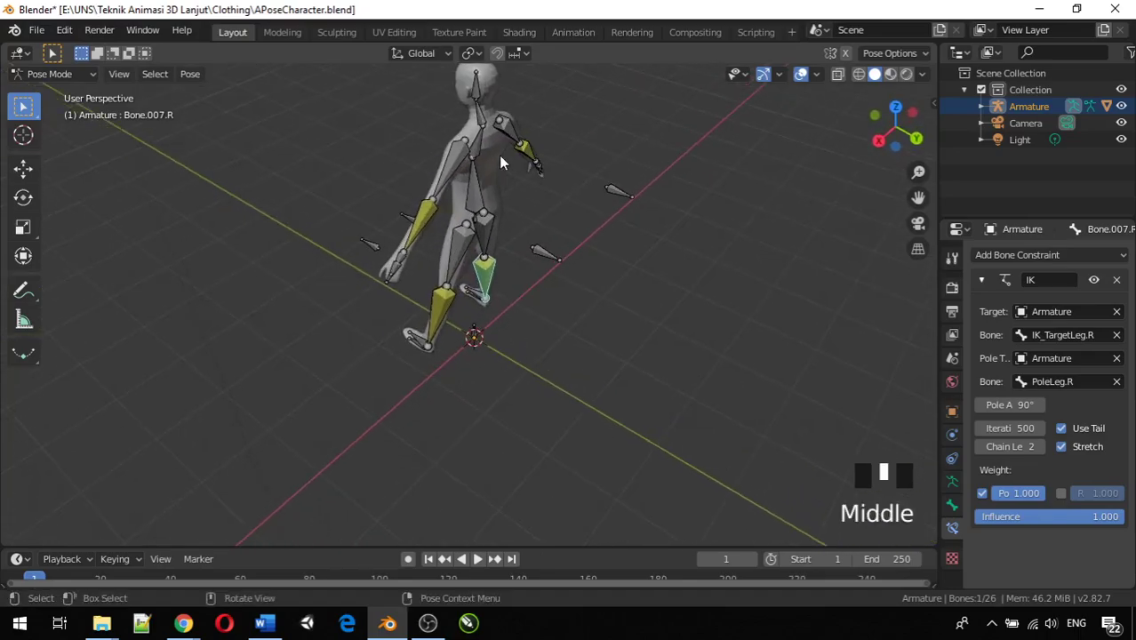
left_click(423, 225)
middle_click_drag(423, 224, 678, 230)
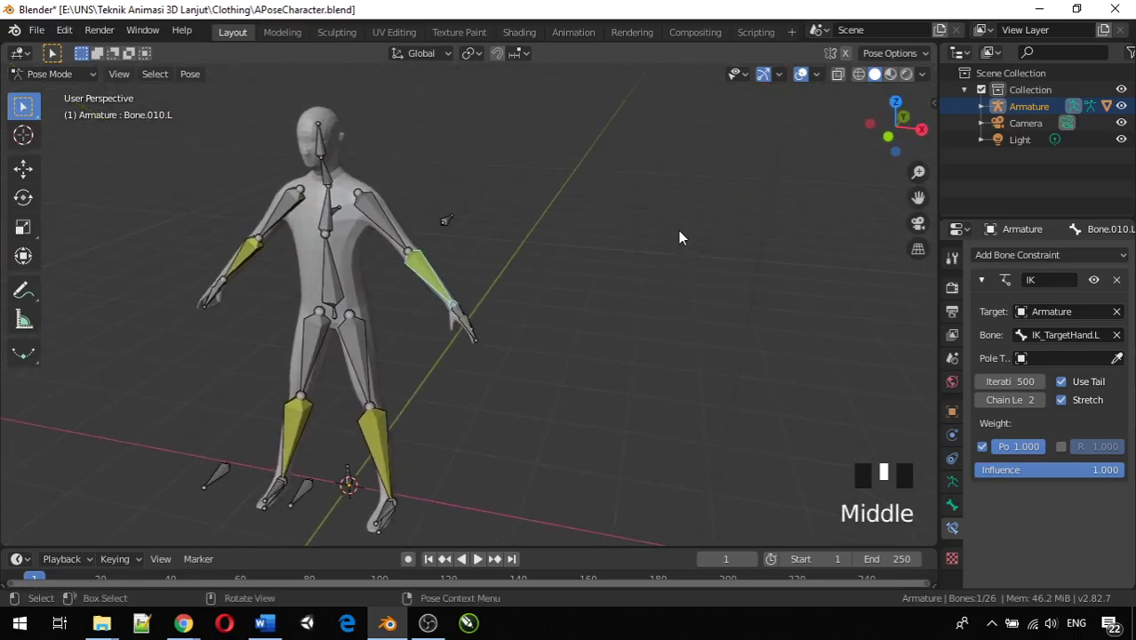
left_click(1066, 358)
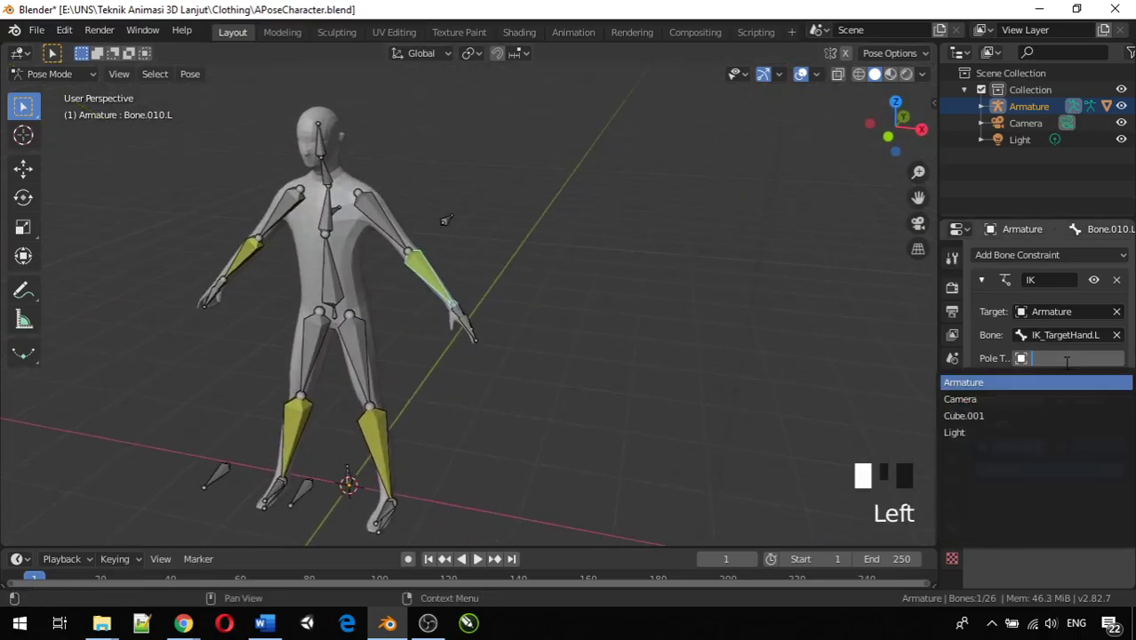
left_click(1046, 382)
left_click(1063, 382)
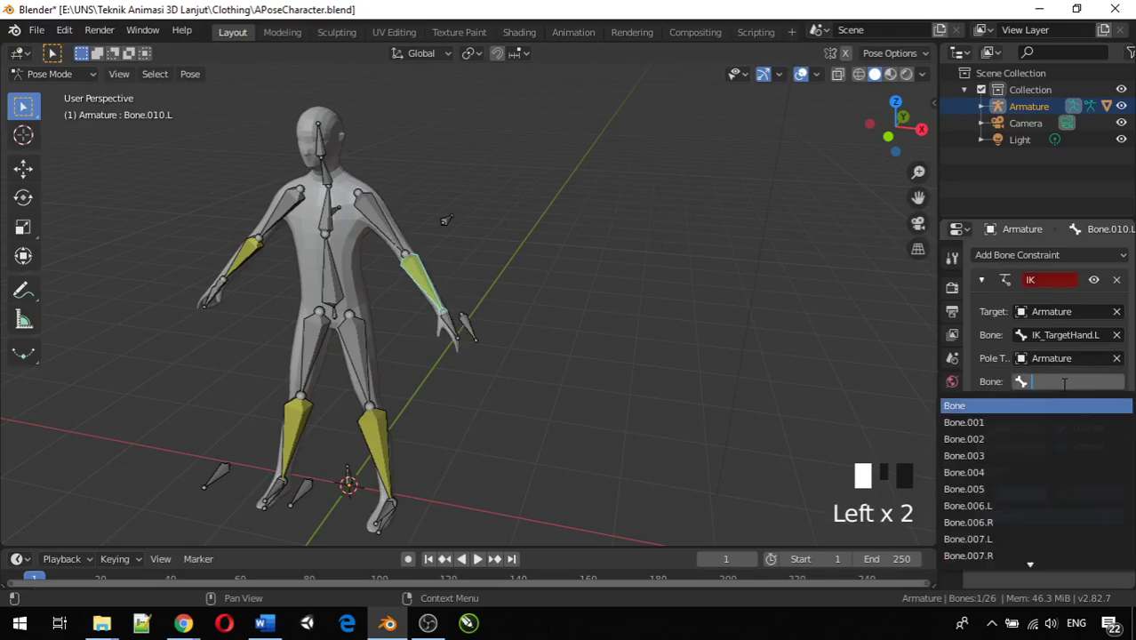
scroll(1031, 445, "down", 20)
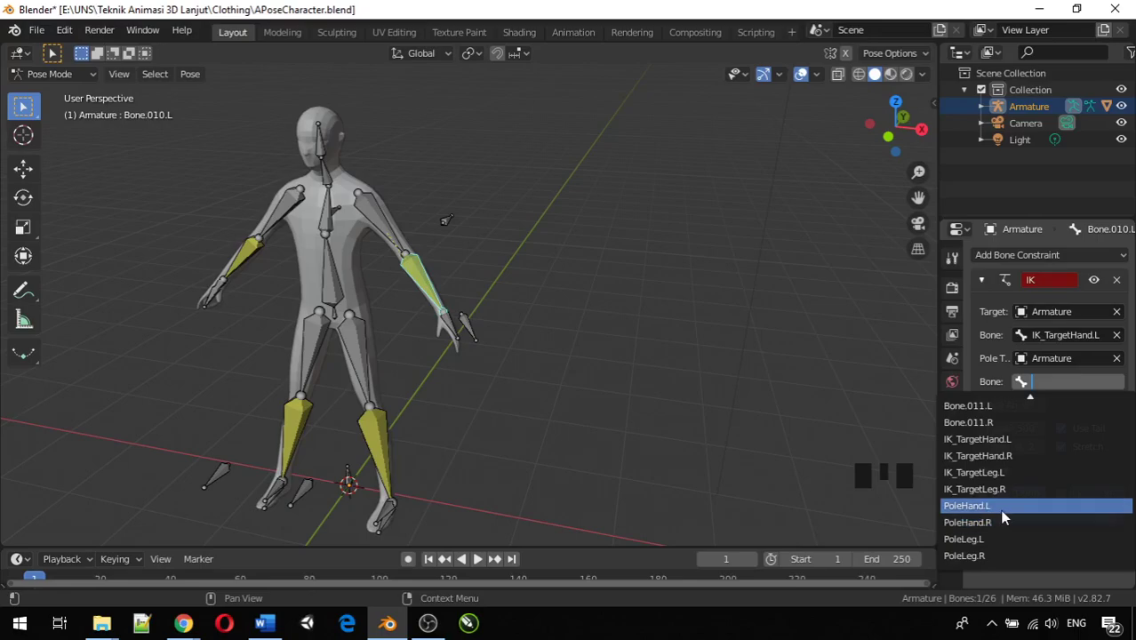
left_click(1002, 507)
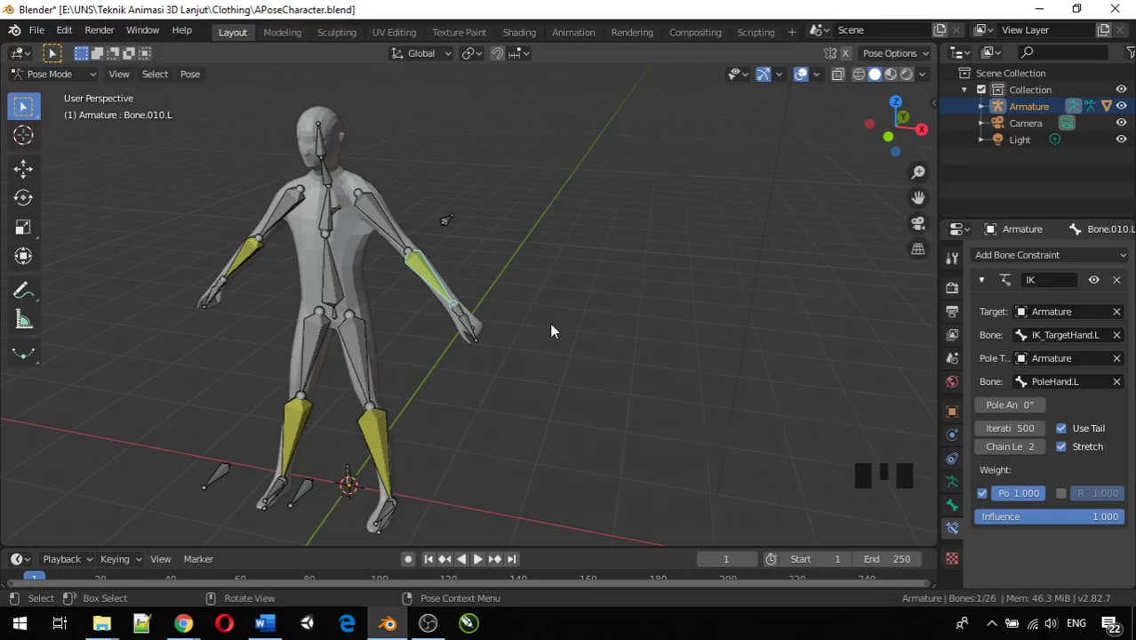
Step: Set the pole angle of the left forearm's IK constraint to -90°
middle_click_drag(551, 330, 574, 334)
scroll(417, 306, "up", 3)
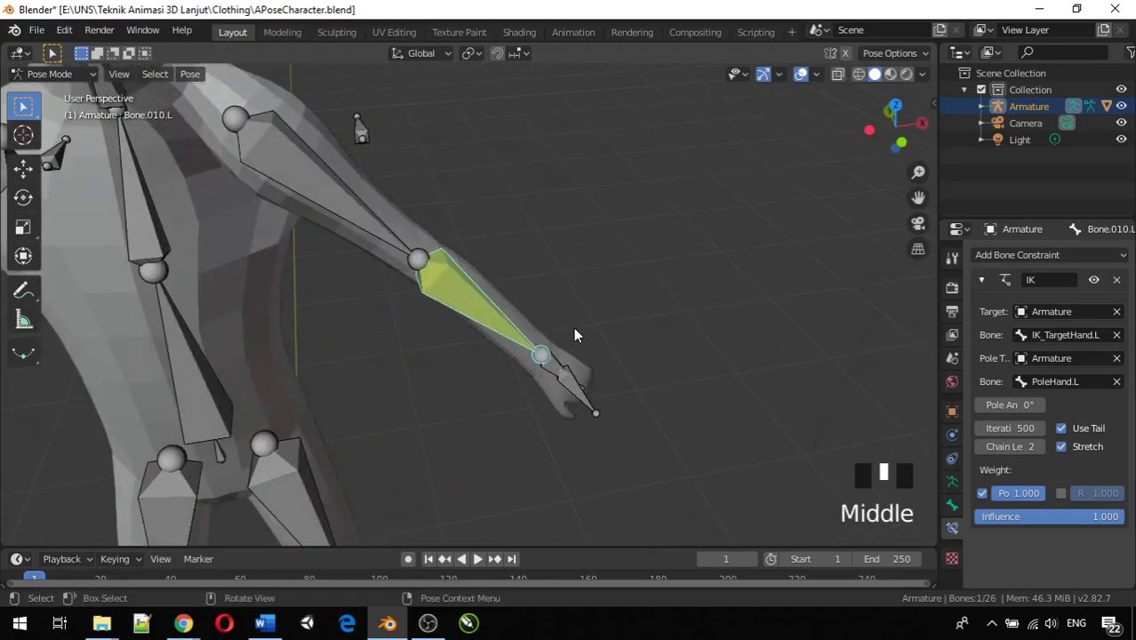
scroll(573, 334, "down", 2)
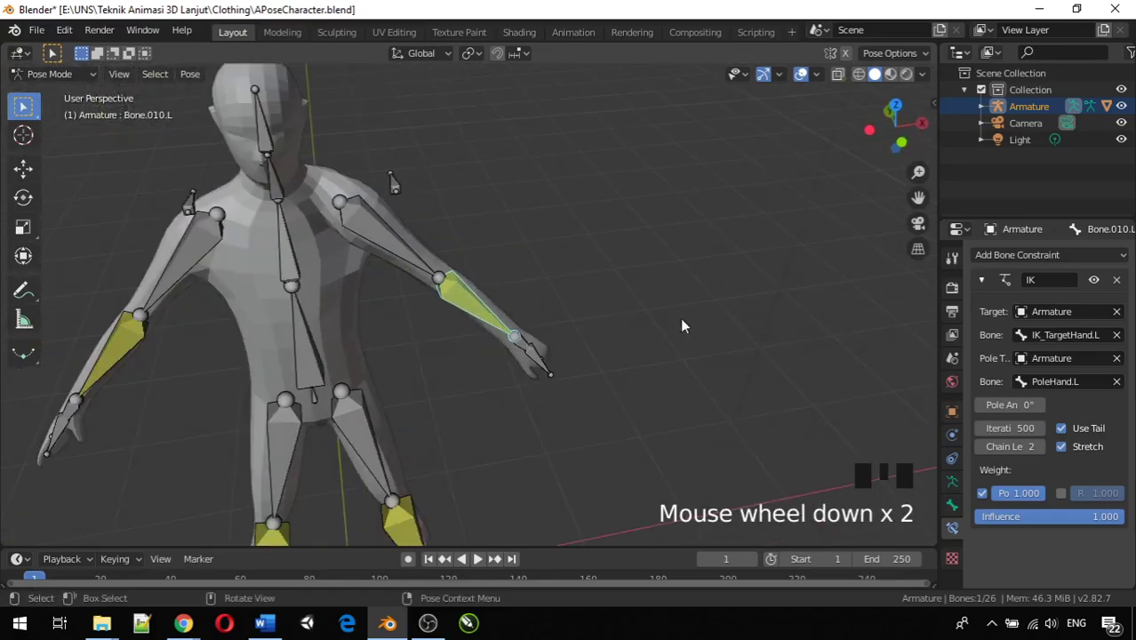
left_click(1018, 404)
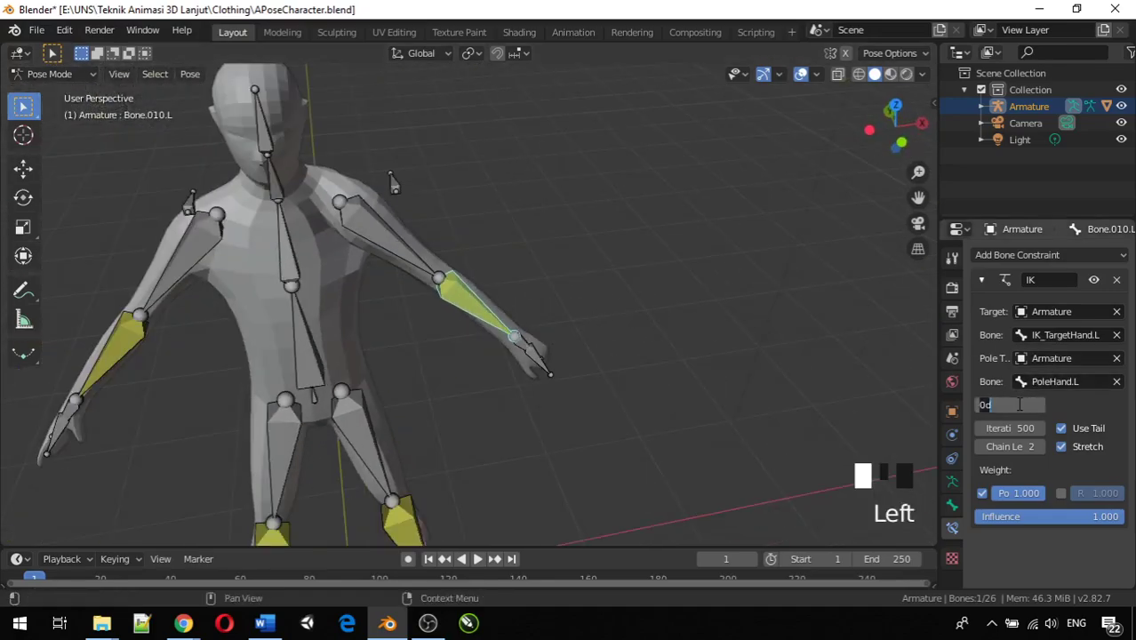
left_click(1105, 415)
left_click_drag(1015, 404, 1041, 404)
left_click_drag(1011, 405, 975, 406)
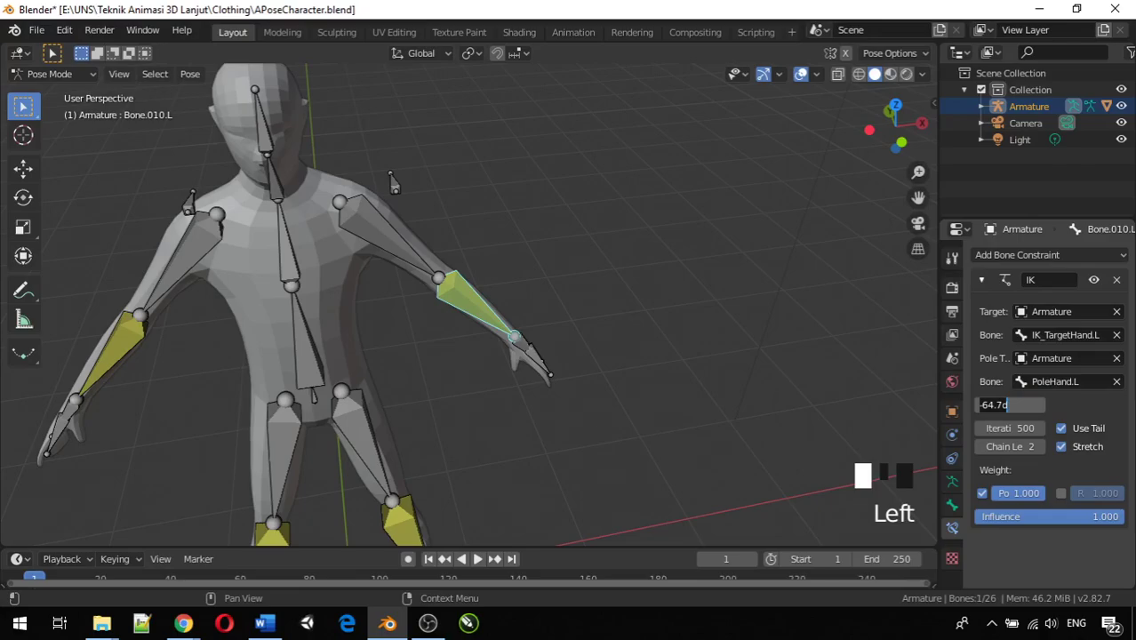
key("Return")
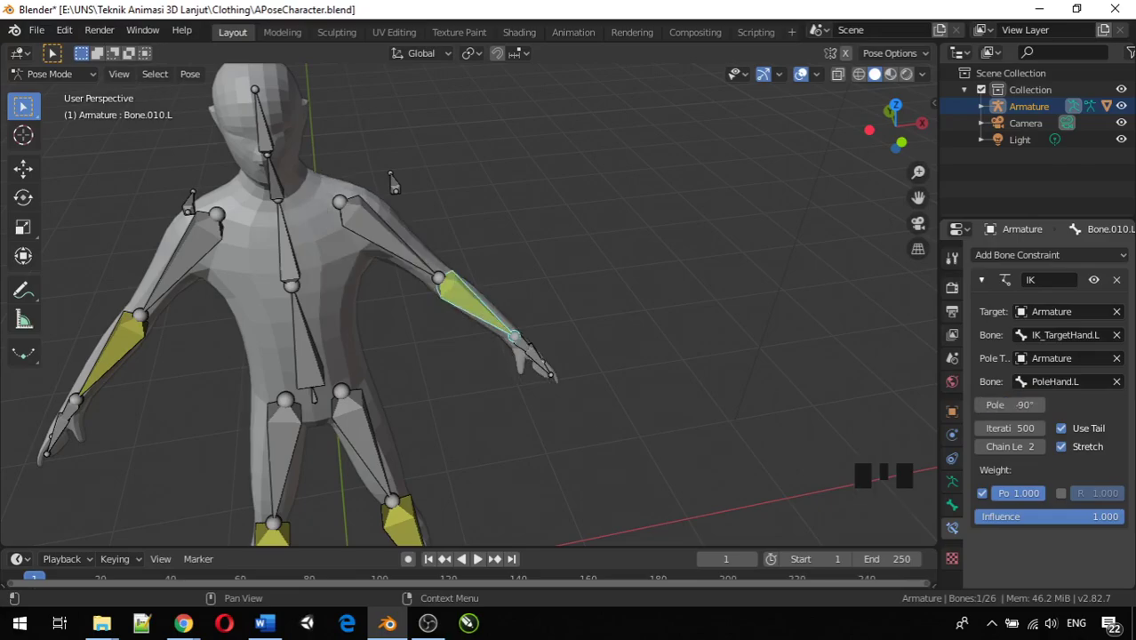
Step: Set the pole target of the right forearm's IK constraint to Armature with PoleHand.R as the pole bone
mouse_move(504, 344)
middle_mouse_down()
mouse_move(480, 258)
mouse_move(510, 275)
mouse_move(557, 342)
mouse_move(561, 306)
mouse_move(494, 326)
middle_mouse_up()
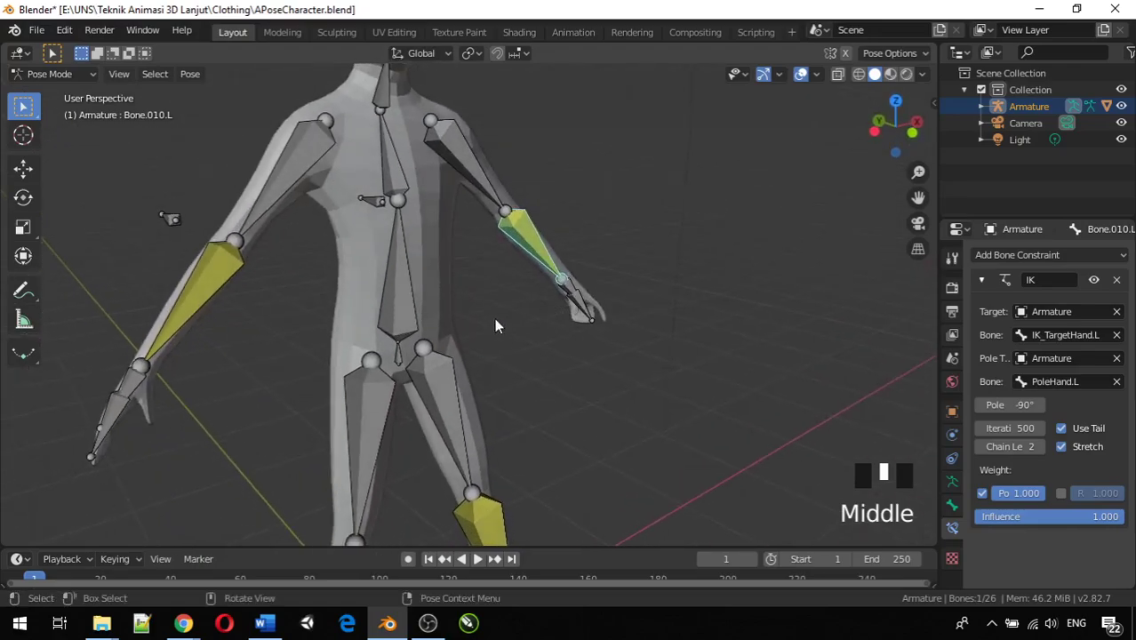
middle_click_drag(213, 264, 245, 355)
left_click(155, 324)
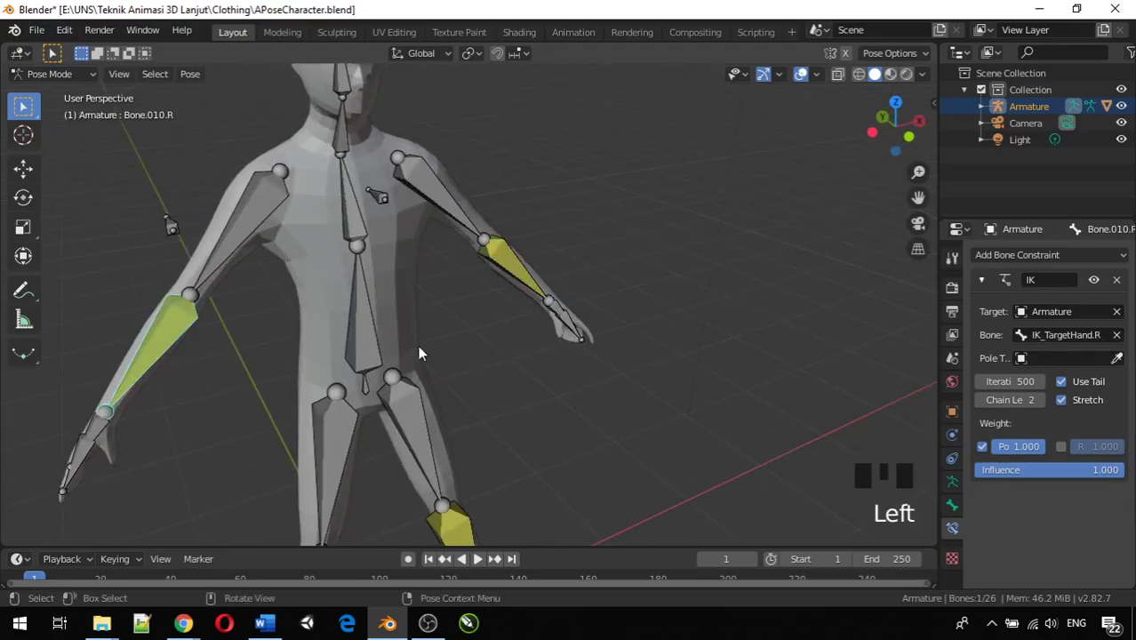
left_click(1079, 359)
left_click(1056, 382)
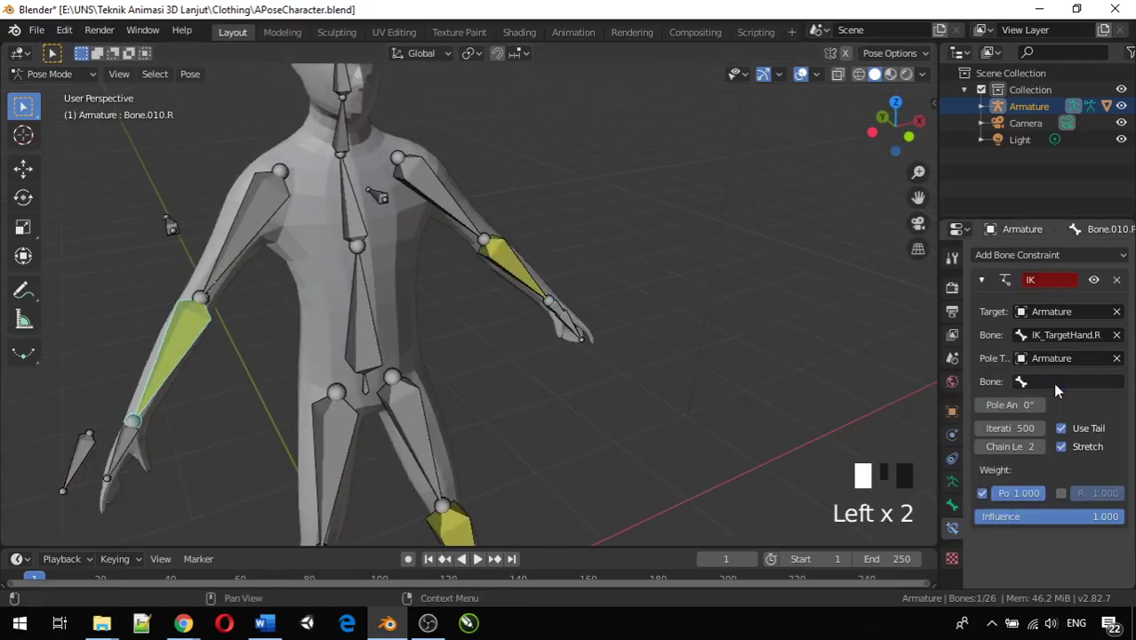
left_click(1062, 381)
scroll(1010, 480, "down", 5)
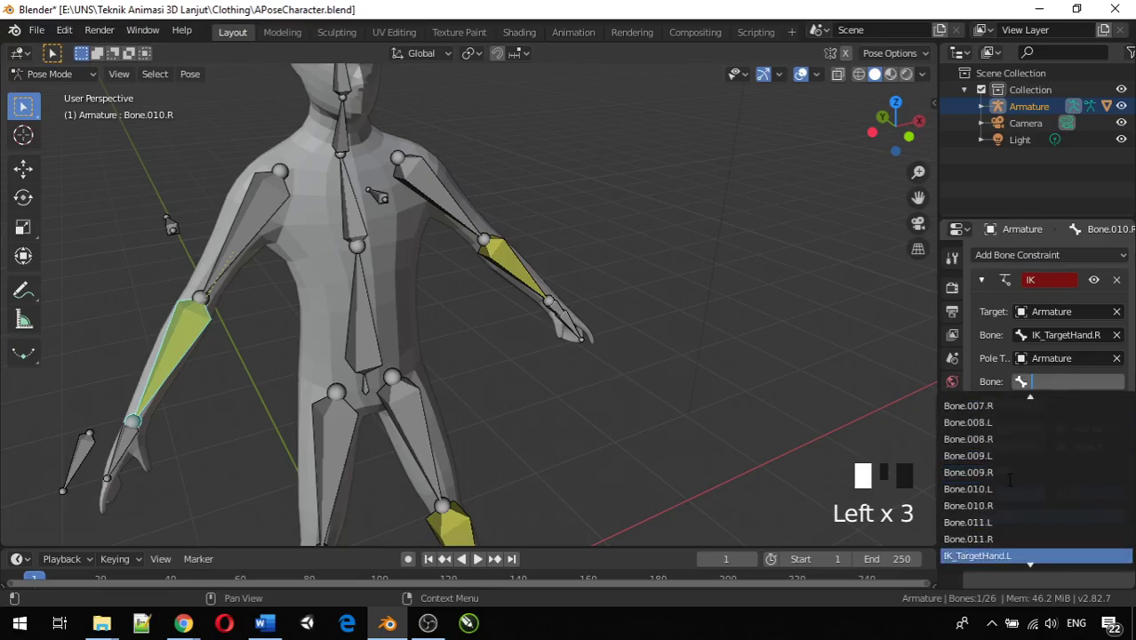
scroll(1009, 480, "down", 7)
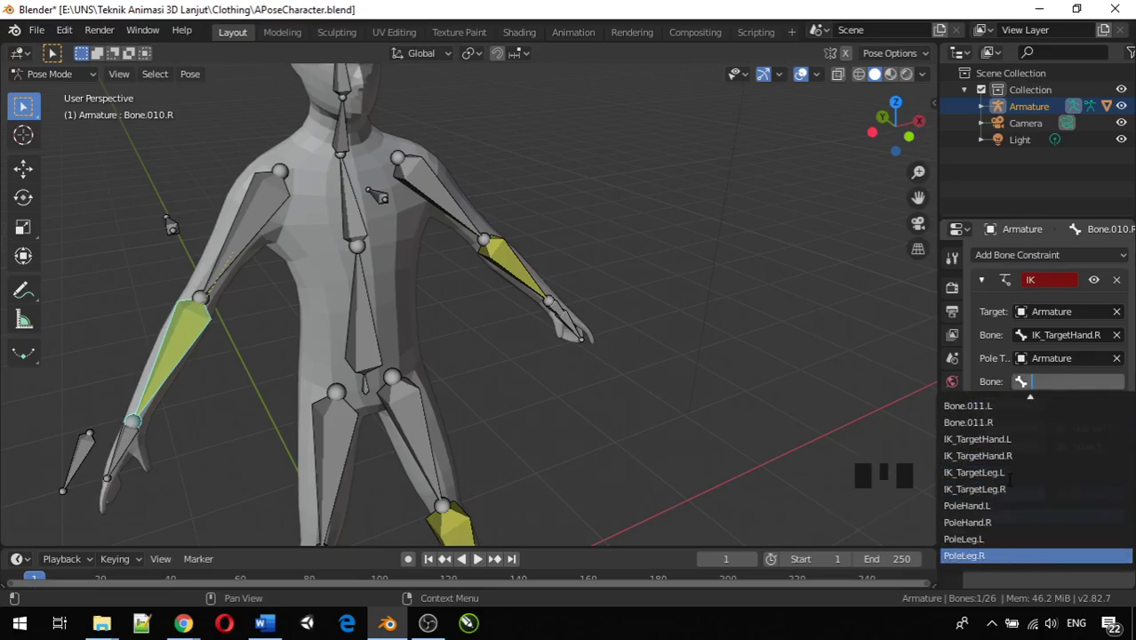
left_click(988, 523)
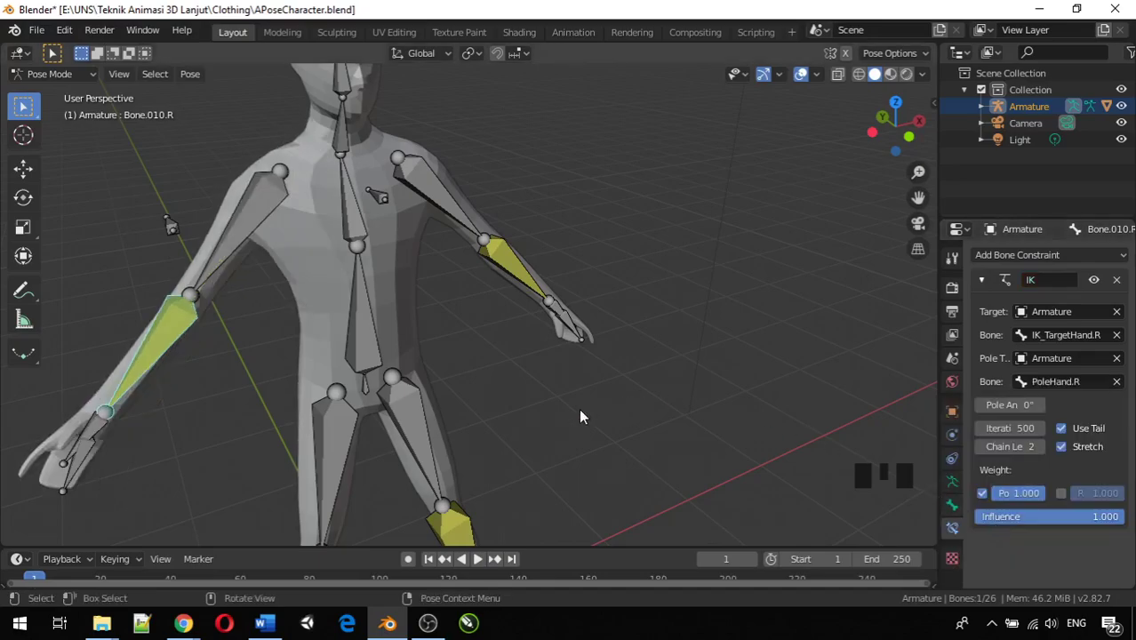
Step: Set the pole angle of the right forearm's IK constraint to -90°
mouse_move(580, 410)
middle_mouse_down()
mouse_move(684, 423)
mouse_move(679, 403)
mouse_move(574, 412)
middle_mouse_up()
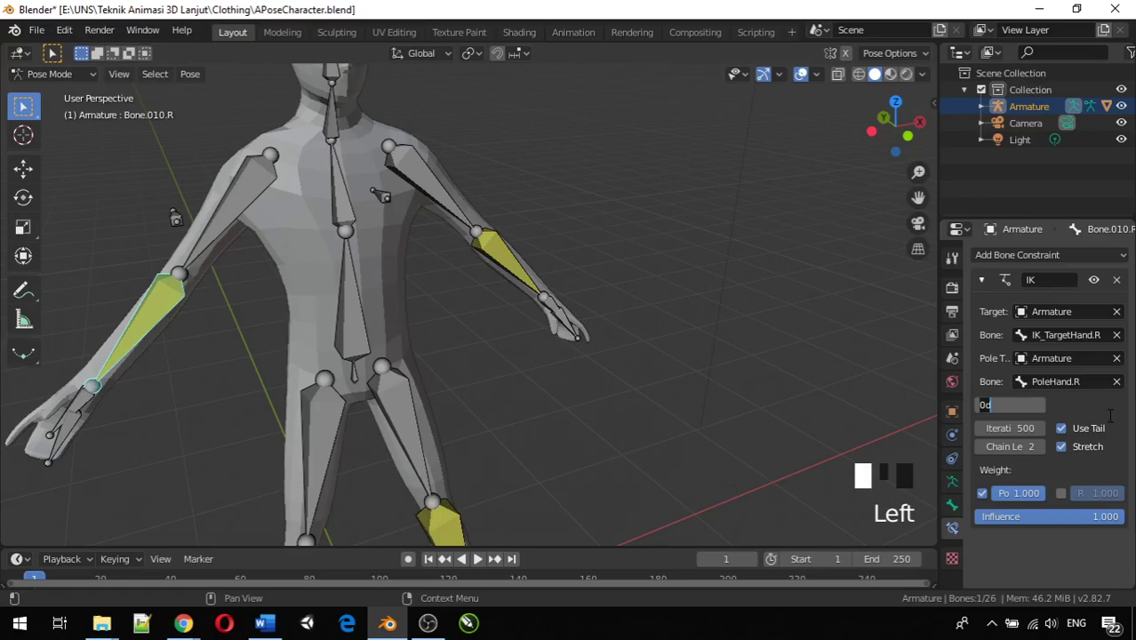
key("Return")
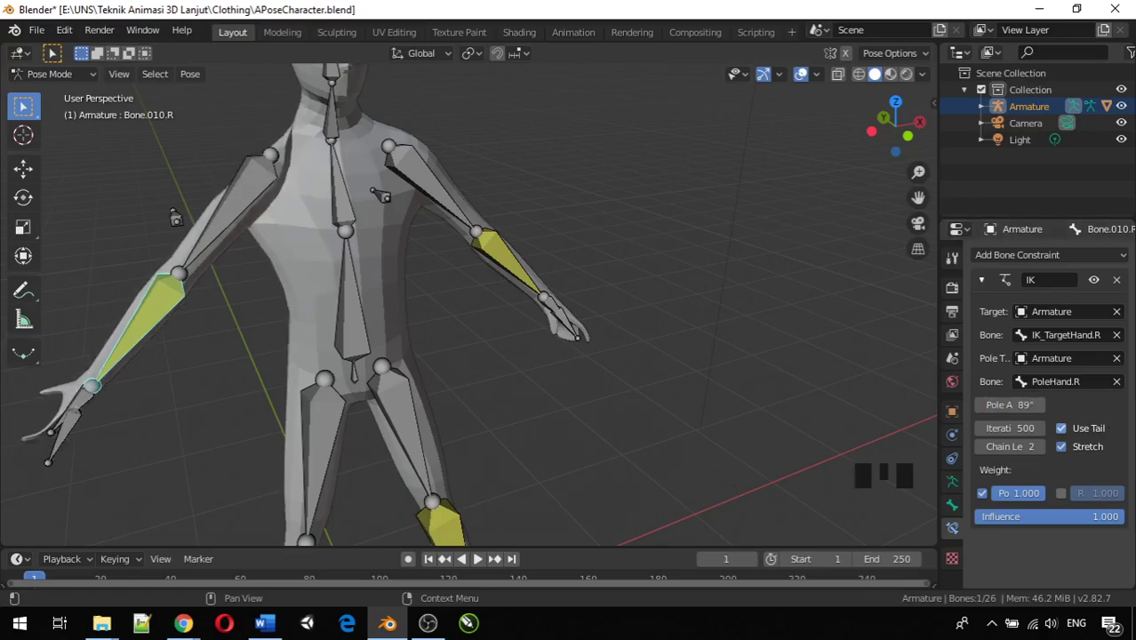
left_click(1023, 406)
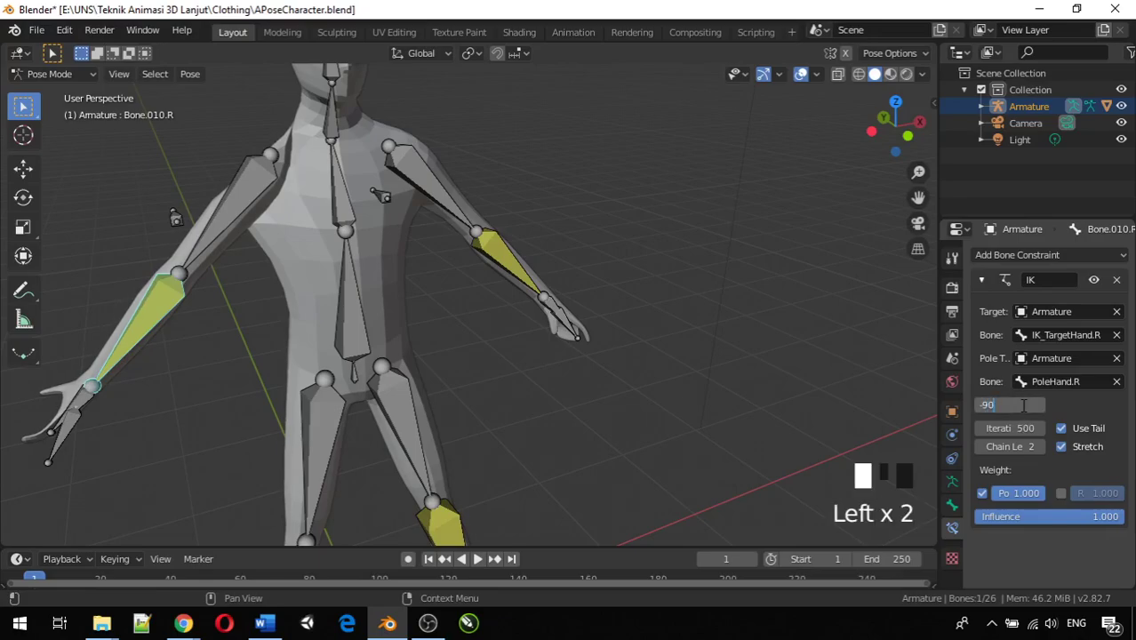
type("-90")
key("Return")
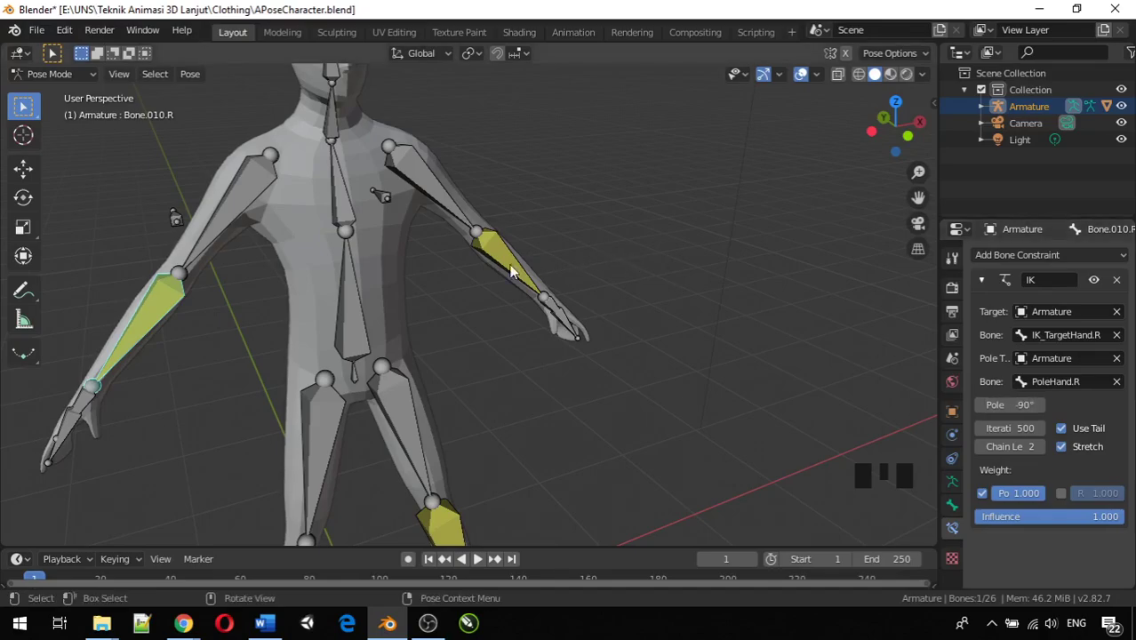
Step: Test the left arm's IK by moving IK_TargetHand.L in front of the body, and clear the bone's location
middle_click_drag(511, 271, 232, 255)
scroll(398, 269, "down", 3)
scroll(232, 258, "up", 6)
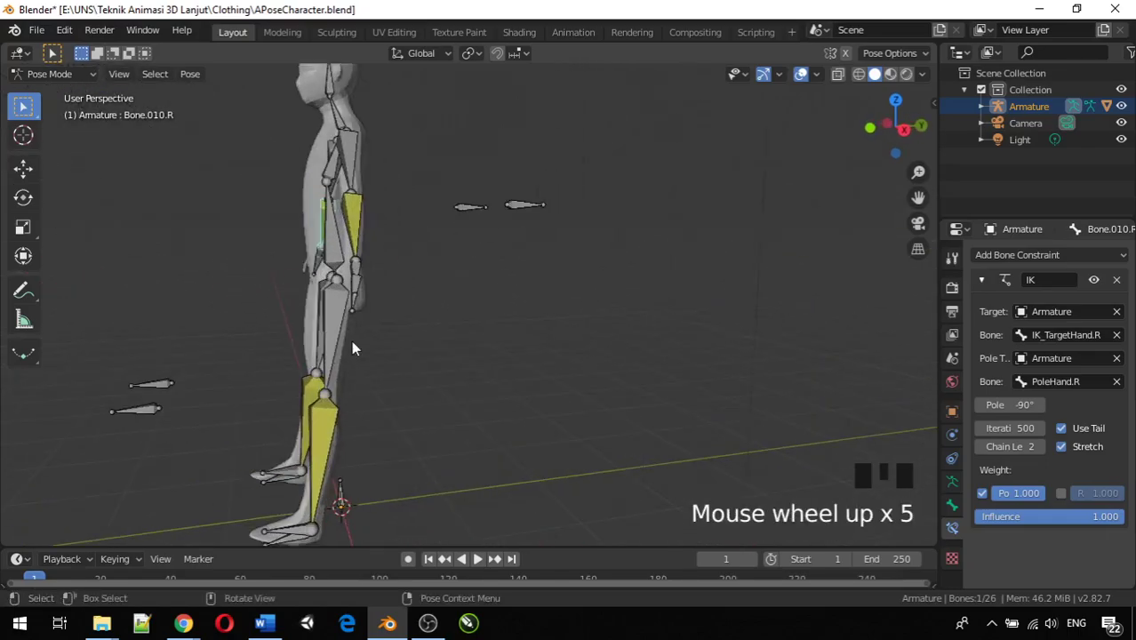
scroll(349, 285, "down", 2)
middle_click_drag(349, 285, 351, 329)
left_click(472, 310)
key("g")
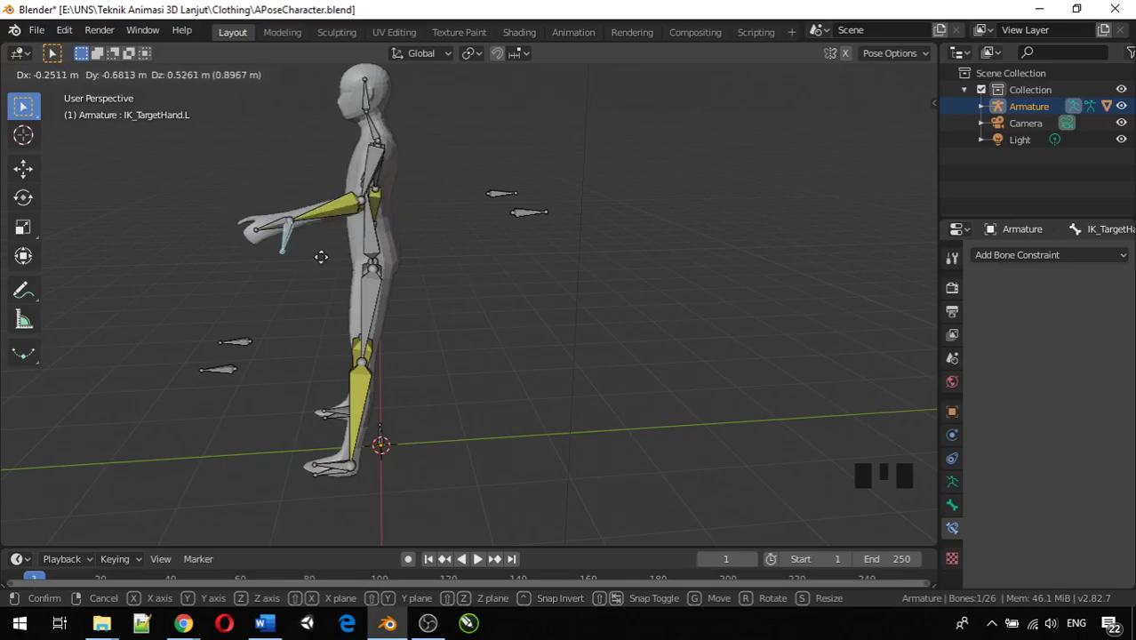
left_click(268, 287)
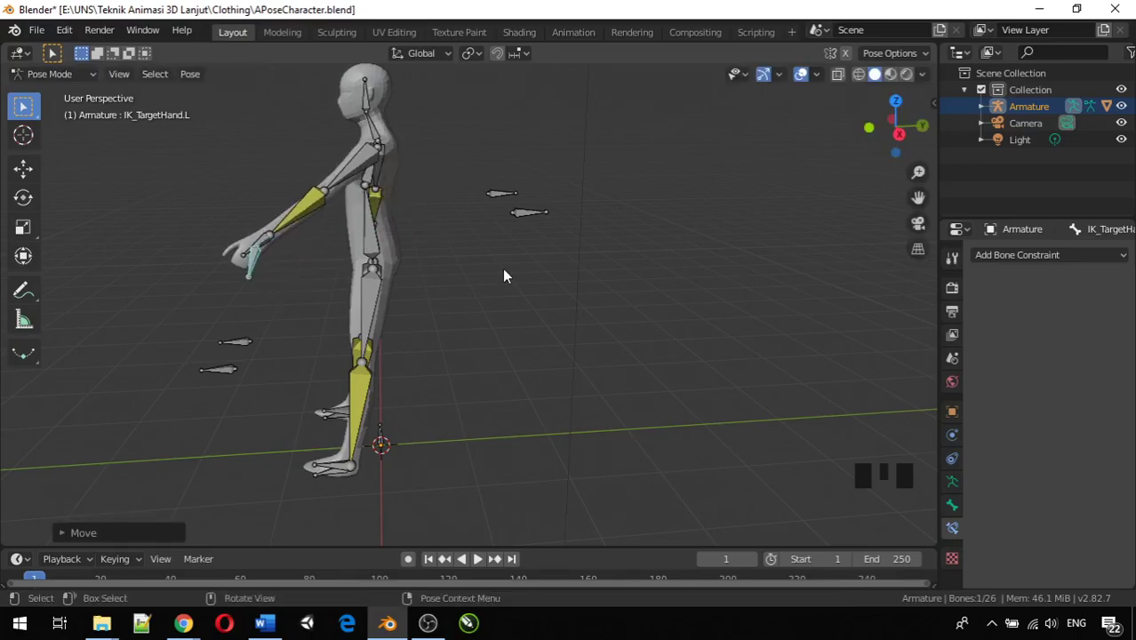
middle_click_drag(484, 257, 525, 318)
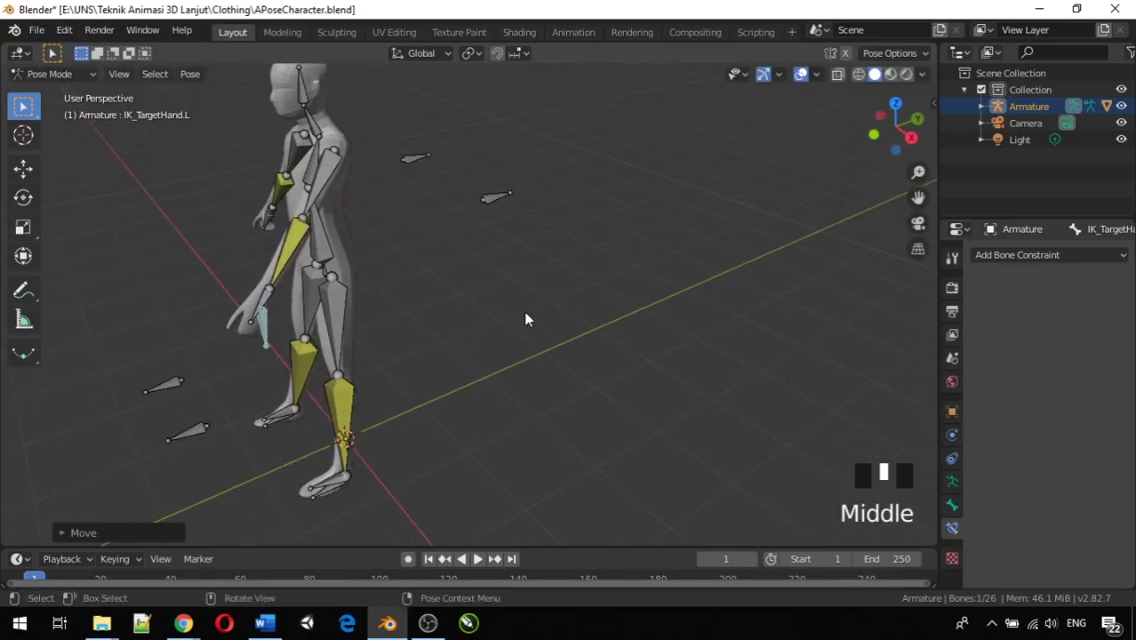
key("alt+g")
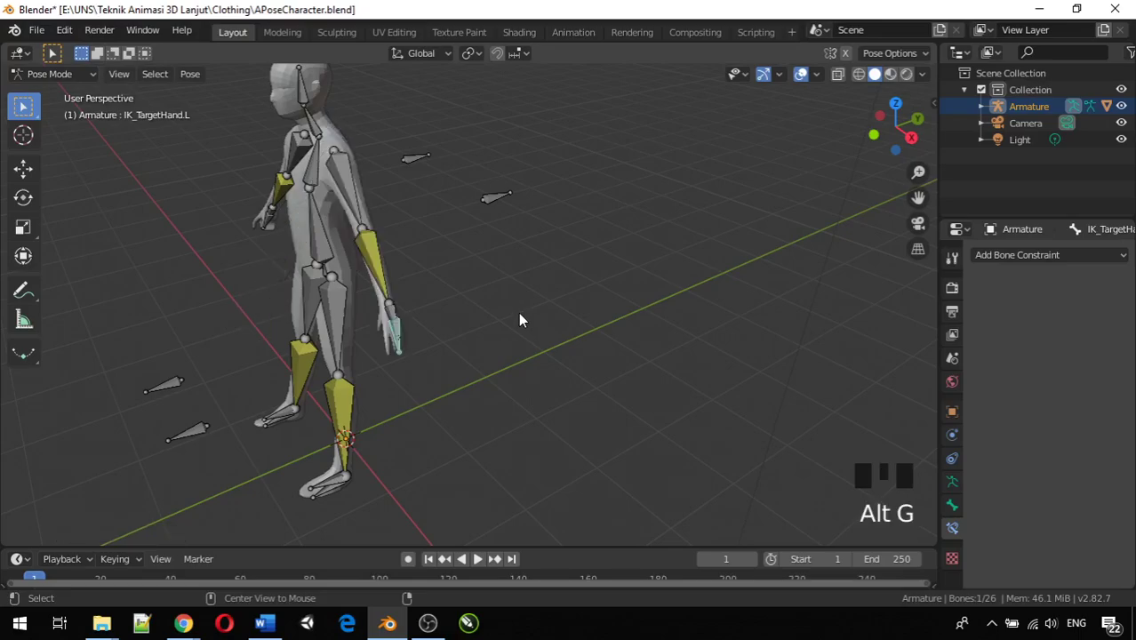
Step: Test the left leg's IK by moving IK_TargetLeg.L around, and clear the bone's location
middle_click_drag(324, 494, 306, 485)
left_click(322, 491)
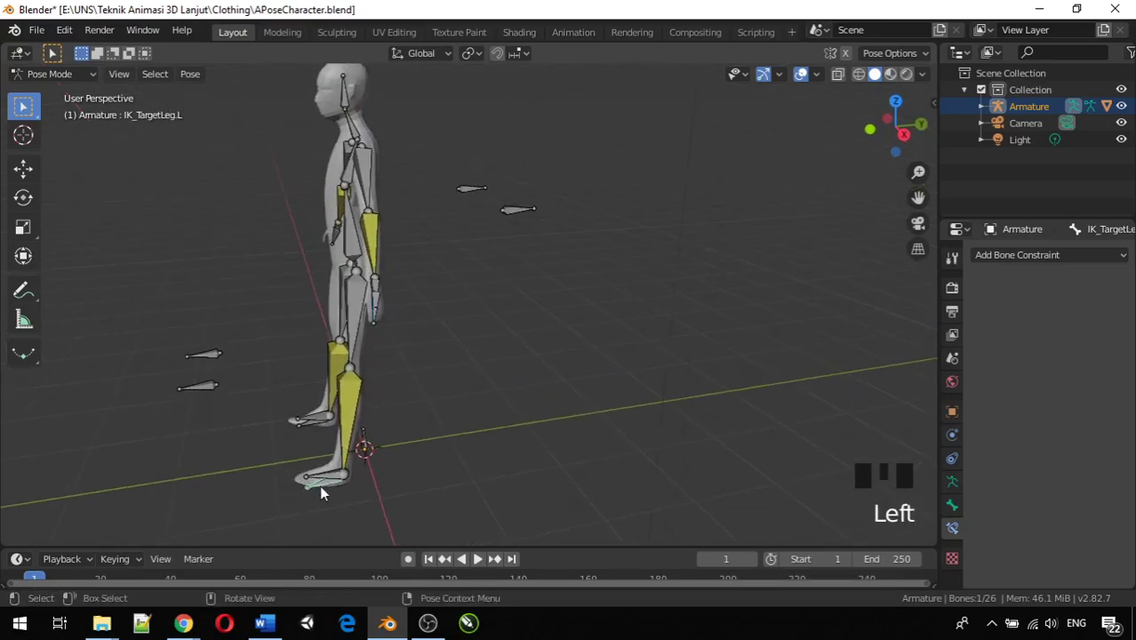
key("g")
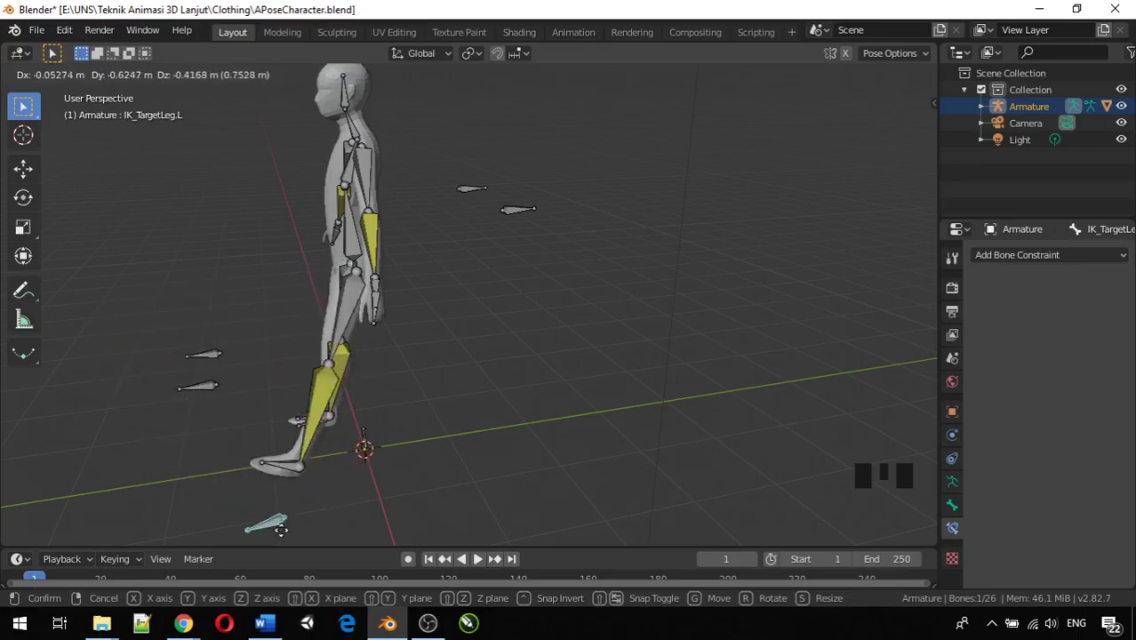
left_click(342, 500)
middle_click_drag(342, 500, 497, 525)
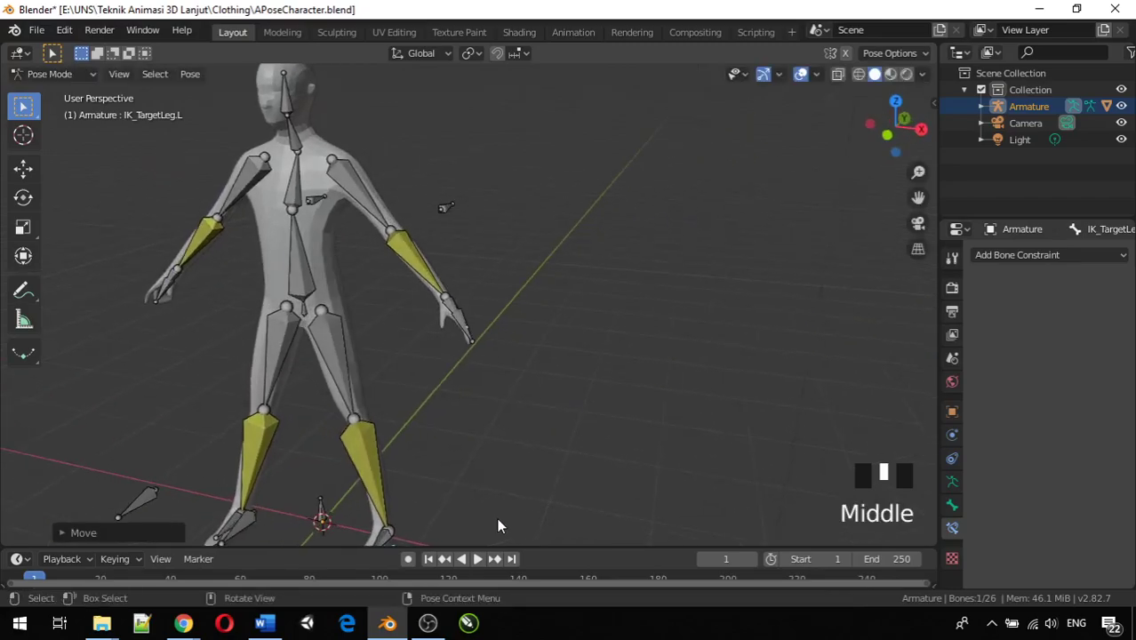
scroll(498, 525, "down", 3)
key("alt+g")
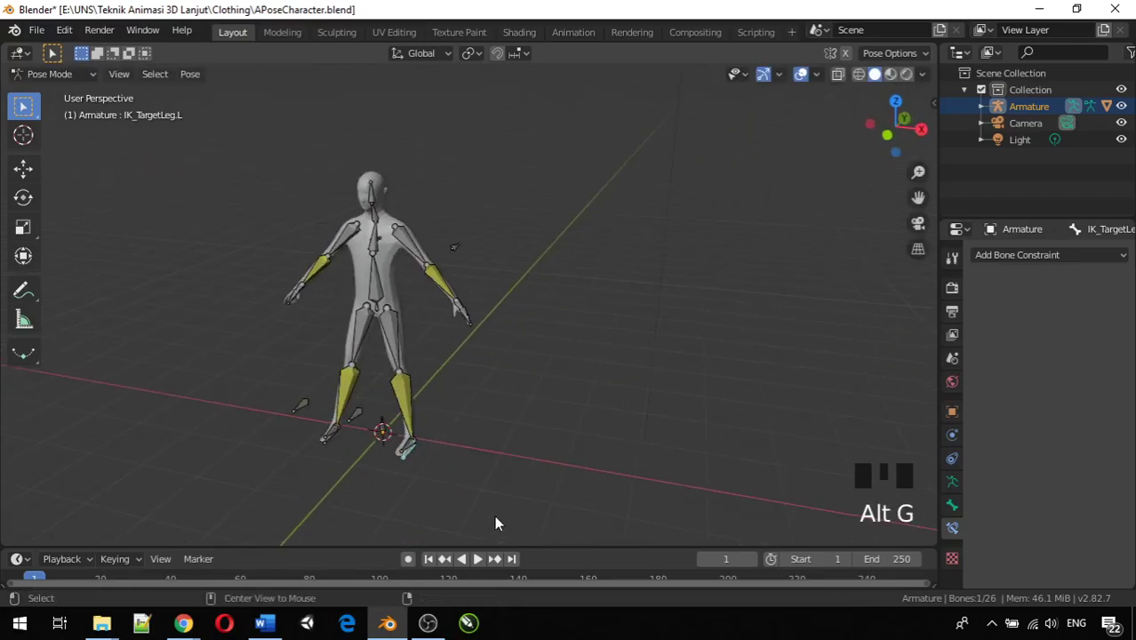
Step: Select the small hip bone Bone.001, show its bone properties and switch the armature to Edit Mode
middle_click_drag(481, 530, 437, 478)
scroll(436, 485, "up", 4)
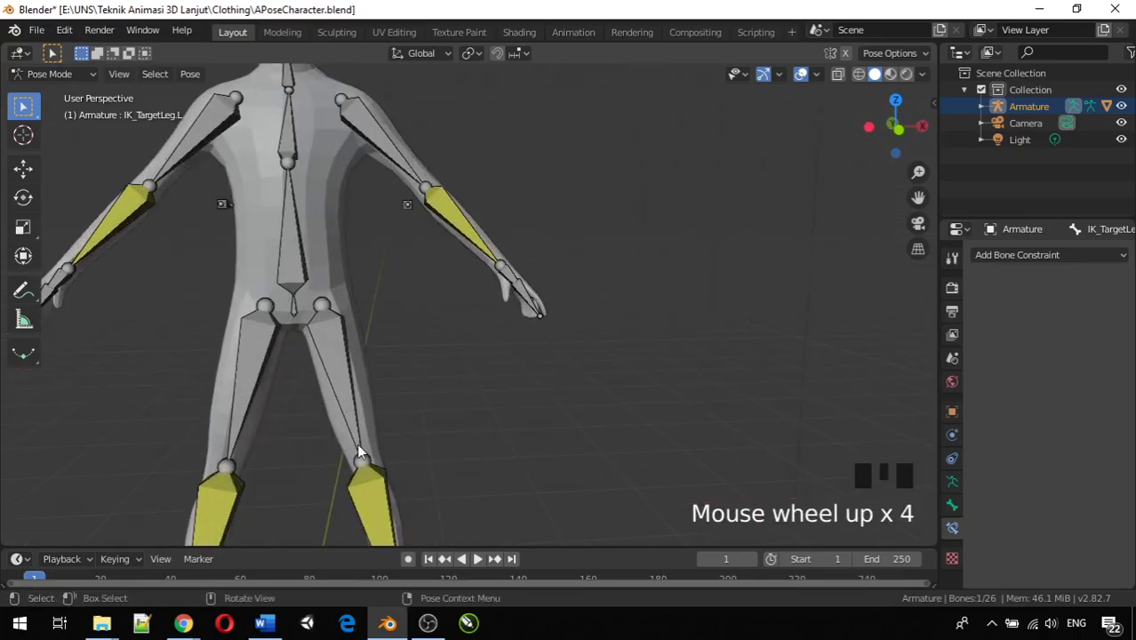
scroll(356, 444, "down", 1)
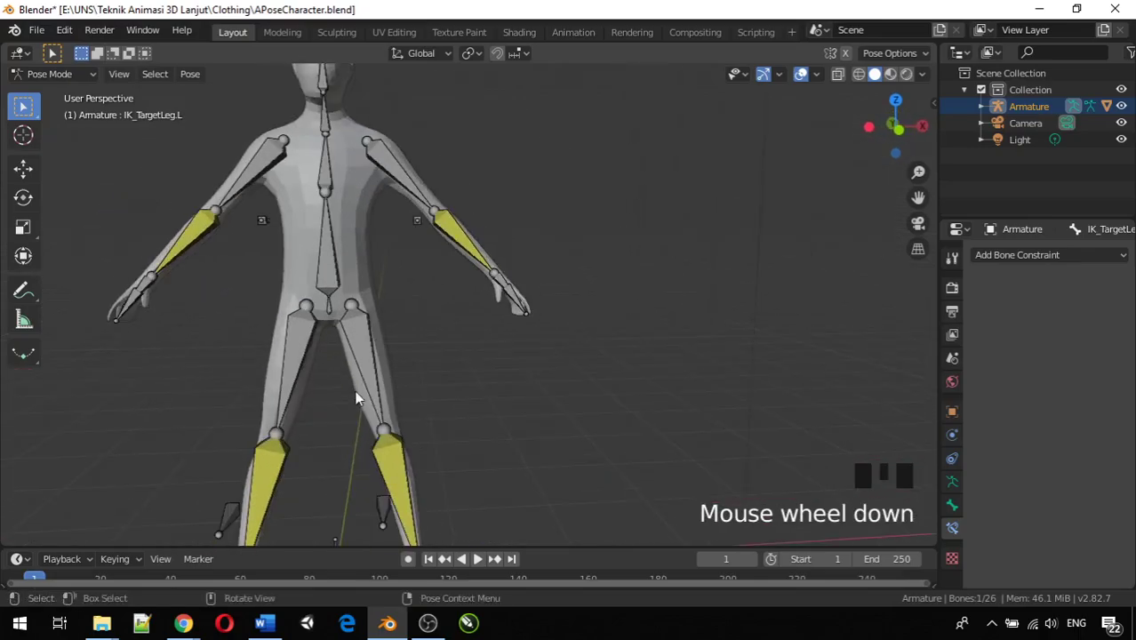
left_click(327, 311)
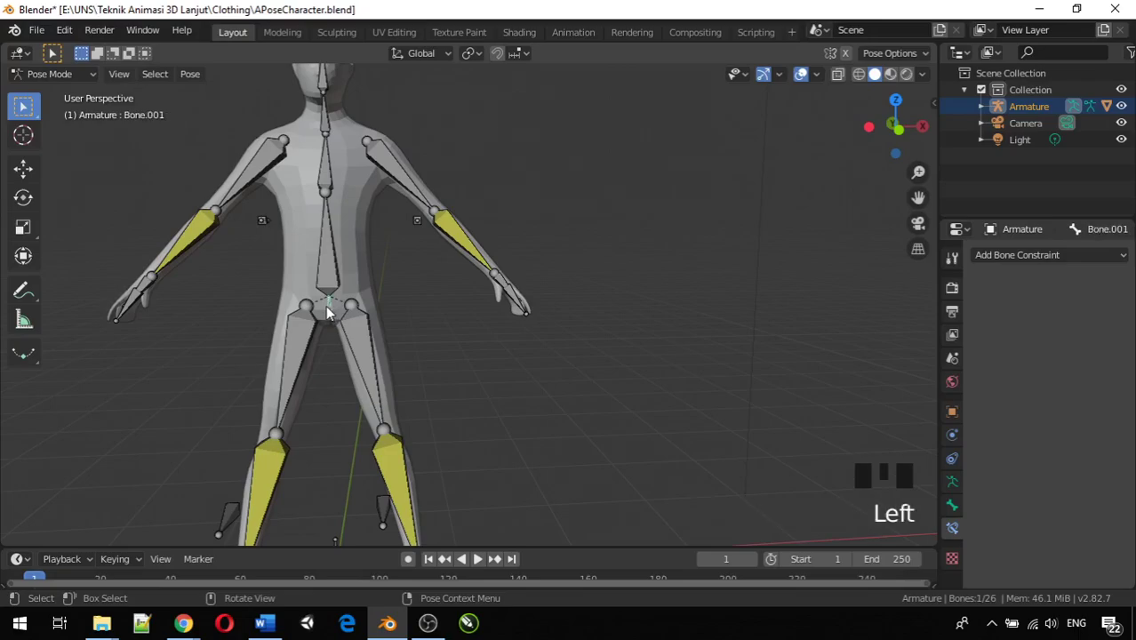
left_click(951, 505)
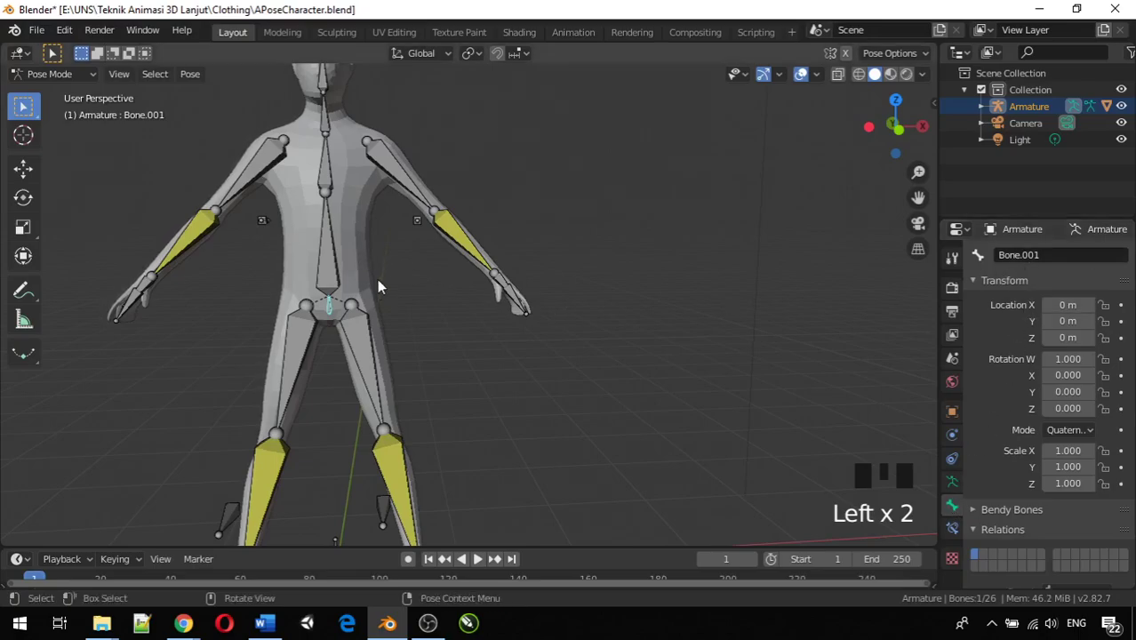
left_click(40, 73)
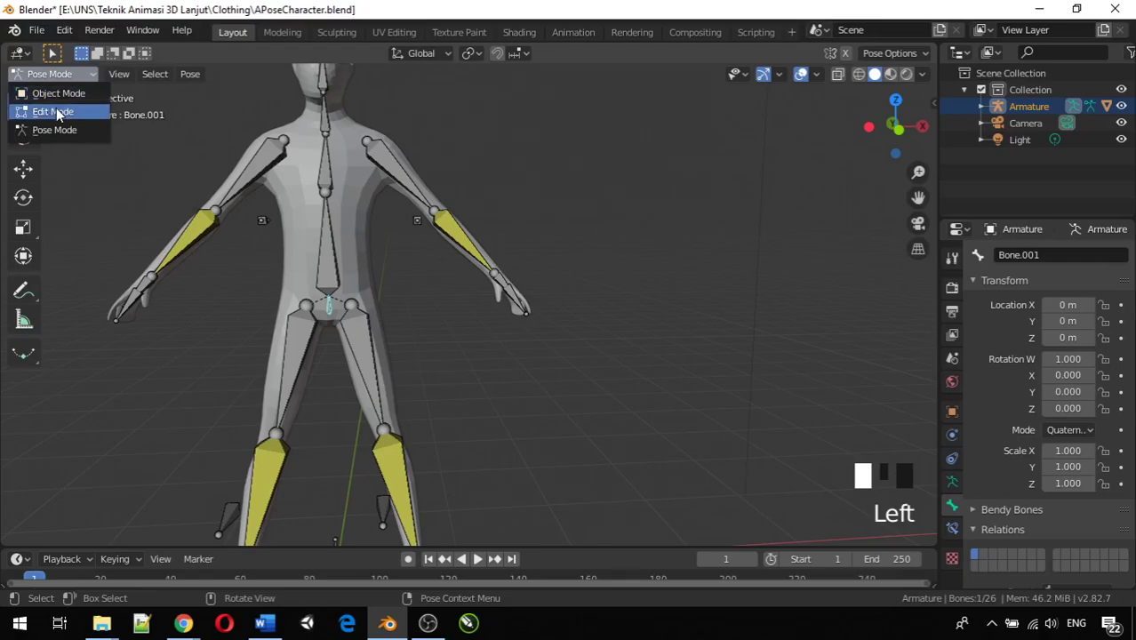
left_click(56, 111)
Step: Set the parent of the hip bone Bone.001 to the root bone named Bone
scroll(351, 309, "down", 5)
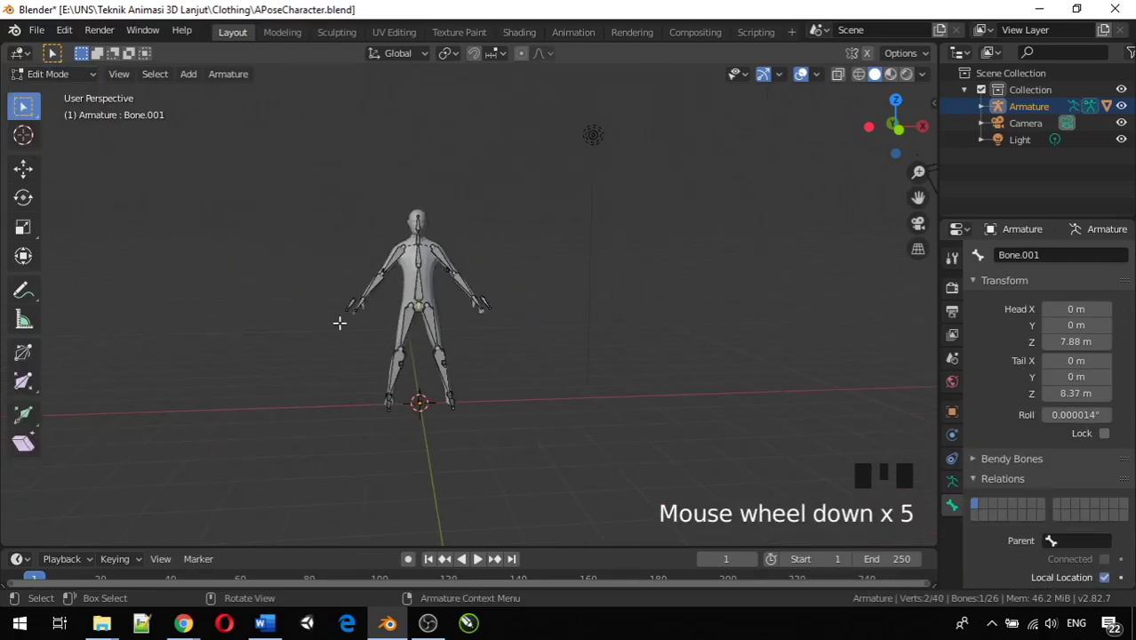
middle_click_drag(339, 322, 368, 296)
scroll(368, 439, "up", 5)
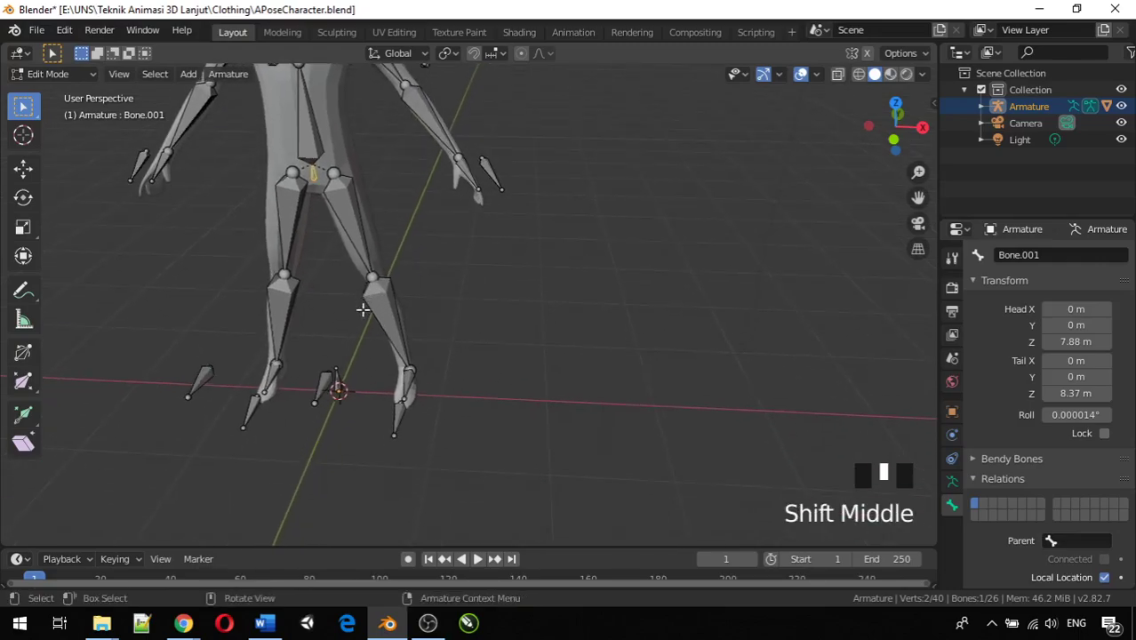
left_click(339, 374)
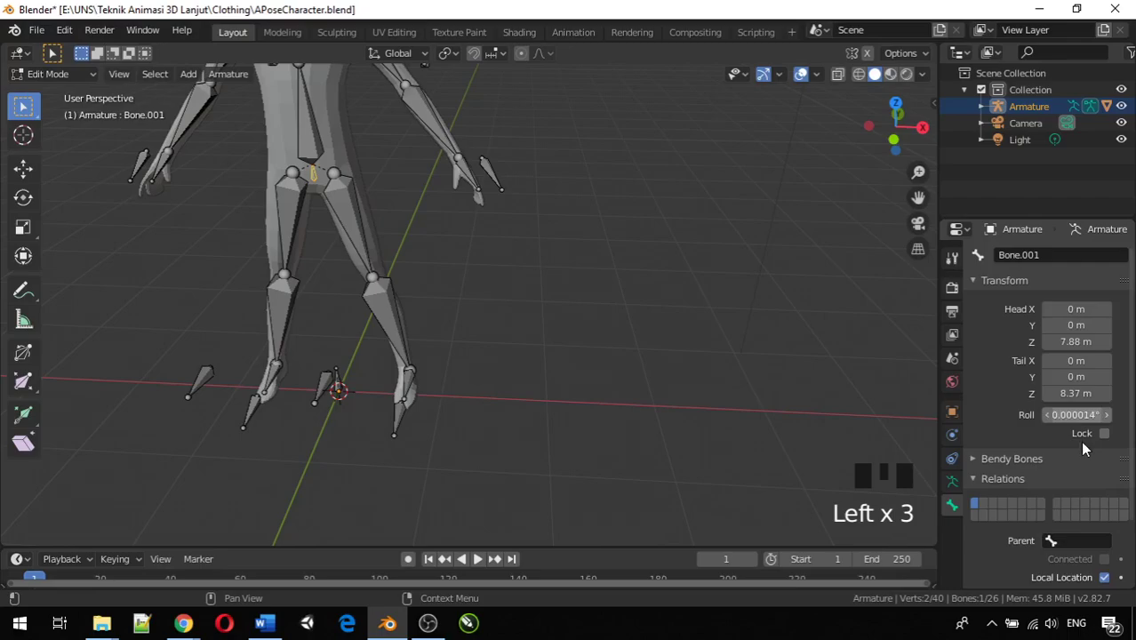
left_click(1087, 539)
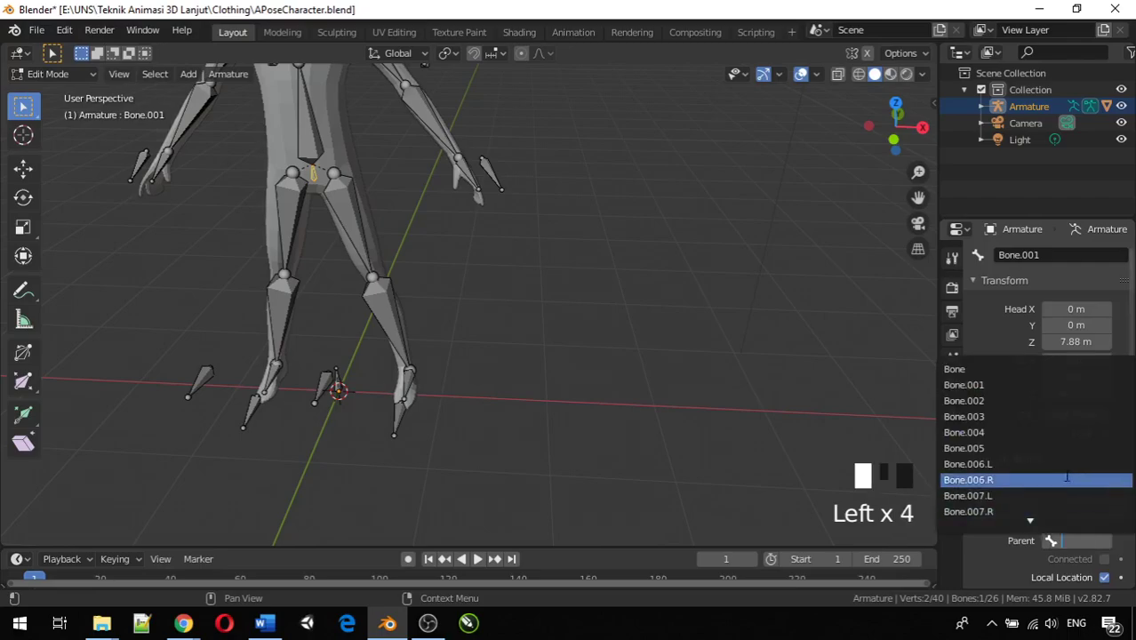
left_click(1031, 369)
middle_click_drag(337, 355, 332, 254)
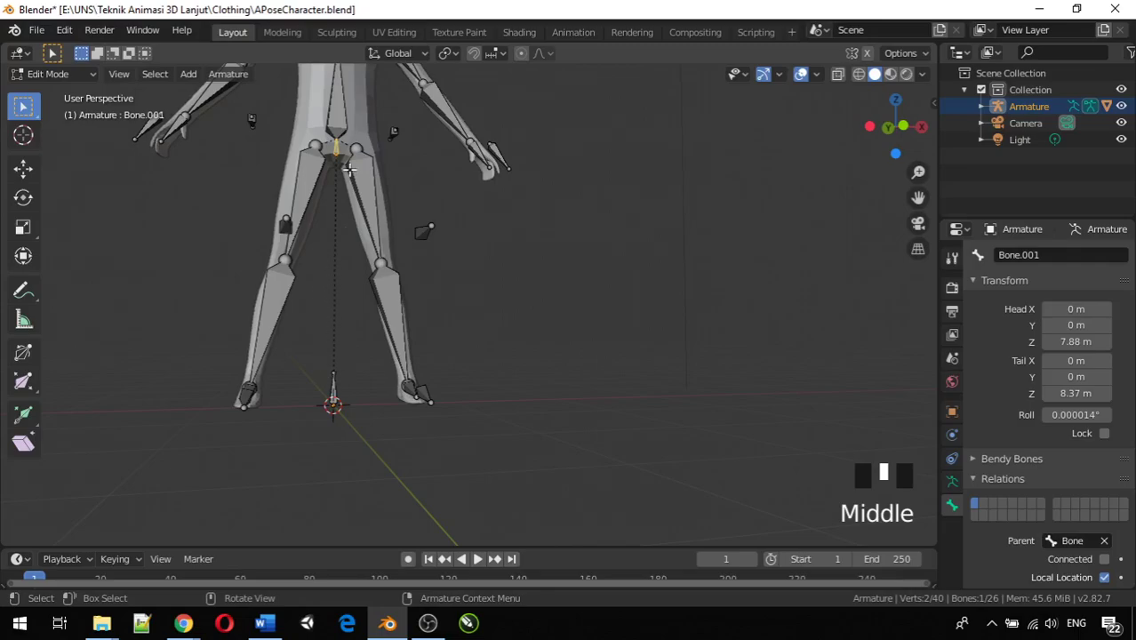
scroll(350, 170, "down", 2)
middle_click_drag(396, 210, 380, 255)
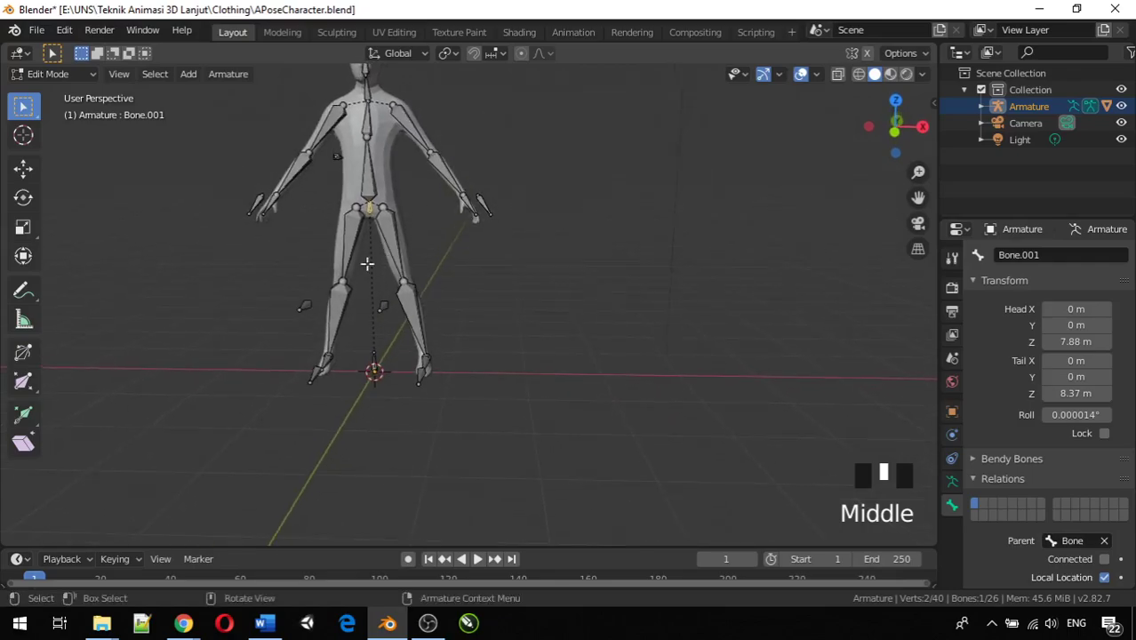
Step: Switch the armature to Pose Mode, test the root bone named Bone by moving it along Z, and undo the move
left_click_drag(78, 80, 63, 130)
middle_click_drag(345, 285, 395, 345)
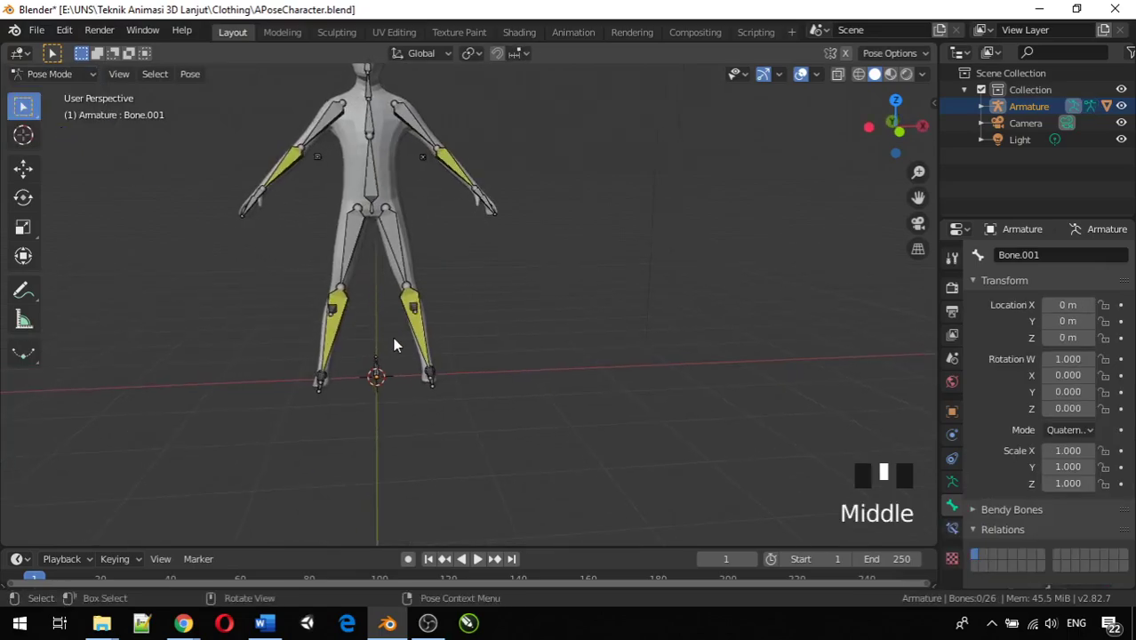
left_click(377, 370)
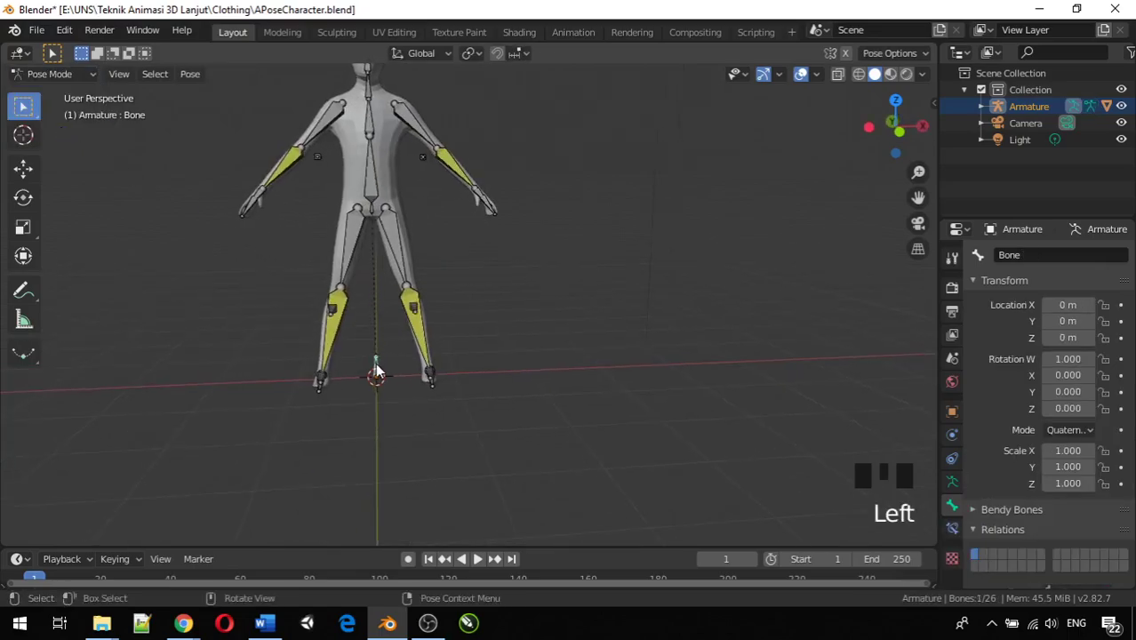
key("g")
key("z")
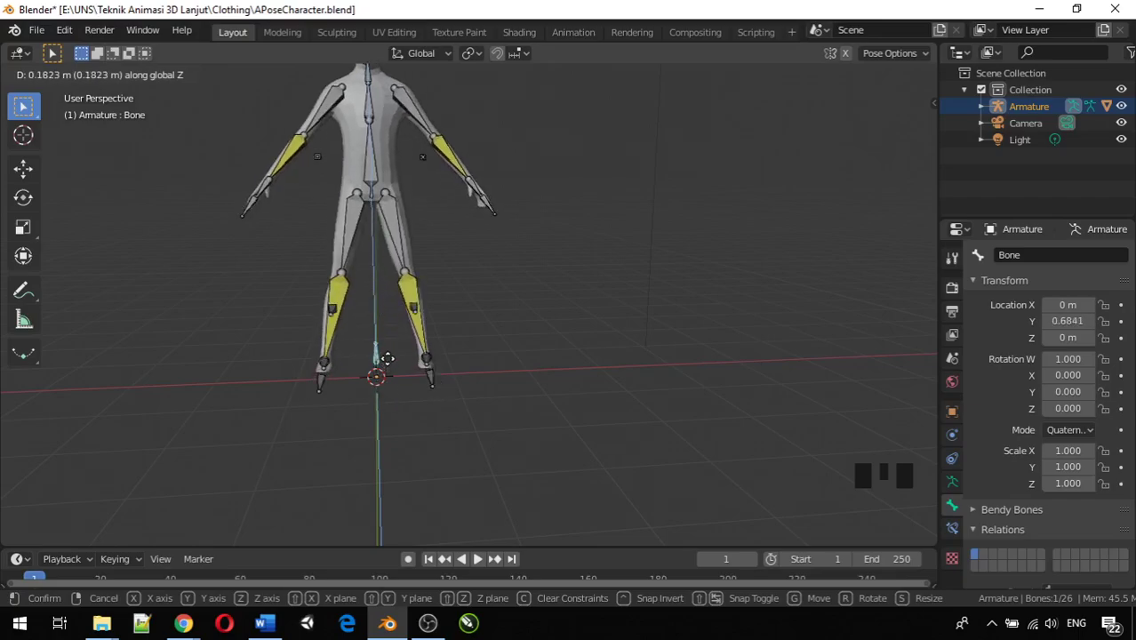
left_click(387, 375)
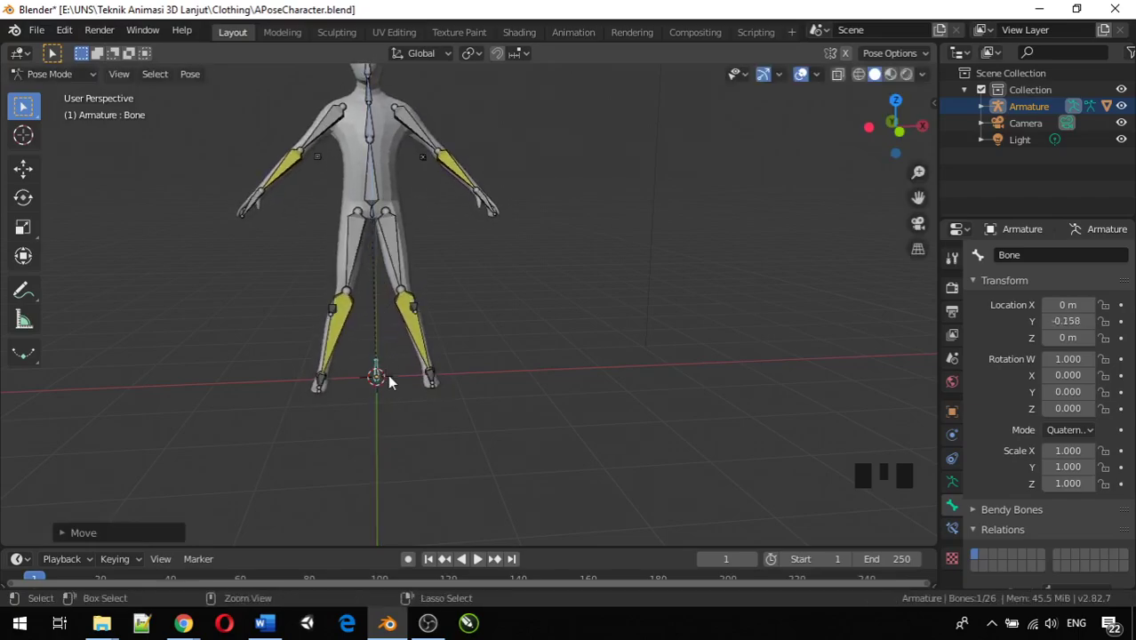
key("ctrl+z")
Step: Select both leg pole bones and scale them apart to about 1.38 in the front view
left_click(412, 303)
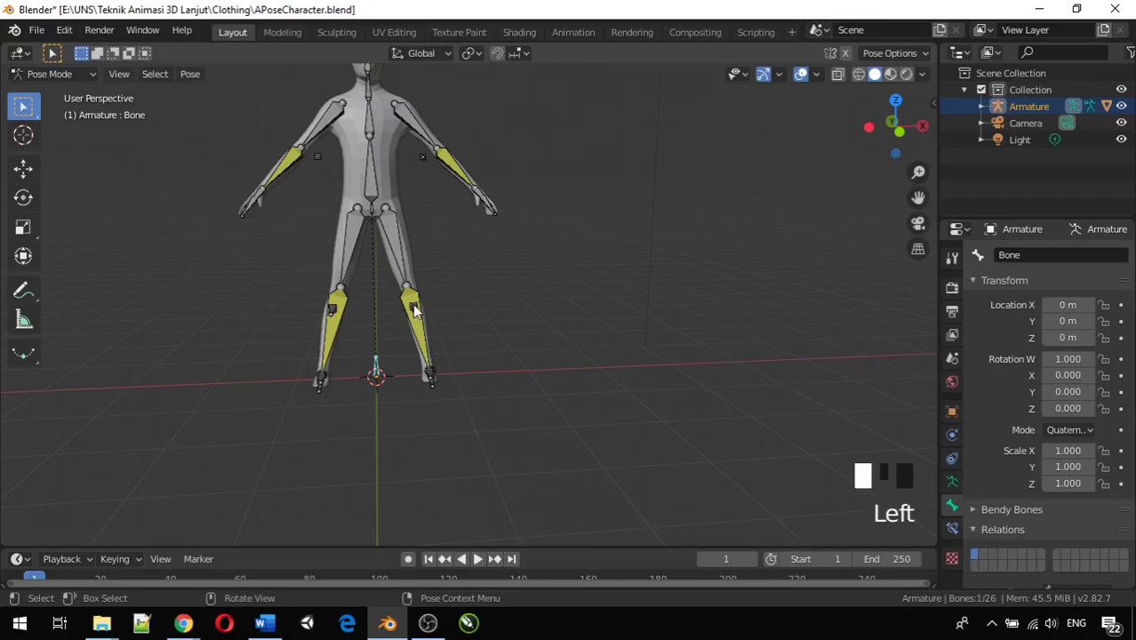
left_click(335, 311, "shift")
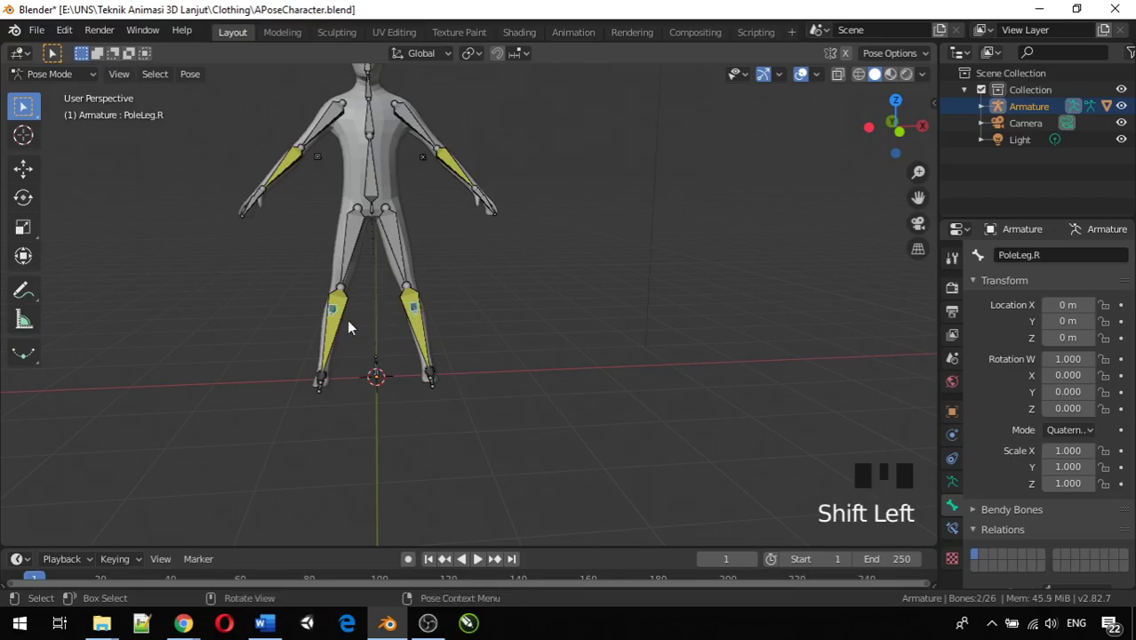
key("KP_1")
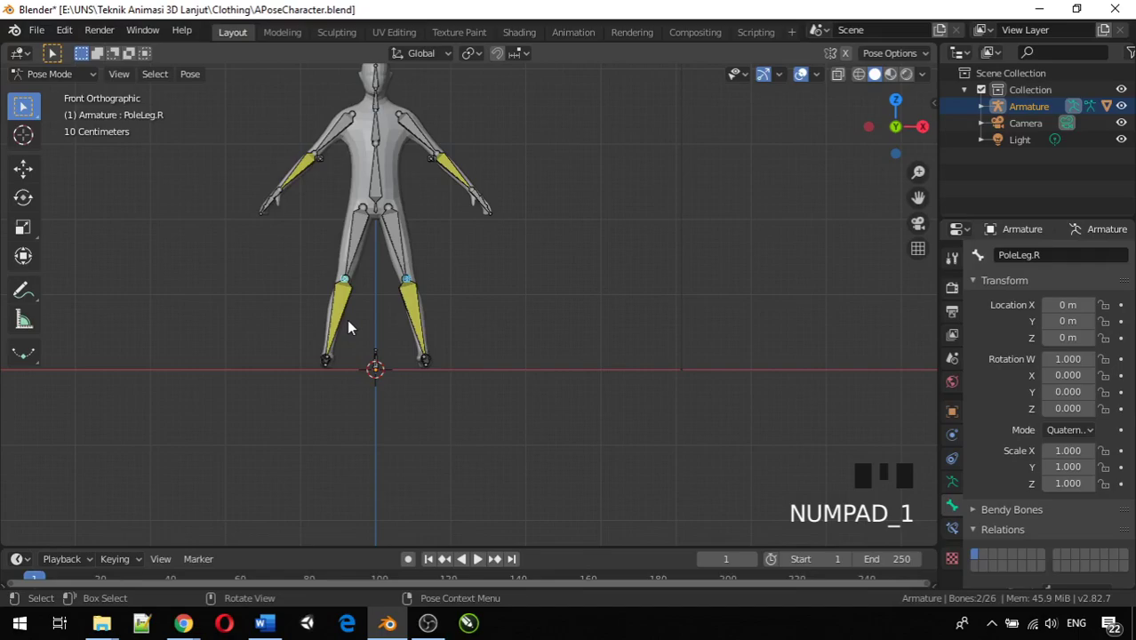
key("s")
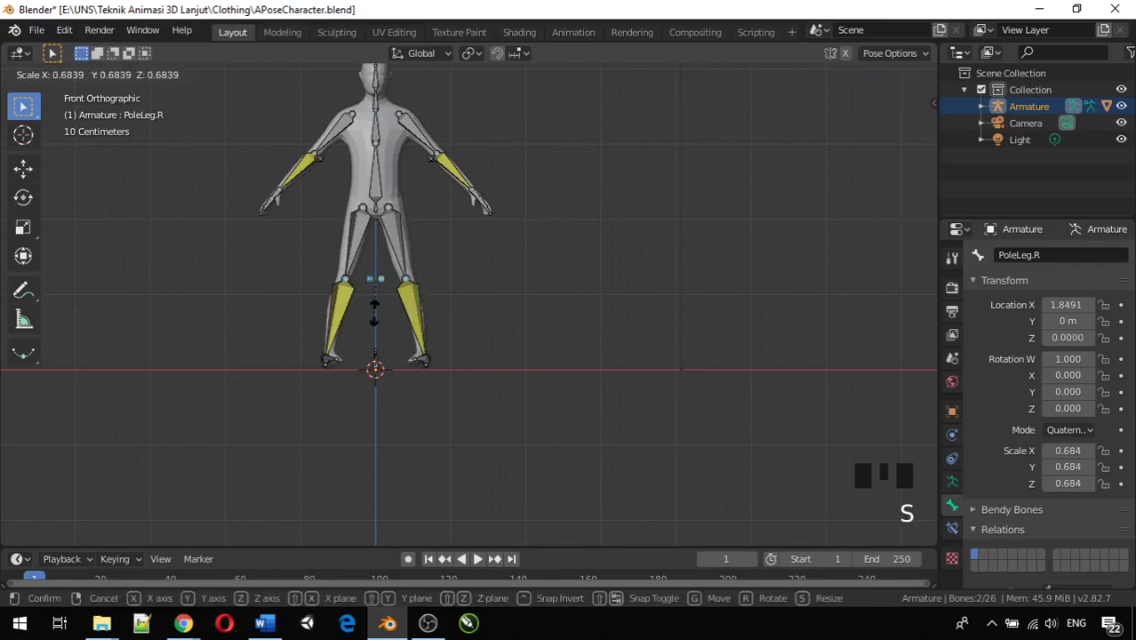
left_click(336, 336)
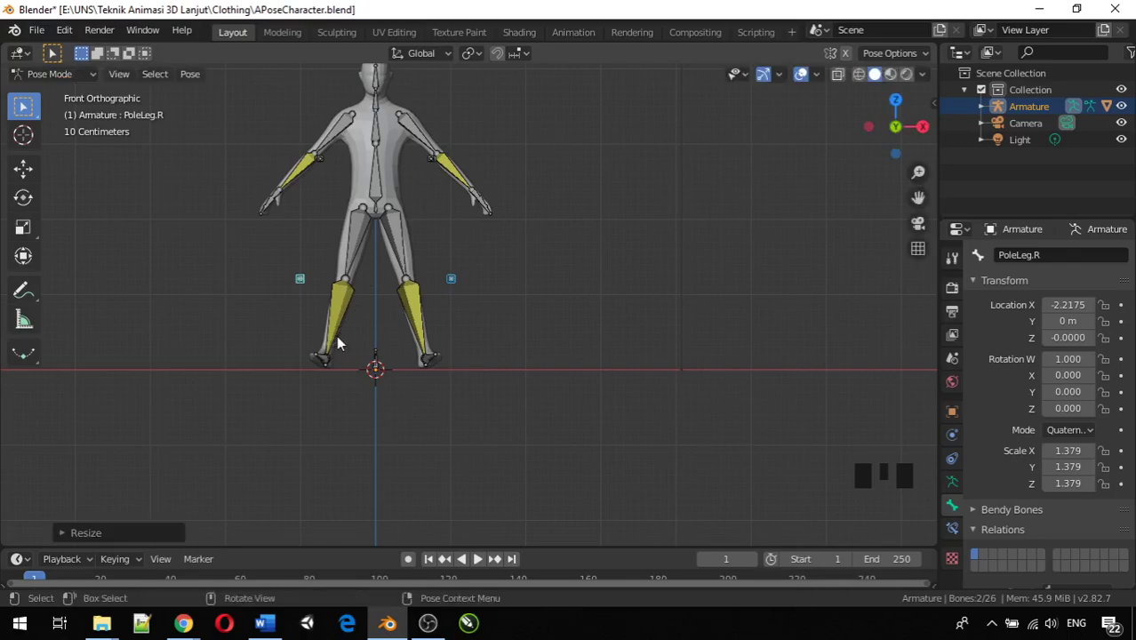
middle_click_drag(346, 349, 361, 390)
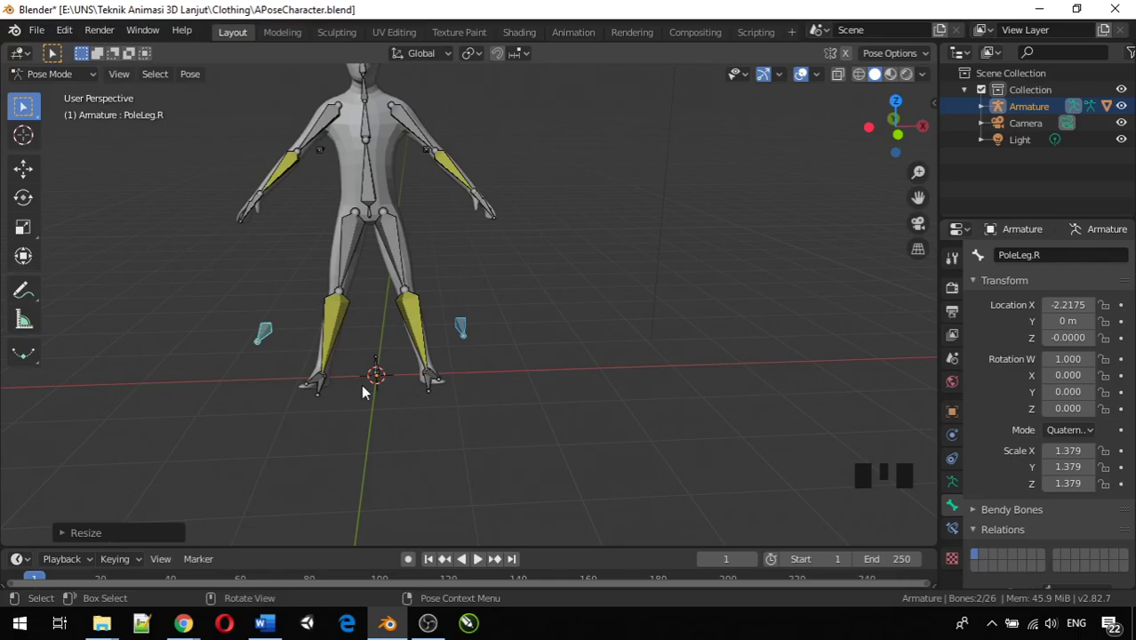
key("KP_1")
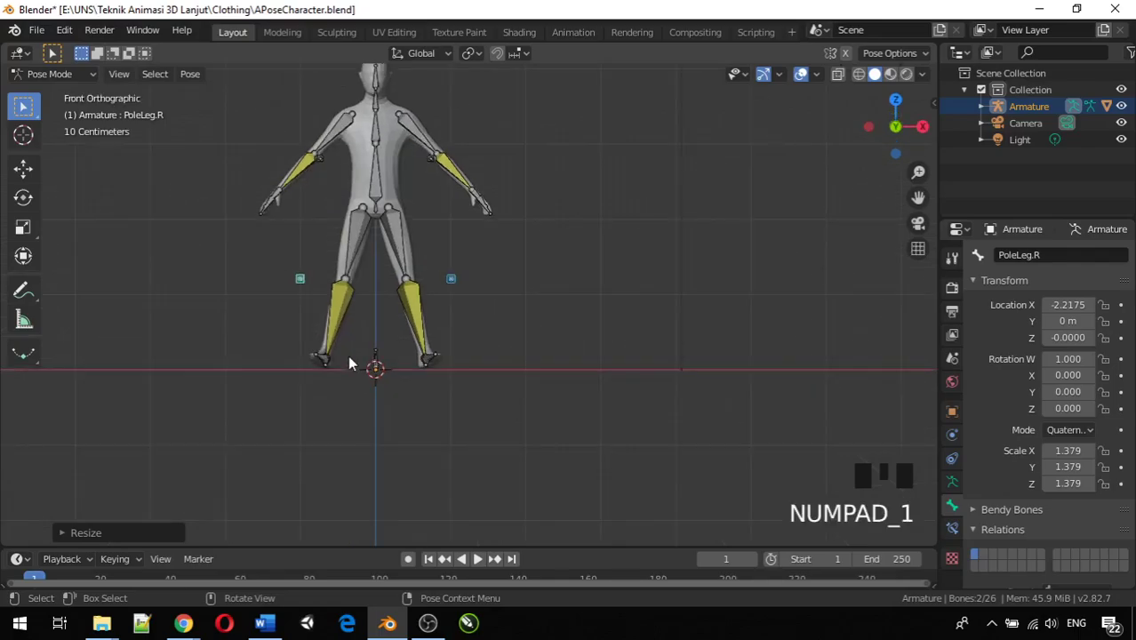
Step: Test the leg bending by lowering the root bone named Bone about 1.04 m along global Z, and clear its location
scroll(355, 380, "up", 5)
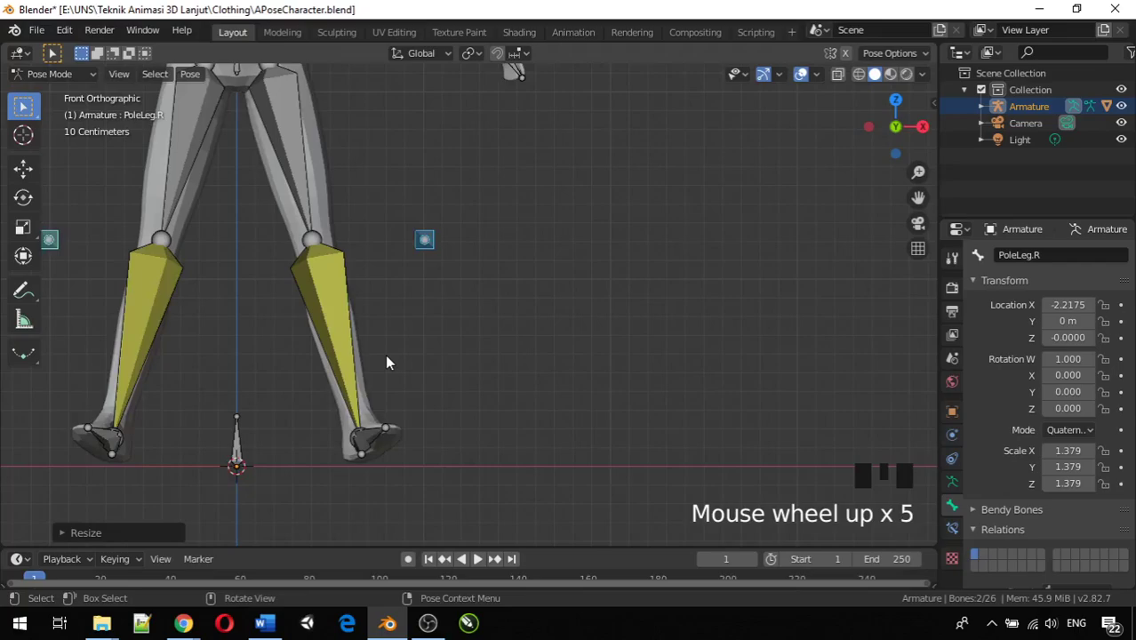
scroll(293, 420, "down", 1)
left_click(276, 426)
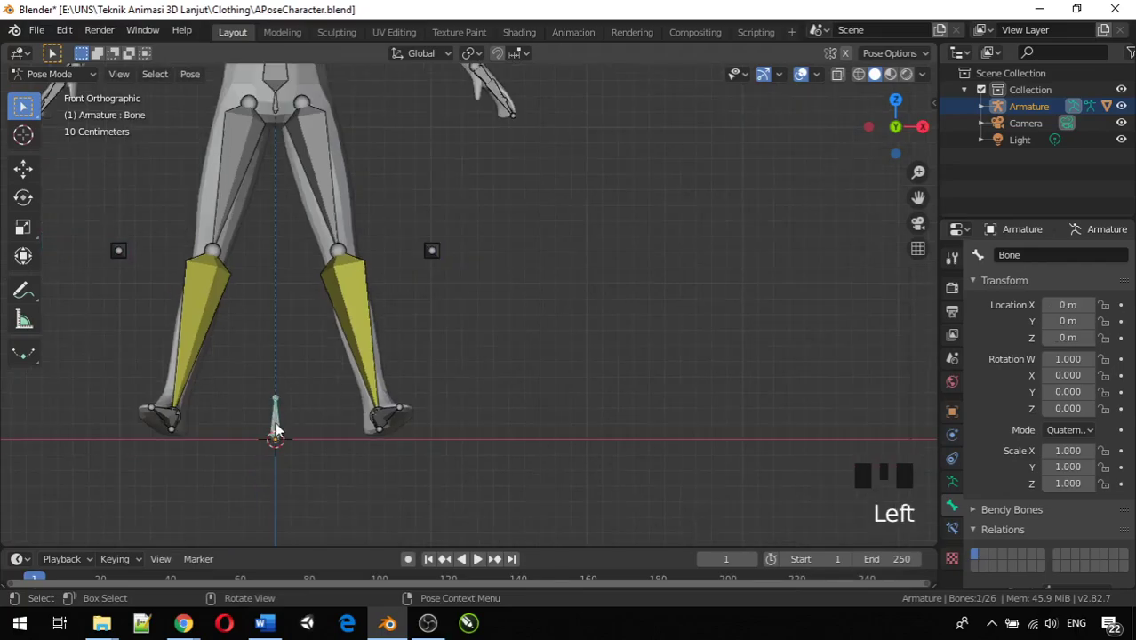
key("g")
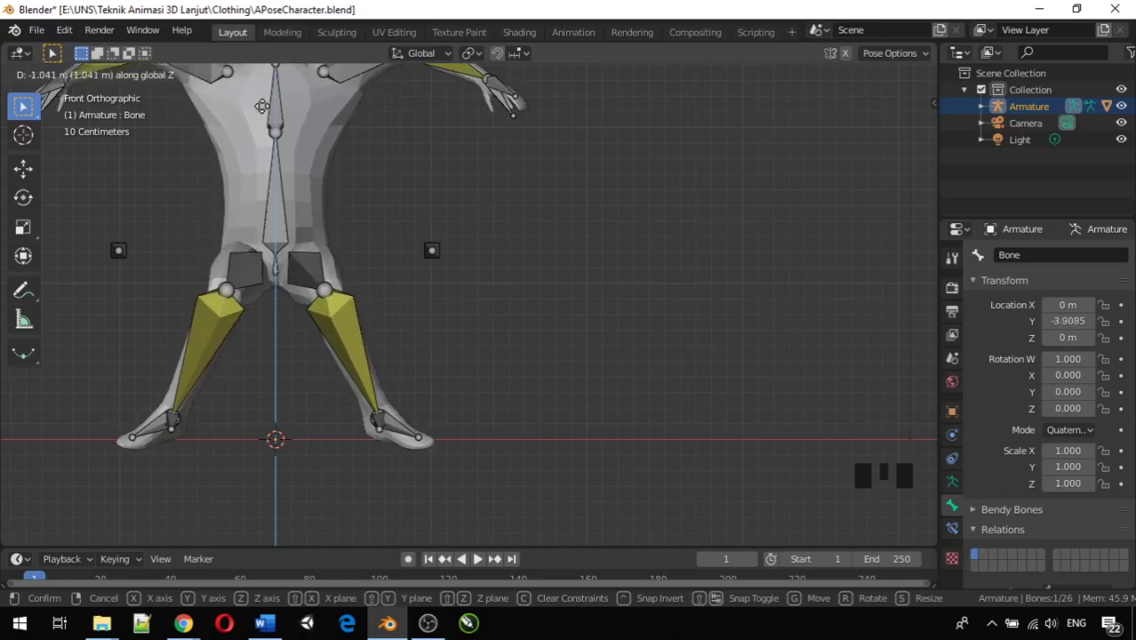
left_click(262, 106)
scroll(262, 105, "down", 5)
scroll(348, 257, "up", 3)
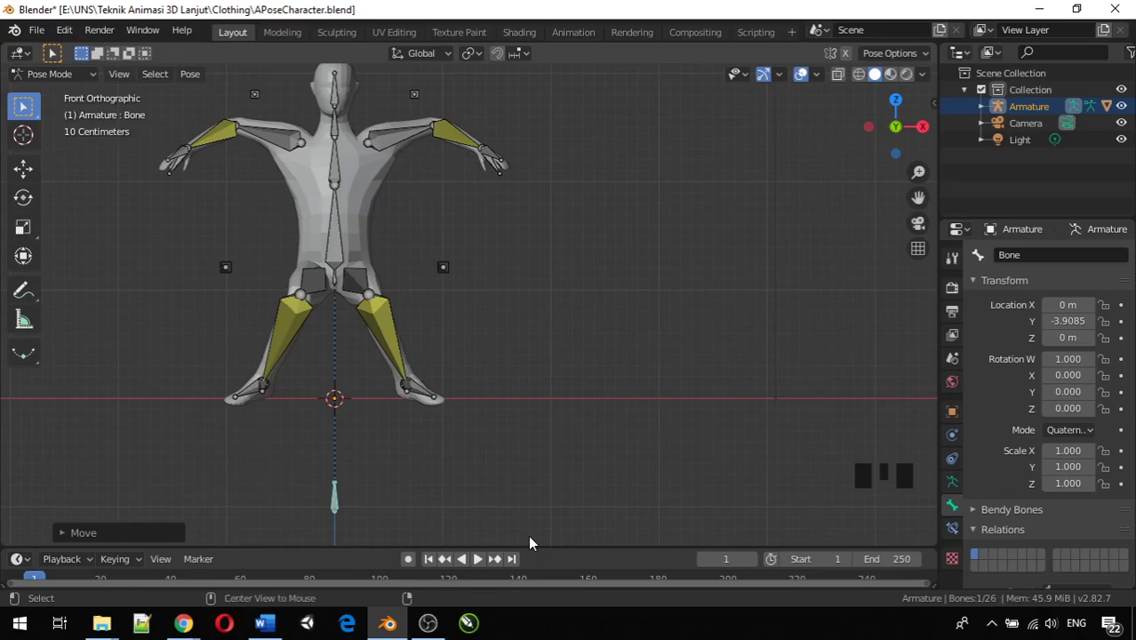
key("alt+g")
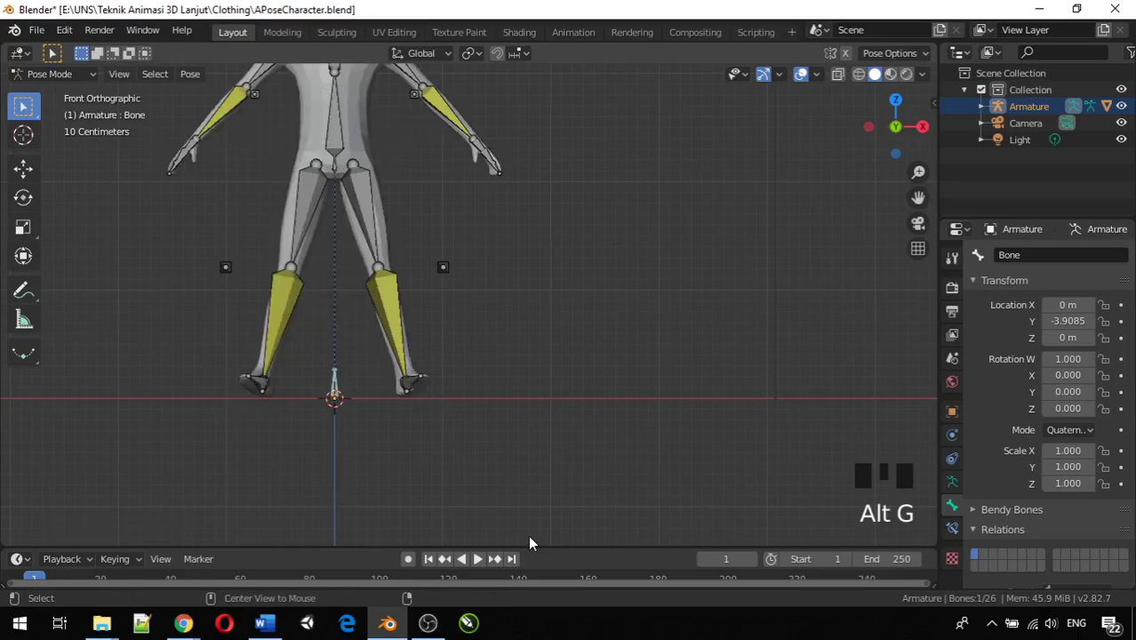
Step: Clear the location of both leg pole bones and switch the armature to Edit Mode
left_click(441, 268)
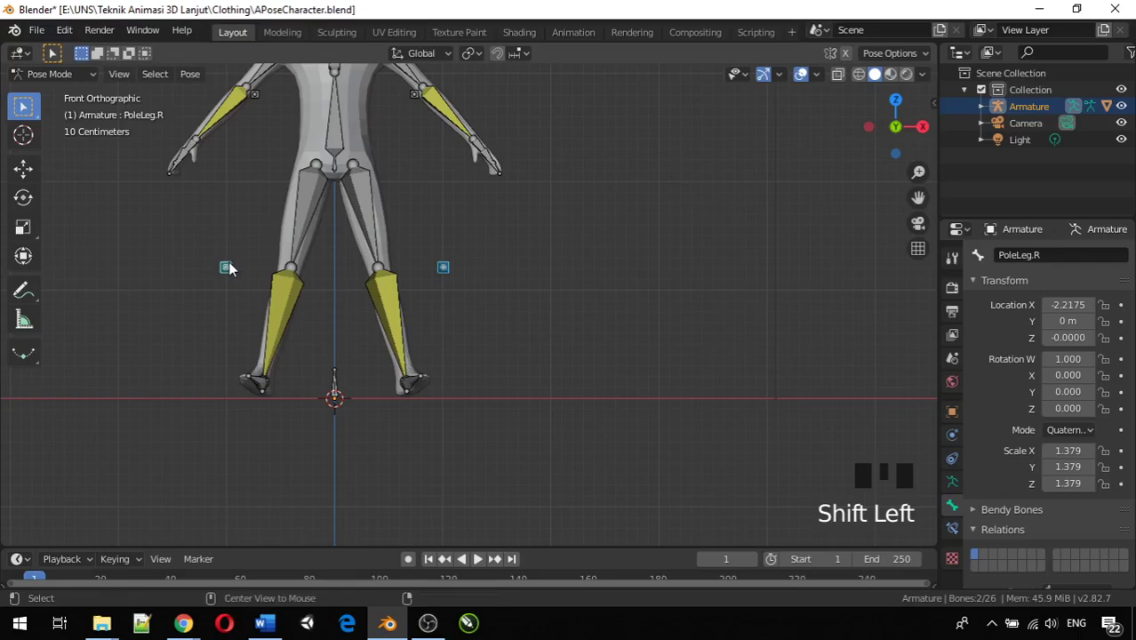
key("alt+g")
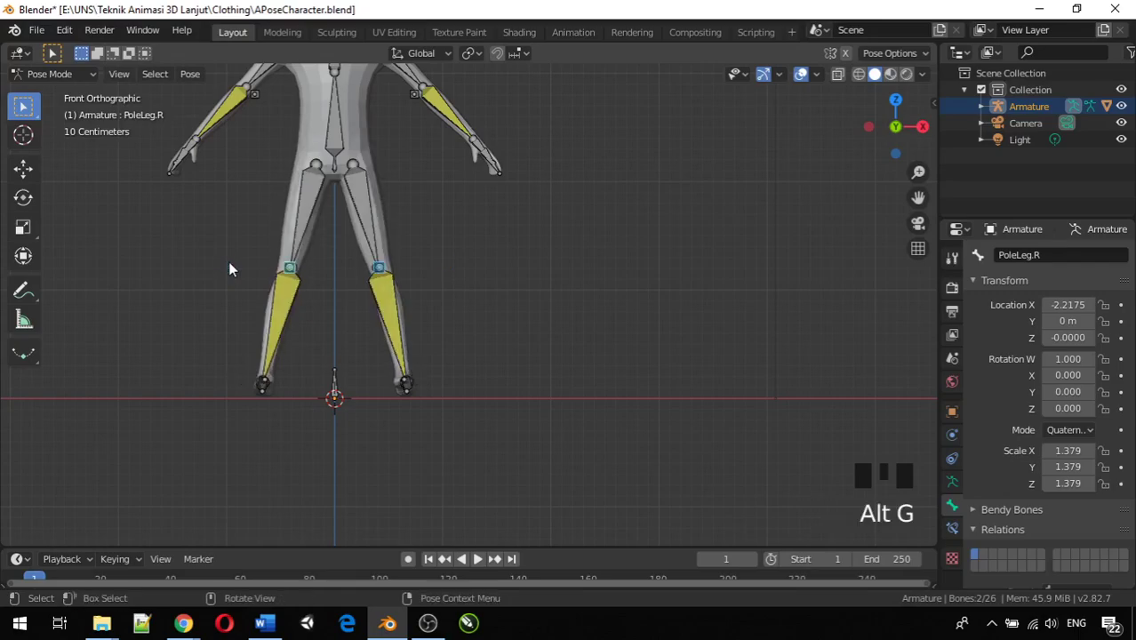
middle_click_drag(262, 246, 453, 287)
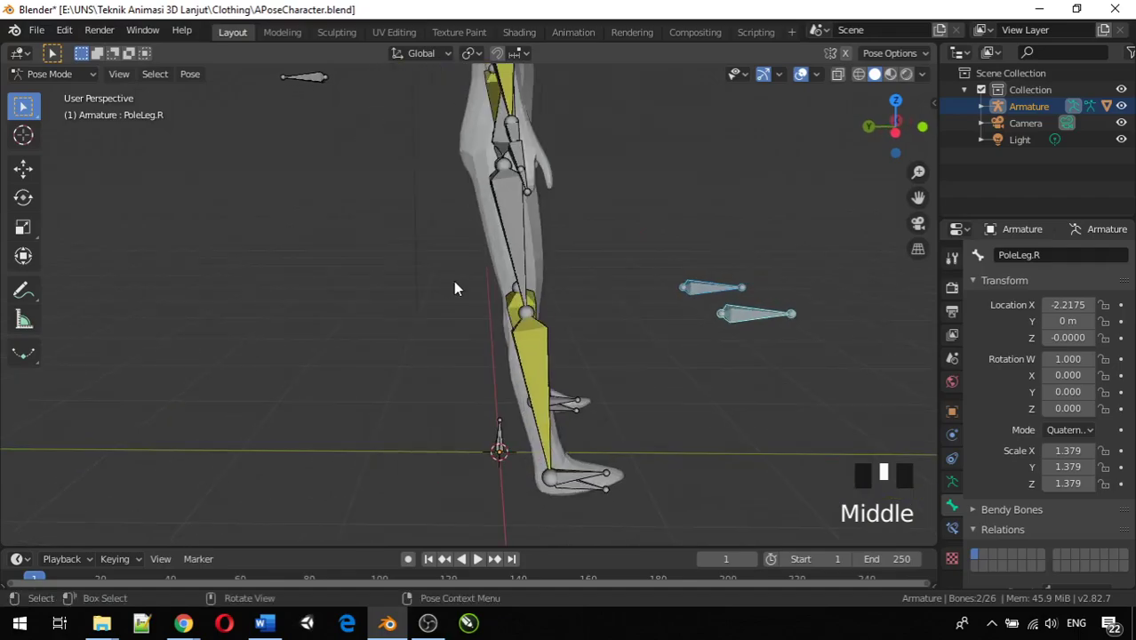
scroll(535, 307, "down", 2)
left_click(51, 74)
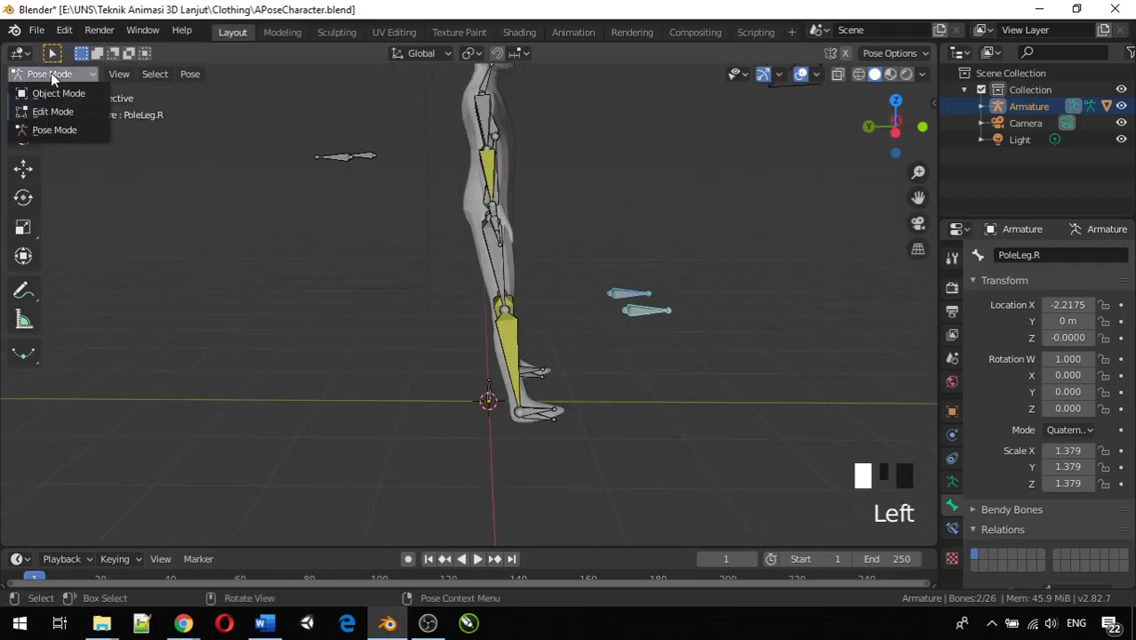
left_click(55, 107)
Step: Move IK_TargetLeg.L and IK_TargetLeg.R back along Y in the side view until their heads are at about 0.626 m
scroll(397, 323, "up", 2)
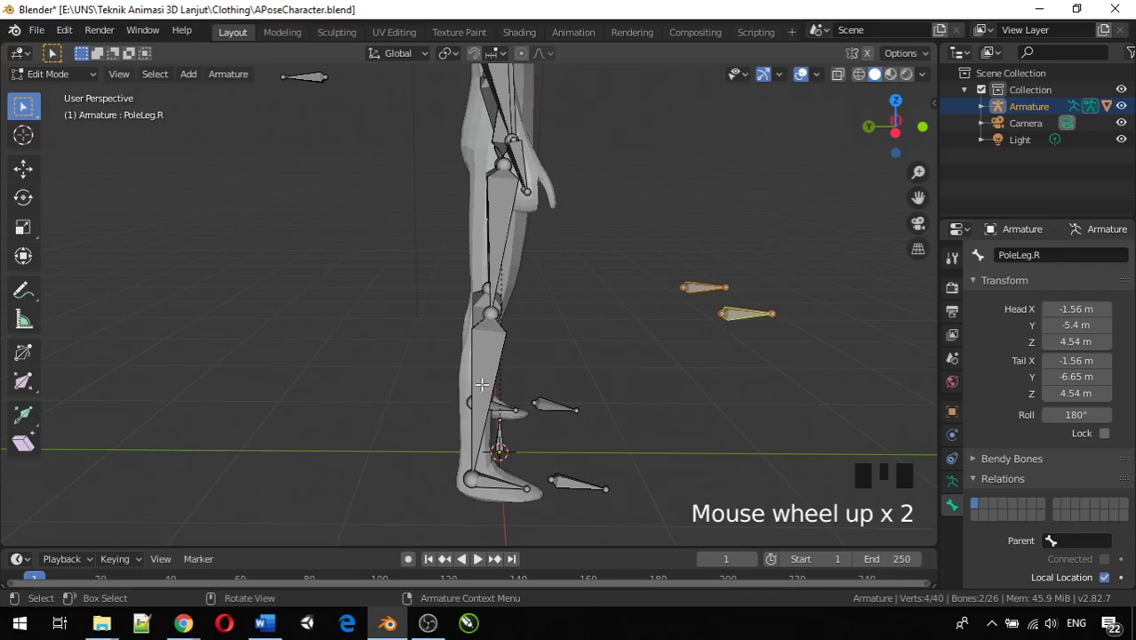
left_click(566, 420)
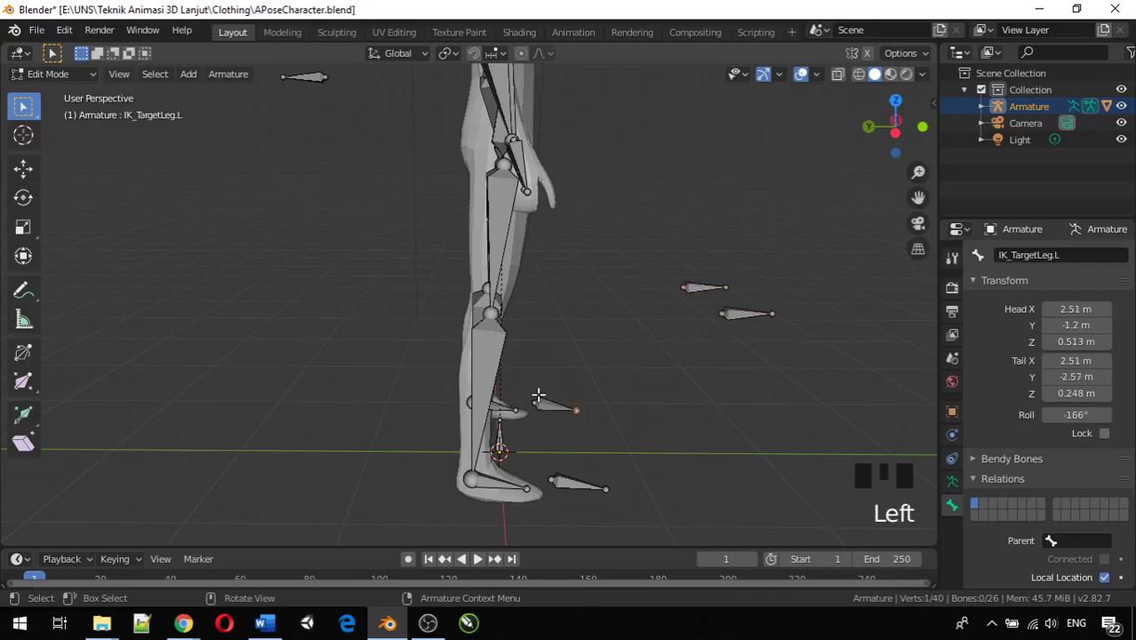
left_click(573, 486, "shift")
scroll(598, 510, "down", 2)
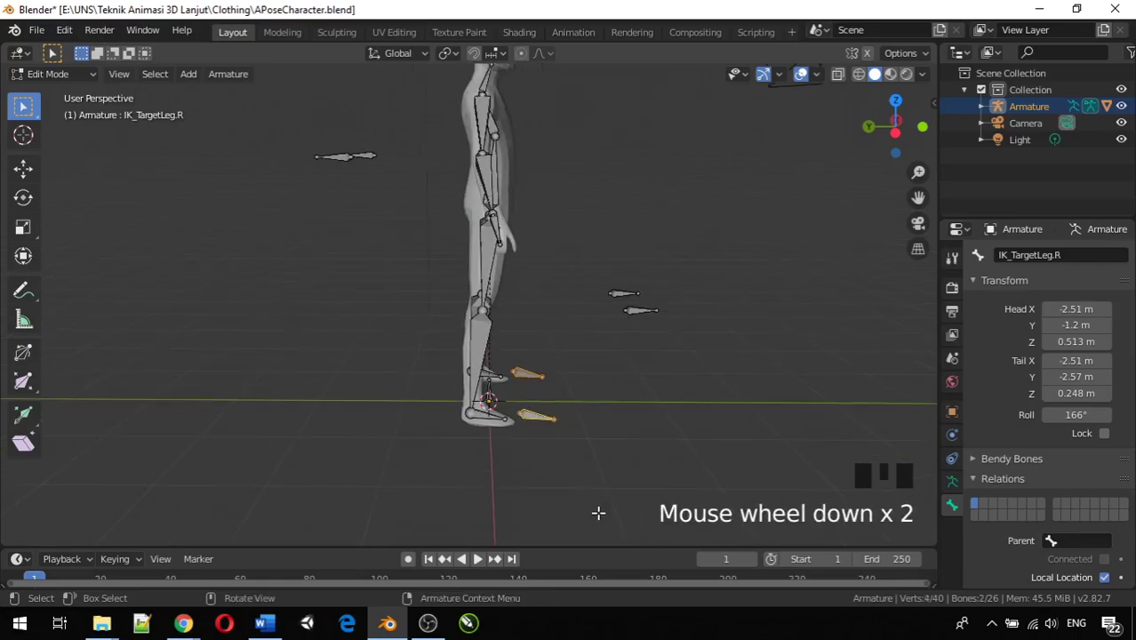
key("KP_3")
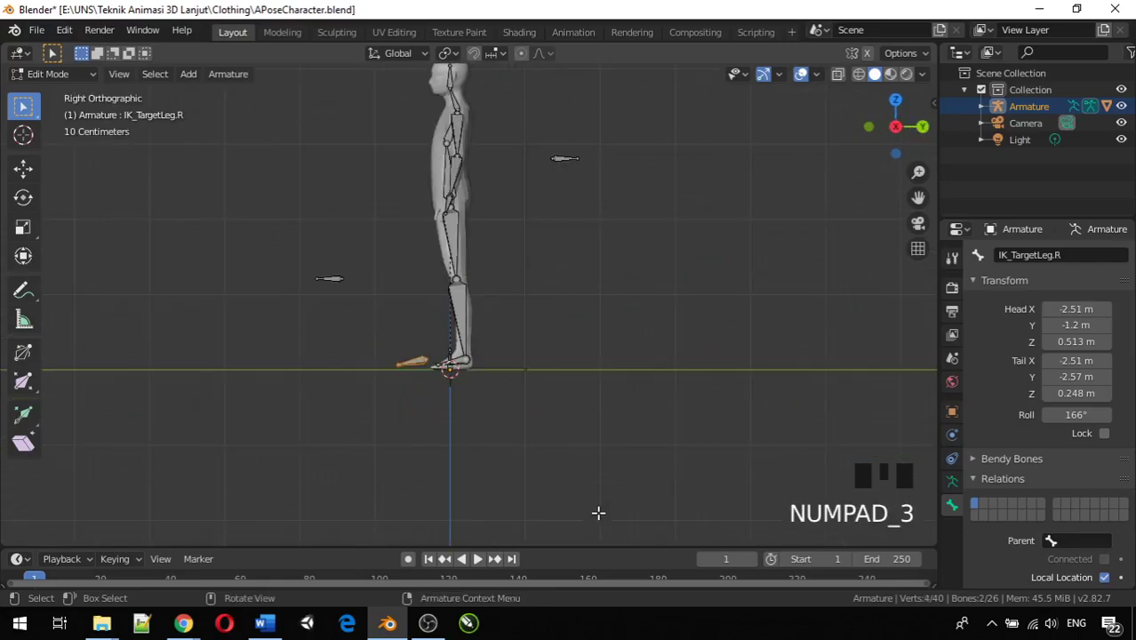
key("g")
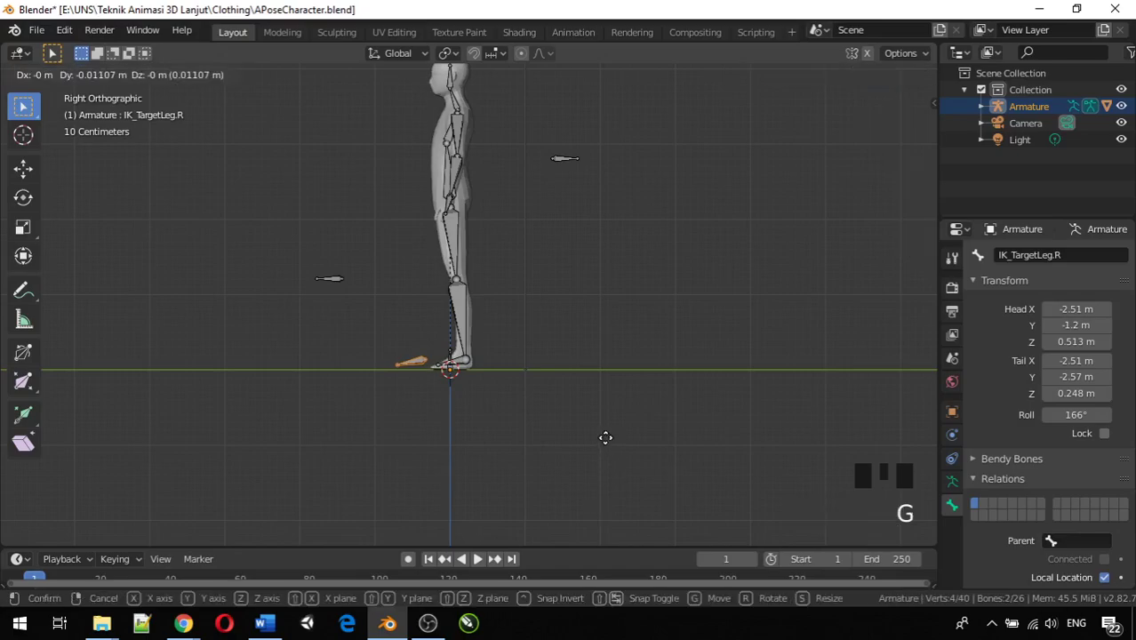
left_click(627, 440)
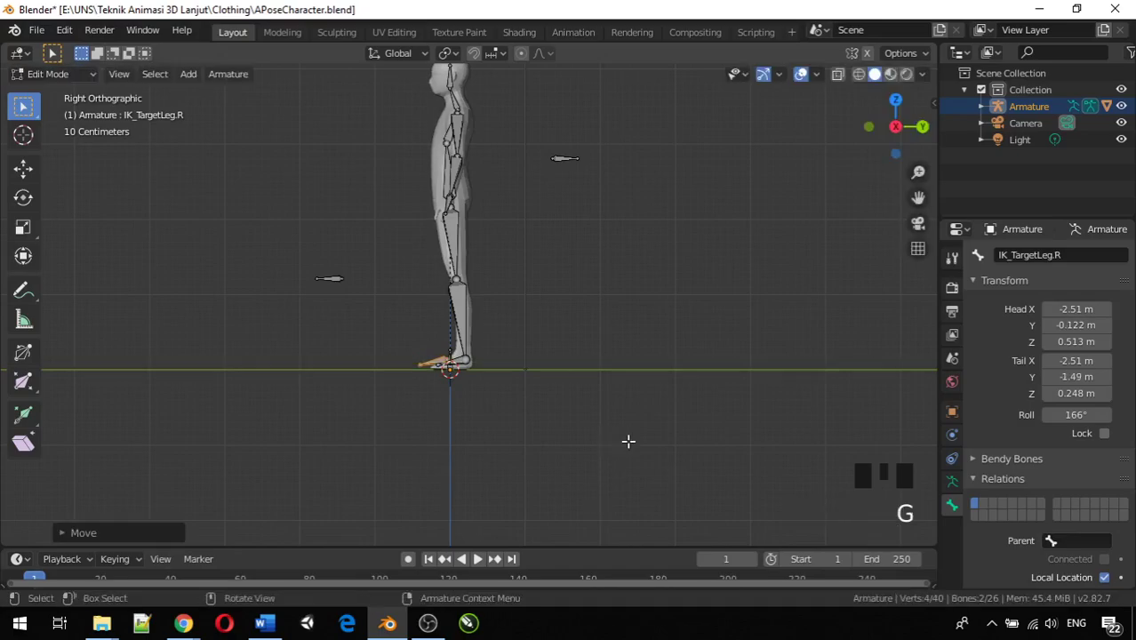
key("g")
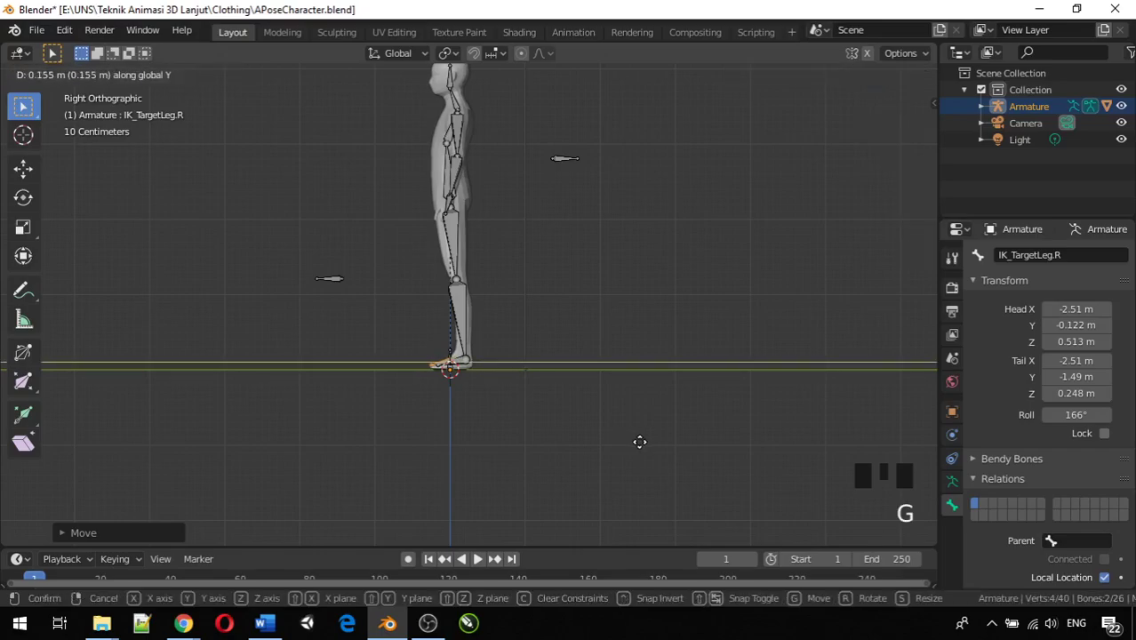
left_click(642, 442)
Step: Scale up both leg IK target bones together until their heads are about 5.22 m from the centre on X
middle_click_drag(591, 492, 800, 76)
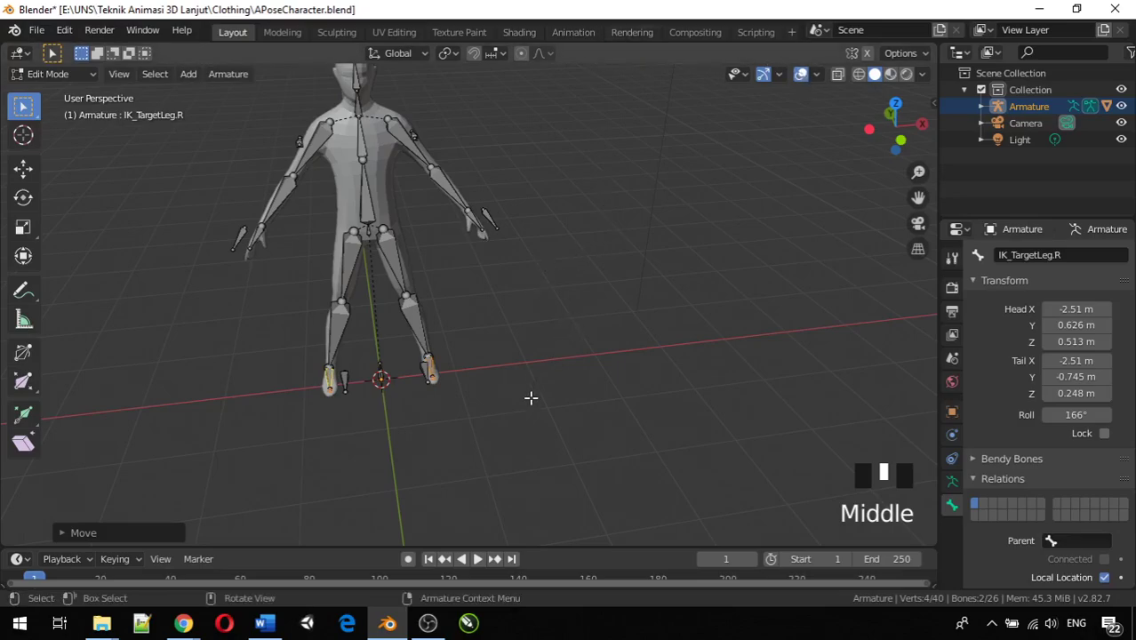
key("s")
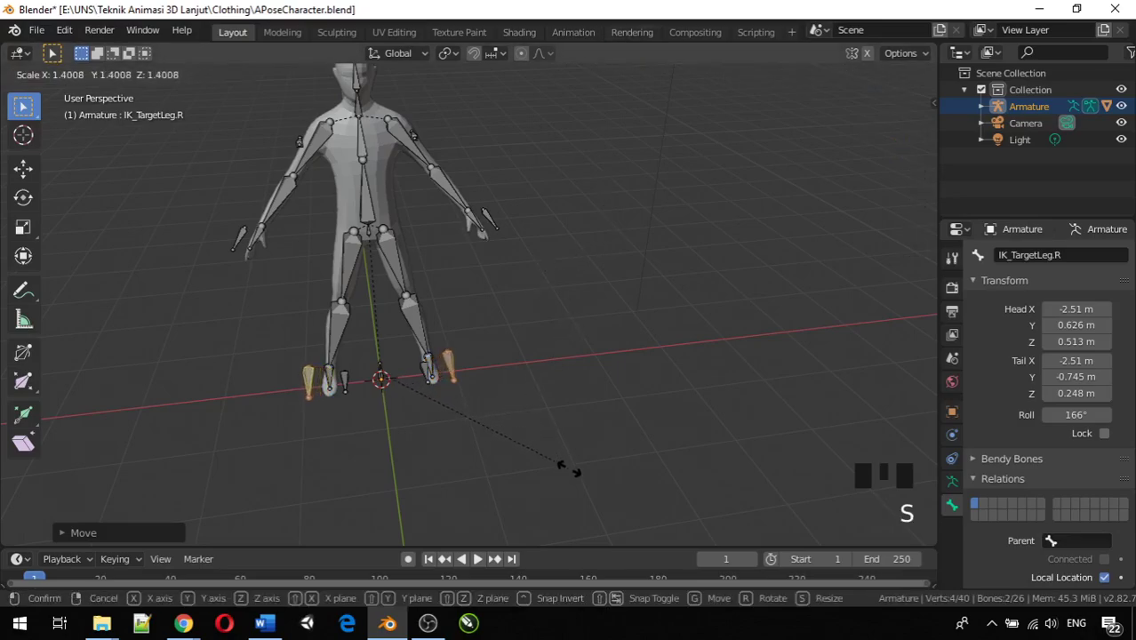
left_click(621, 95)
key("s")
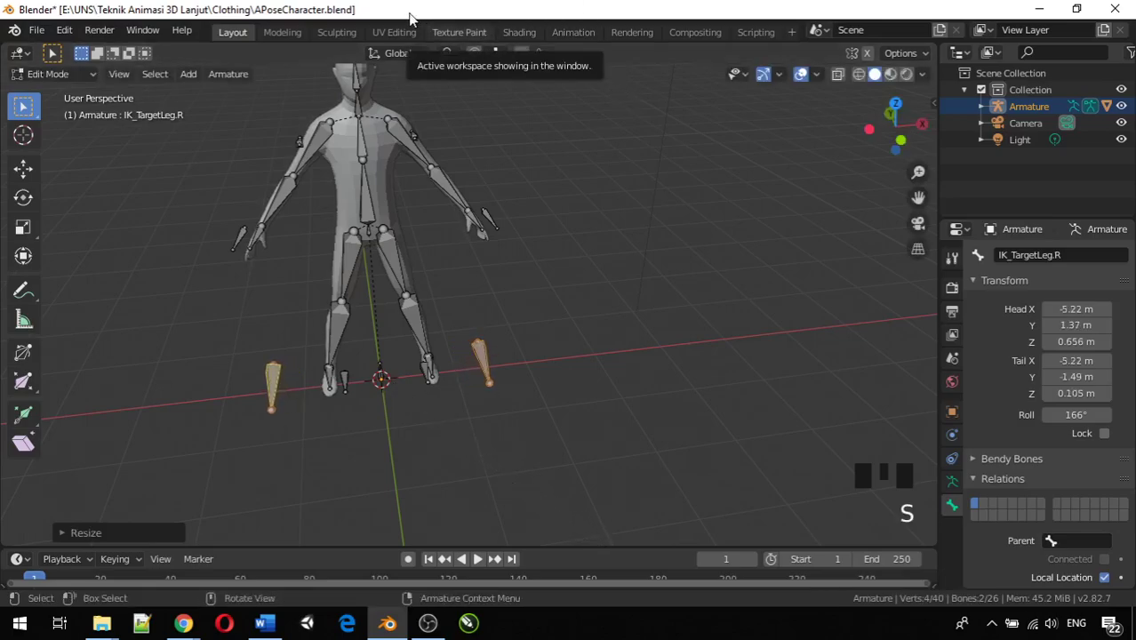
key("x")
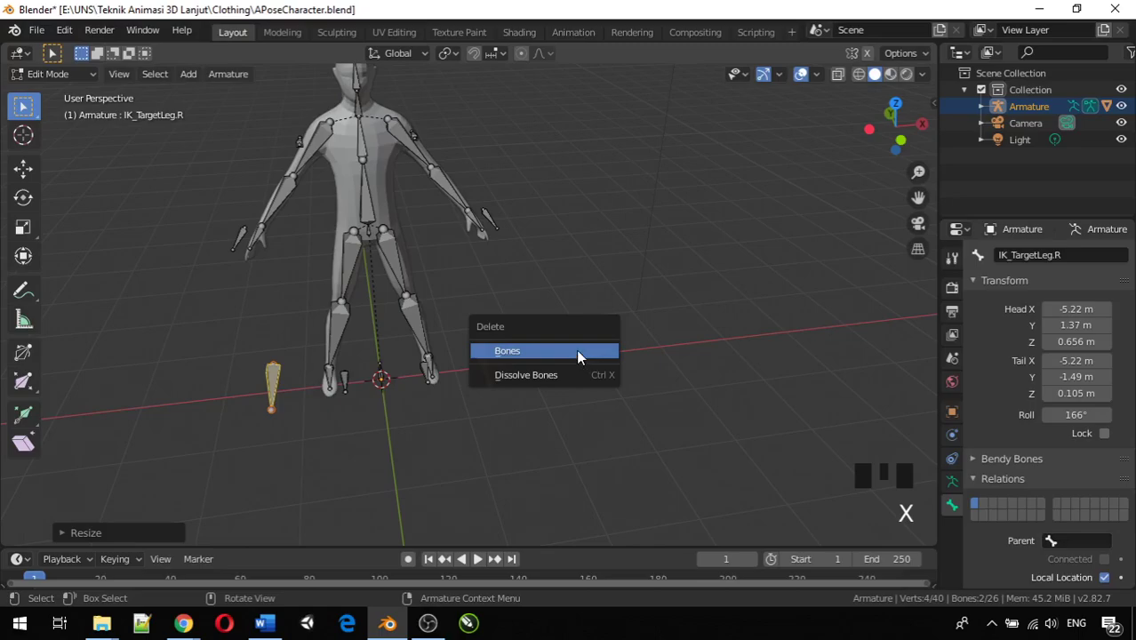
left_click(550, 322)
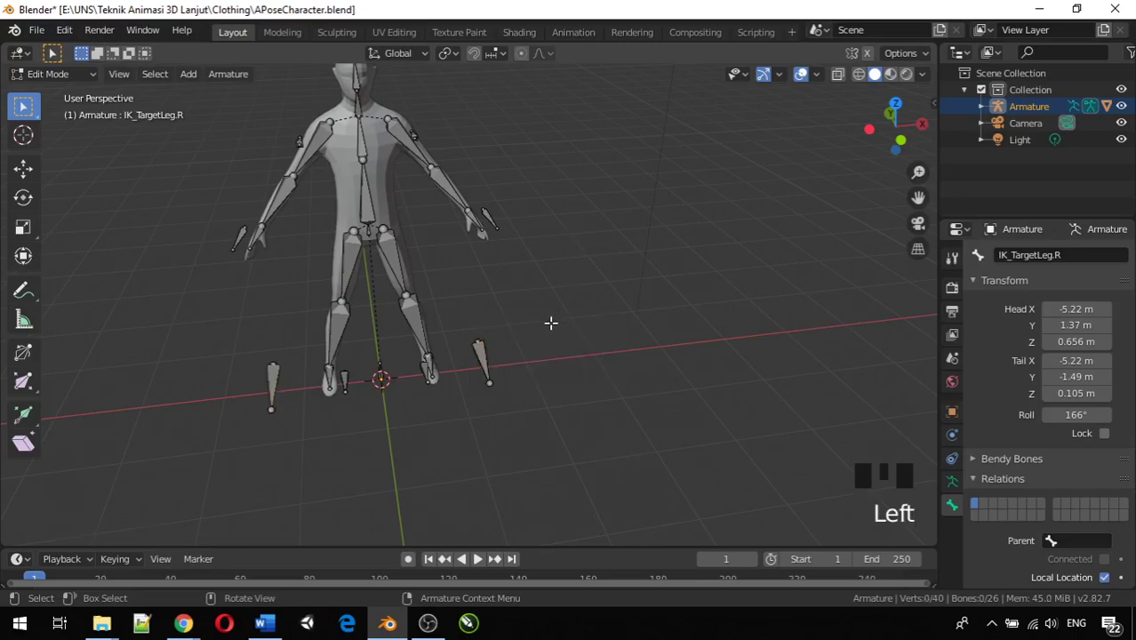
Step: Scale both leg IK target bones together along global X until their heads are about 2.34 m from the centre
left_click(486, 357)
left_click(275, 377, "shift")
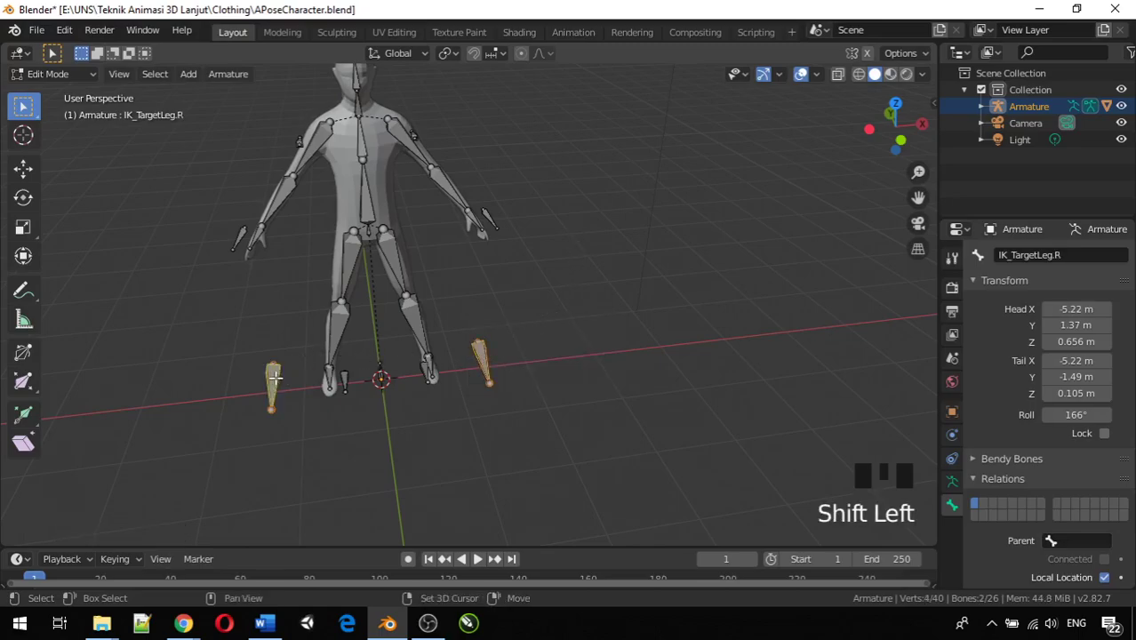
scroll(491, 427, "up", 2)
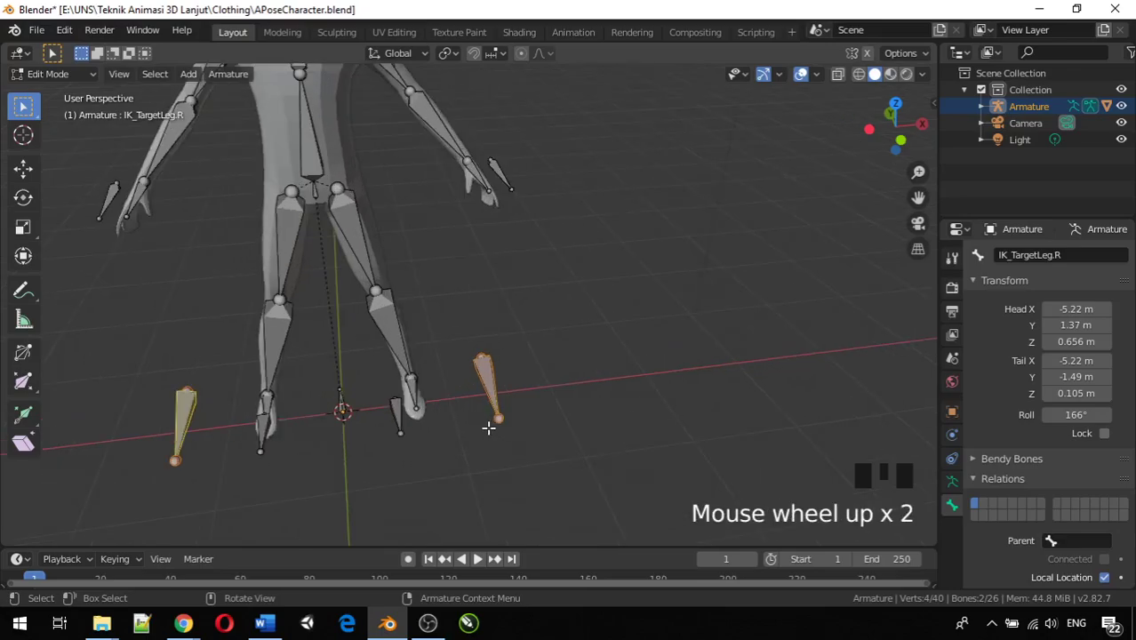
mouse_move(480, 421)
middle_mouse_down()
mouse_move(414, 391)
mouse_move(498, 416)
middle_mouse_up()
key("s")
key("x")
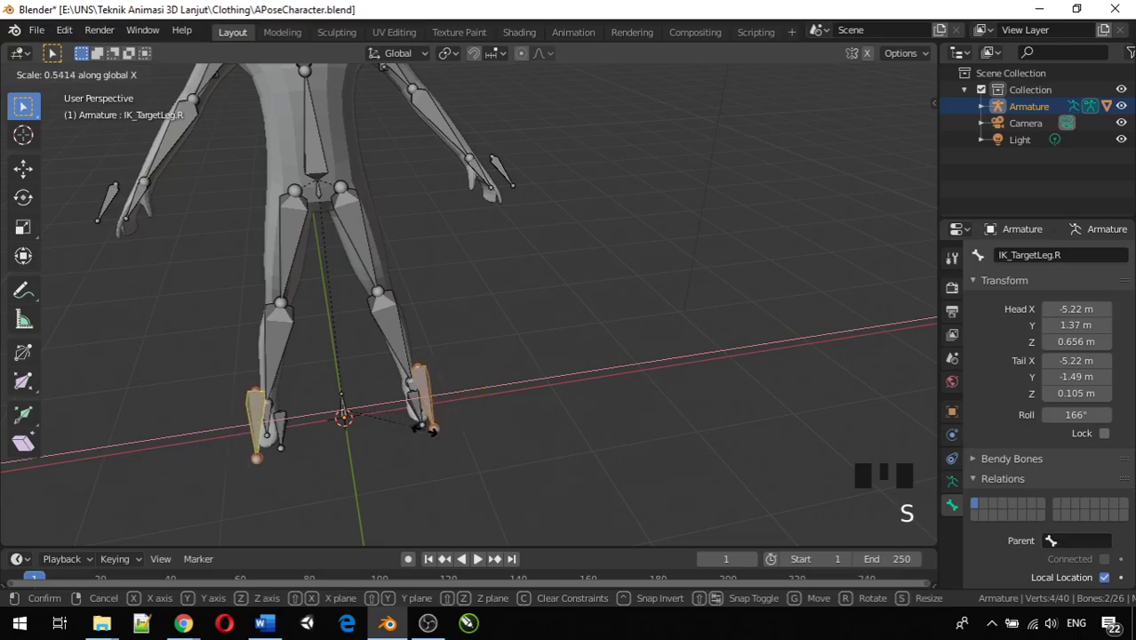
left_click(489, 442)
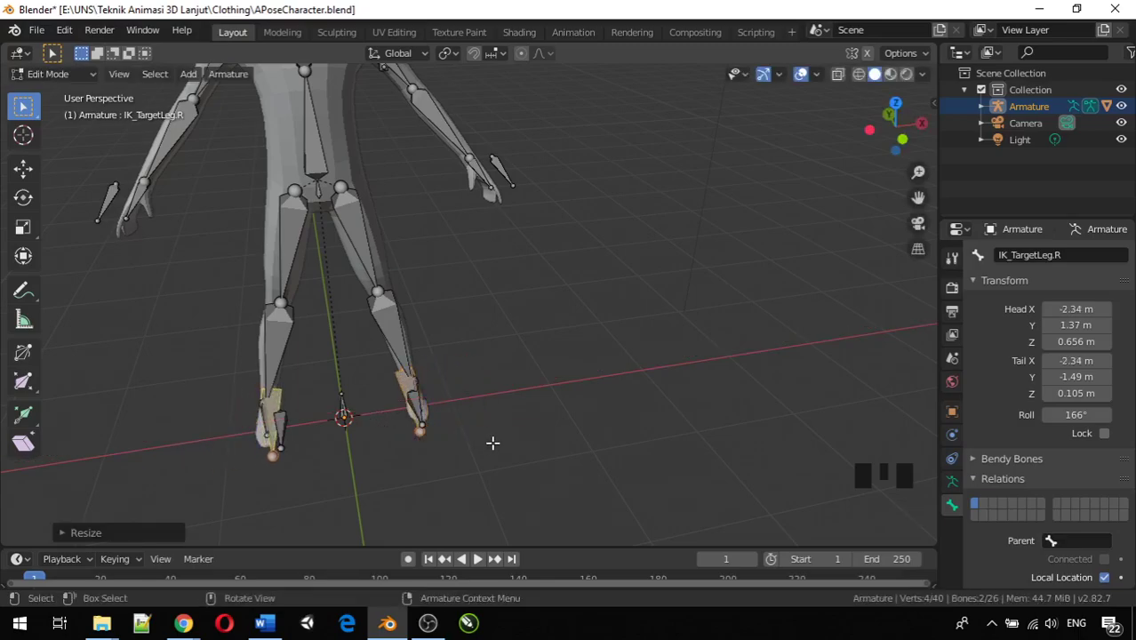
Step: Switch the armature to Pose Mode
middle_click_drag(491, 443, 284, 400)
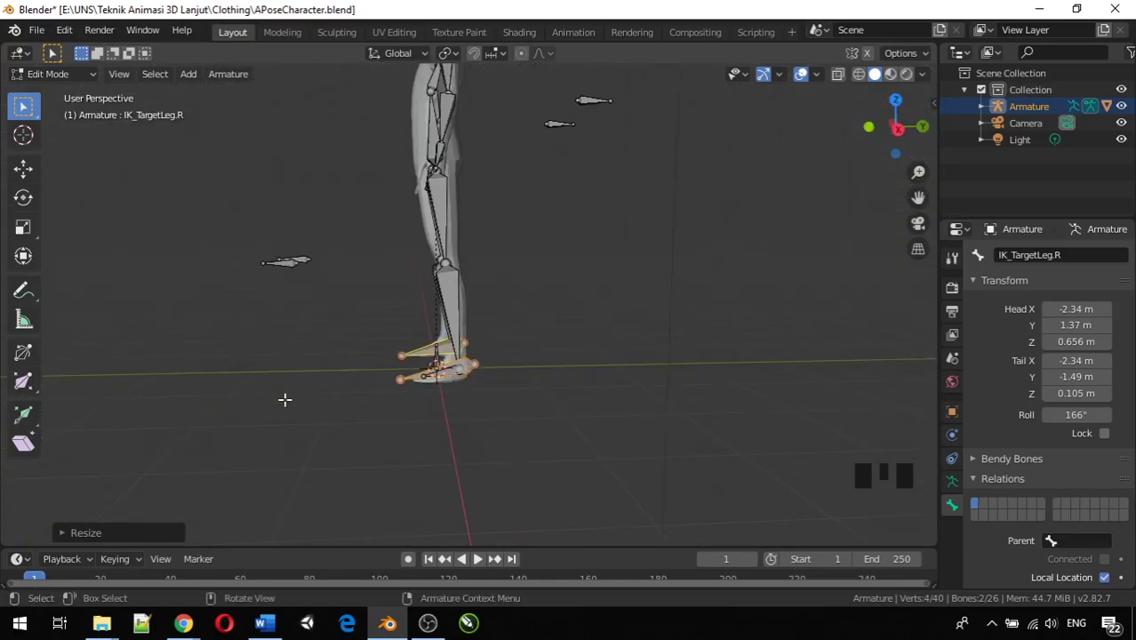
left_click(56, 75)
left_click(65, 126)
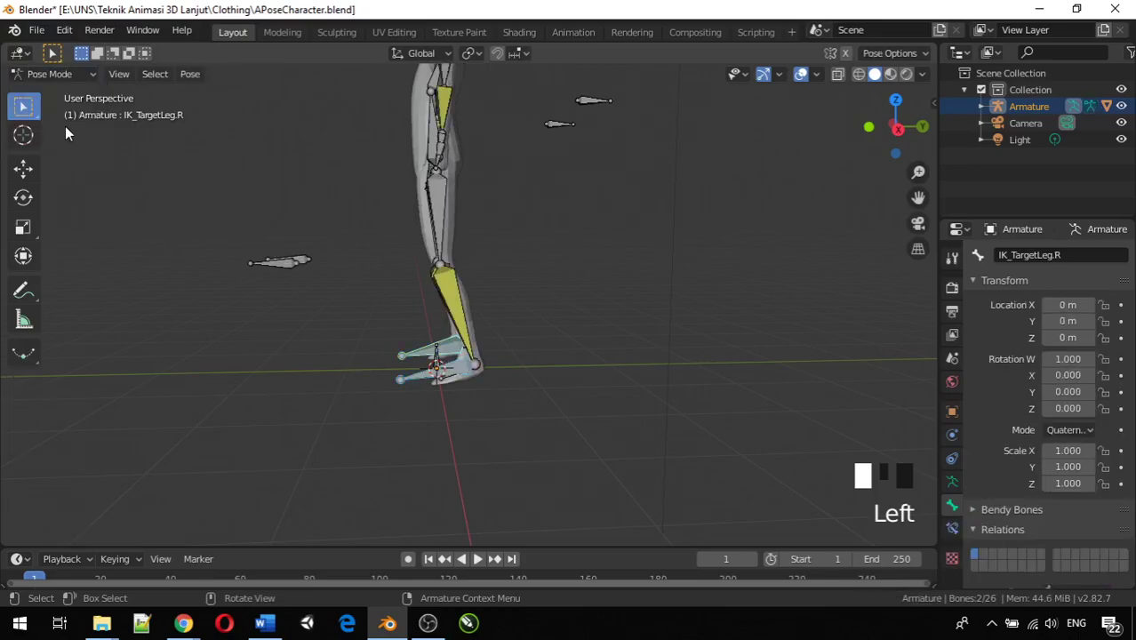
Step: Test the leg bending by moving the hip bone Bone.001 down and up along global Z, and clear its location
middle_click_drag(134, 171, 85, 178)
scroll(84, 177, "down", 3)
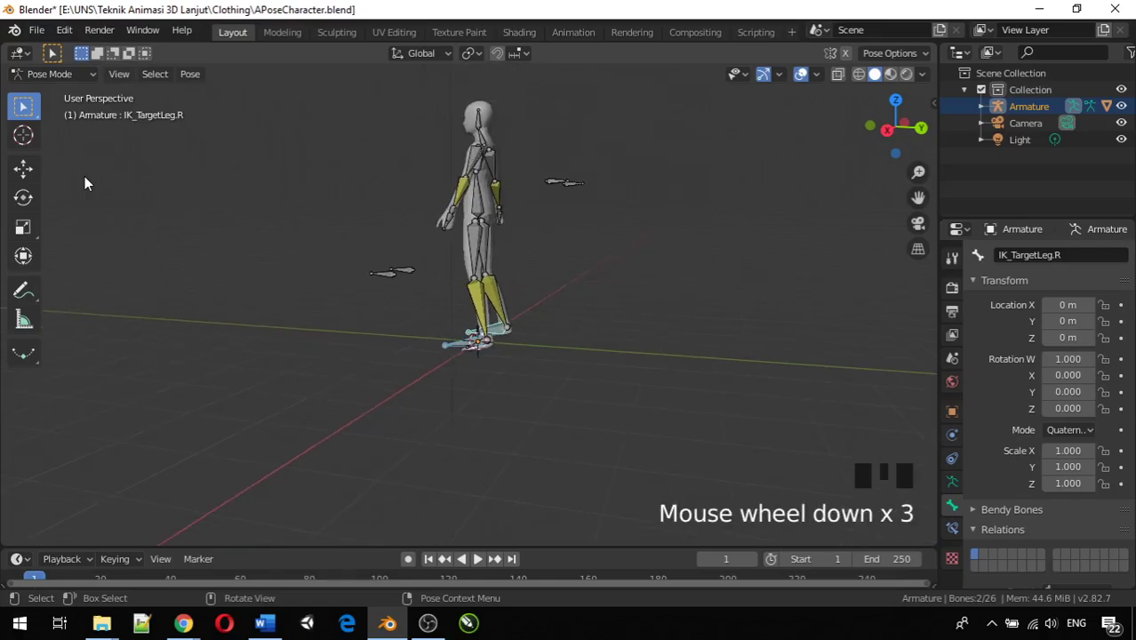
middle_click_drag(177, 212, 509, 433)
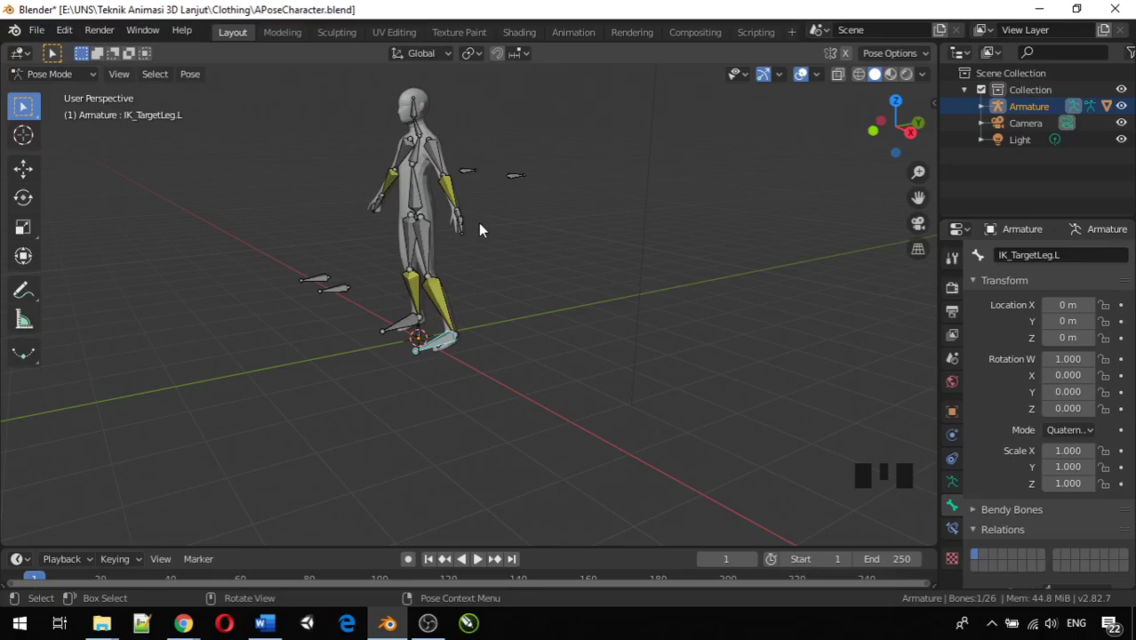
middle_click_drag(370, 216, 664, 339)
scroll(458, 315, "up", 3)
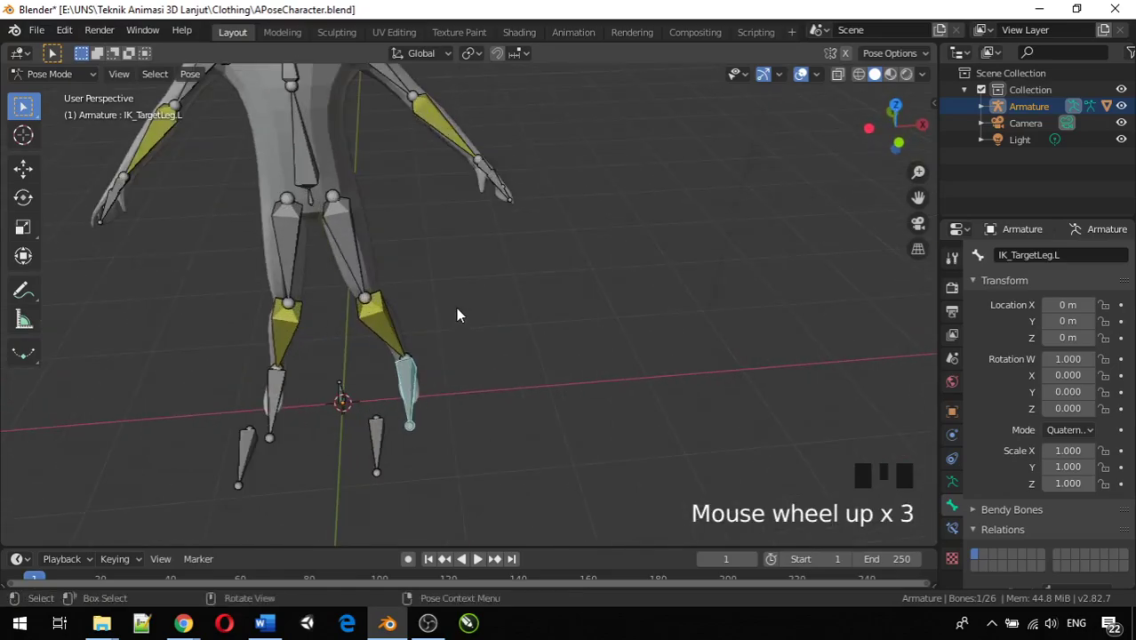
middle_click_drag(458, 315, 357, 181)
scroll(382, 245, "down", 2)
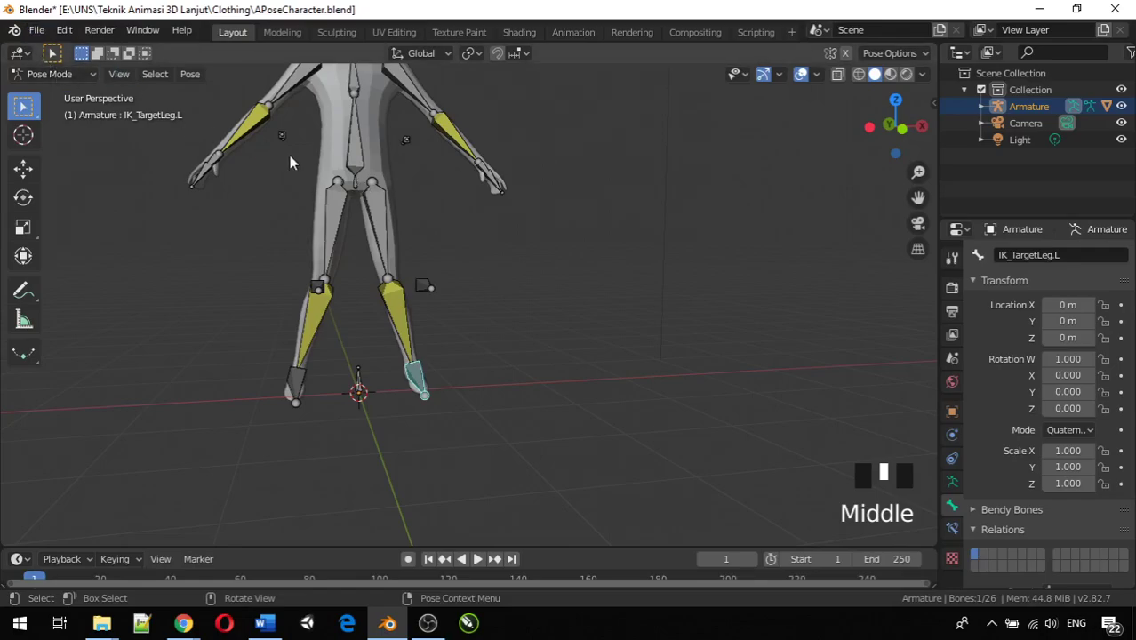
left_click(353, 183)
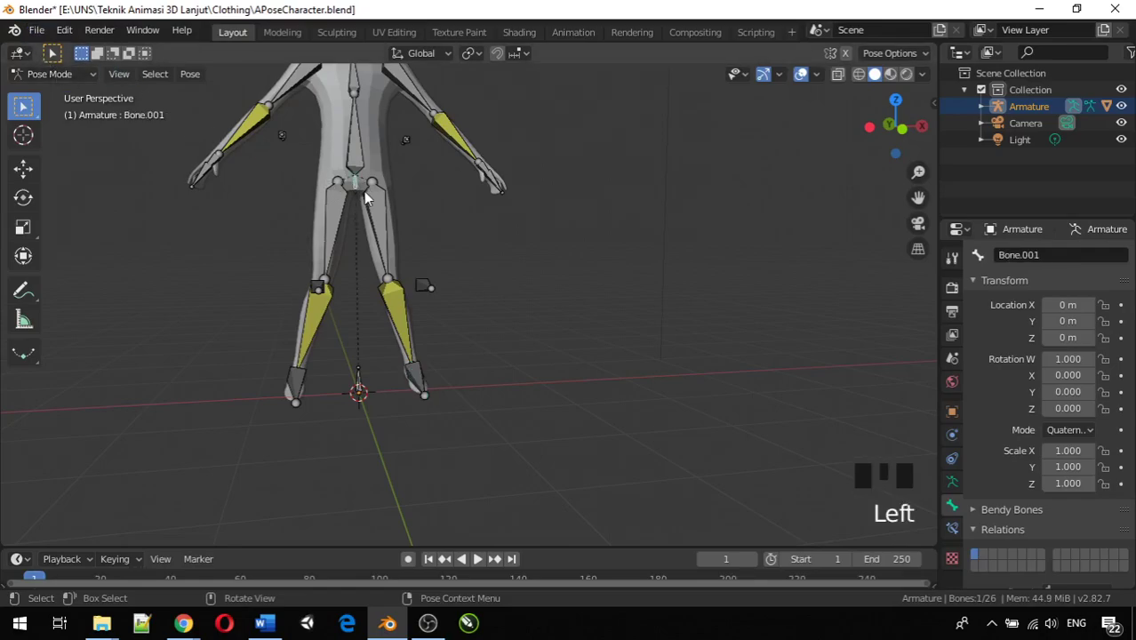
key("g")
key("z")
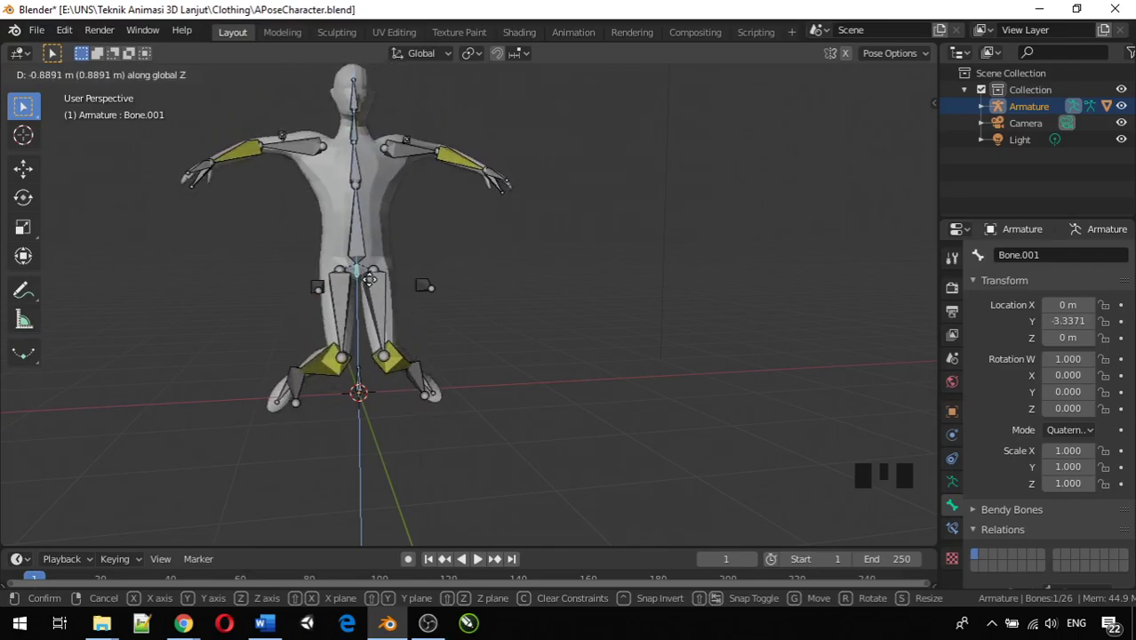
left_click(369, 181)
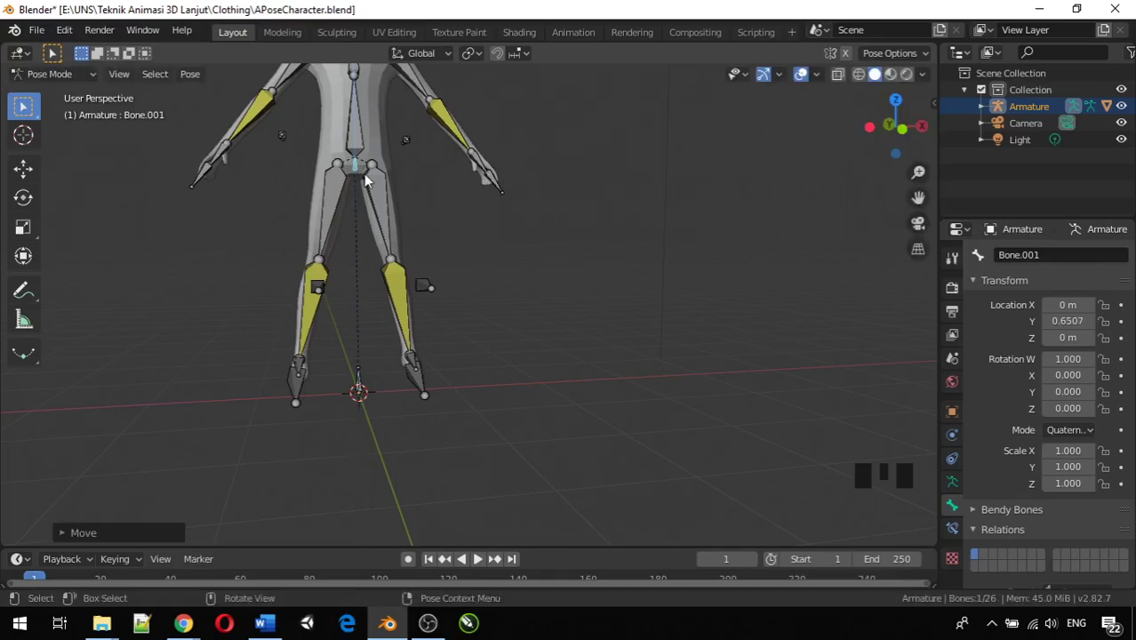
key("alt+g")
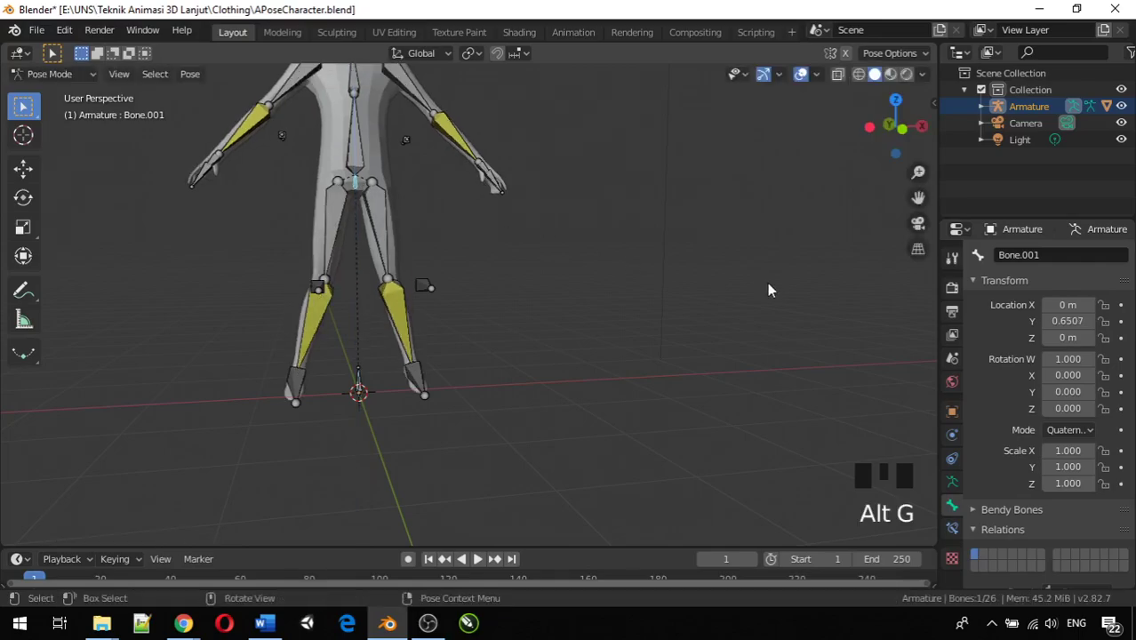
Step: Examine the rigged character from several angles, checking the leg target and pole bones around the feet
scroll(654, 394, "down", 3)
middle_click_drag(654, 394, 680, 327)
scroll(525, 319, "down", 4)
middle_click_drag(525, 319, 386, 439)
scroll(264, 389, "up", 9)
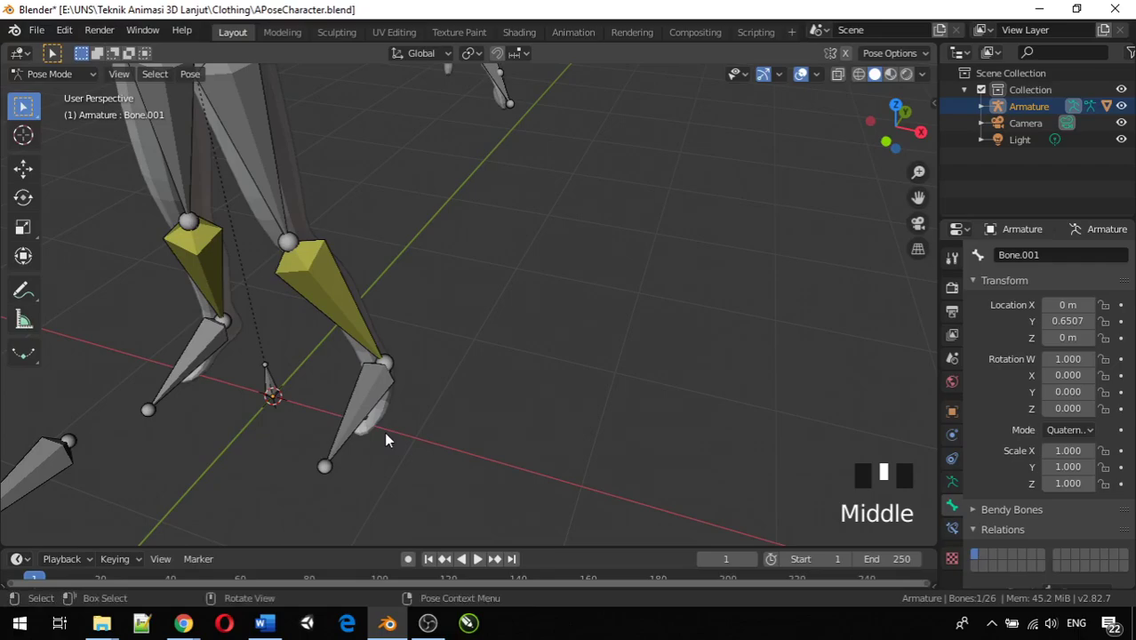
scroll(340, 352, "down", 2)
middle_click_drag(339, 352, 384, 391)
scroll(437, 338, "down", 2)
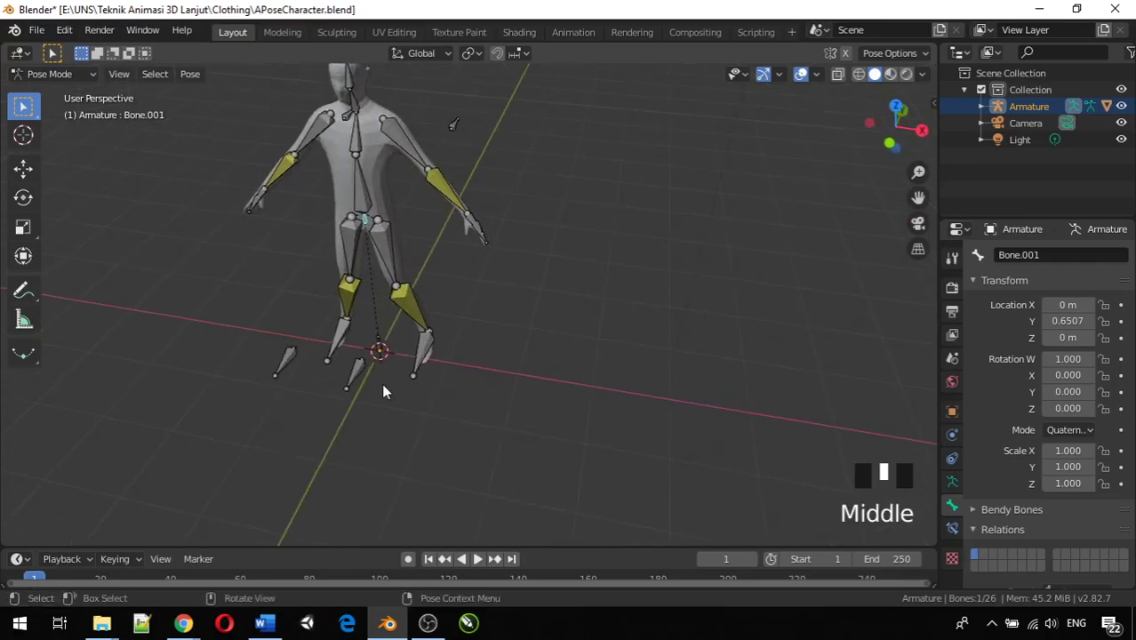
scroll(430, 355, "down", 3)
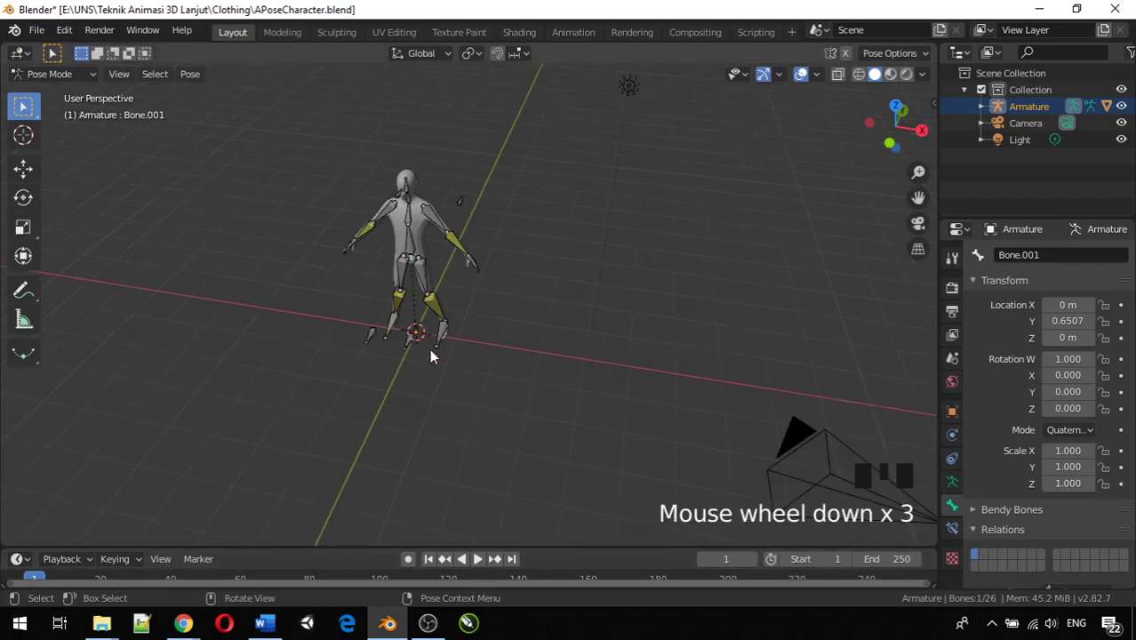
middle_click_drag(429, 348, 471, 402)
scroll(464, 278, "up", 4)
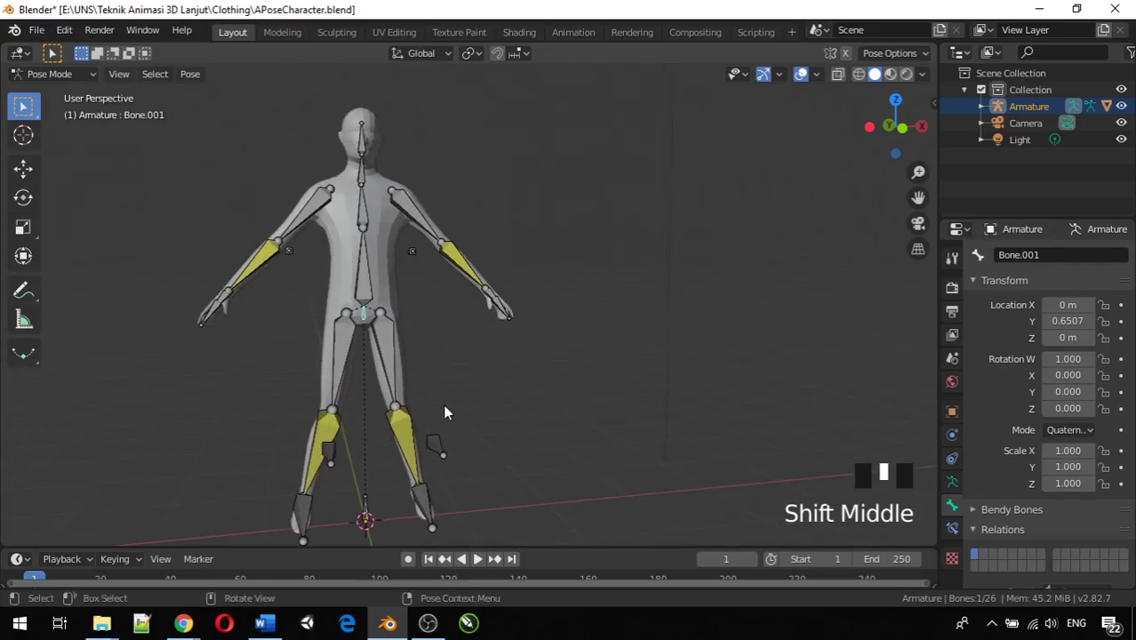
left_click(635, 620)
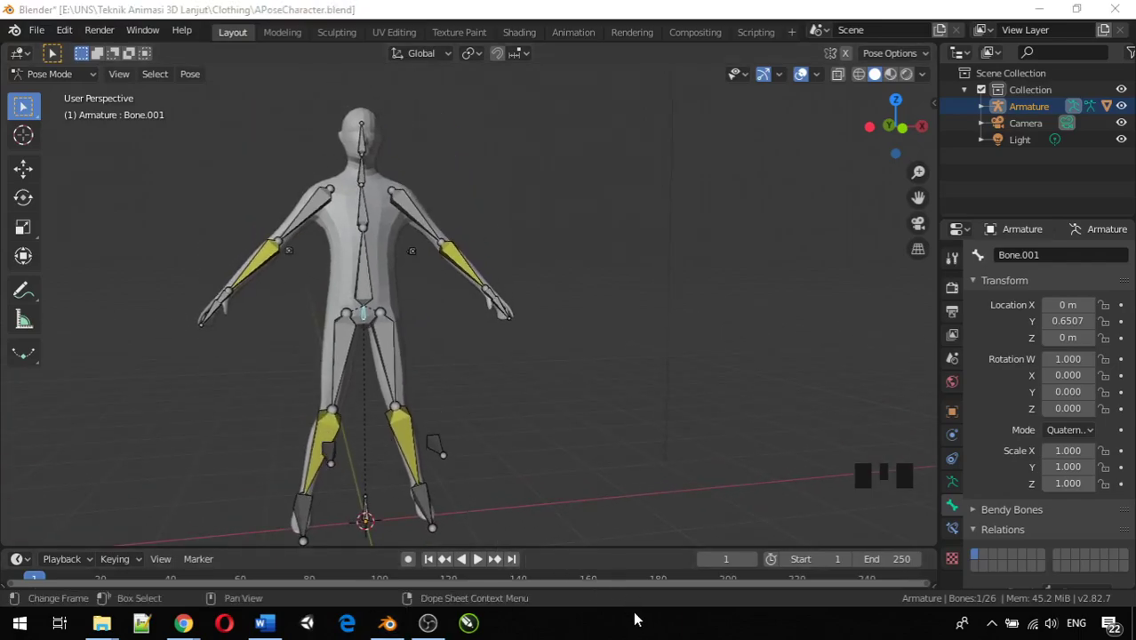